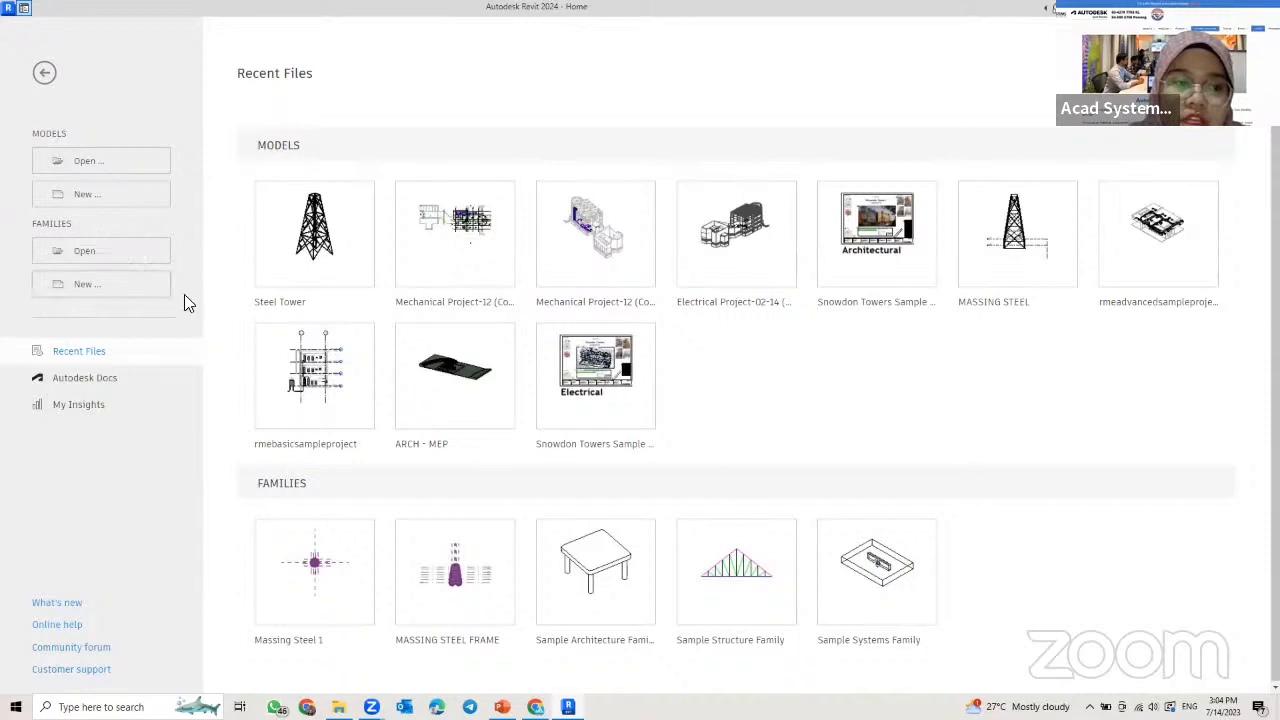
# - Create a new family from the Metric Mass template in the English Conceptual Mass folder
pyautogui.click(135, 296)
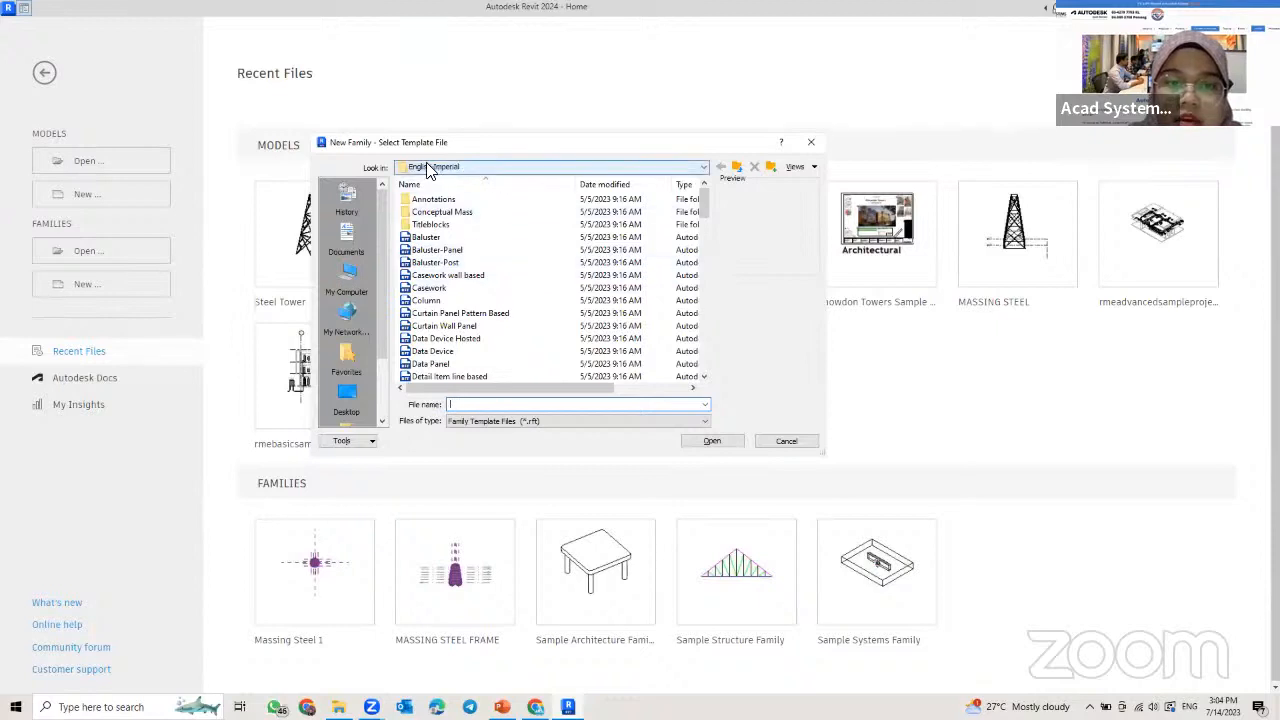
pyautogui.moveTo(419, 147); pyautogui.dragTo(449, 155)
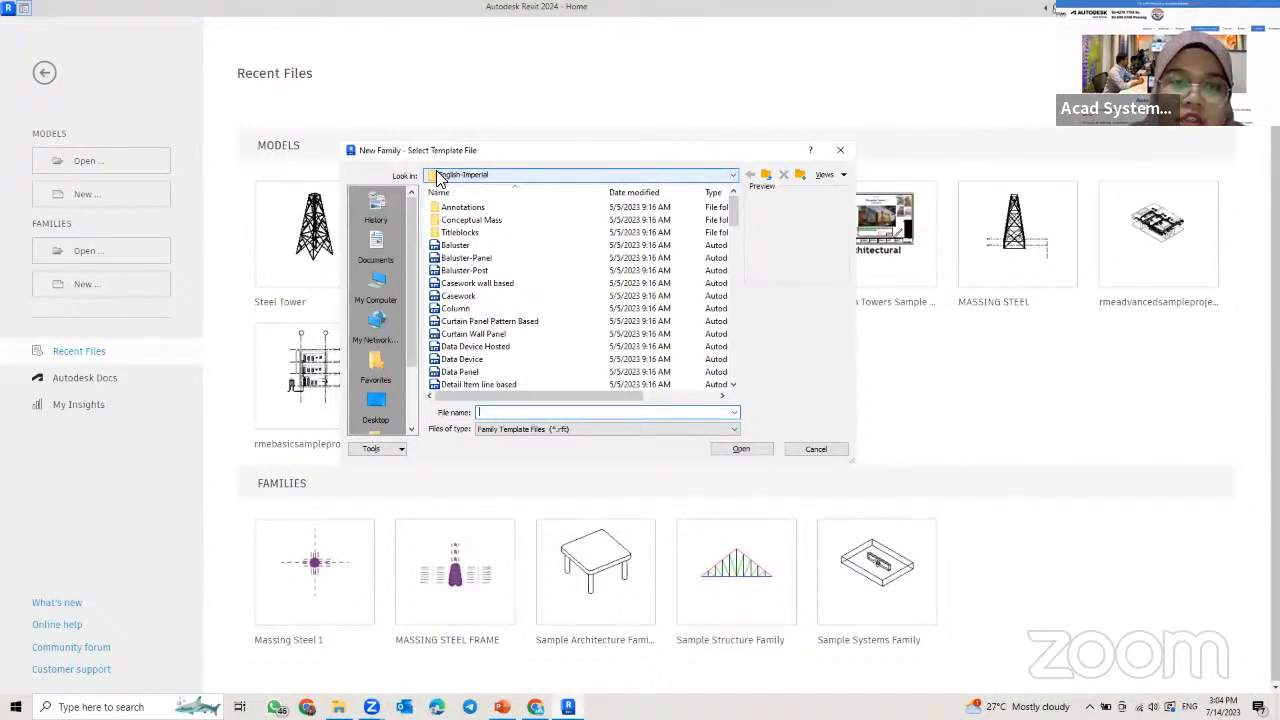
pyautogui.click(765, 178)
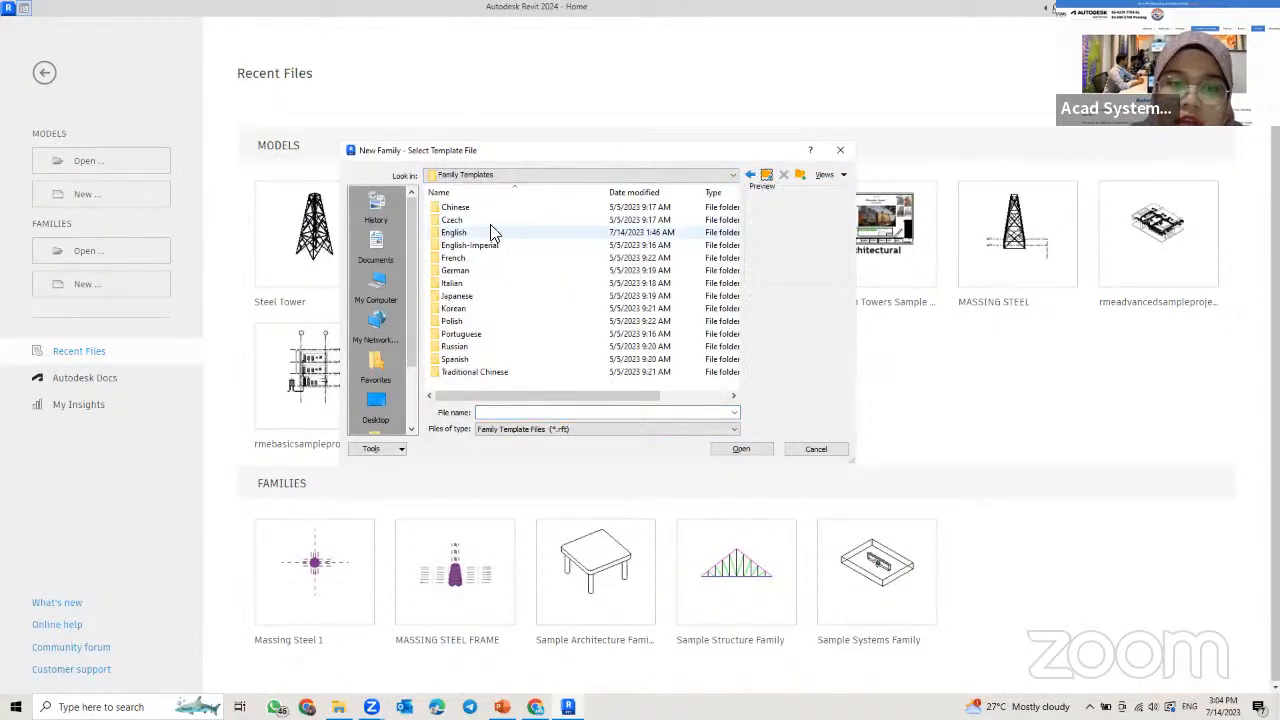
pyautogui.doubleClick(466, 232)
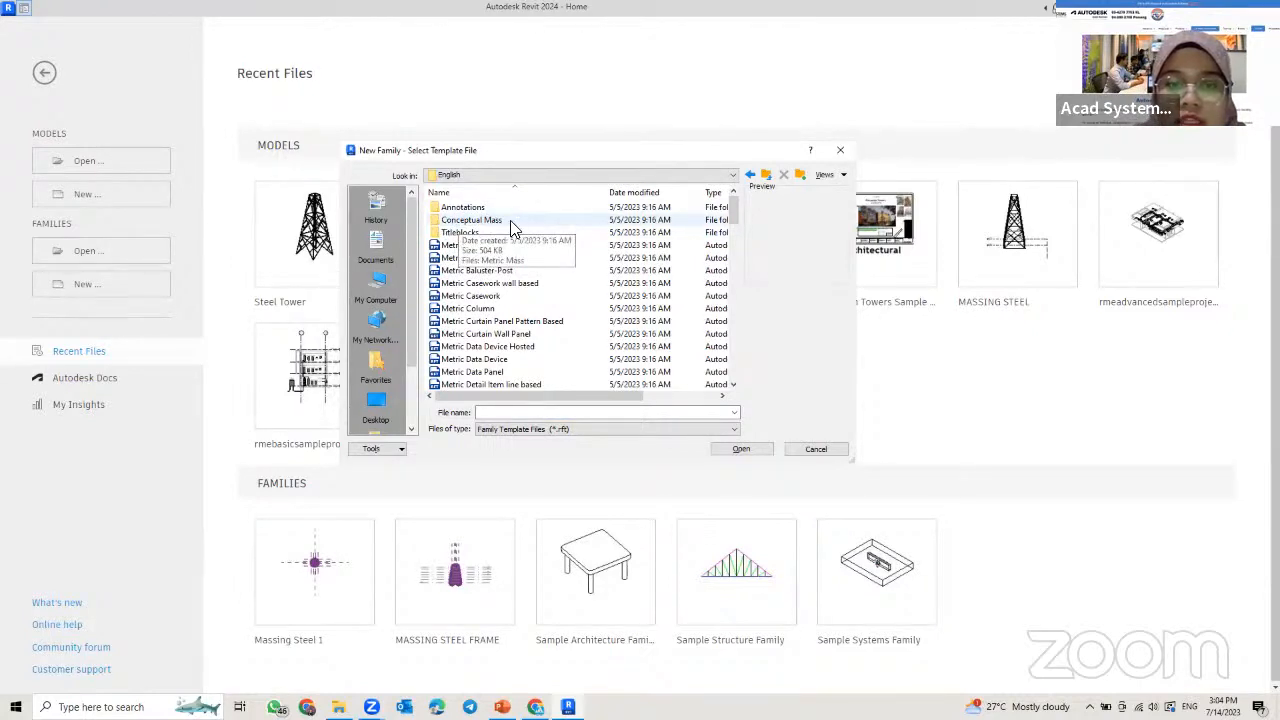
pyautogui.doubleClick(510, 222)
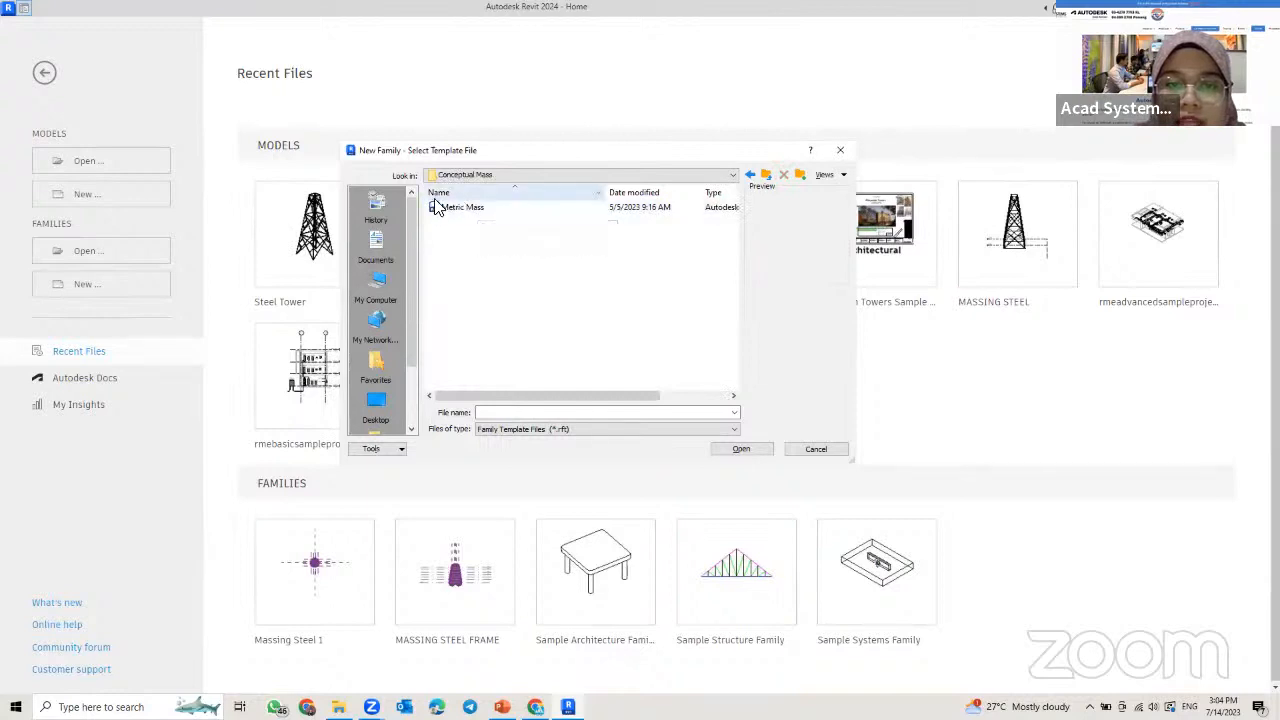
pyautogui.click(458, 210)
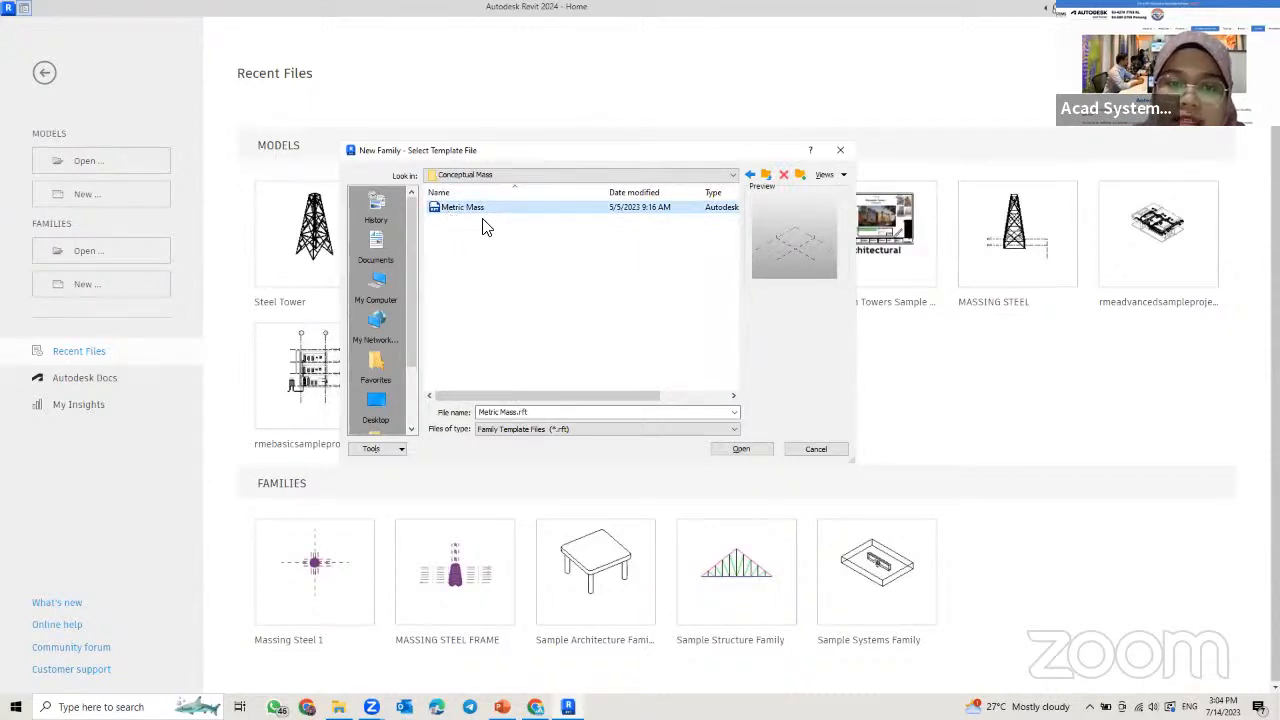
pyautogui.click(750, 457)
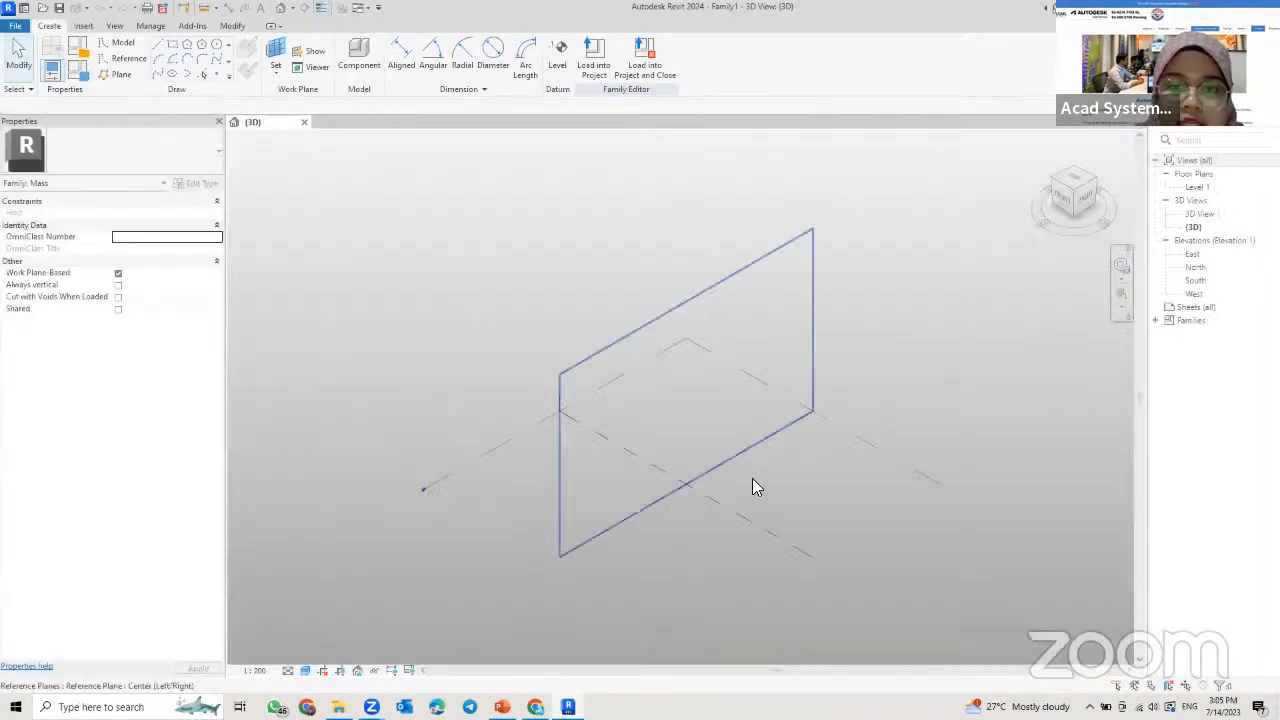
pyautogui.keyDown('shift'); pyautogui.moveTo(798, 488); pyautogui.dragTo(757, 437, button='middle'); pyautogui.keyUp('shift')
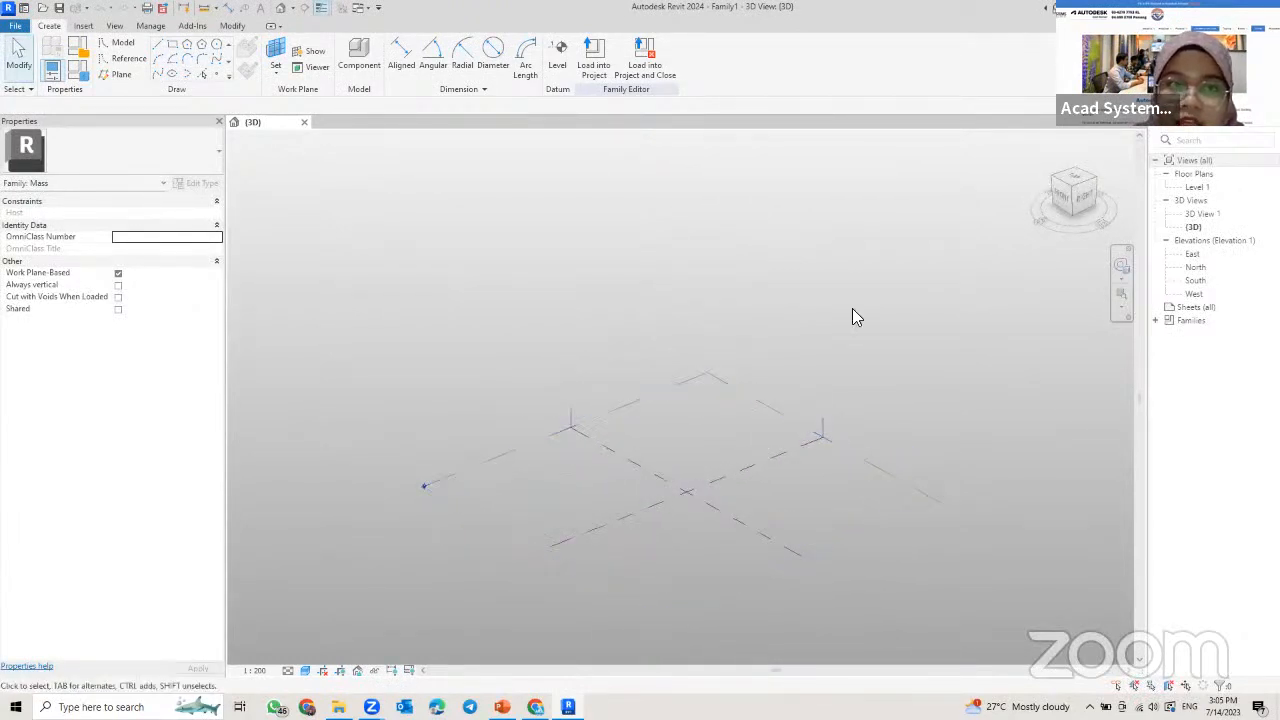
pyautogui.click(195, 28)
pyautogui.click(49, 26)
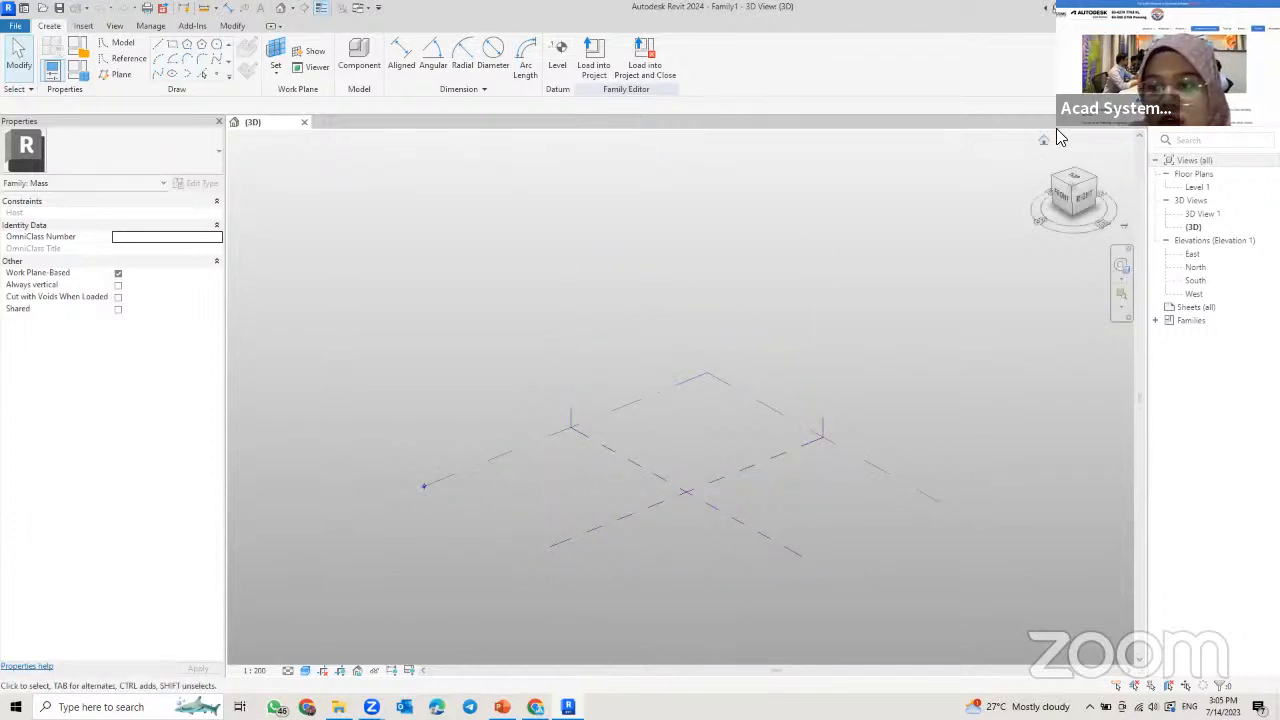
# - Open the East elevation view and frame Level 1 and the vertical reference plane
pyautogui.doubleClick(1194, 254)
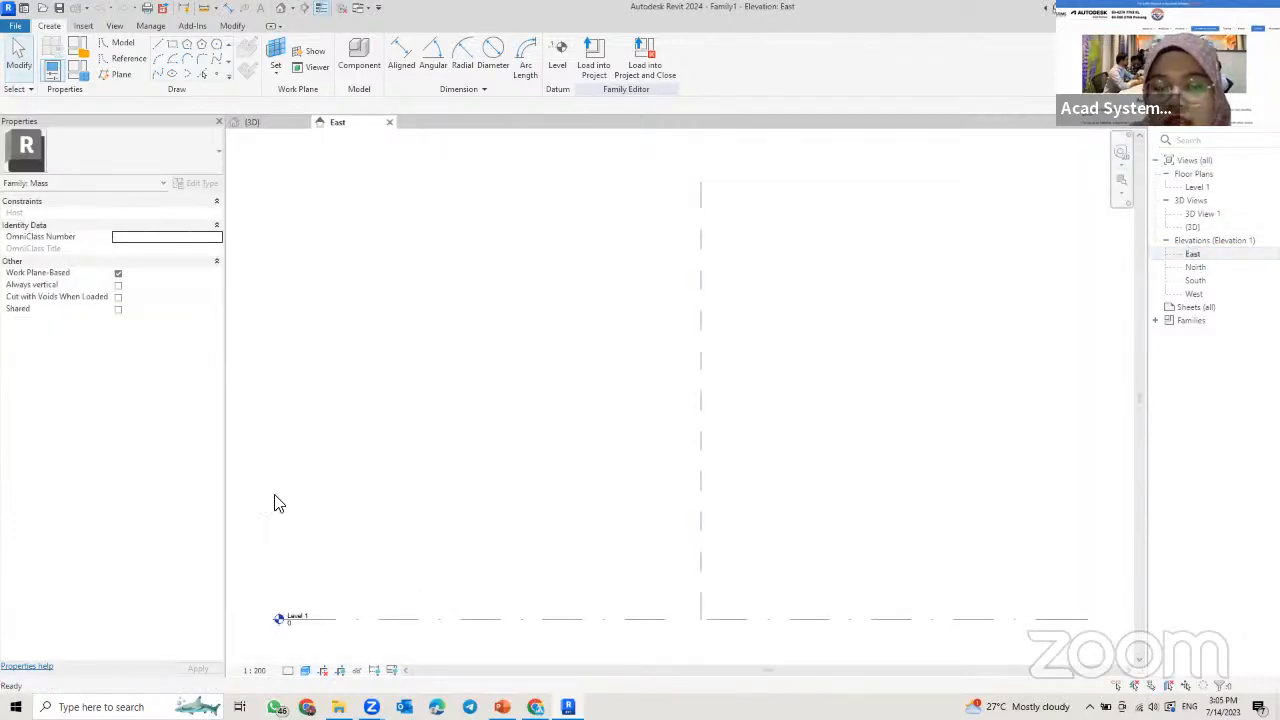
pyautogui.scroll(3, 290, 490)
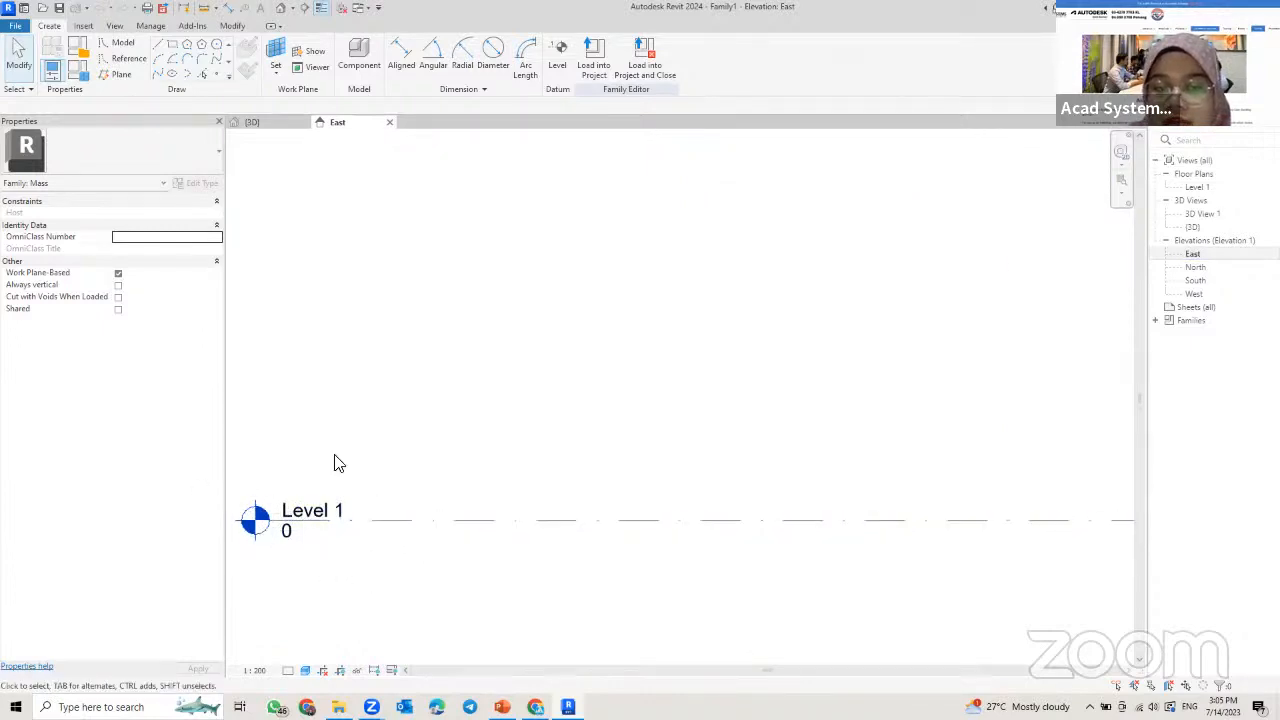
pyautogui.scroll(-2, 395, 450)
pyautogui.scroll(-3, 406, 470)
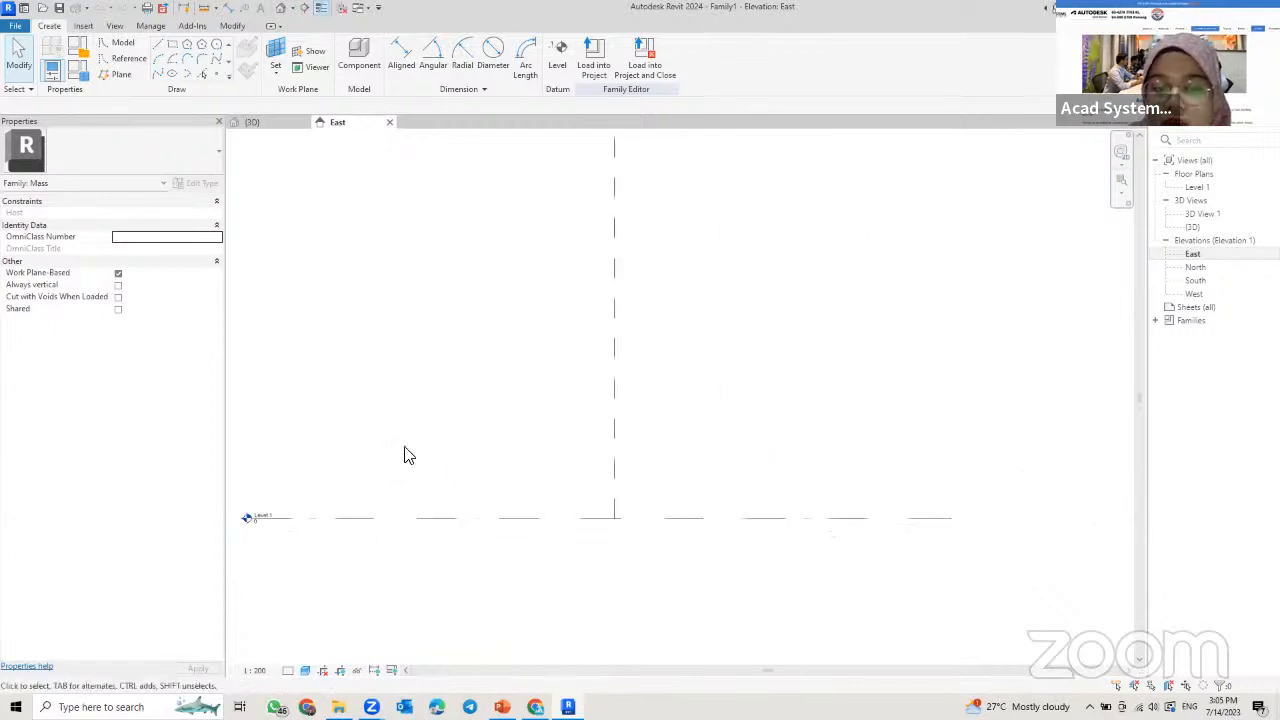
pyautogui.scroll(2, 406, 452)
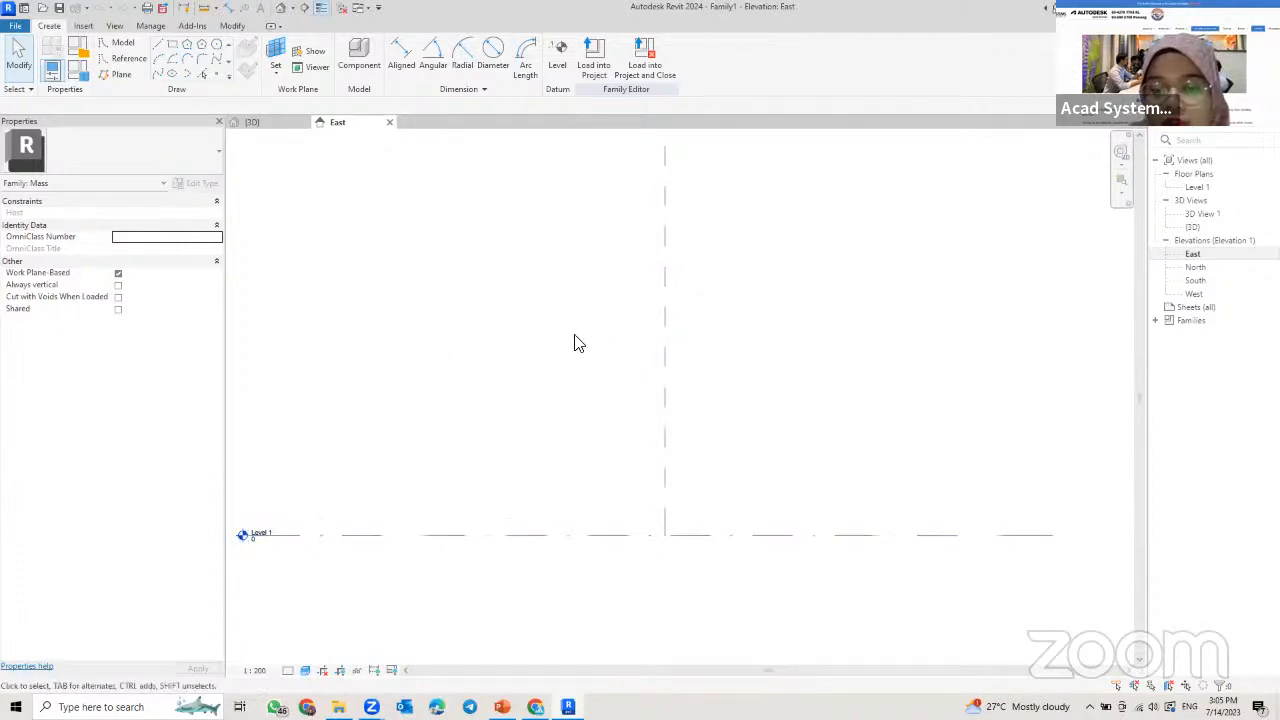
pyautogui.moveTo(478, 474)
pyautogui.mouseDown(button='middle')
pyautogui.moveTo(443, 477)
pyautogui.moveTo(482, 465)
pyautogui.mouseUp(button='middle')
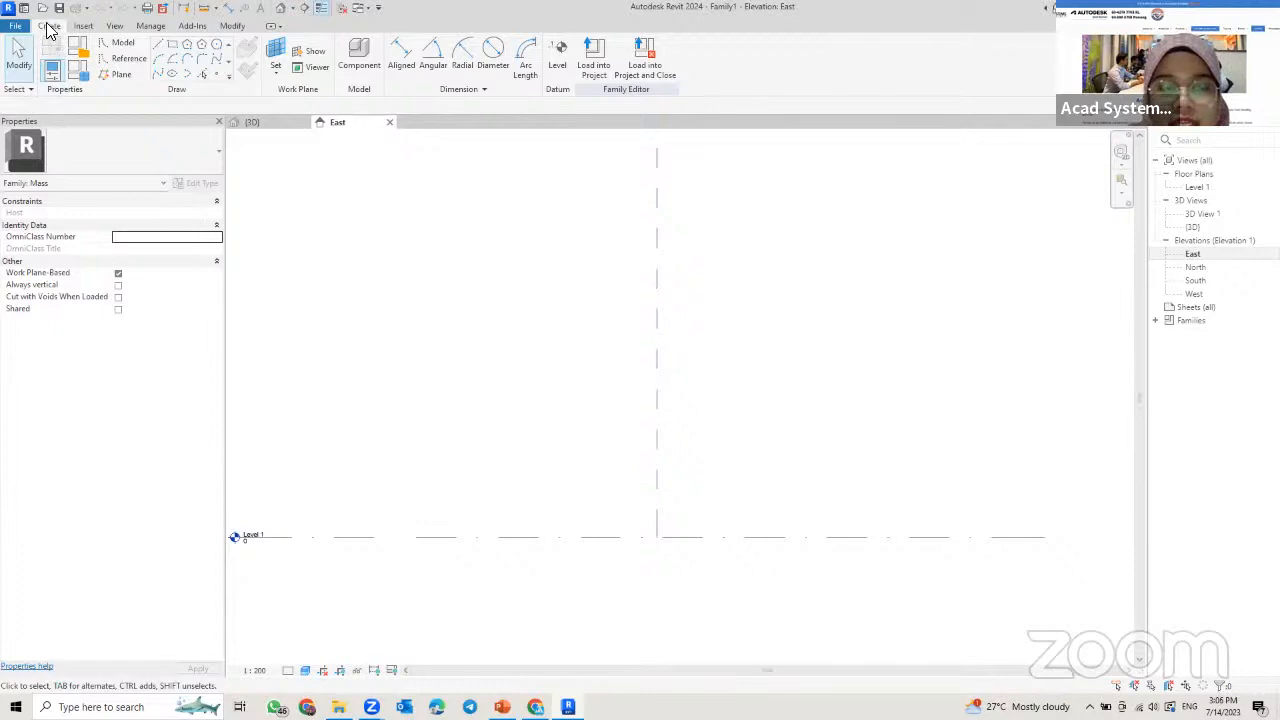
# - Place a new level by picking Level 1 with an upward offset of 4500
pyautogui.click(557, 70)
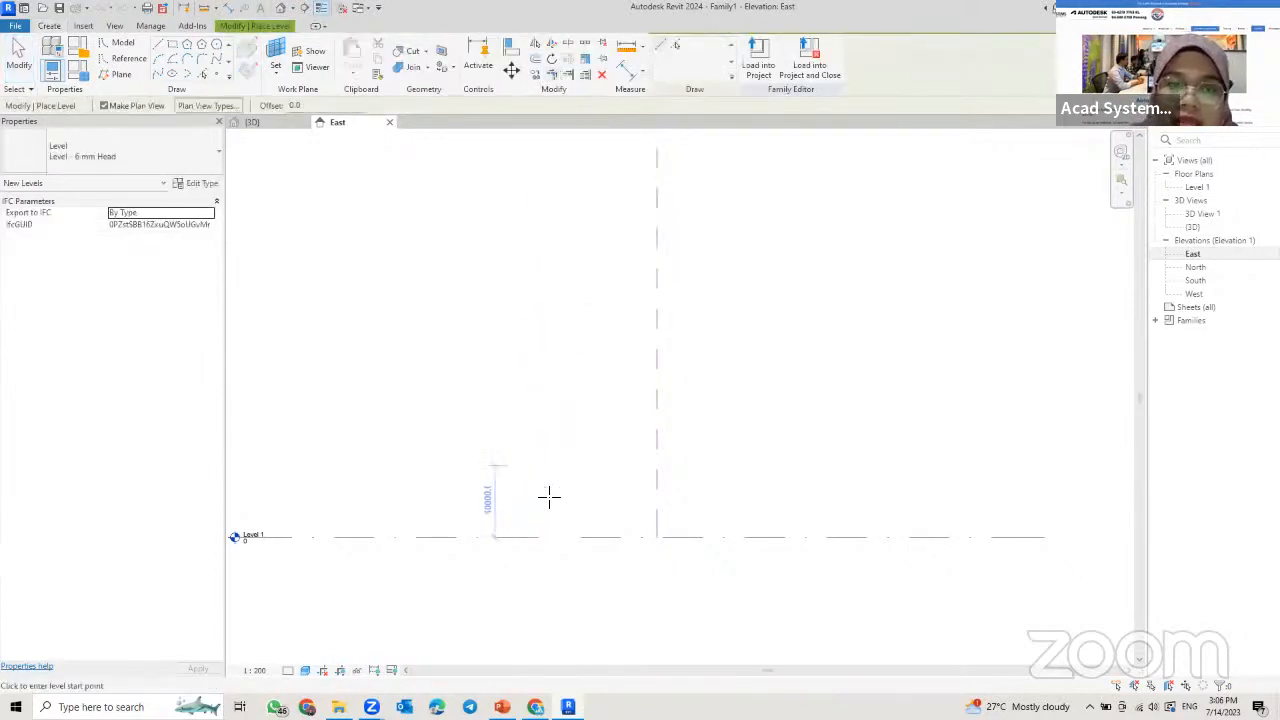
pyautogui.click(676, 50)
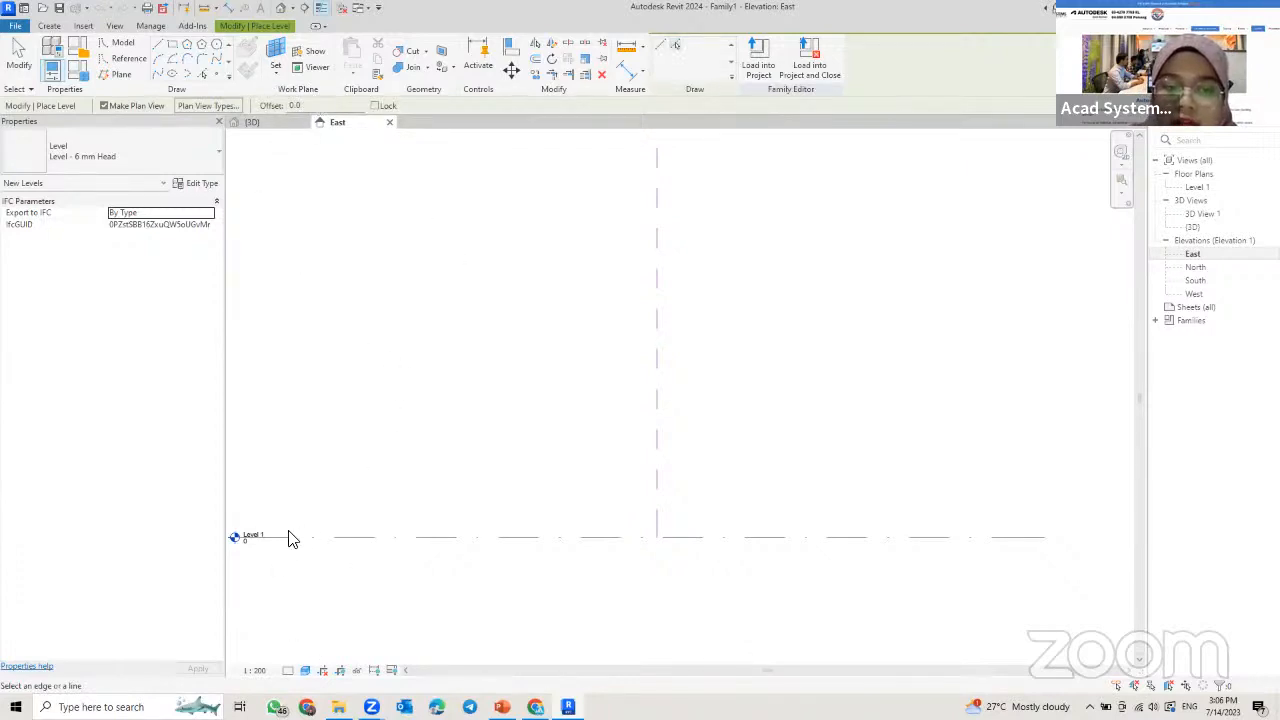
pyautogui.click(313, 106)
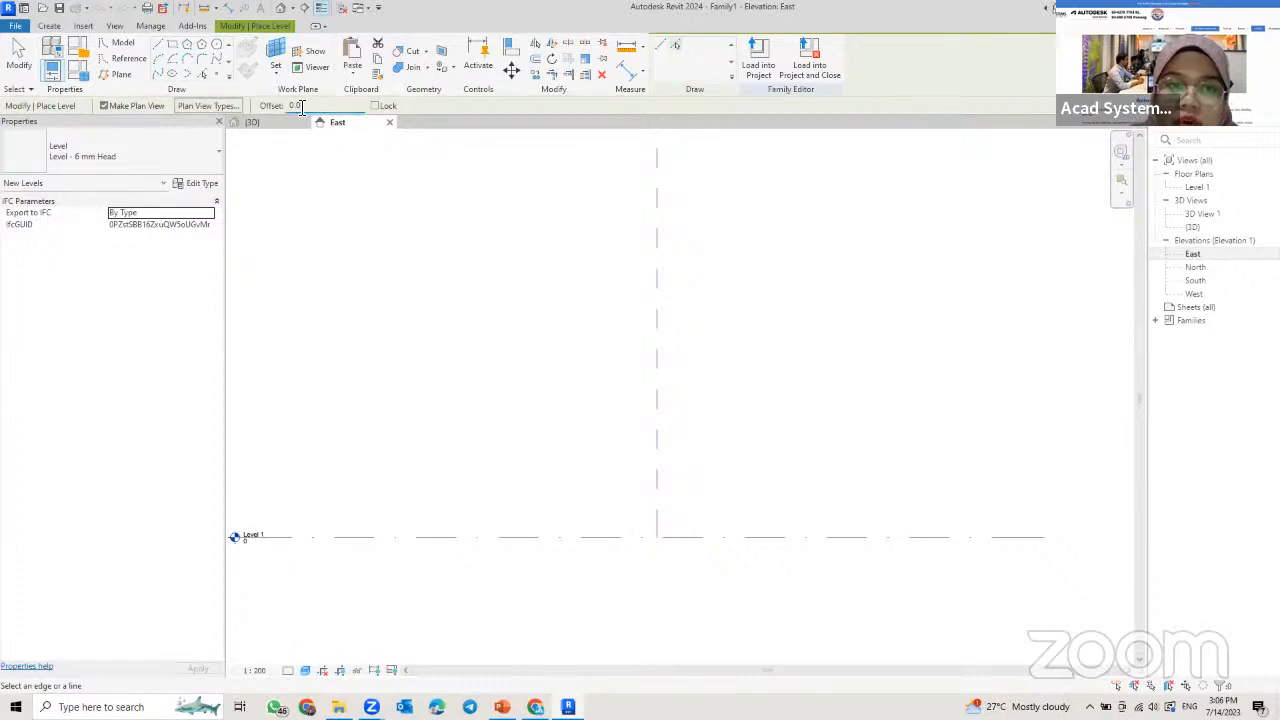
pyautogui.doubleClick(296, 106)
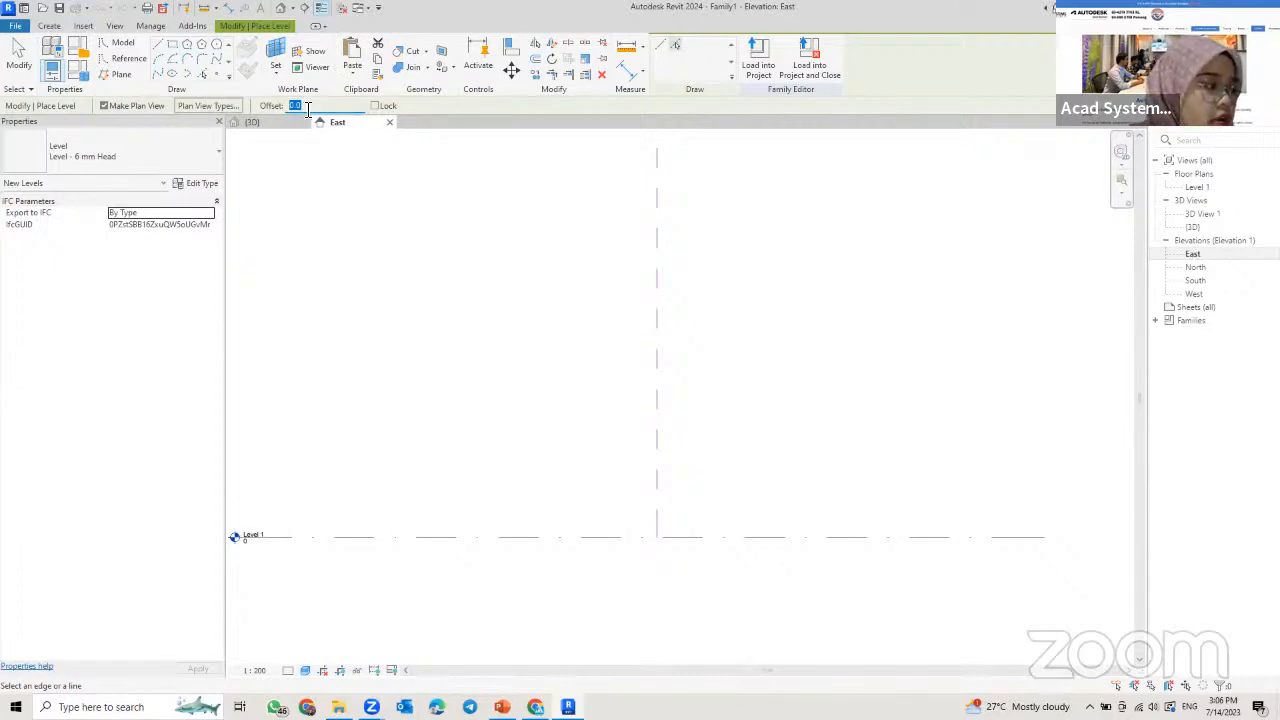
pyautogui.write('450')
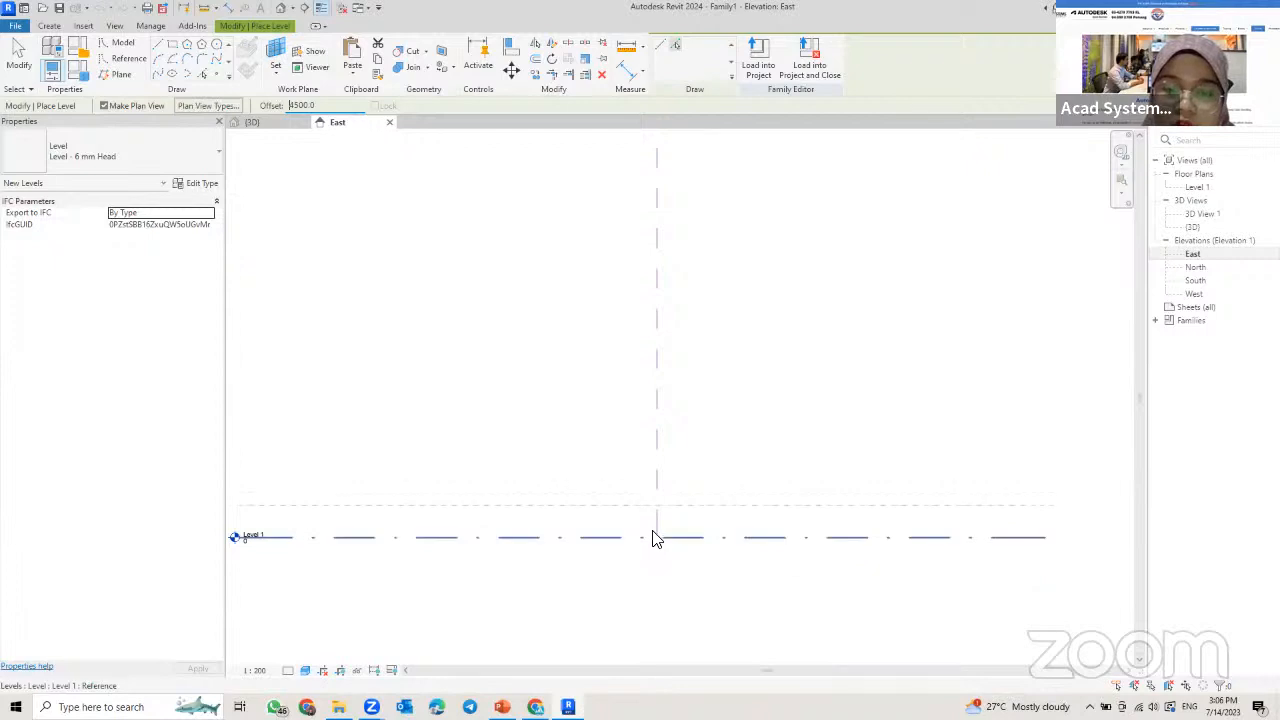
pyautogui.moveTo(658, 541); pyautogui.dragTo(571, 514, button='middle')
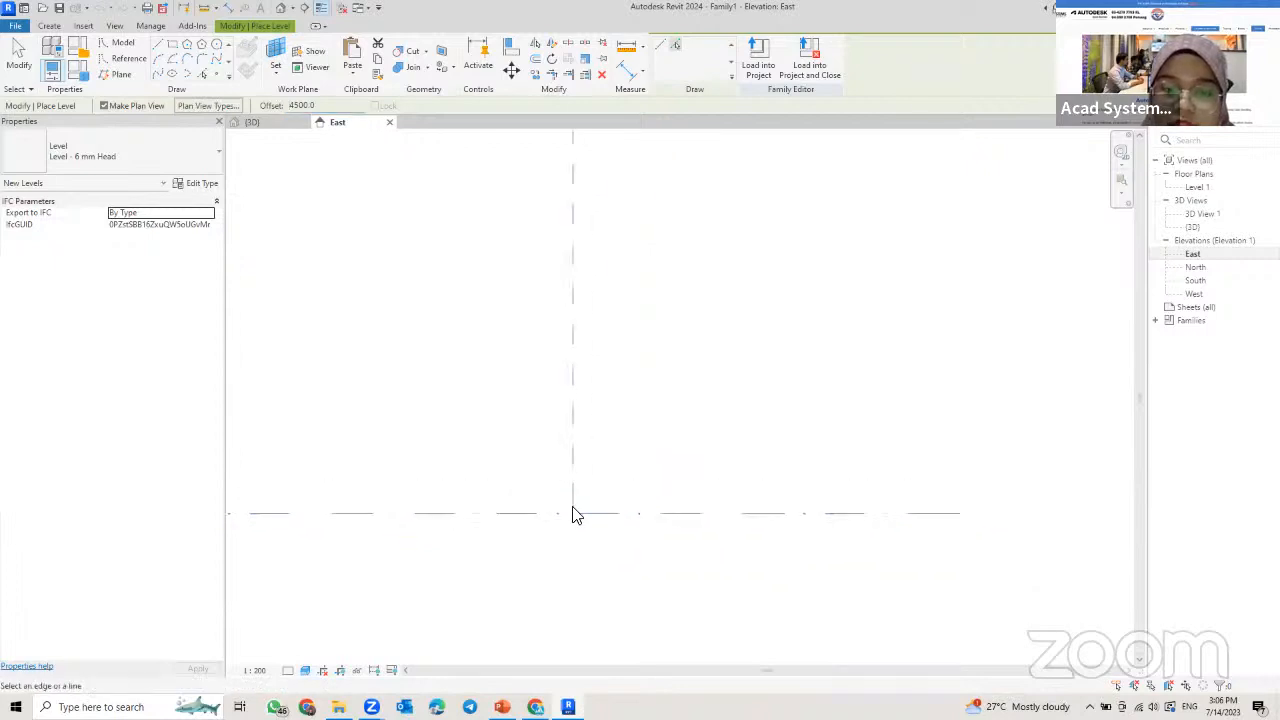
pyautogui.click(668, 518)
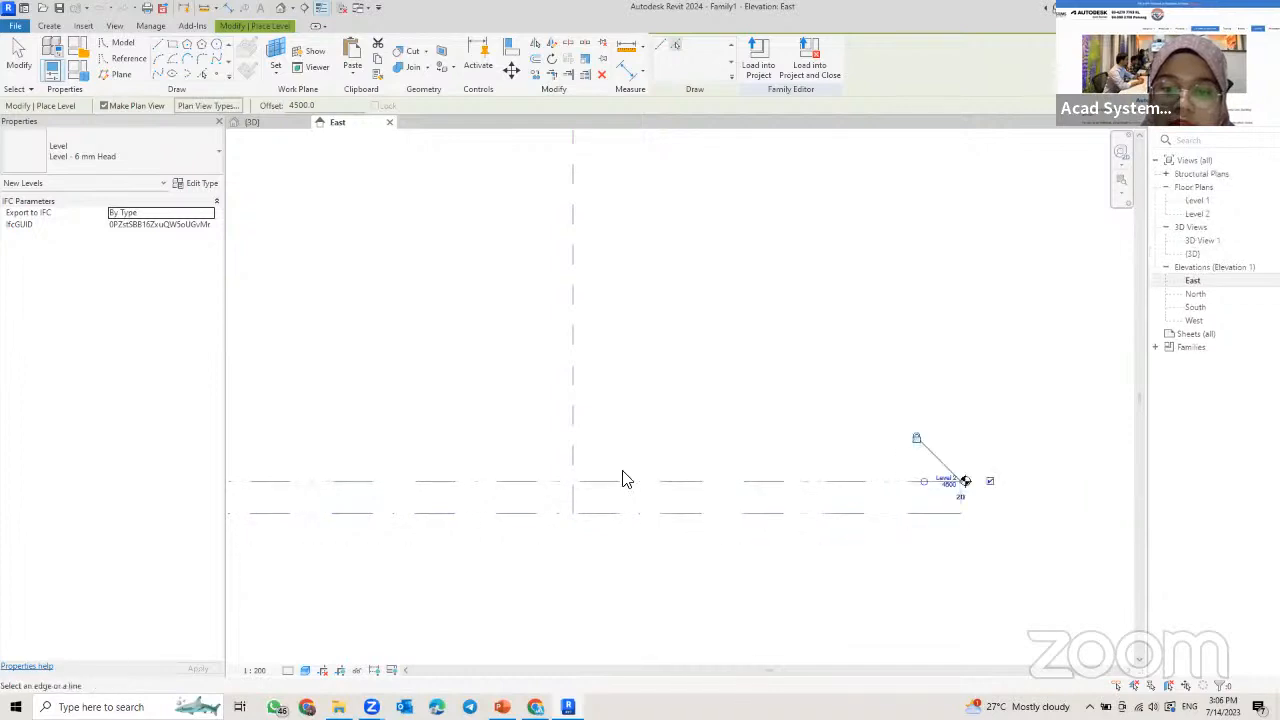
# - Add two more levels above Level 1 by picking it with offsets of 8000 and 12000
pyautogui.moveTo(325, 110); pyautogui.dragTo(257, 110)
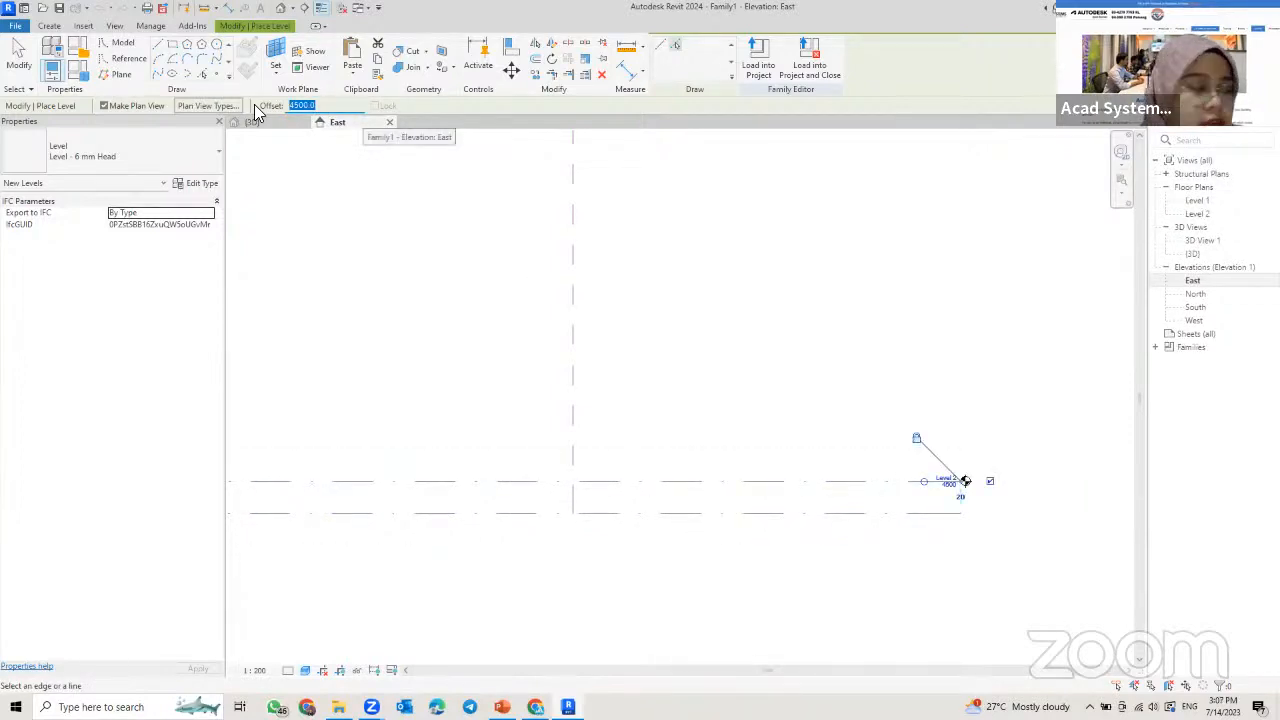
pyautogui.write('8')
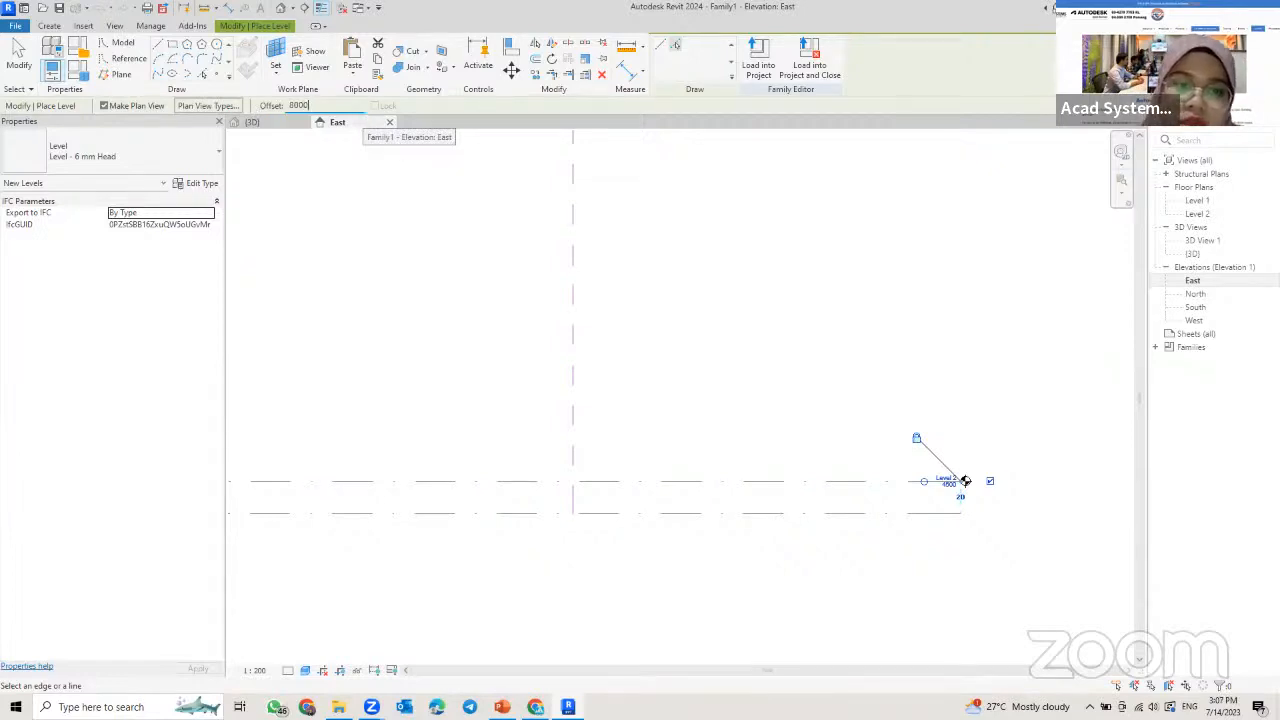
pyautogui.write('000')
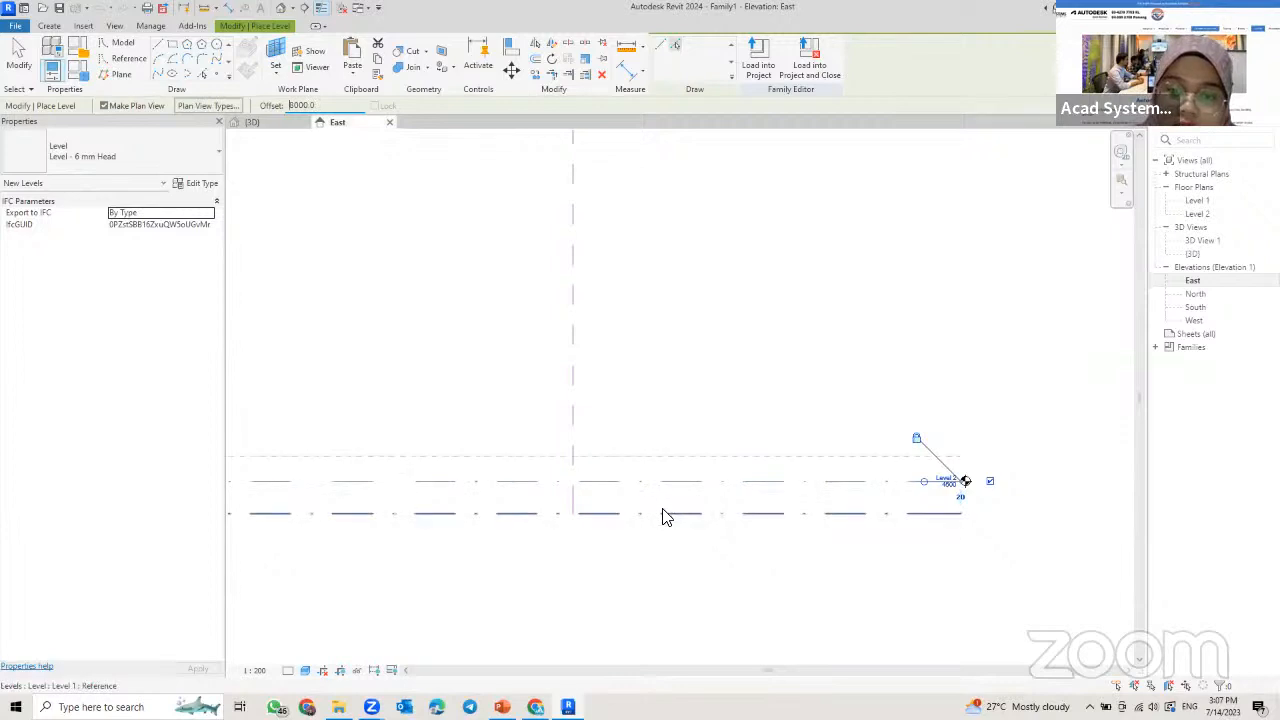
pyautogui.click(660, 513)
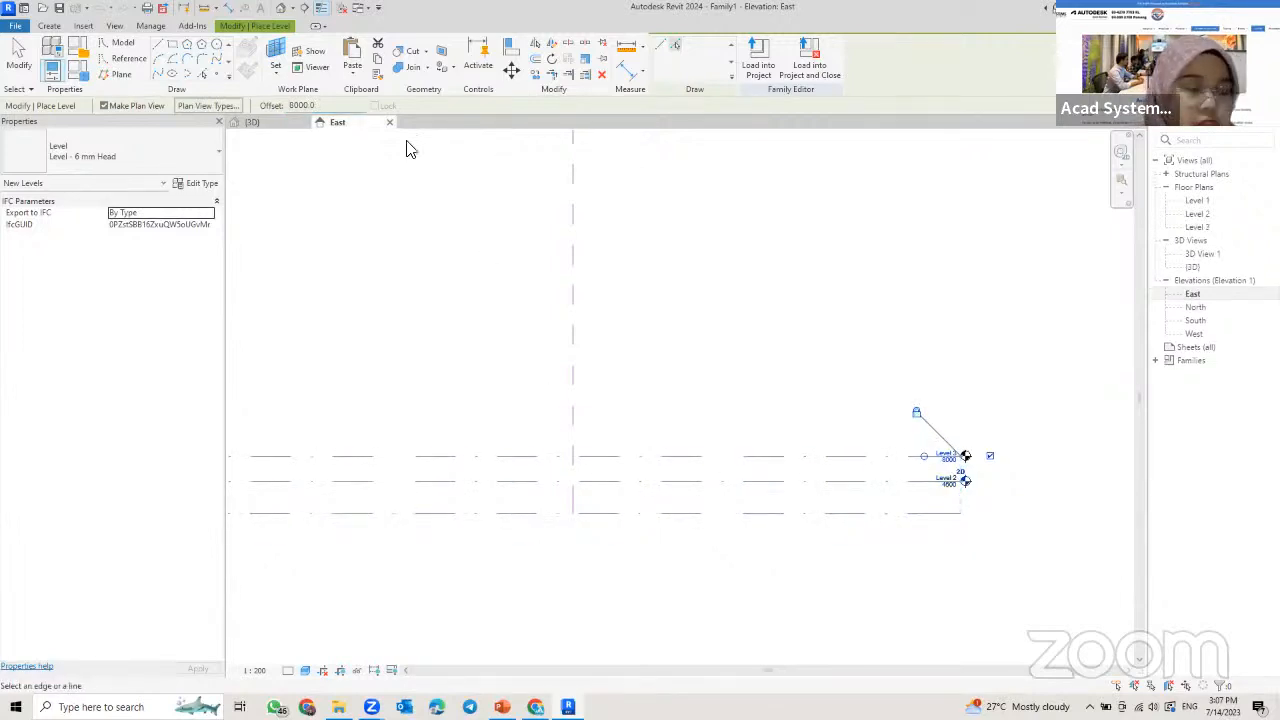
pyautogui.moveTo(320, 106); pyautogui.dragTo(254, 113)
pyautogui.press('BackSpace')
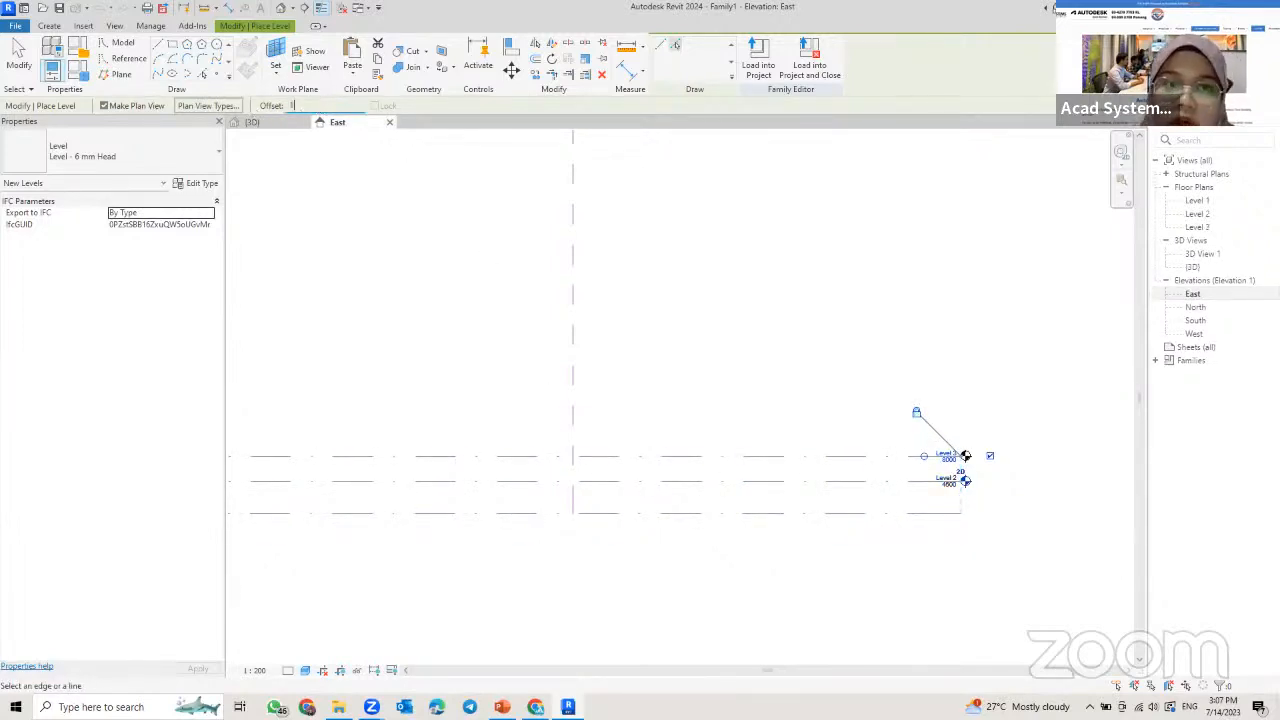
pyautogui.click(705, 513)
# - Add levels at offsets of 16000 and 21000 above Level 1
pyautogui.moveTo(328, 107); pyautogui.dragTo(207, 97)
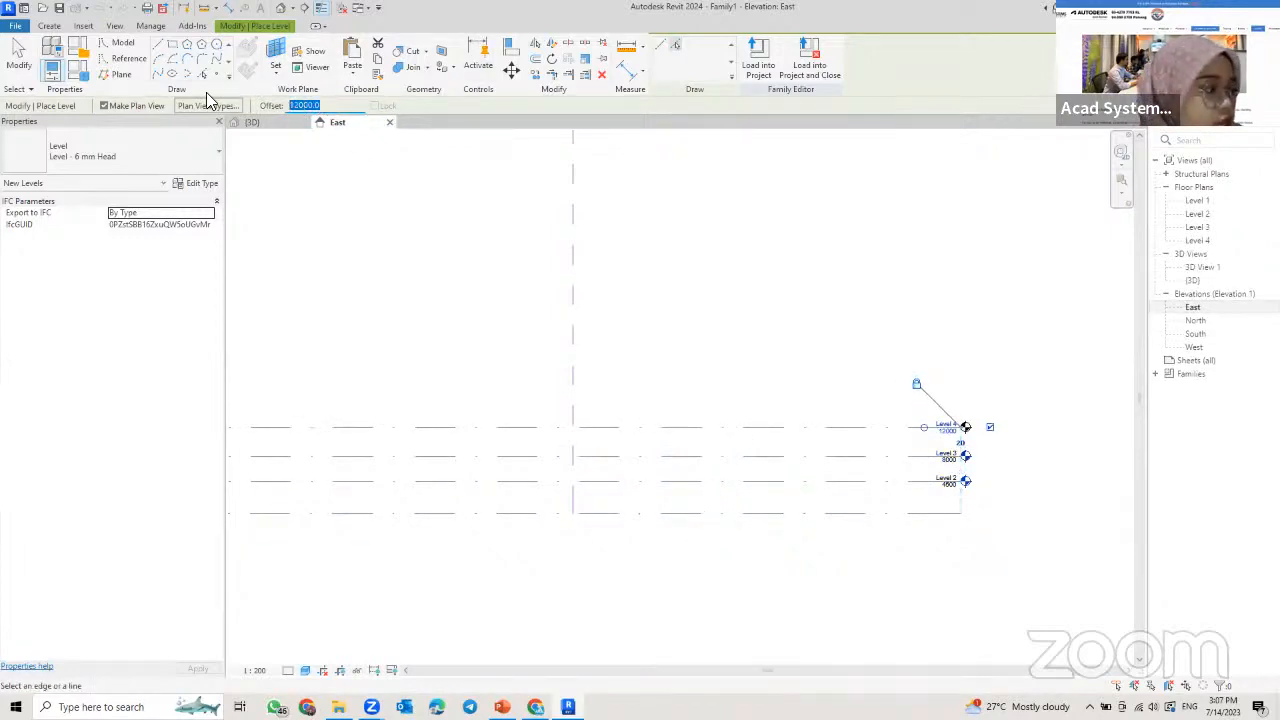
pyautogui.write('160')
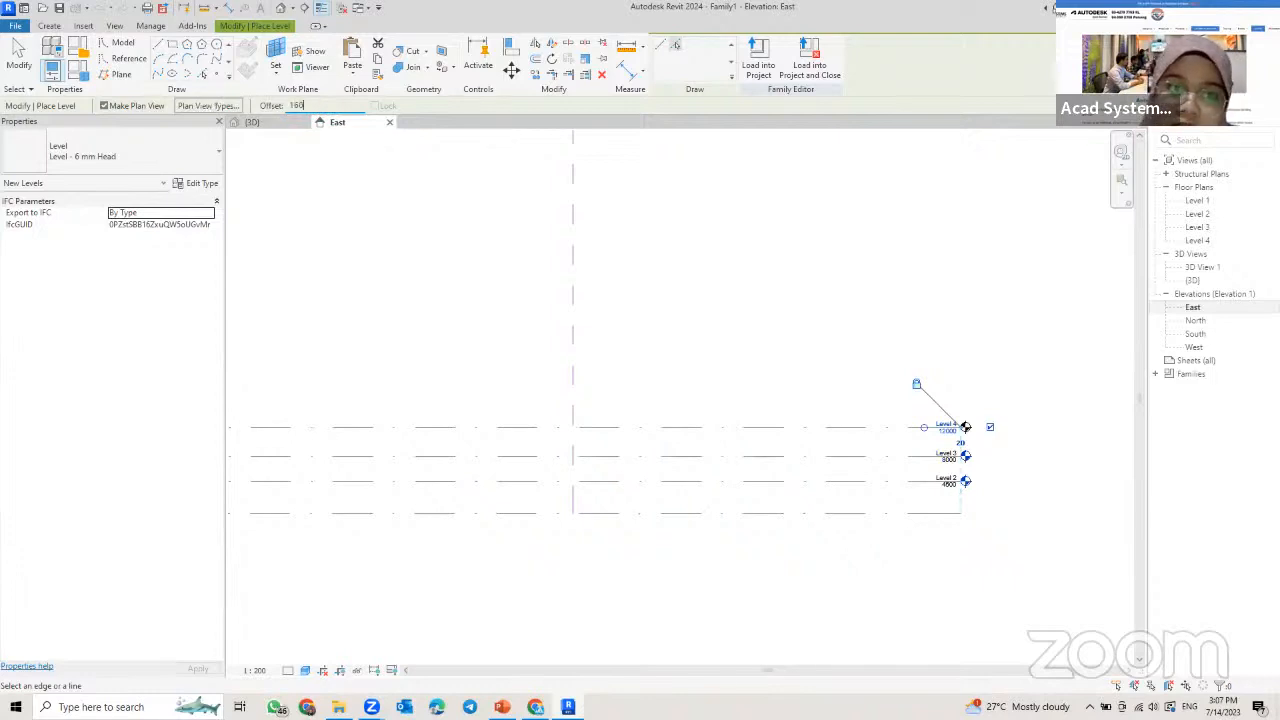
pyautogui.write('00')
pyautogui.click(620, 511)
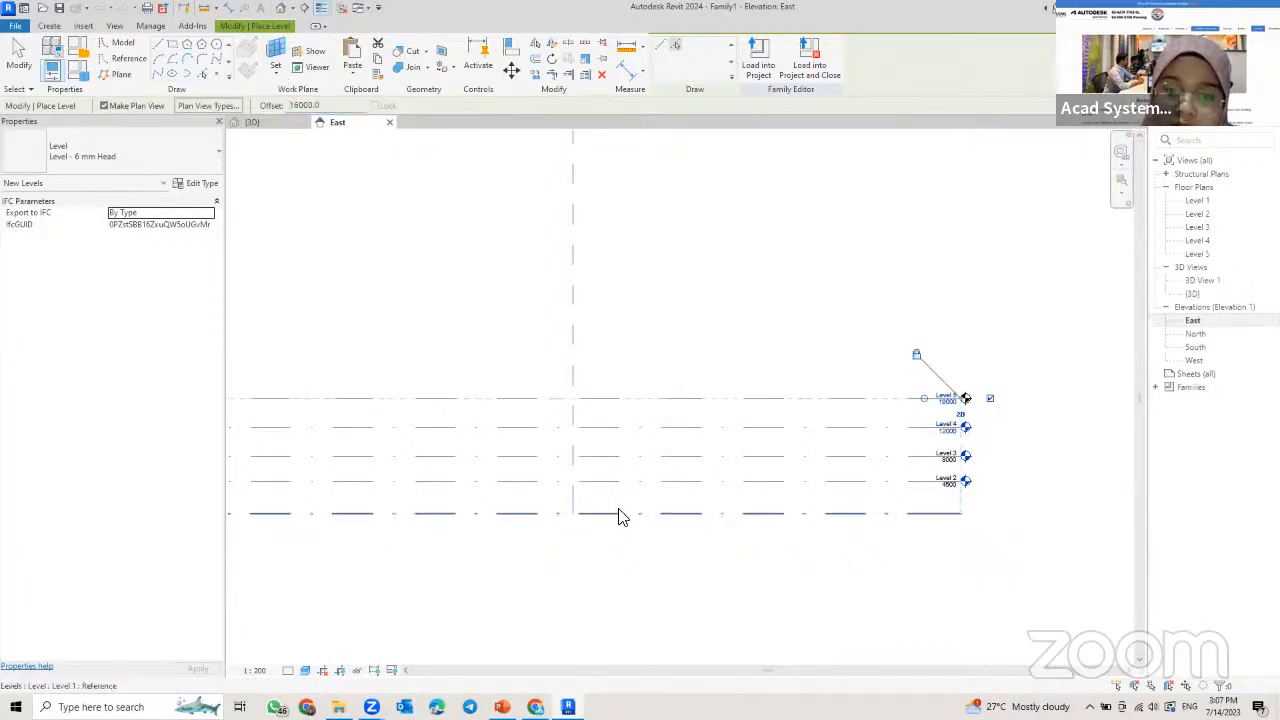
pyautogui.moveTo(330, 105); pyautogui.dragTo(222, 110)
pyautogui.write('2')
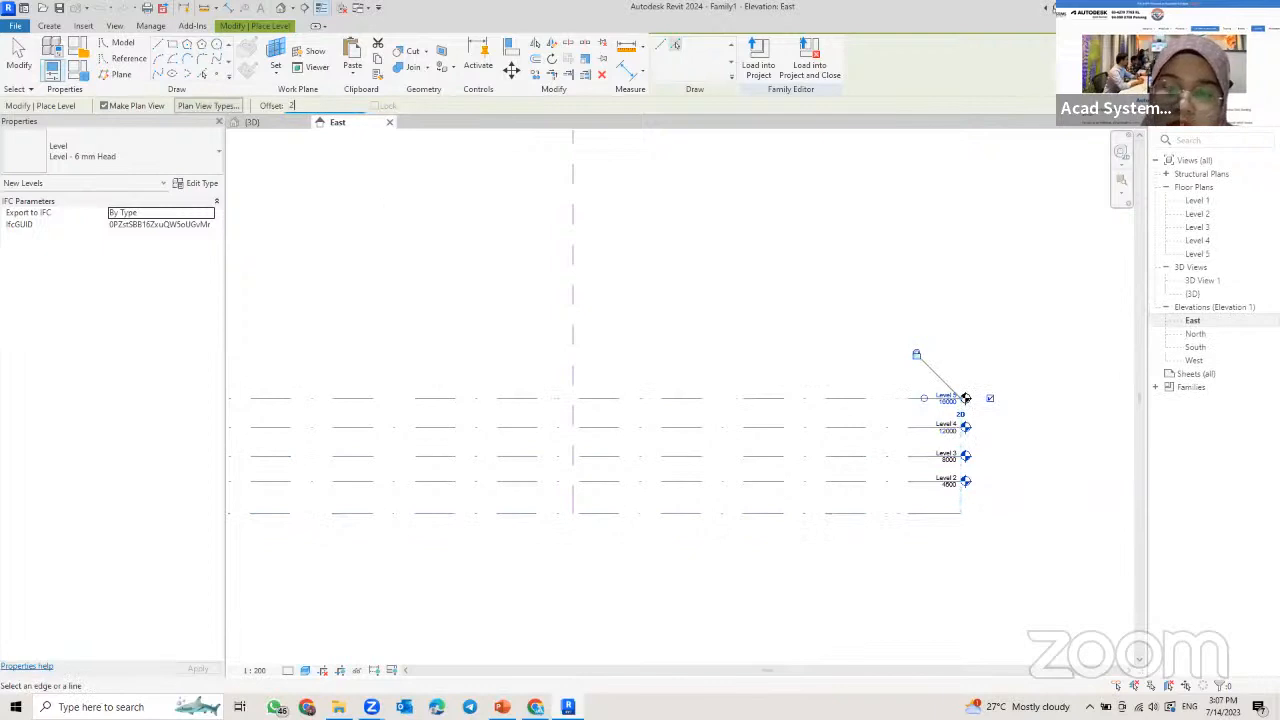
pyautogui.write('1000')
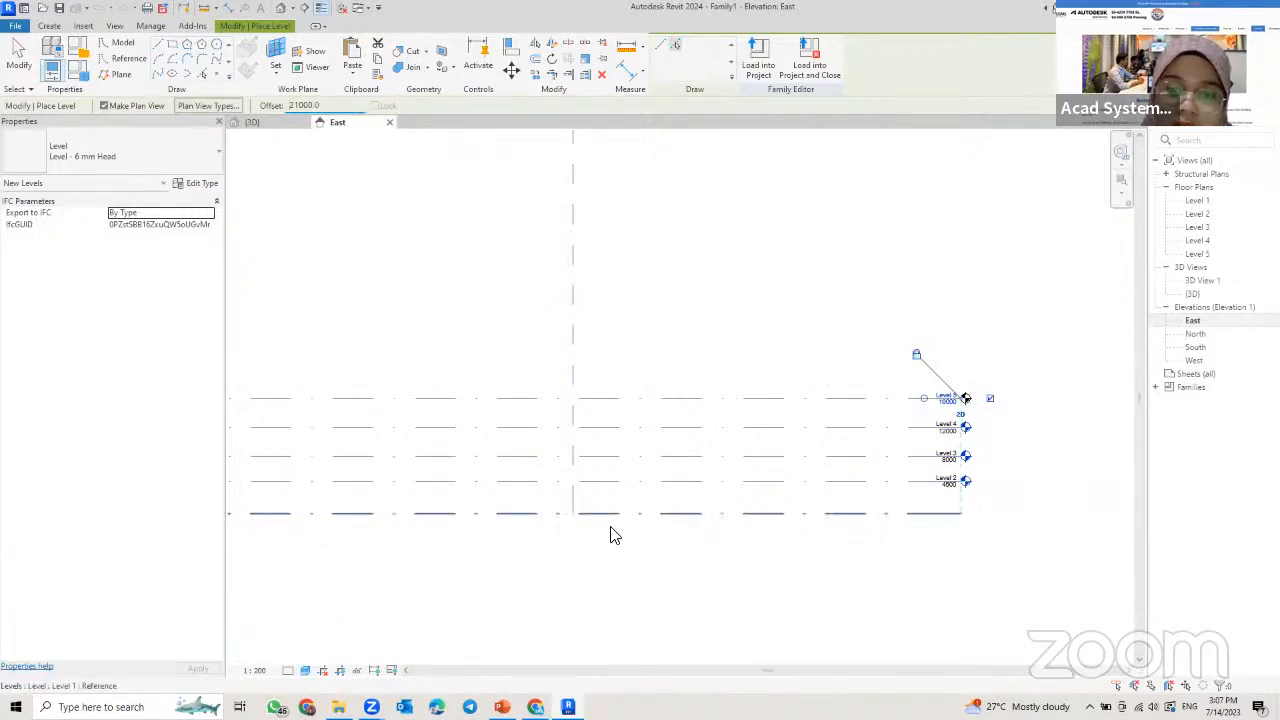
pyautogui.click(620, 514)
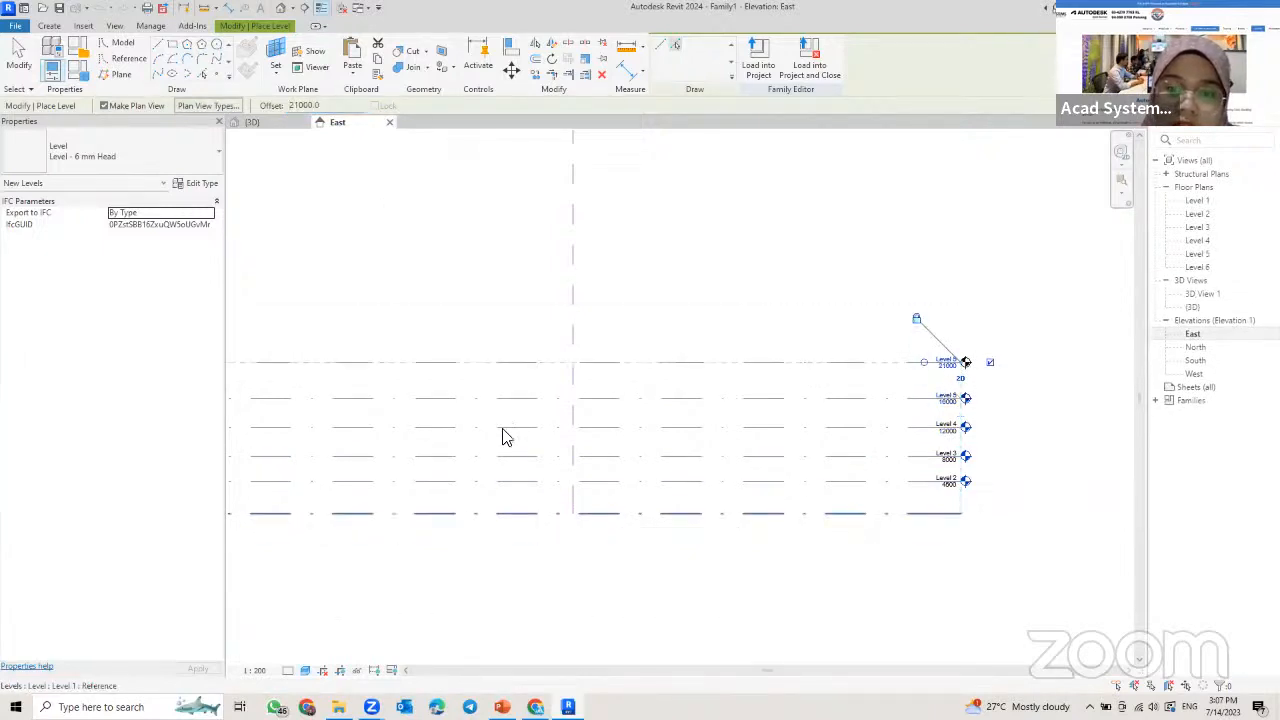
# - Add a level 24000 above Level 1 by picking the Level 1 line
pyautogui.moveTo(338, 103); pyautogui.dragTo(238, 112)
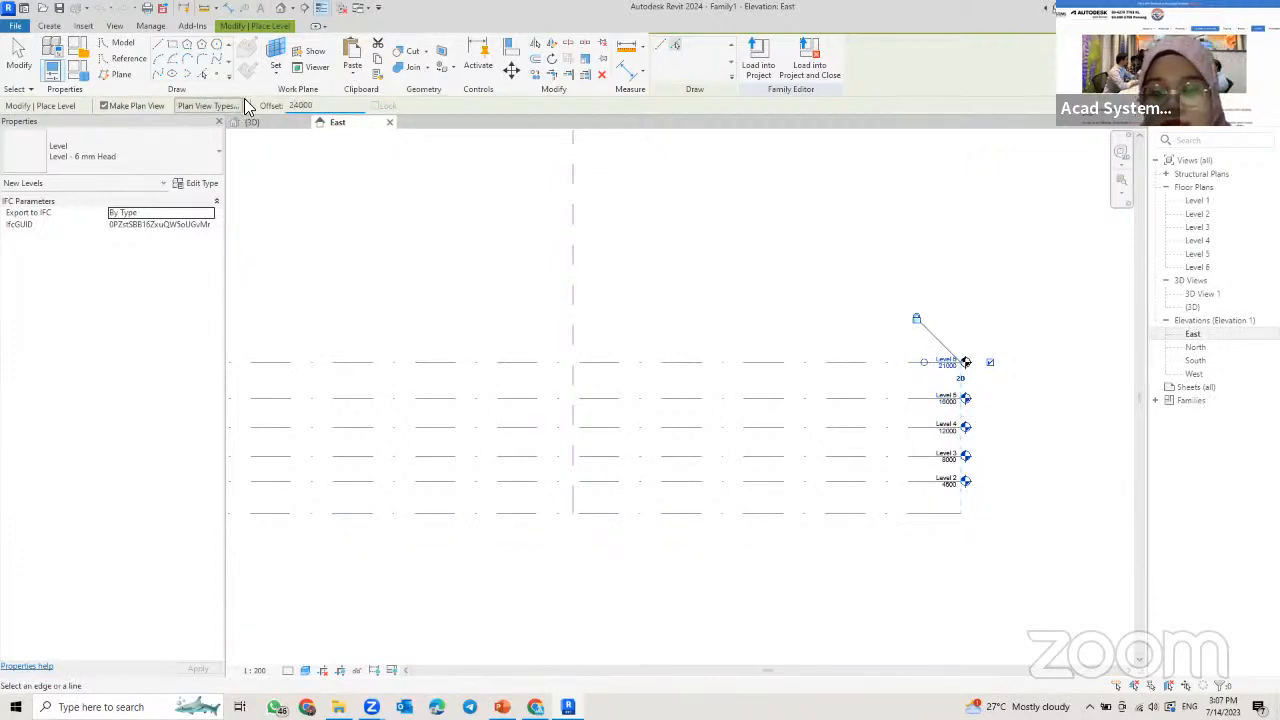
pyautogui.click(692, 512)
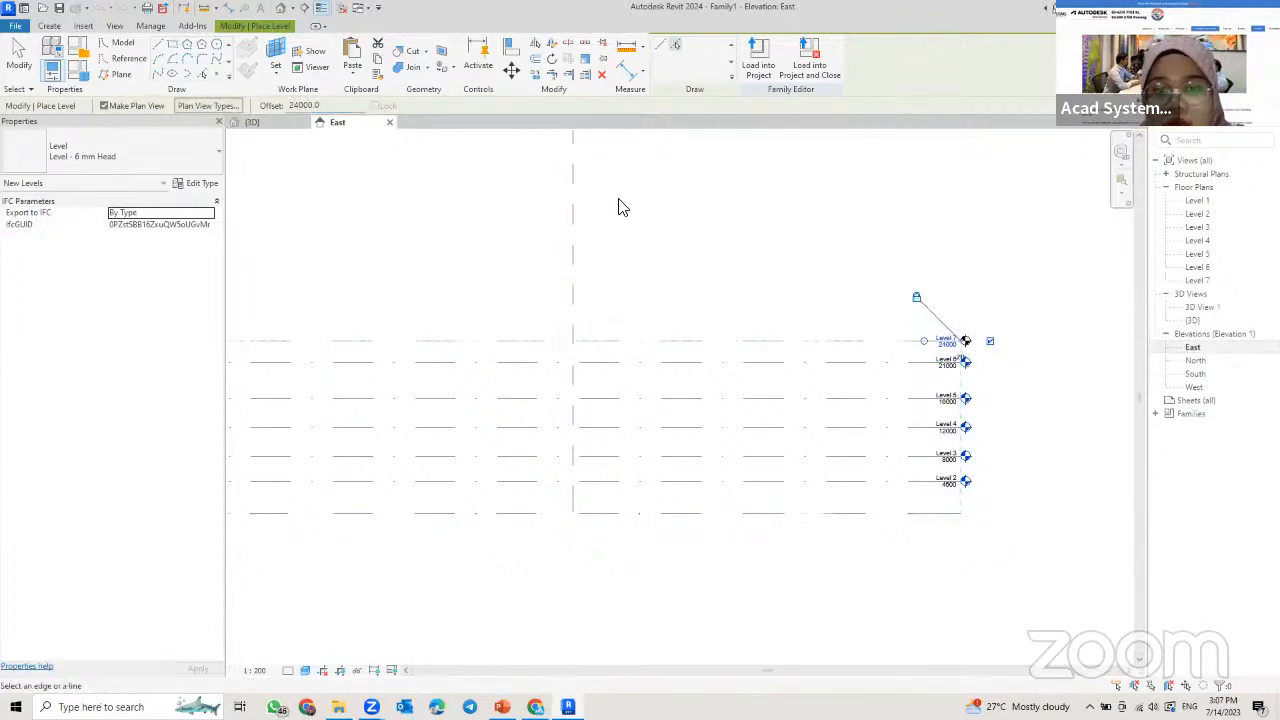
pyautogui.scroll(-1, 690, 397)
pyautogui.moveTo(655, 398); pyautogui.dragTo(689, 376, button='middle')
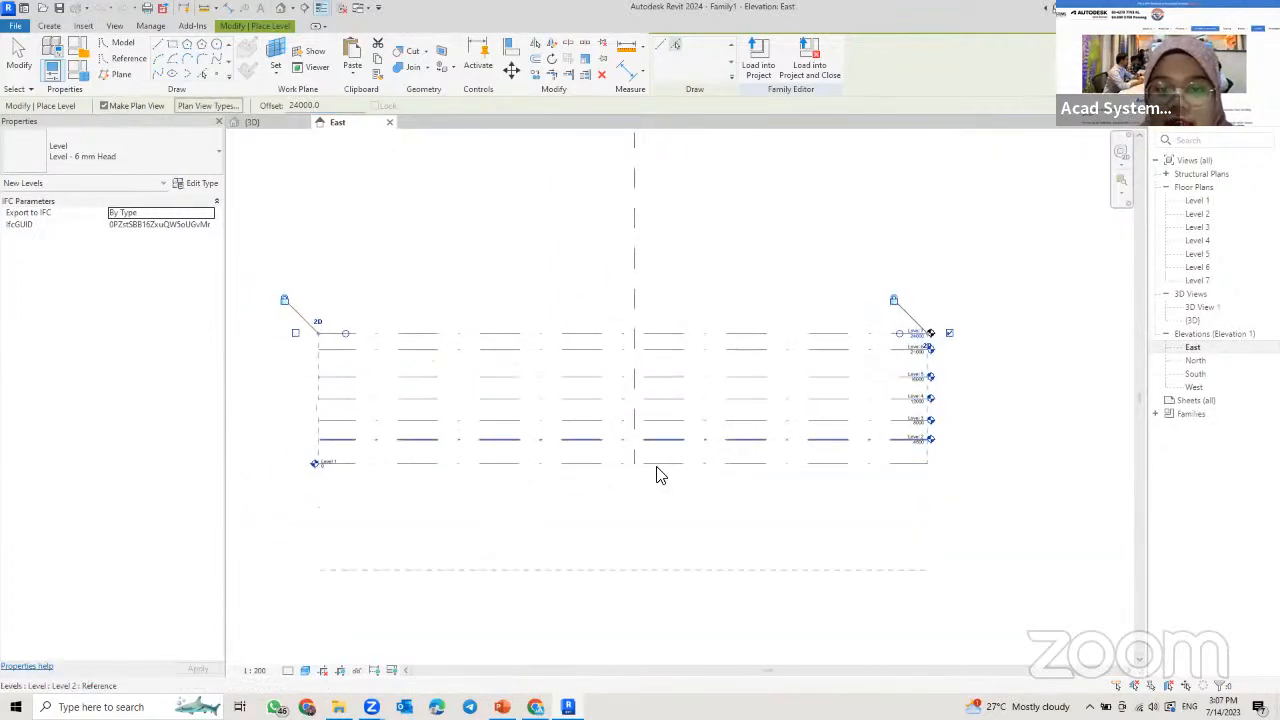
# - End level placement and turn on the level head at the right end of the Level 1 line
pyautogui.press('Escape')
pyautogui.press('Escape')
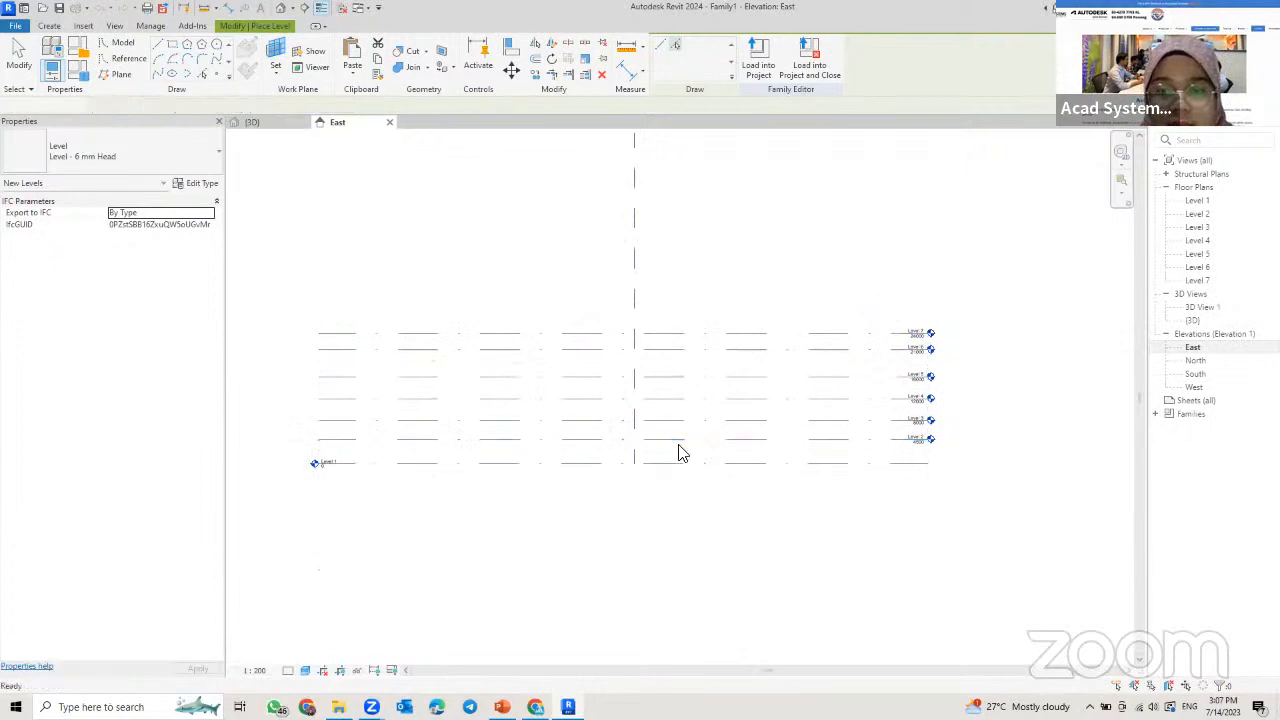
pyautogui.scroll(2, 857, 354)
pyautogui.moveTo(838, 334); pyautogui.dragTo(620, 292, button='middle')
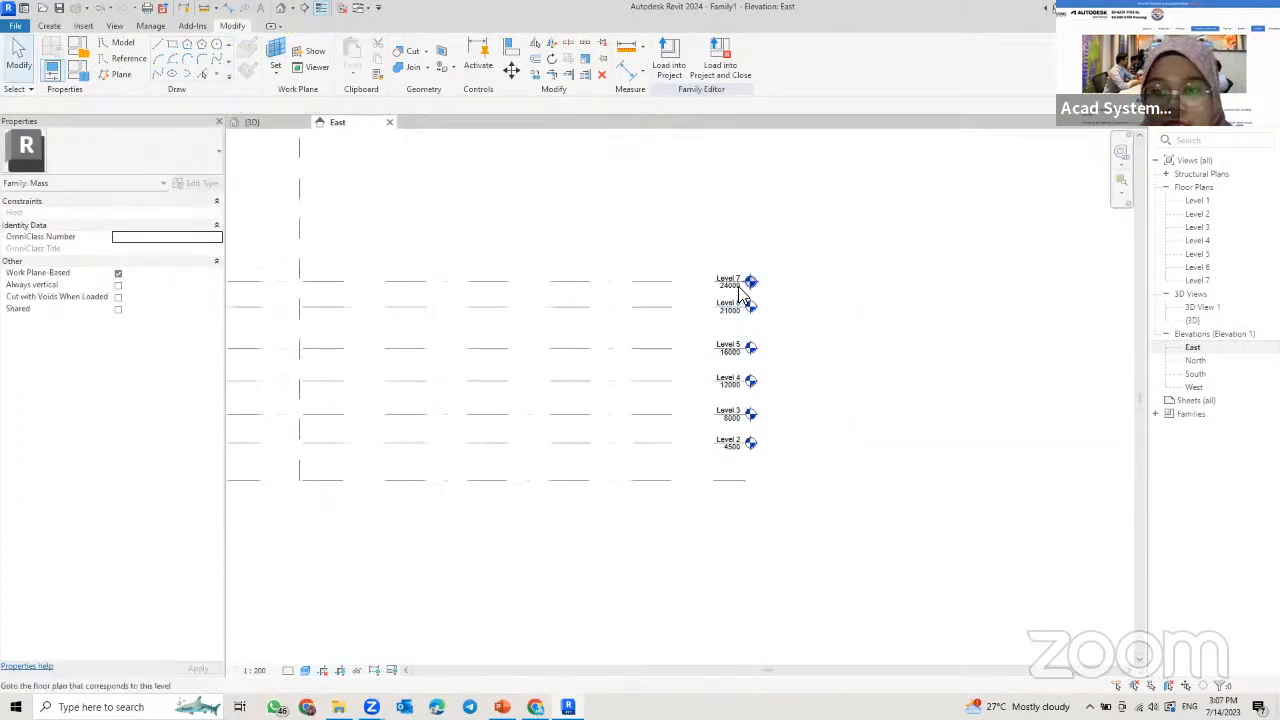
pyautogui.moveTo(543, 389); pyautogui.dragTo(812, 336, button='middle')
pyautogui.moveTo(308, 467); pyautogui.dragTo(598, 461, button='middle')
pyautogui.moveTo(617, 448); pyautogui.dragTo(412, 440, button='middle')
pyautogui.moveTo(646, 419); pyautogui.dragTo(305, 426, button='middle')
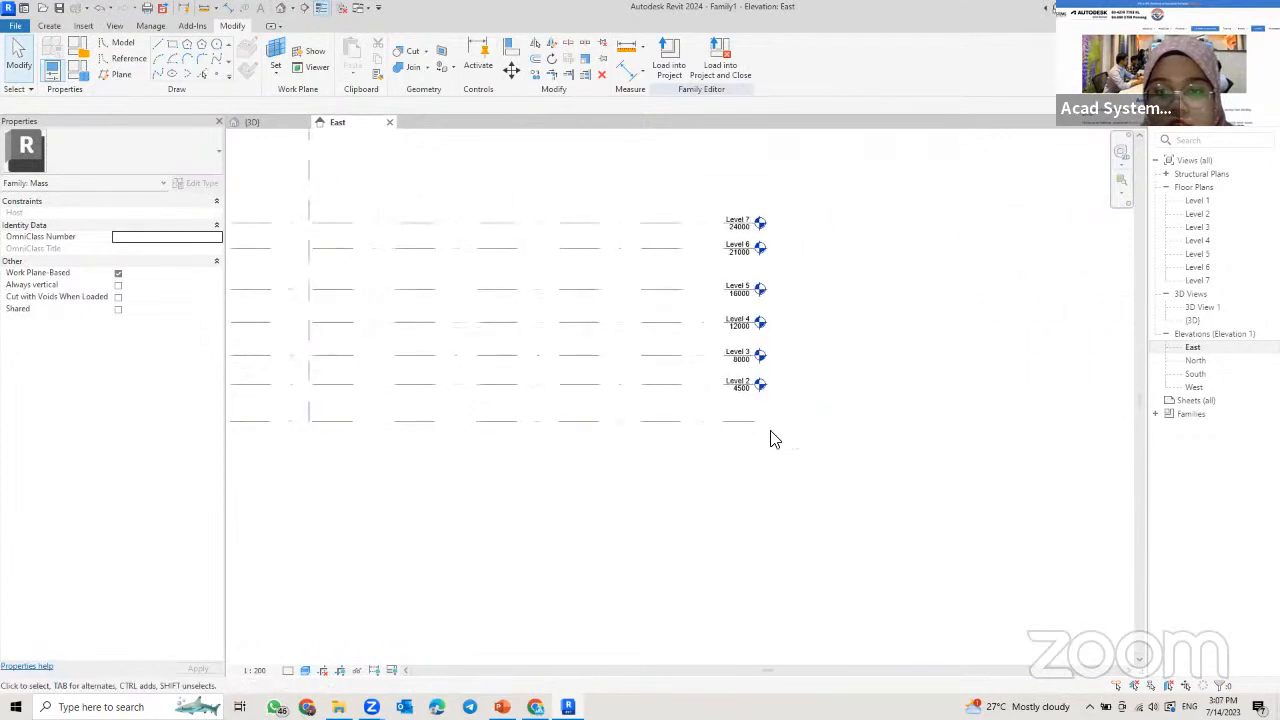
pyautogui.click(715, 422)
pyautogui.moveTo(724, 418); pyautogui.dragTo(601, 409, button='middle')
pyautogui.scroll(1, 601, 409)
pyautogui.scroll(2, 601, 409)
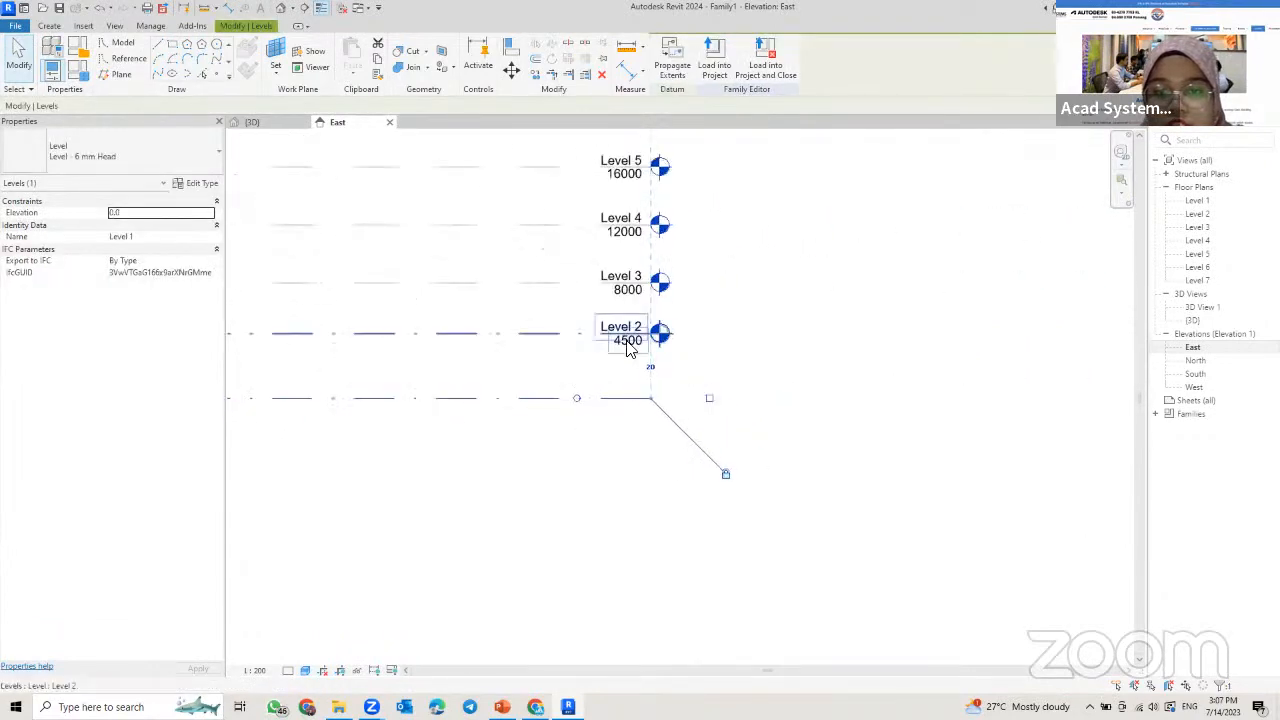
pyautogui.click(709, 398)
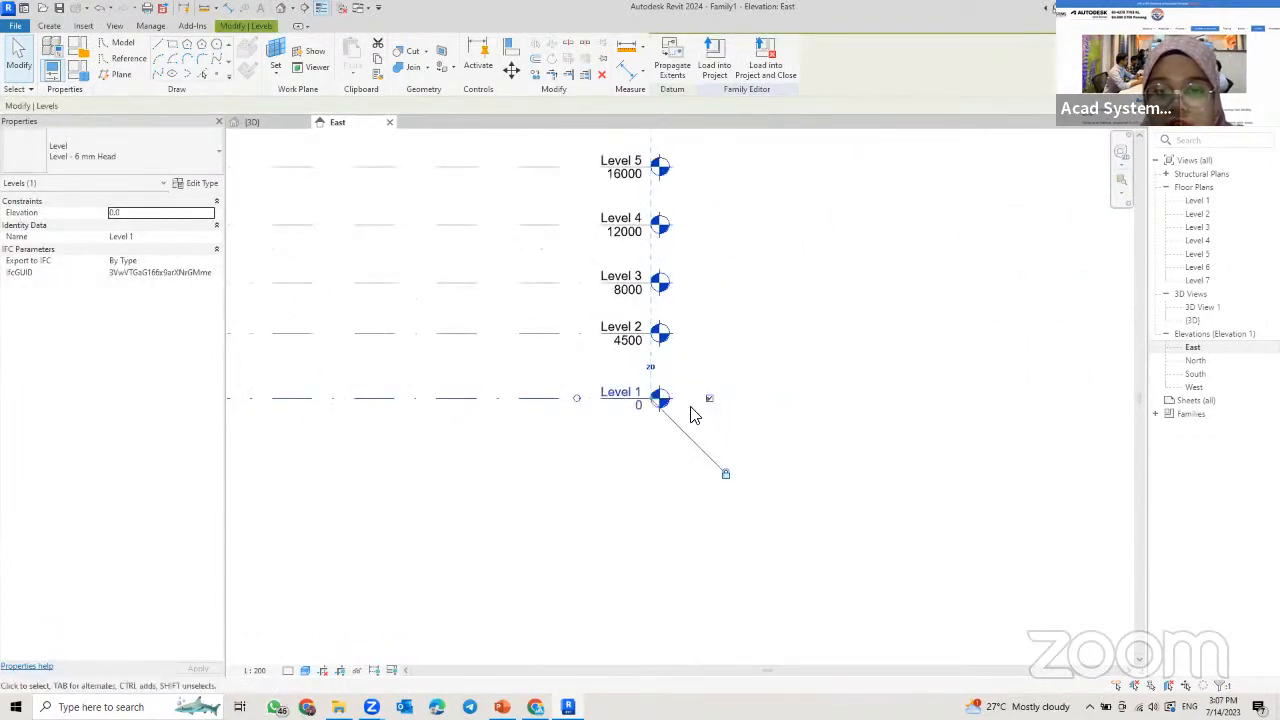
# - Turn off the level head at the left end of the Level 1 line and deselect the level
pyautogui.scroll(-4, 453, 446)
pyautogui.moveTo(453, 446); pyautogui.dragTo(709, 413, button='middle')
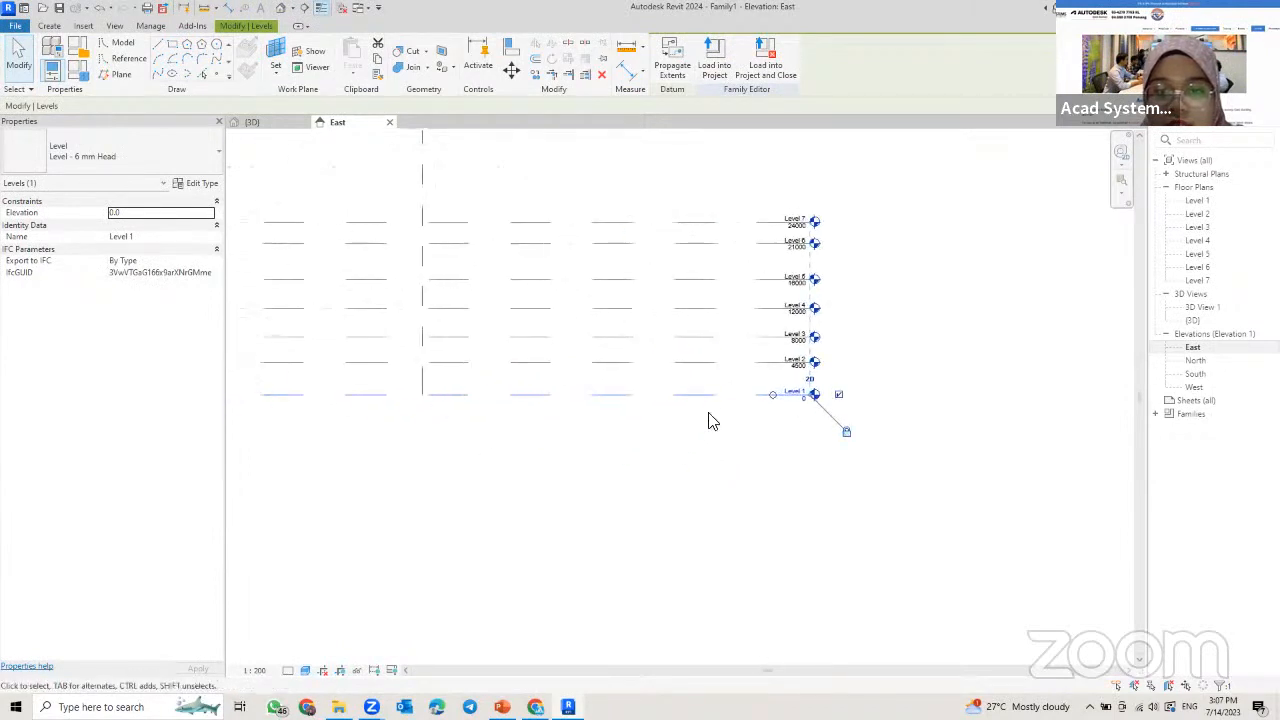
pyautogui.scroll(-1, 709, 413)
pyautogui.moveTo(366, 438); pyautogui.dragTo(551, 462, button='middle')
pyautogui.scroll(4, 347, 432)
pyautogui.click(438, 367)
pyautogui.scroll(-1, 551, 462)
pyautogui.click(551, 462)
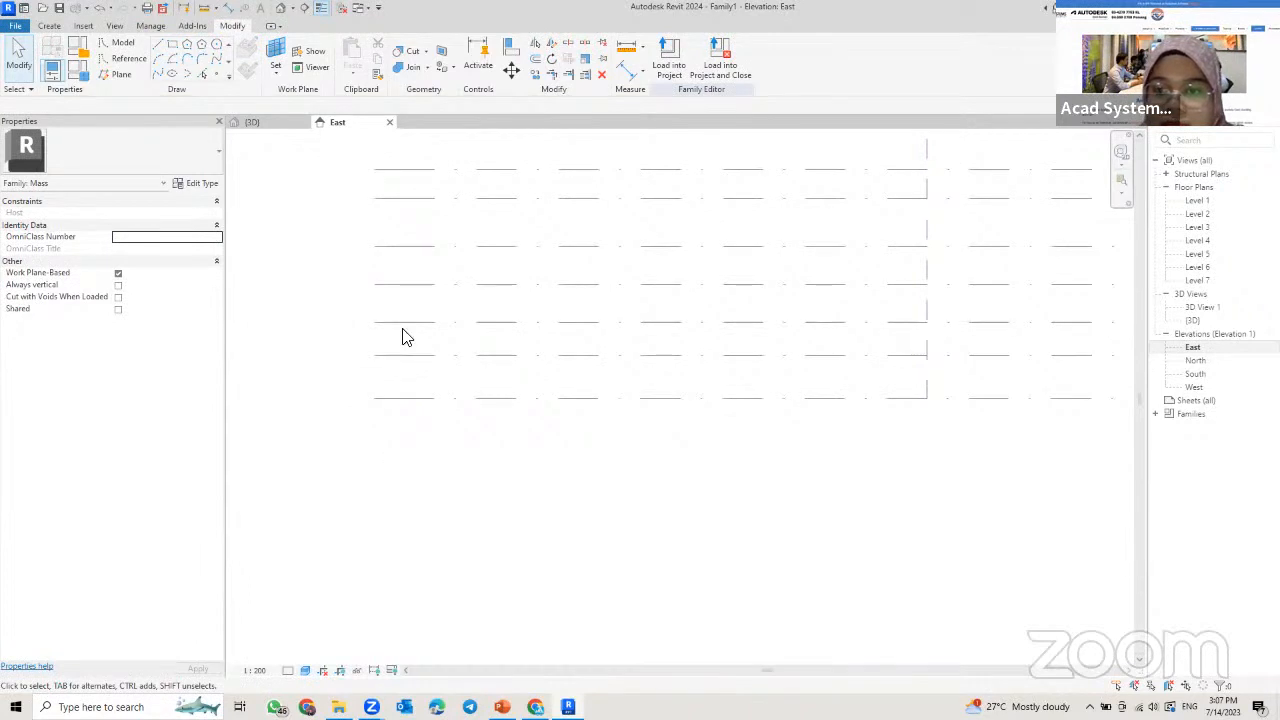
pyautogui.moveTo(778, 262); pyautogui.dragTo(402, 329, button='middle')
pyautogui.moveTo(683, 306); pyautogui.dragTo(552, 304, button='middle')
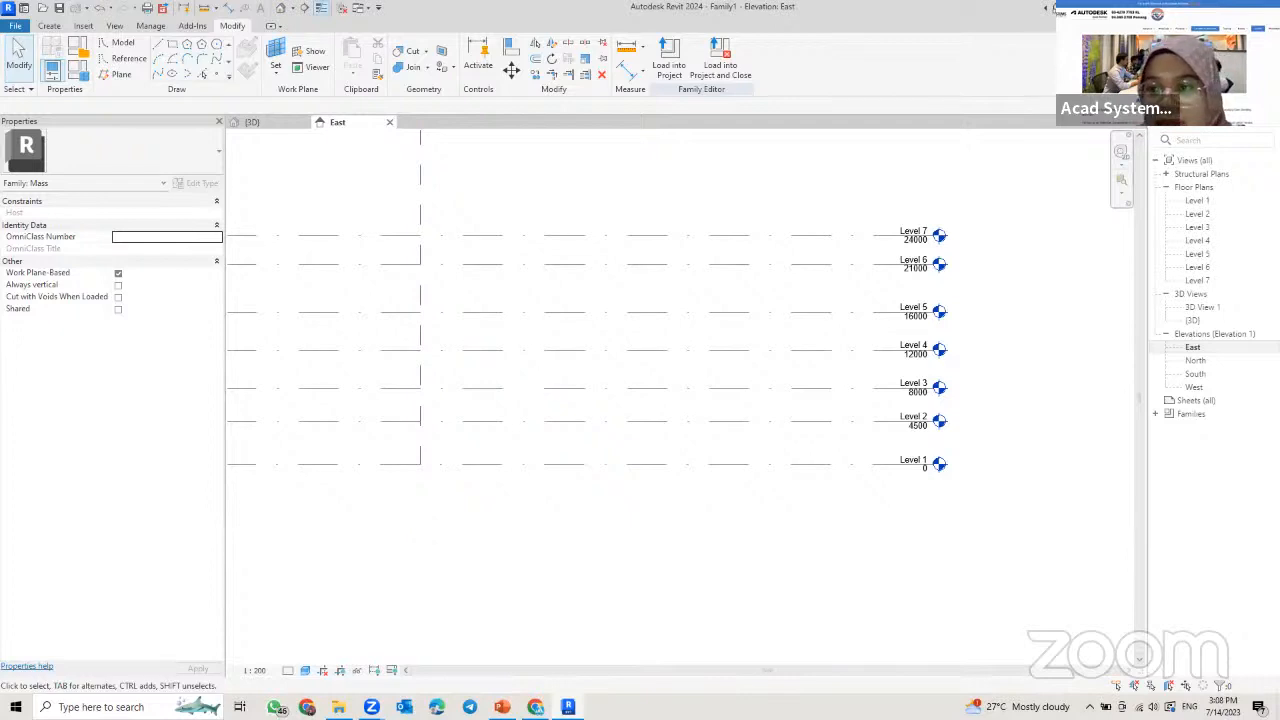
# - In the Level 1 floor plan, draw a horizontal reference plane about 9870 above the Center (Front/Back) plane, crossing the vertical center plane
pyautogui.doubleClick(1194, 201)
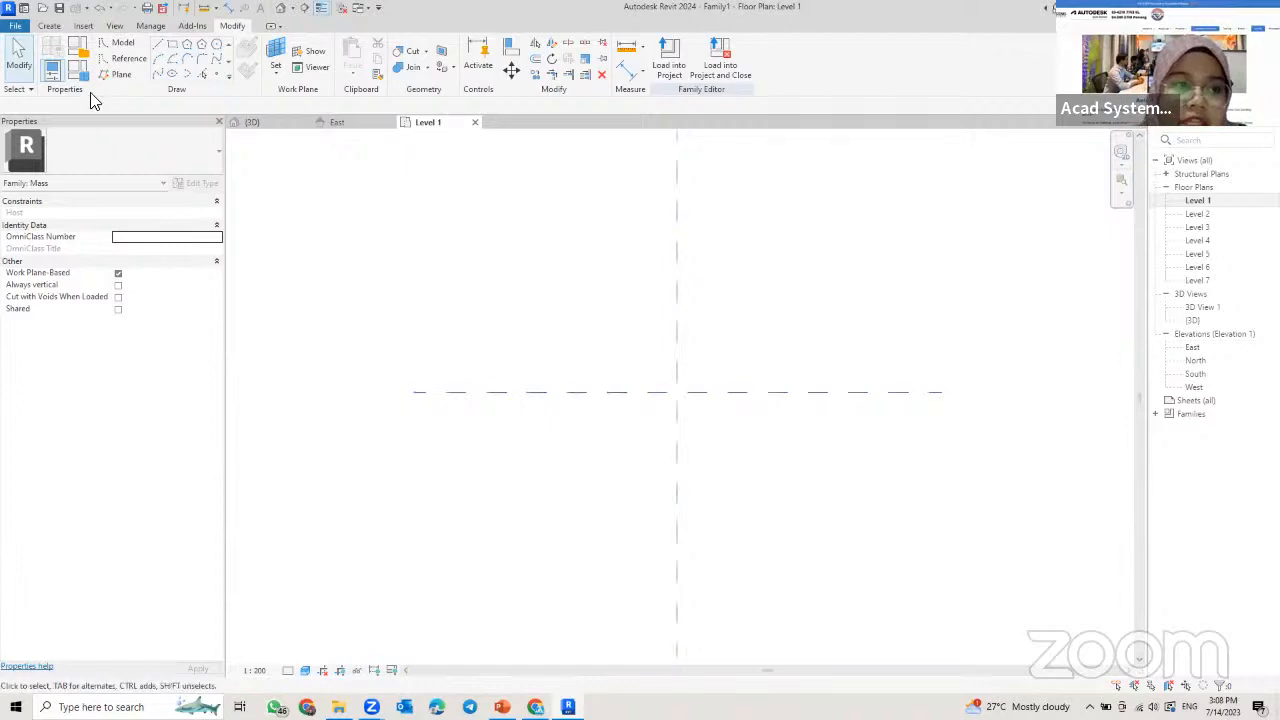
pyautogui.click(52, 27)
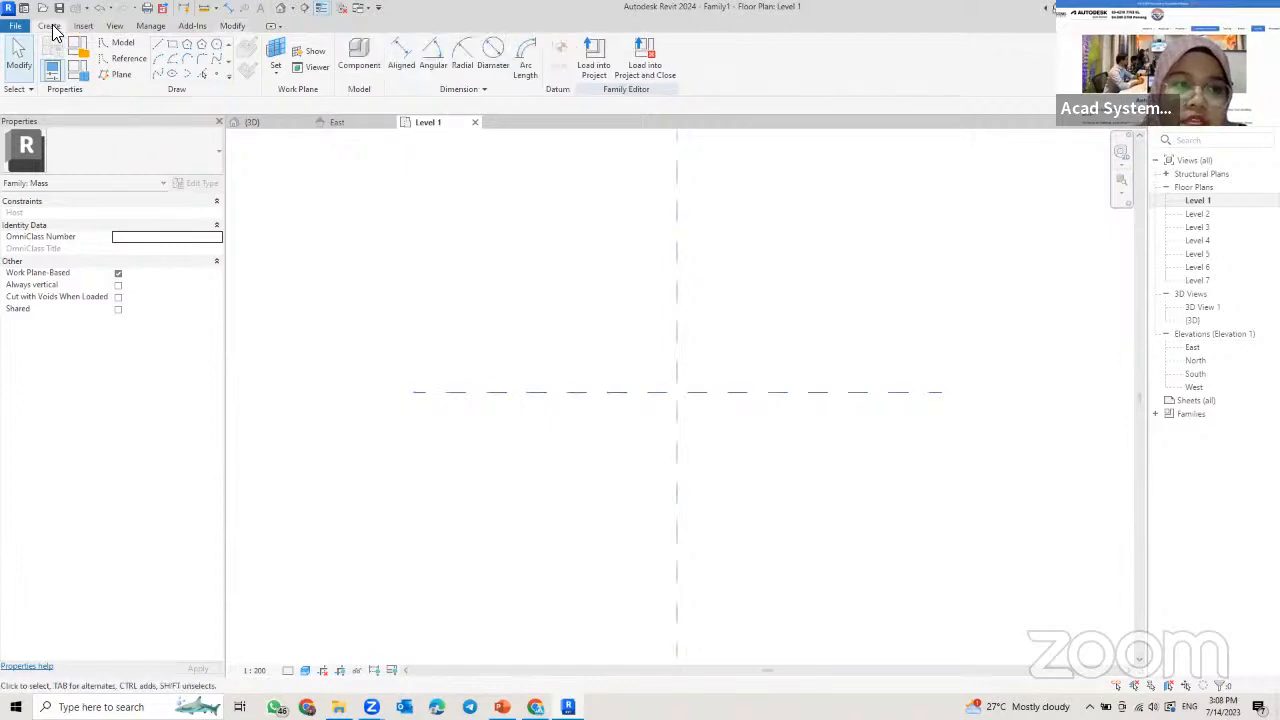
pyautogui.click(121, 86)
pyautogui.moveTo(663, 394); pyautogui.dragTo(523, 360, button='middle')
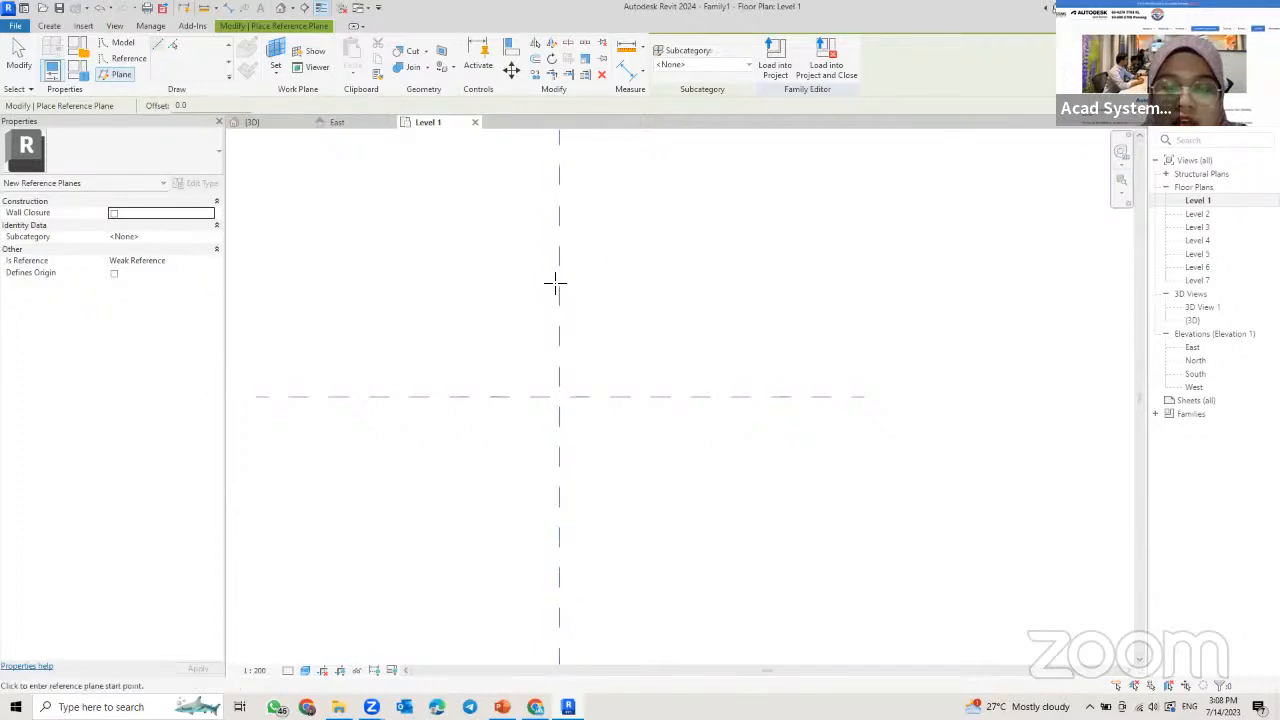
pyautogui.click(458, 334)
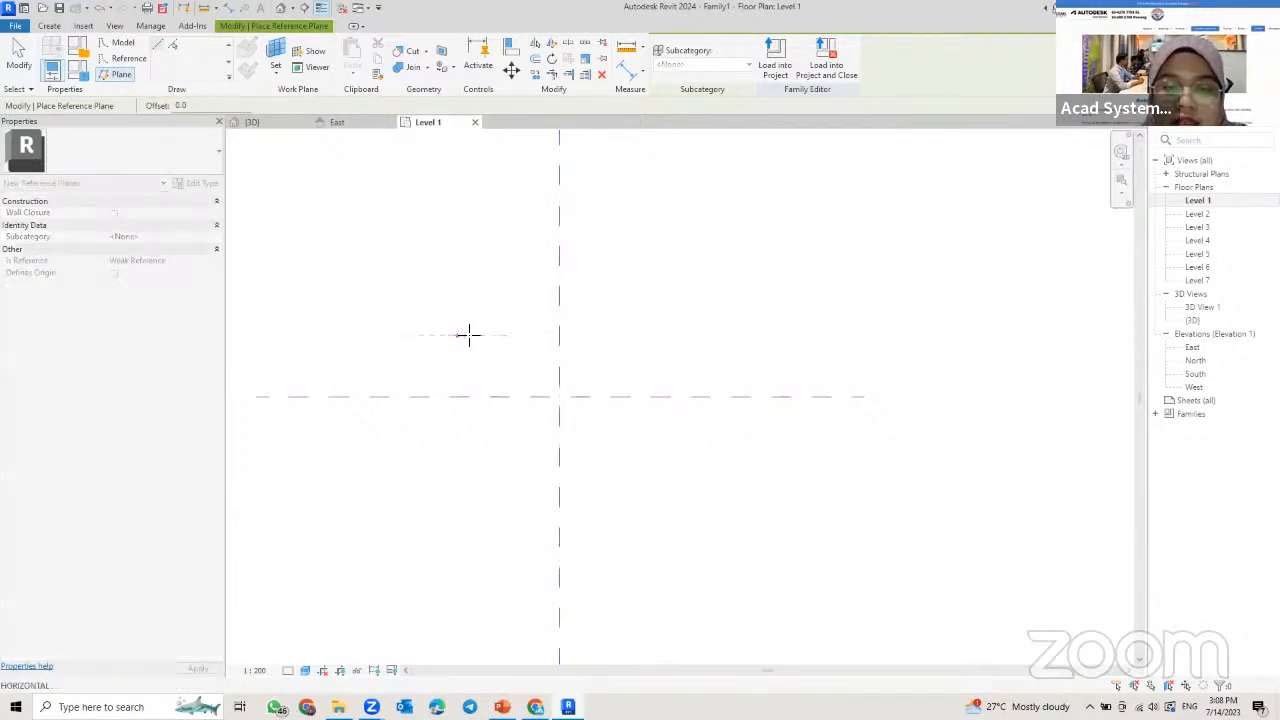
pyautogui.click(696, 334)
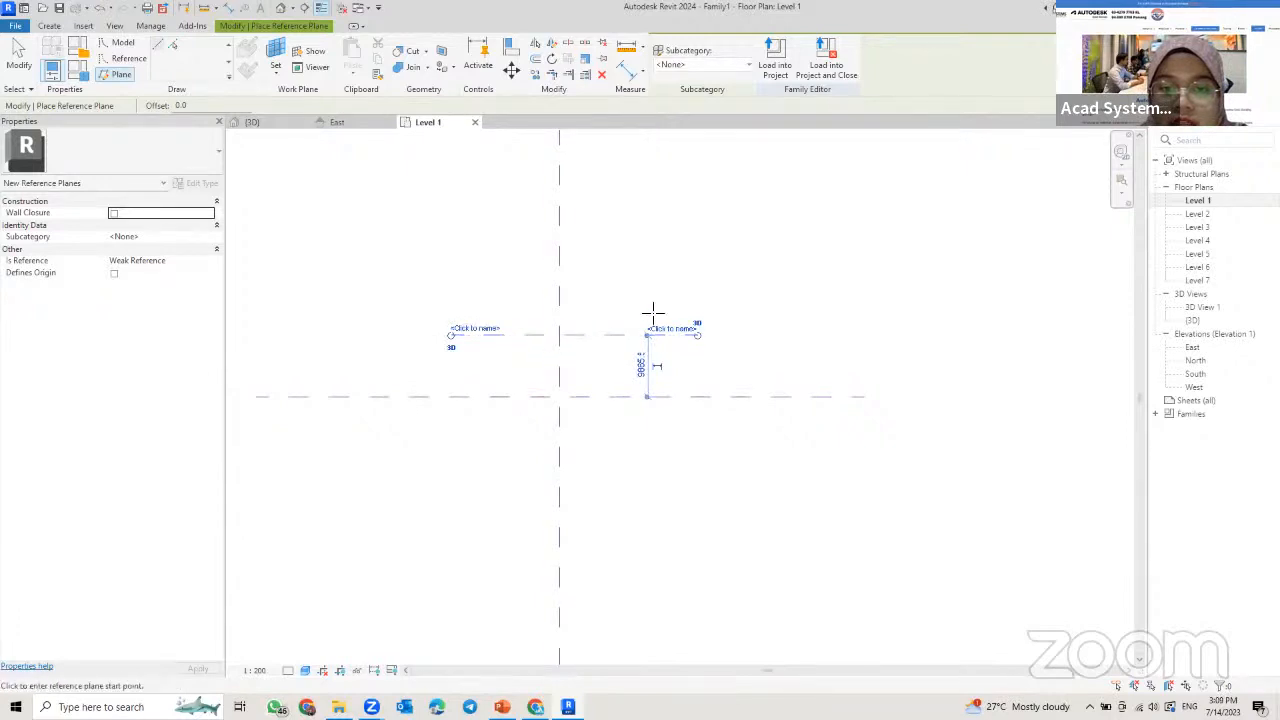
pyautogui.press('Escape')
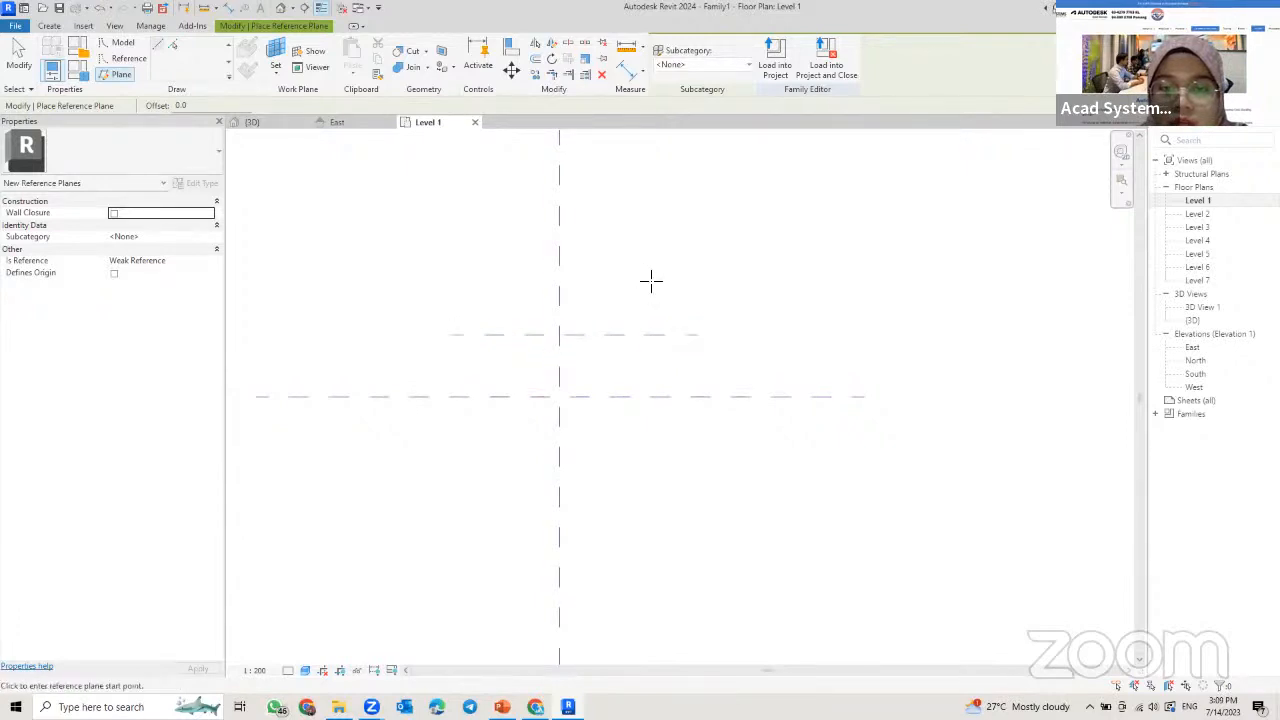
# - Draw a vertical reference plane about 14360 to the right of the vertical center plane, crossing both horizontal planes
pyautogui.click(651, 281)
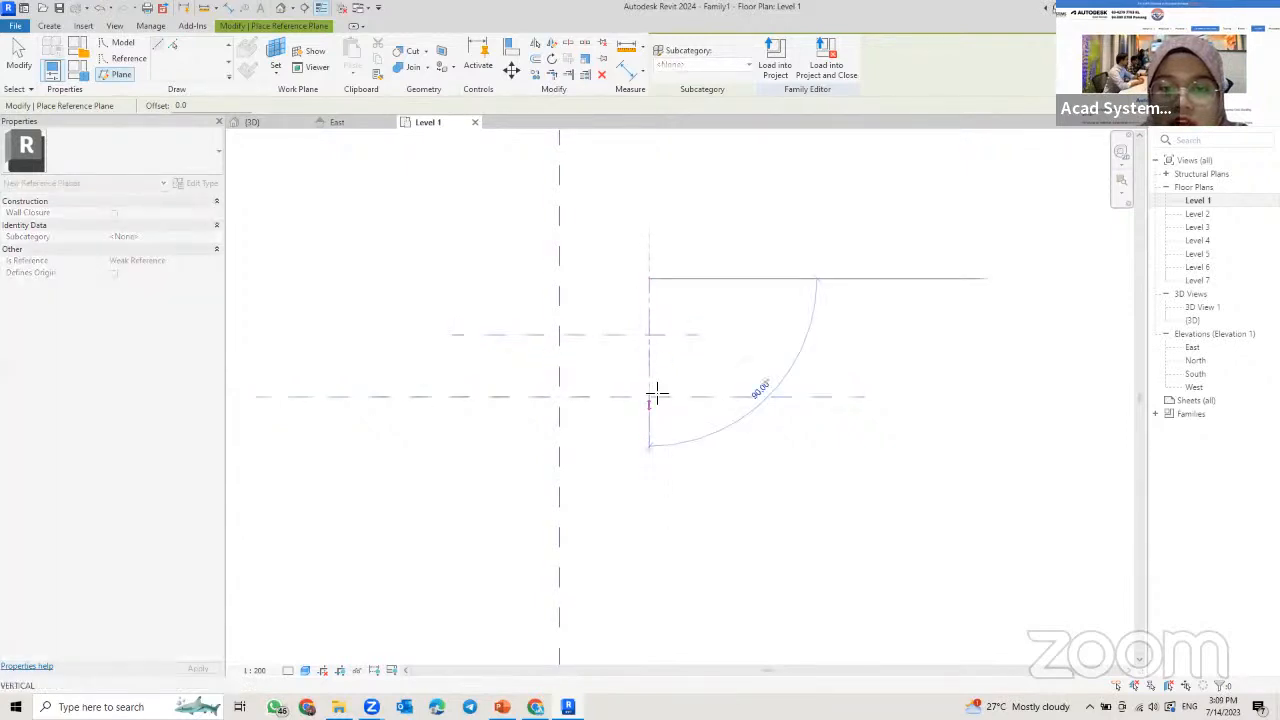
pyautogui.click(650, 511)
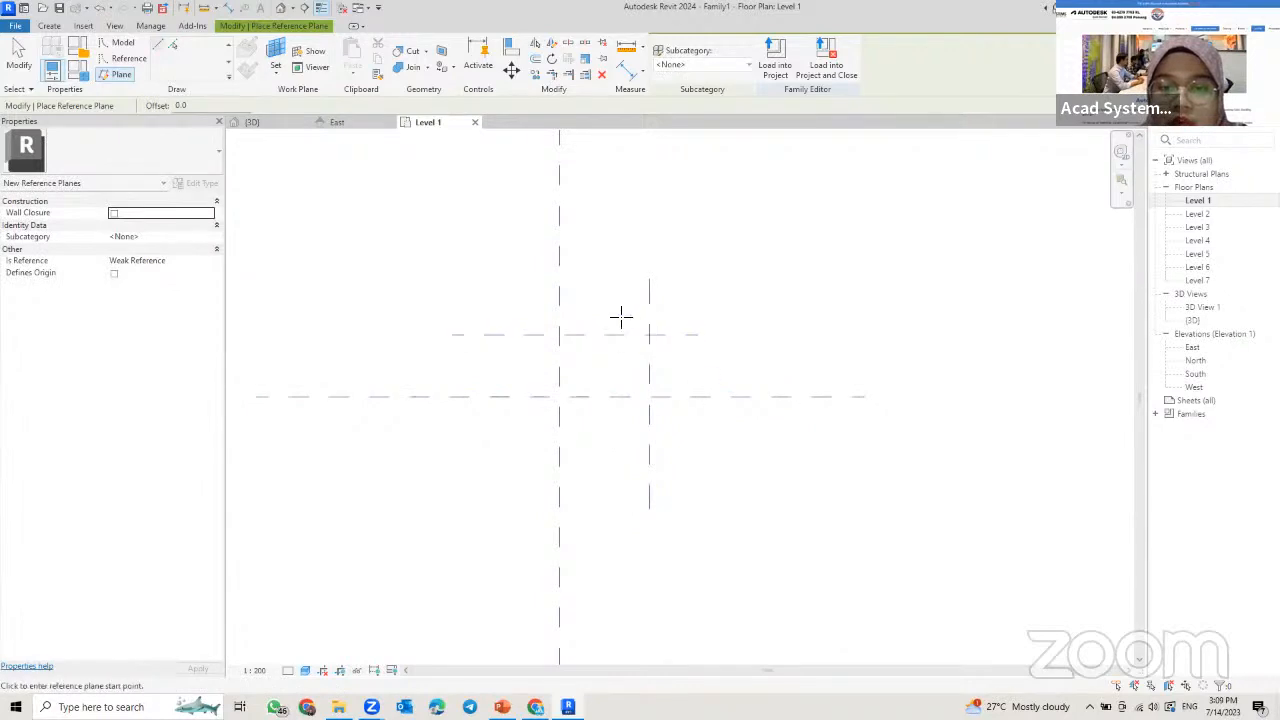
pyautogui.press('Escape')
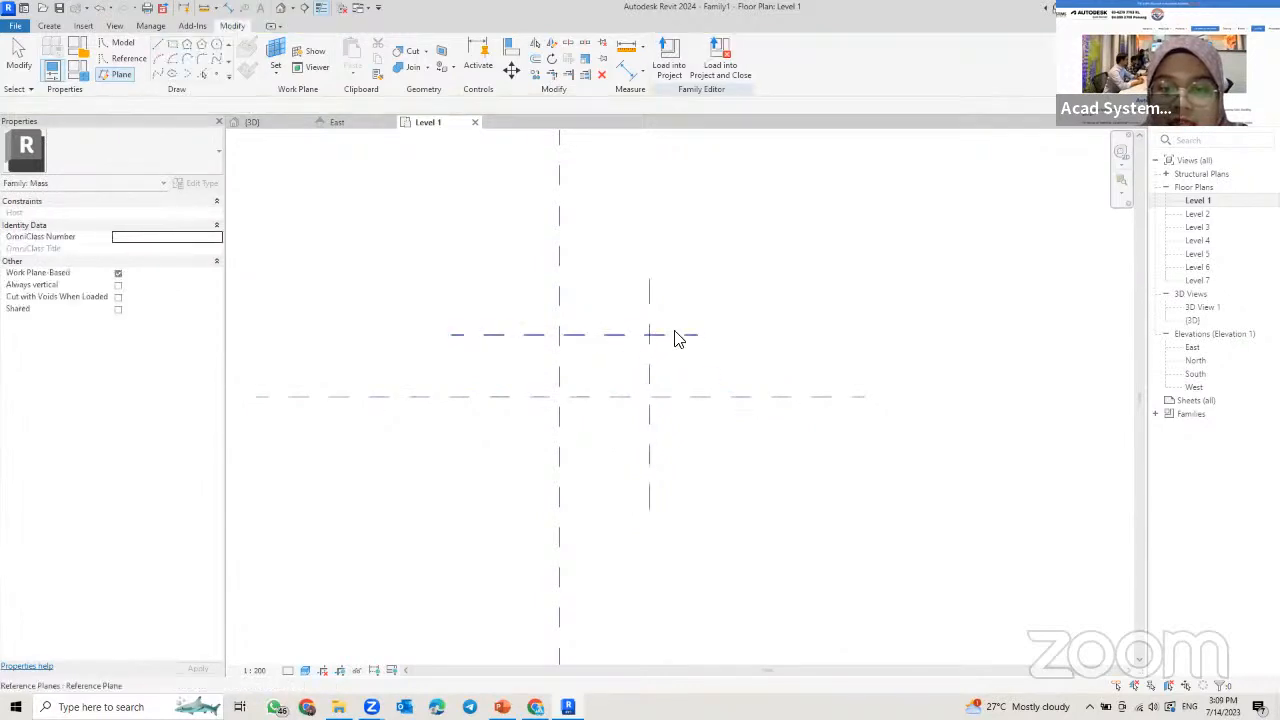
# - Set the distance between the new horizontal reference plane and the Center (Front/Back) plane to 5000
pyautogui.scroll(2, 648, 330)
pyautogui.scroll(1, 606, 329)
pyautogui.middleClick(608, 328)
pyautogui.middleClick(608, 328)
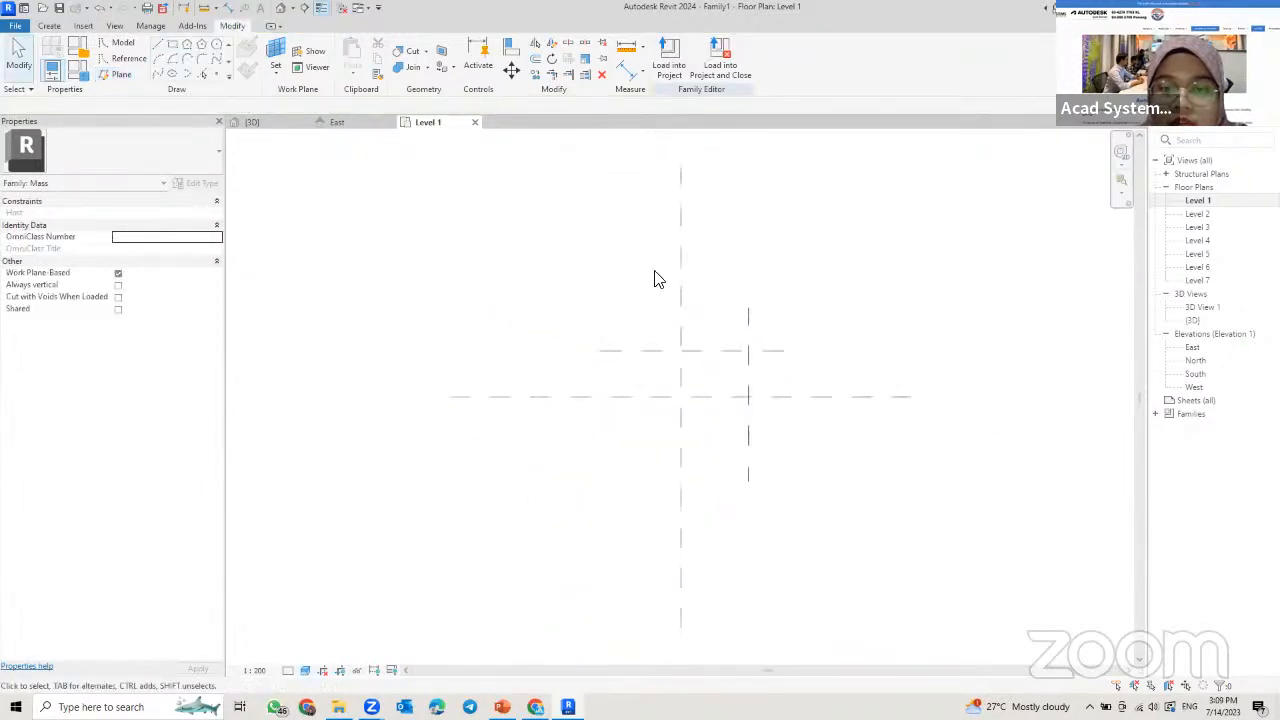
pyautogui.scroll(4, 711, 400)
pyautogui.scroll(1, 716, 401)
pyautogui.moveTo(716, 401); pyautogui.dragTo(691, 326, button='middle')
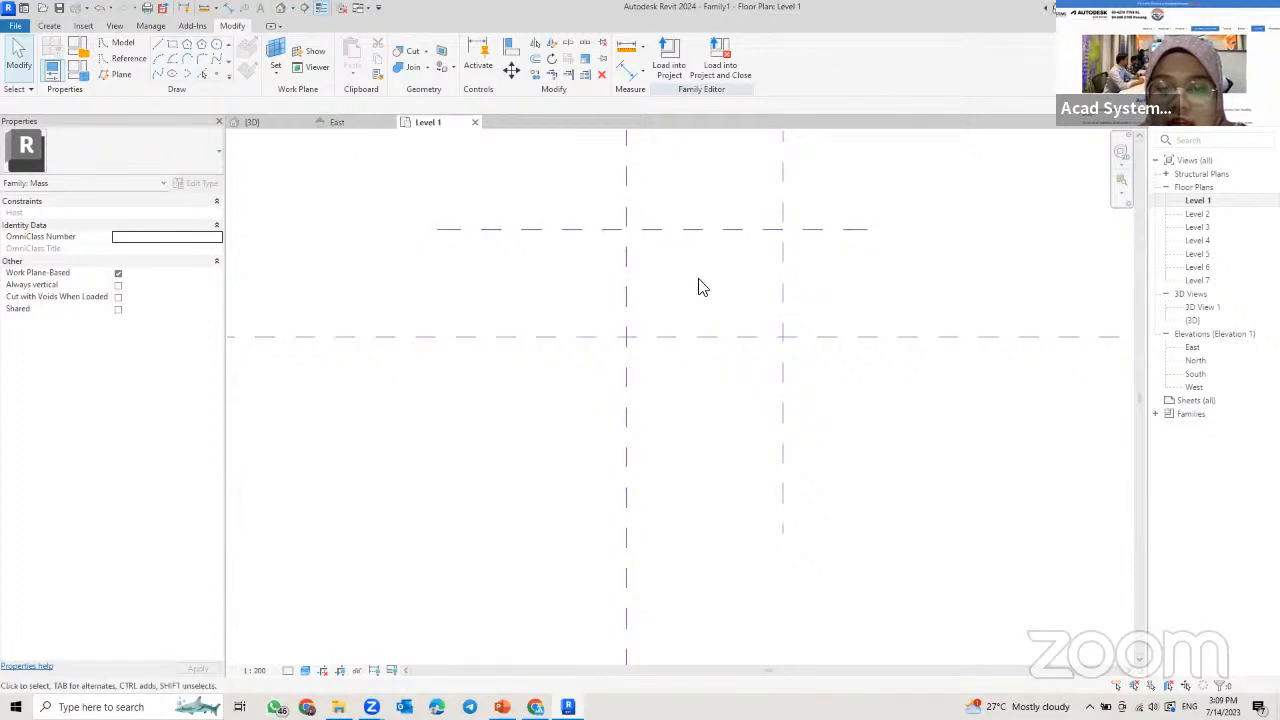
pyautogui.click(543, 230)
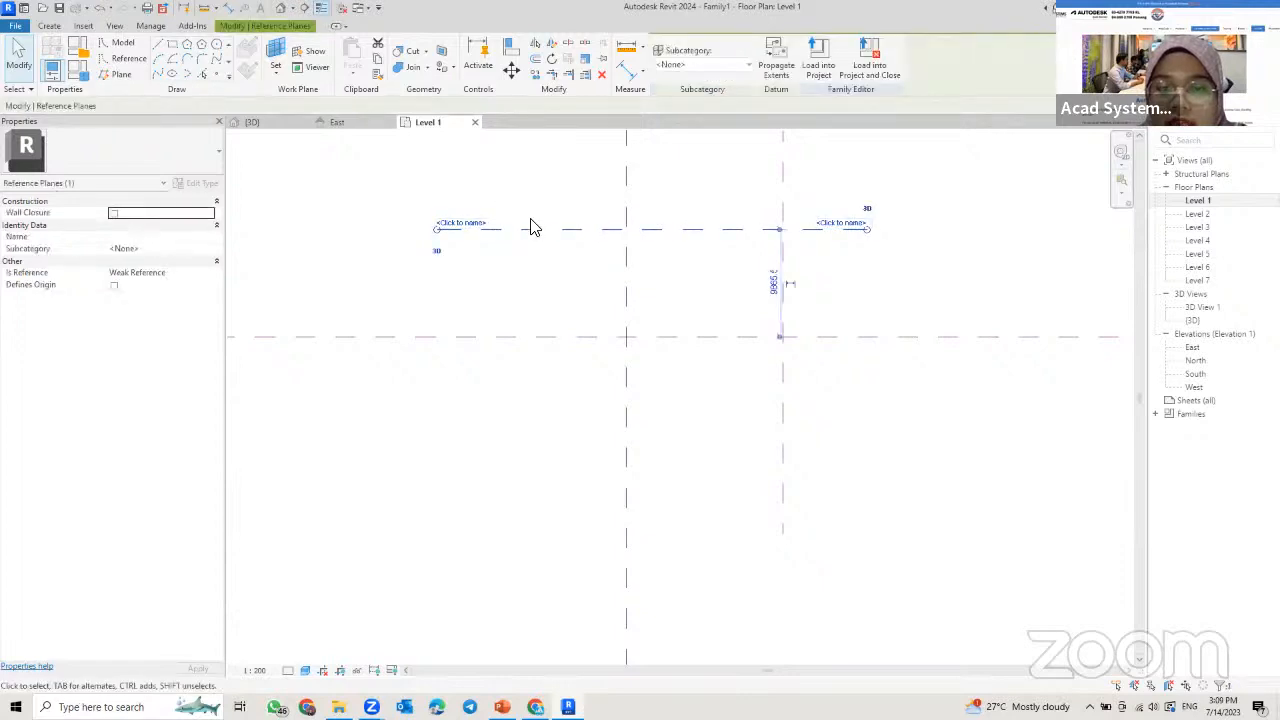
pyautogui.click(776, 284)
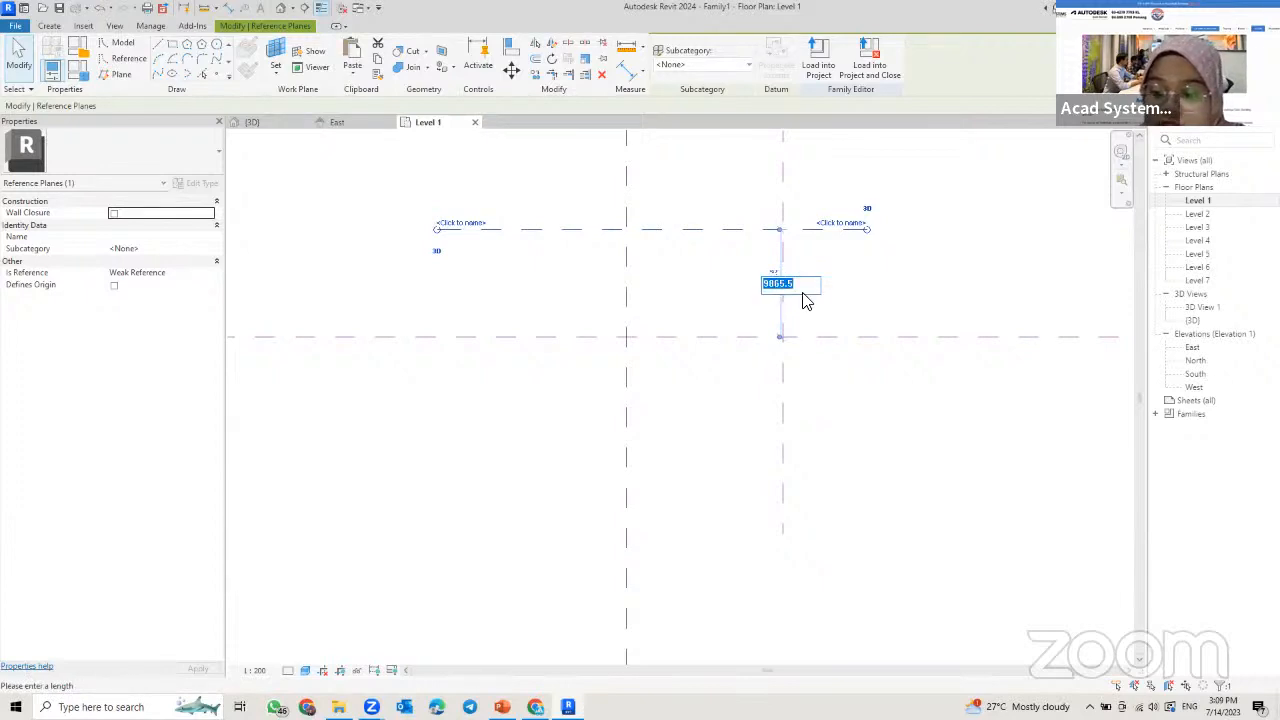
pyautogui.write('2')
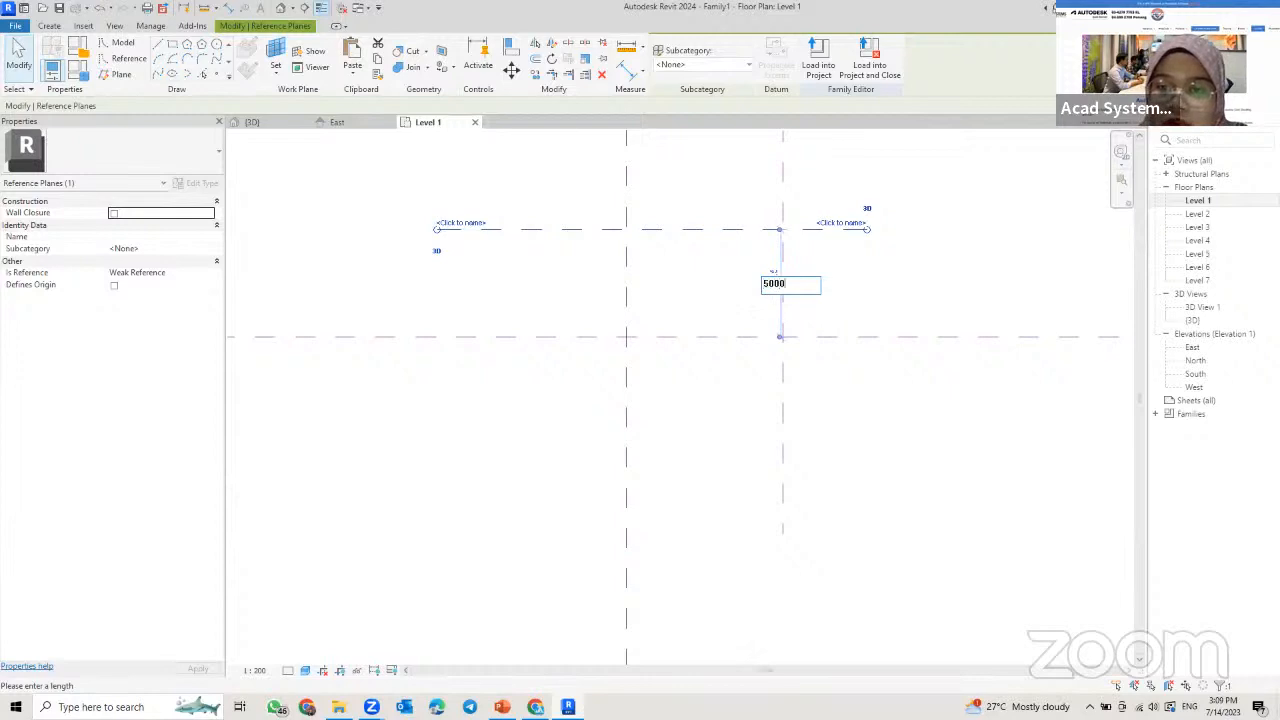
pyautogui.write('000')
pyautogui.press('Return')
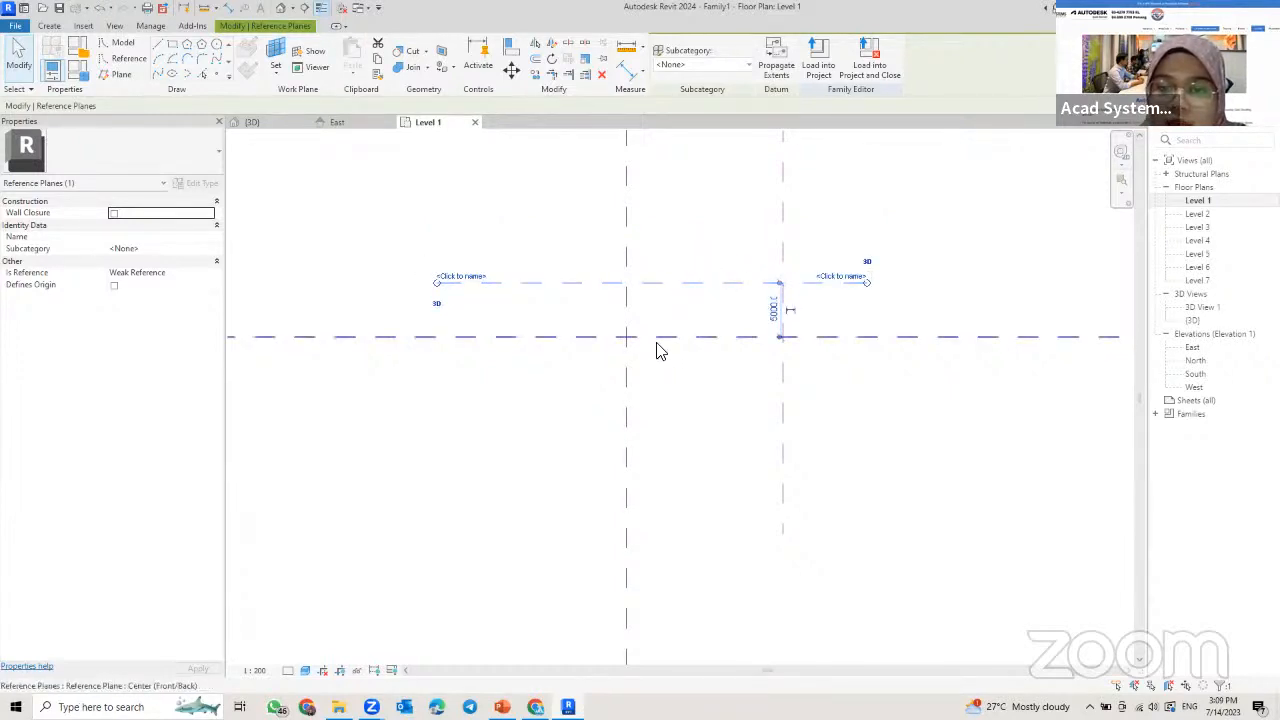
pyautogui.click(698, 413)
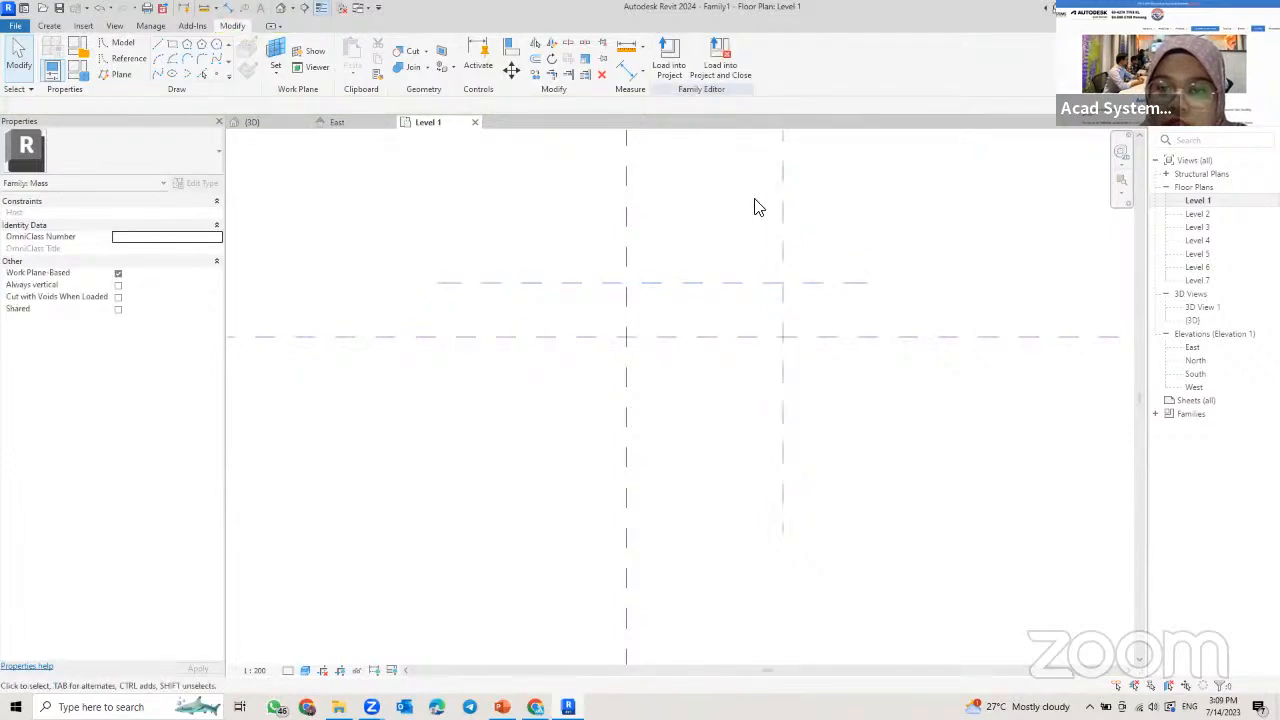
# - Set the distance between the new vertical reference plane and the vertical center plane to 5000
pyautogui.click(784, 241)
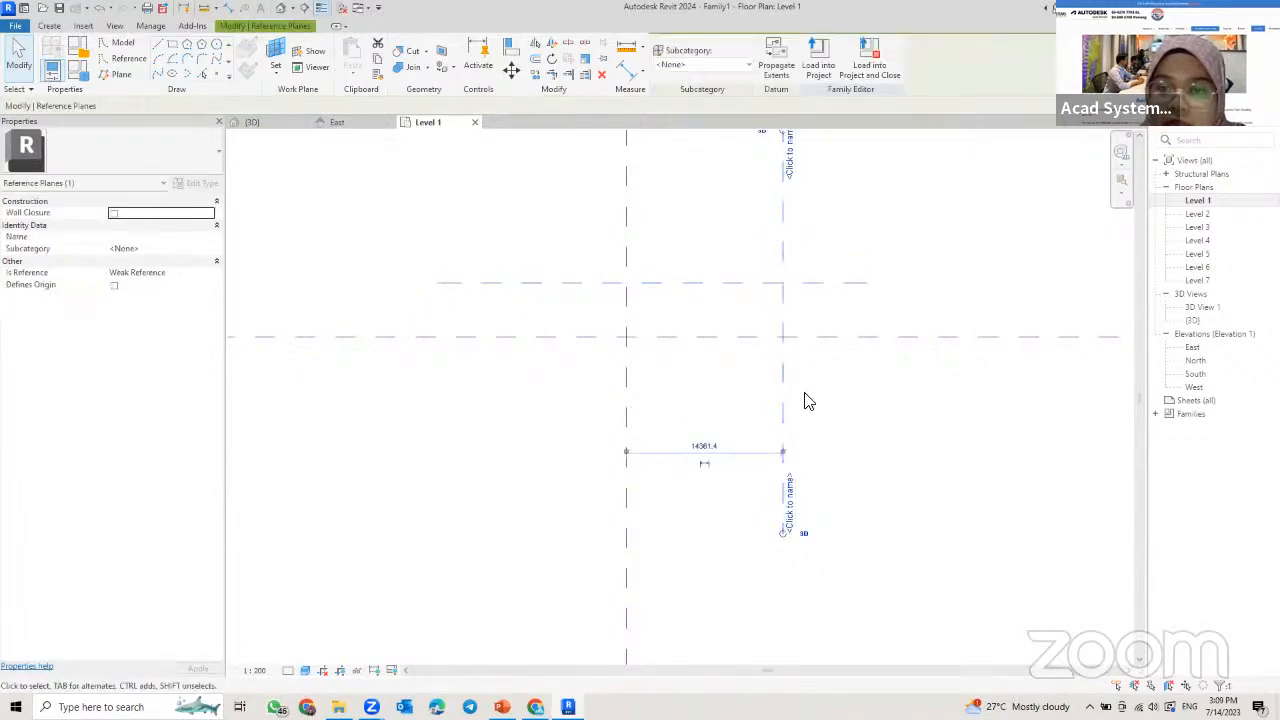
pyautogui.click(705, 448)
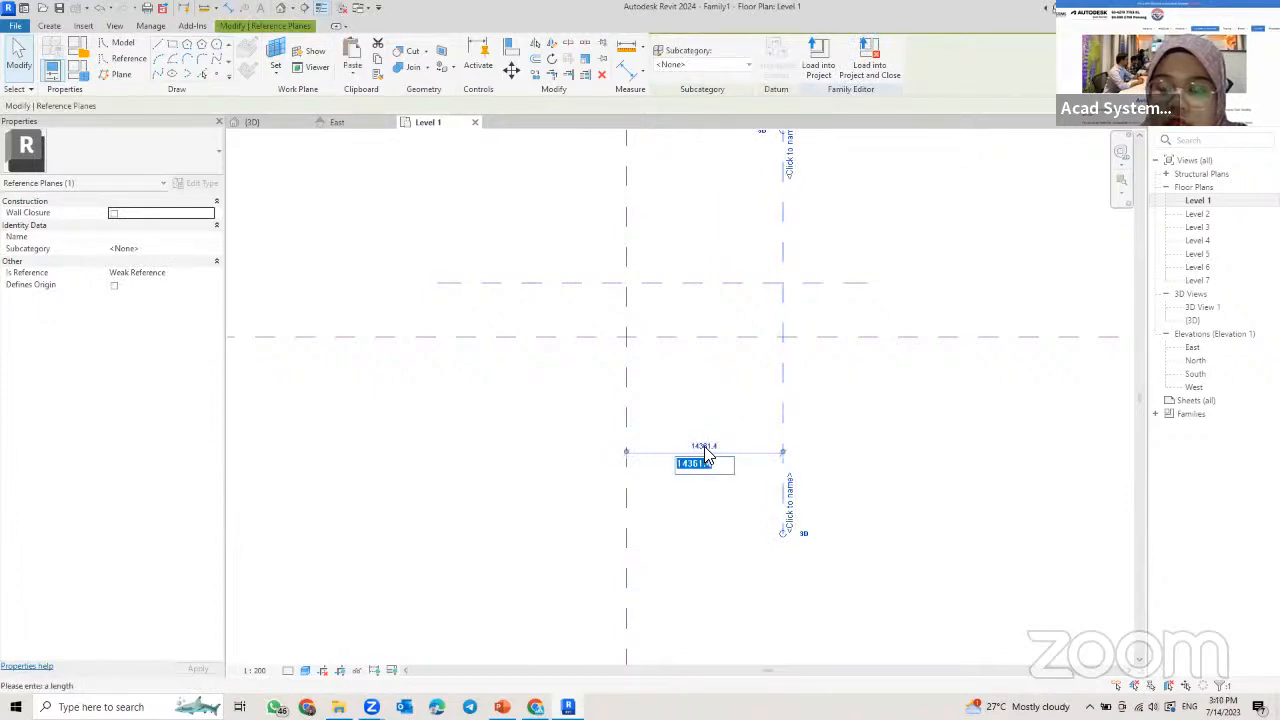
pyautogui.write('5')
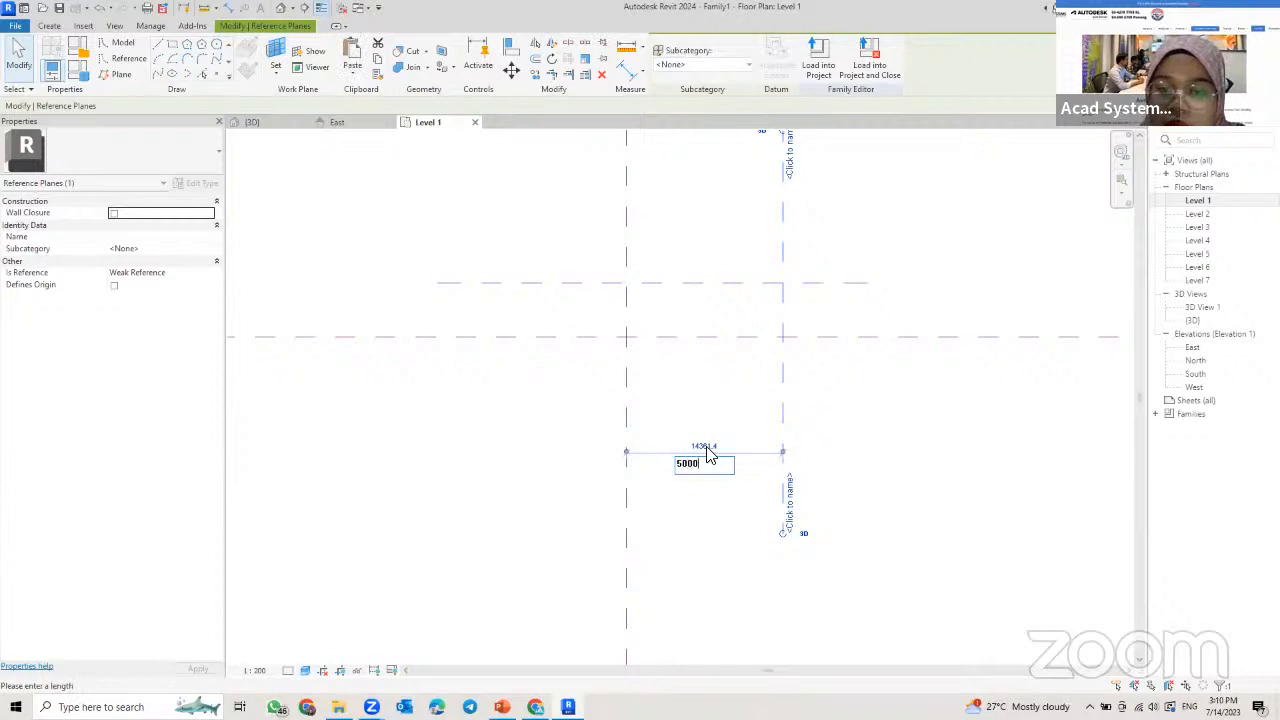
pyautogui.write('000')
pyautogui.press('Return')
pyautogui.click(732, 444)
pyautogui.scroll(-1, 712, 447)
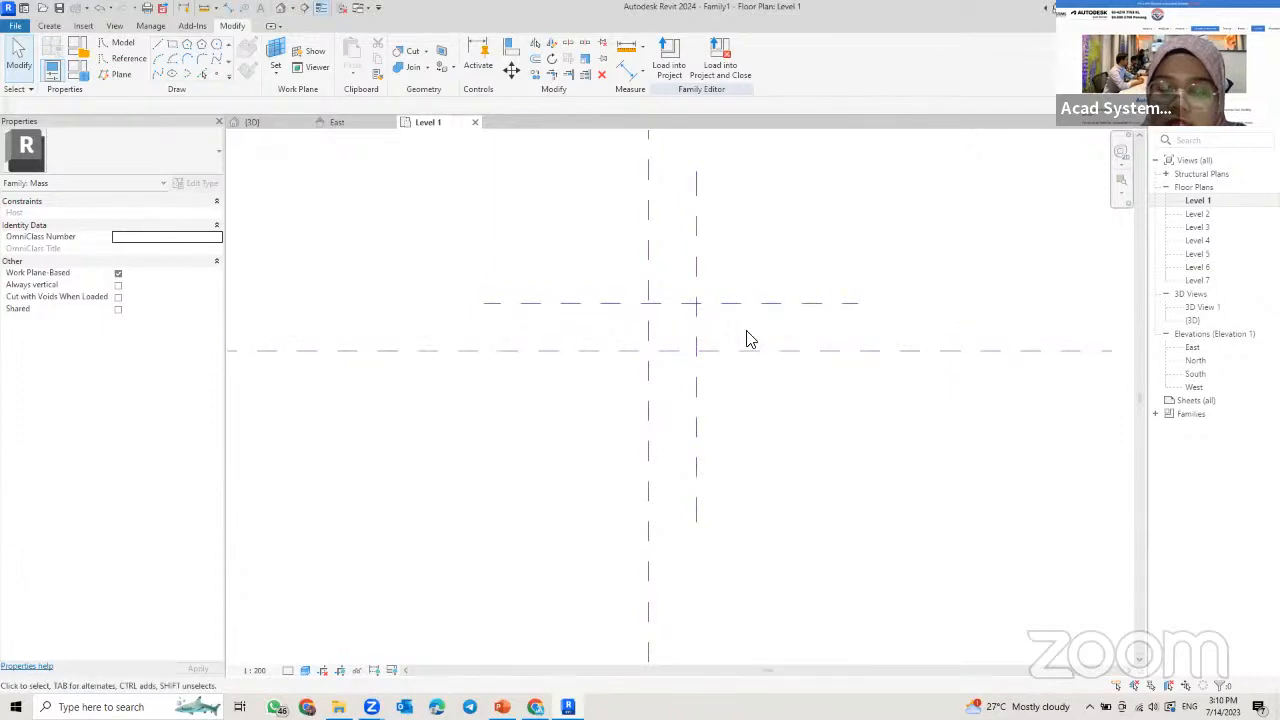
# - Mirror a copy of the right vertical reference plane to the left, using the vertical center plane as the axis
pyautogui.click(697, 266)
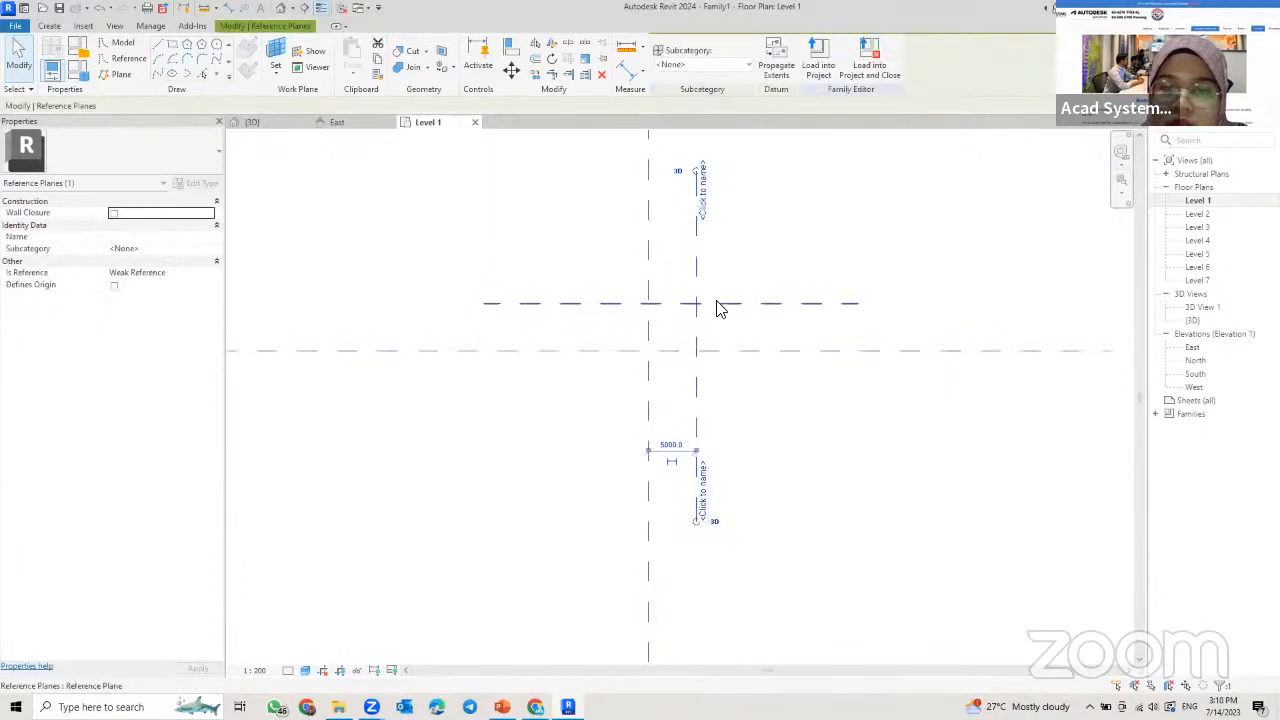
pyautogui.click(533, 47)
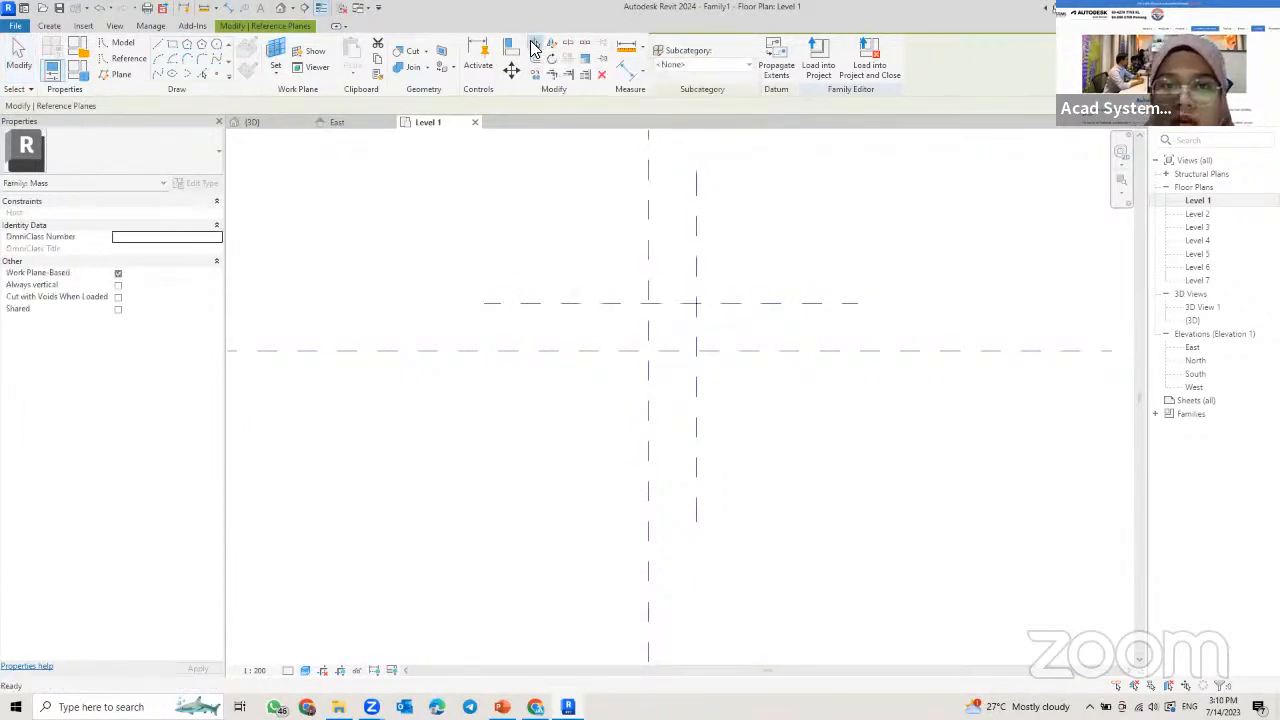
pyautogui.click(648, 190)
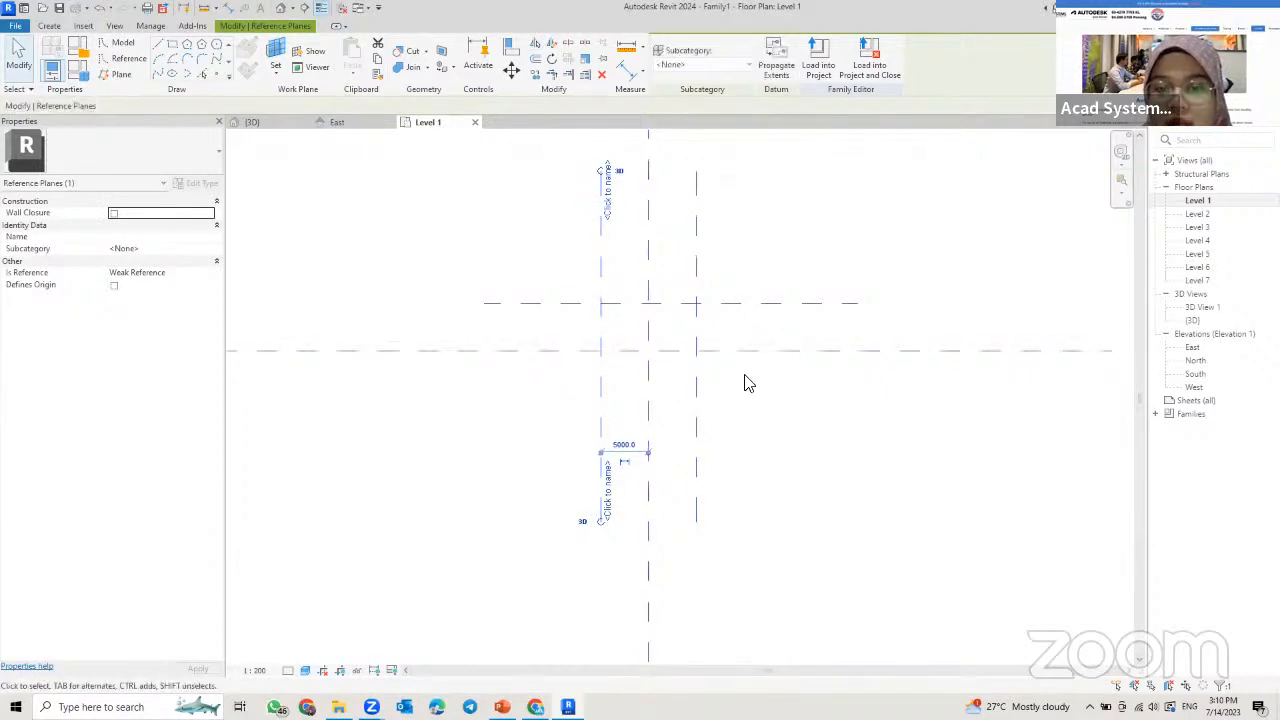
# - Mirror a copy of the upper horizontal reference plane downward, using the horizontal center plane as the axis
pyautogui.moveTo(624, 378); pyautogui.dragTo(612, 326, button='middle')
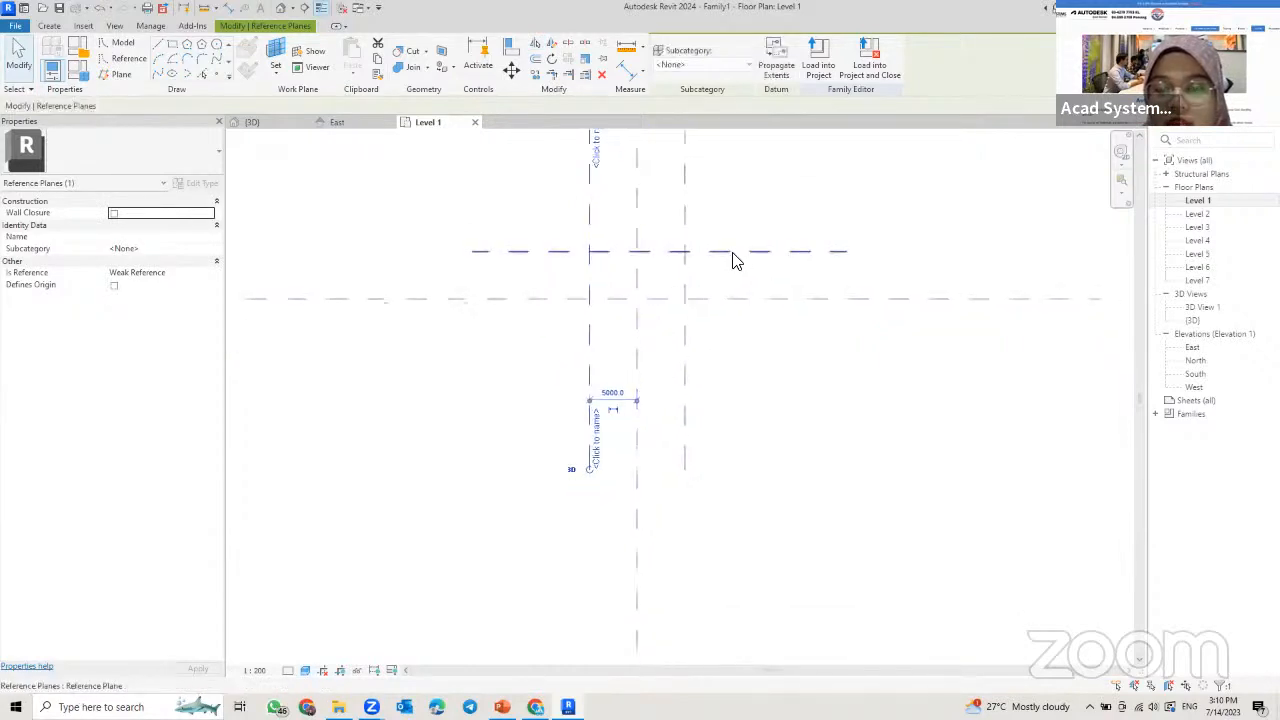
pyautogui.click(732, 253)
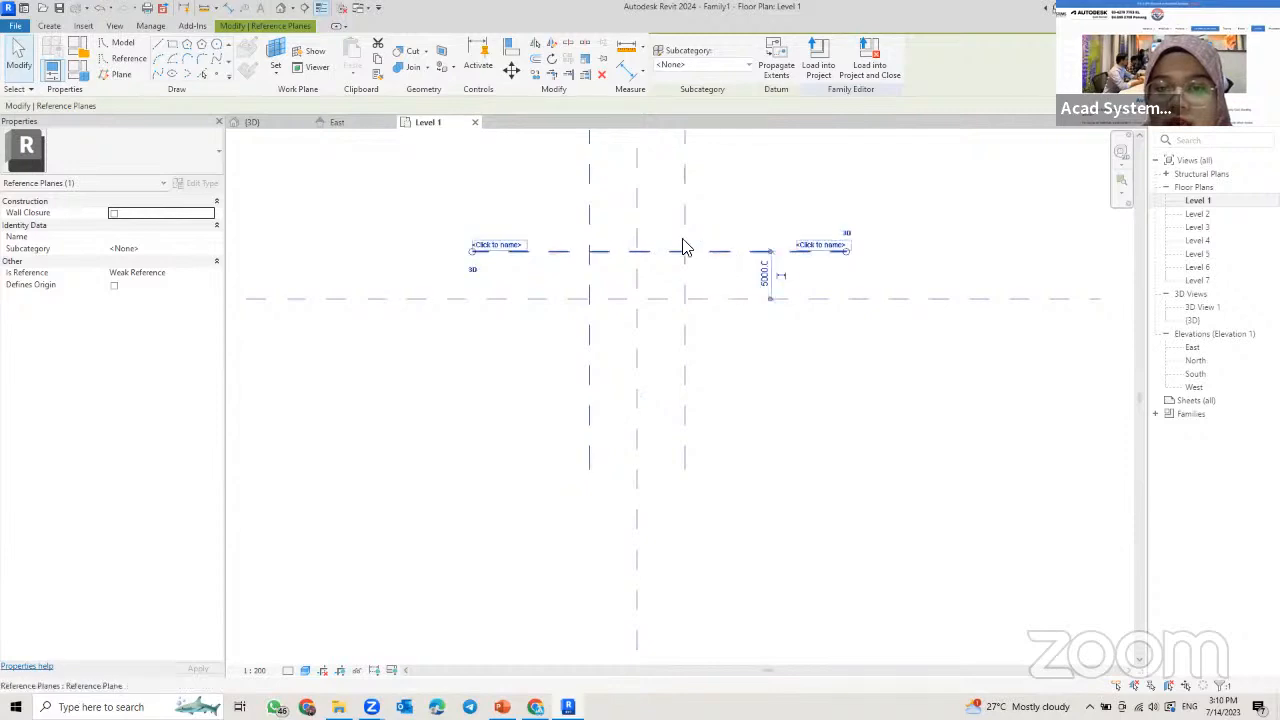
pyautogui.click(536, 44)
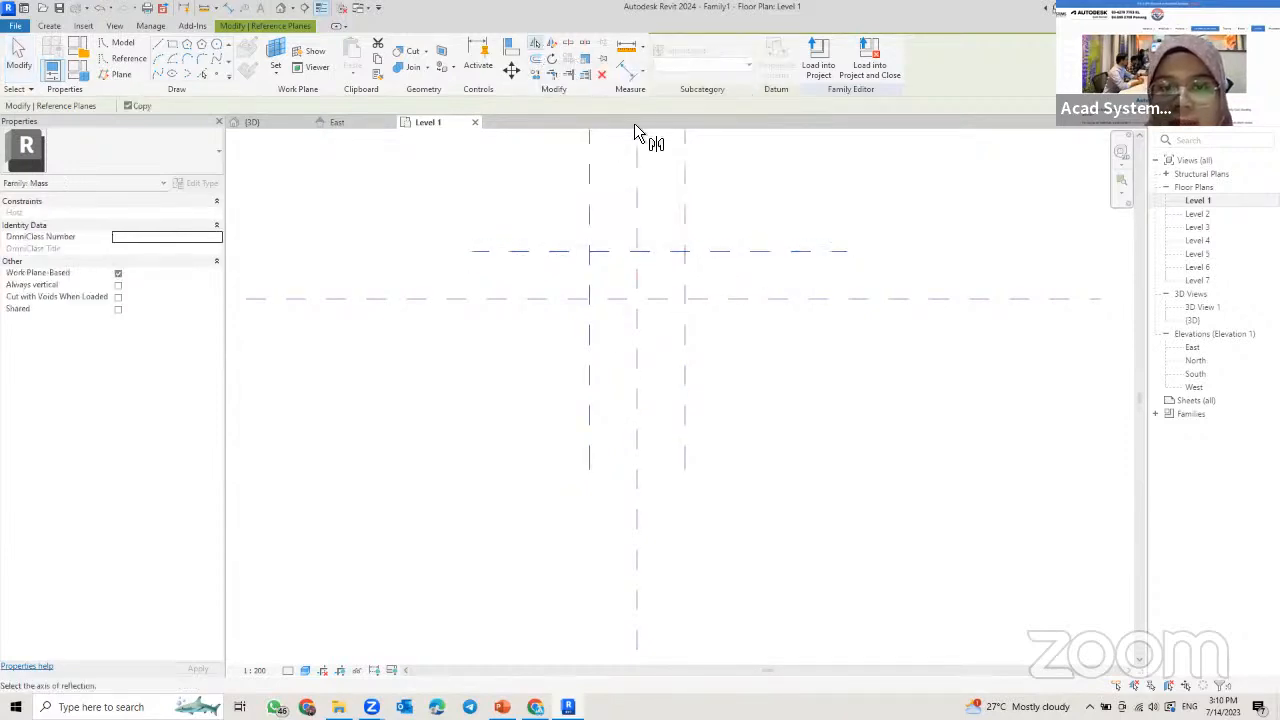
pyautogui.click(740, 299)
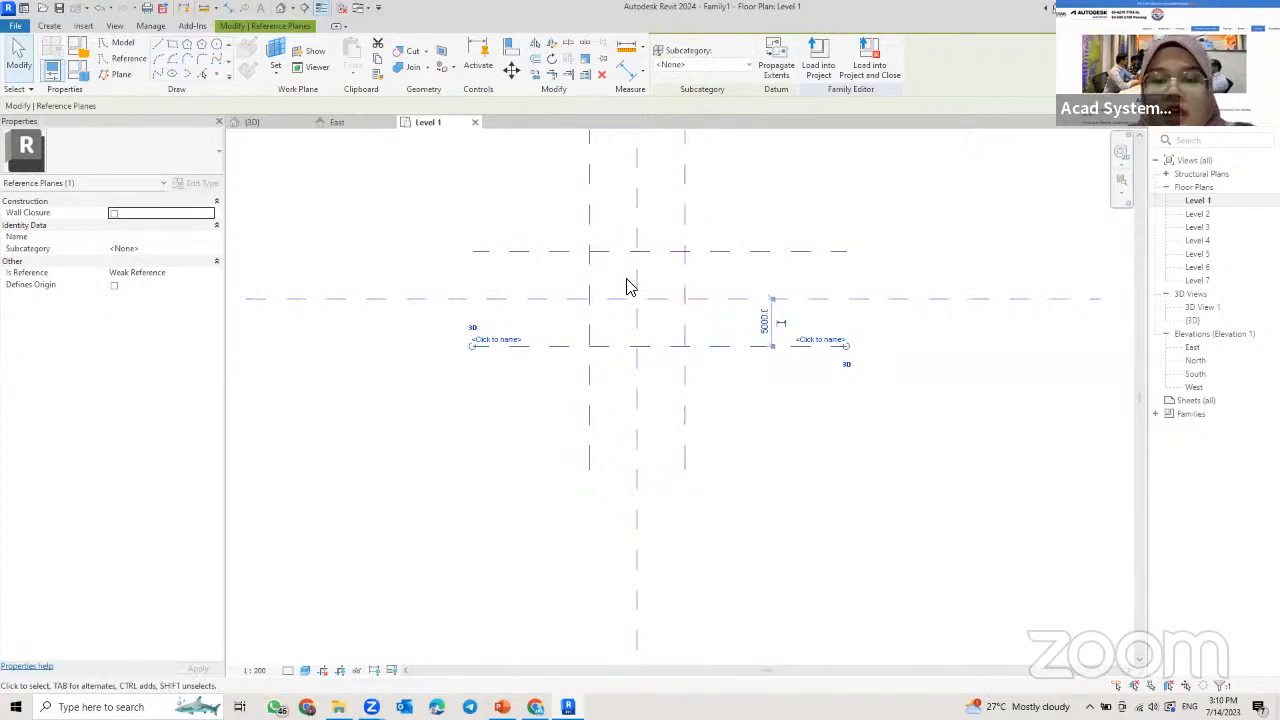
# - Add two vertical reference planes by picking the outer vertical planes with an offset of 3500 toward the center
pyautogui.press('Escape')
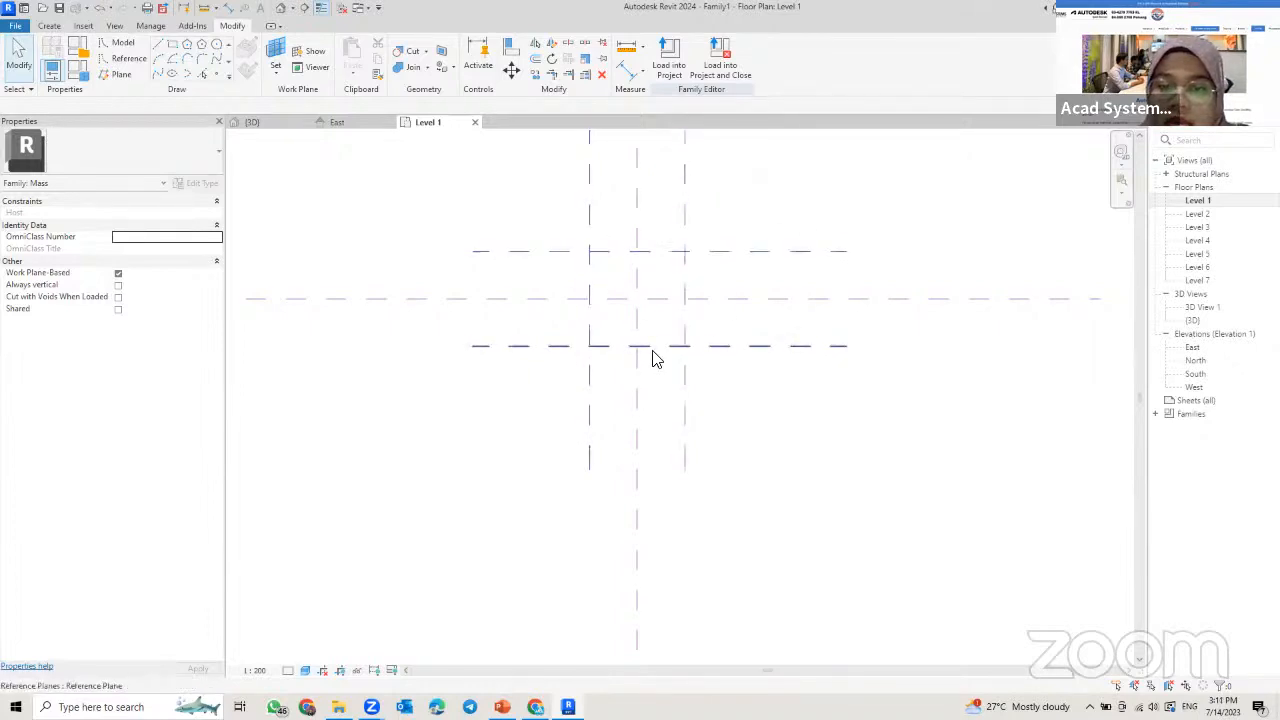
pyautogui.scroll(2, 610, 300)
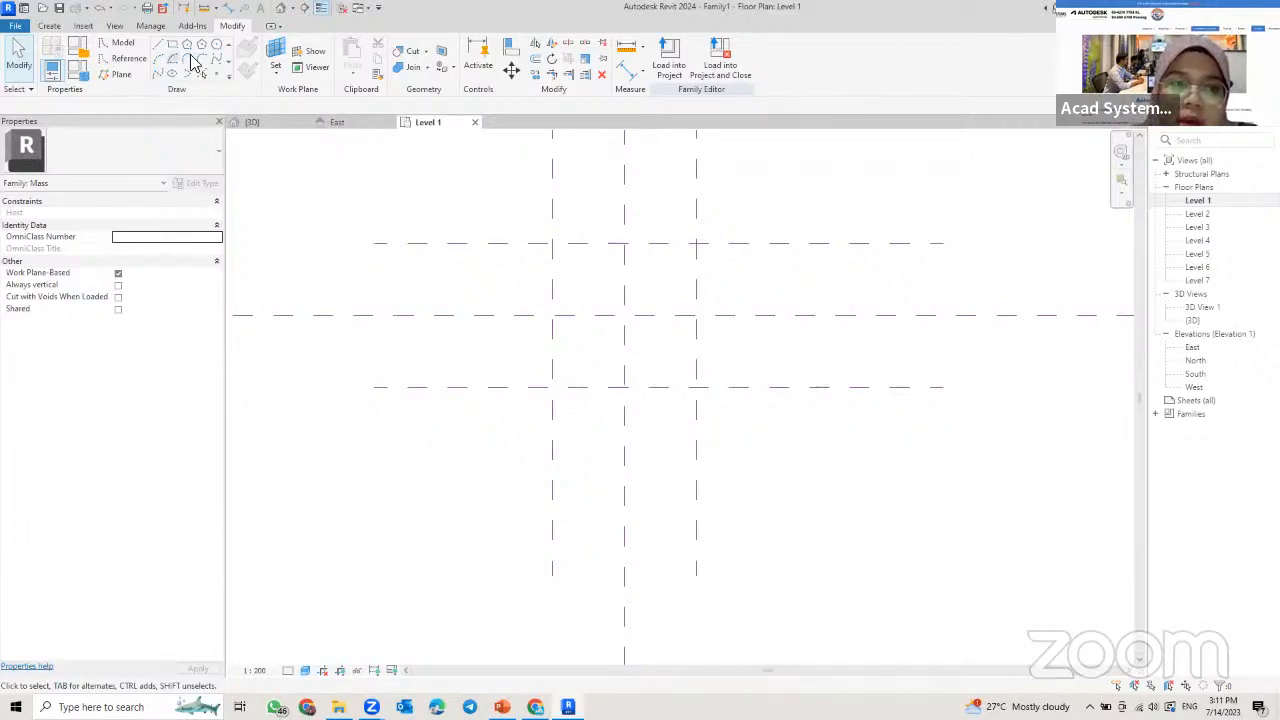
pyautogui.click(120, 75)
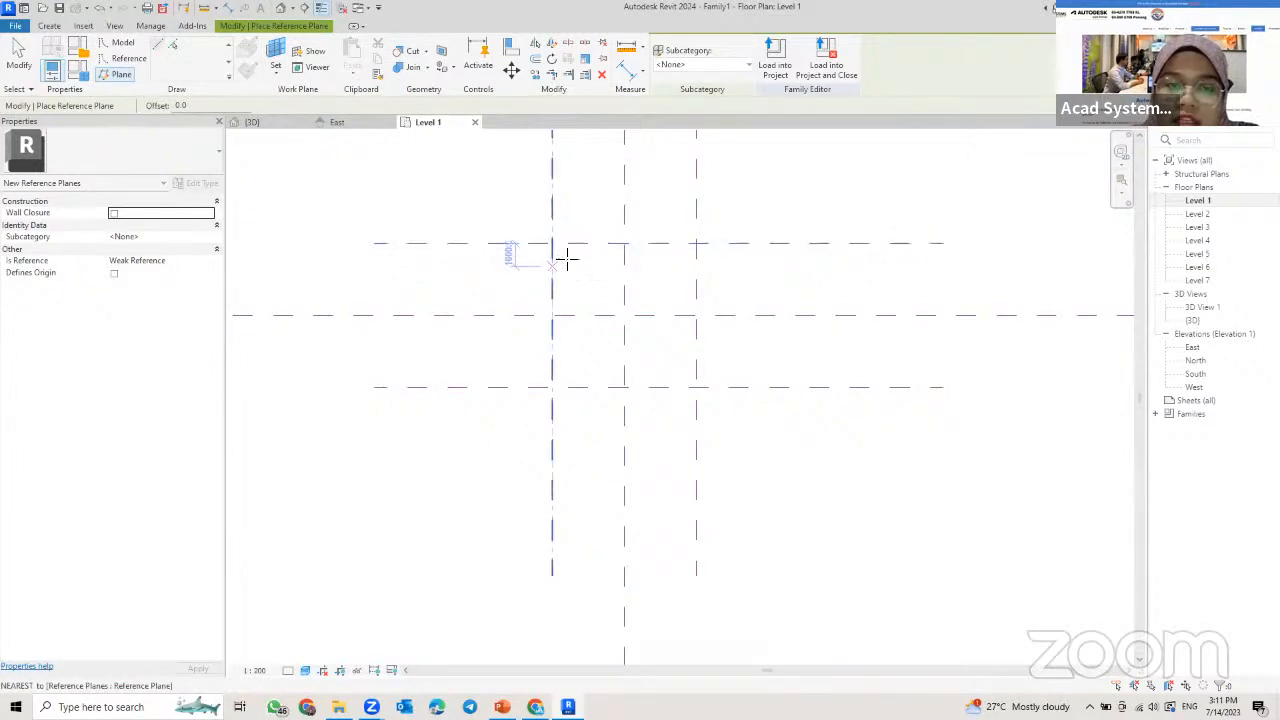
pyautogui.click(174, 48)
pyautogui.click(180, 105)
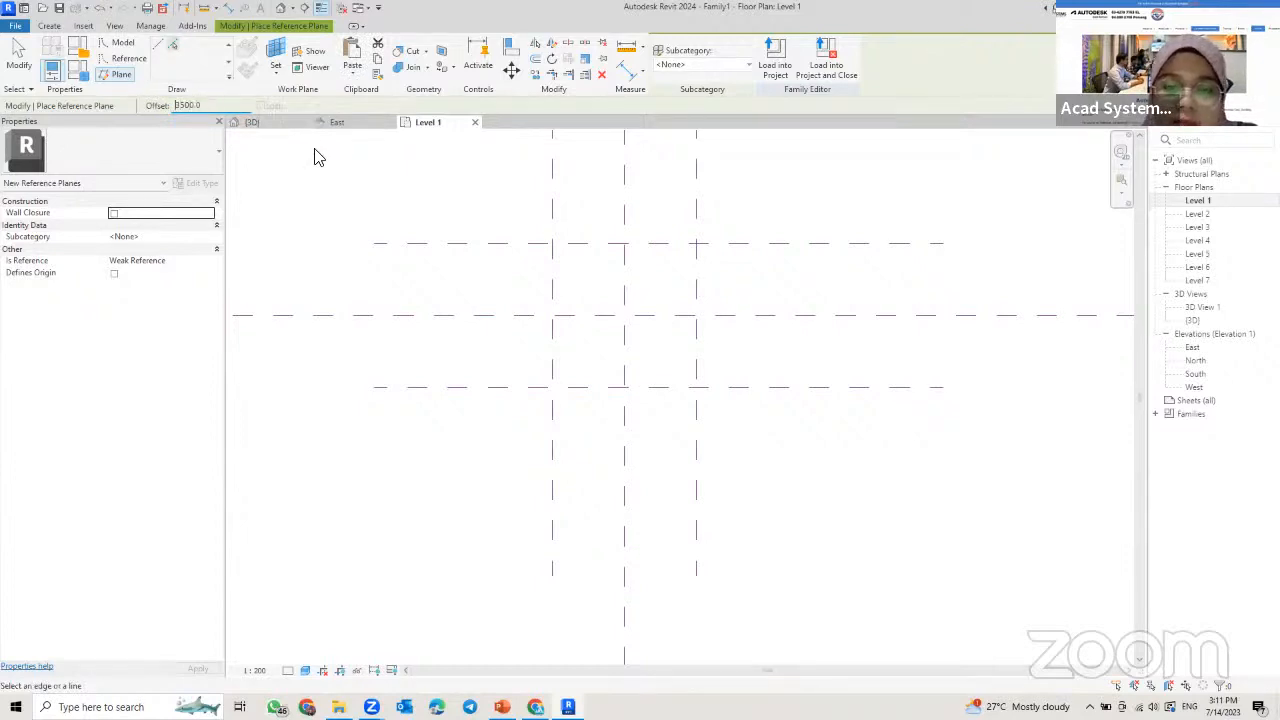
pyautogui.click(550, 280)
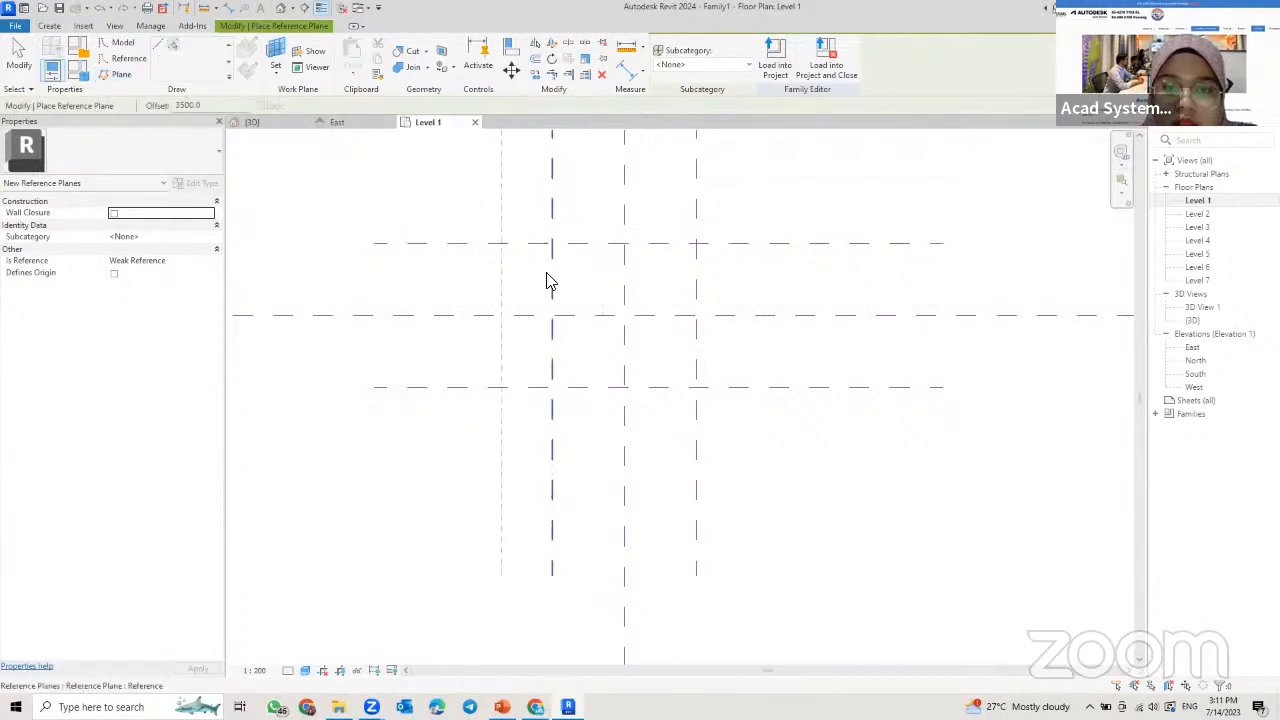
pyautogui.click(557, 279)
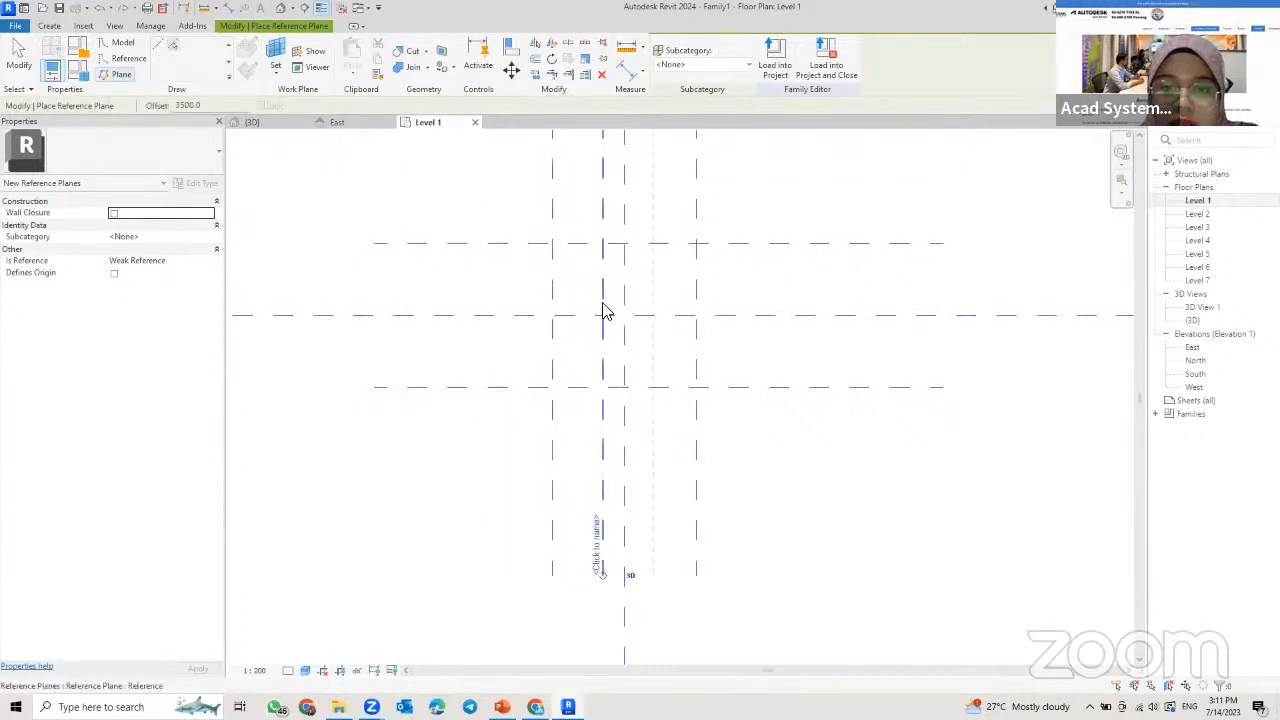
pyautogui.click(697, 285)
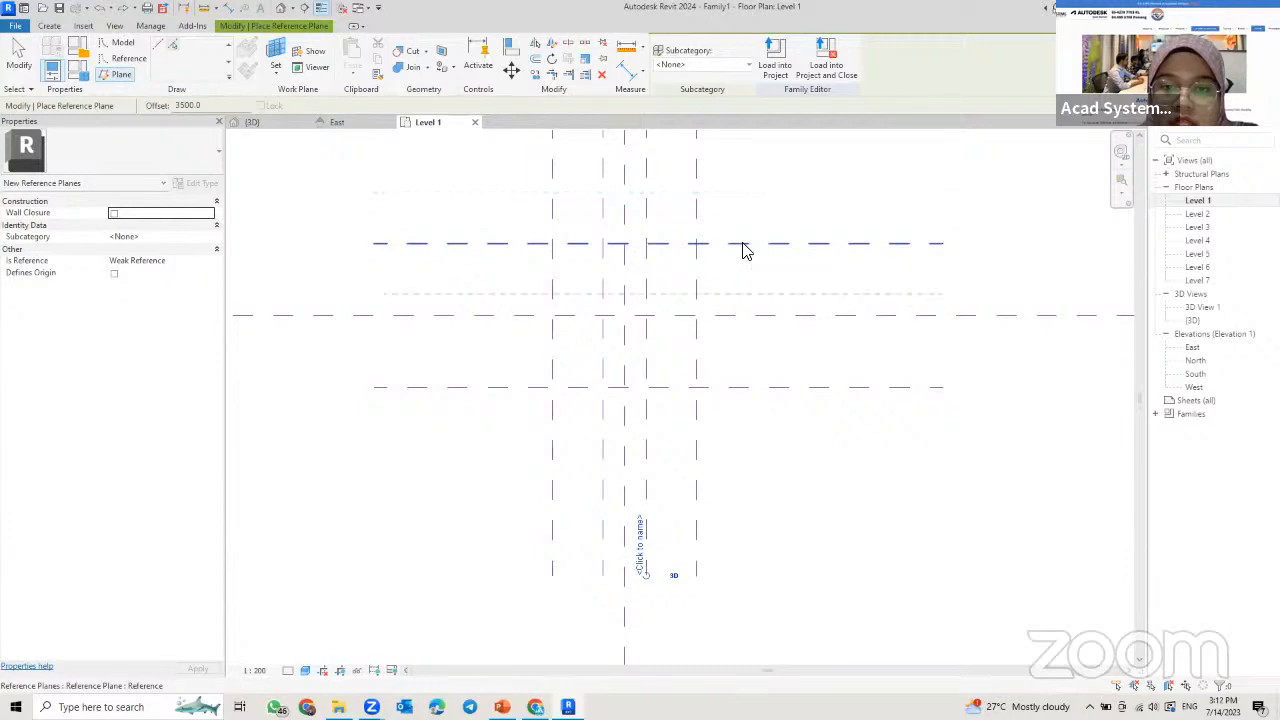
# - Add two horizontal reference planes offset 3500 inward from the upper and lower outer horizontal planes
pyautogui.click(743, 247)
pyautogui.click(752, 386)
pyautogui.press('Escape')
pyautogui.press('Escape')
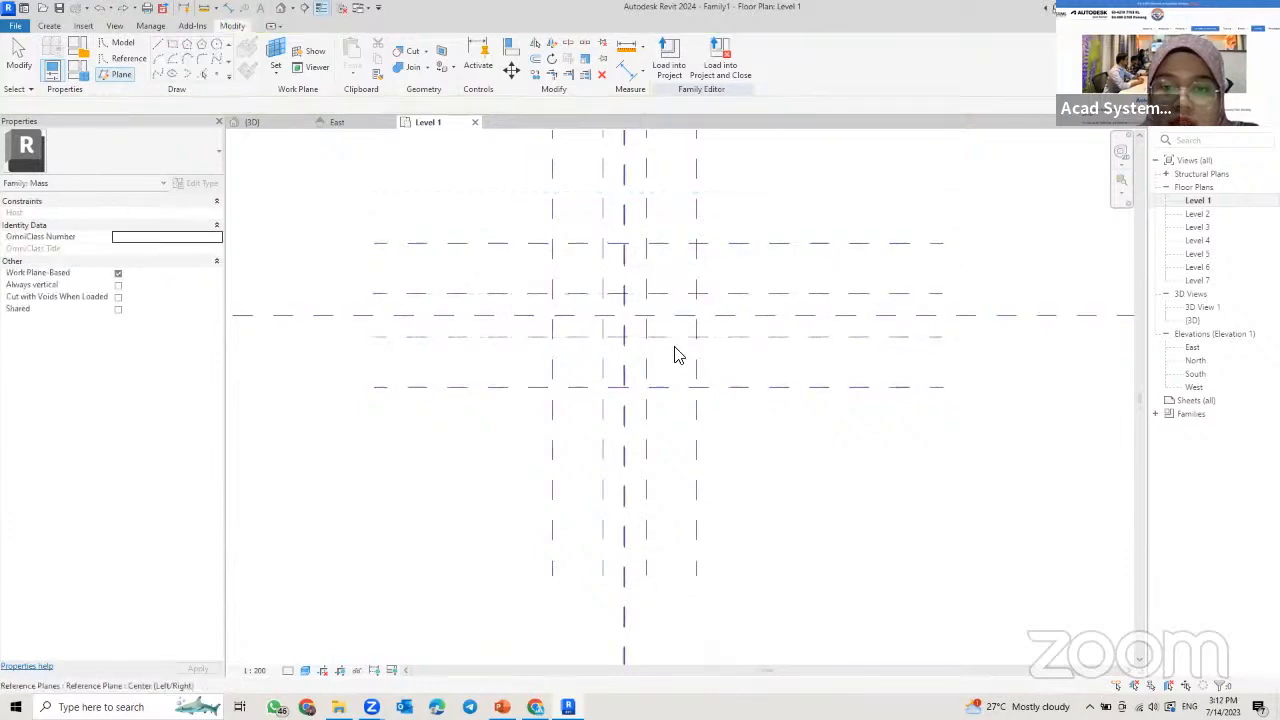
# - Draw a model line rectangle on Level 1 between opposite intersections of the outer reference planes
pyautogui.scroll(3, 620, 315)
pyautogui.moveTo(627, 295); pyautogui.dragTo(620, 319, button='middle')
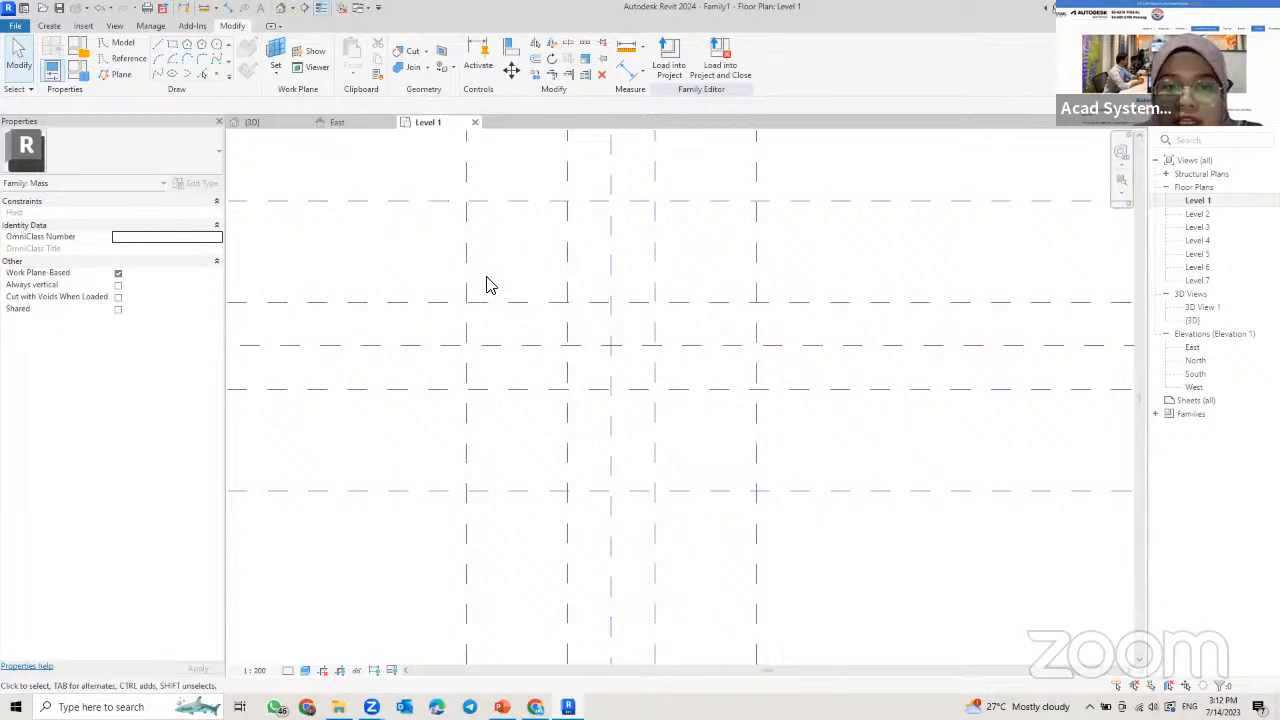
pyautogui.click(52, 28)
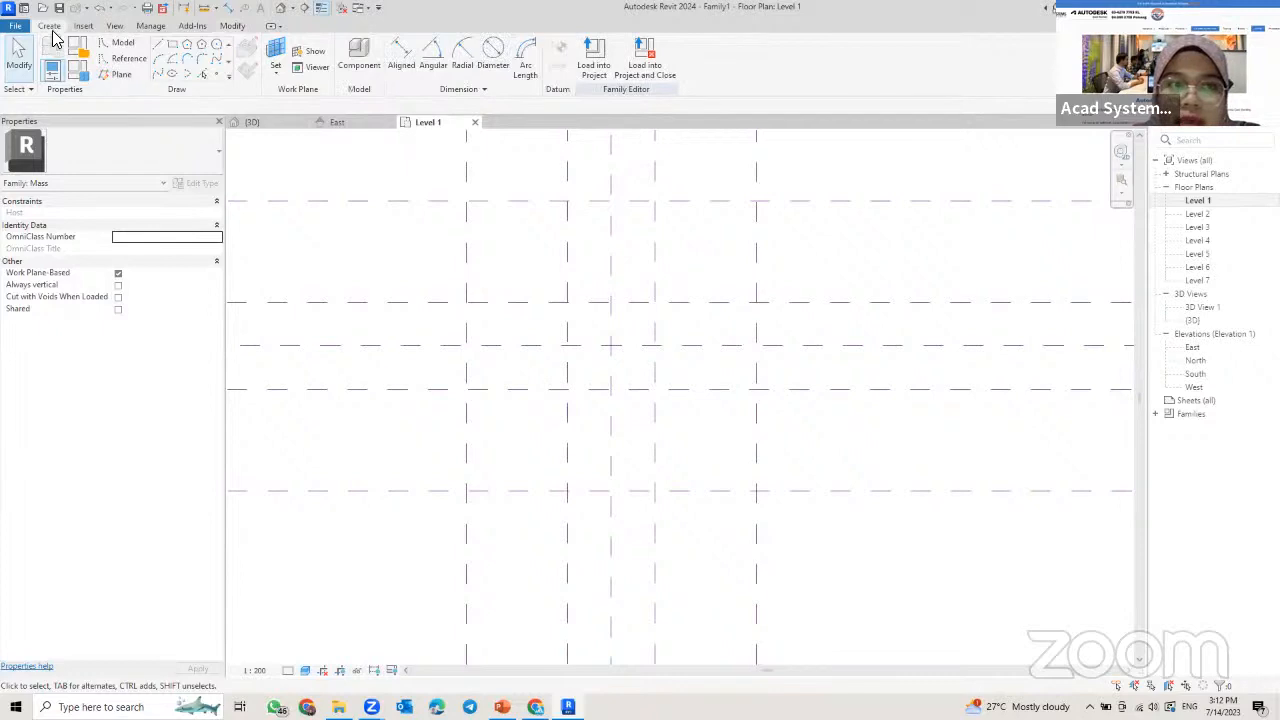
pyautogui.click(121, 47)
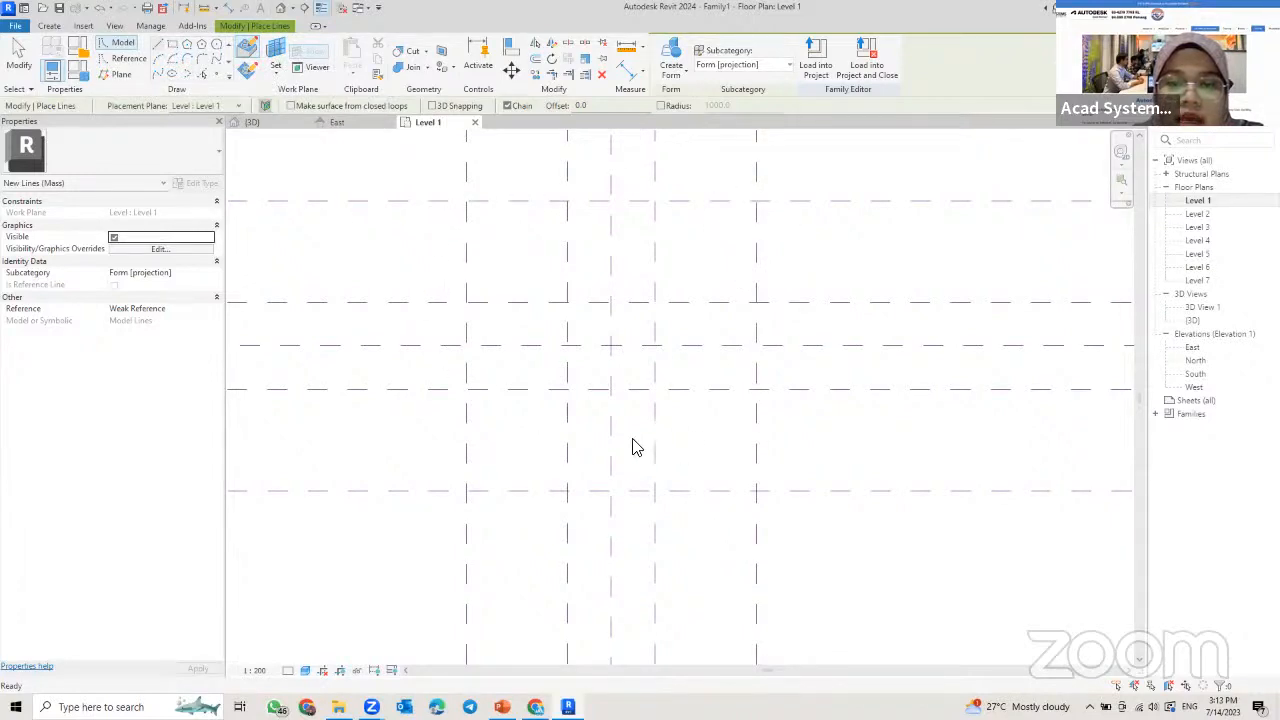
pyautogui.click(174, 46)
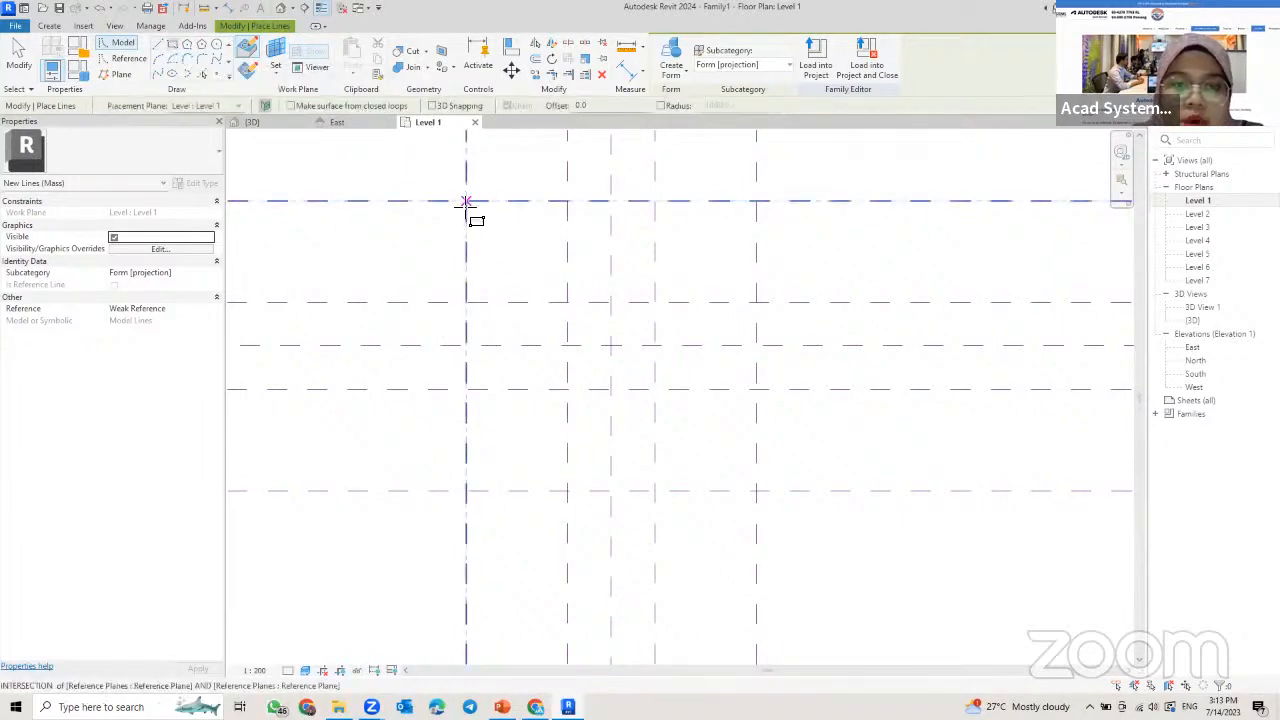
pyautogui.click(466, 203)
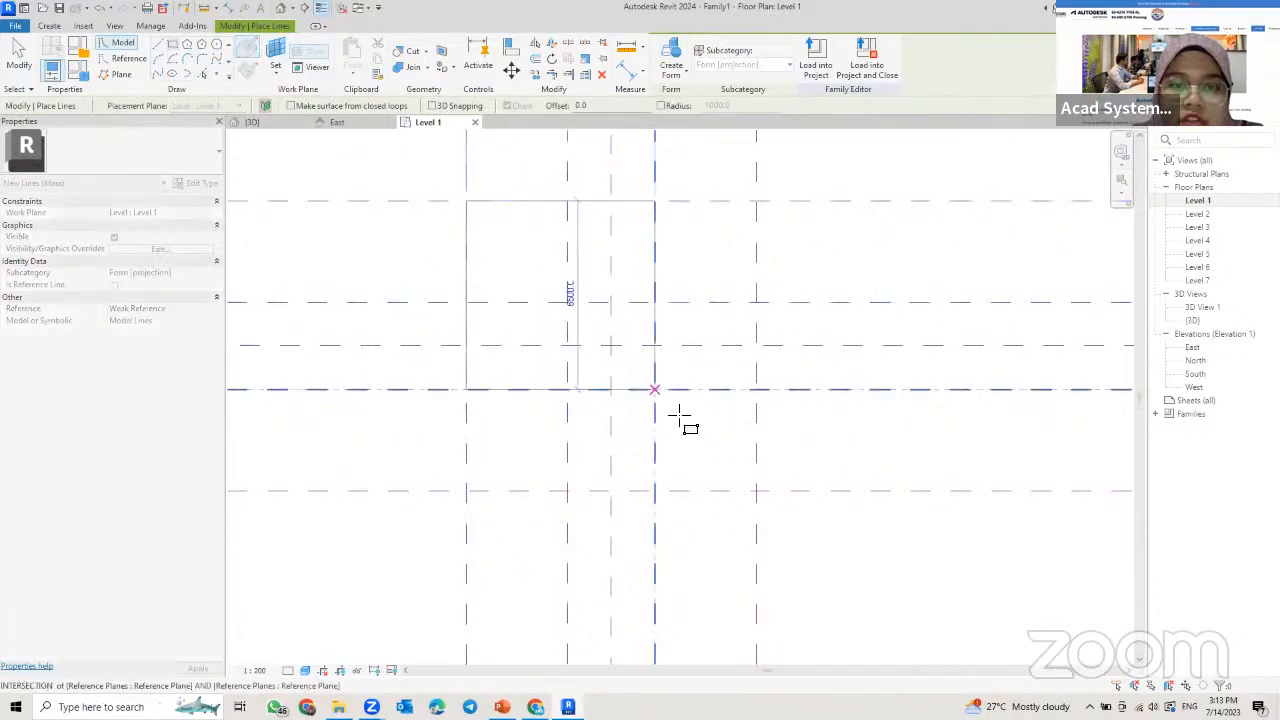
pyautogui.click(756, 490)
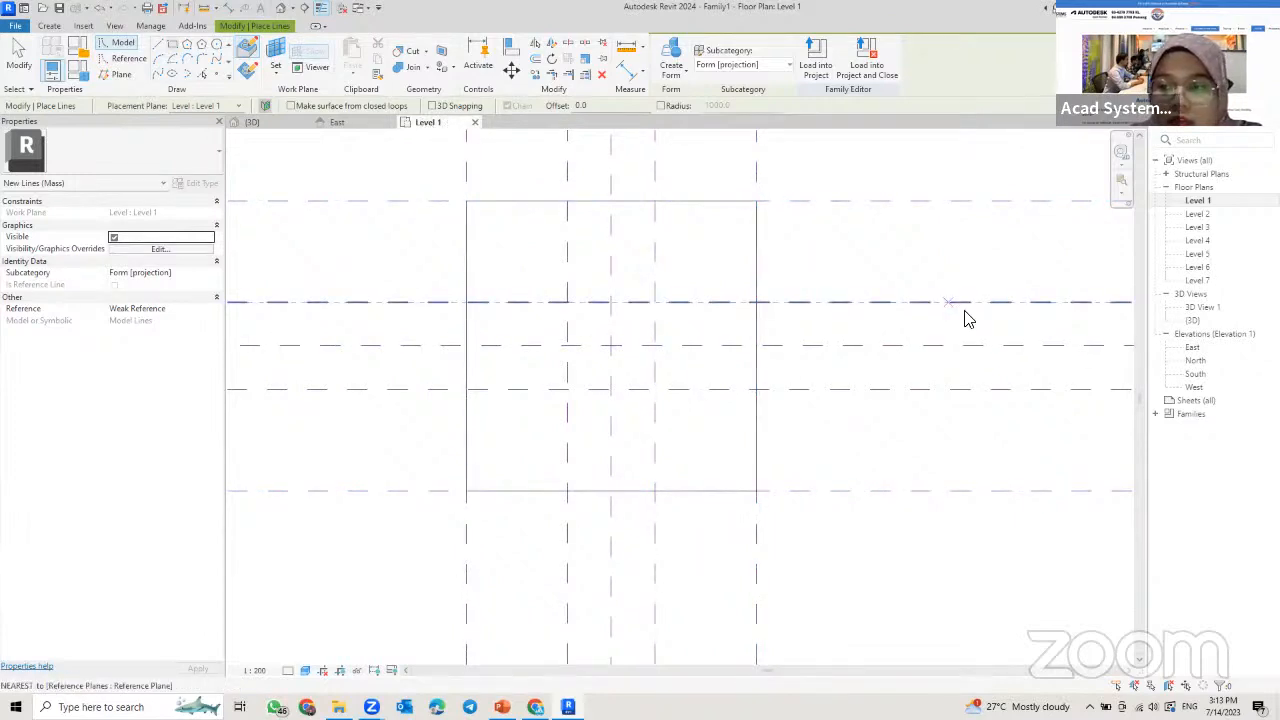
pyautogui.press('Escape')
# - In the Level 7 floor plan, draw a model line rectangle between opposite intersections of the inner reference planes
pyautogui.doubleClick(1200, 281)
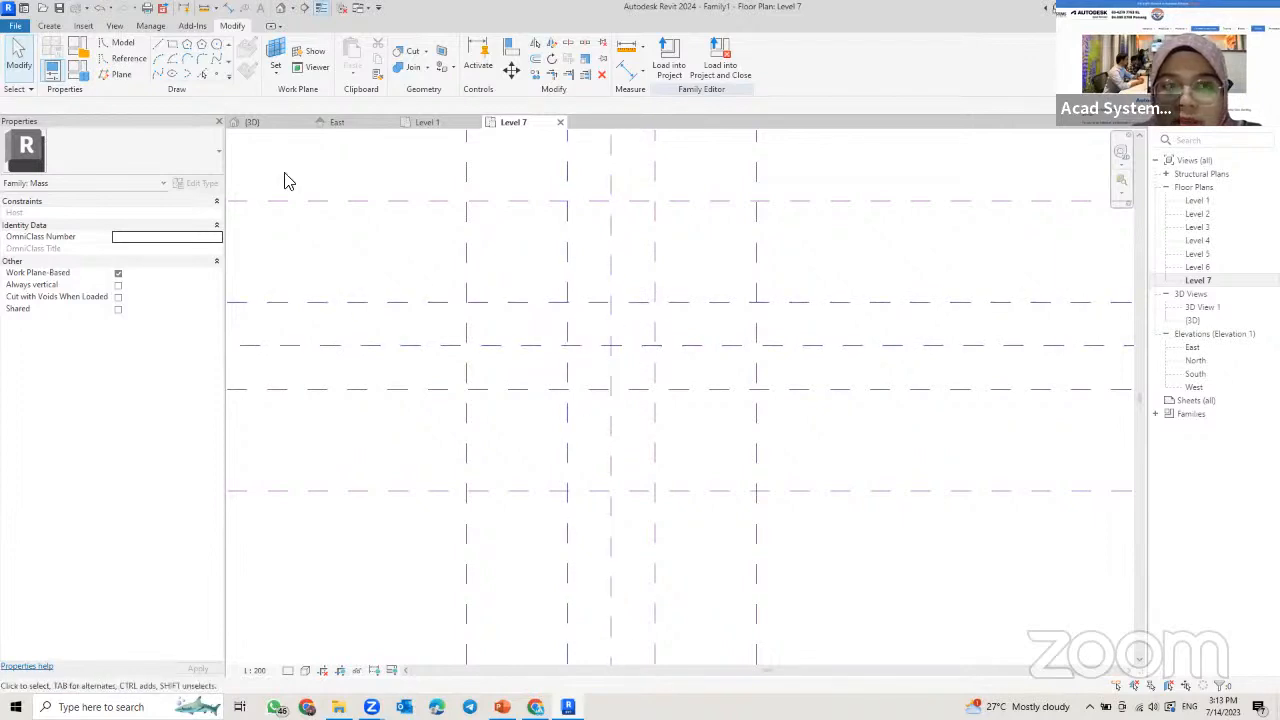
pyautogui.click(118, 46)
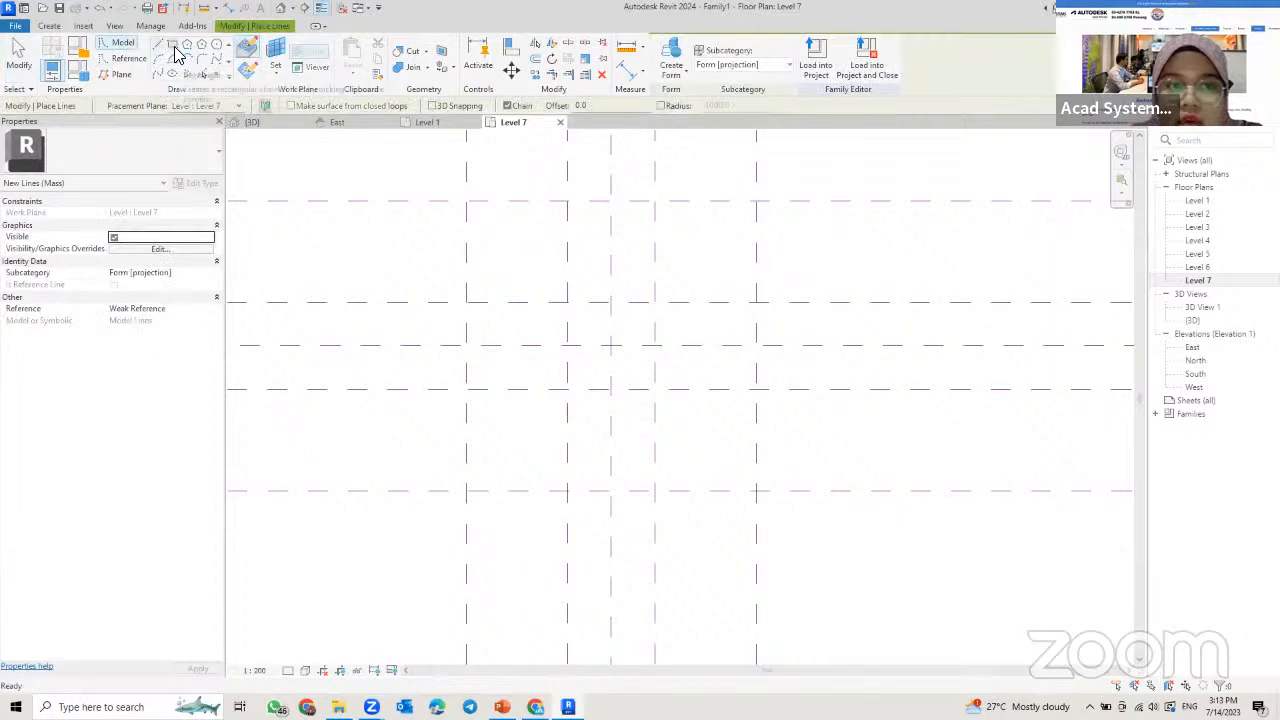
pyautogui.click(174, 52)
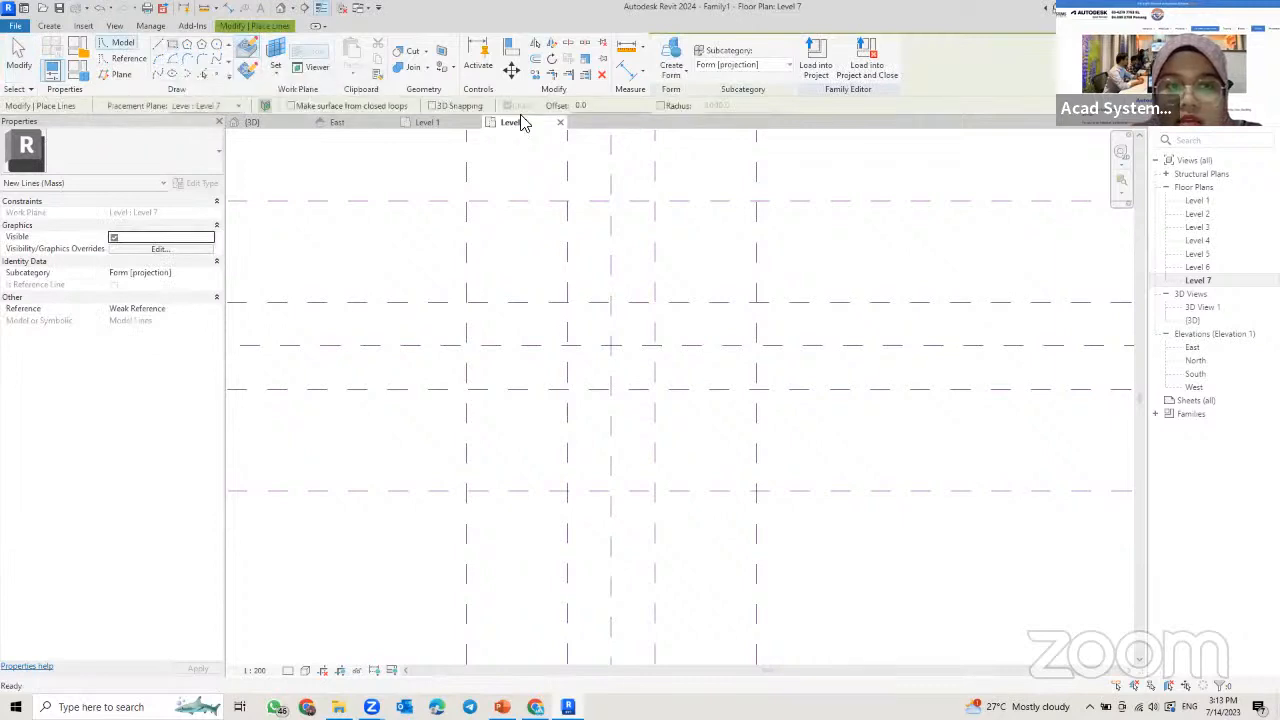
pyautogui.click(567, 301)
pyautogui.click(655, 390)
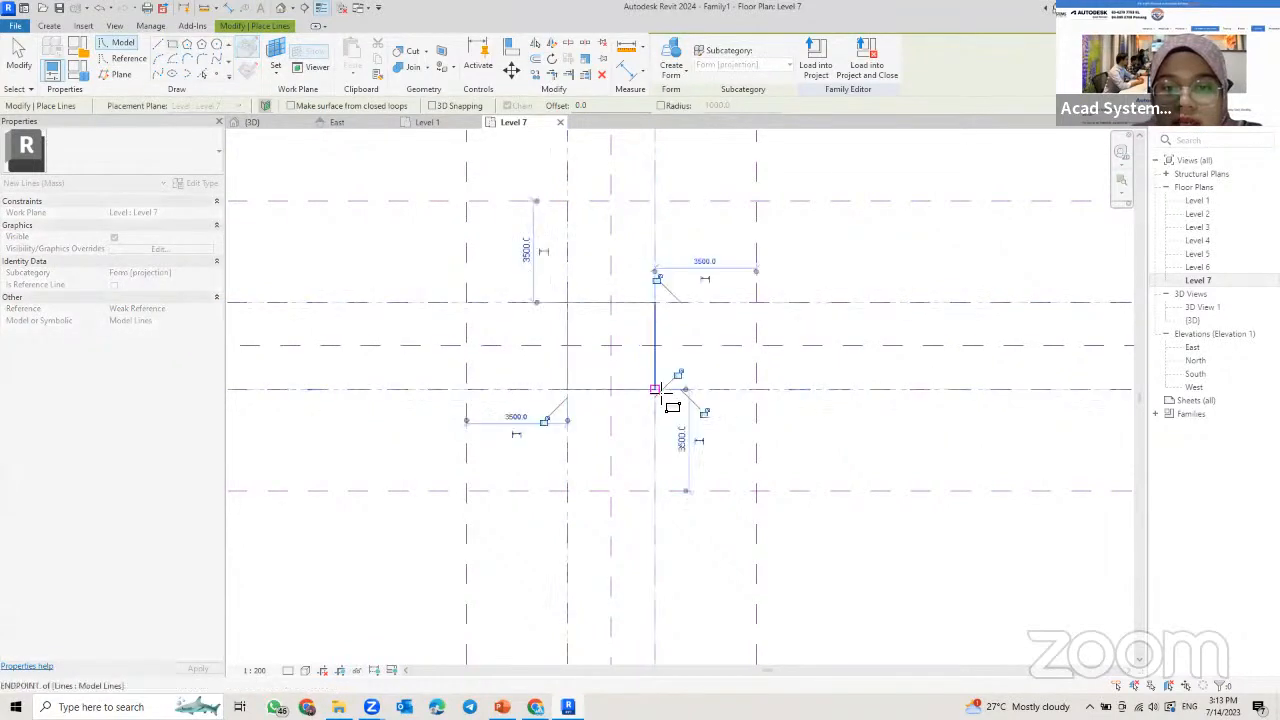
pyautogui.press('Escape')
pyautogui.press('Escape')
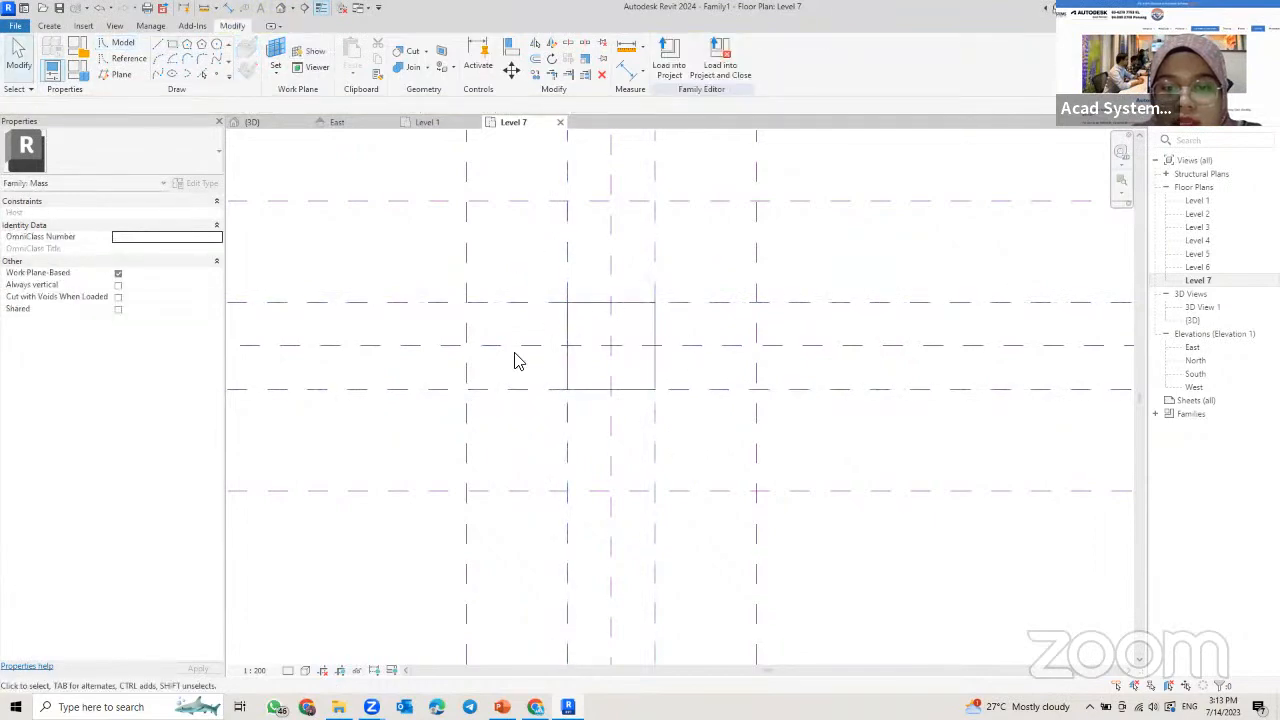
# - In the 3D view, draw a model line with 3D Snapping from the base rectangle's front corner to the matching top rectangle corner
pyautogui.click(258, 123)
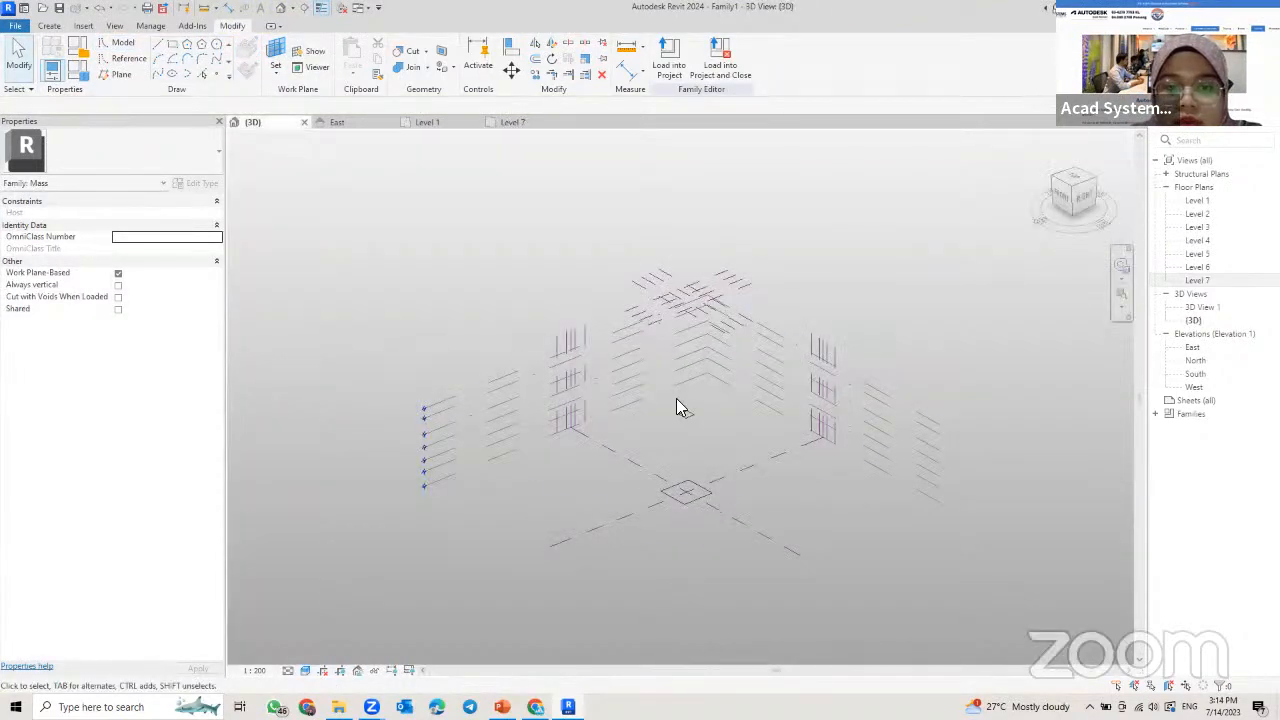
pyautogui.scroll(5, 766, 478)
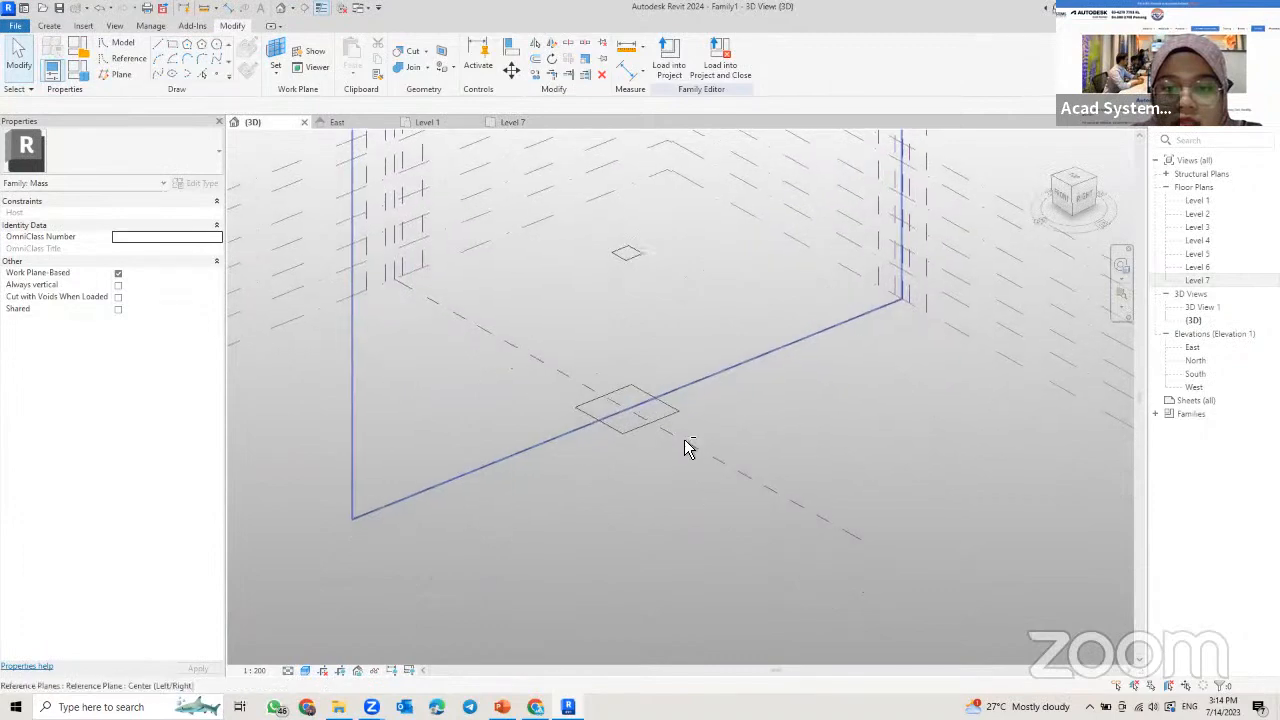
pyautogui.scroll(3, 657, 262)
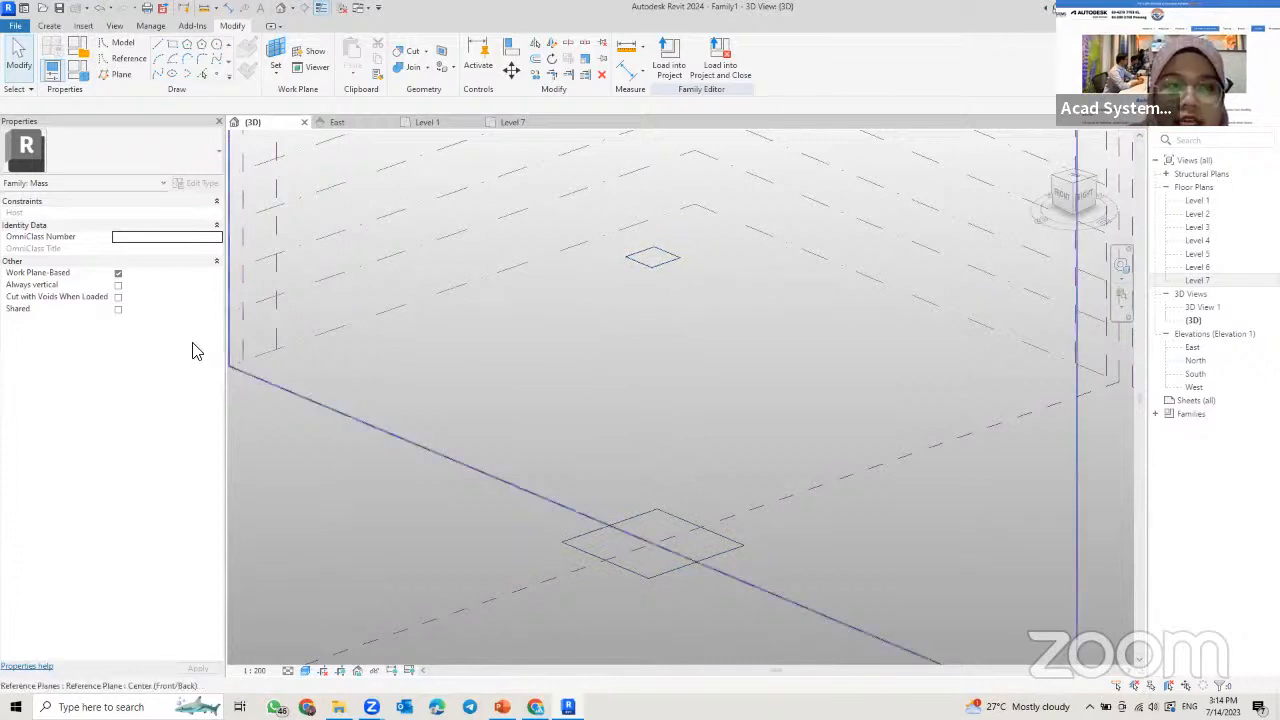
pyautogui.click(121, 45)
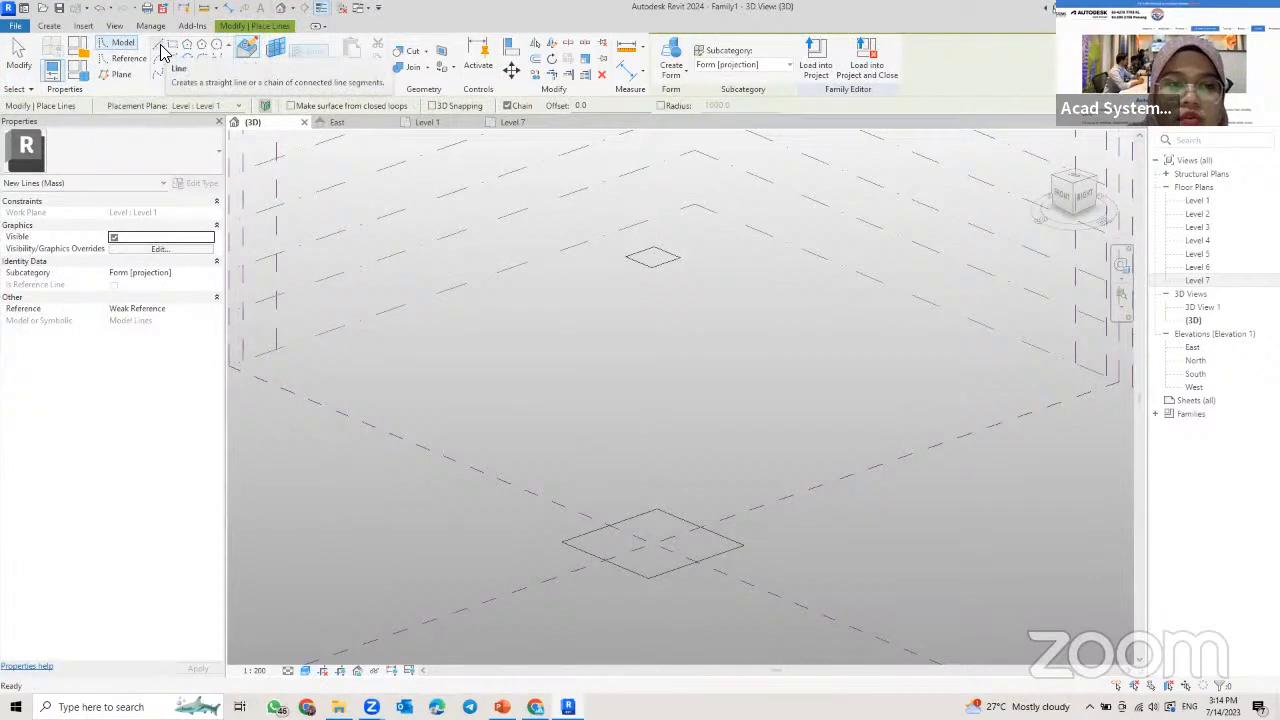
pyautogui.click(160, 48)
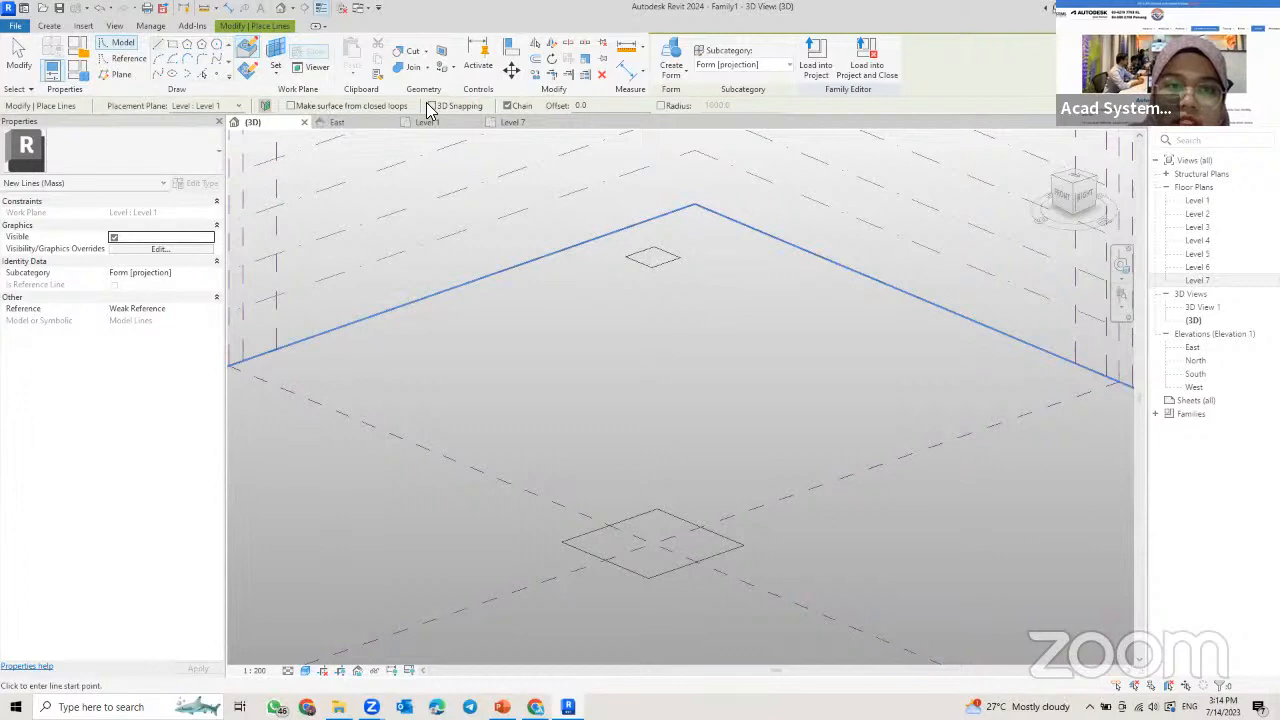
pyautogui.press('Escape')
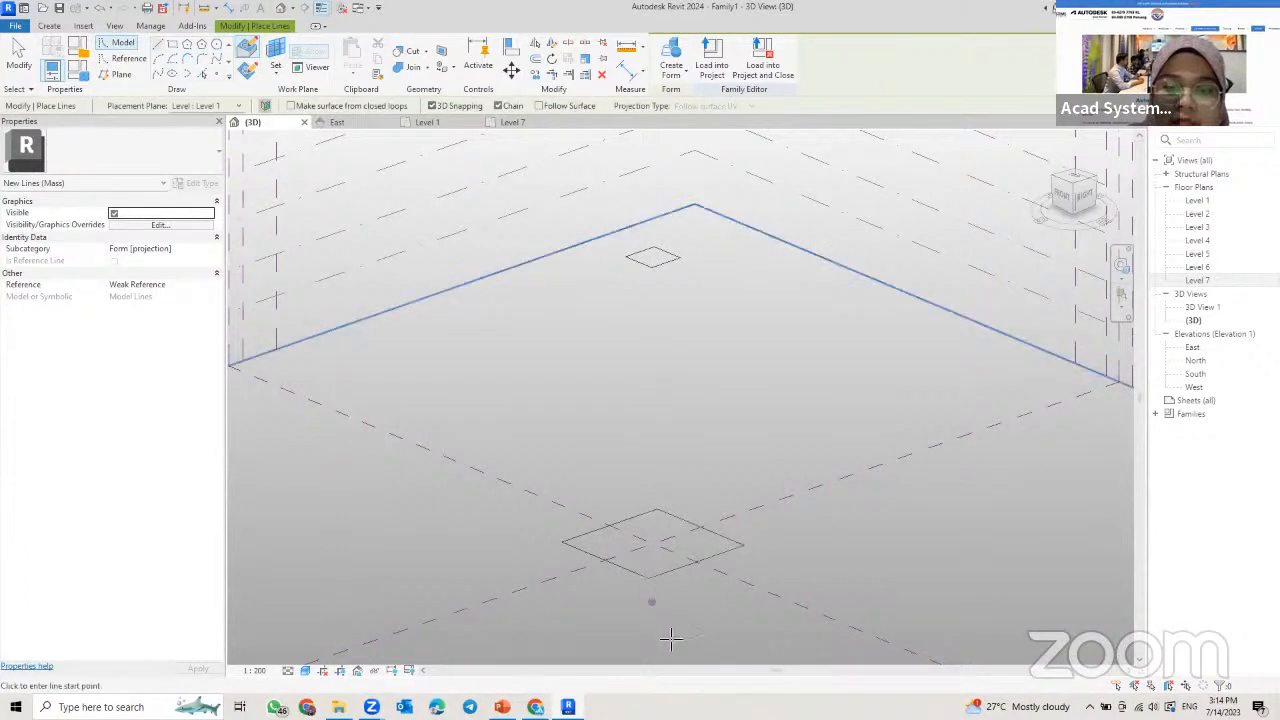
pyautogui.click(650, 575)
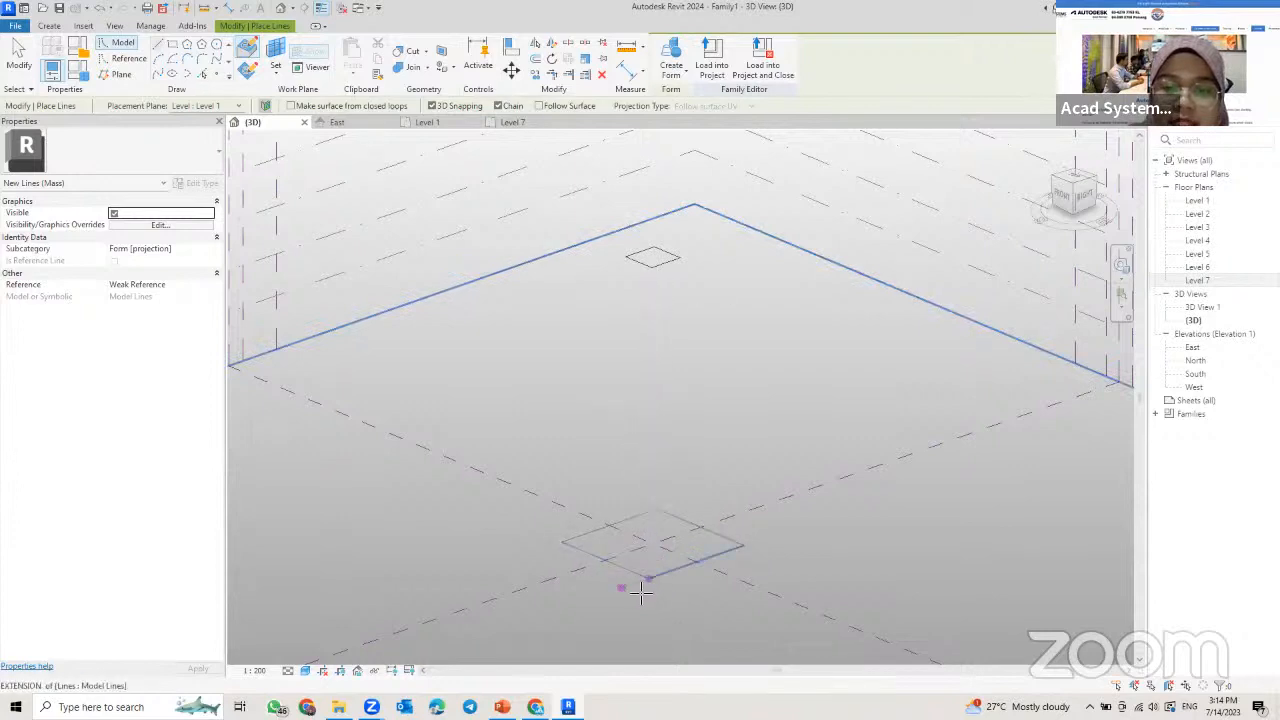
pyautogui.click(651, 267)
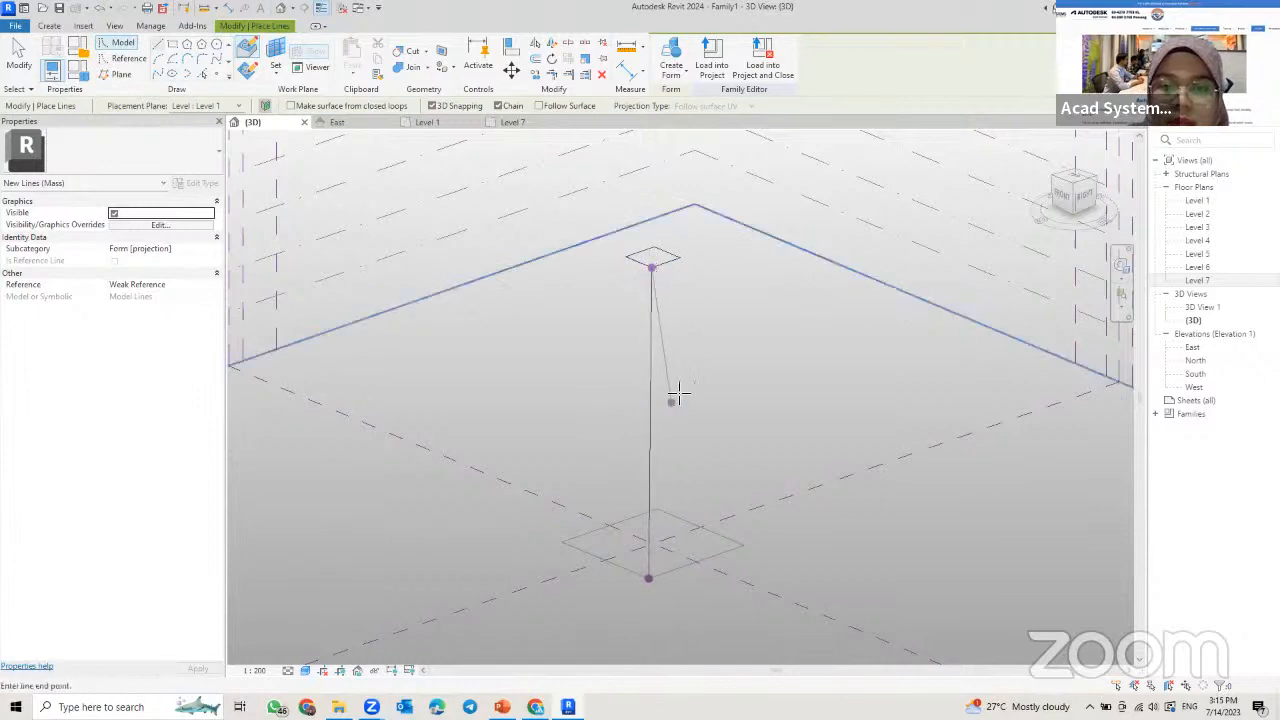
pyautogui.press('Escape')
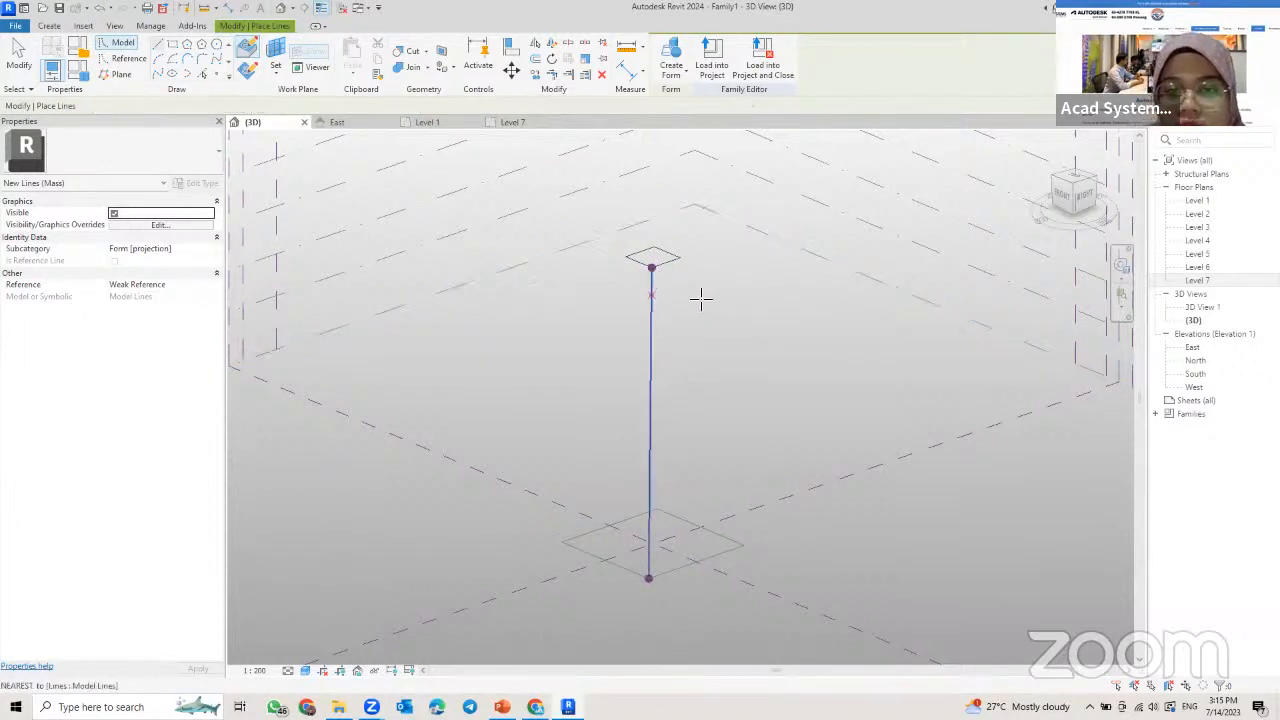
# - Draw a second model line from the base rectangle's right corner to the corresponding corner of the top rectangle
pyautogui.keyDown('shift'); pyautogui.moveTo(751, 480); pyautogui.dragTo(680, 298, button='middle'); pyautogui.keyUp('shift')
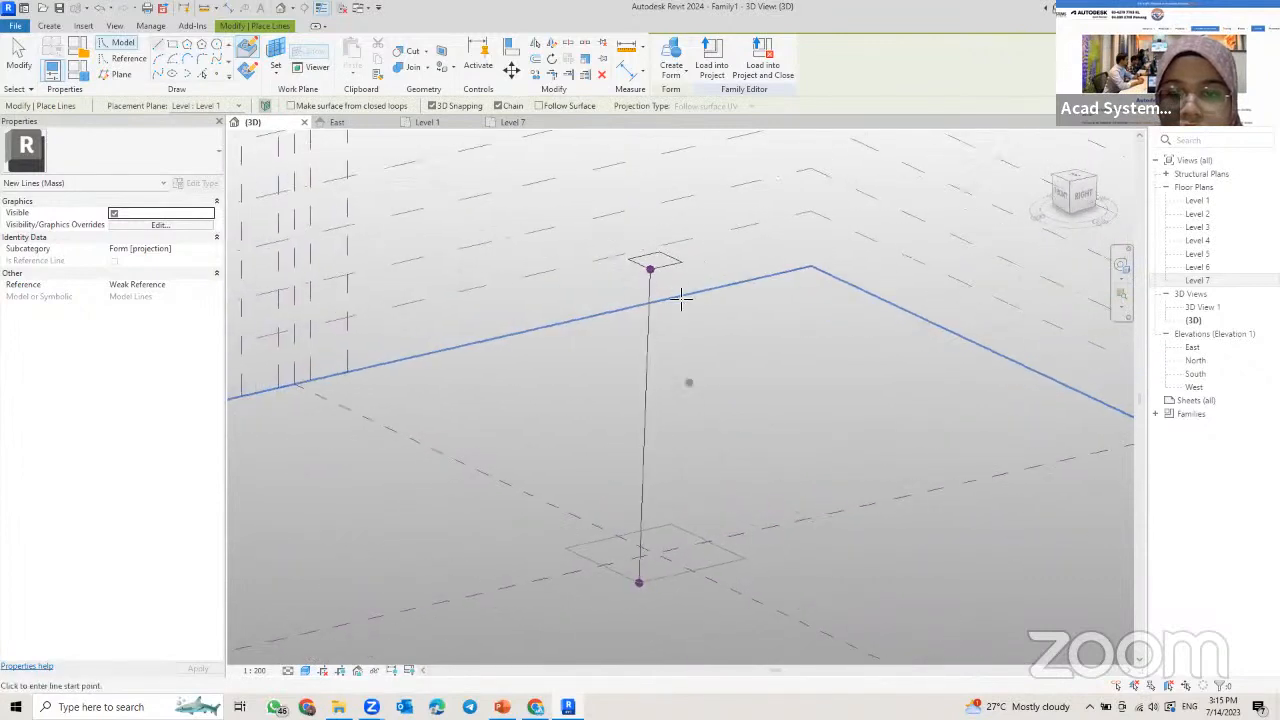
pyautogui.click(743, 557)
pyautogui.click(681, 262)
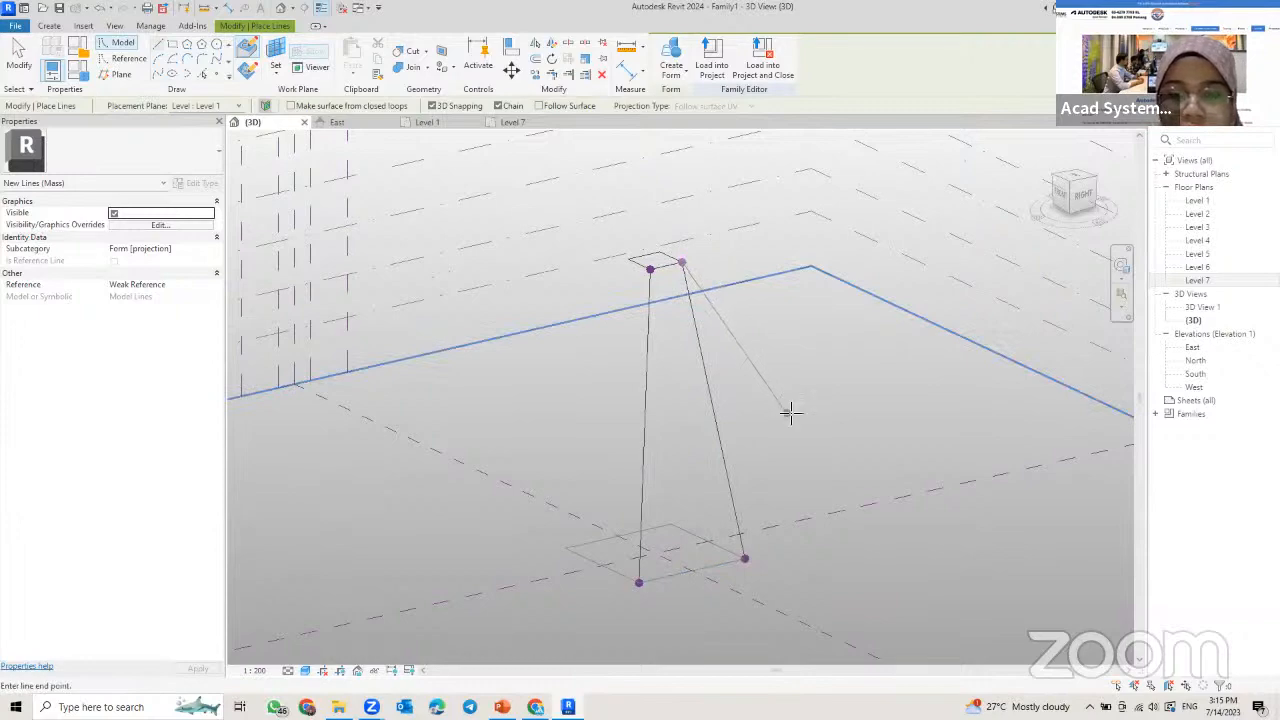
pyautogui.press('Escape')
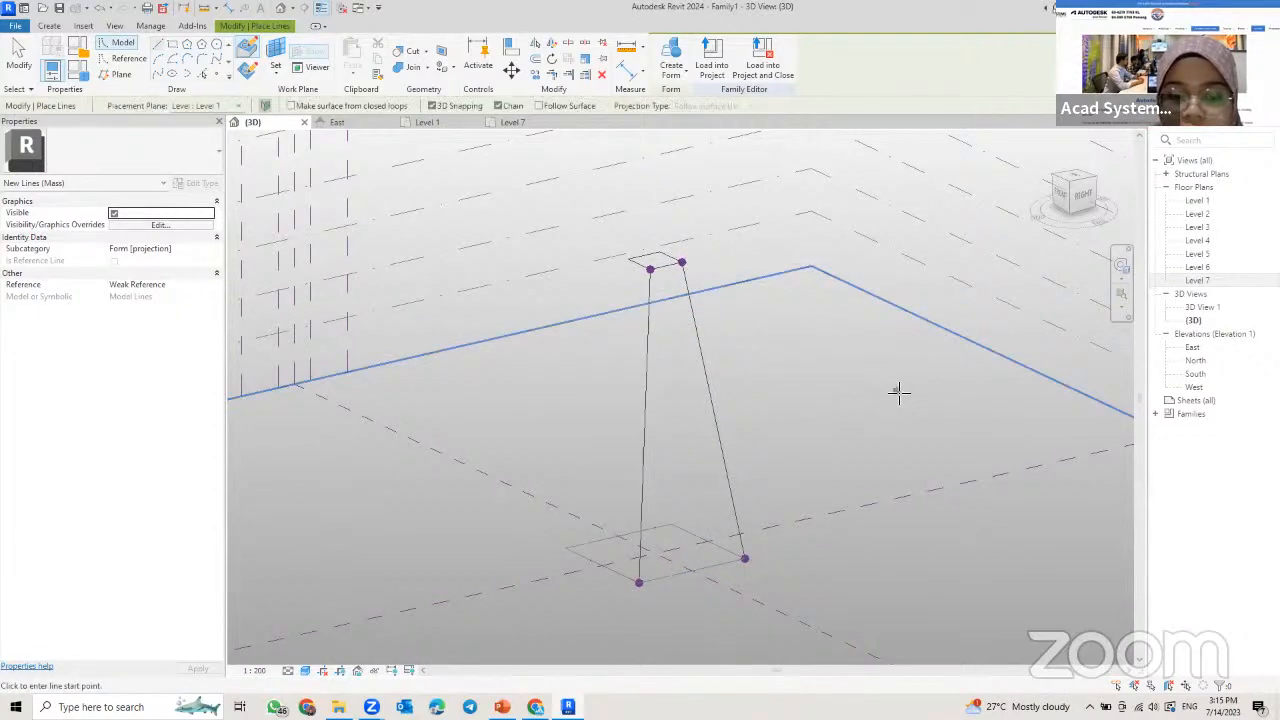
# - Orbit to the back side and draw a third model line connecting the next unconnected base corner to its matching top corner
pyautogui.keyDown('shift'); pyautogui.moveTo(898, 392); pyautogui.dragTo(623, 414, button='middle'); pyautogui.keyUp('shift')
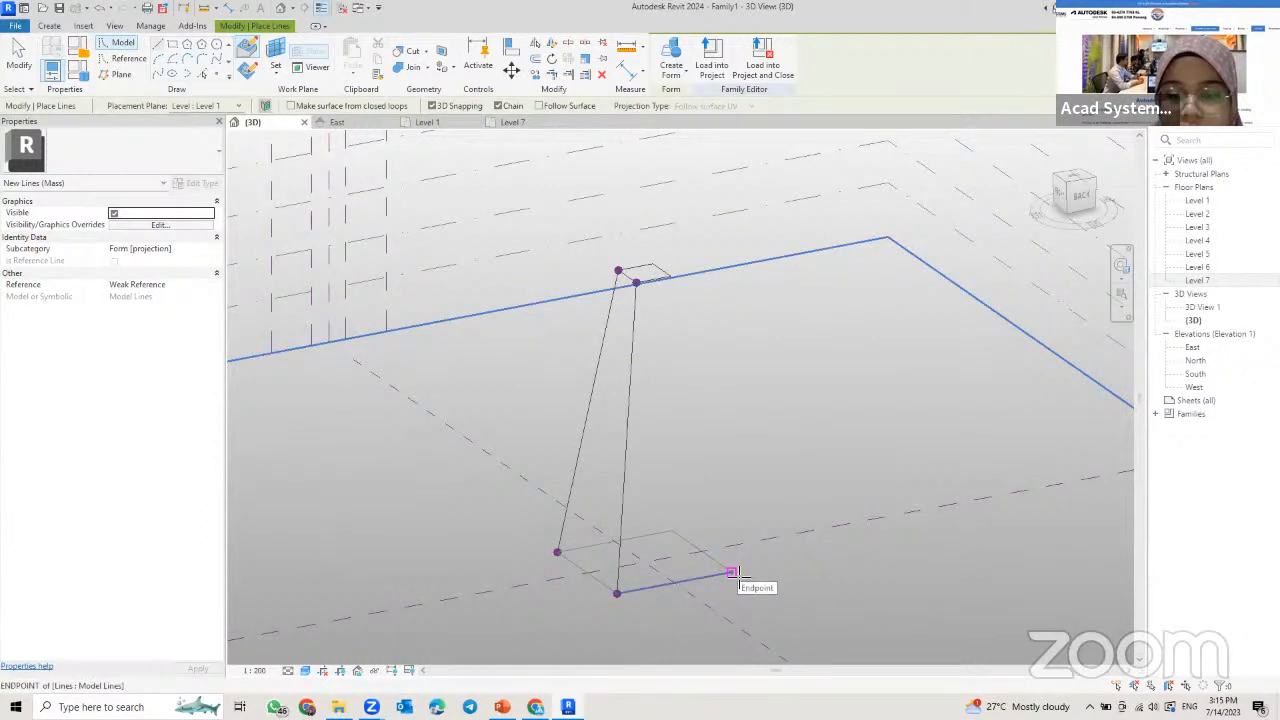
pyautogui.click(731, 572)
pyautogui.click(721, 357)
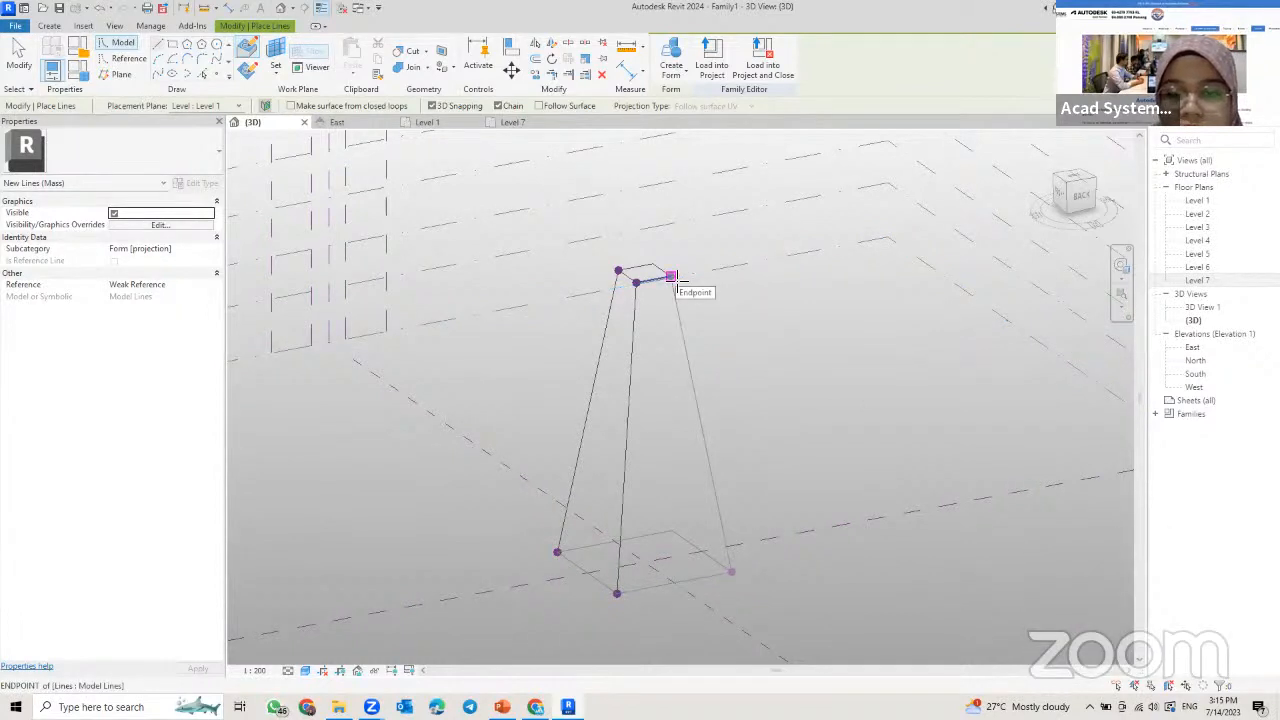
pyautogui.keyDown('shift'); pyautogui.moveTo(679, 286); pyautogui.dragTo(658, 278, button='middle'); pyautogui.keyUp('shift')
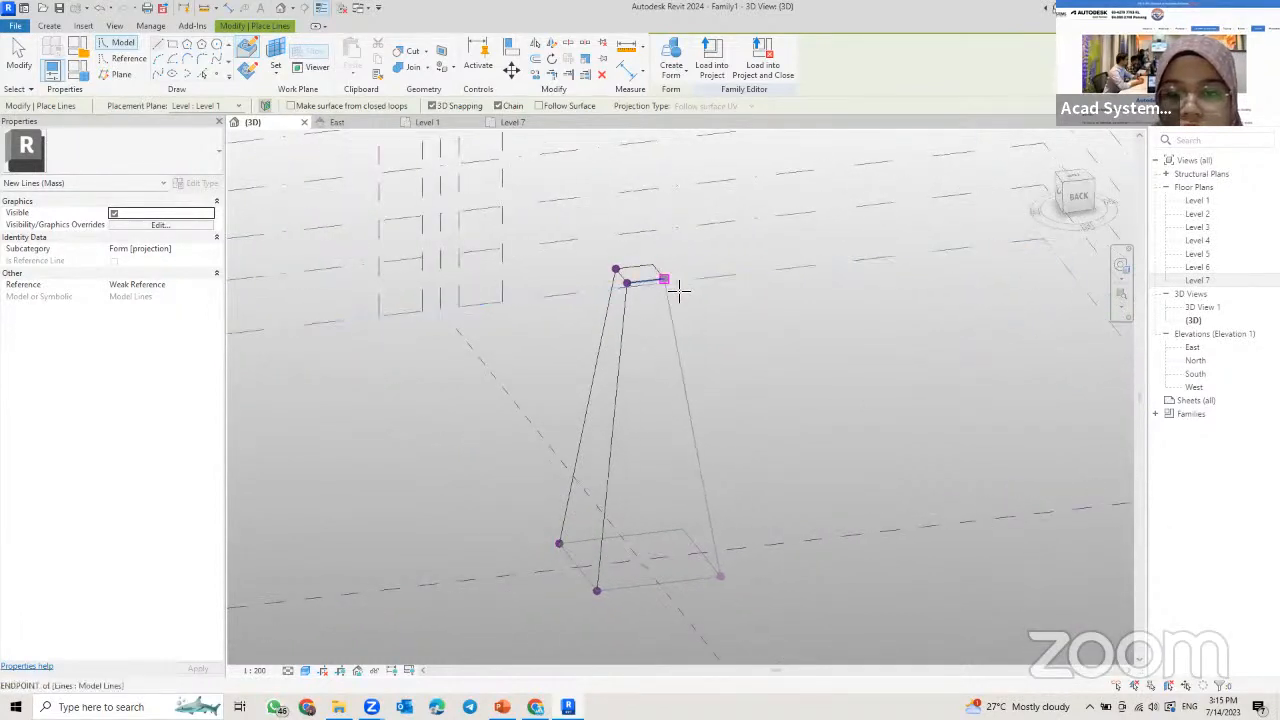
pyautogui.click(668, 282)
pyautogui.press('Escape')
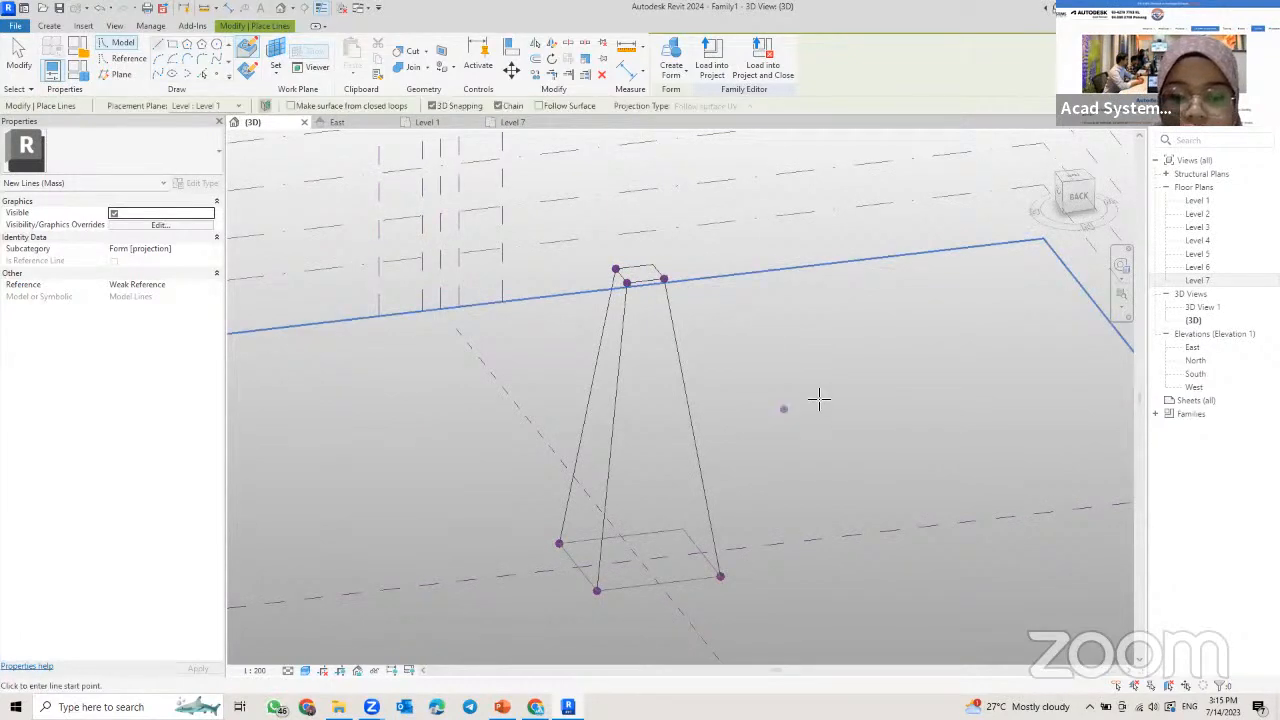
# - Draw the fourth model line connecting the remaining unconnected base corner to its matching top corner, and end the line command
pyautogui.keyDown('shift'); pyautogui.moveTo(818, 399); pyautogui.dragTo(660, 300, button='middle'); pyautogui.keyUp('shift')
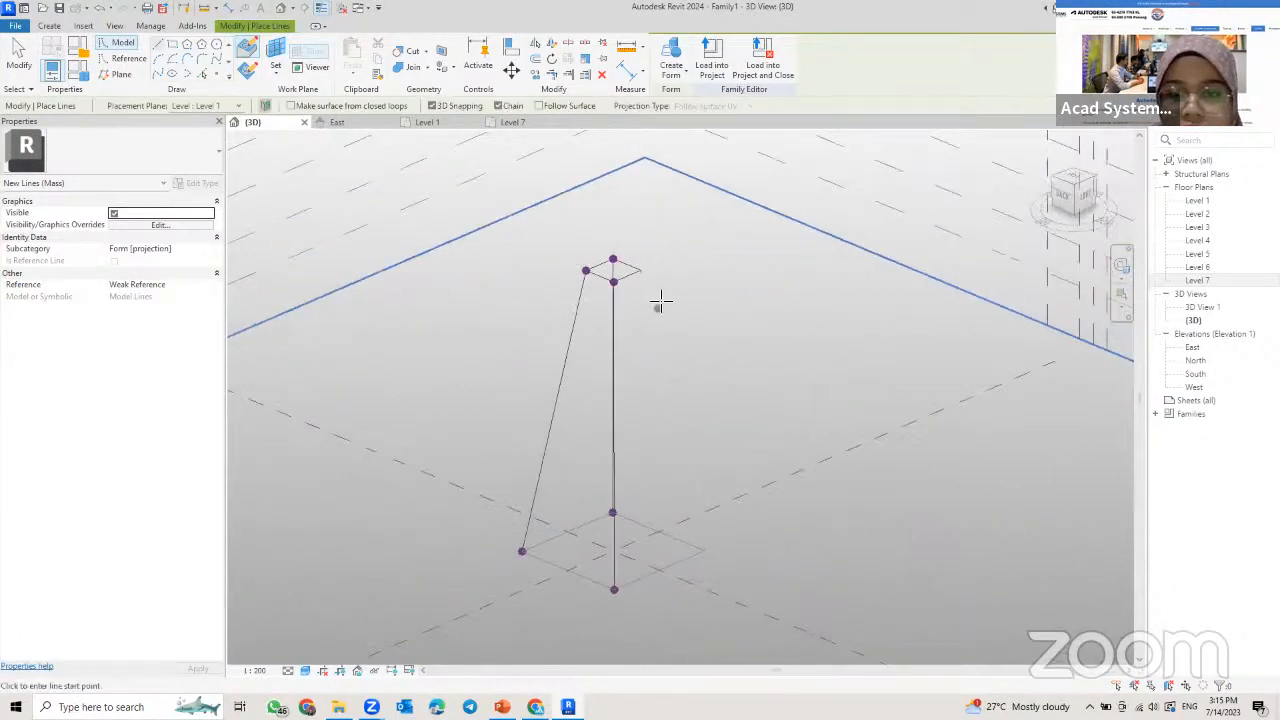
pyautogui.click(704, 550)
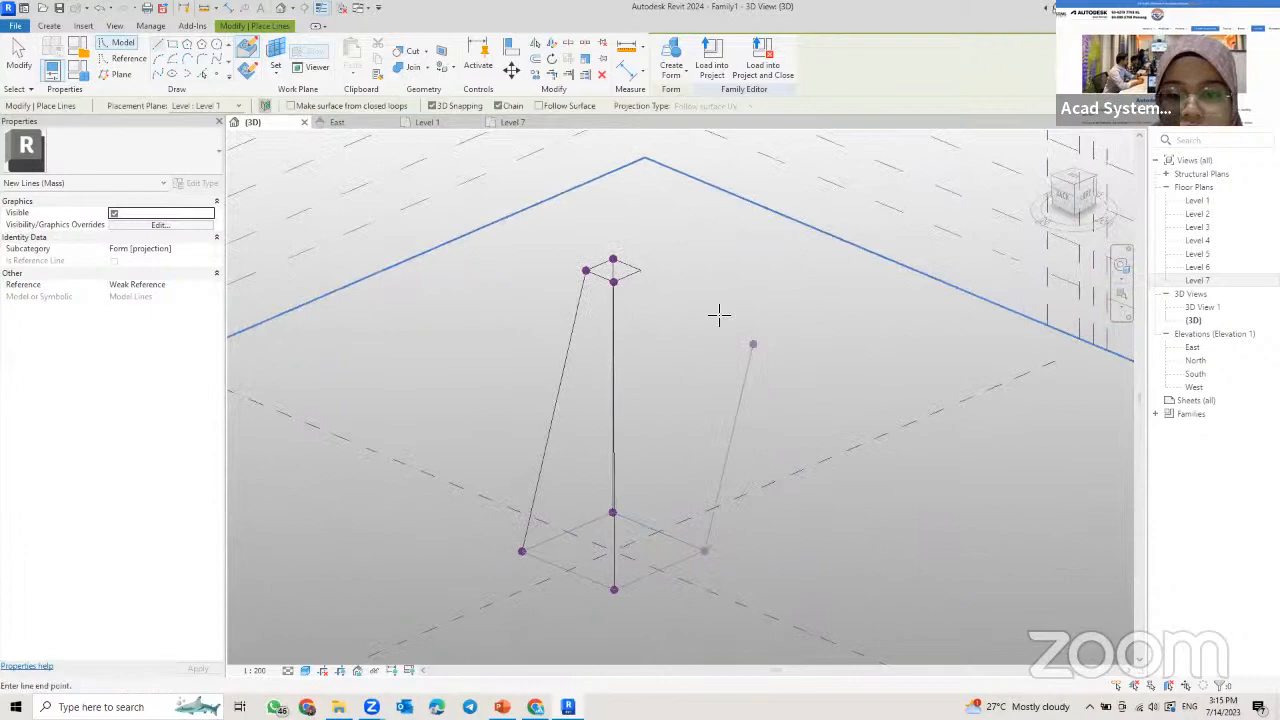
pyautogui.click(640, 270)
pyautogui.press('Escape')
pyautogui.keyDown('shift'); pyautogui.moveTo(689, 289); pyautogui.dragTo(726, 244, button='middle'); pyautogui.keyUp('shift')
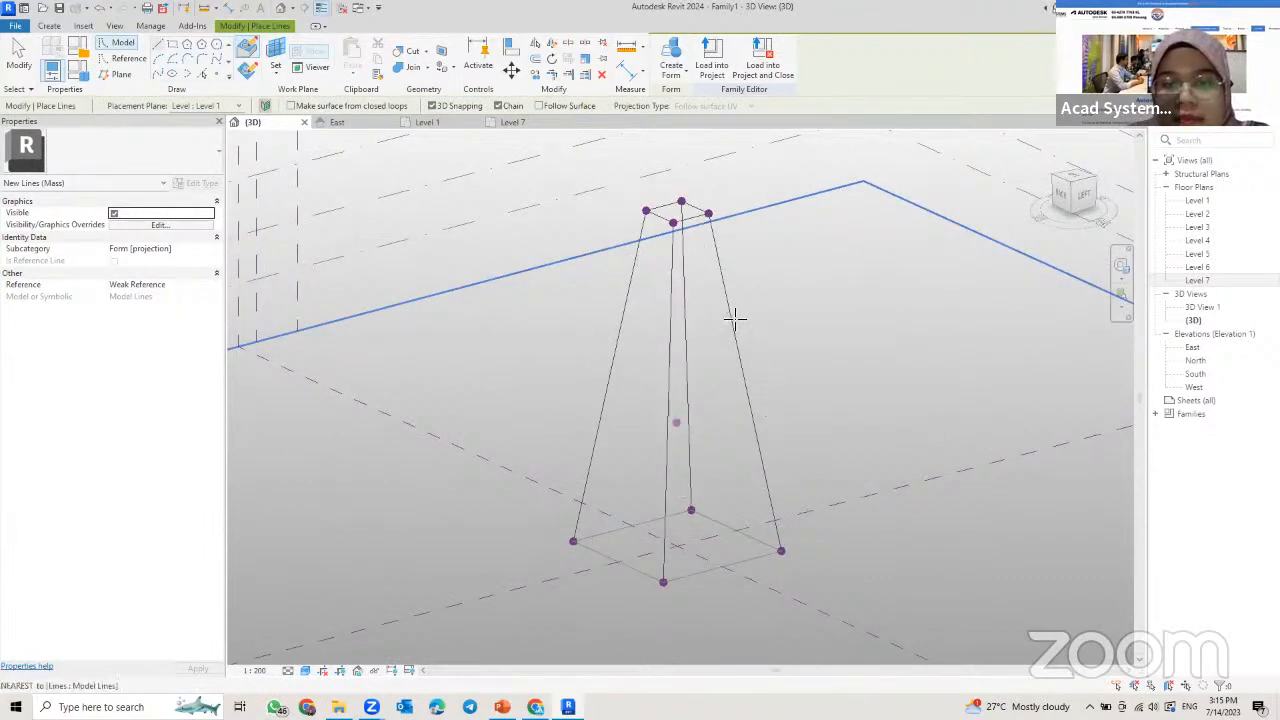
pyautogui.press('Escape')
pyautogui.press('Escape')
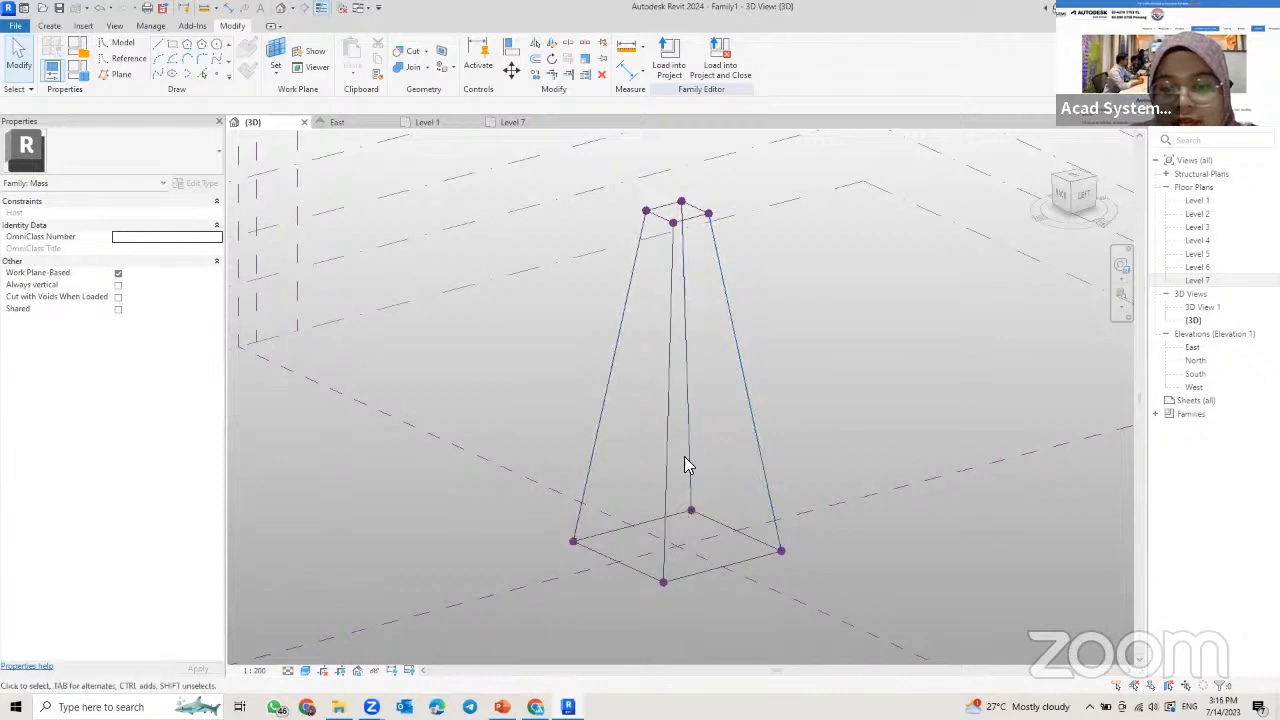
pyautogui.press('Tab')
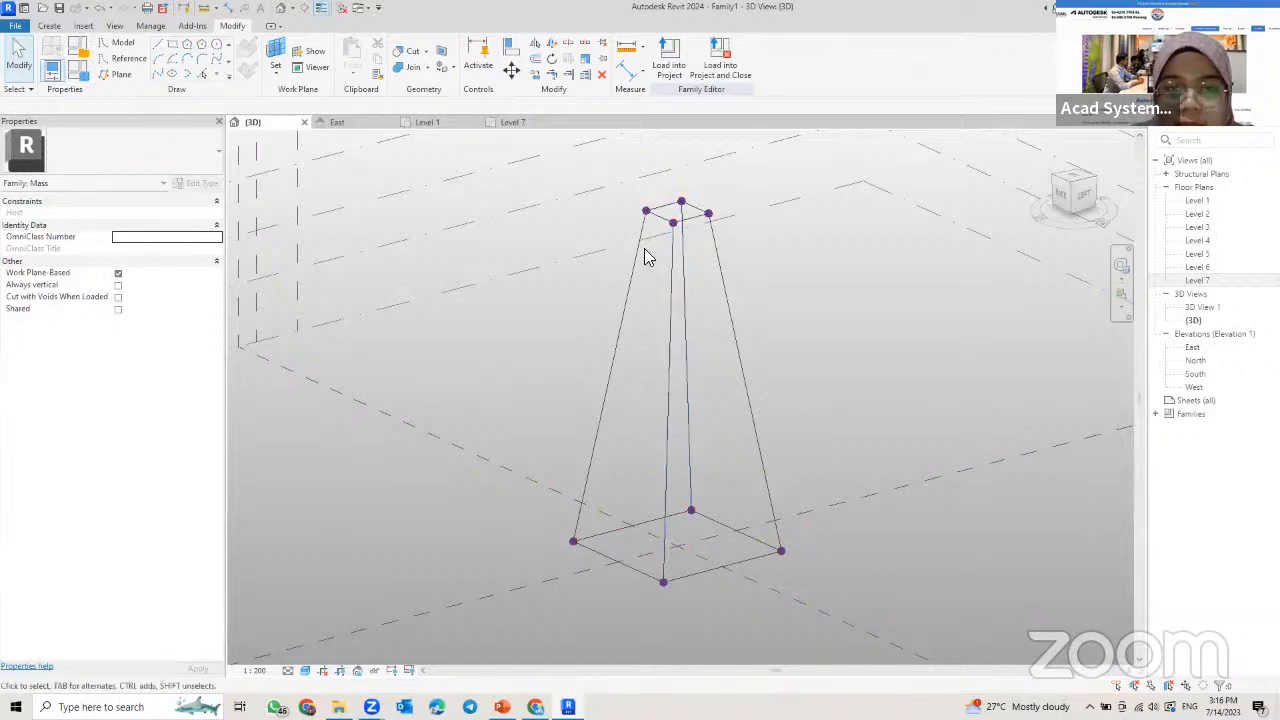
# - In the East elevation, draw a horizontal model line along Level 3 between the tower's two sloping edges
pyautogui.doubleClick(1196, 348)
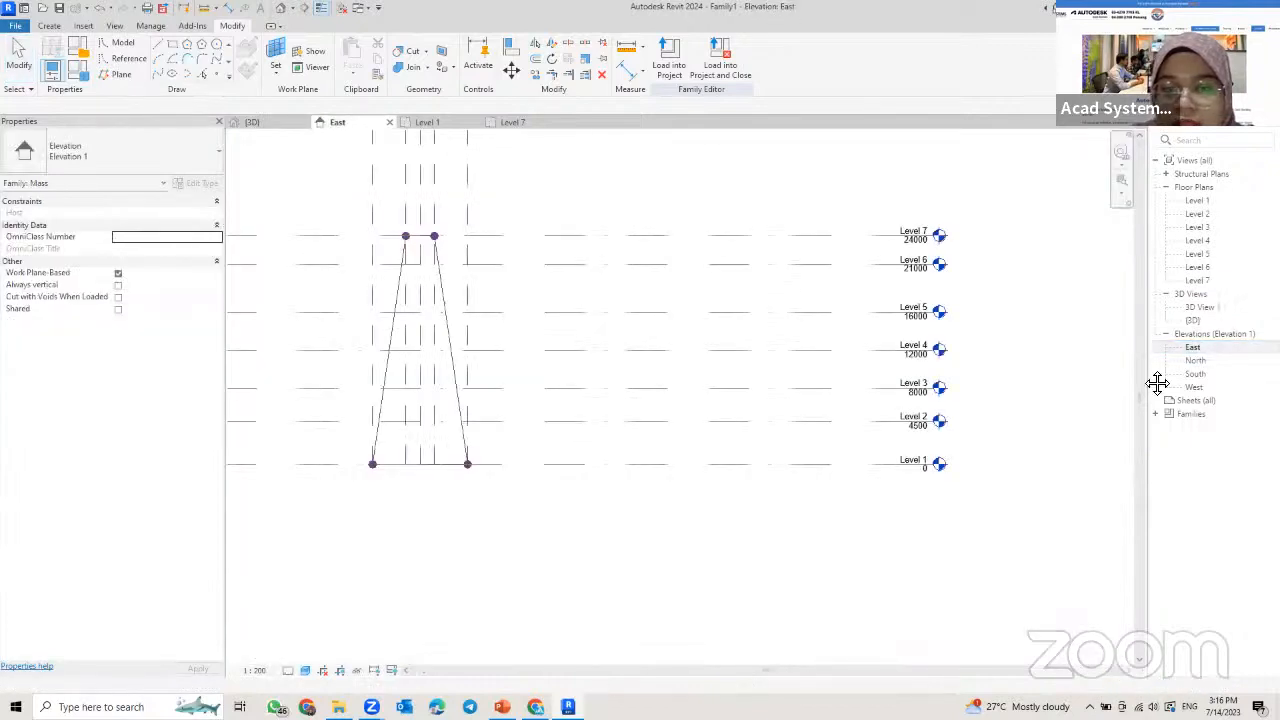
pyautogui.moveTo(1157, 383); pyautogui.dragTo(453, 368, button='middle')
pyautogui.scroll(2, 558, 346)
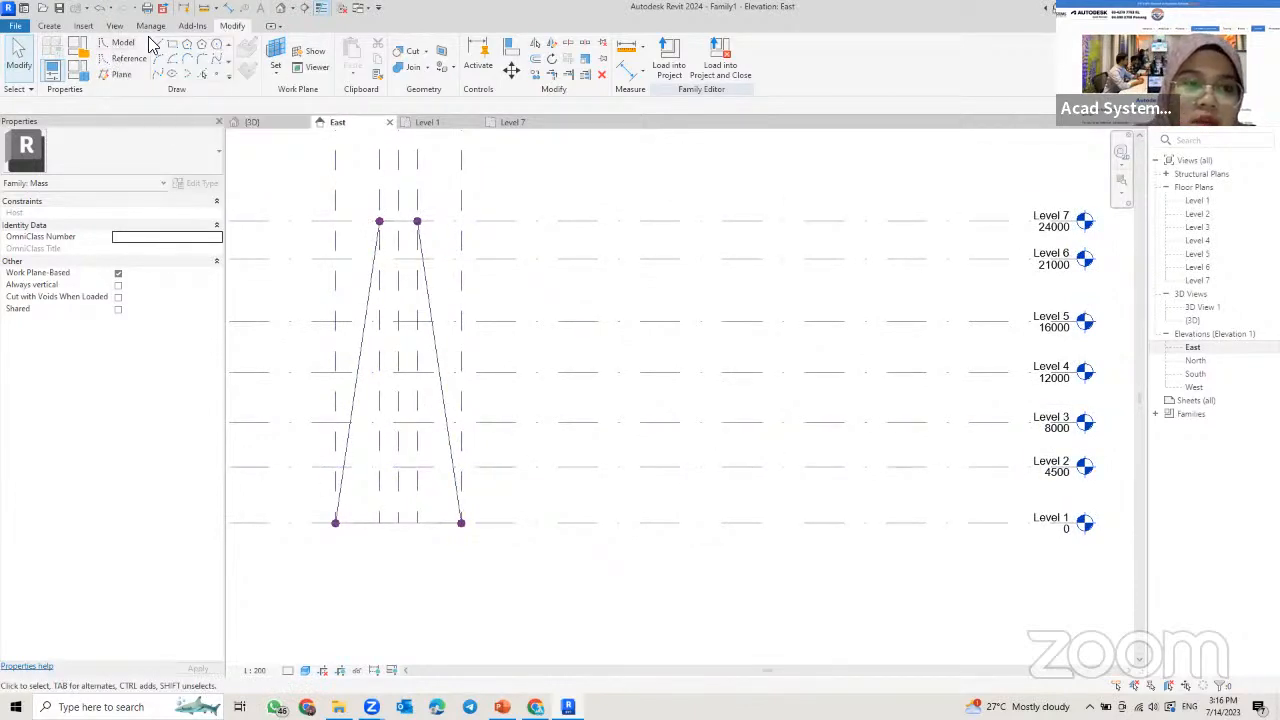
pyautogui.click(113, 50)
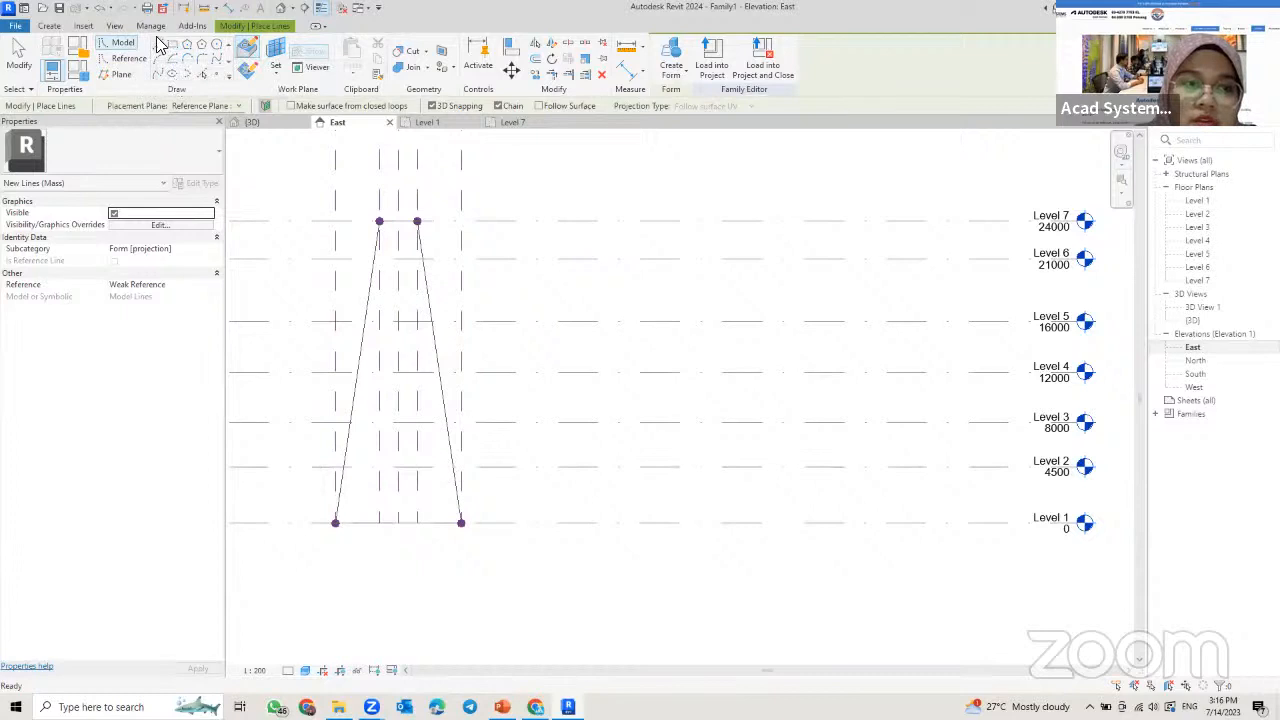
pyautogui.click(157, 45)
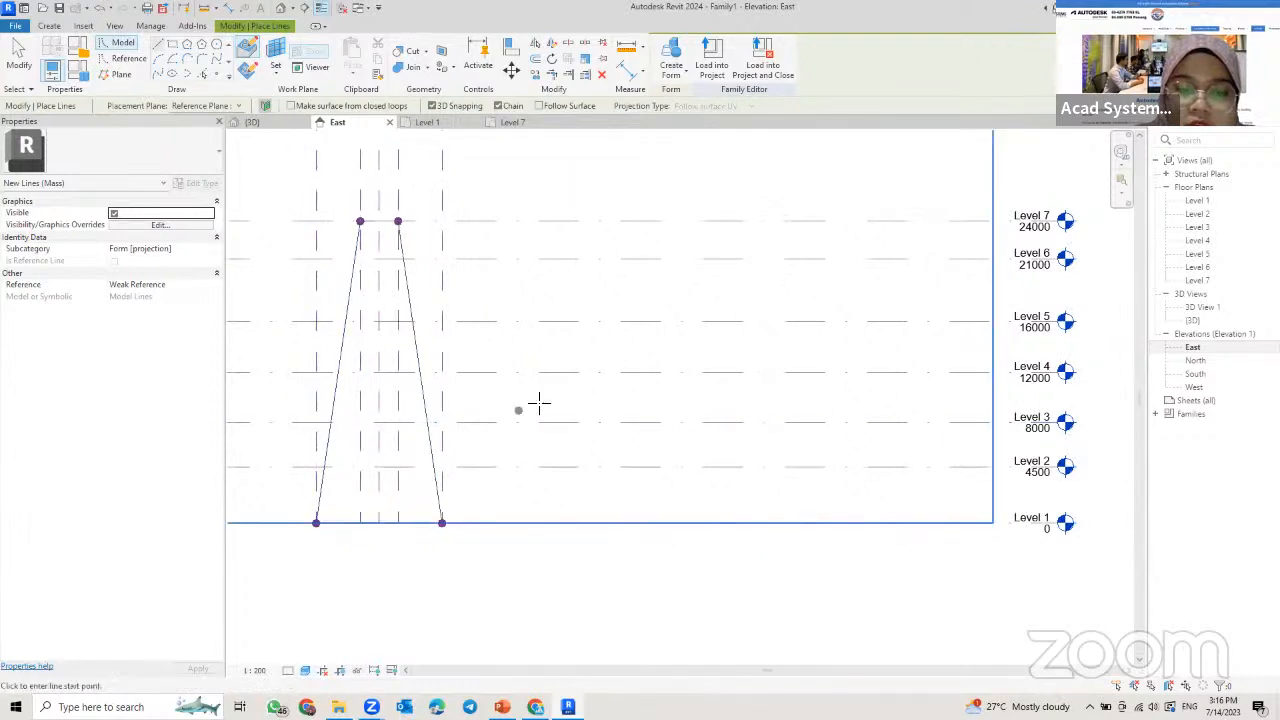
pyautogui.moveTo(539, 404); pyautogui.dragTo(247, 388, button='middle')
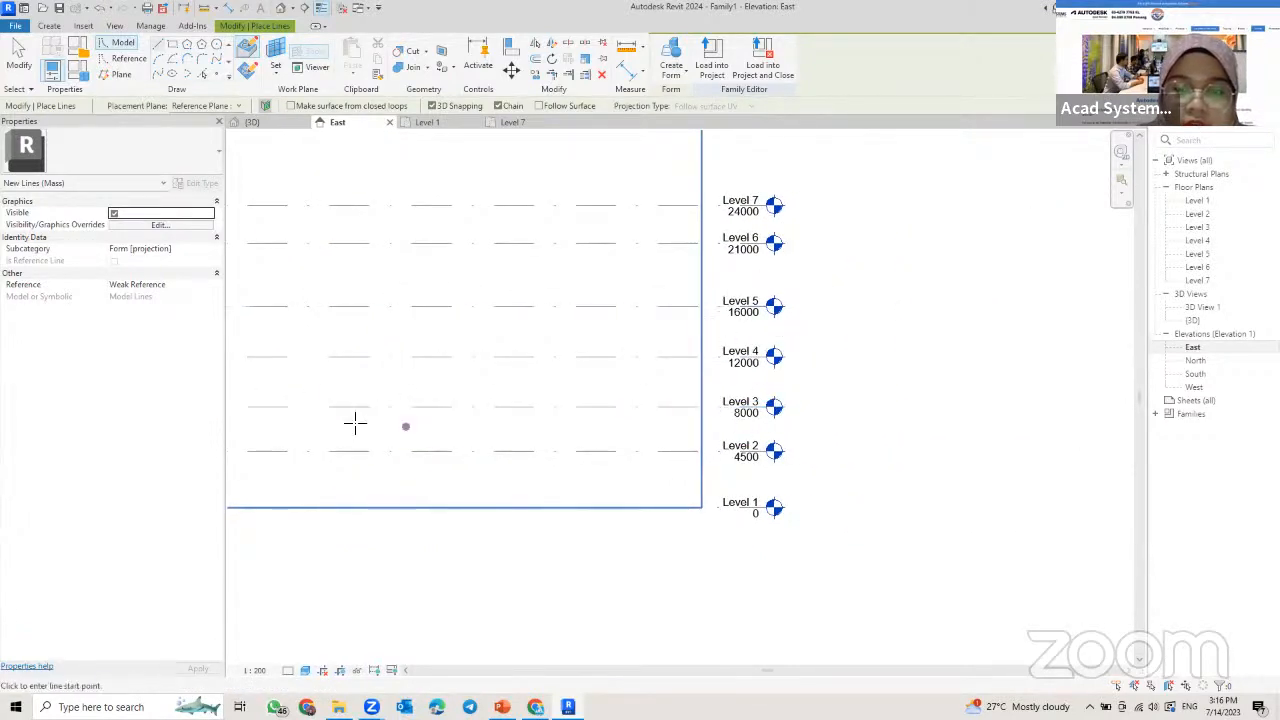
pyautogui.moveTo(256, 396)
pyautogui.mouseDown(button='middle')
pyautogui.moveTo(499, 391)
pyautogui.moveTo(400, 391)
pyautogui.mouseUp(button='middle')
pyautogui.scroll(2, 372, 398)
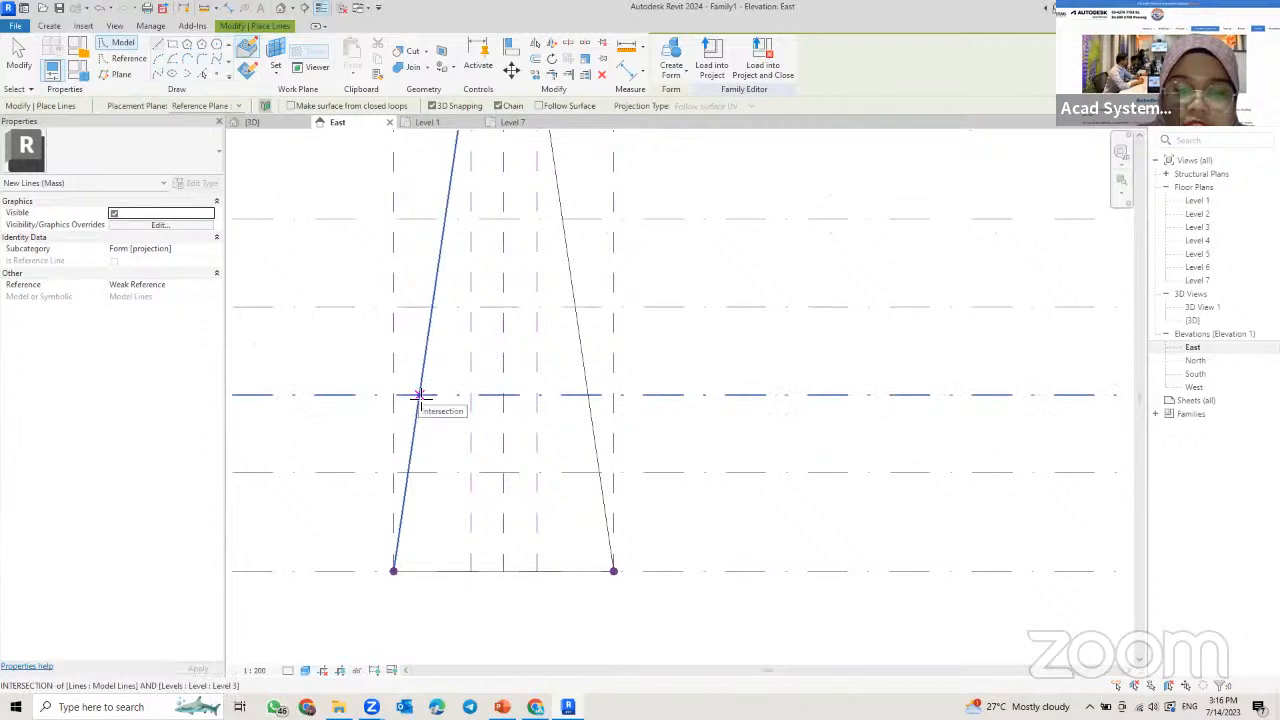
pyautogui.click(421, 398)
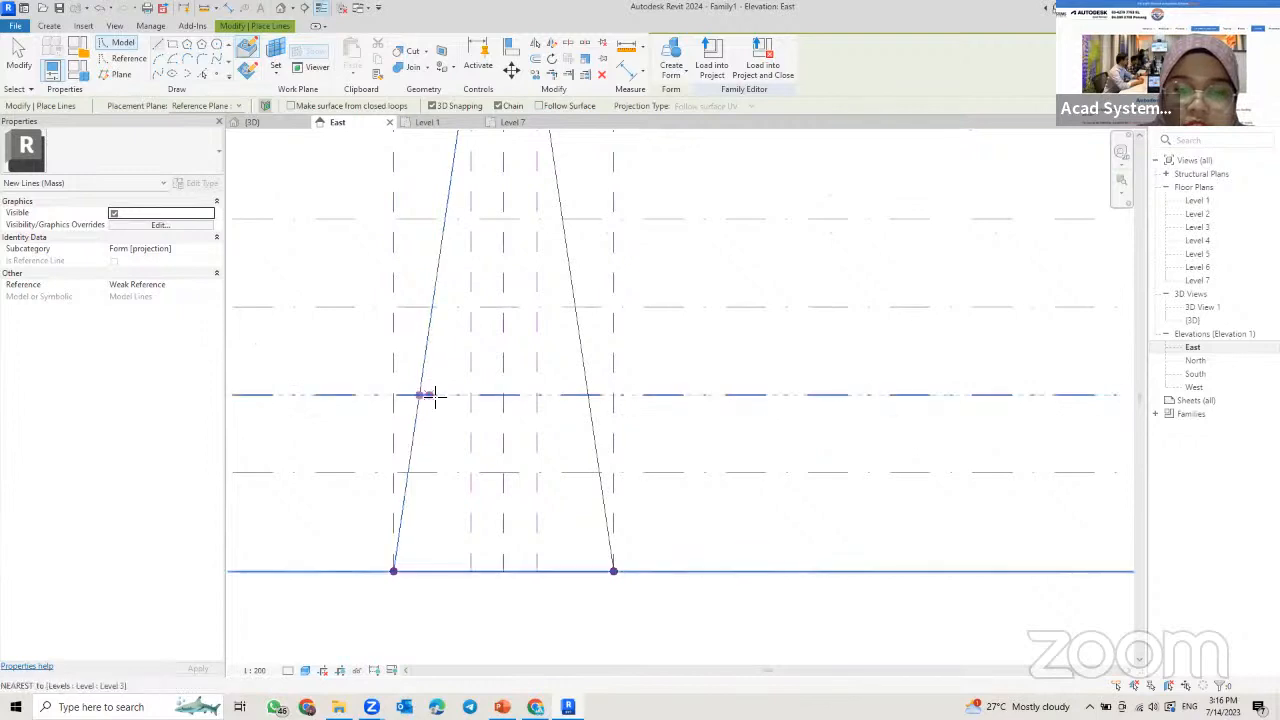
pyautogui.click(588, 395)
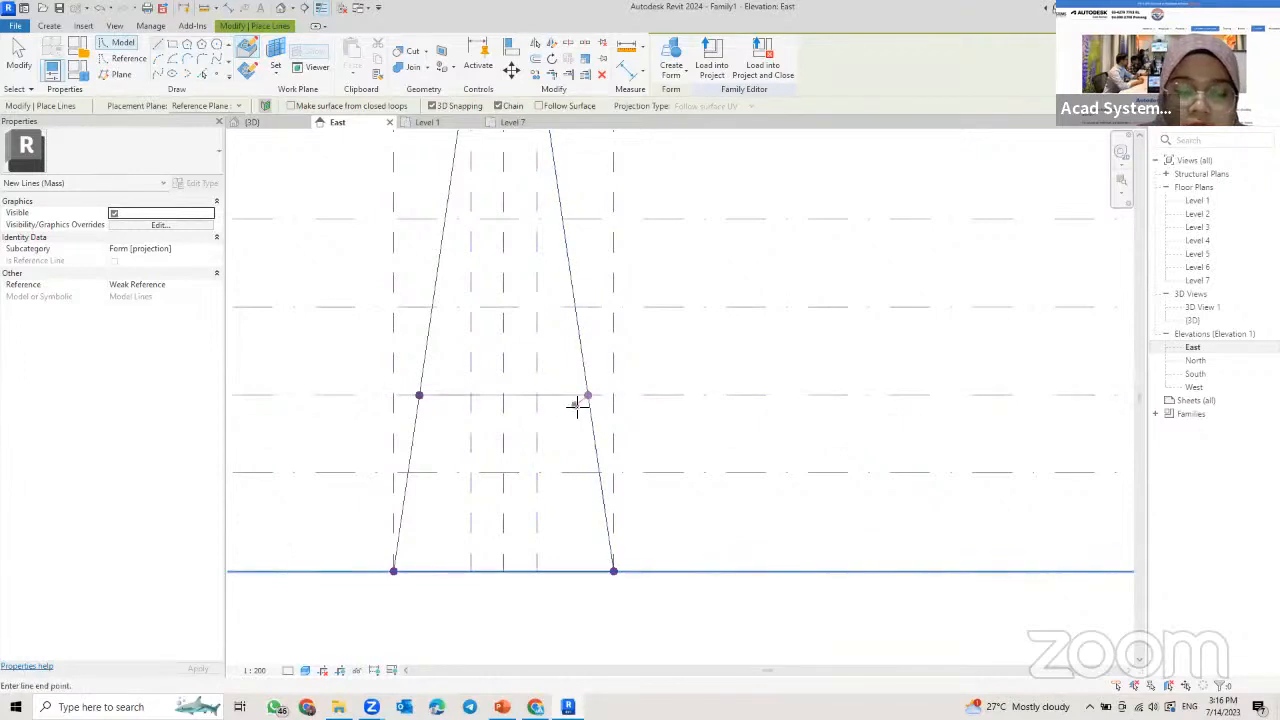
pyautogui.press('Escape')
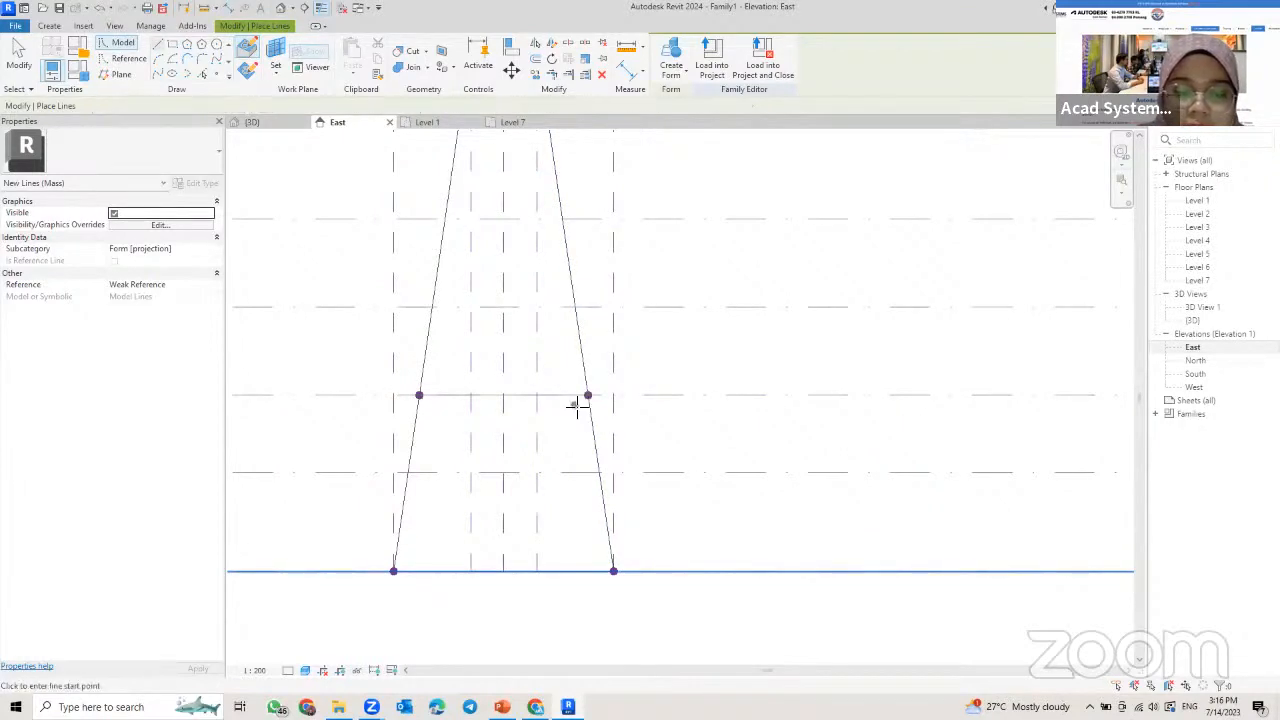
# - Draw a second horizontal model line along Level 5 between the two sloping edges and end the line command
pyautogui.moveTo(485, 277); pyautogui.dragTo(486, 383, button='middle')
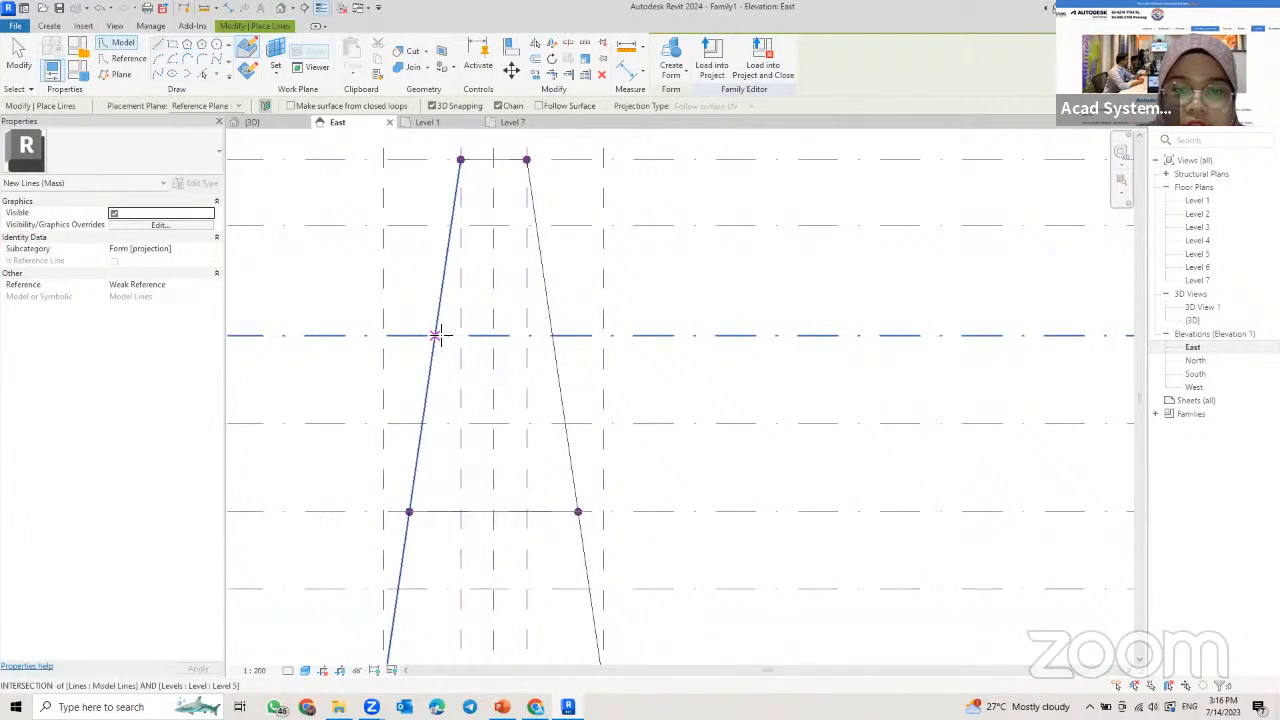
pyautogui.click(435, 335)
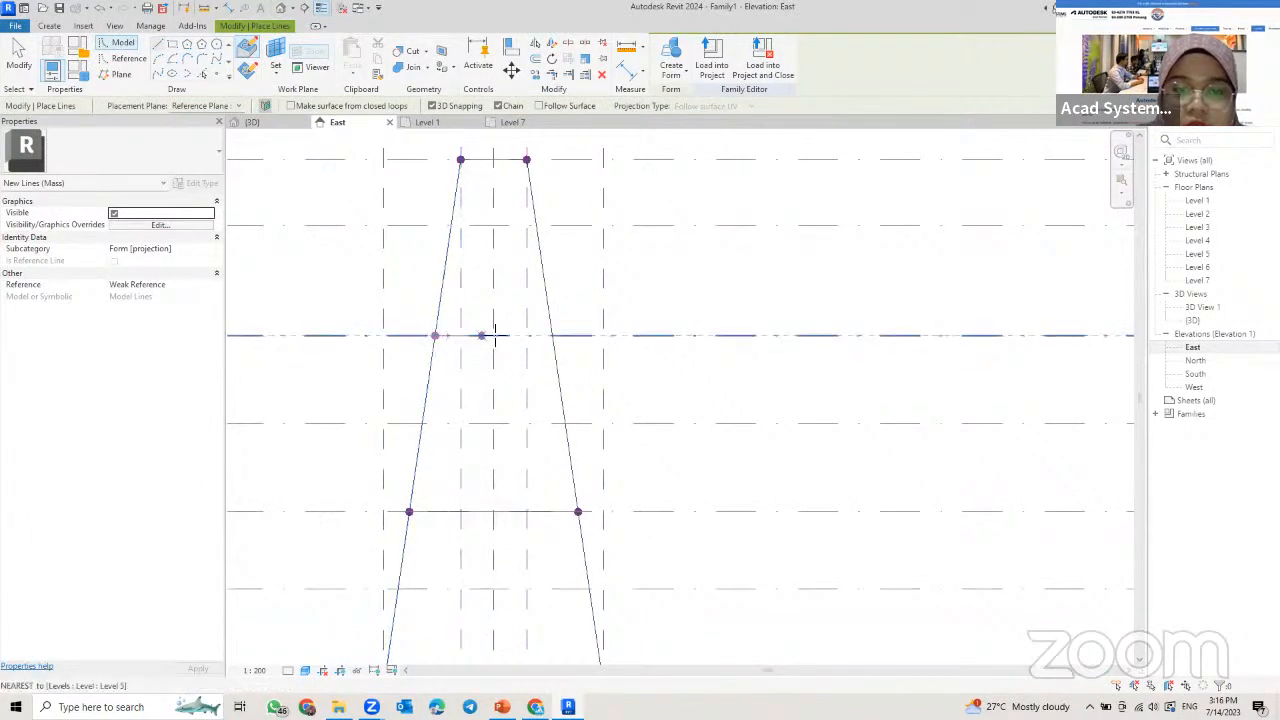
pyautogui.click(553, 335)
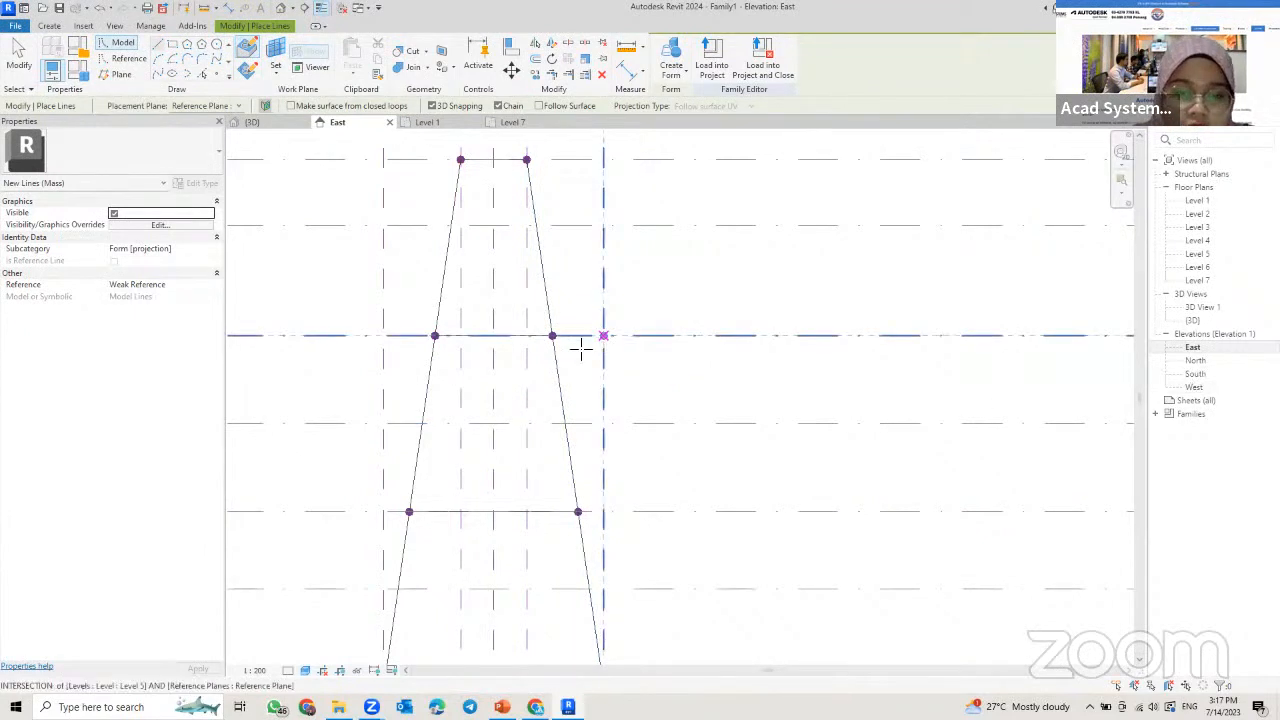
pyautogui.press('Escape')
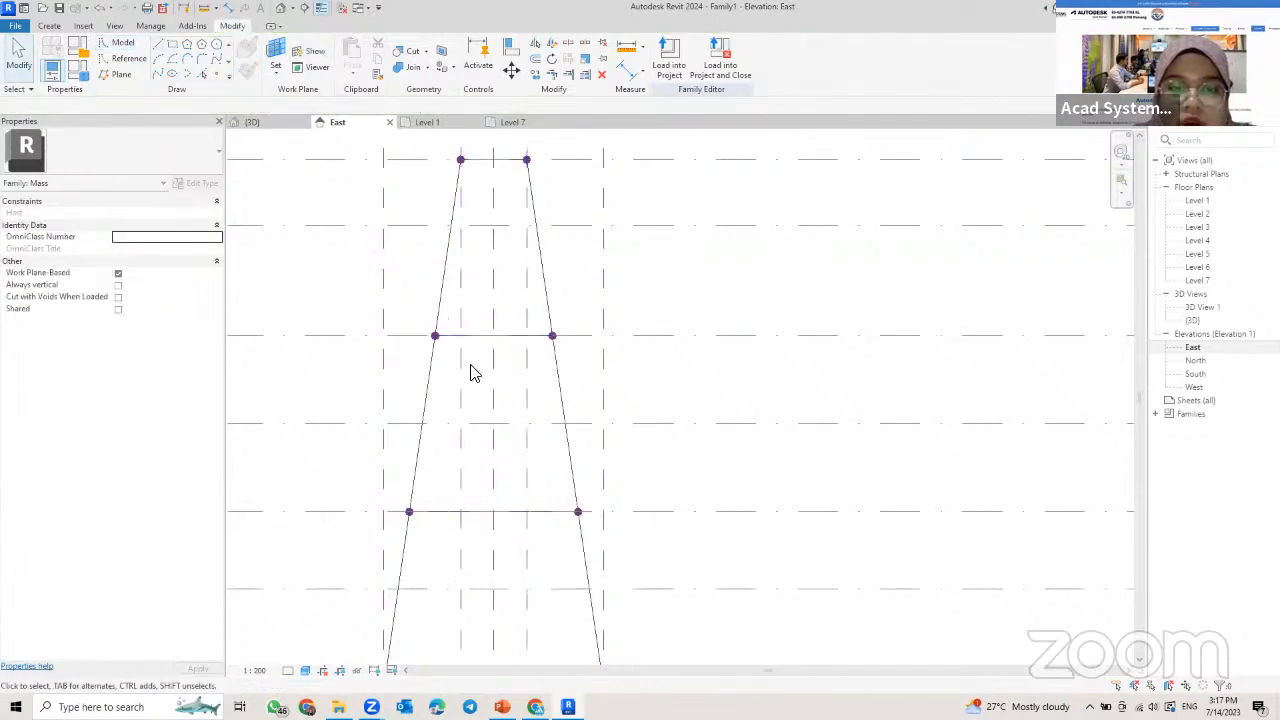
# - Mirror a copy of the Level 3 and Level 5 lines in the Level 1 floor plan about a drawn diagonal axis through the tower's northeast corner
pyautogui.click(550, 526)
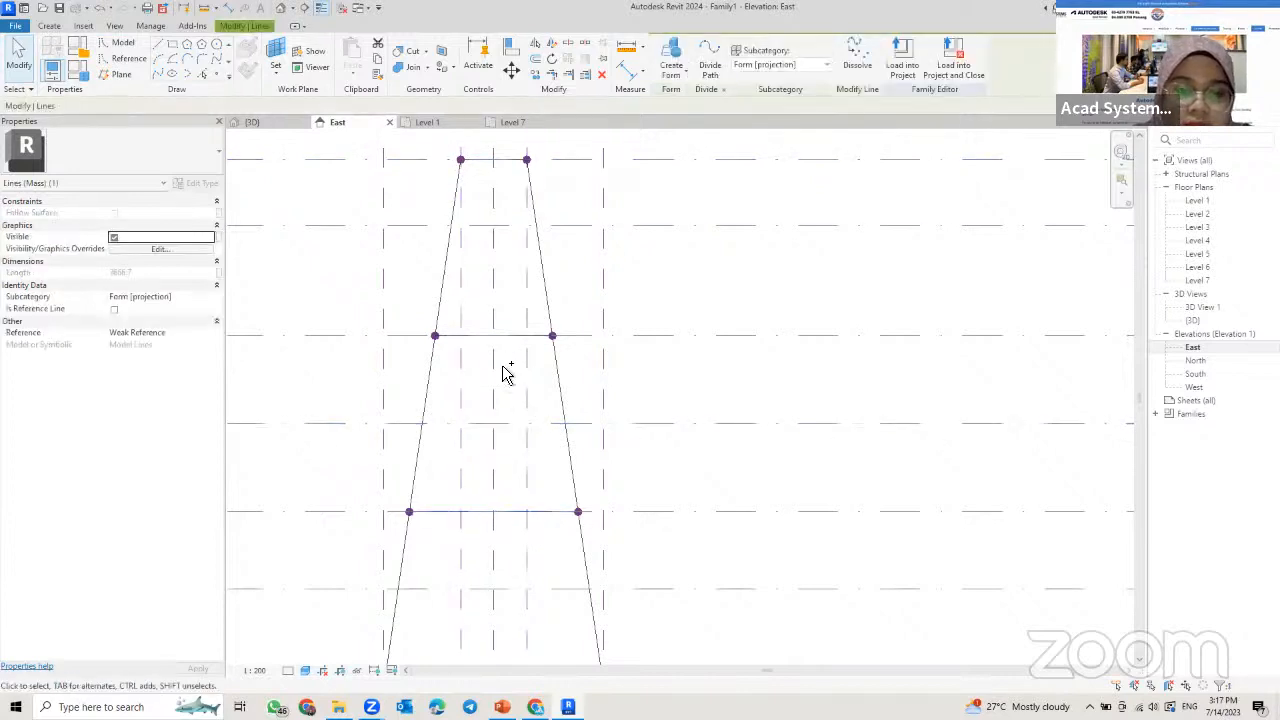
pyautogui.click(515, 518)
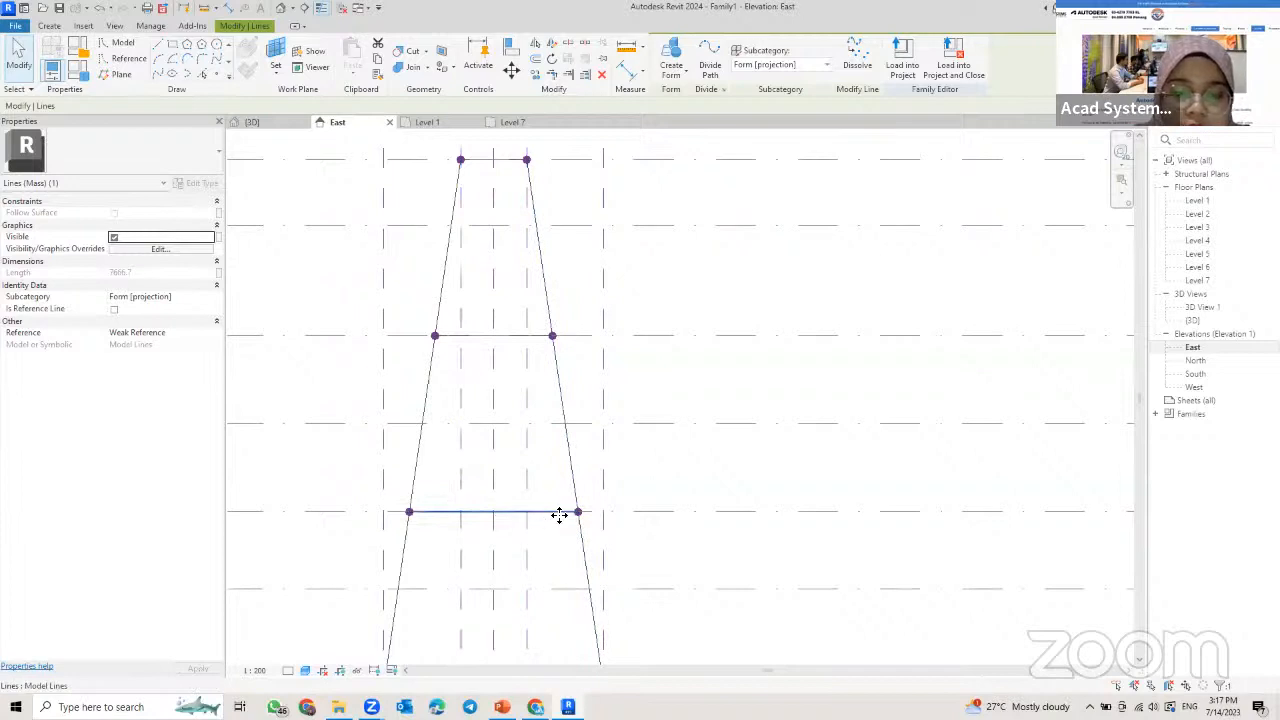
pyautogui.click(530, 338)
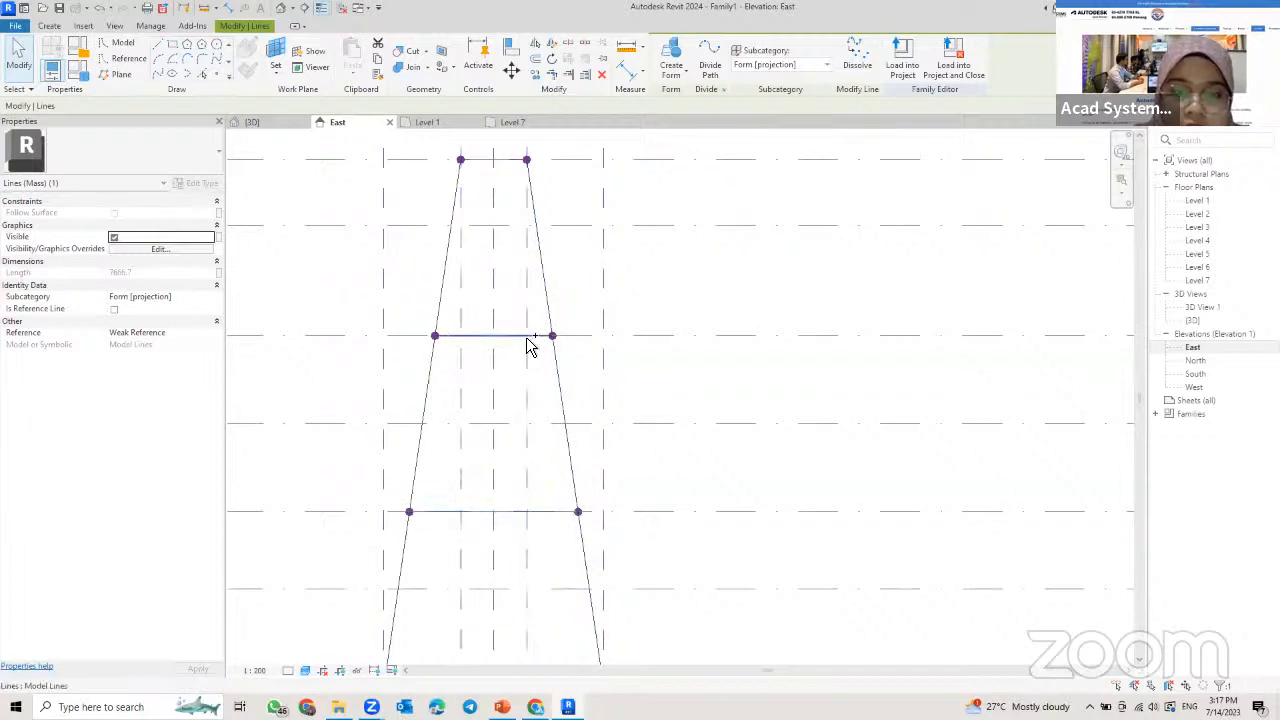
pyautogui.click(430, 124)
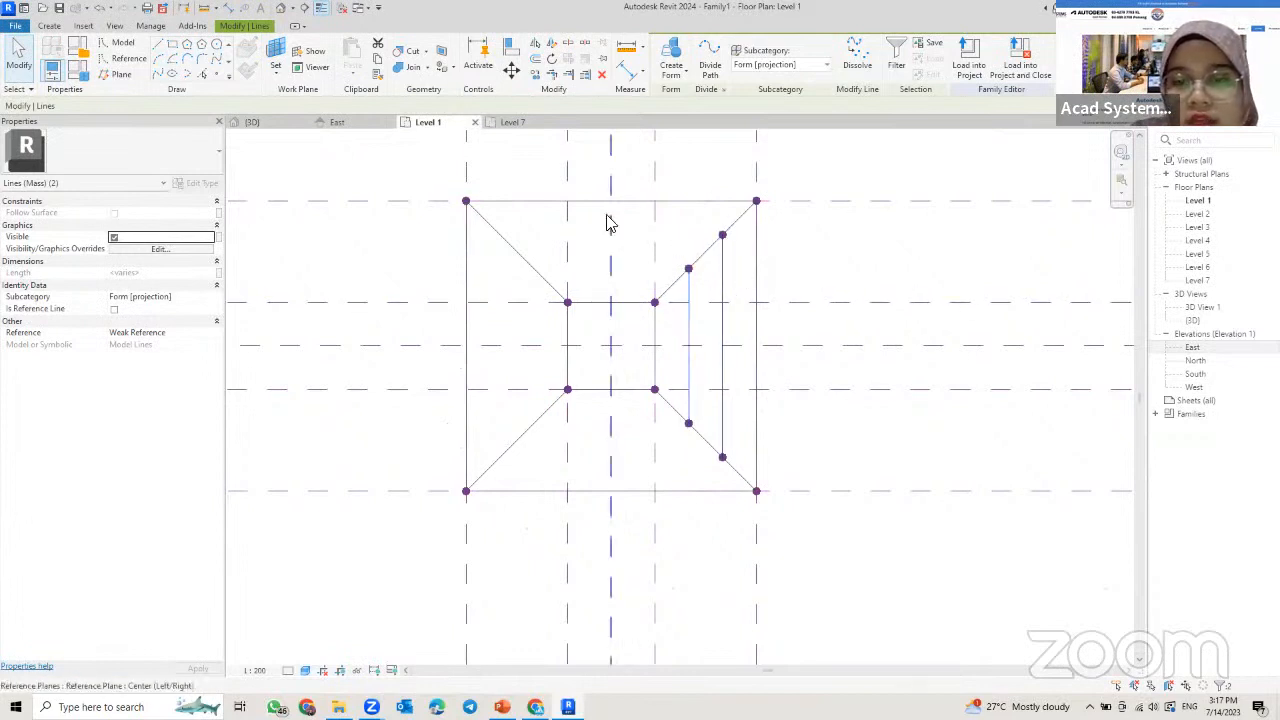
pyautogui.moveTo(668, 209); pyautogui.dragTo(645, 289, button='middle')
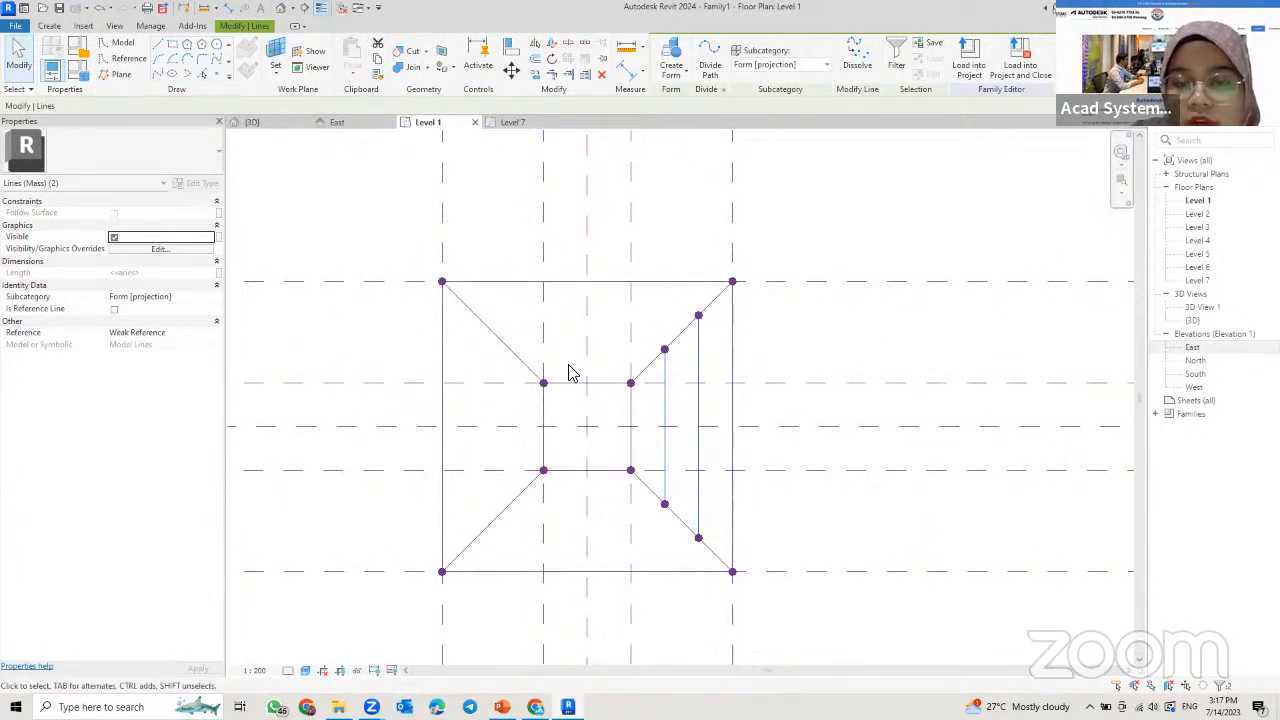
pyautogui.click(548, 52)
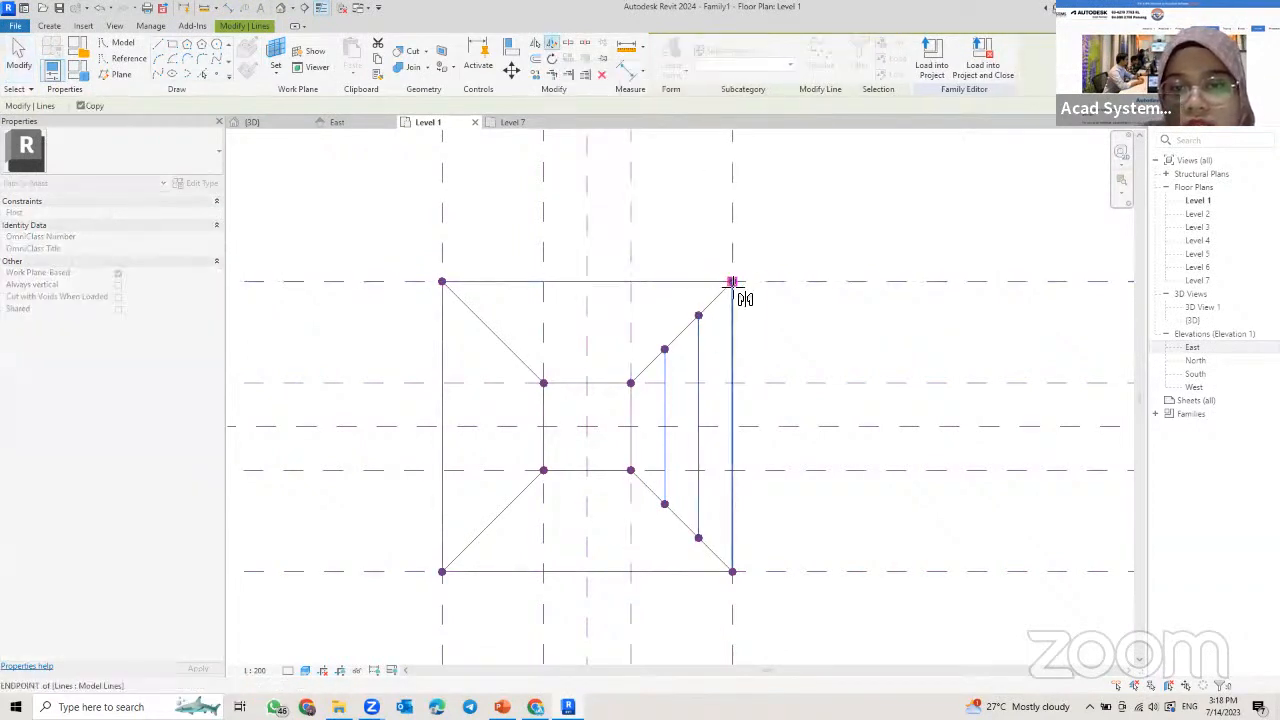
pyautogui.click(732, 281)
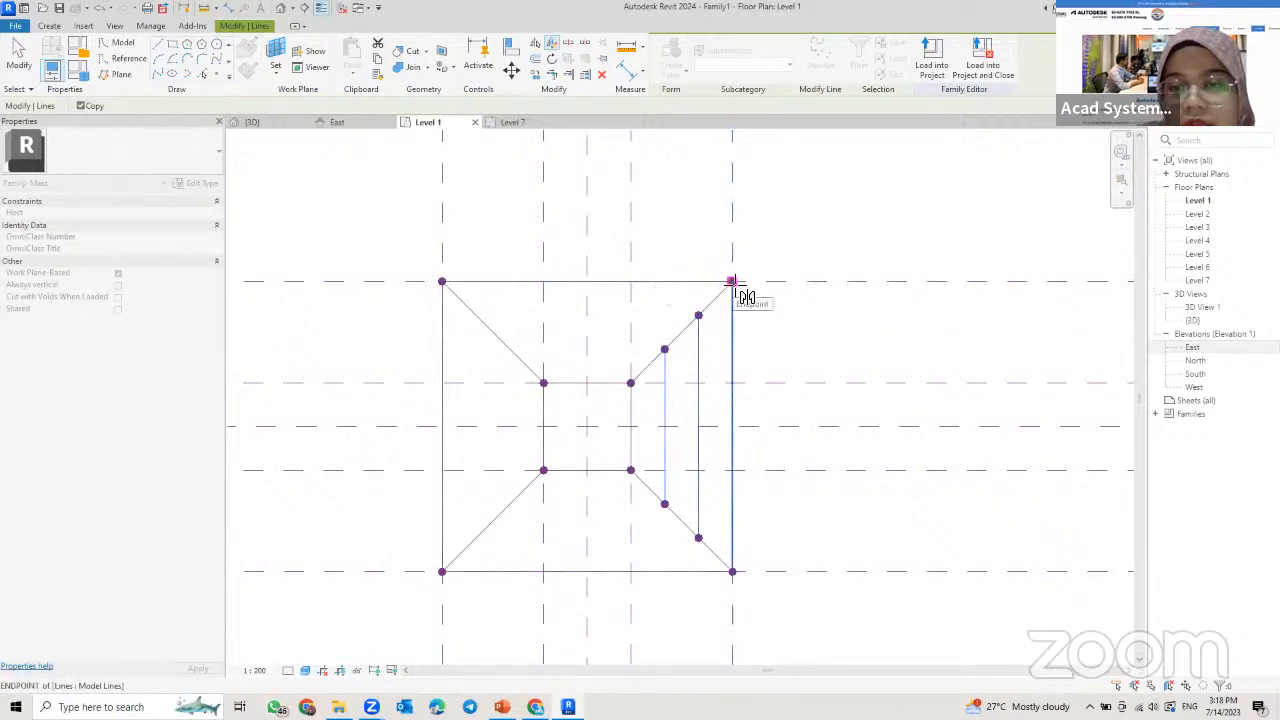
pyautogui.click(732, 281)
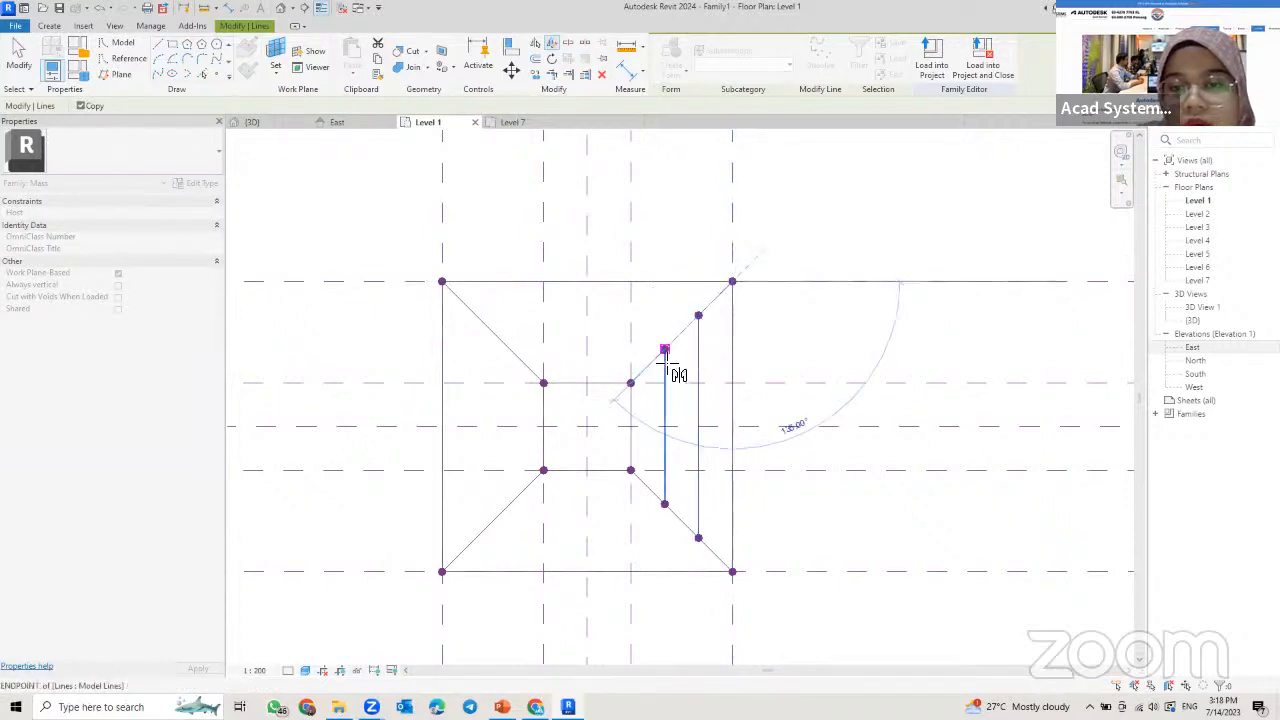
pyautogui.click(635, 387)
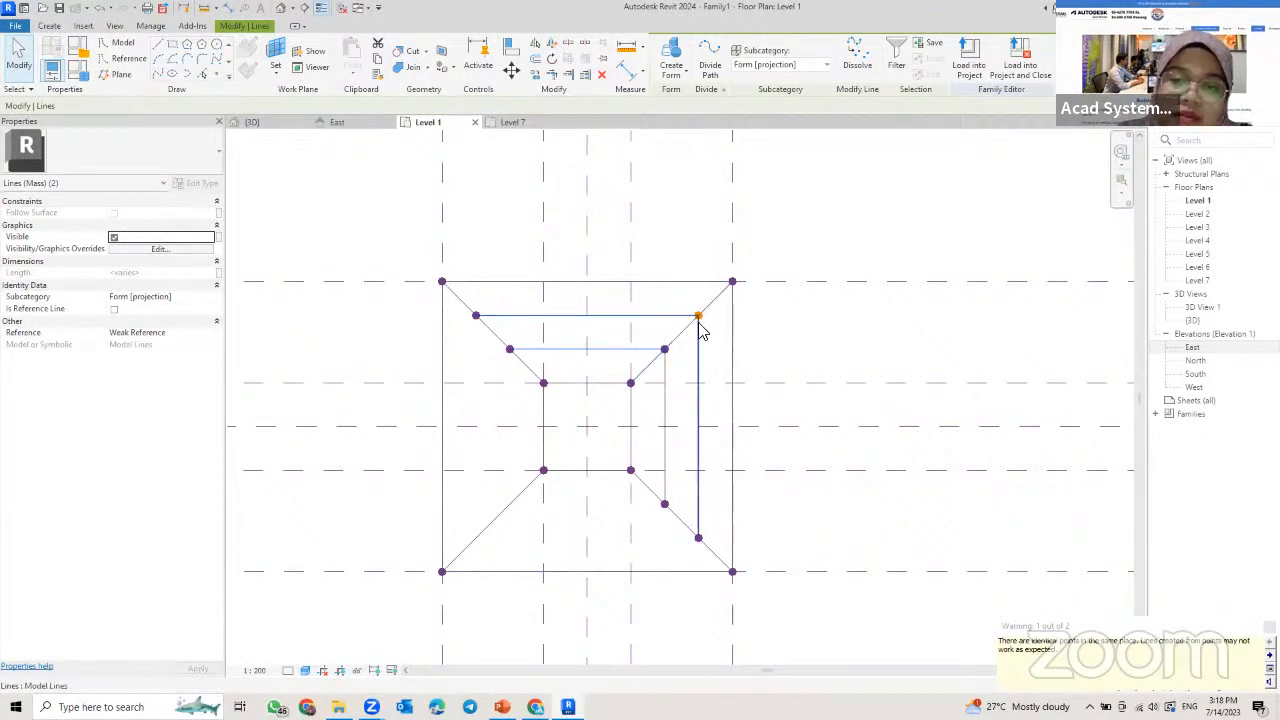
pyautogui.click(716, 385)
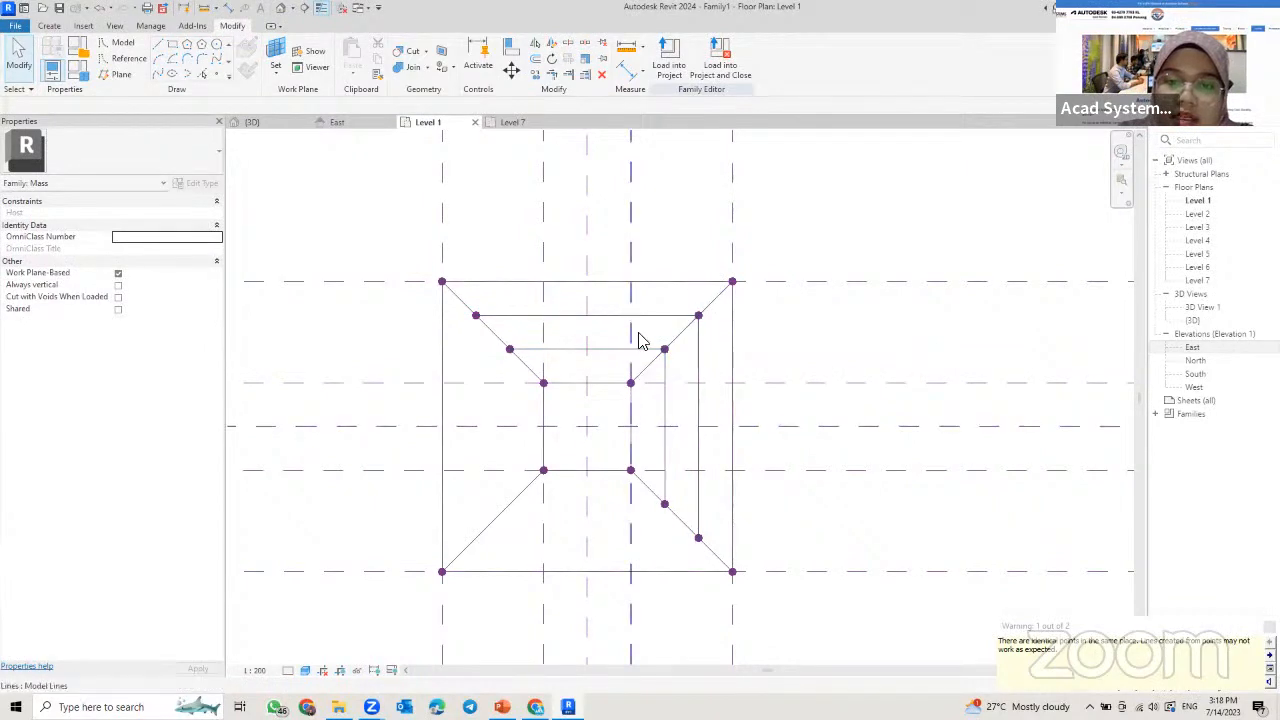
# - Examine the mirrored horizontal lines on the adjacent face of the tower in the 3D view
pyautogui.click(252, 122)
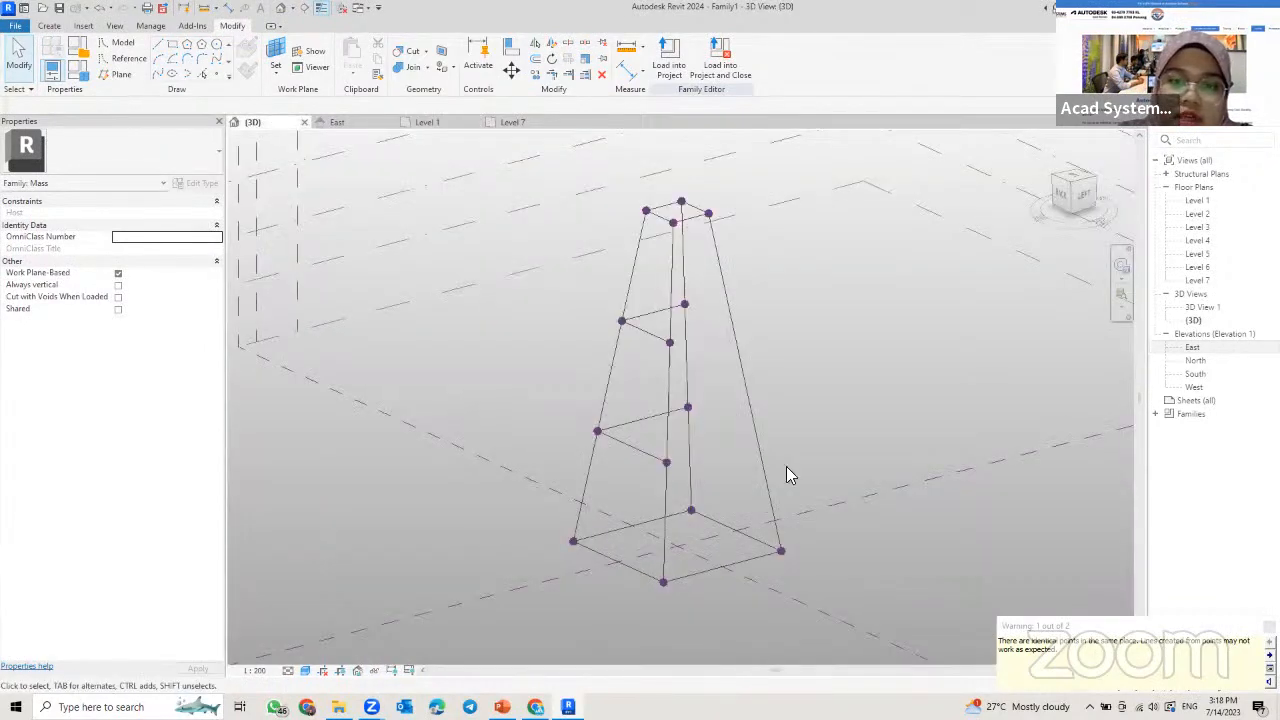
pyautogui.keyDown('shift'); pyautogui.moveTo(803, 446); pyautogui.dragTo(700, 460, button='middle'); pyautogui.keyUp('shift')
pyautogui.keyDown('shift'); pyautogui.moveTo(723, 380); pyautogui.dragTo(669, 380, button='middle'); pyautogui.keyUp('shift')
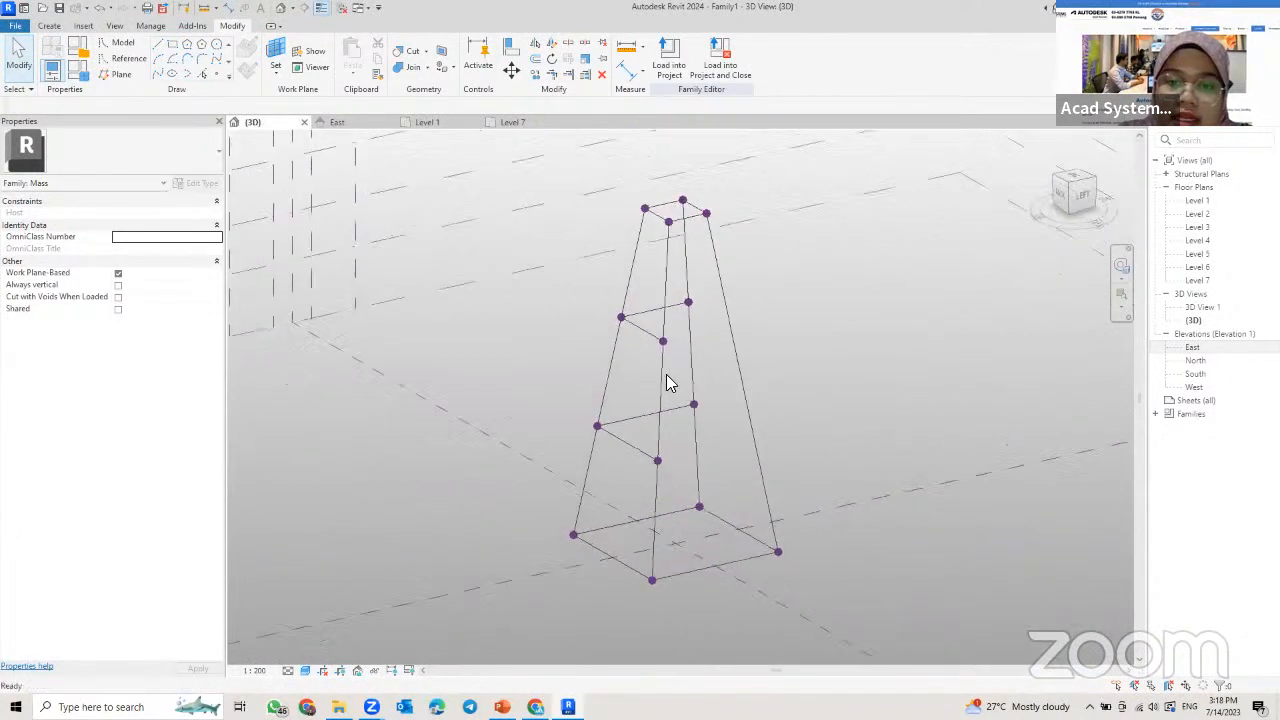
pyautogui.scroll(2, 663, 422)
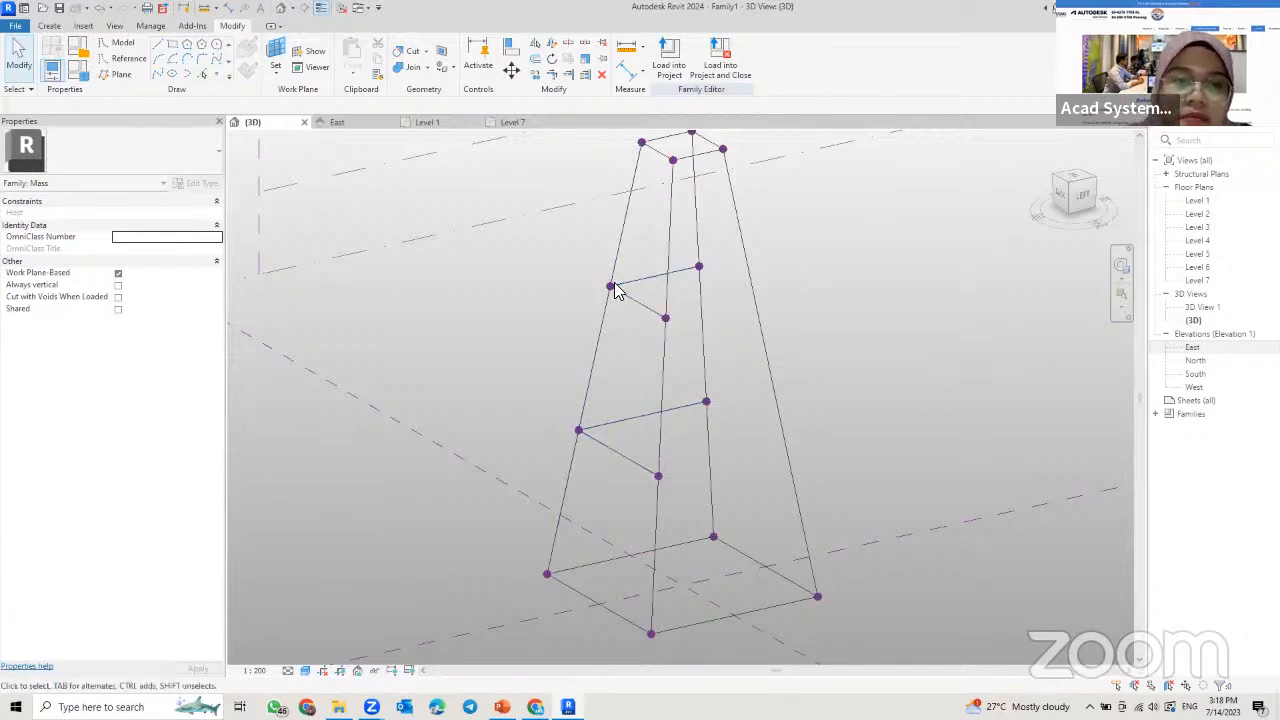
# - In the Level 1 floor plan, mirror a copy of the east face's Level 3 and Level 5 lines about a diagonal through the southeast corner
pyautogui.click(427, 123)
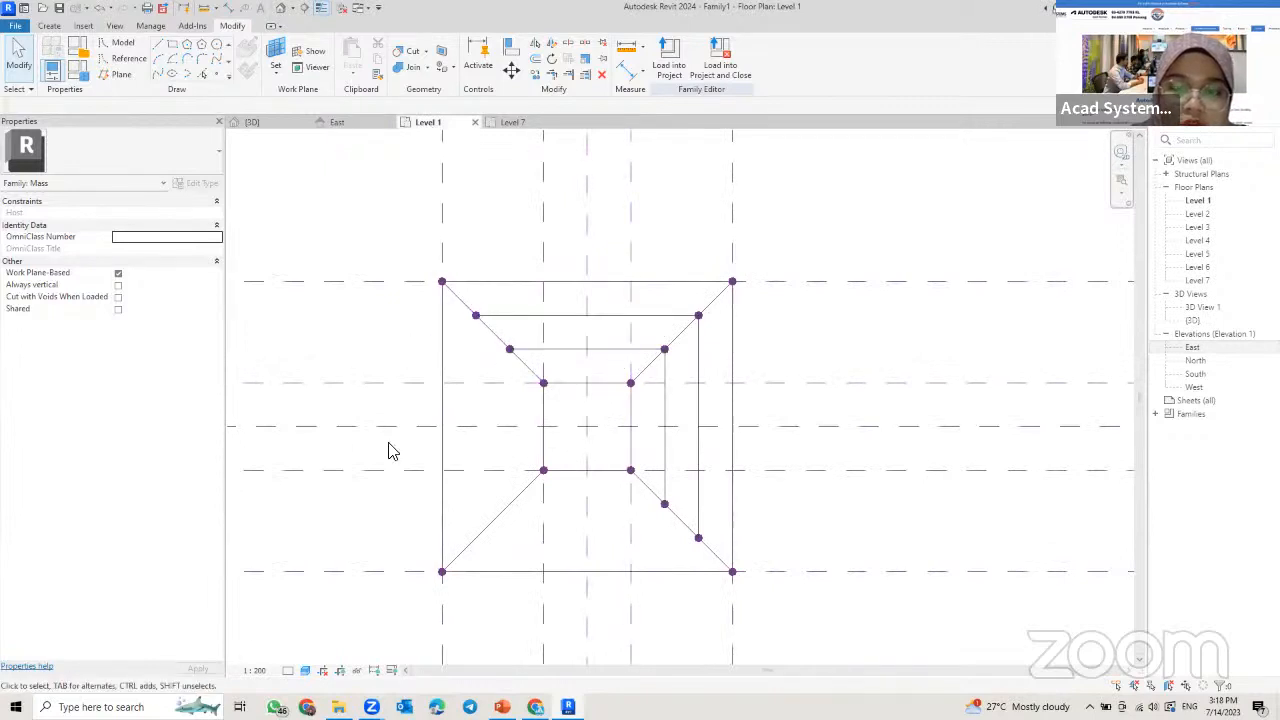
pyautogui.scroll(-2, 449, 369)
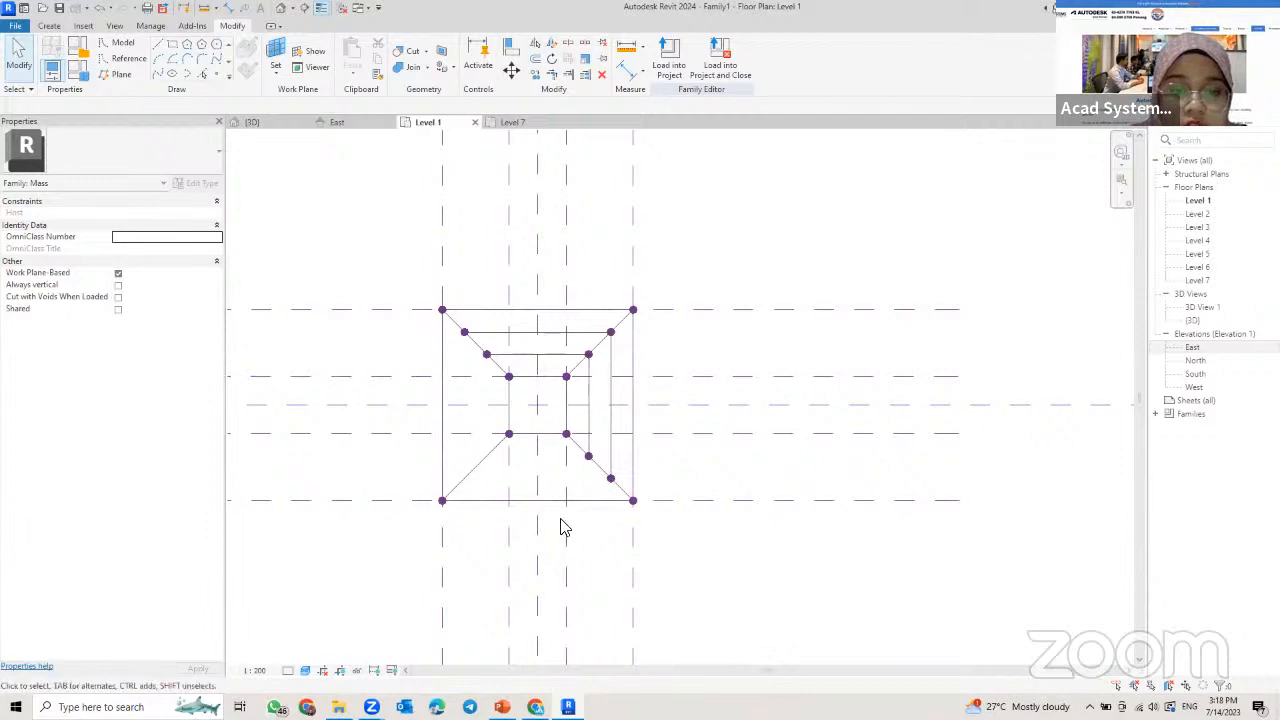
pyautogui.scroll(2, 572, 380)
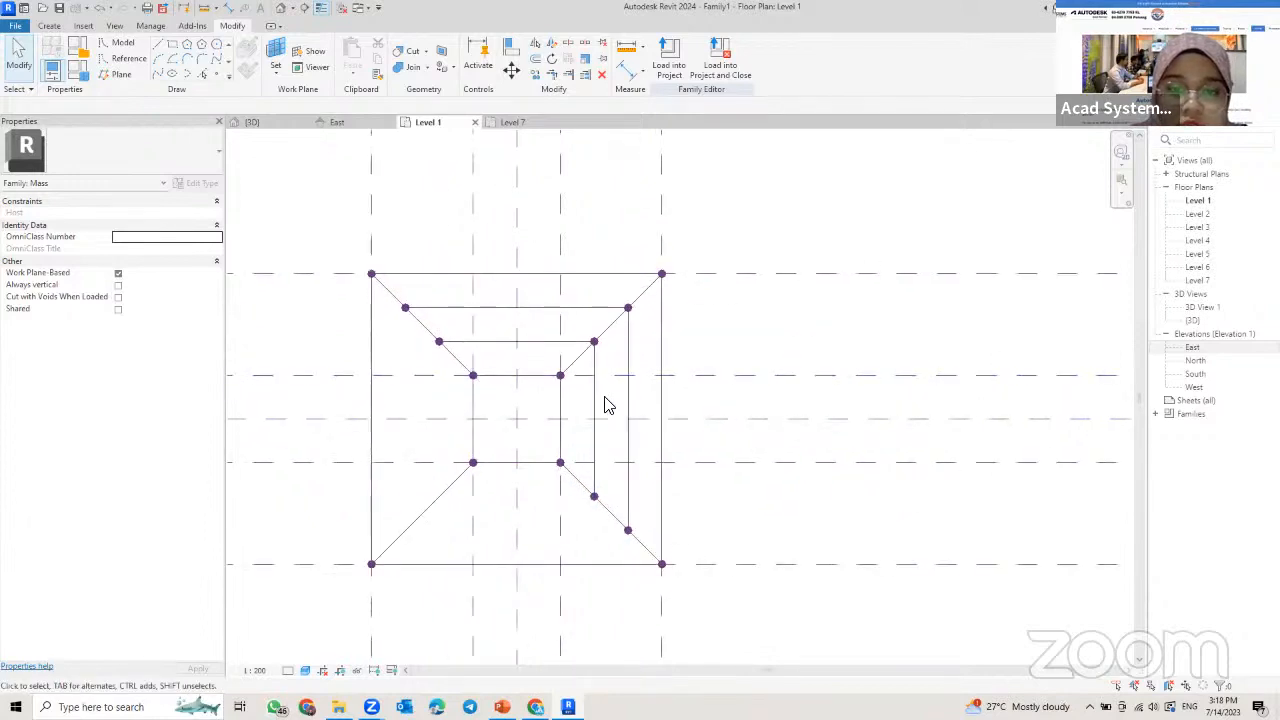
pyautogui.click(628, 408)
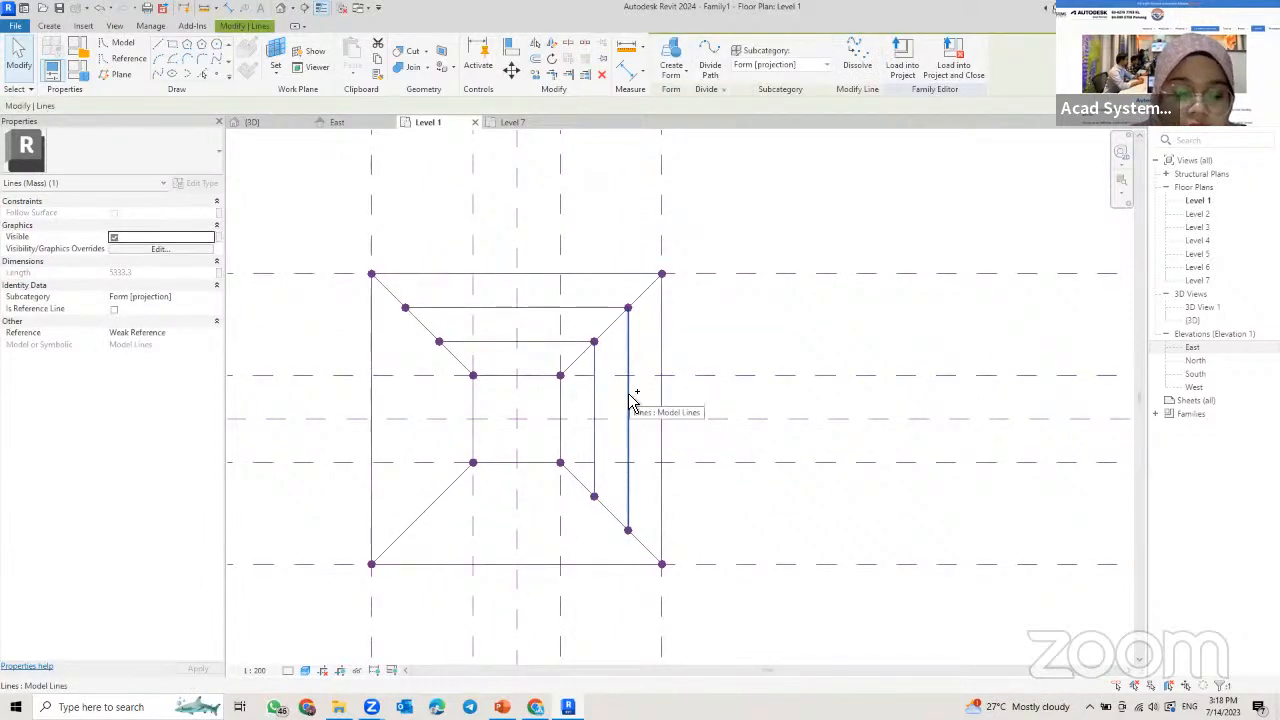
pyautogui.keyDown('ctrl'); pyautogui.click(631, 396); pyautogui.keyUp('ctrl')
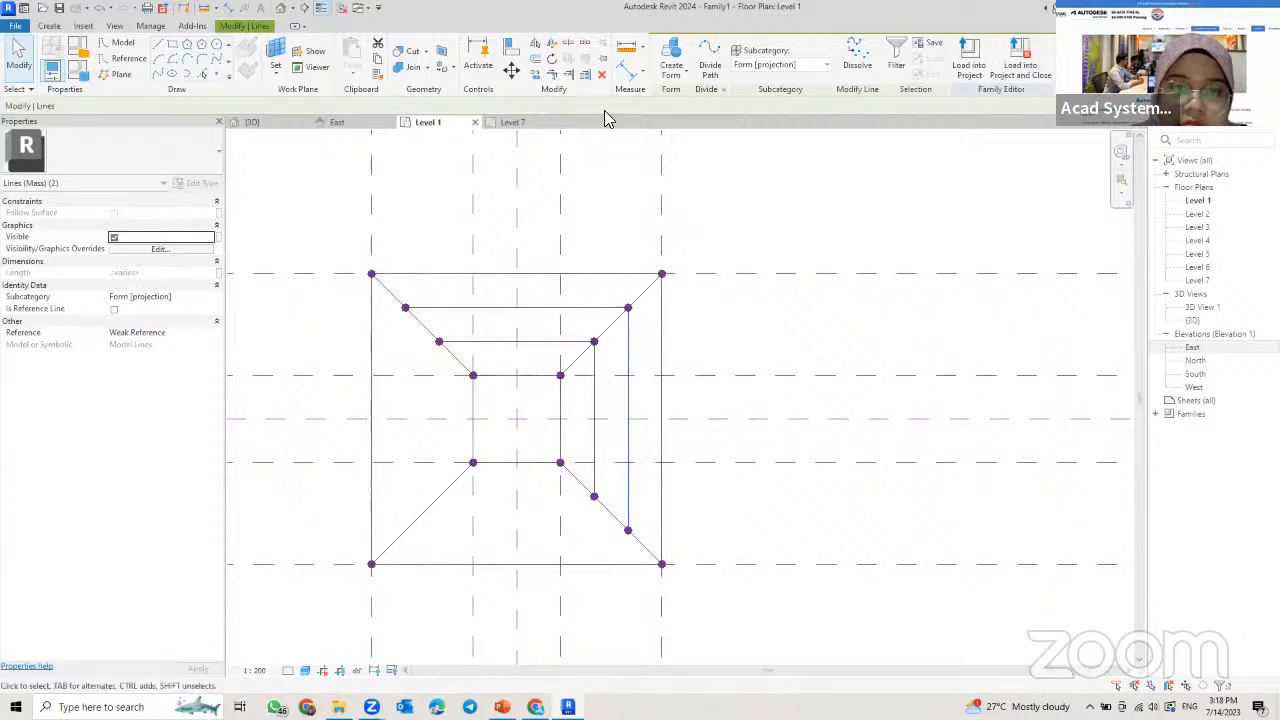
pyautogui.click(549, 45)
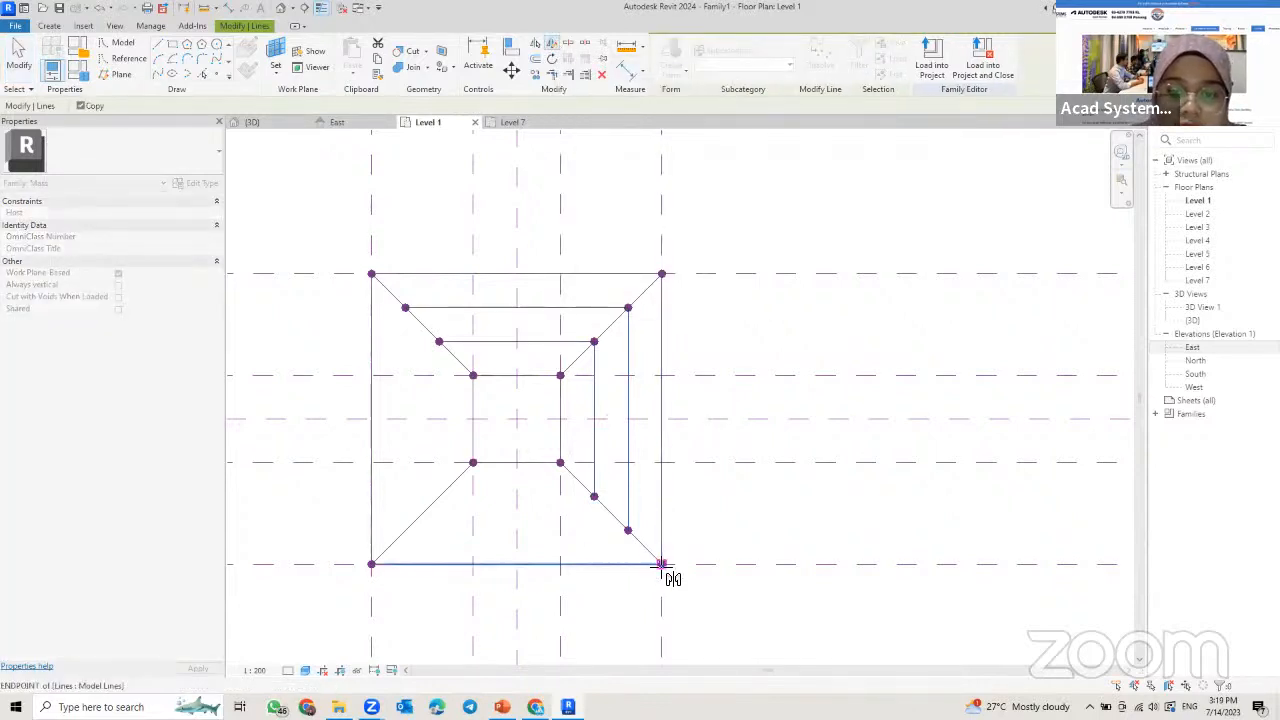
pyautogui.click(661, 564)
pyautogui.click(560, 462)
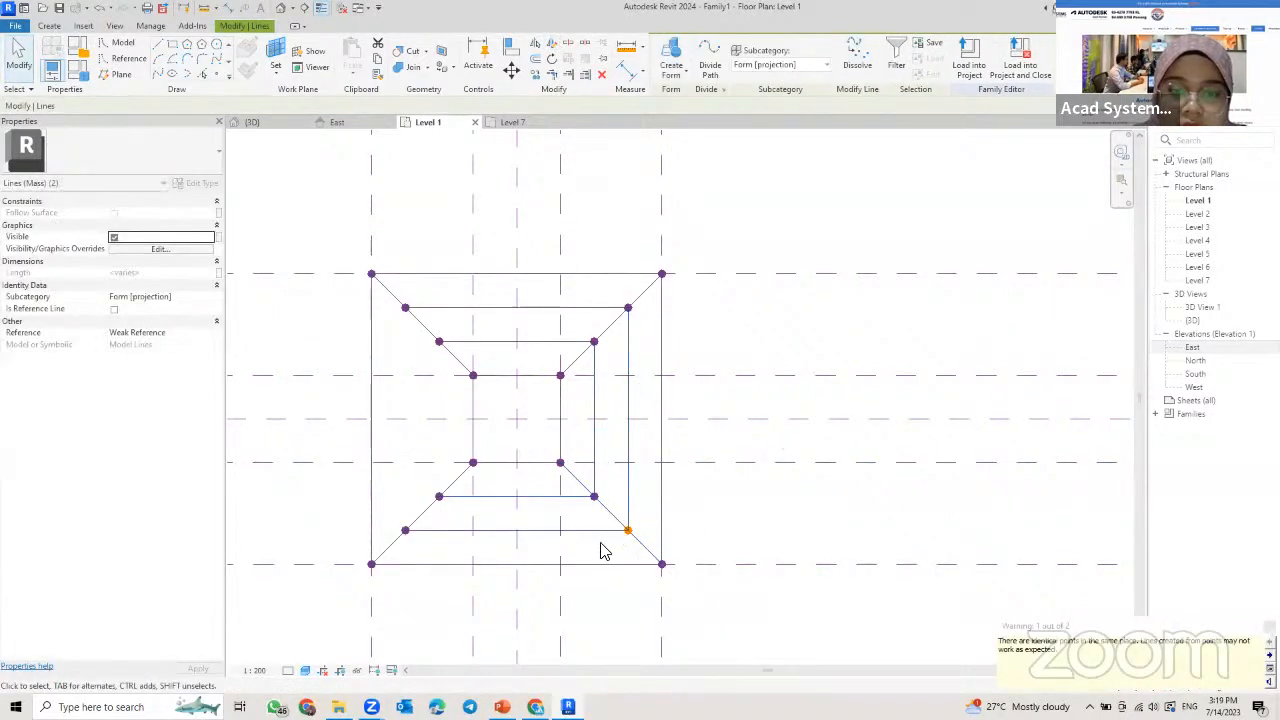
pyautogui.press('Escape')
# - Mirror a copy of the two south-side horizontal lines about a diagonal axis through the tower's southwest corner
pyautogui.click(533, 533)
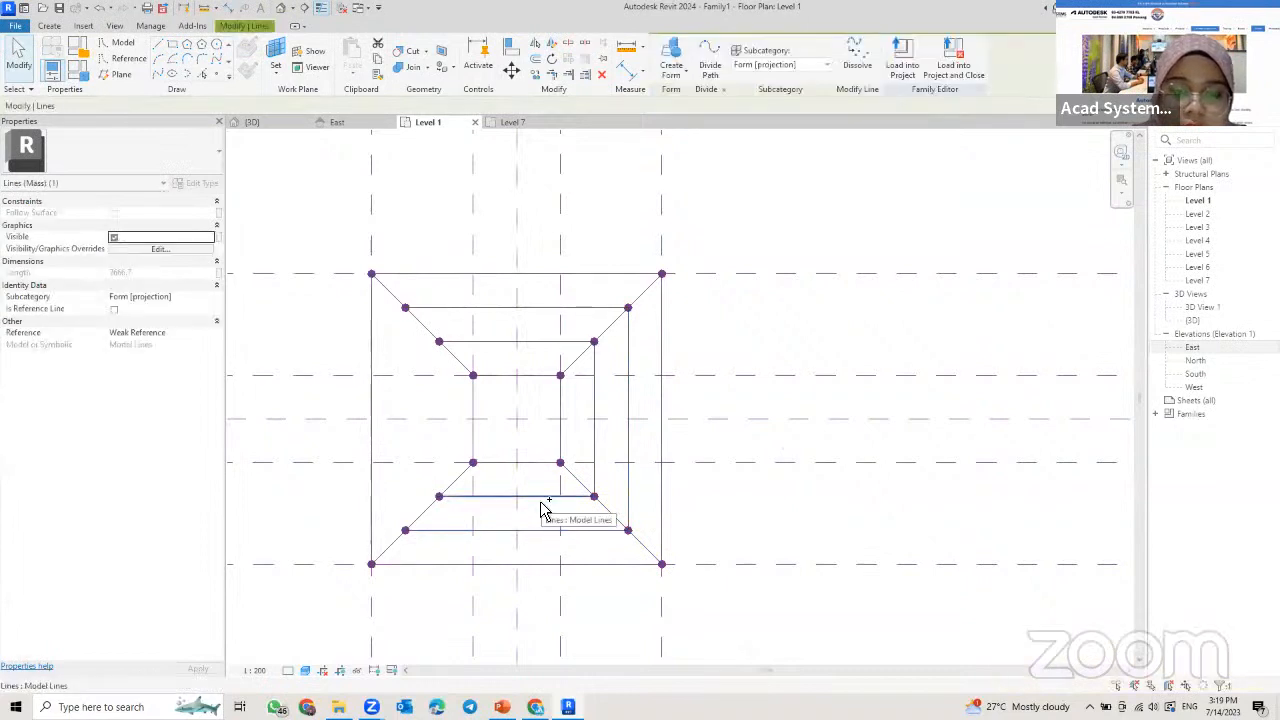
pyautogui.keyDown('ctrl'); pyautogui.click(544, 510); pyautogui.keyUp('ctrl')
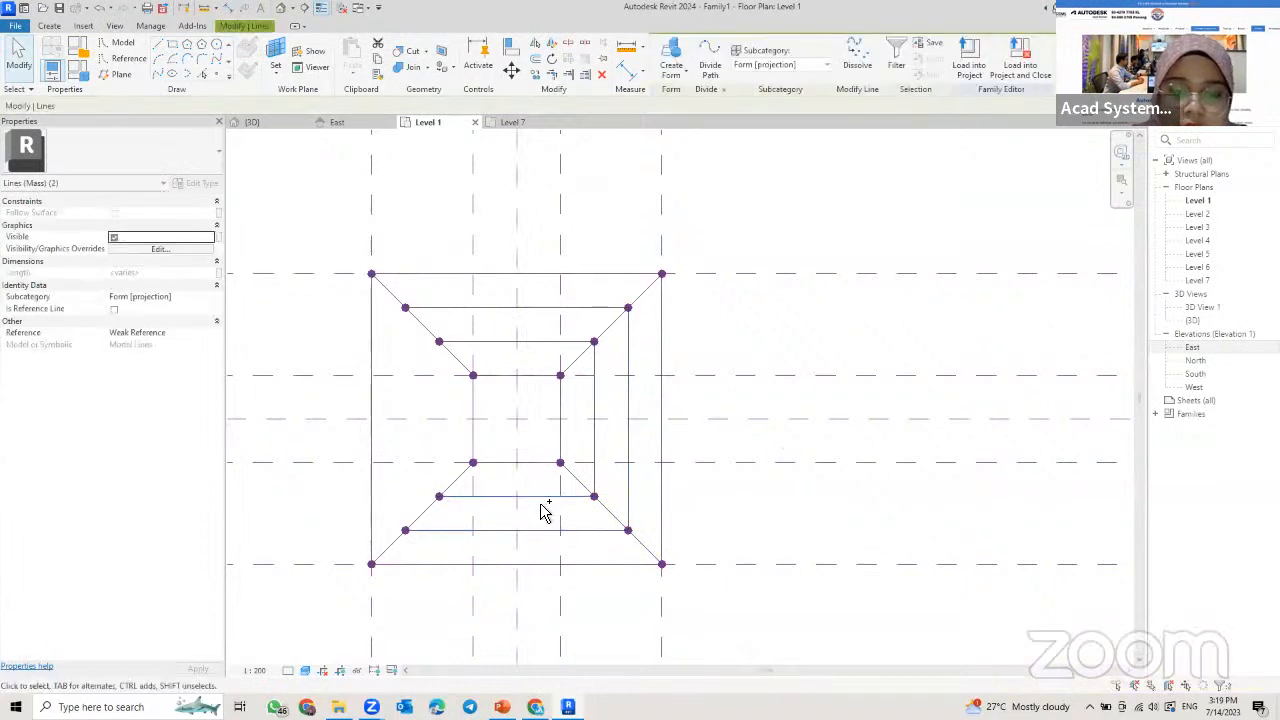
pyautogui.click(555, 49)
pyautogui.click(472, 463)
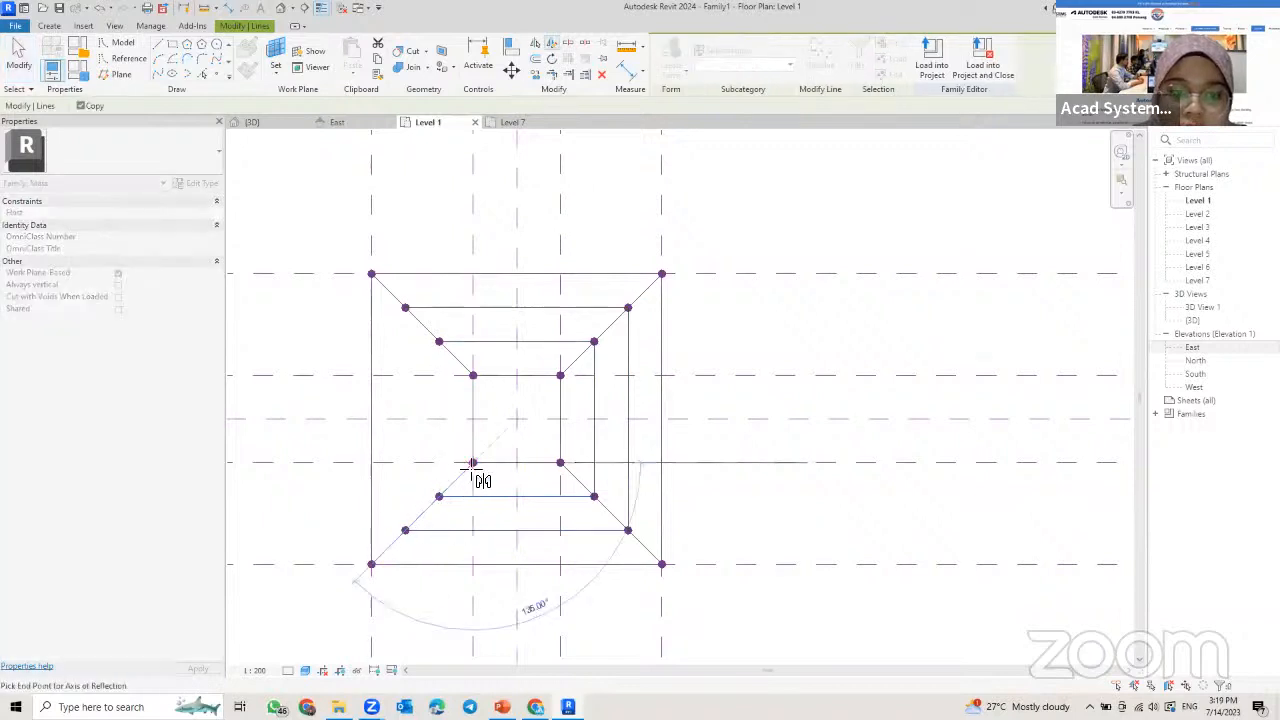
pyautogui.click(371, 565)
pyautogui.press('Escape')
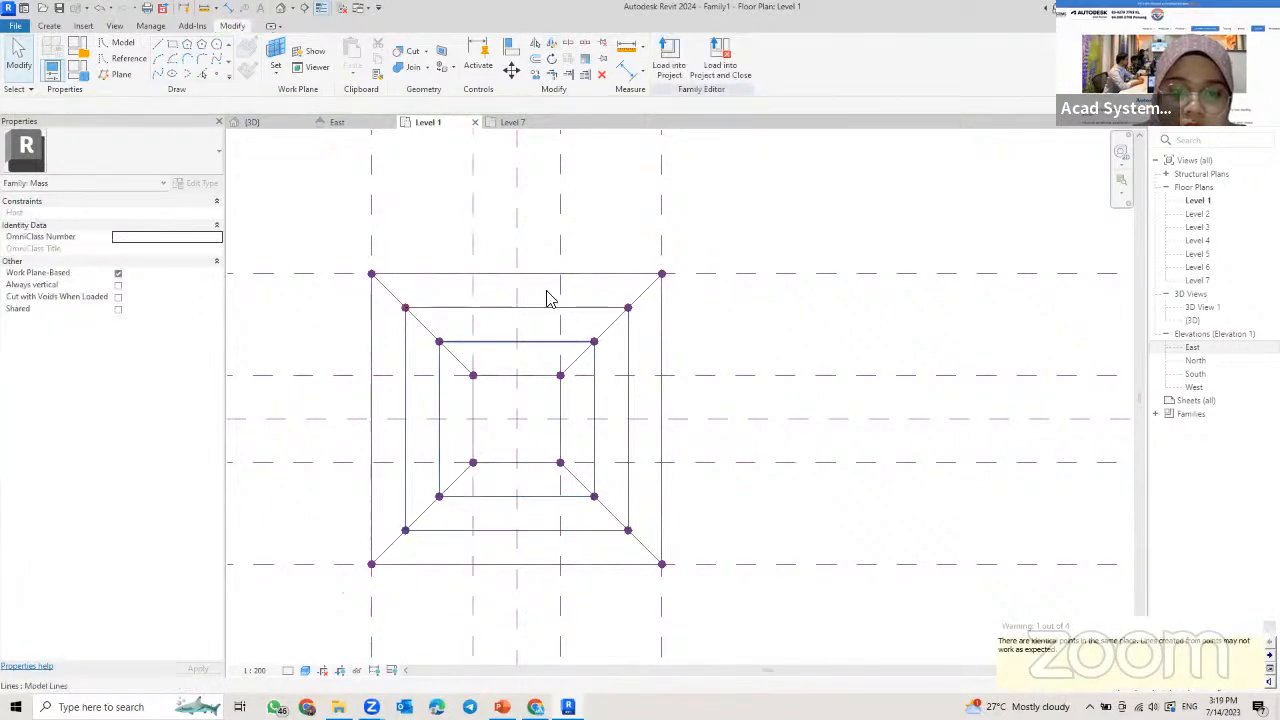
# - Examine the horizontal lines around all four faces of the tower in the 3D view
pyautogui.scroll(-1, 503, 497)
pyautogui.click(258, 124)
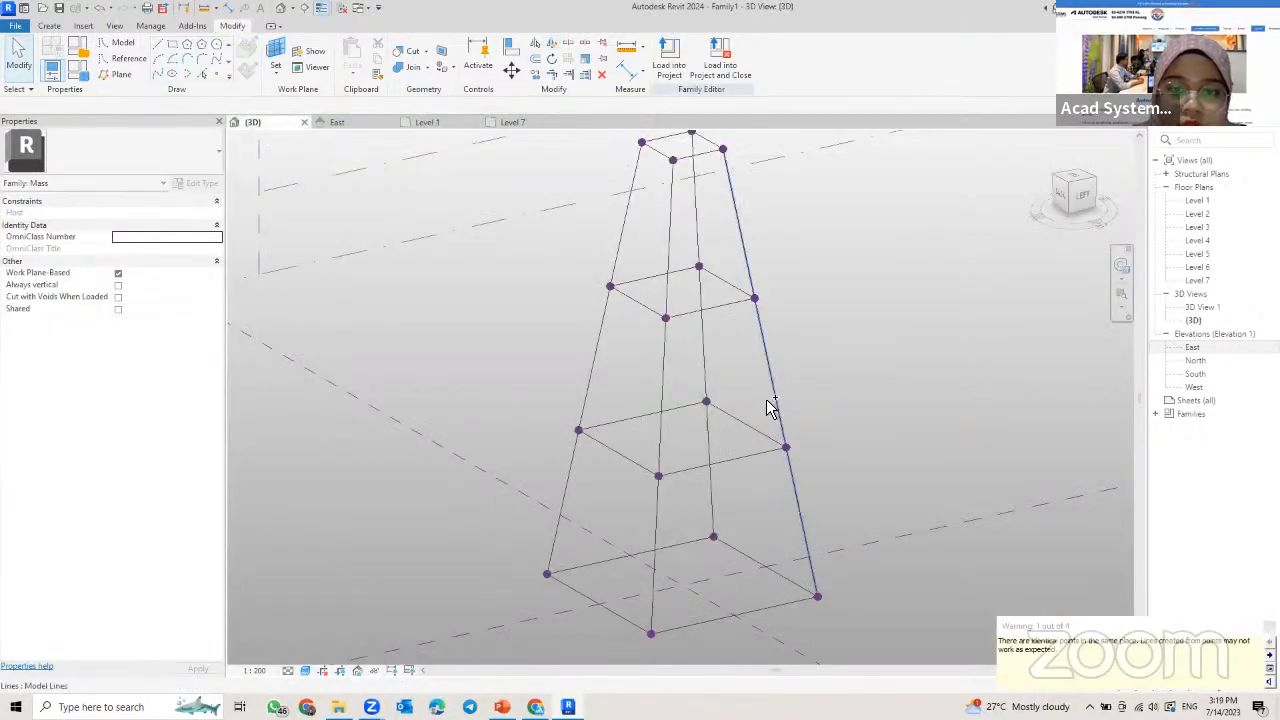
pyautogui.scroll(2, 690, 410)
pyautogui.keyDown('shift'); pyautogui.moveTo(843, 377); pyautogui.dragTo(628, 292, button='middle'); pyautogui.keyUp('shift')
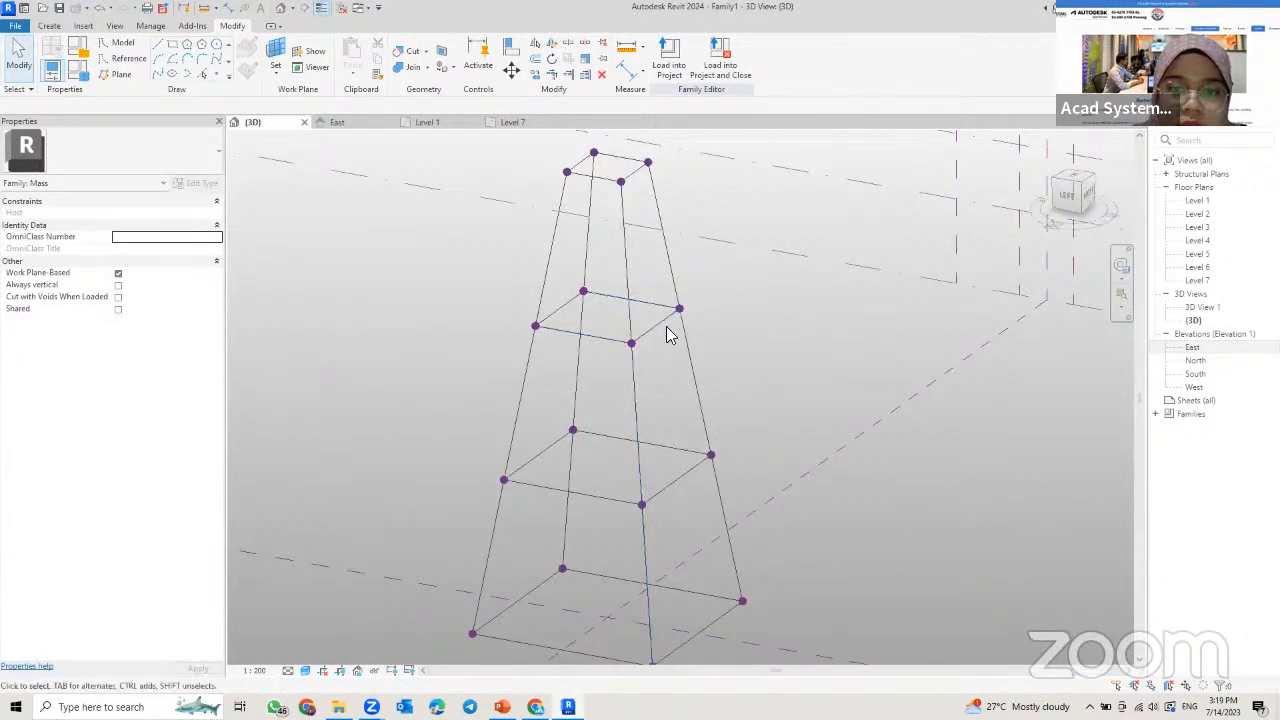
pyautogui.keyDown('shift'); pyautogui.moveTo(751, 325); pyautogui.dragTo(902, 383, button='middle'); pyautogui.keyUp('shift')
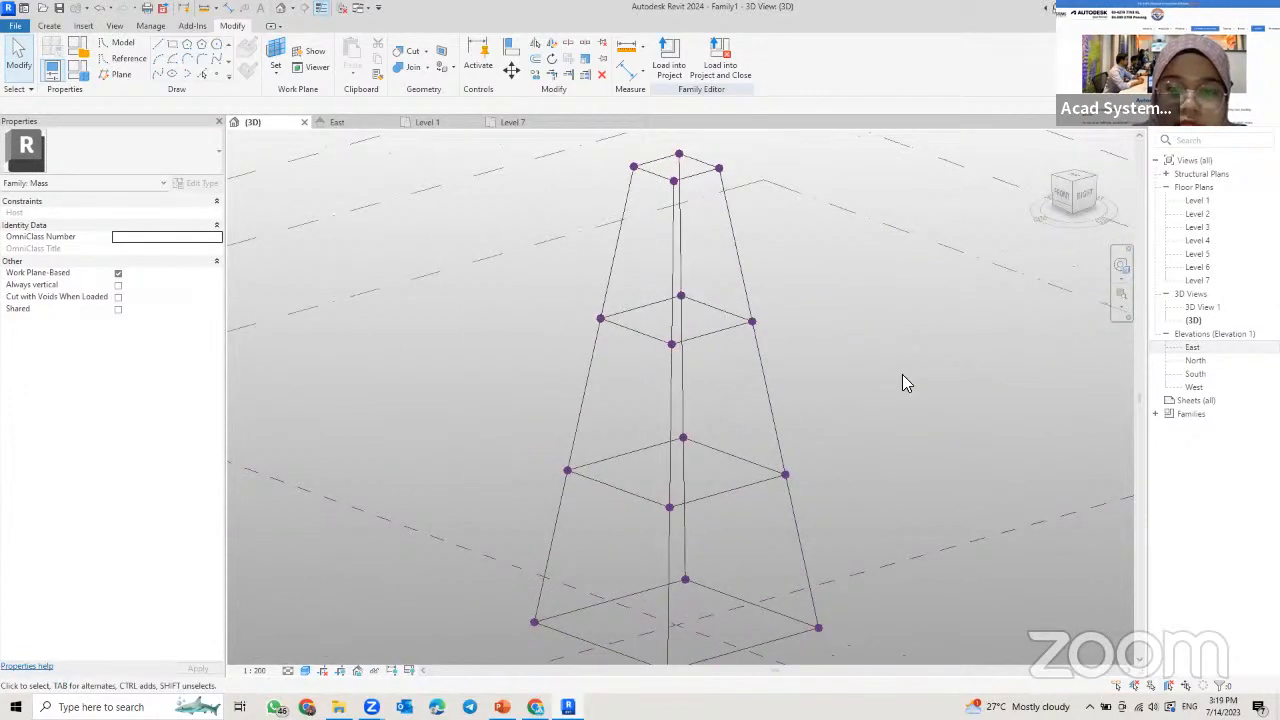
pyautogui.moveTo(765, 376)
pyautogui.keyDown('shift'); pyautogui.mouseDown(button='middle')
pyautogui.moveTo(846, 377)
pyautogui.moveTo(754, 430)
pyautogui.moveTo(751, 370)
pyautogui.mouseUp(button='middle'); pyautogui.keyUp('shift')
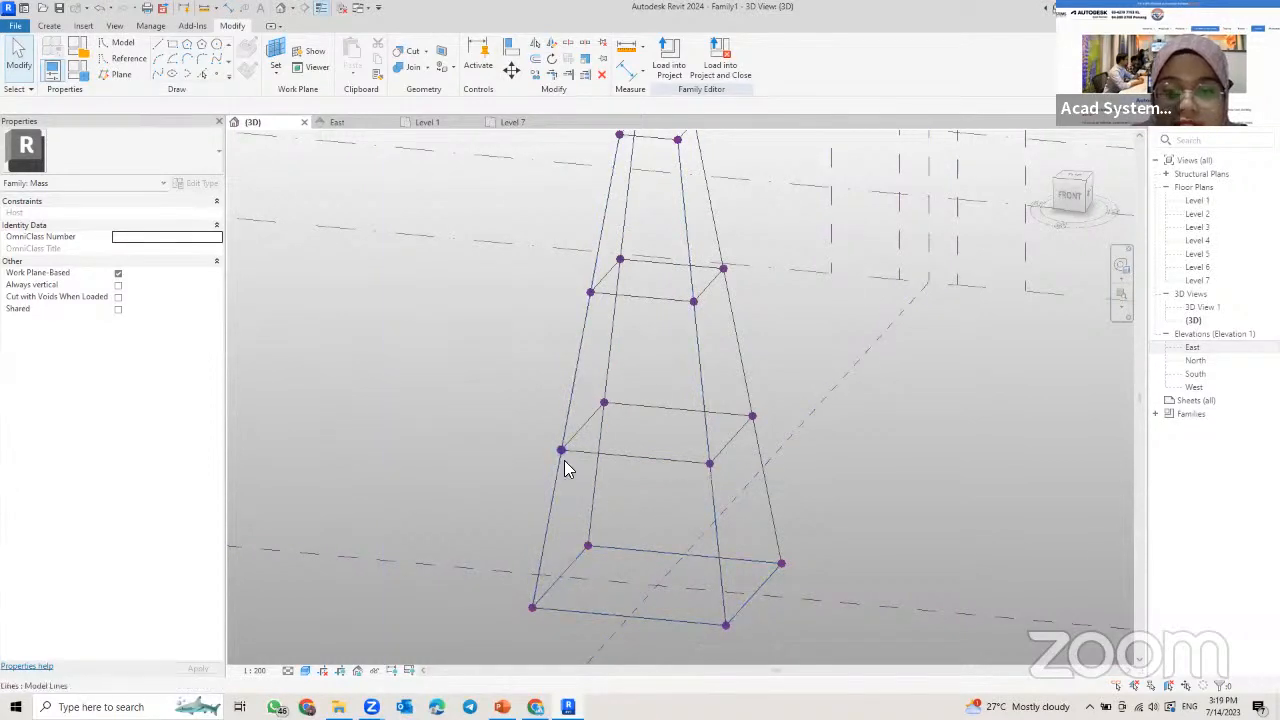
# - In the East elevation, draw two crossing diagonal model lines between Level 1 and Level 3, joining opposite corners of the lowest bay
pyautogui.click(337, 127)
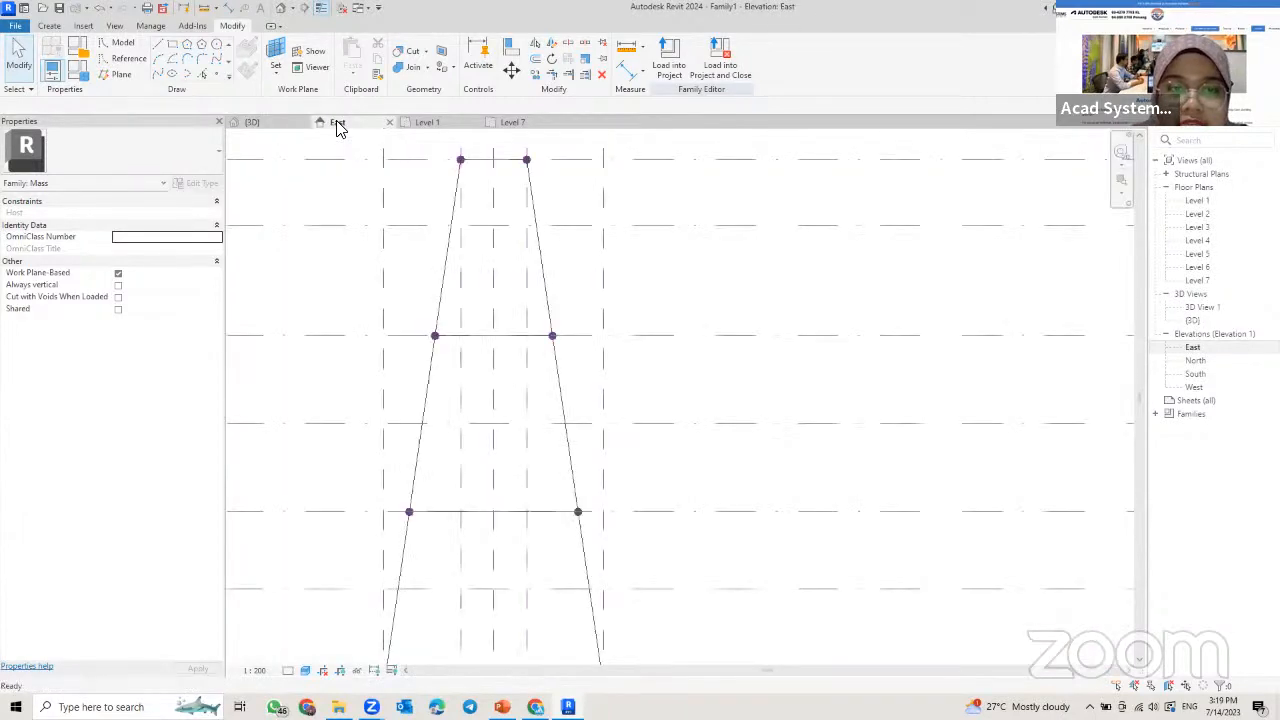
pyautogui.scroll(-2, 523, 349)
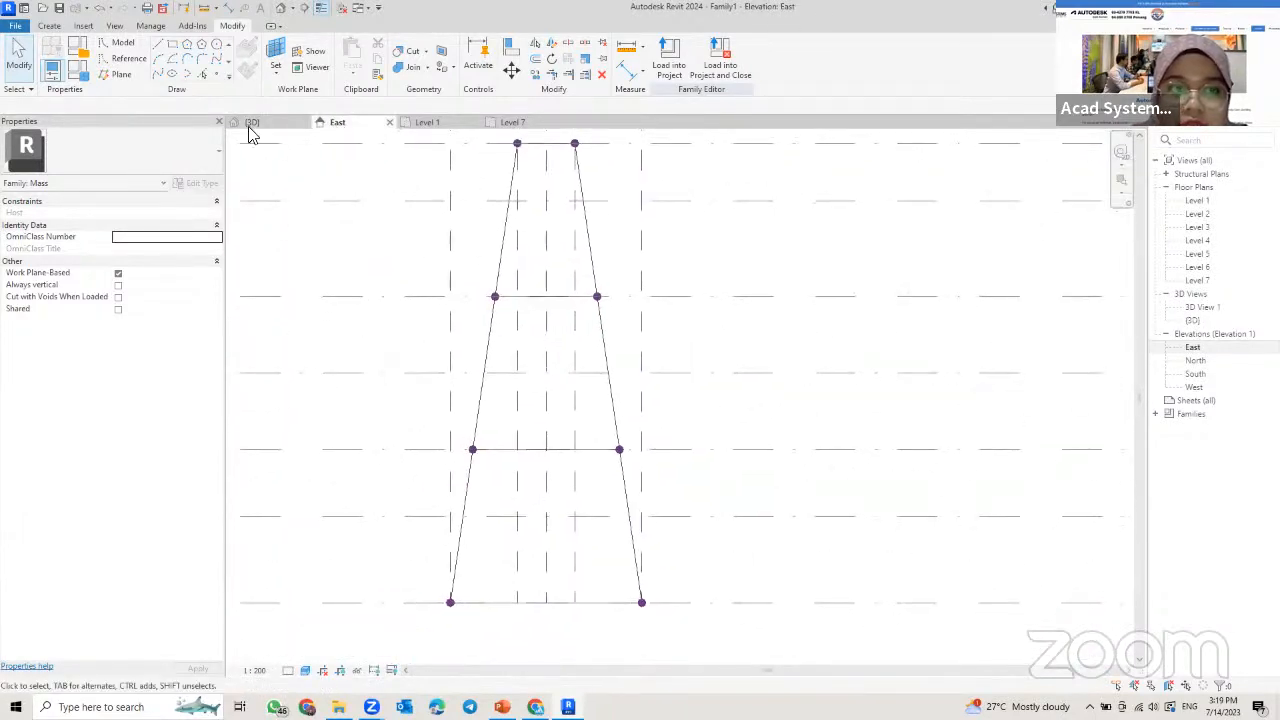
pyautogui.click(124, 46)
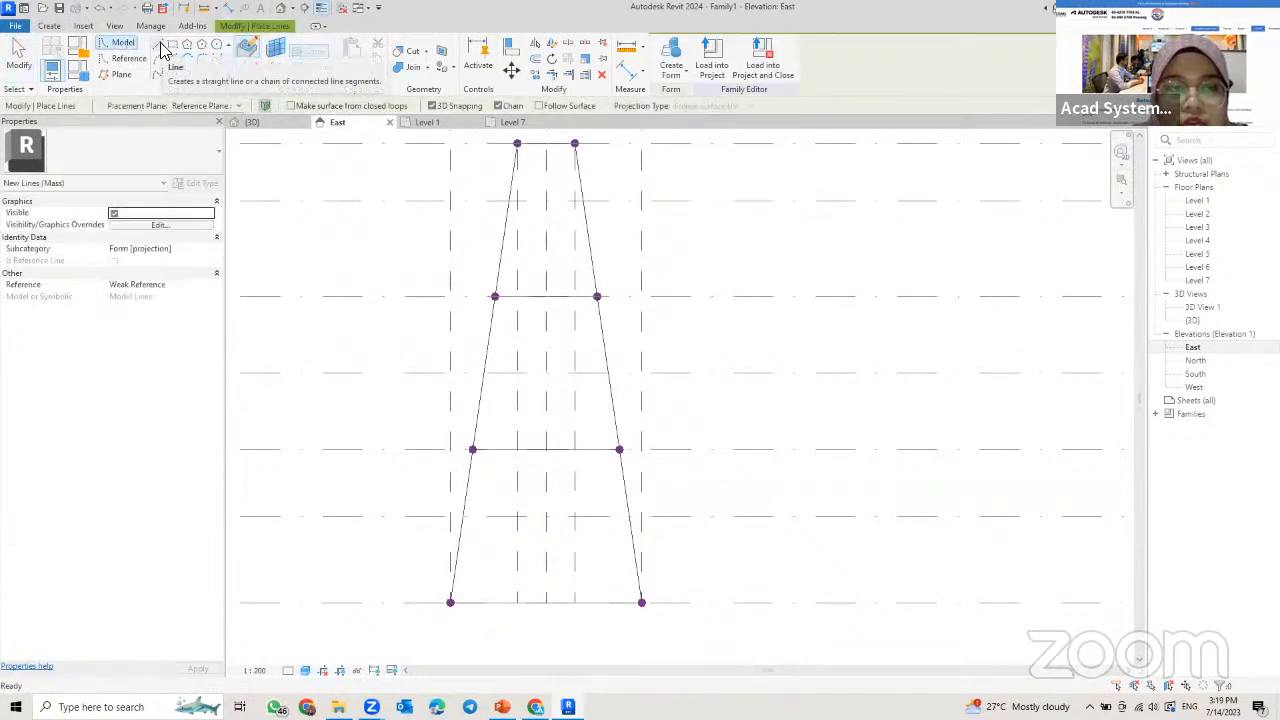
pyautogui.click(162, 50)
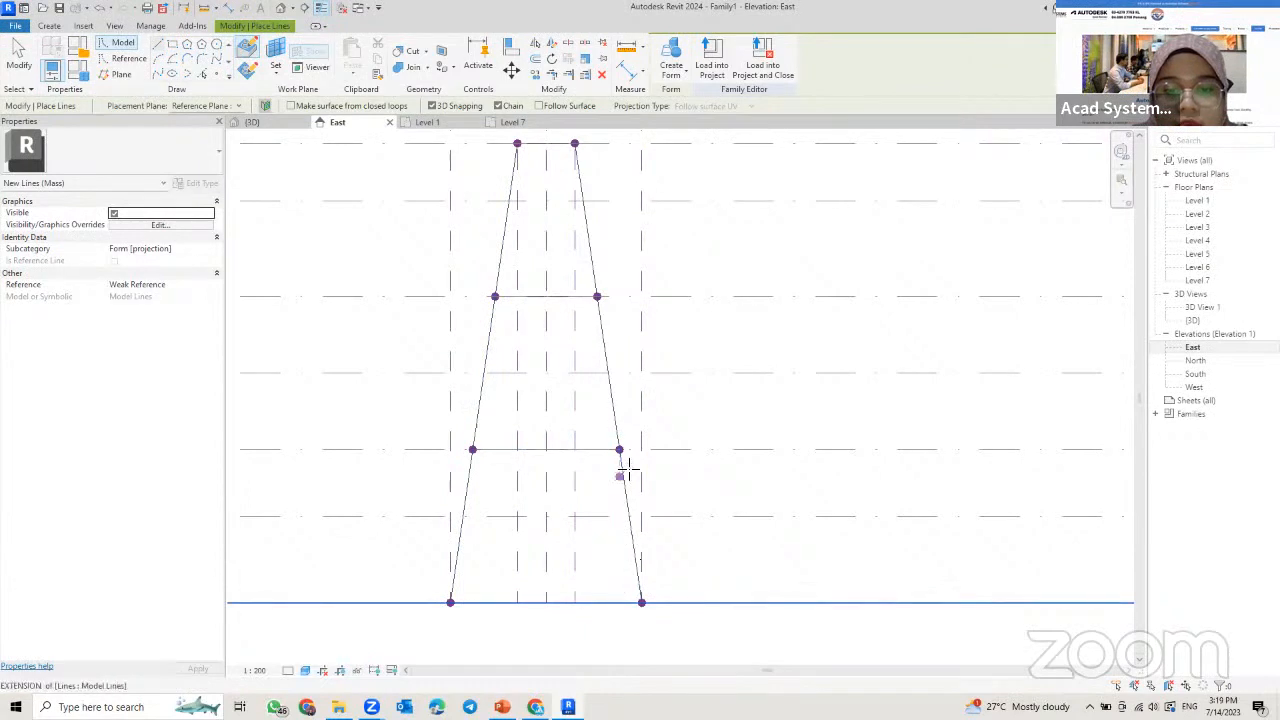
pyautogui.click(641, 602)
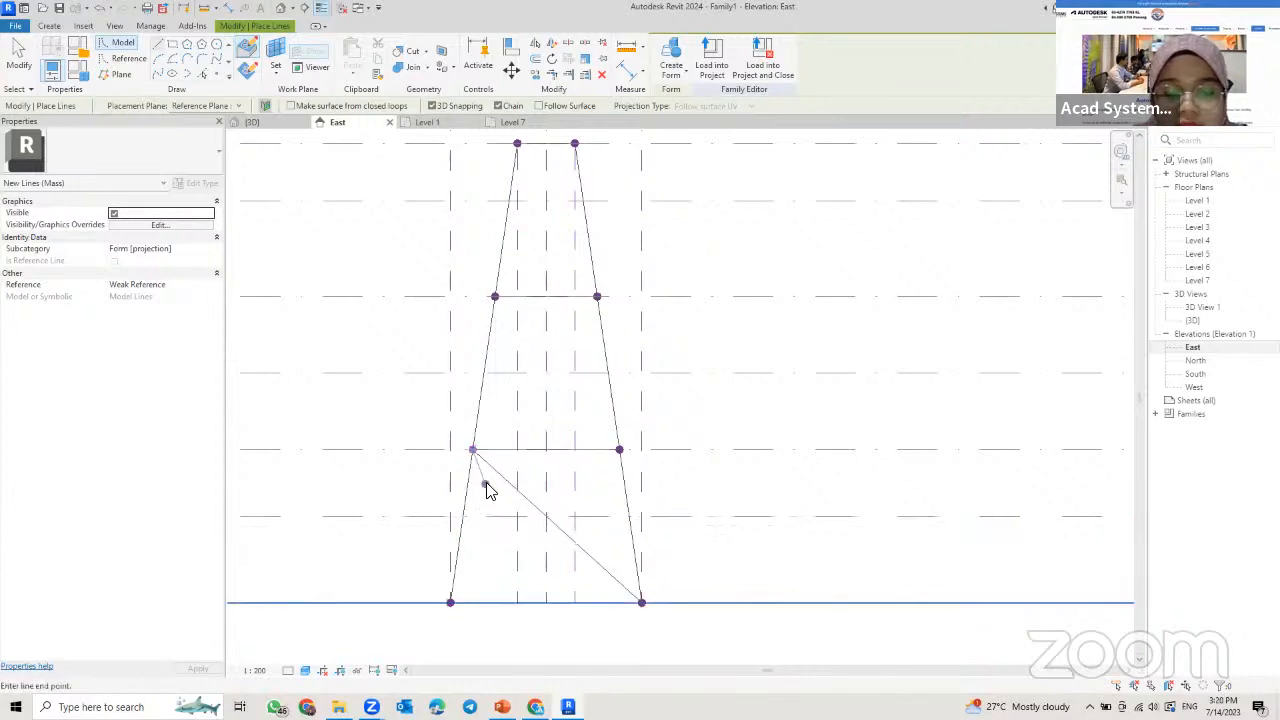
pyautogui.click(472, 450)
pyautogui.click(620, 450)
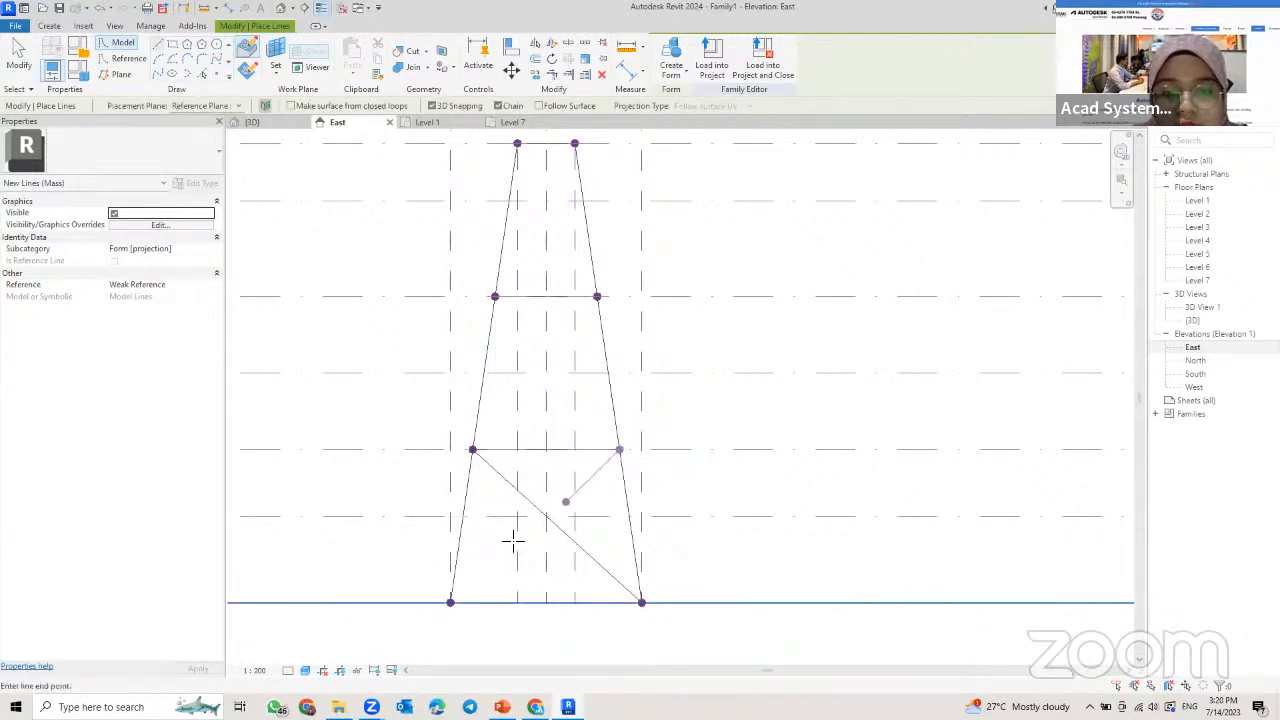
pyautogui.click(451, 602)
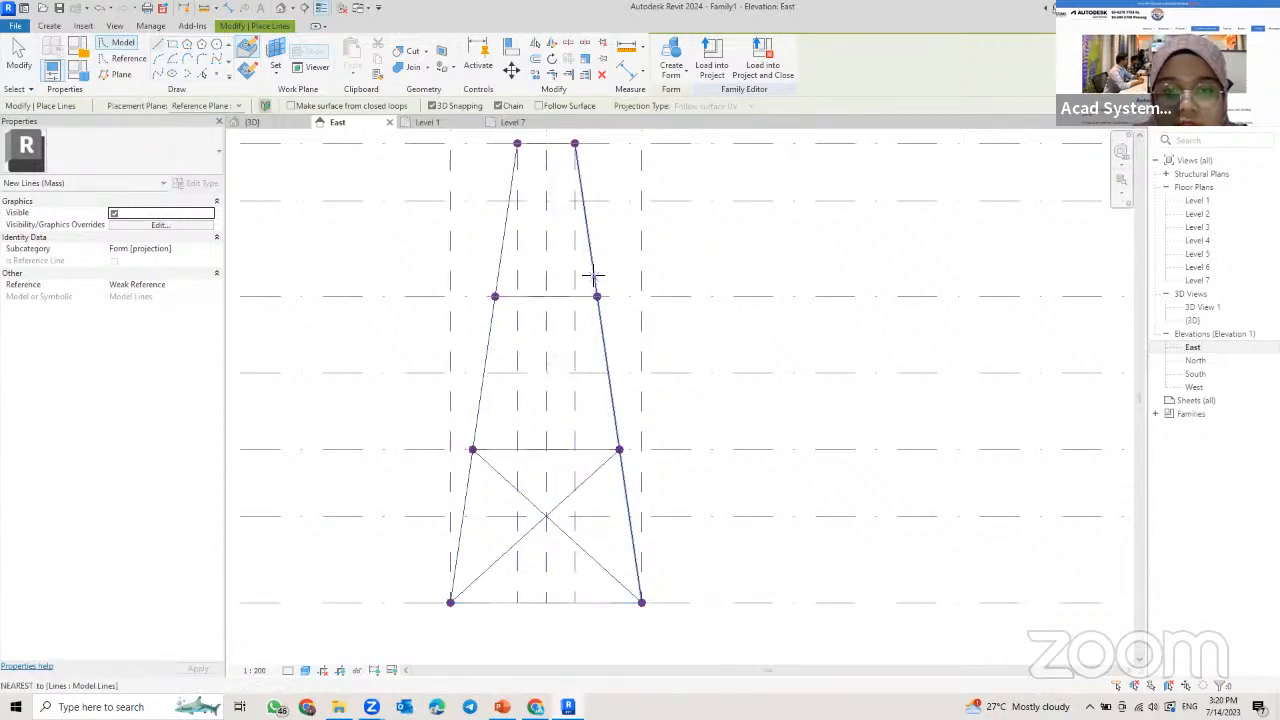
# - Draw two crossing diagonal model lines in the middle bay between Level 3 and Level 5
pyautogui.click(620, 448)
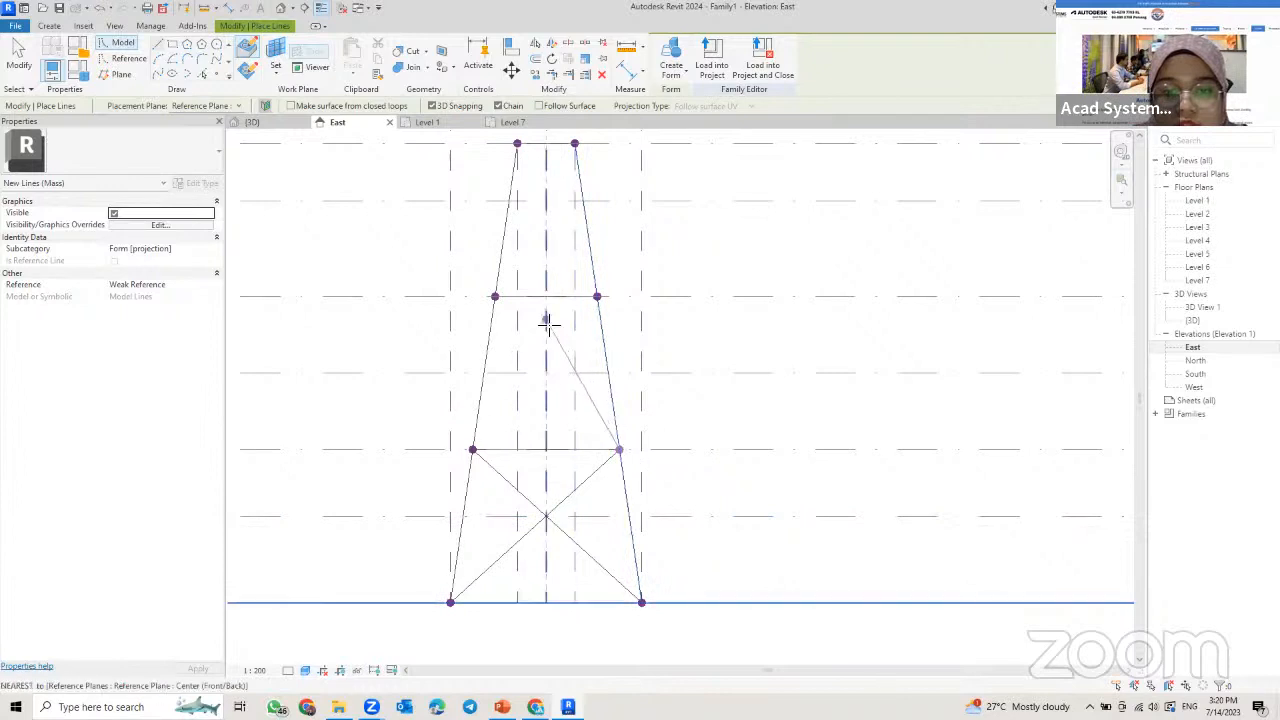
pyautogui.click(494, 296)
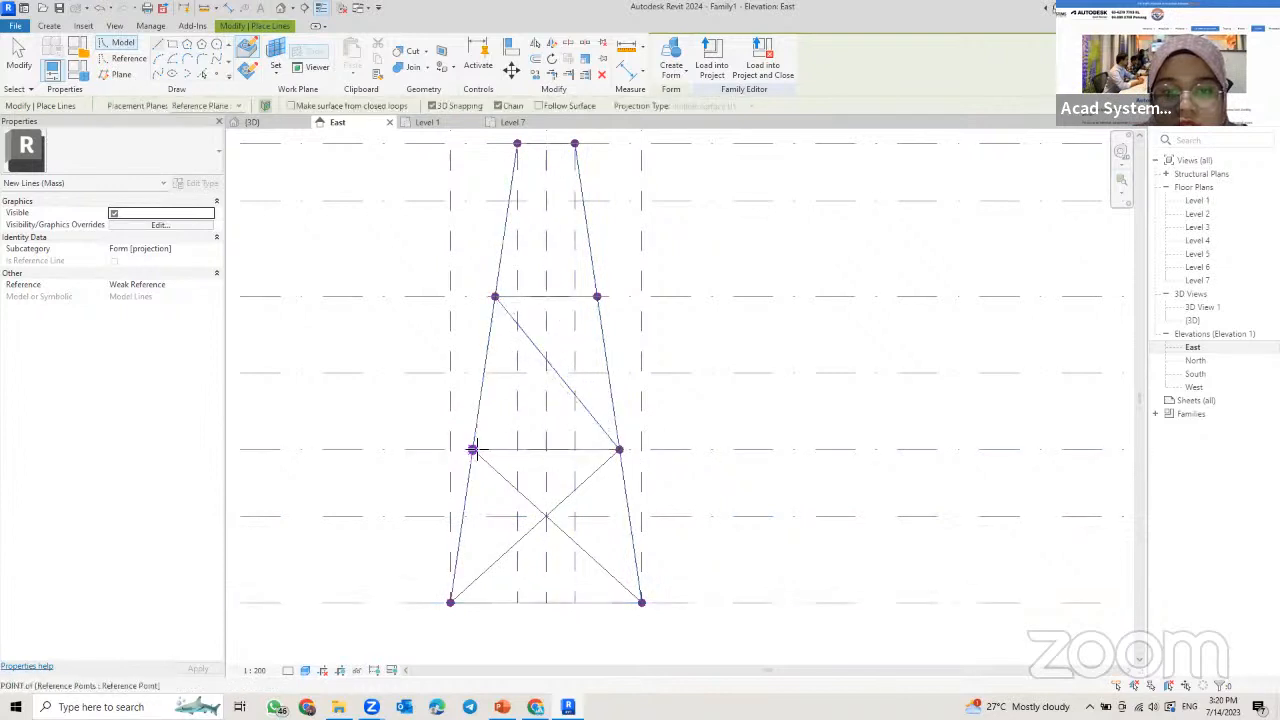
pyautogui.click(597, 296)
# - Draw two crossing diagonal model lines in the top bay between Level 5 and Level 7, and end the line chain
pyautogui.moveTo(597, 296); pyautogui.dragTo(605, 389, button='middle')
pyautogui.click(605, 389)
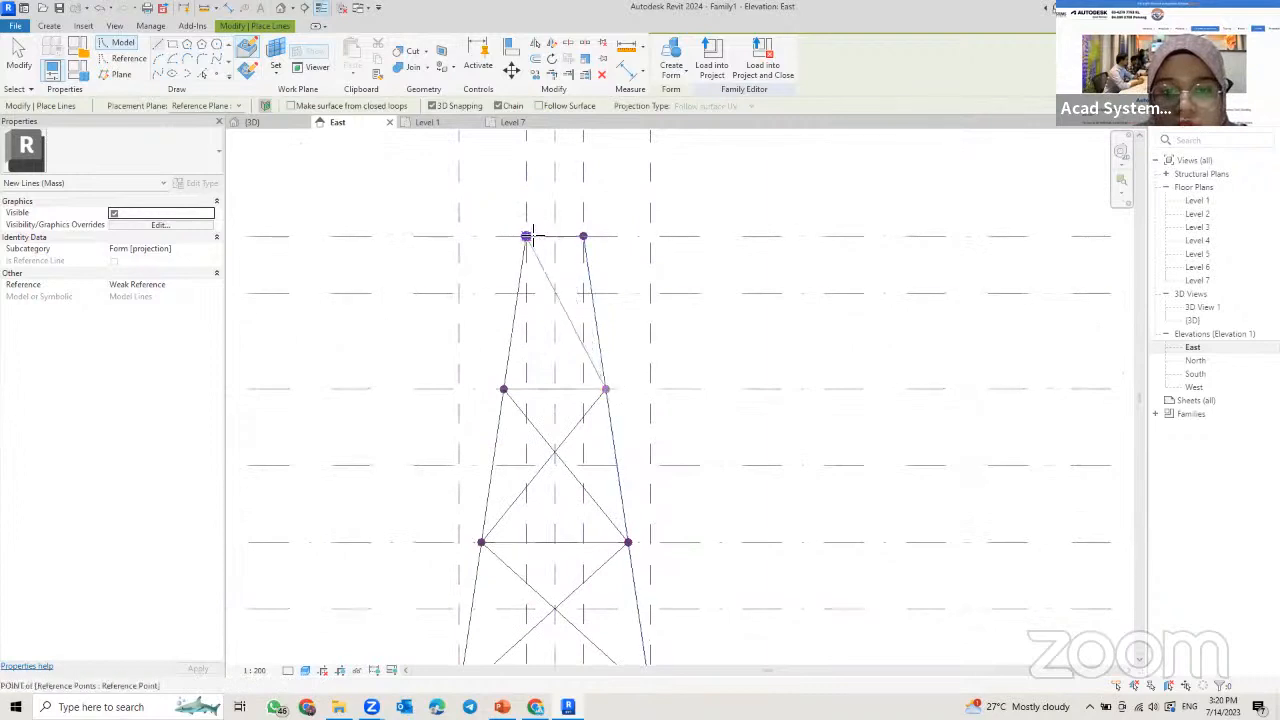
pyautogui.click(527, 236)
pyautogui.click(503, 389)
pyautogui.click(583, 236)
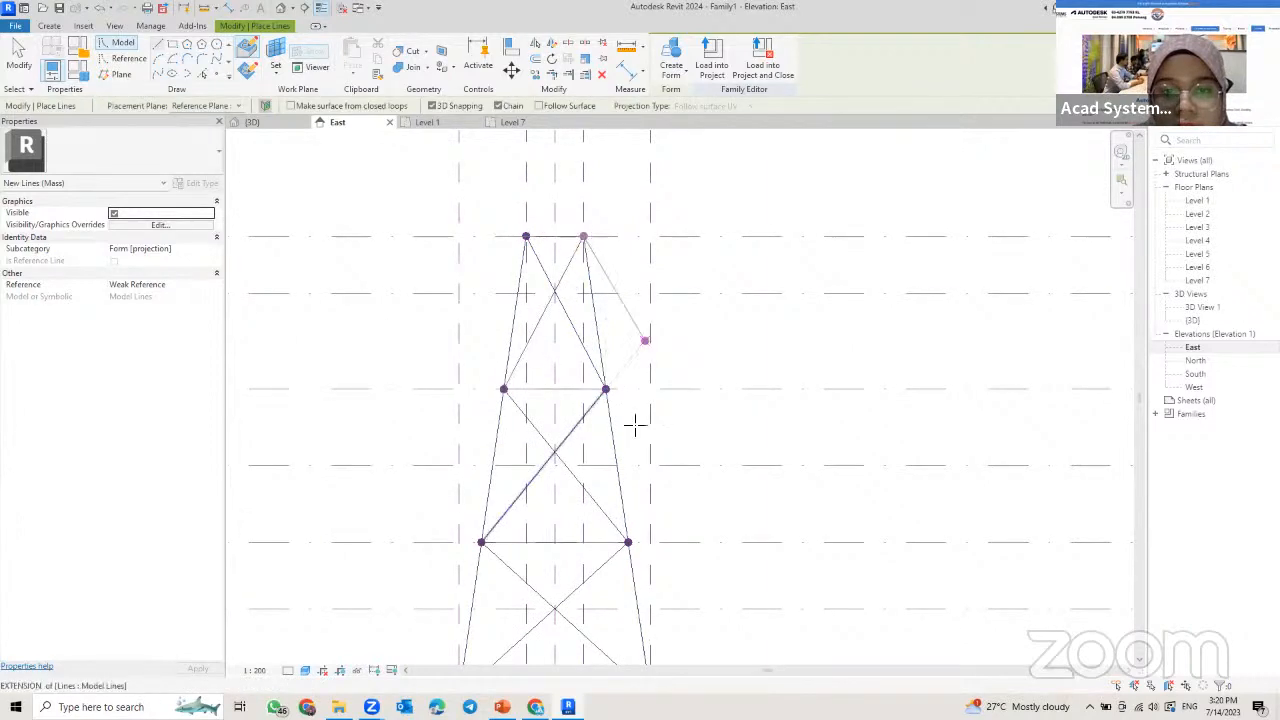
pyautogui.press('Escape')
# - In the lowest bay, draw two short model lines from the right-hand leg at Level 2 to the upper and lower diagonals
pyautogui.scroll(-3, 645, 415)
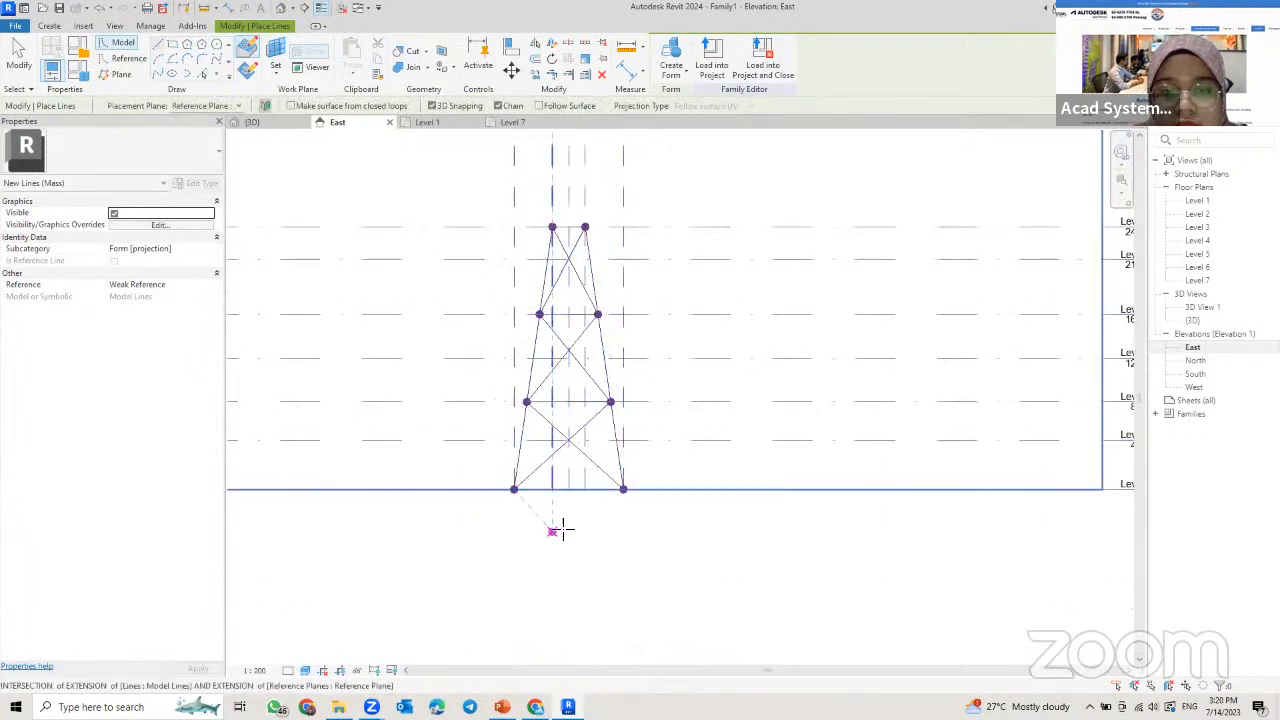
pyautogui.scroll(2, 558, 397)
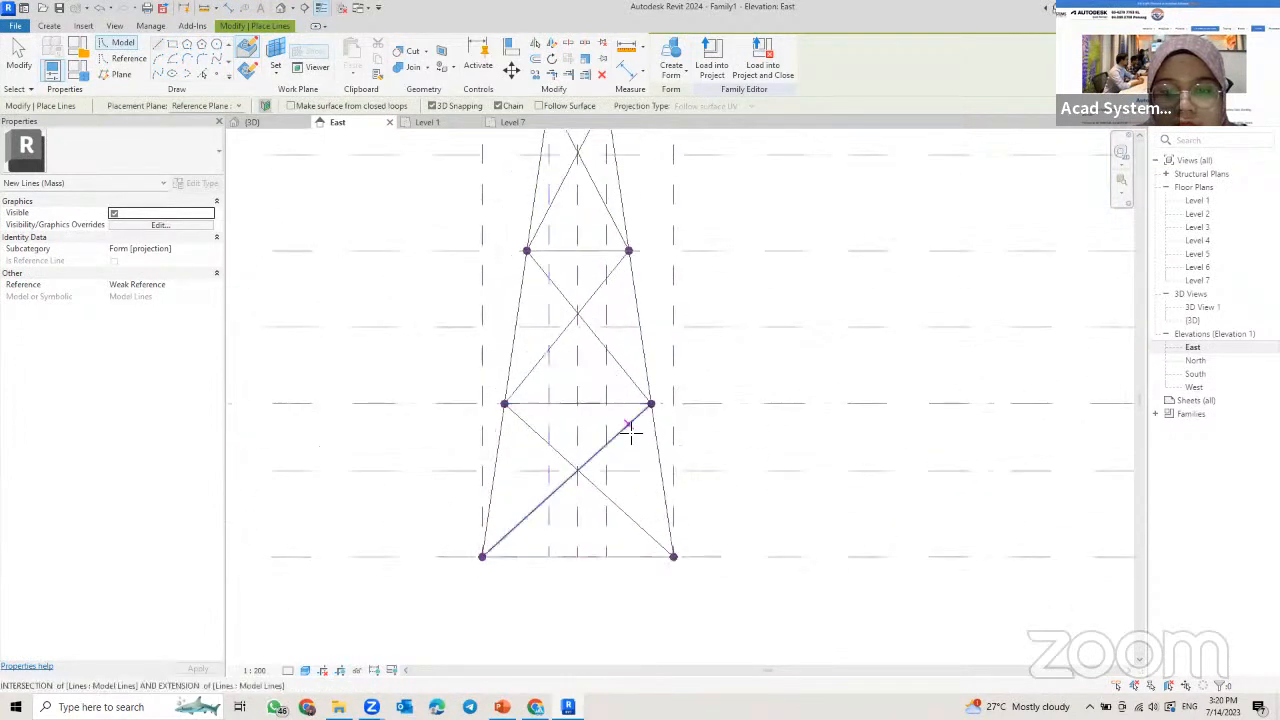
pyautogui.scroll(1, 630, 432)
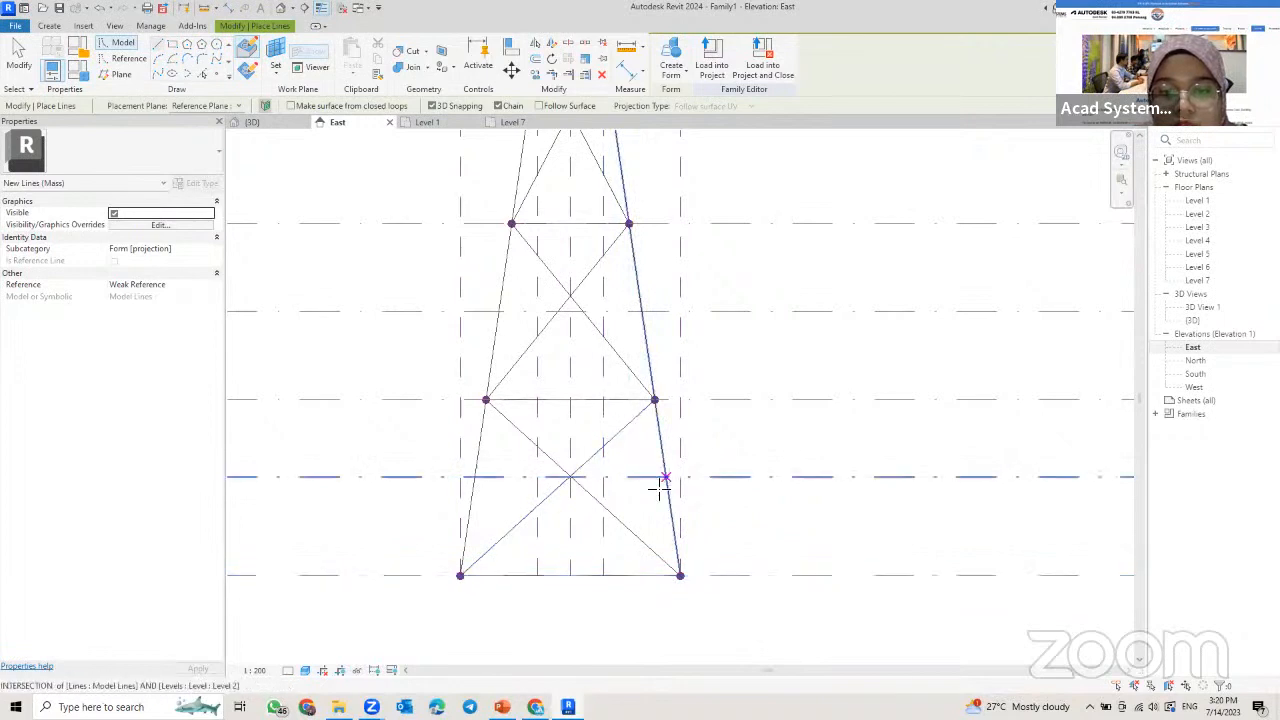
pyautogui.scroll(2, 671, 474)
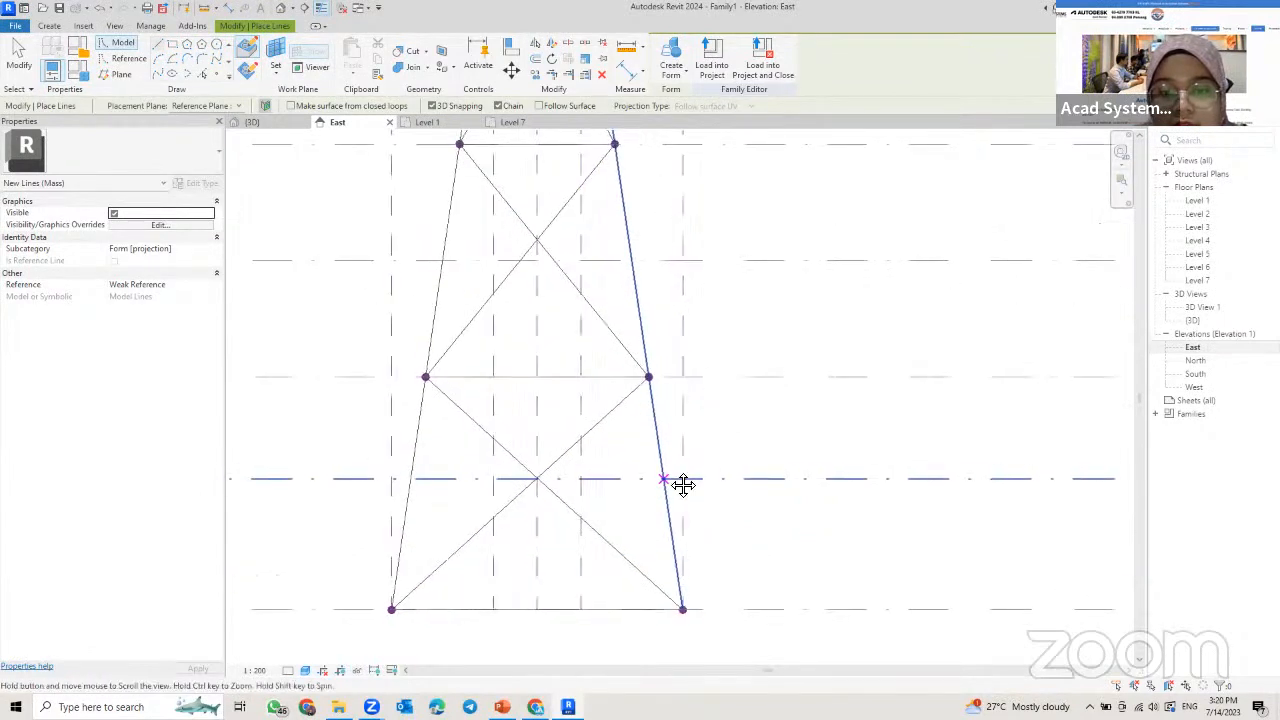
pyautogui.moveTo(683, 486); pyautogui.dragTo(623, 486, button='middle')
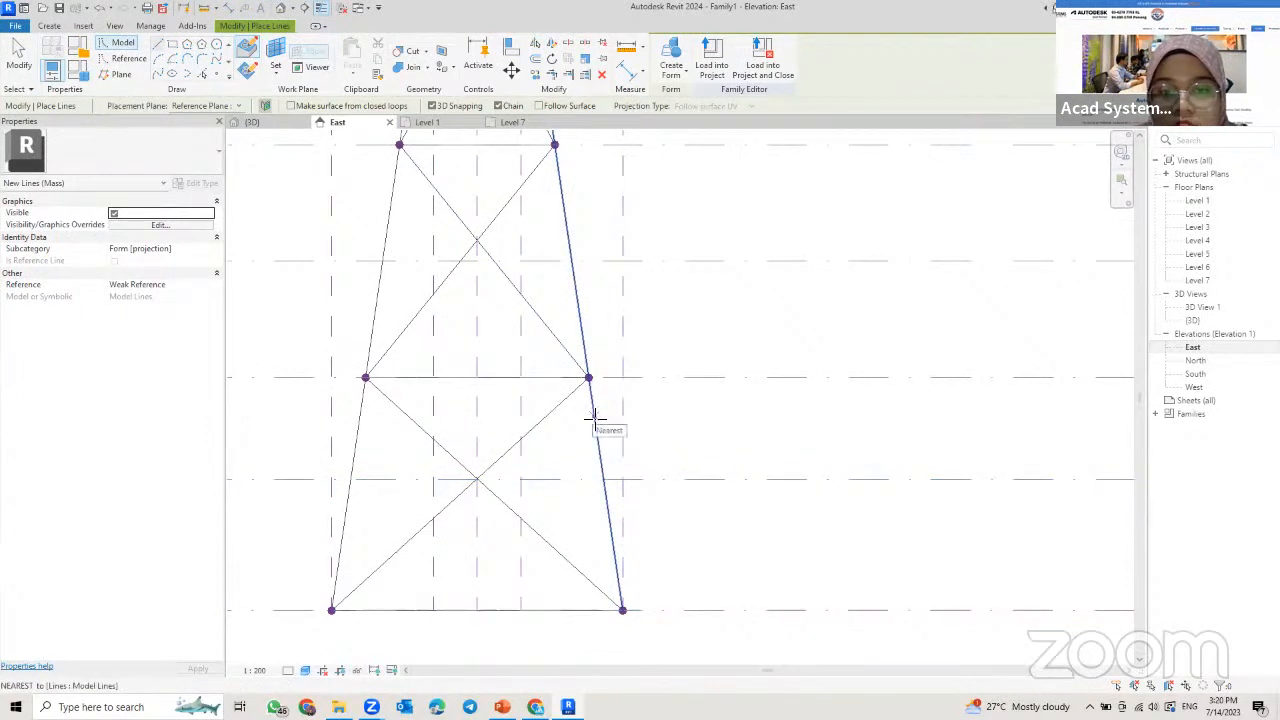
pyautogui.scroll(-3, 594, 416)
pyautogui.scroll(2, 587, 454)
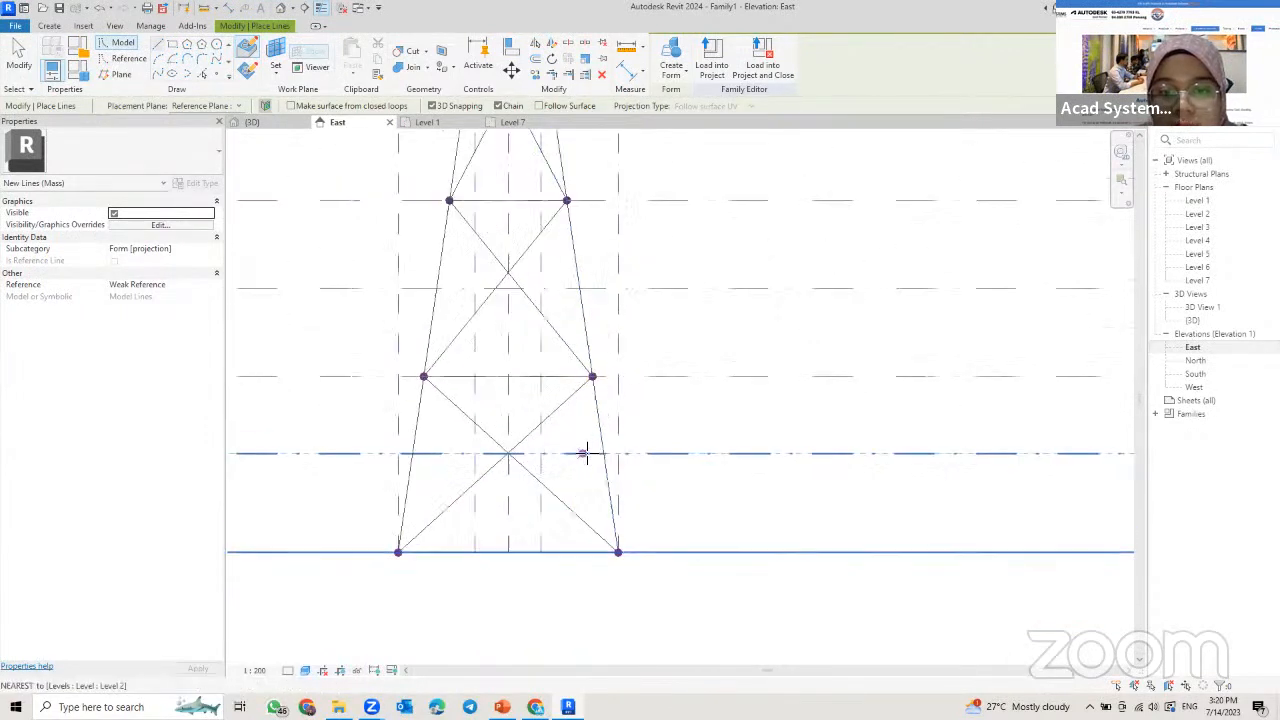
pyautogui.scroll(1, 587, 454)
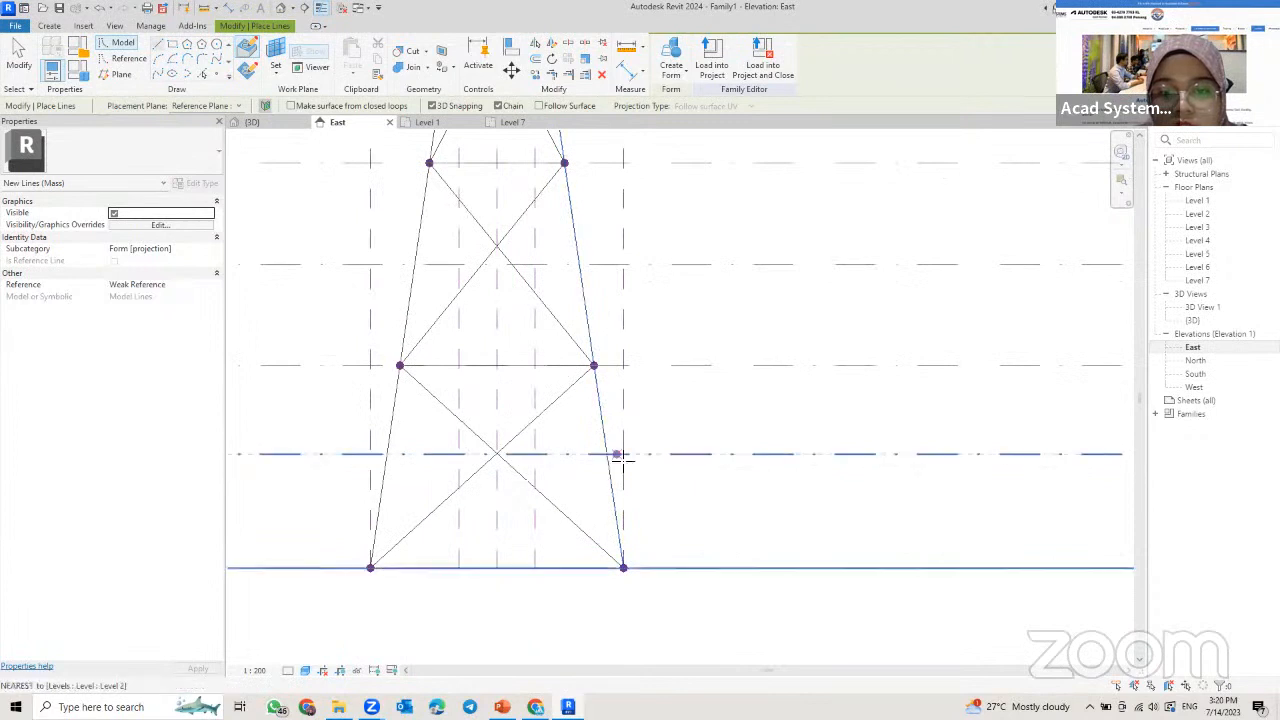
pyautogui.click(607, 455)
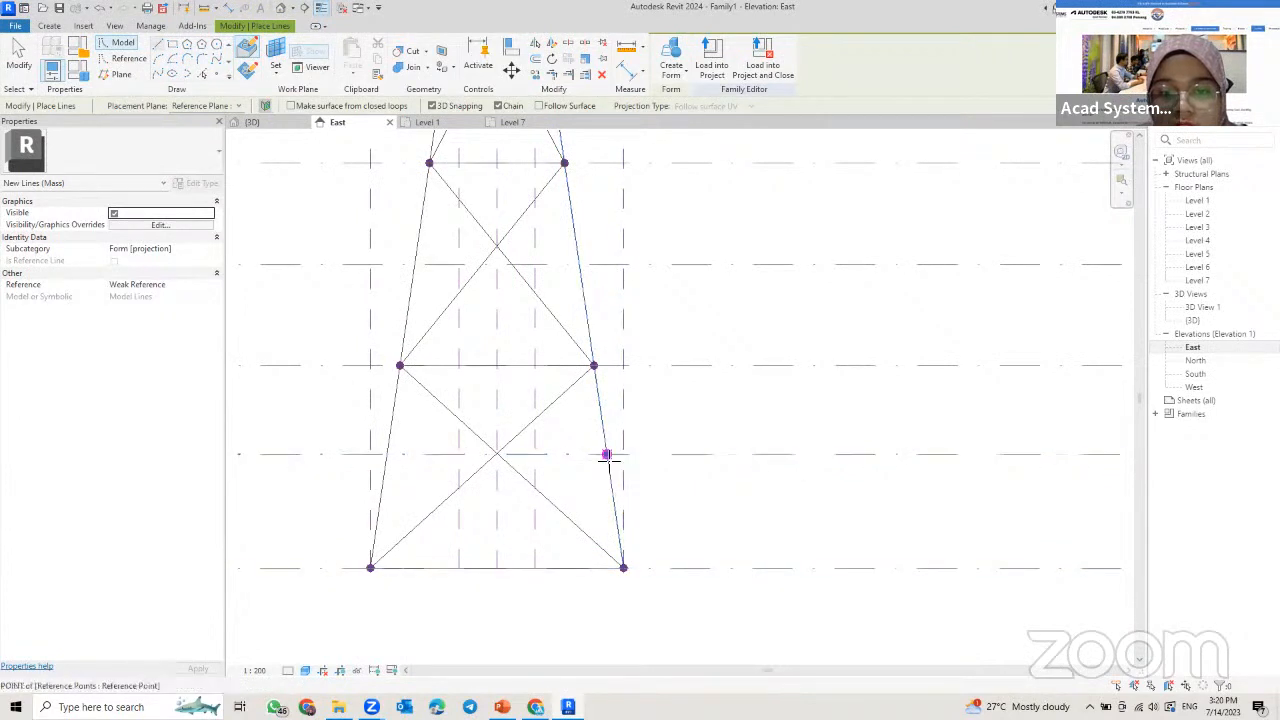
pyautogui.click(565, 515)
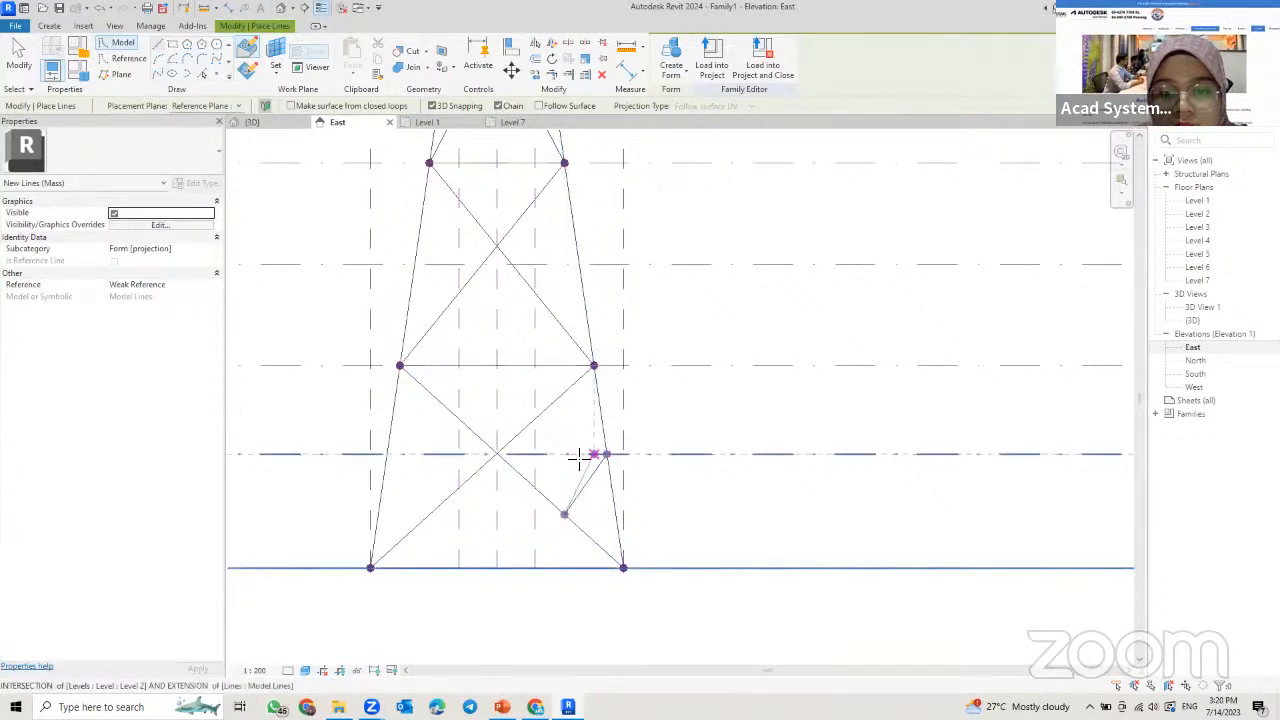
pyautogui.press('Escape')
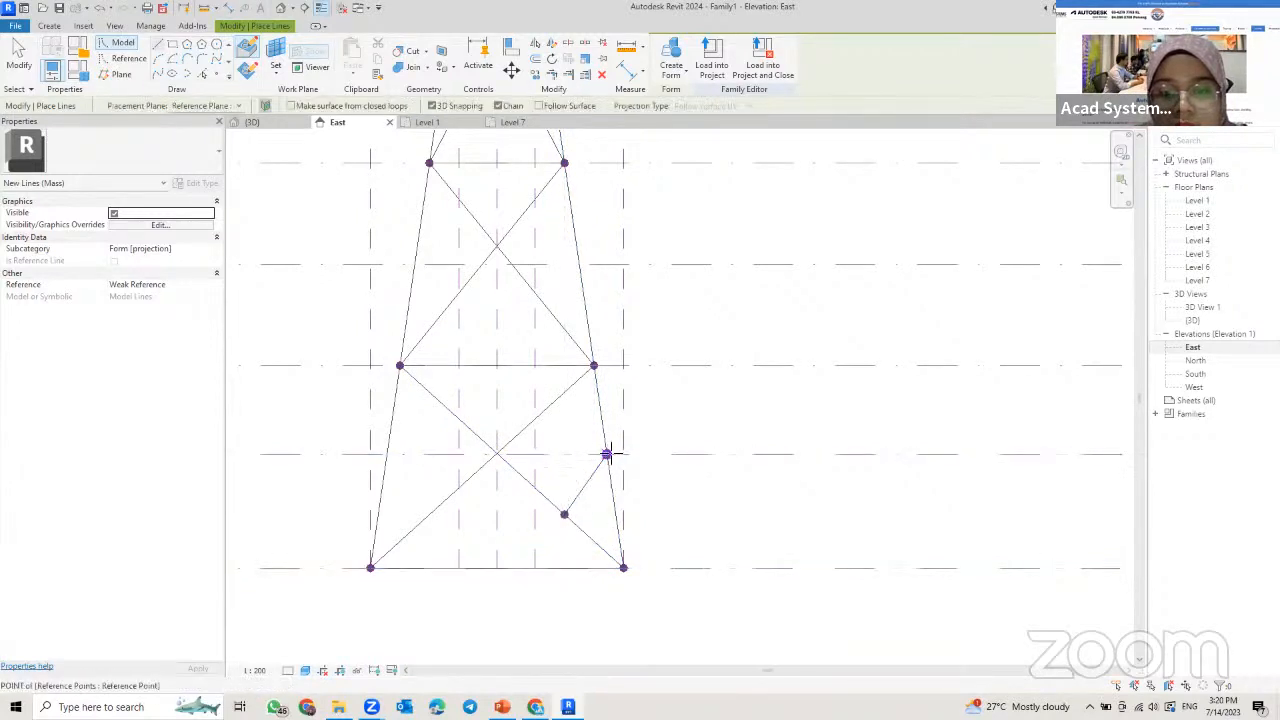
pyautogui.click(553, 403)
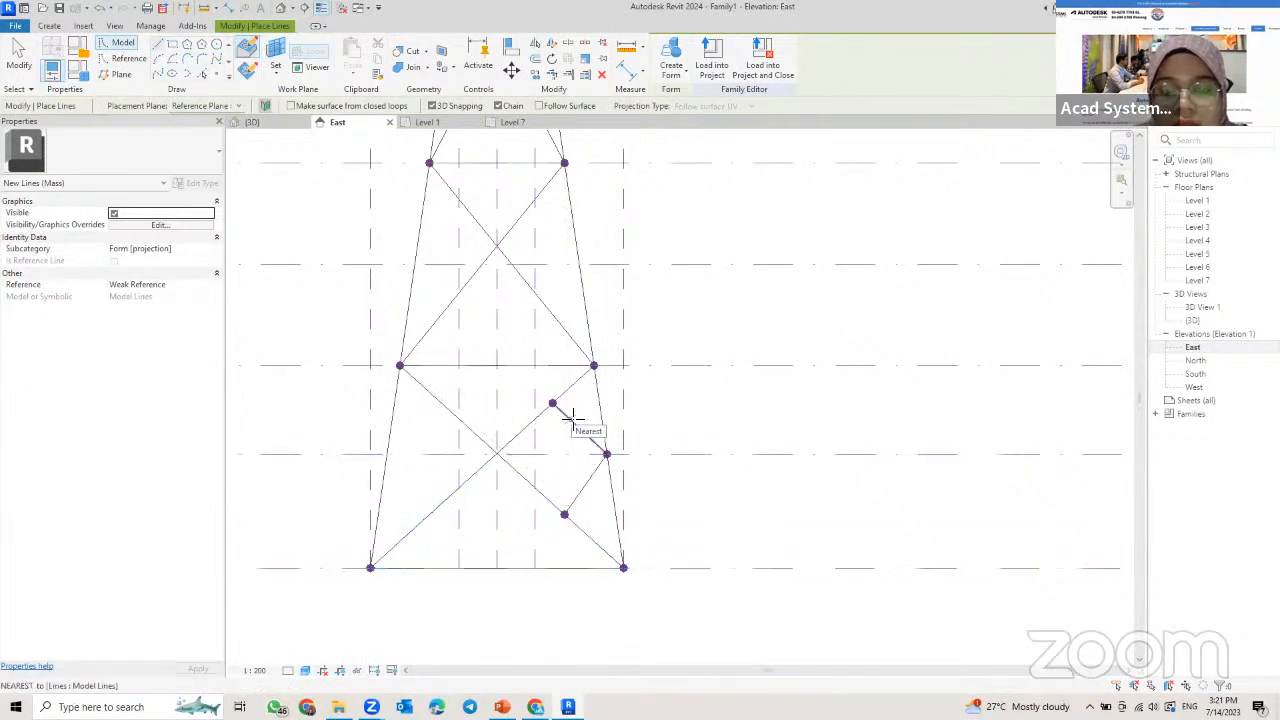
# - In the middle bay, draw two short model lines from the right-hand leg at Level 4 to the lower and upper diagonals
pyautogui.moveTo(570, 359); pyautogui.dragTo(564, 424, button='middle')
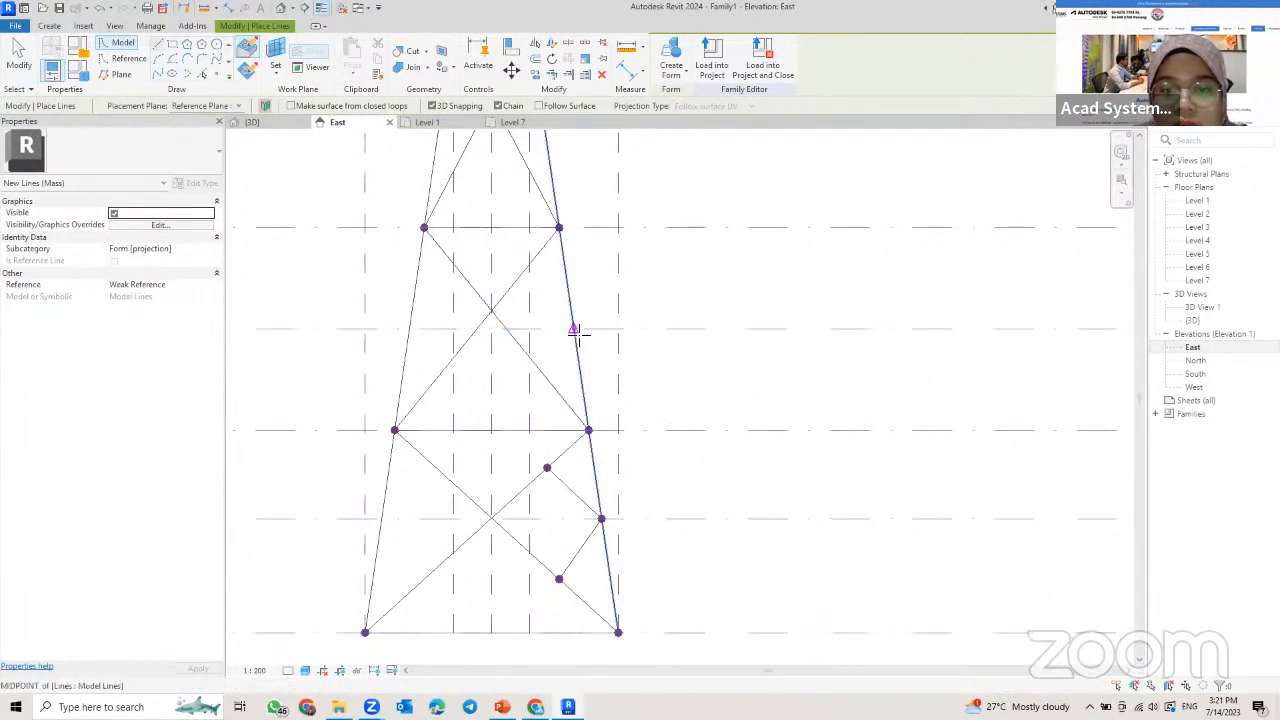
pyautogui.click(574, 329)
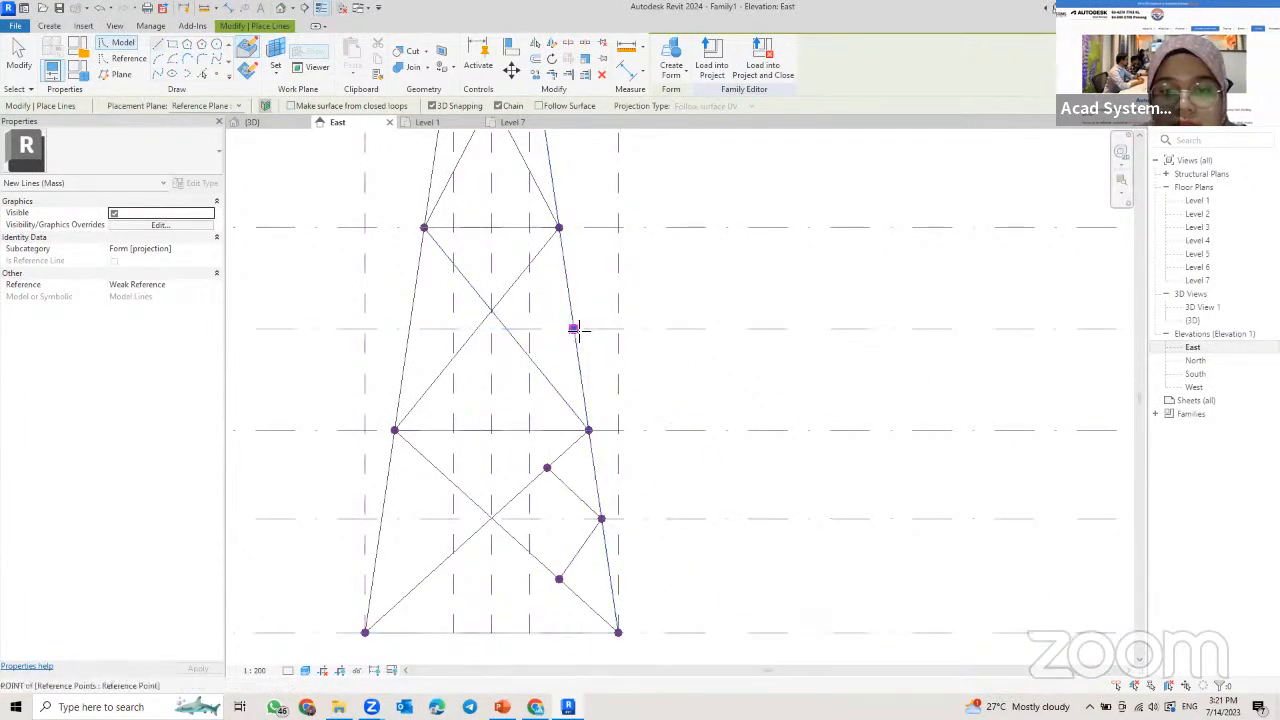
pyautogui.click(543, 375)
pyautogui.press('Escape')
pyautogui.press('Escape')
pyautogui.click(573, 329)
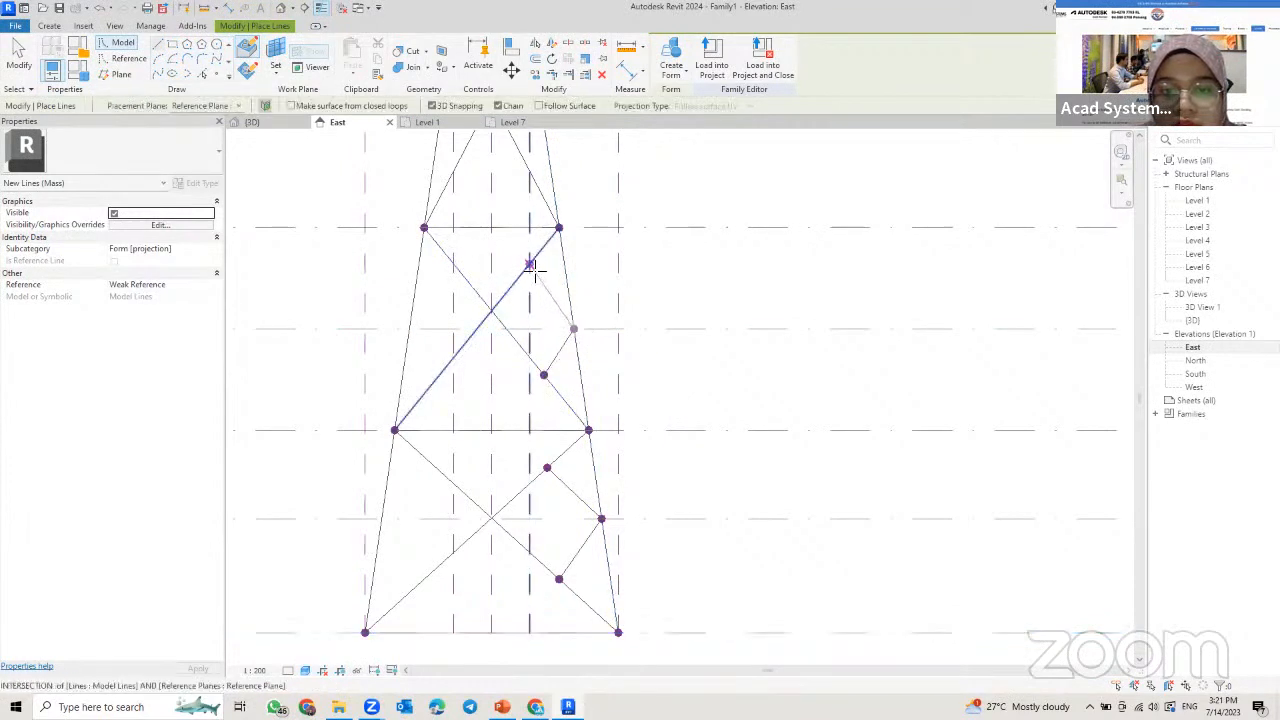
pyautogui.click(533, 263)
pyautogui.press('Escape')
# - In the top bay, draw two short model lines from the right-hand leg at Level 6 to both diagonals, and end the line command
pyautogui.moveTo(617, 394); pyautogui.dragTo(636, 550, button='middle')
pyautogui.moveTo(642, 395); pyautogui.dragTo(638, 477, button='middle')
pyautogui.press('Escape')
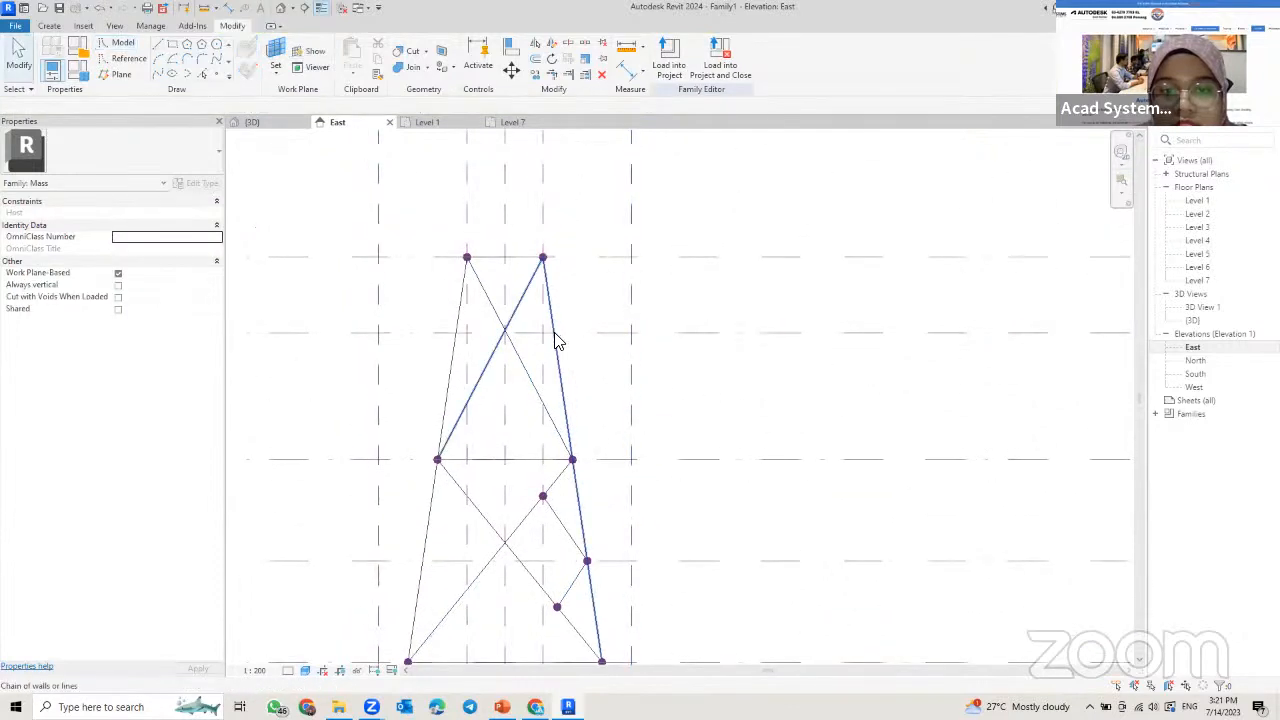
pyautogui.click(103, 47)
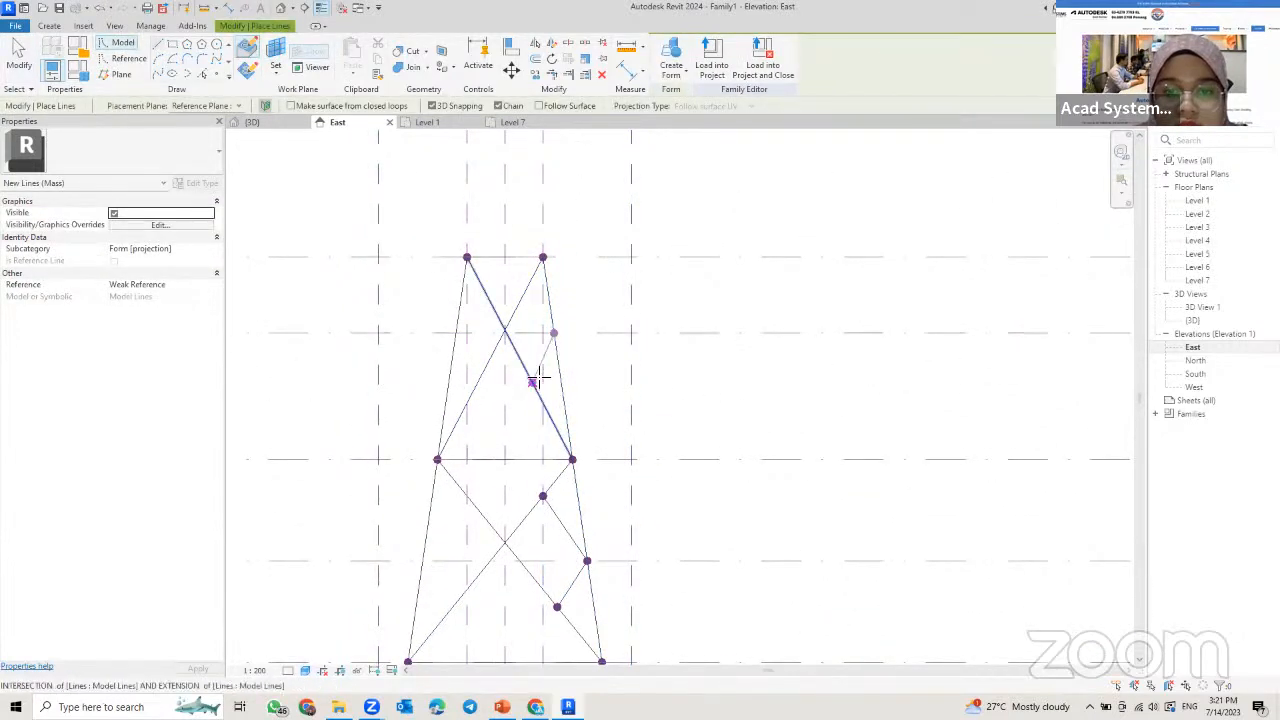
pyautogui.click(553, 333)
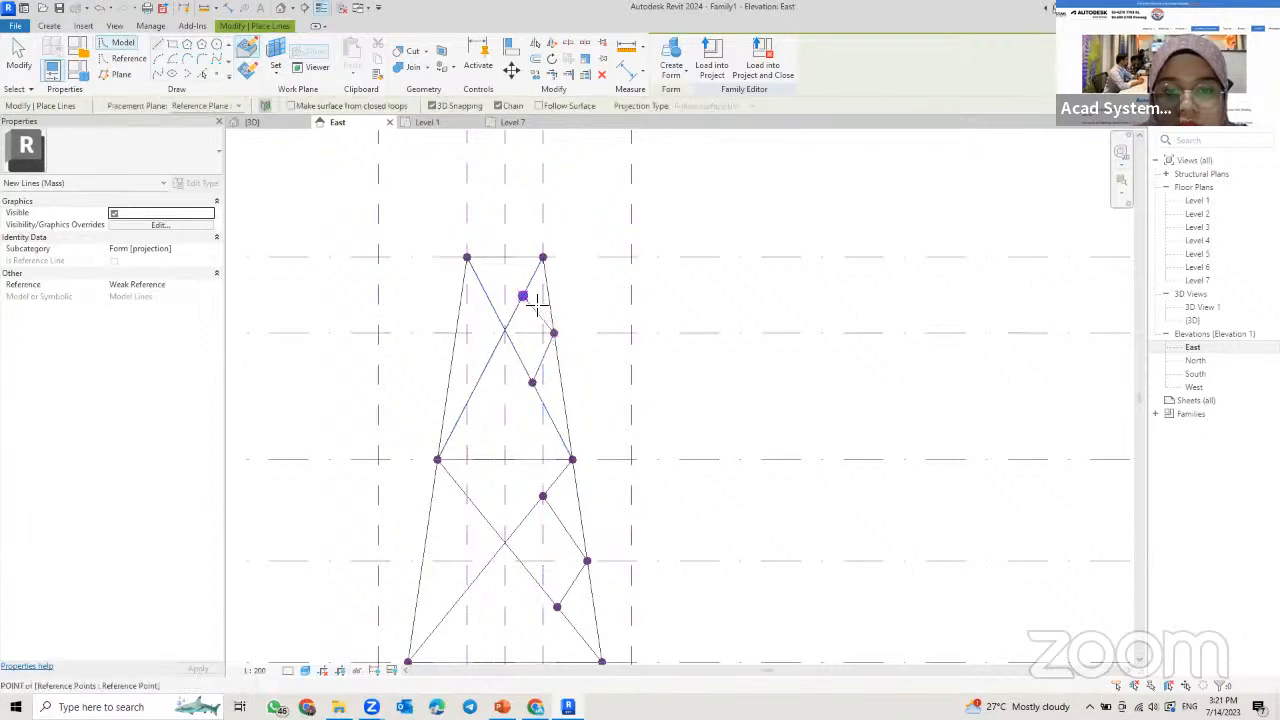
pyautogui.click(522, 296)
pyautogui.press('Escape')
pyautogui.press('Escape')
pyautogui.scroll(-2, 580, 330)
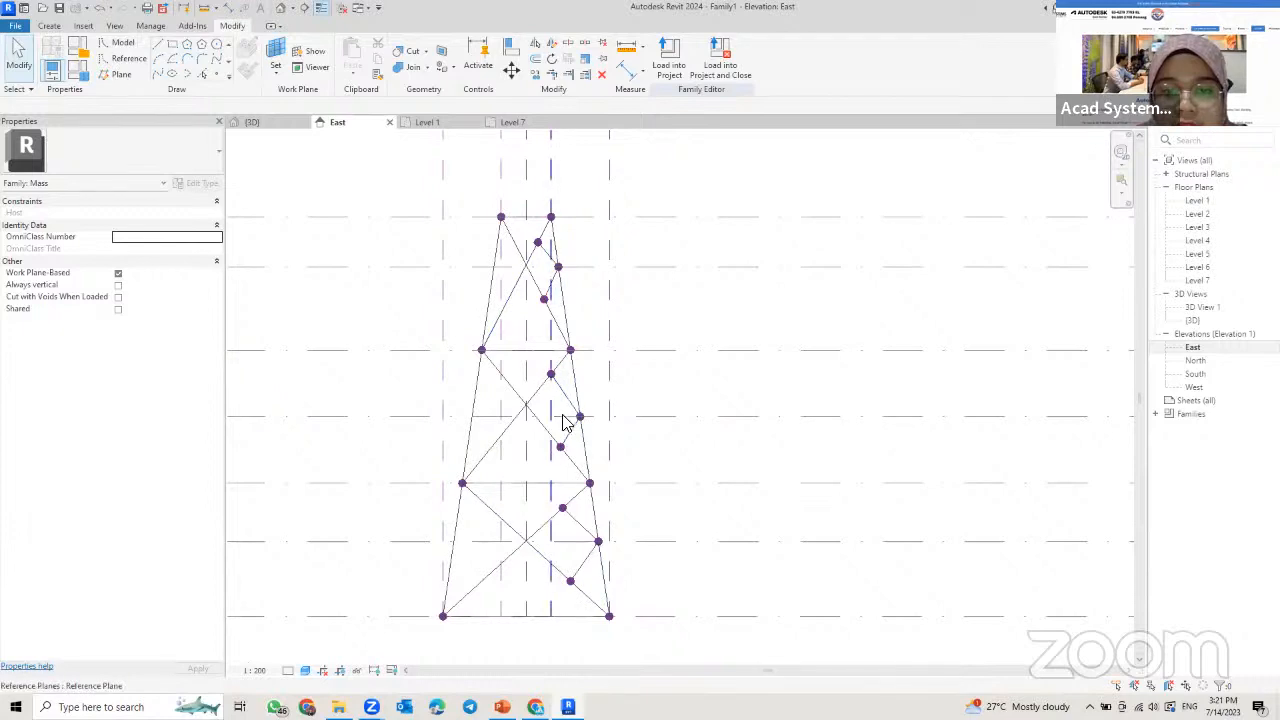
pyautogui.scroll(2, 565, 405)
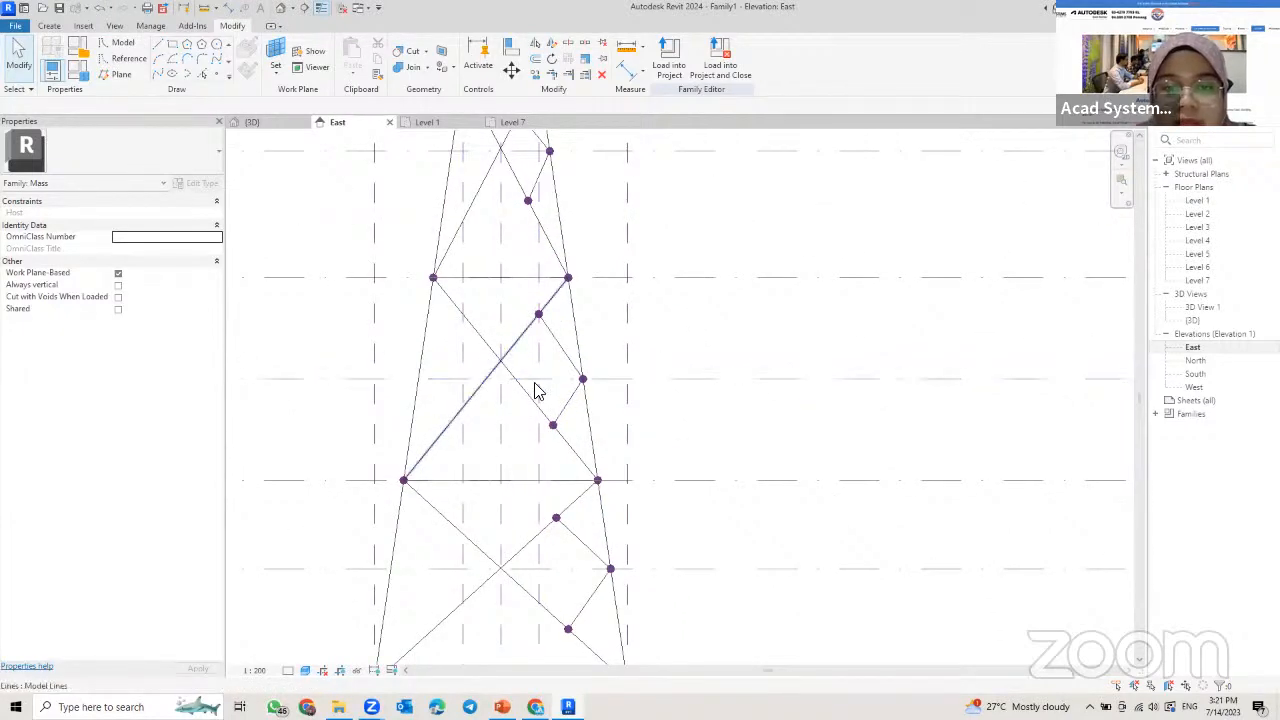
pyautogui.keyDown('ctrl'); pyautogui.scroll(-3, 565, 412); pyautogui.keyUp('ctrl')
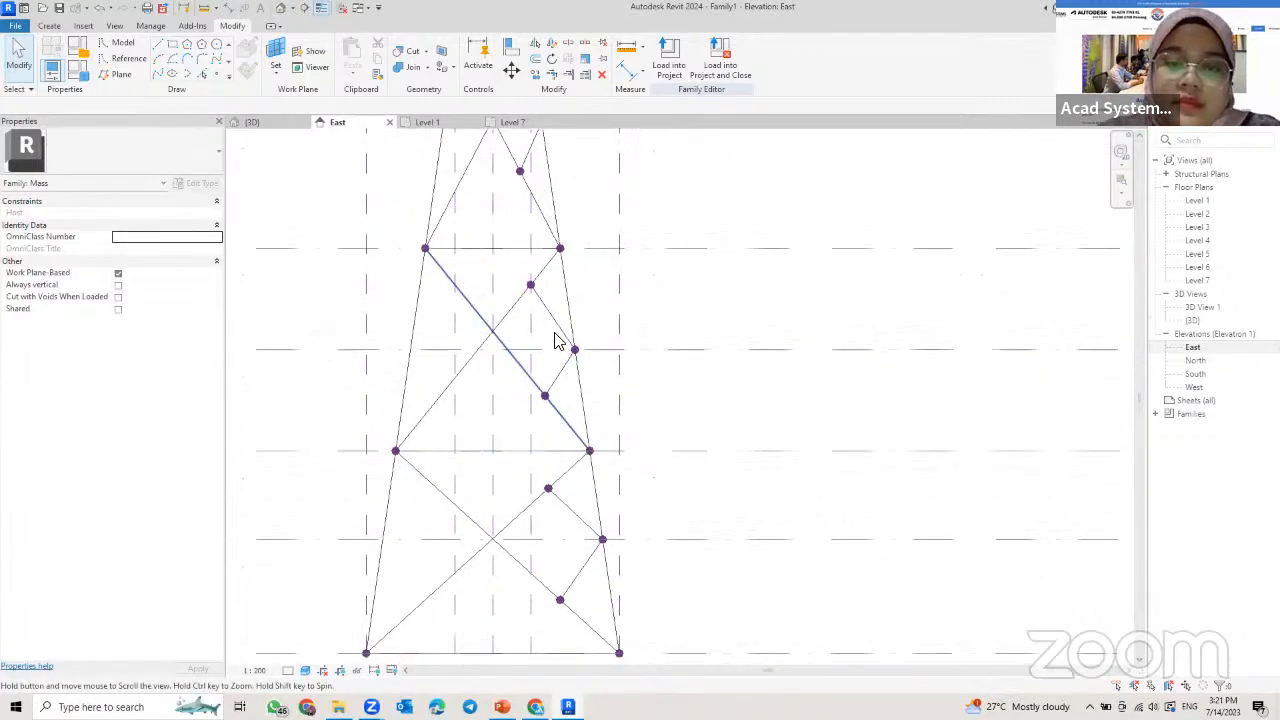
pyautogui.click(565, 507)
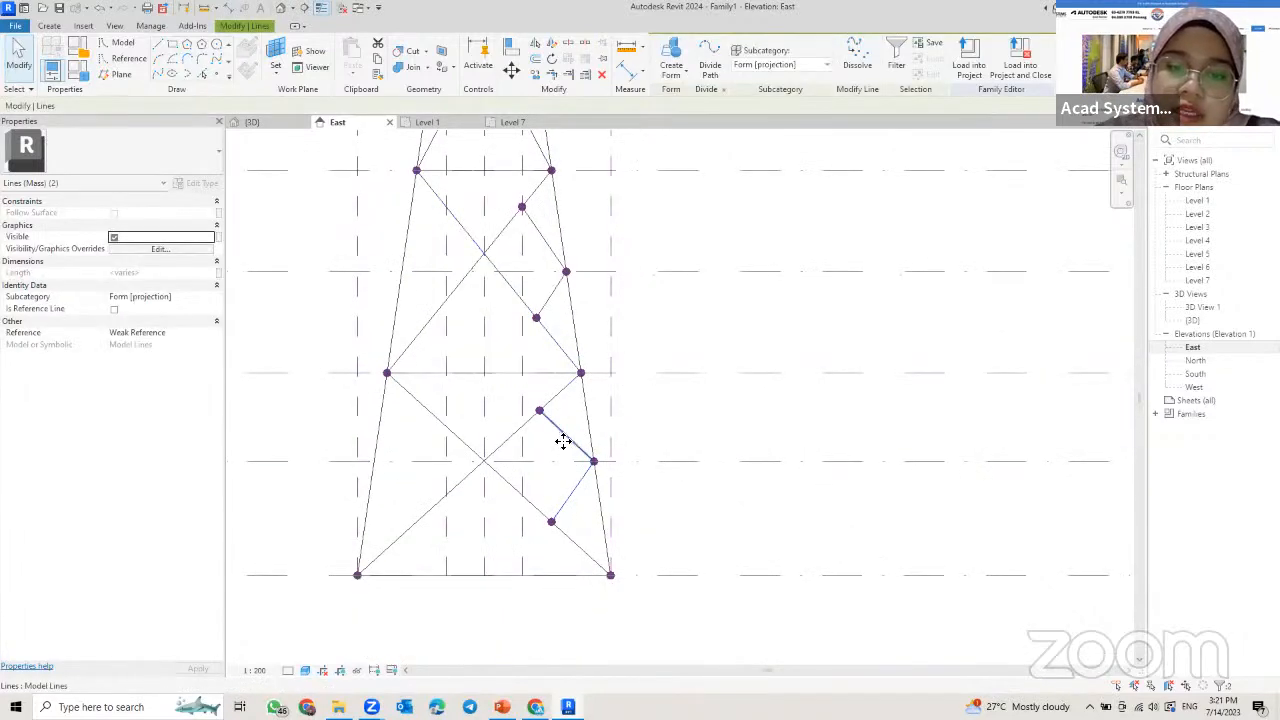
pyautogui.click(563, 441)
pyautogui.moveTo(483, 183); pyautogui.dragTo(513, 227, button='middle')
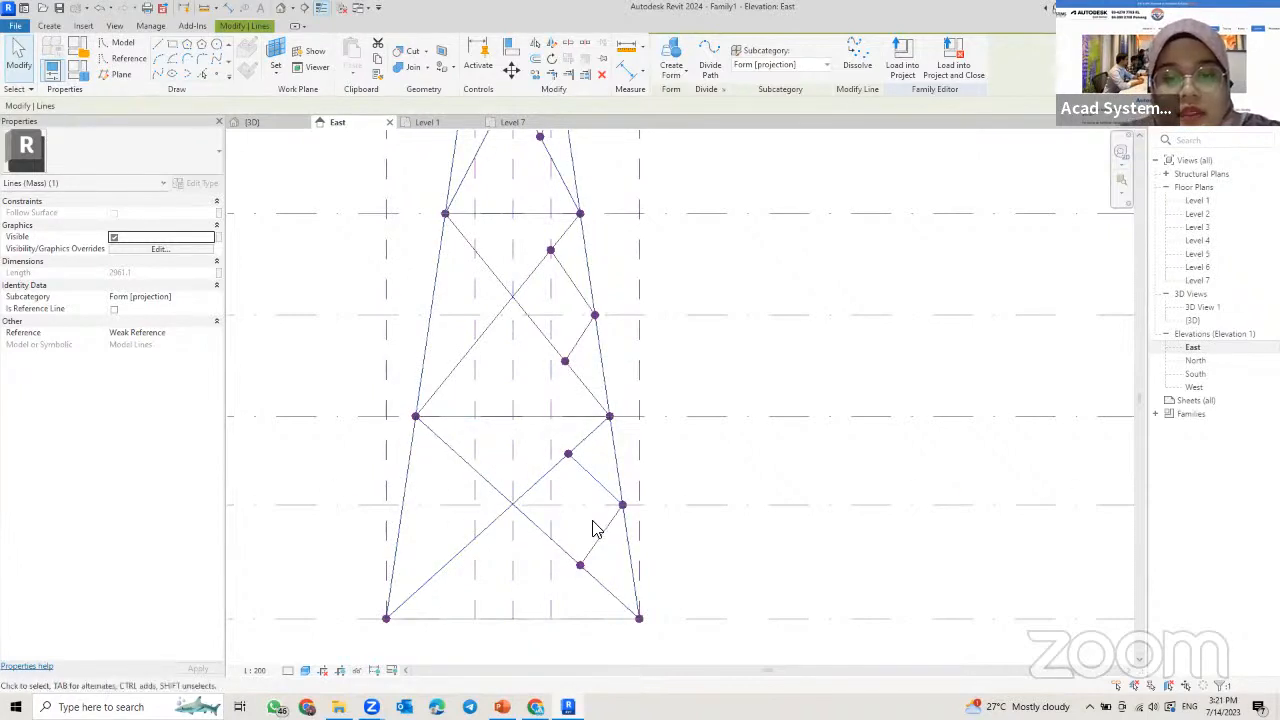
pyautogui.press('Escape')
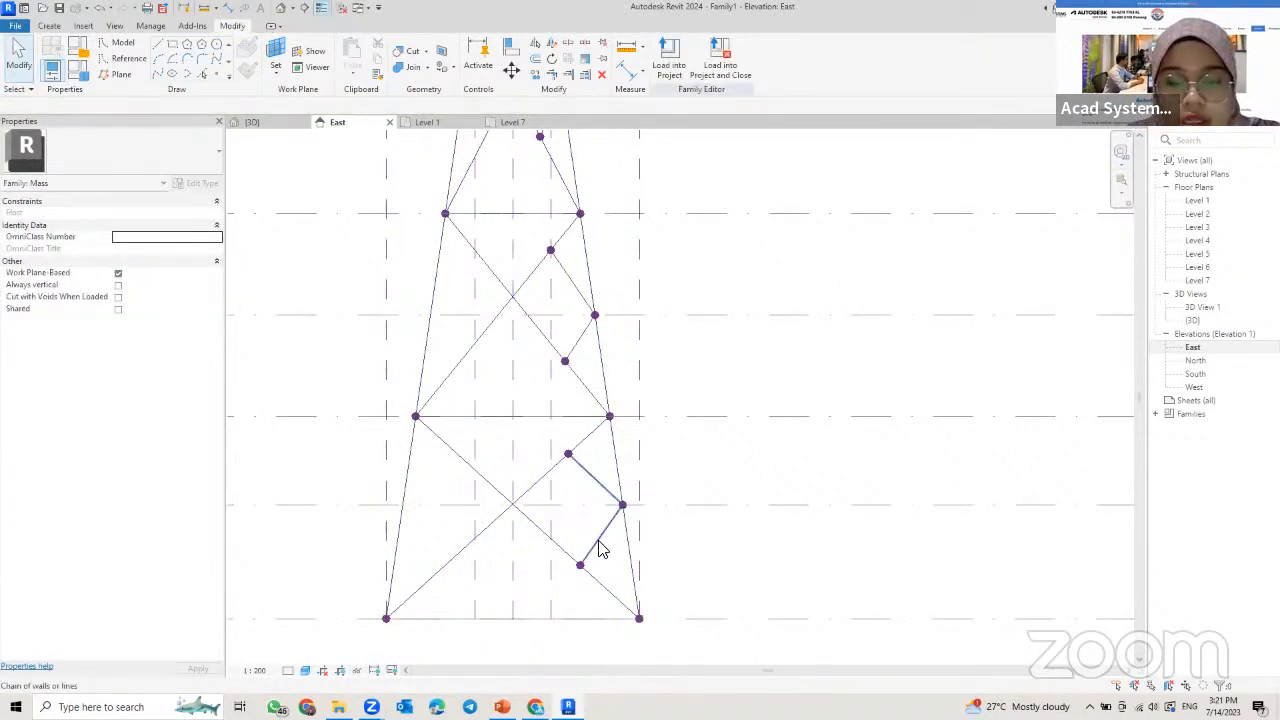
# - Mirror a copy of the six short brace lines in all three bays about the Center (Front/Back) reference plane
pyautogui.click(596, 548)
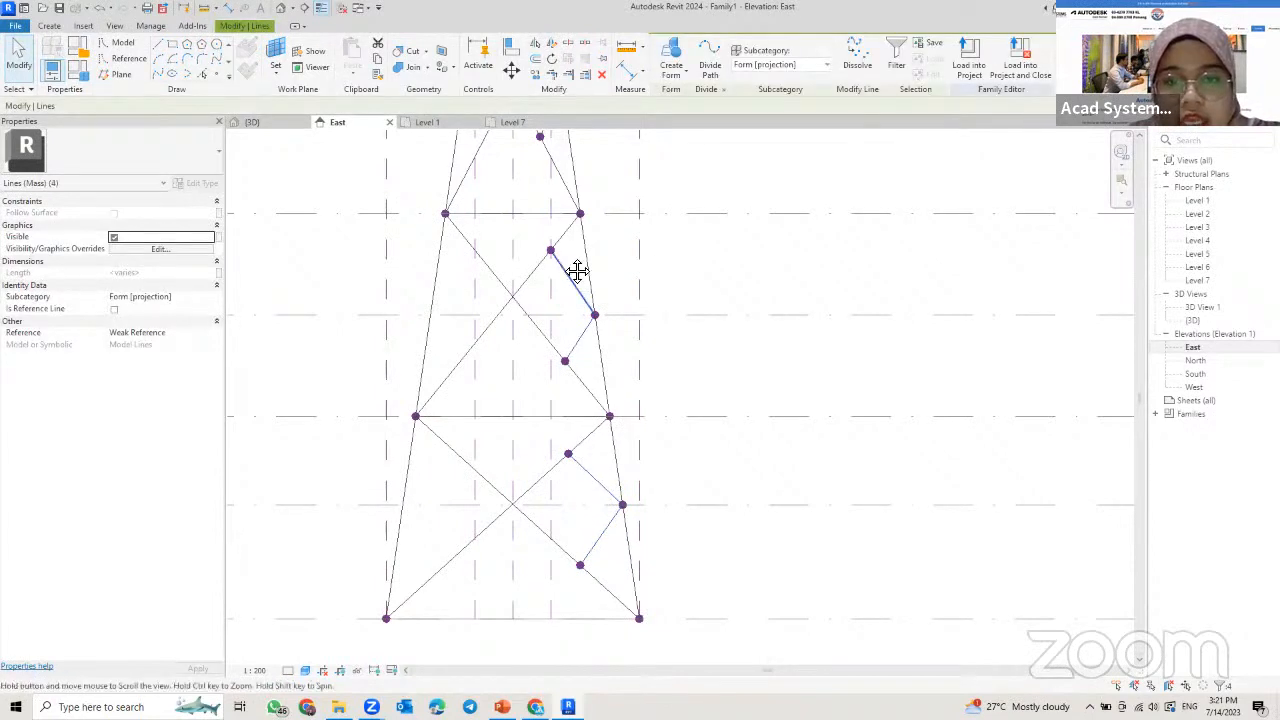
pyautogui.scroll(-2, 574, 274)
pyautogui.scroll(2, 575, 300)
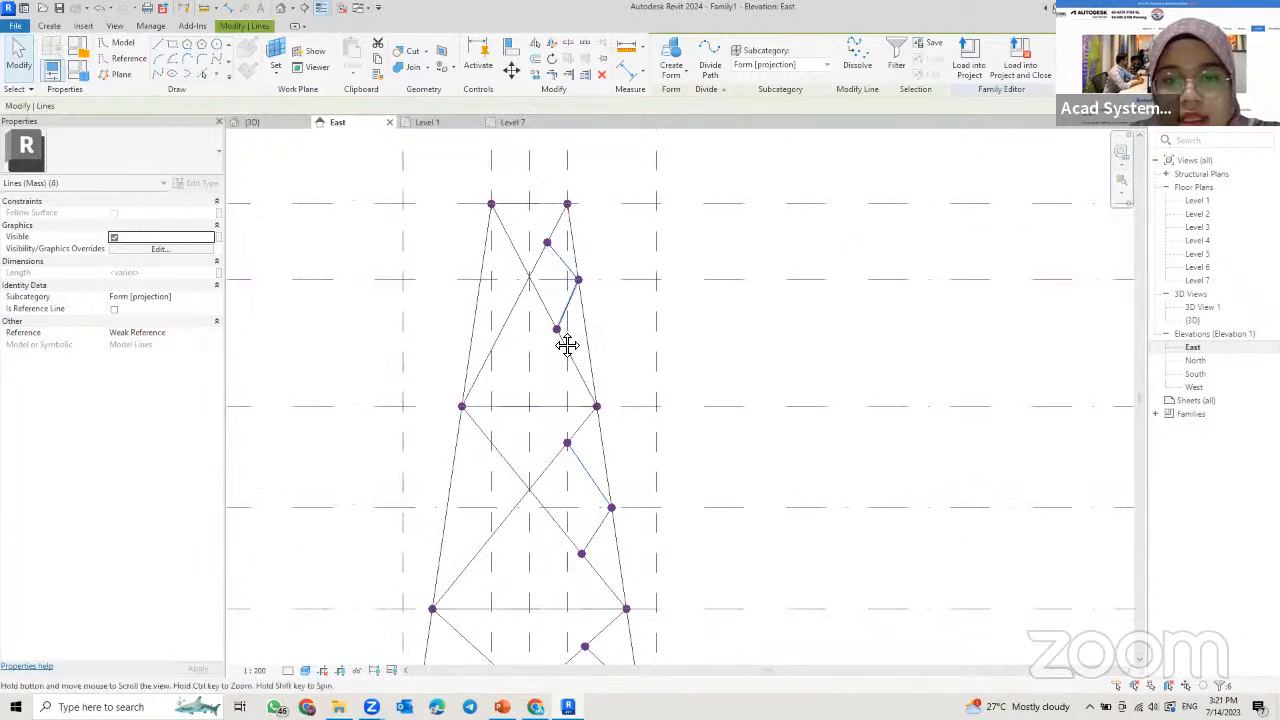
pyautogui.scroll(-1, 572, 390)
pyautogui.moveTo(598, 494); pyautogui.dragTo(580, 429, button='middle')
pyautogui.moveTo(581, 555); pyautogui.dragTo(570, 449, button='middle')
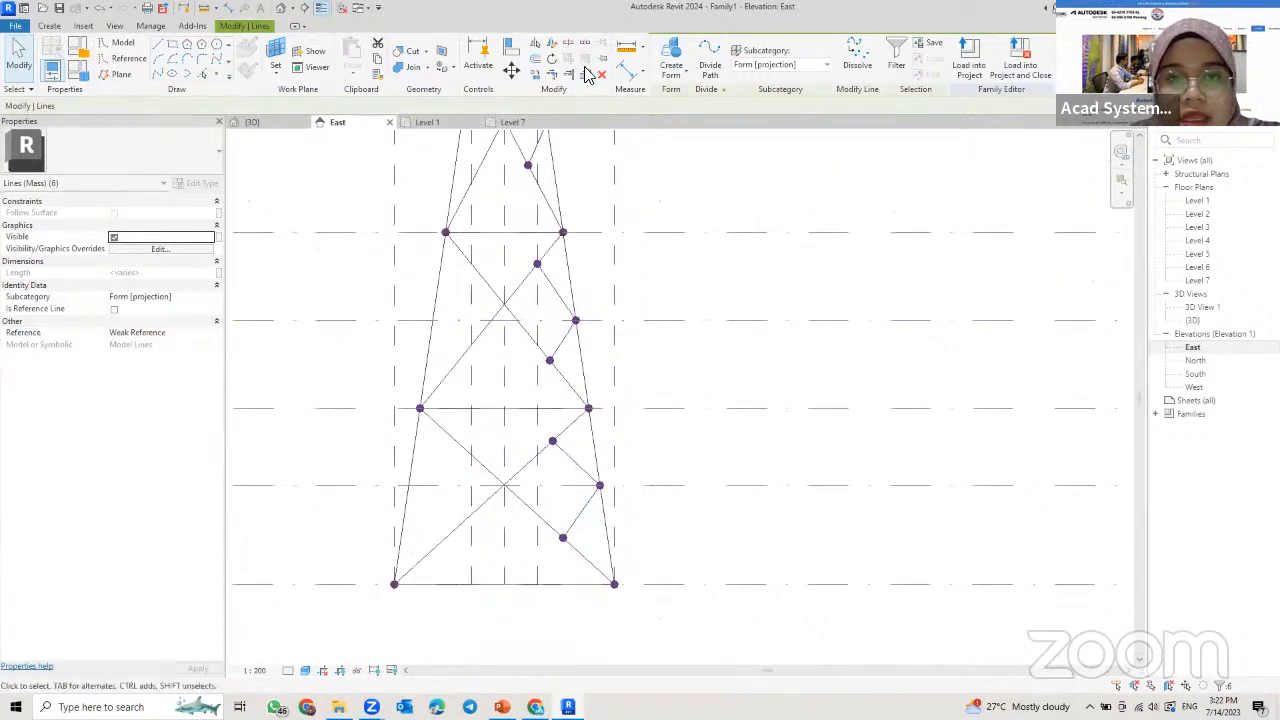
pyautogui.click(537, 46)
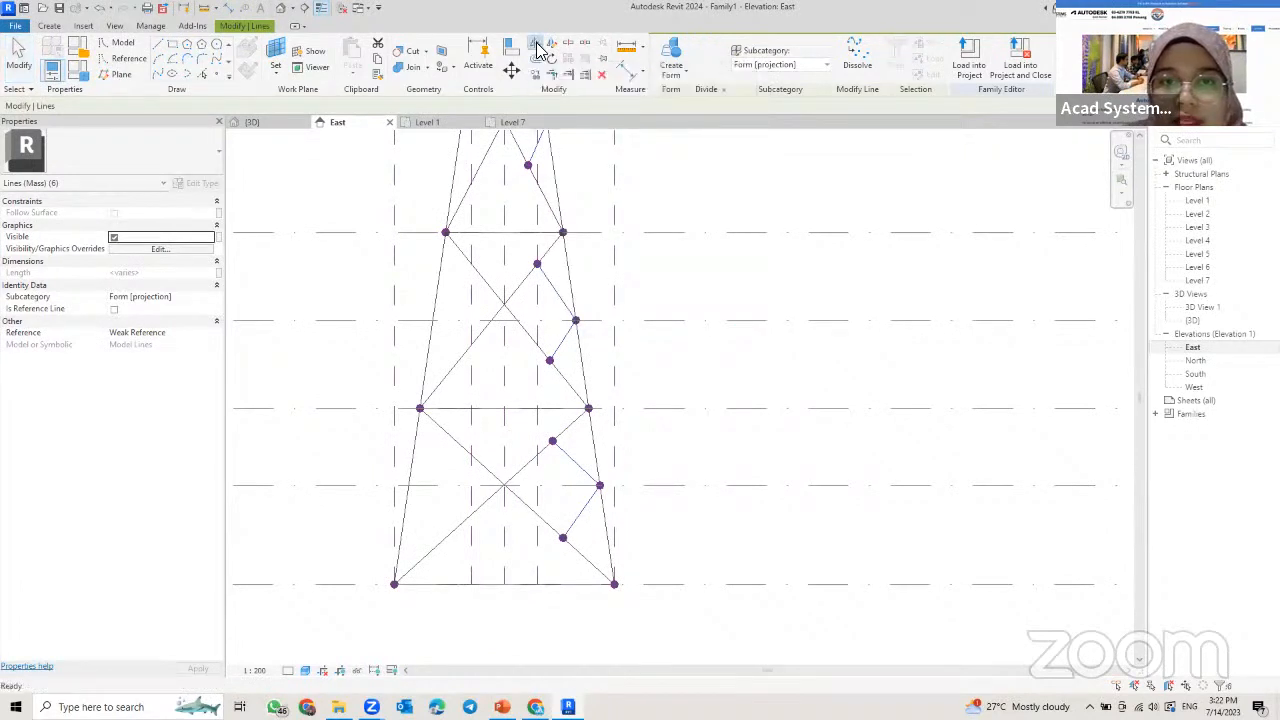
pyautogui.scroll(-2, 503, 249)
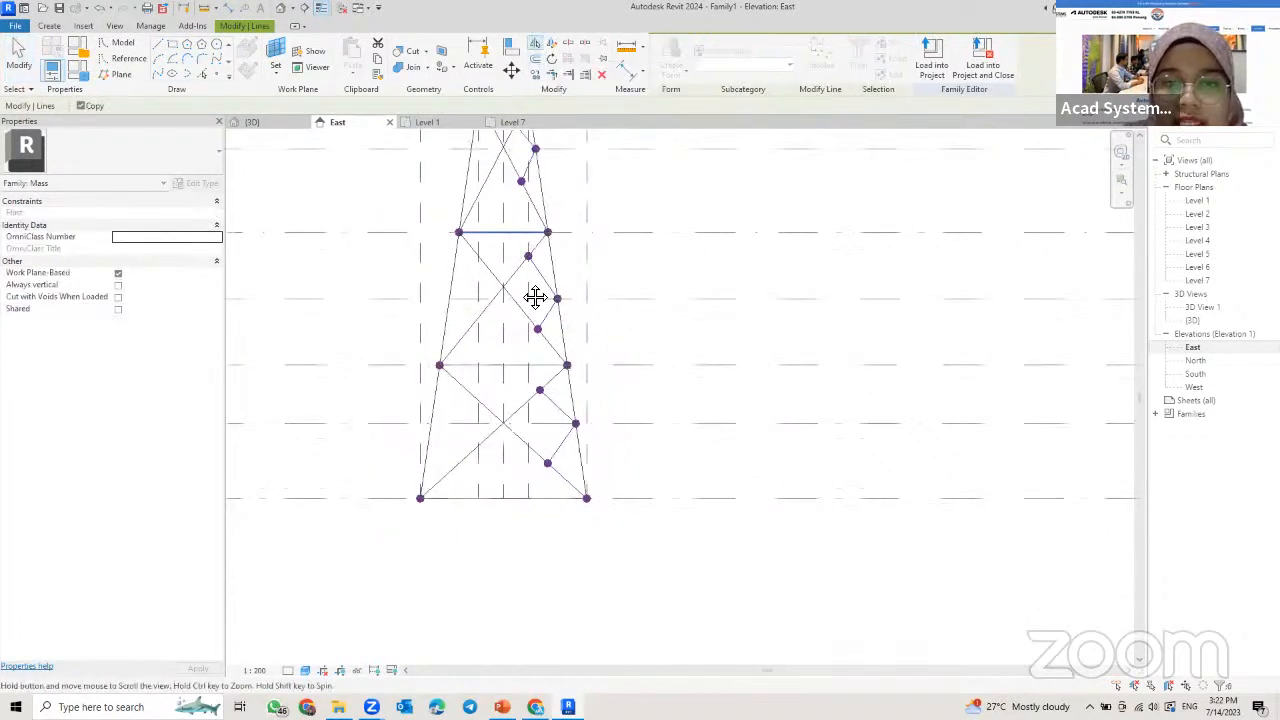
pyautogui.click(533, 170)
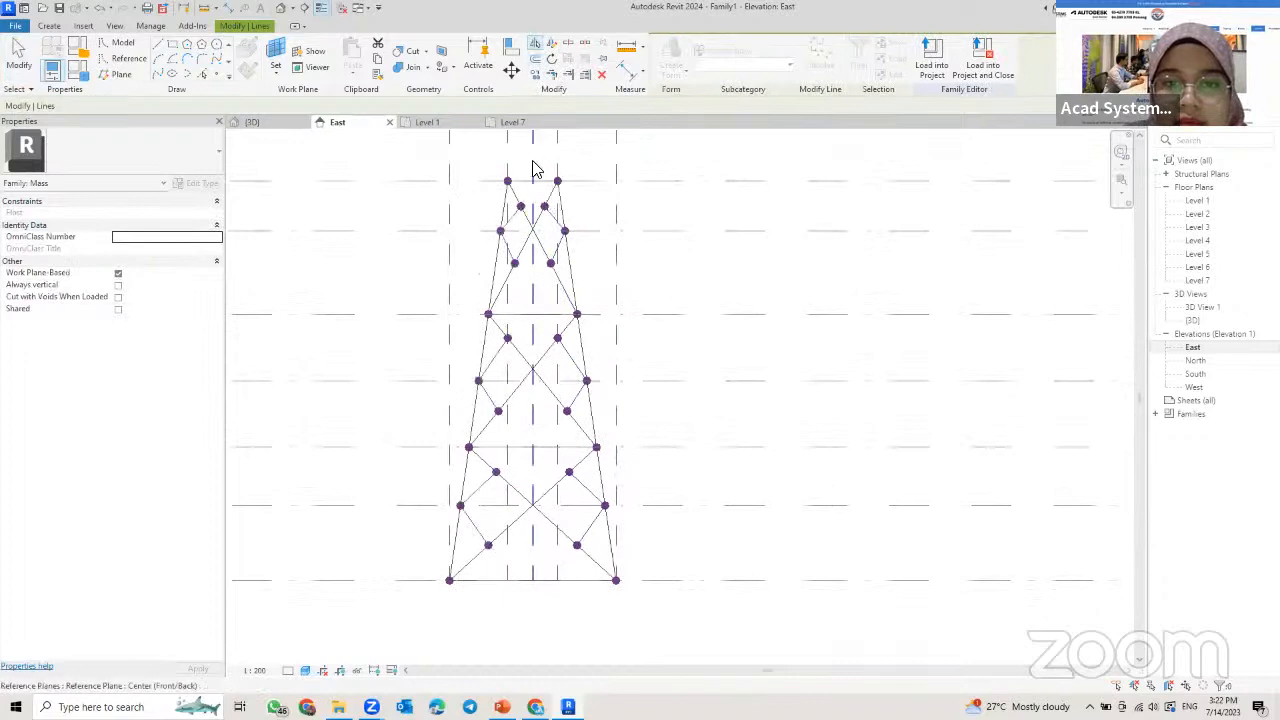
pyautogui.scroll(1, 514, 443)
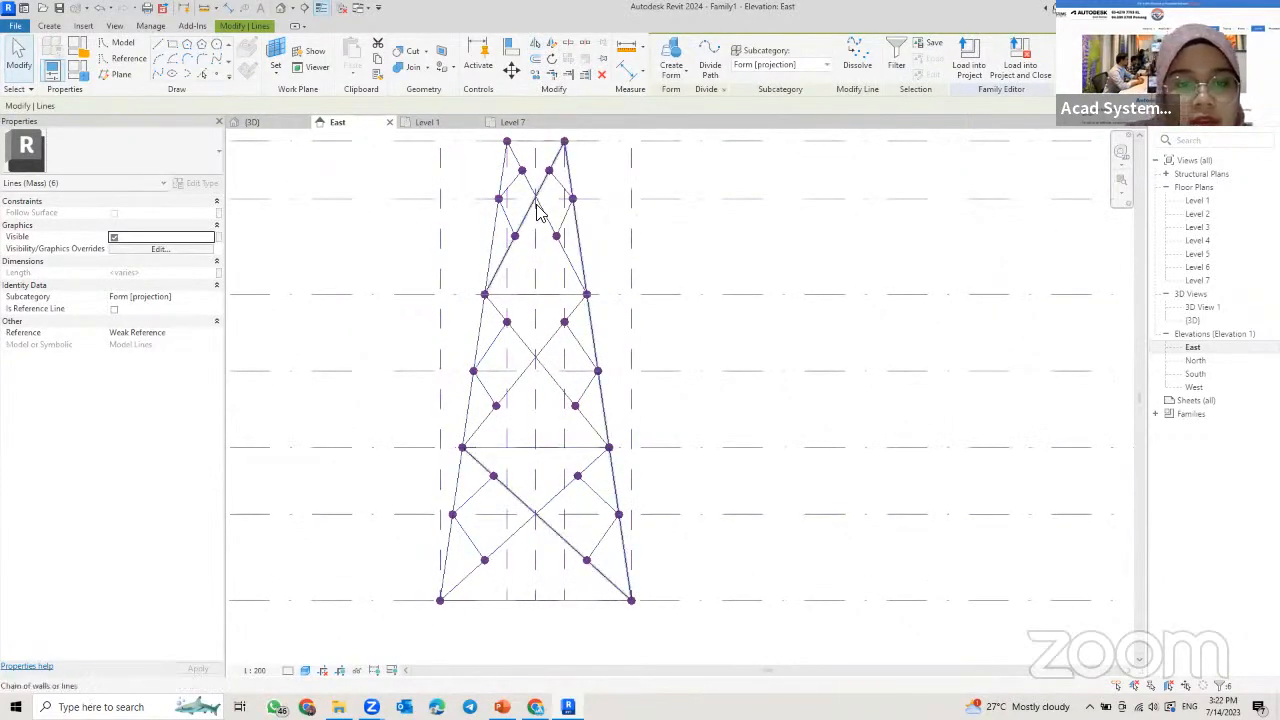
pyautogui.press('Escape')
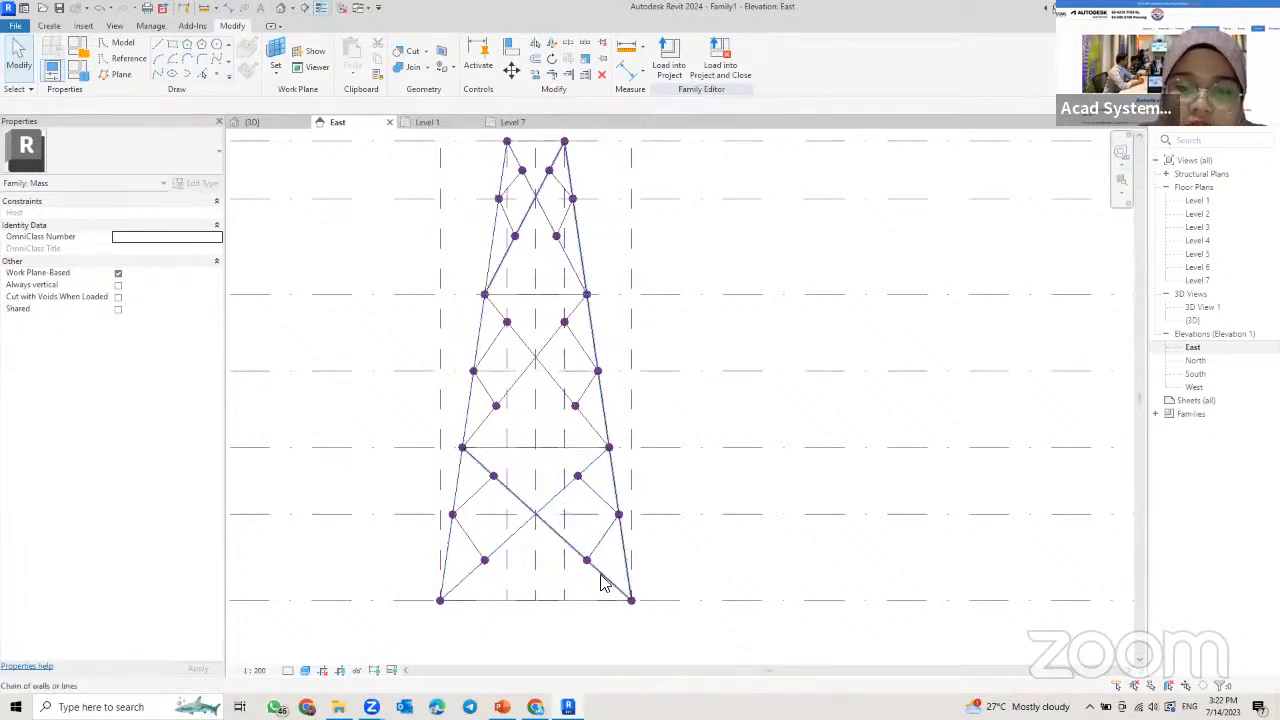
# - Mirror a copy of the east face's cross-bracing and short braces onto the north face, drawing the axis along the northeast leg in the Level 1 plan
pyautogui.click(561, 503)
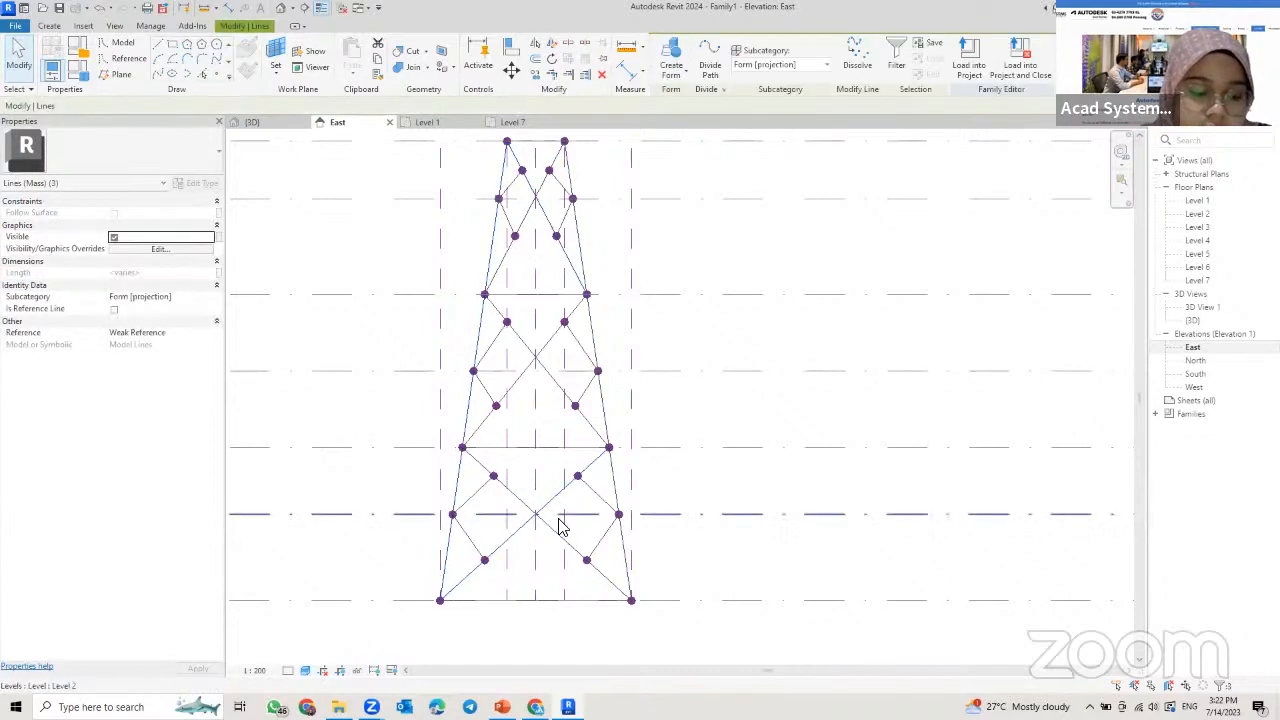
pyautogui.click(575, 553)
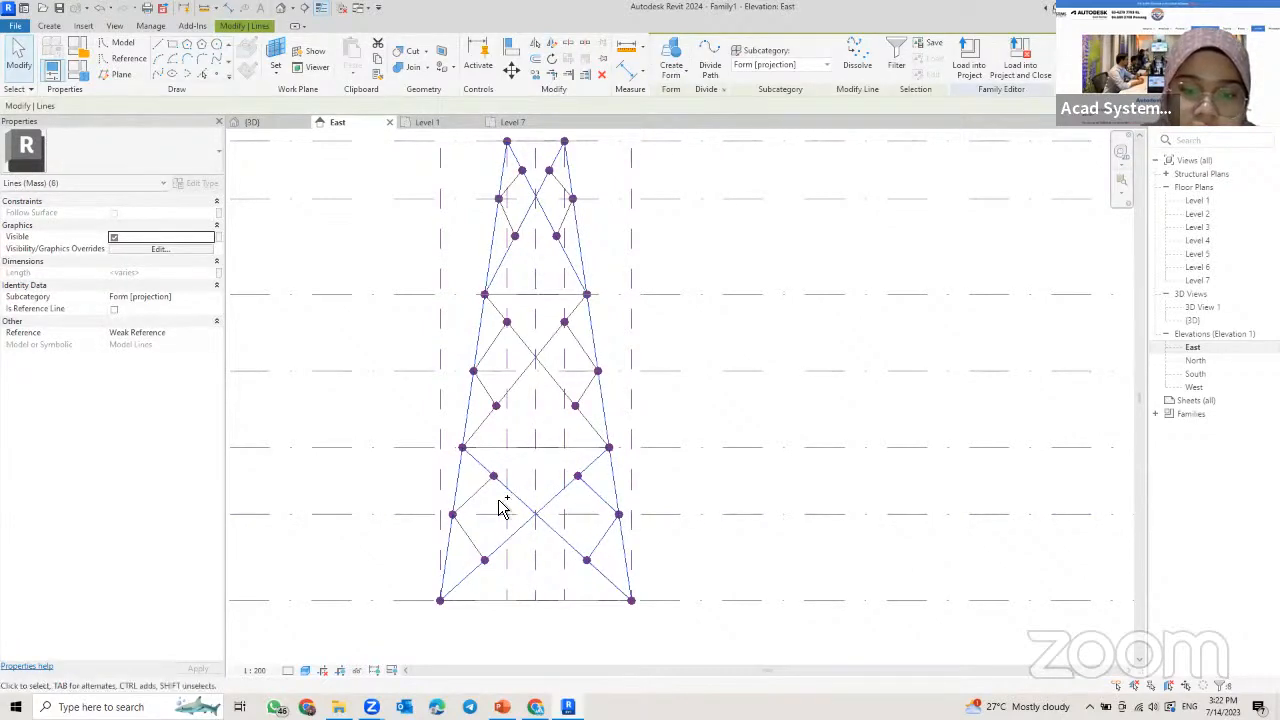
pyautogui.keyDown('ctrl'); pyautogui.click(486, 423); pyautogui.keyUp('ctrl')
pyautogui.keyDown('shift'); pyautogui.click(558, 389); pyautogui.keyUp('shift')
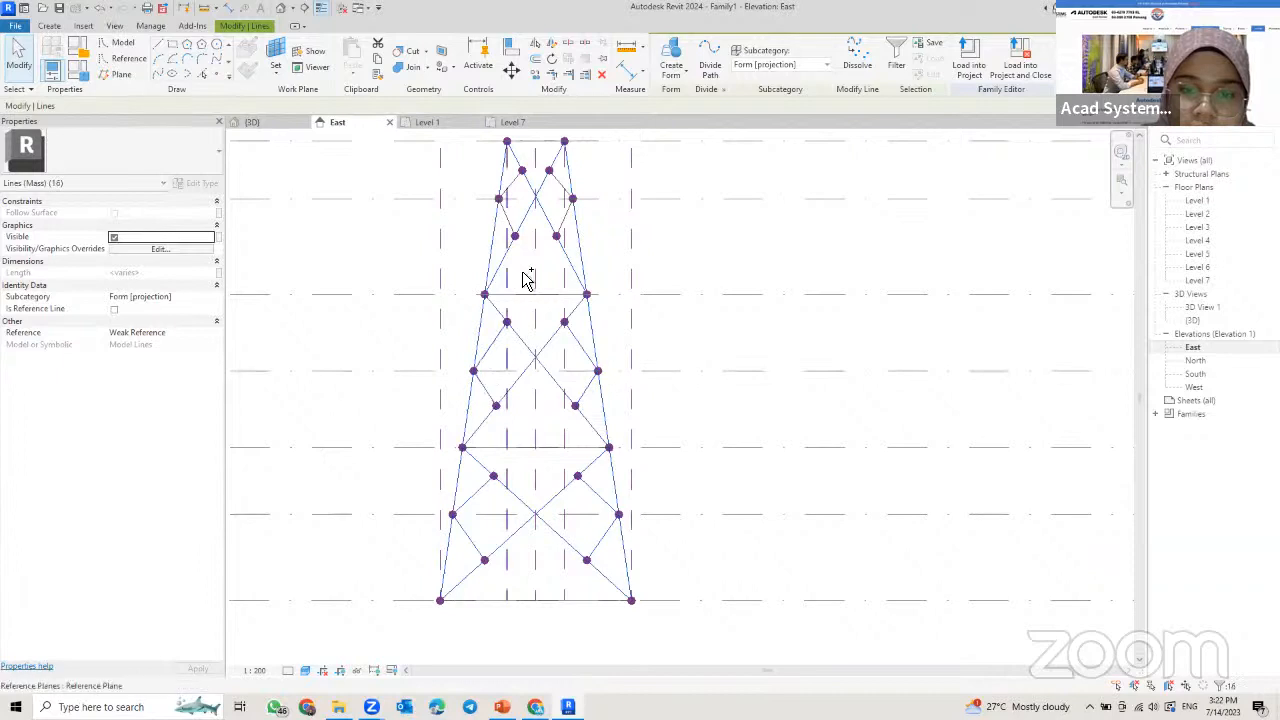
pyautogui.keyDown('ctrl'); pyautogui.click(547, 215); pyautogui.keyUp('ctrl')
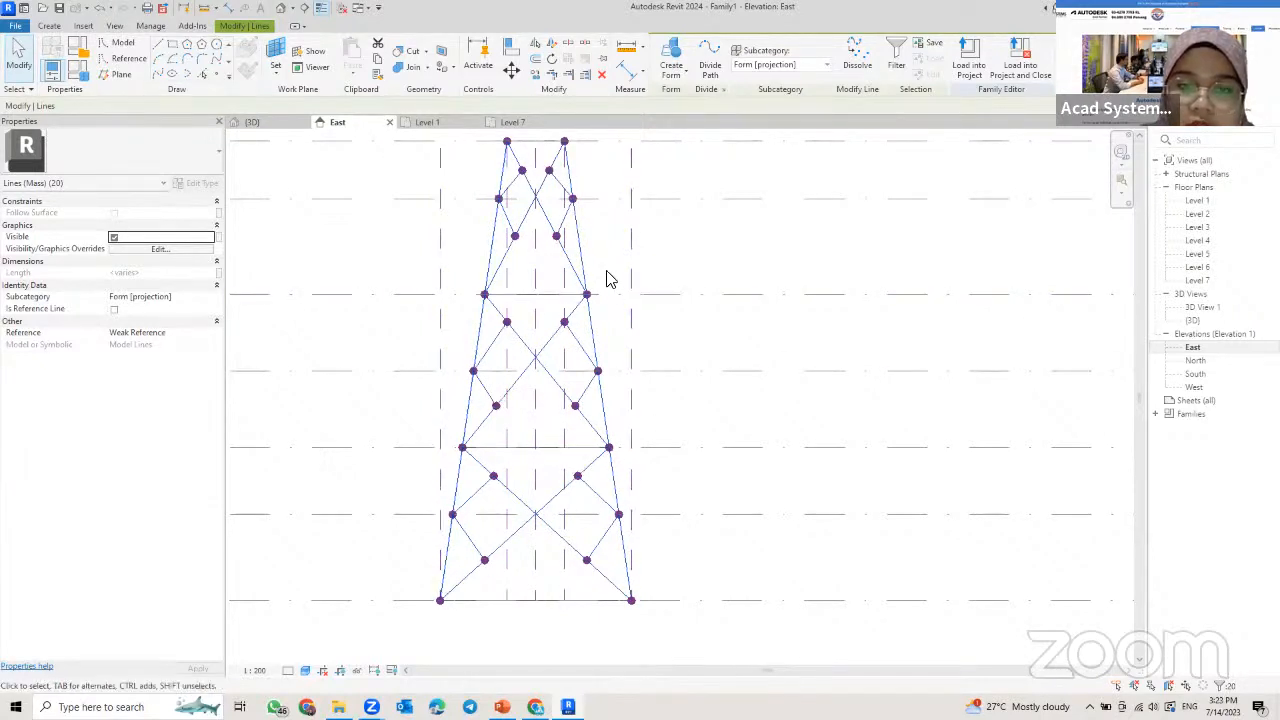
pyautogui.click(418, 123)
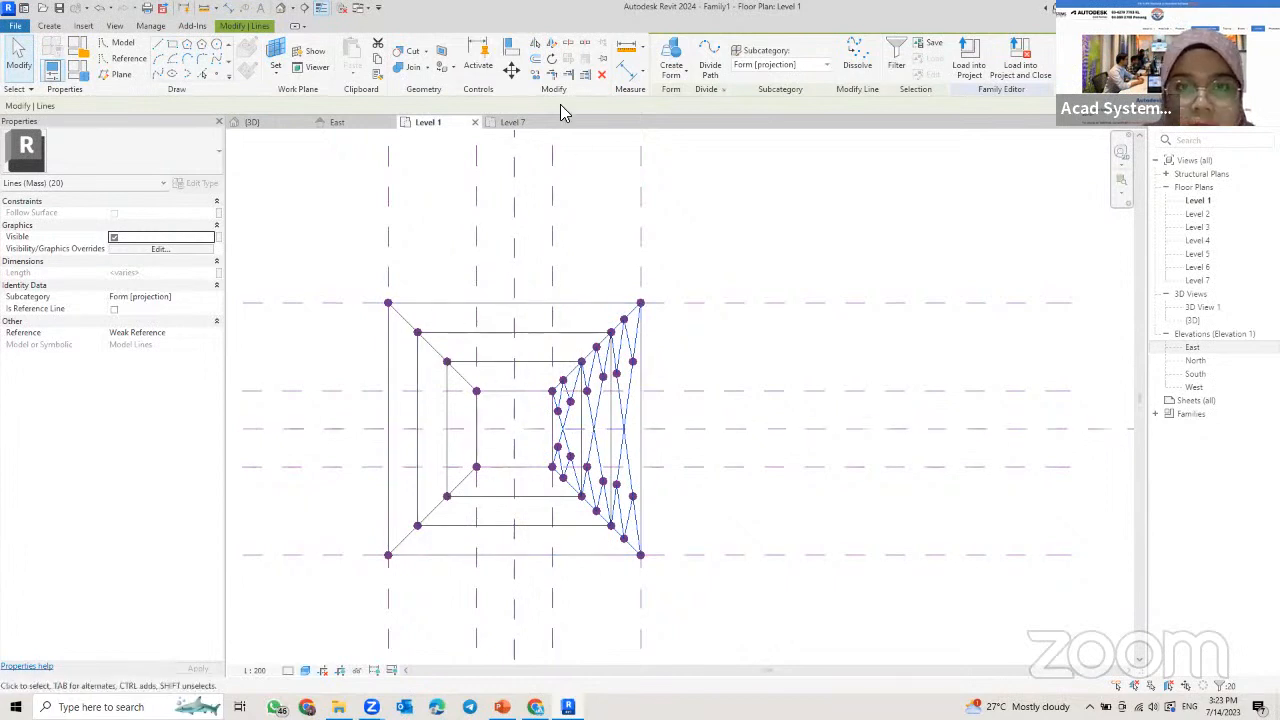
pyautogui.click(548, 47)
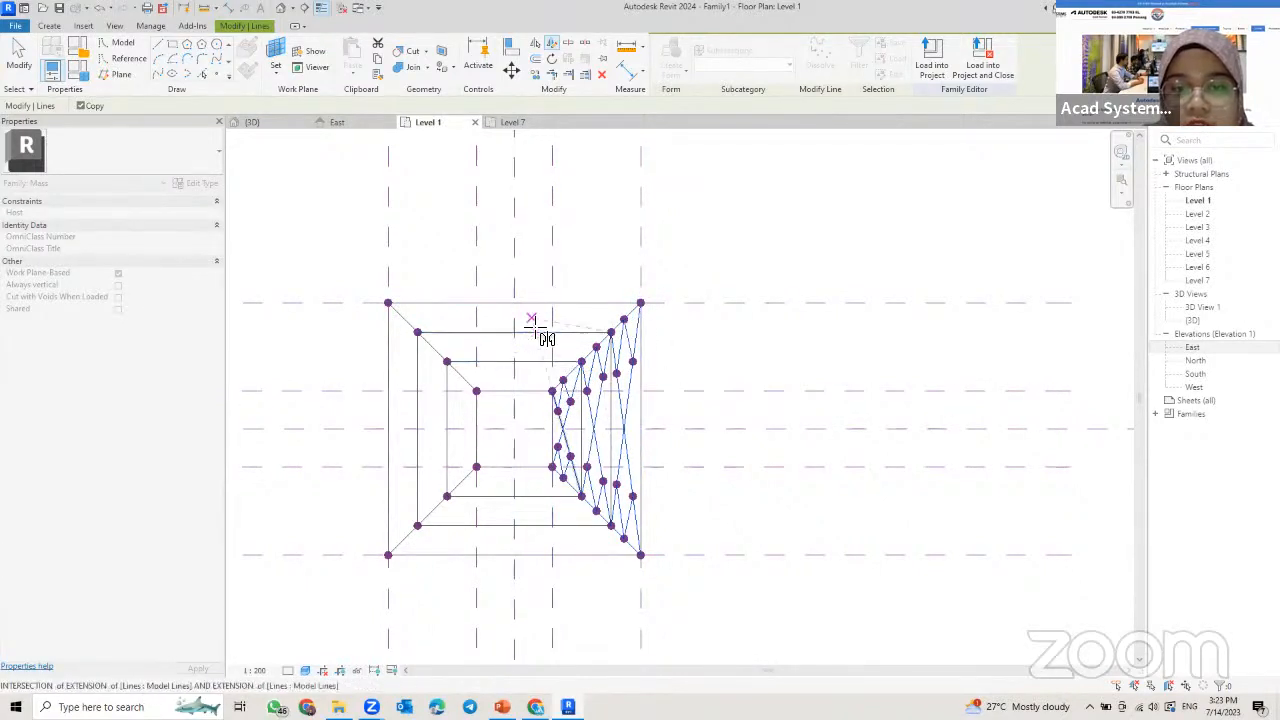
pyautogui.click(640, 304)
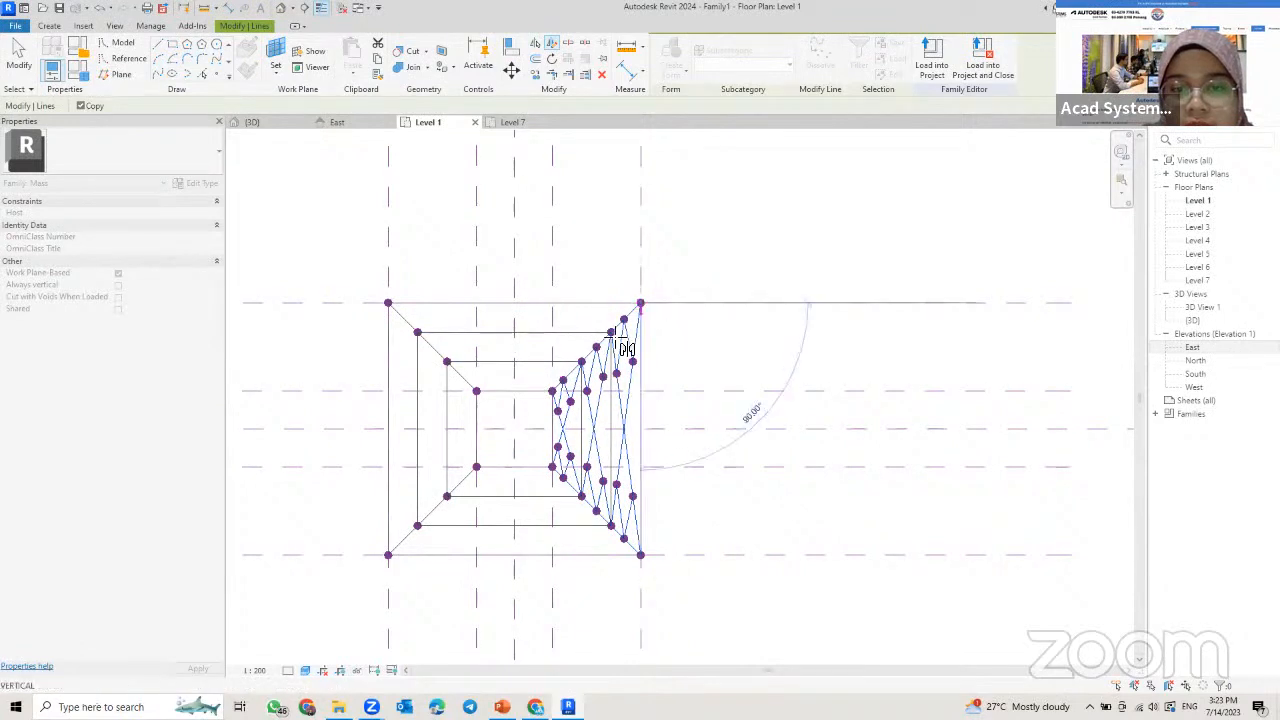
pyautogui.click(553, 391)
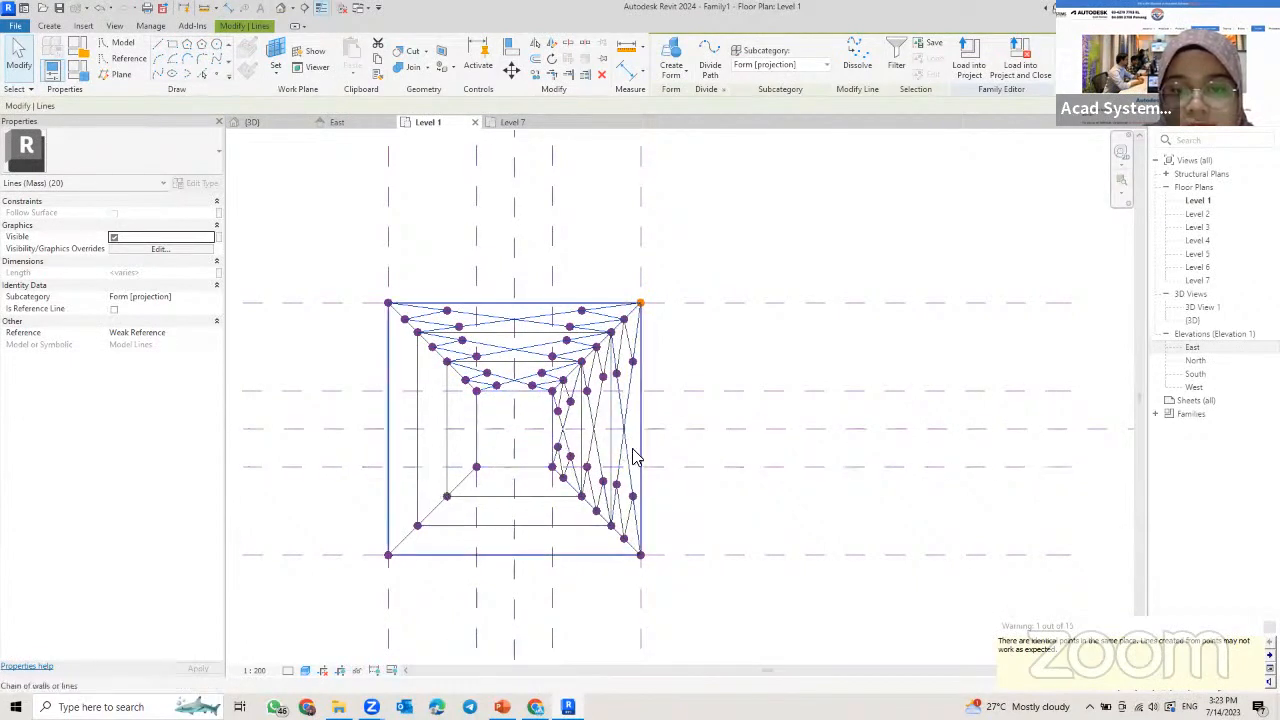
pyautogui.scroll(2, 609, 434)
pyautogui.press('Escape')
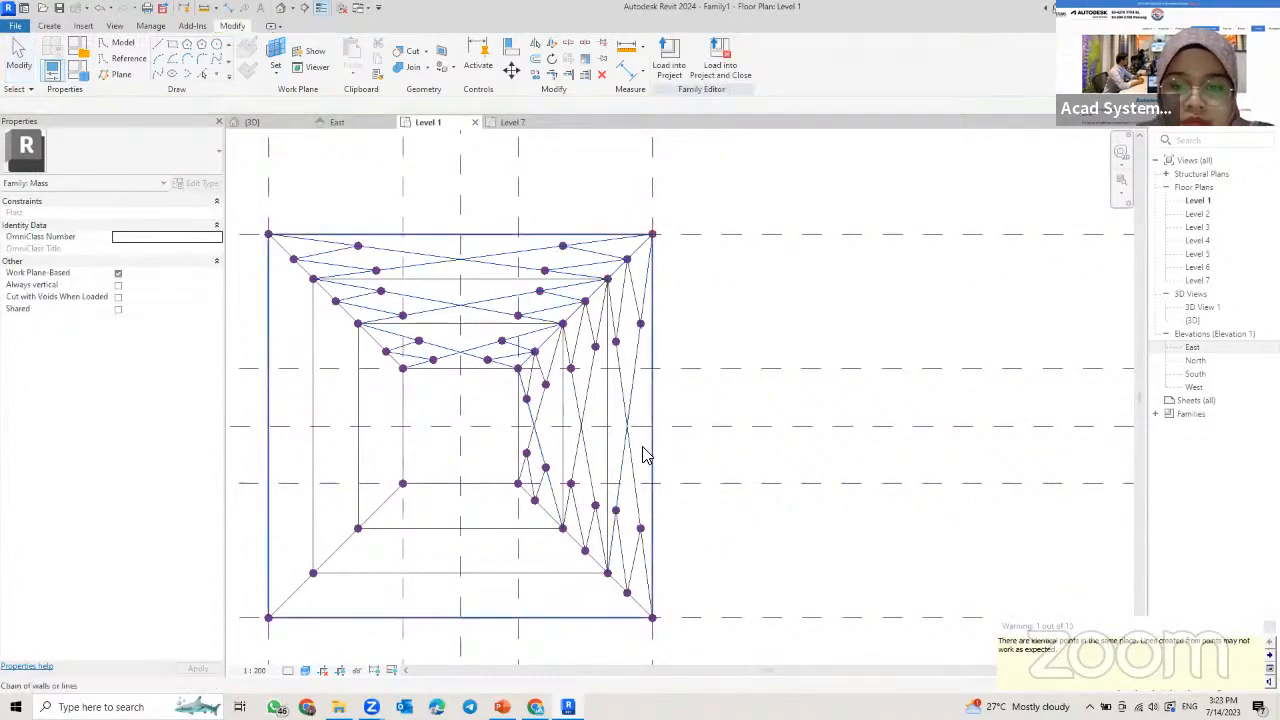
# - Mirror a copy of the east face's cross-bracing and short braces onto the south face, drawing the axis along the southeast leg
pyautogui.scroll(3, 611, 449)
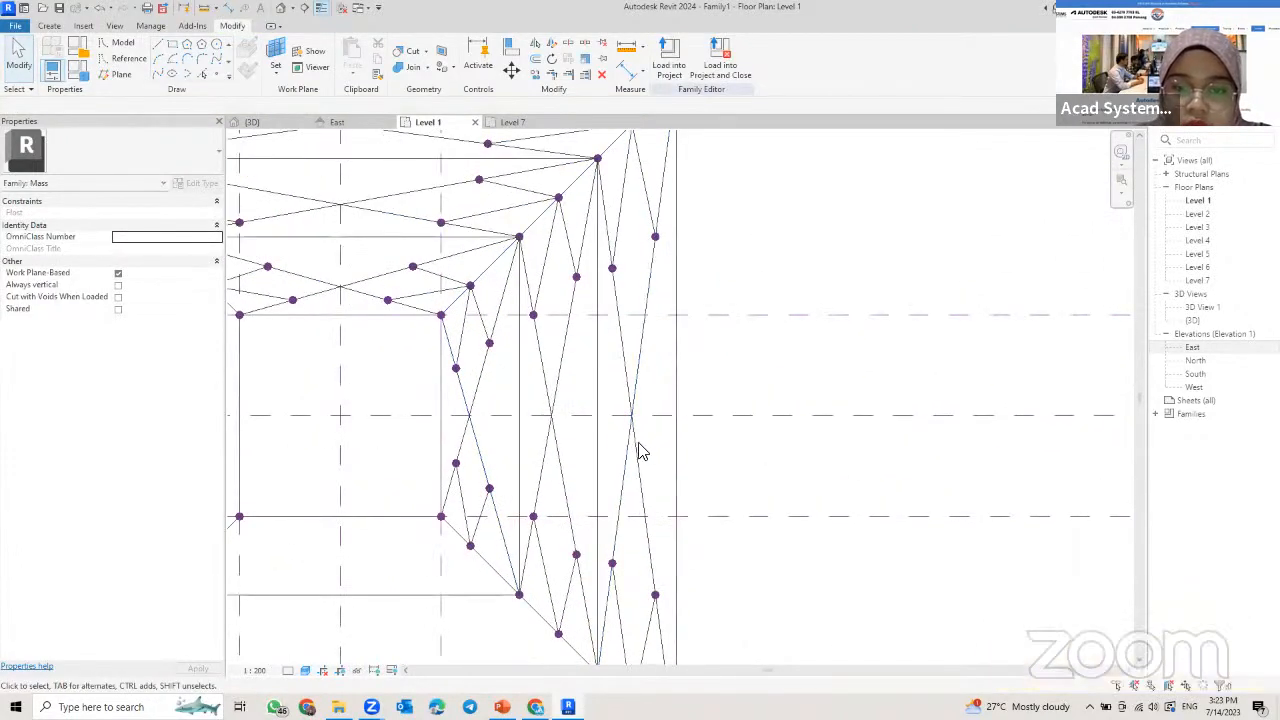
pyautogui.moveTo(641, 452); pyautogui.dragTo(463, 423)
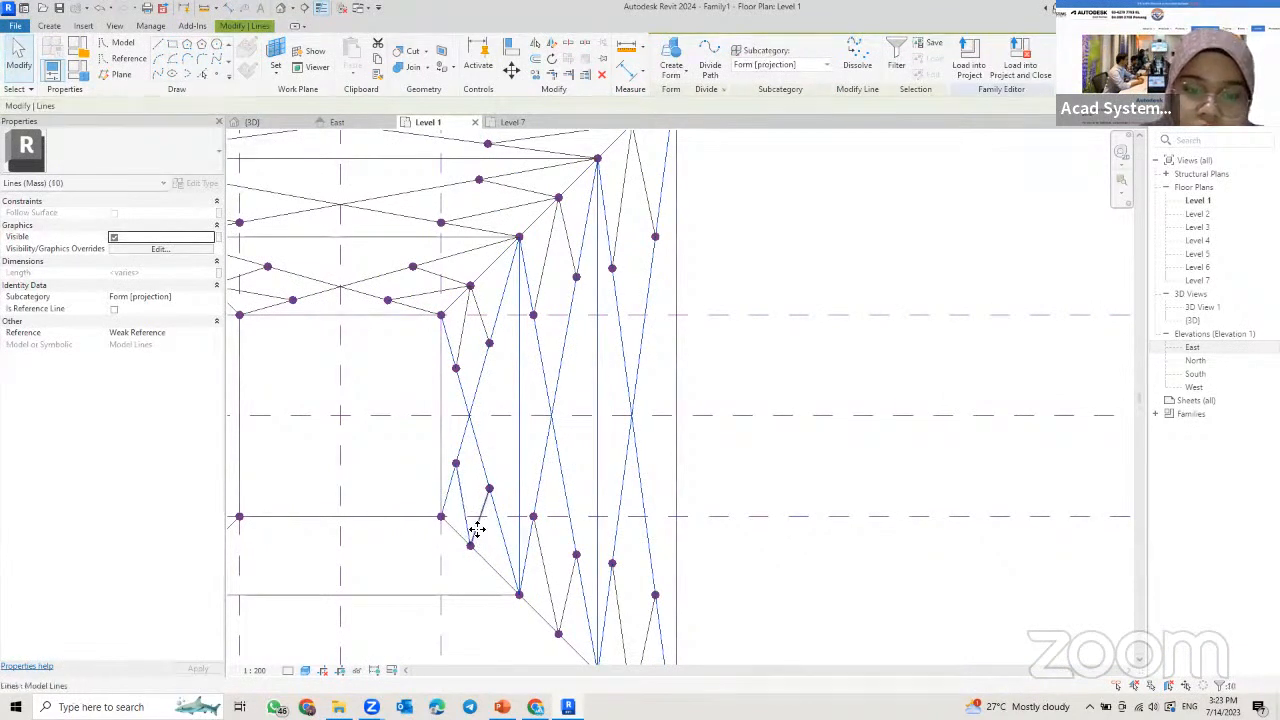
pyautogui.press('Tab')
pyautogui.keyDown('ctrl'); pyautogui.click(545, 564); pyautogui.keyUp('ctrl')
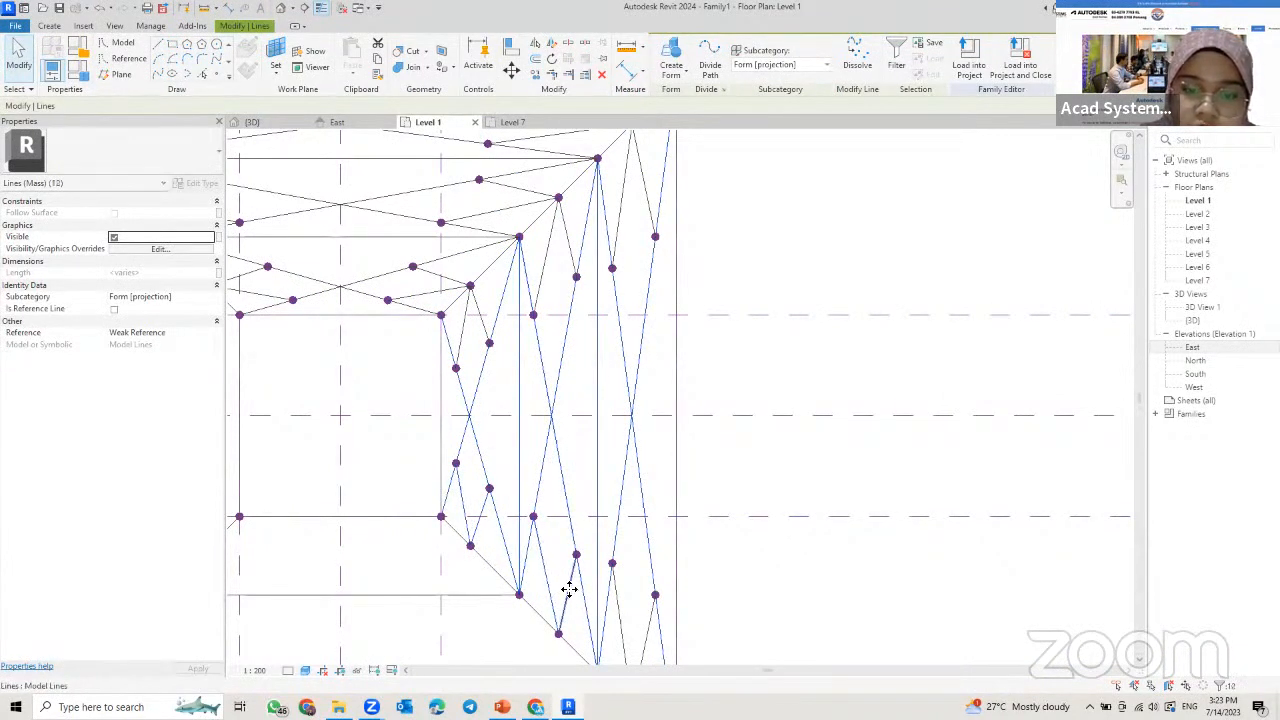
pyautogui.press('Tab')
pyautogui.keyDown('ctrl'); pyautogui.click(645, 630); pyautogui.keyUp('ctrl')
pyautogui.press('Tab')
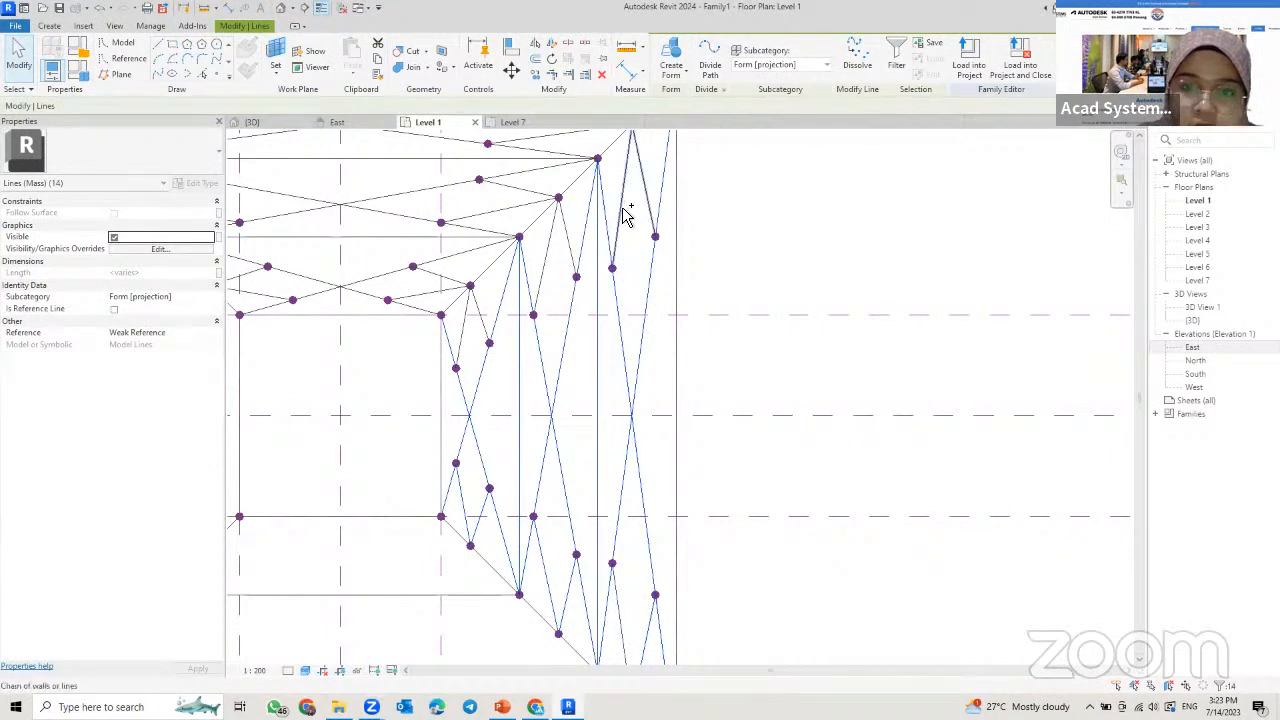
pyautogui.press('Tab')
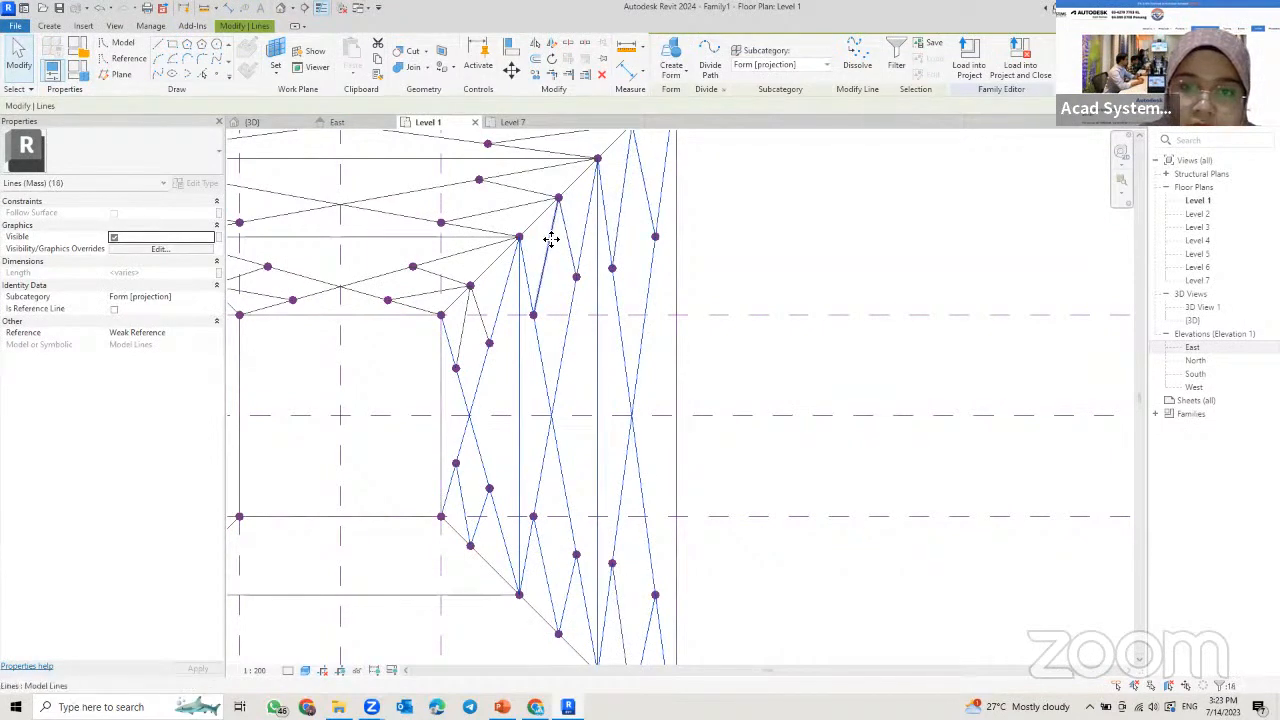
pyautogui.press('Tab')
pyautogui.scroll(-3, 509, 308)
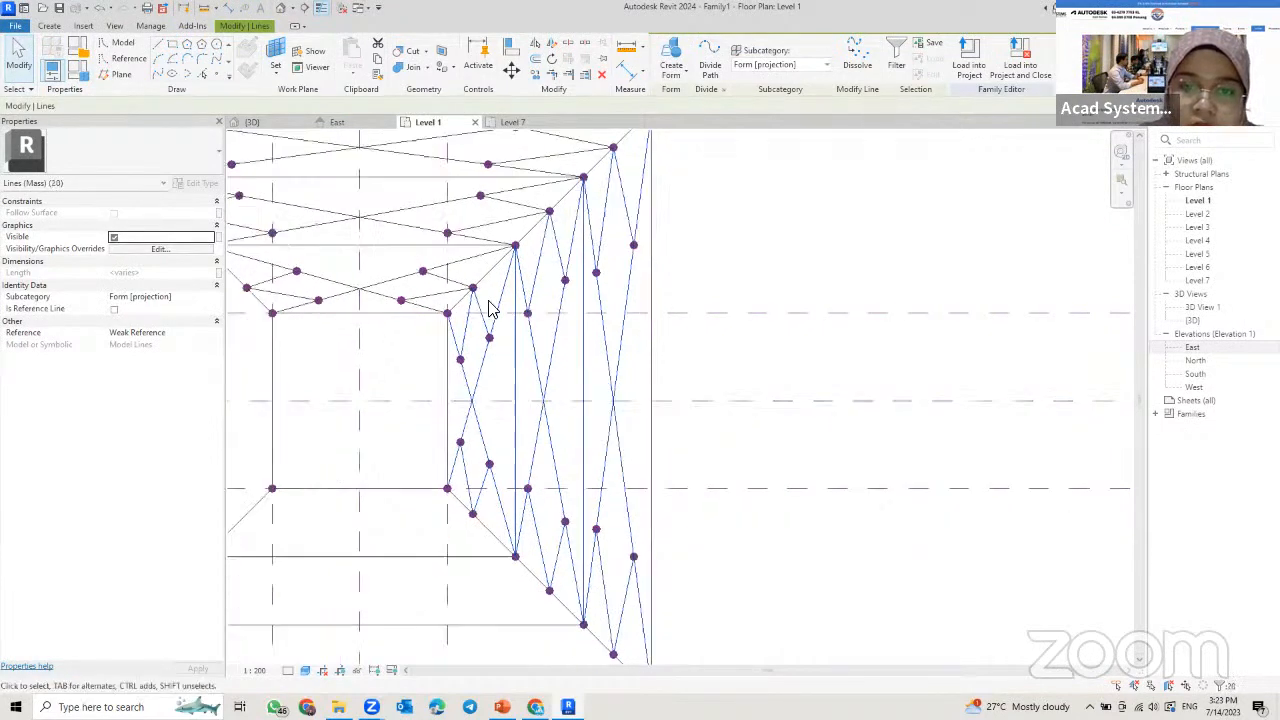
pyautogui.click(555, 58)
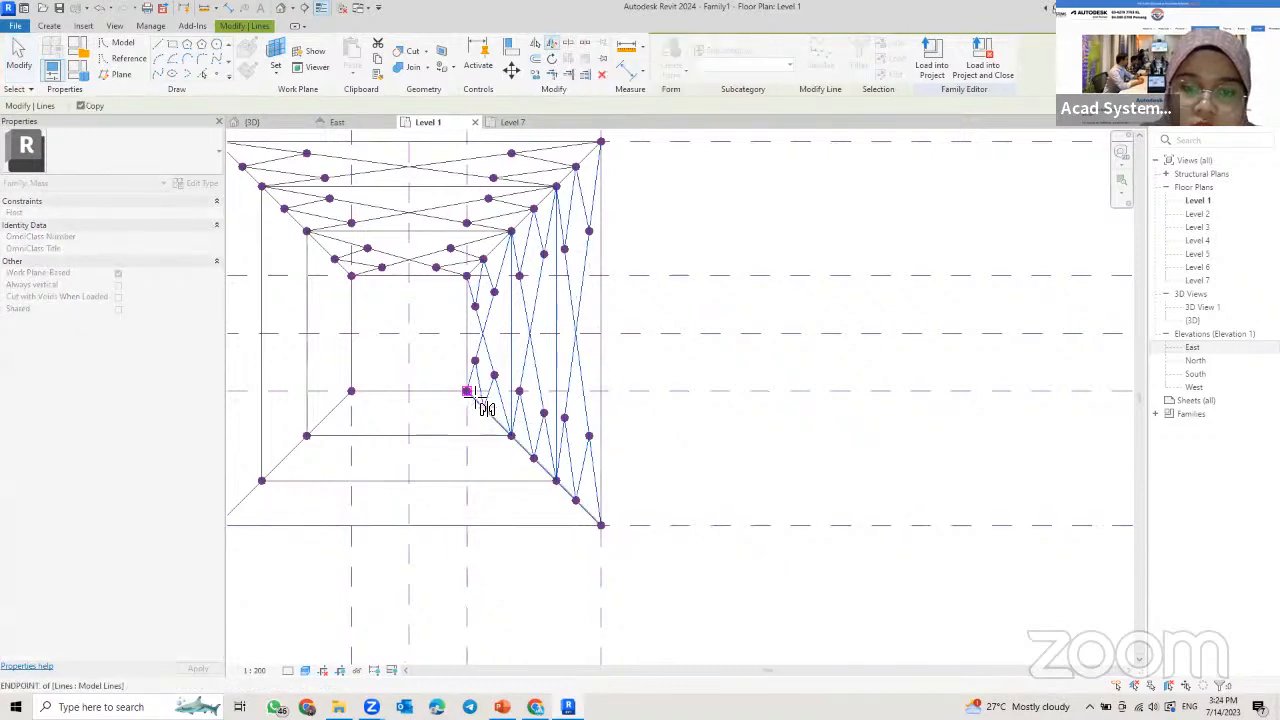
pyautogui.click(467, 391)
pyautogui.click(600, 524)
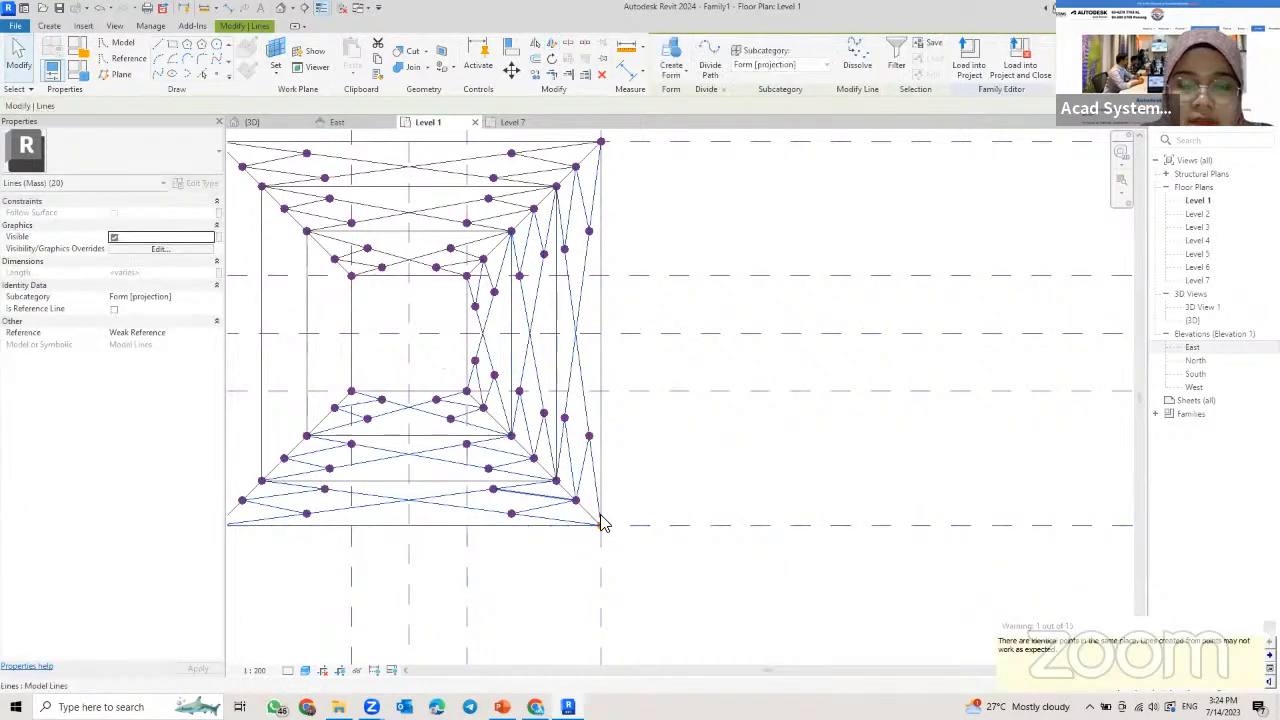
pyautogui.press('Escape')
# - Mirror a copy of the south face's cross-bracing and short braces in all three bays onto the west face, drawing the axis along the southwest leg
pyautogui.scroll(-1, 388, 436)
pyautogui.moveTo(388, 436); pyautogui.dragTo(549, 410, button='middle')
pyautogui.scroll(2, 563, 404)
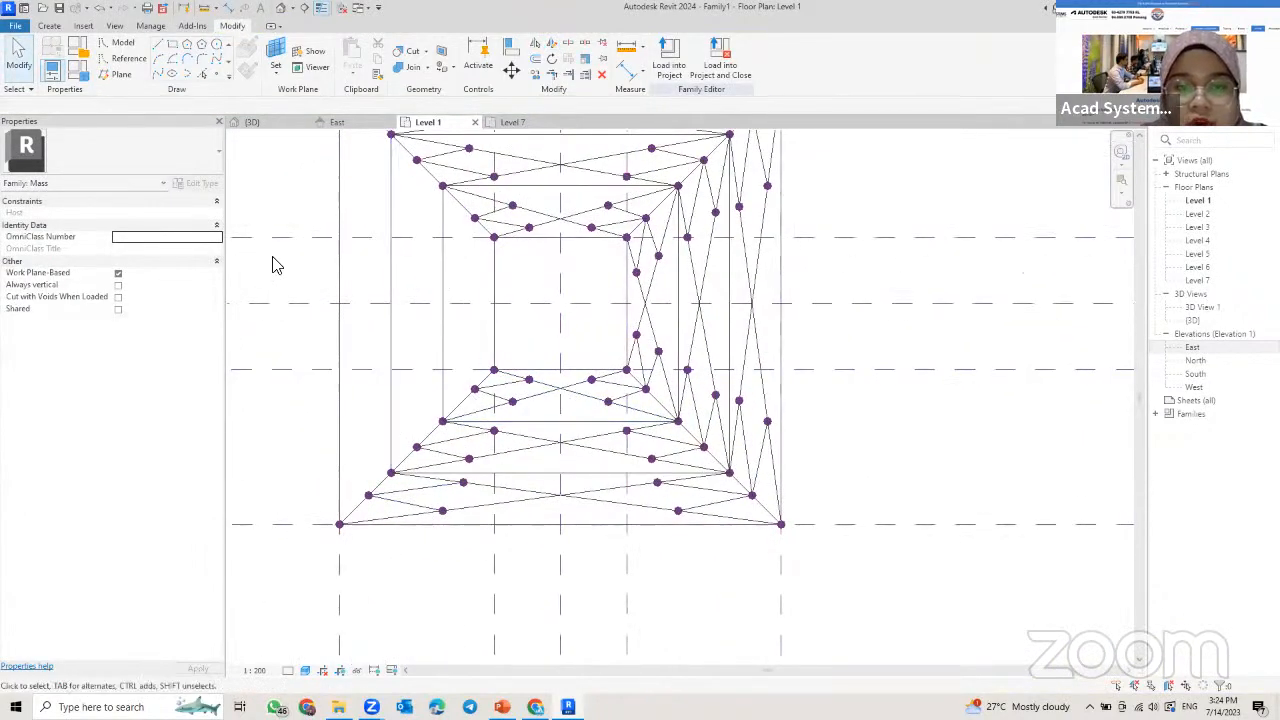
pyautogui.moveTo(339, 281); pyautogui.dragTo(460, 304, button='middle')
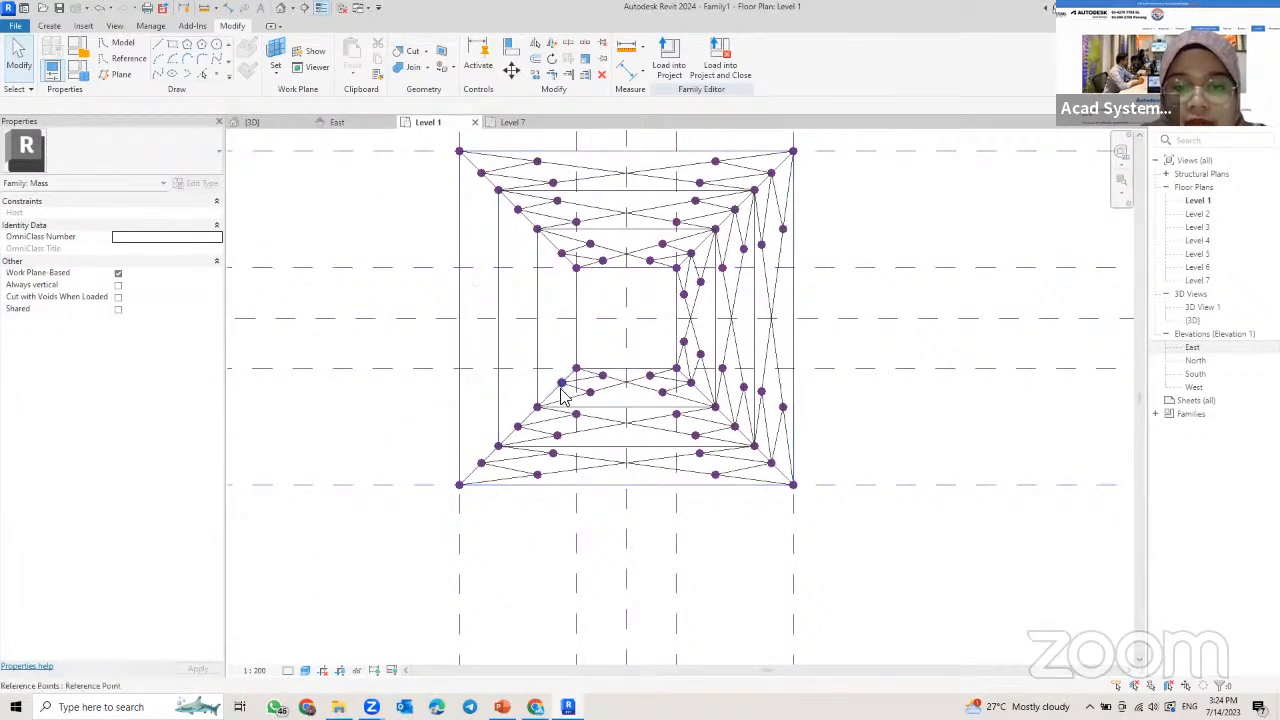
pyautogui.scroll(2, 559, 388)
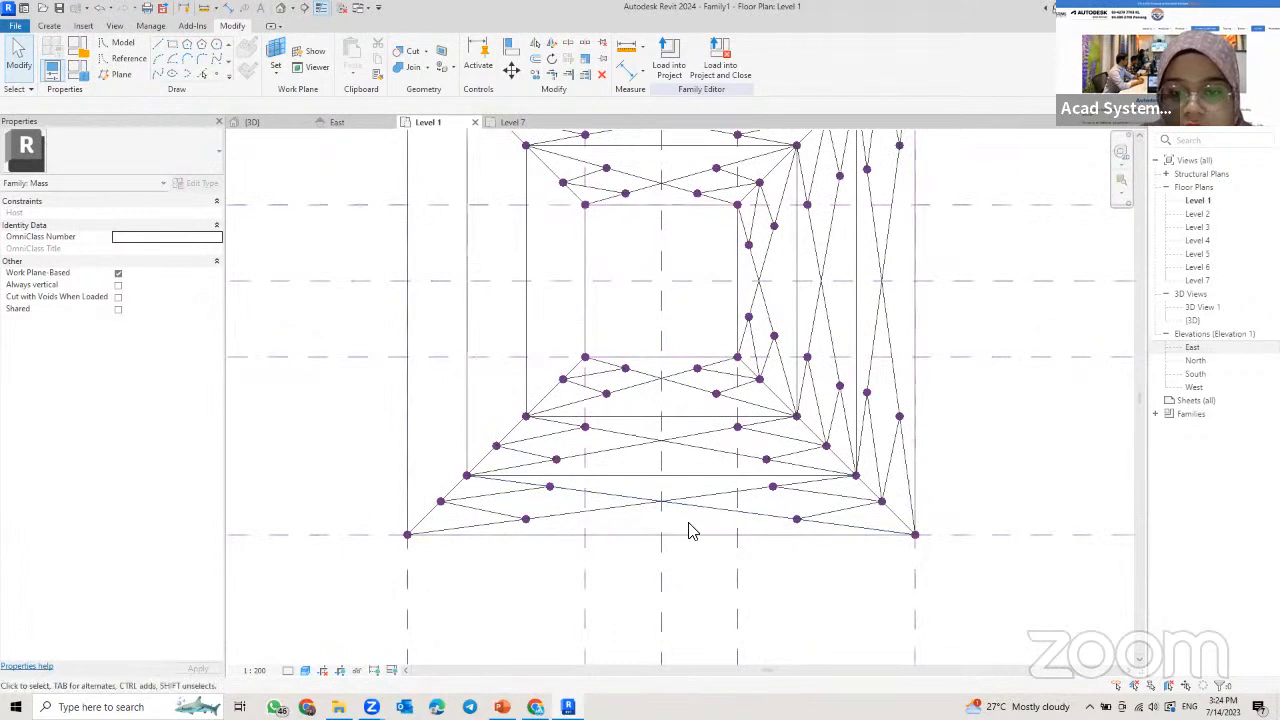
pyautogui.click(722, 511)
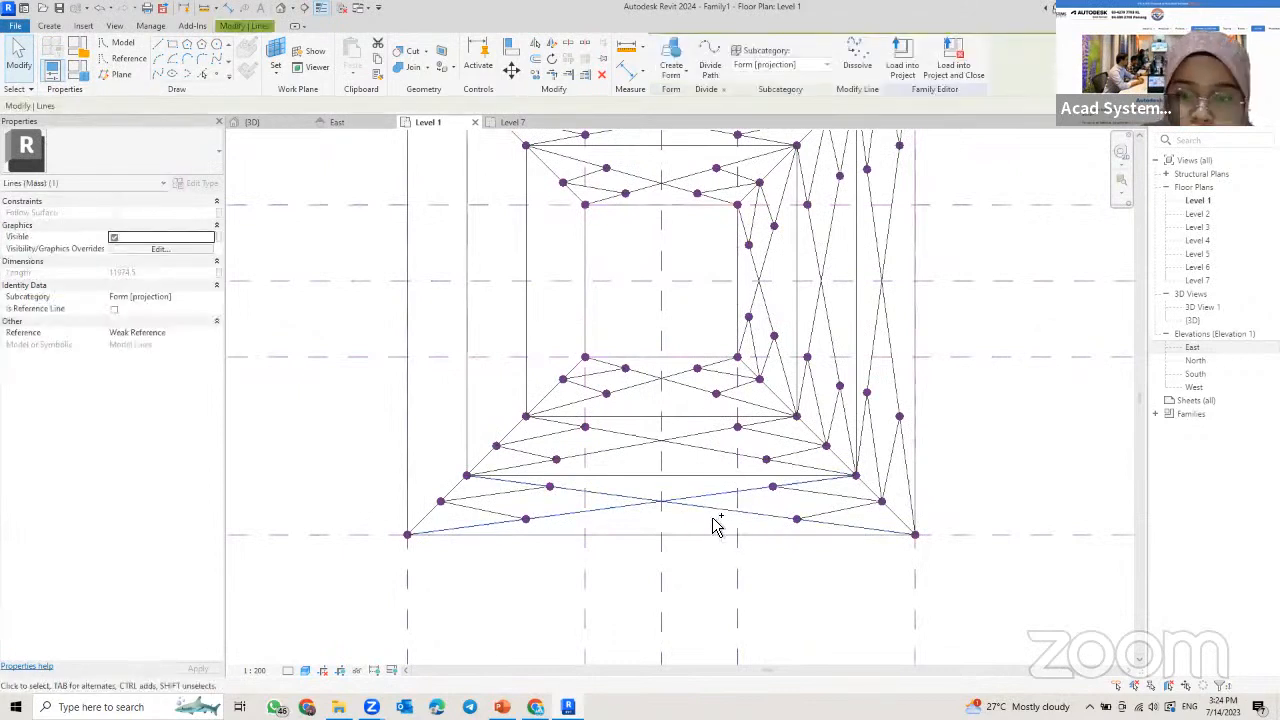
pyautogui.keyDown('ctrl'); pyautogui.click(730, 507); pyautogui.keyUp('ctrl')
pyautogui.keyDown('ctrl'); pyautogui.click(820, 497); pyautogui.keyUp('ctrl')
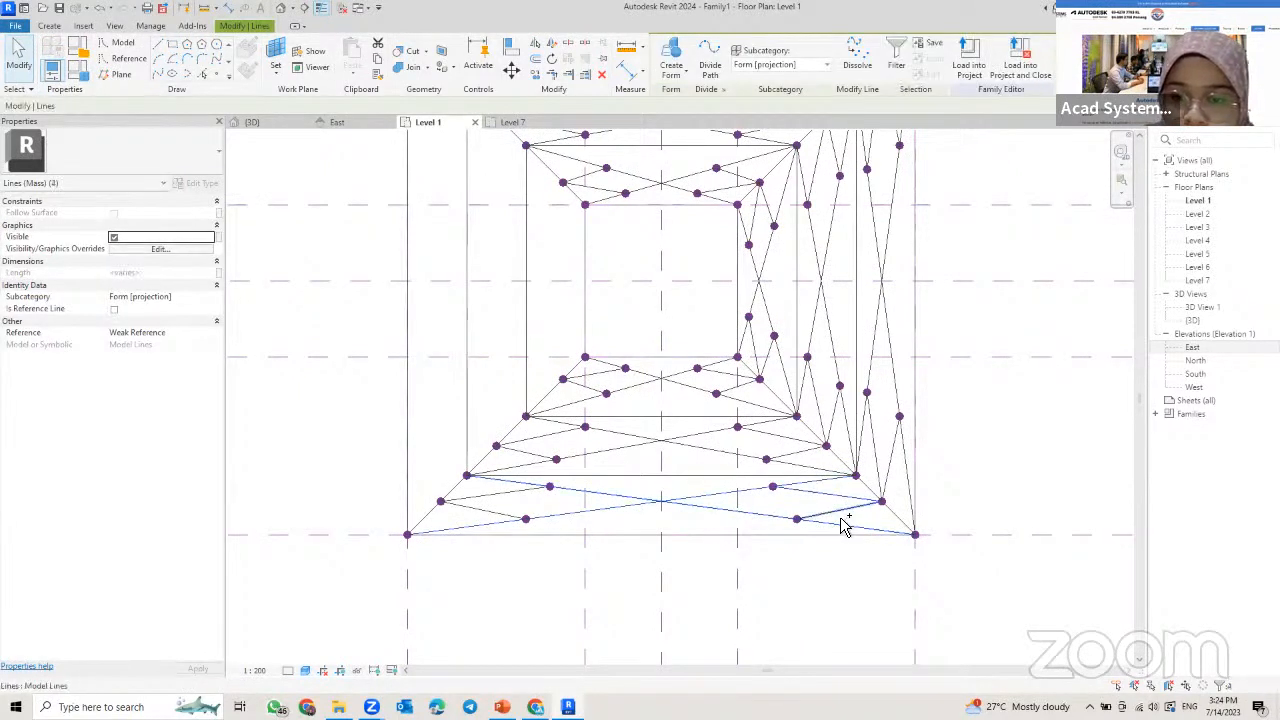
pyautogui.keyDown('ctrl'); pyautogui.click(503, 513); pyautogui.keyUp('ctrl')
pyautogui.keyDown('ctrl'); pyautogui.click(517, 491); pyautogui.keyUp('ctrl')
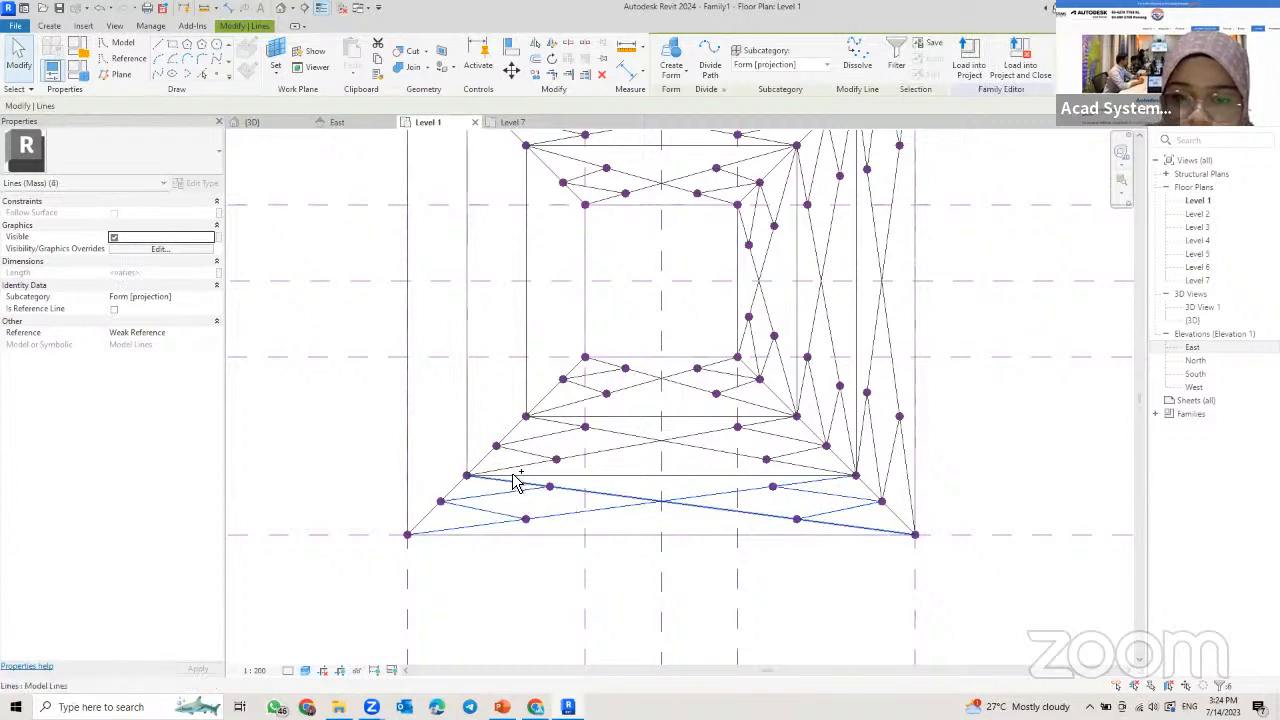
pyautogui.keyDown('ctrl'); pyautogui.click(526, 452); pyautogui.keyUp('ctrl')
pyautogui.keyDown('ctrl'); pyautogui.click(534, 439); pyautogui.keyUp('ctrl')
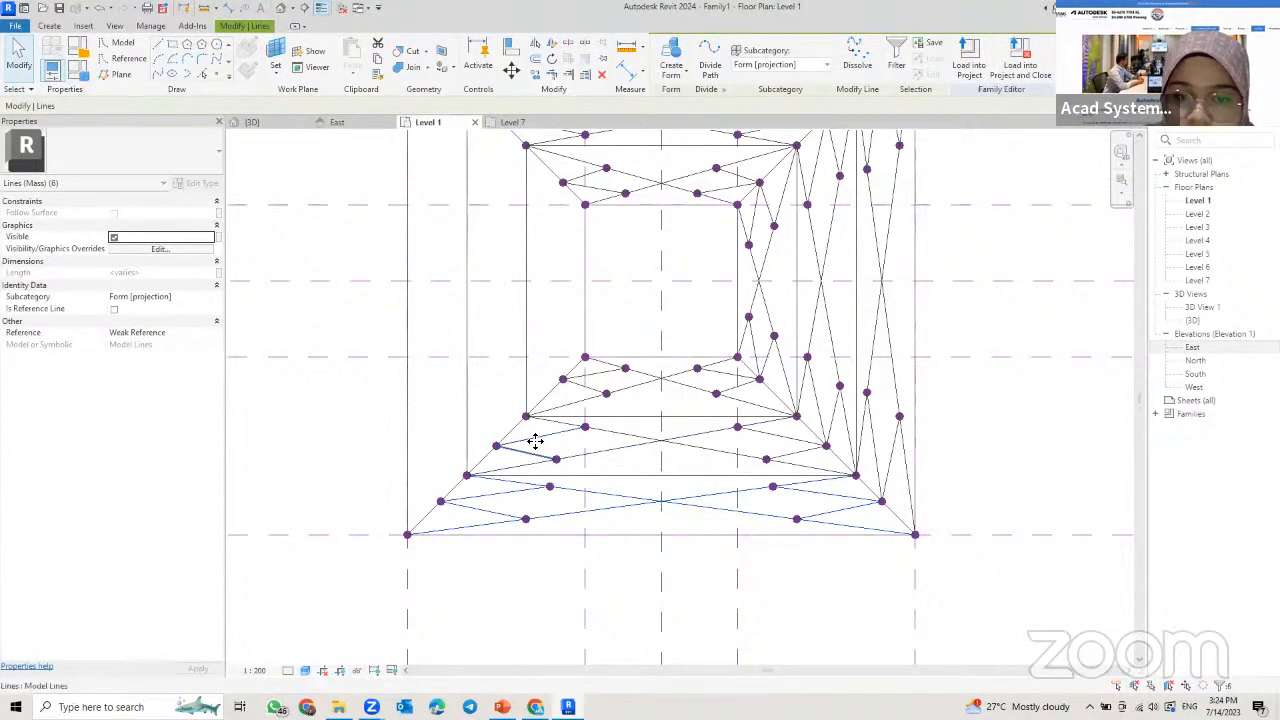
pyautogui.keyDown('ctrl'); pyautogui.click(697, 434); pyautogui.keyUp('ctrl')
pyautogui.keyDown('ctrl'); pyautogui.click(727, 451); pyautogui.keyUp('ctrl')
pyautogui.keyDown('ctrl'); pyautogui.click(783, 437); pyautogui.keyUp('ctrl')
pyautogui.keyDown('ctrl'); pyautogui.click(787, 453); pyautogui.keyUp('ctrl')
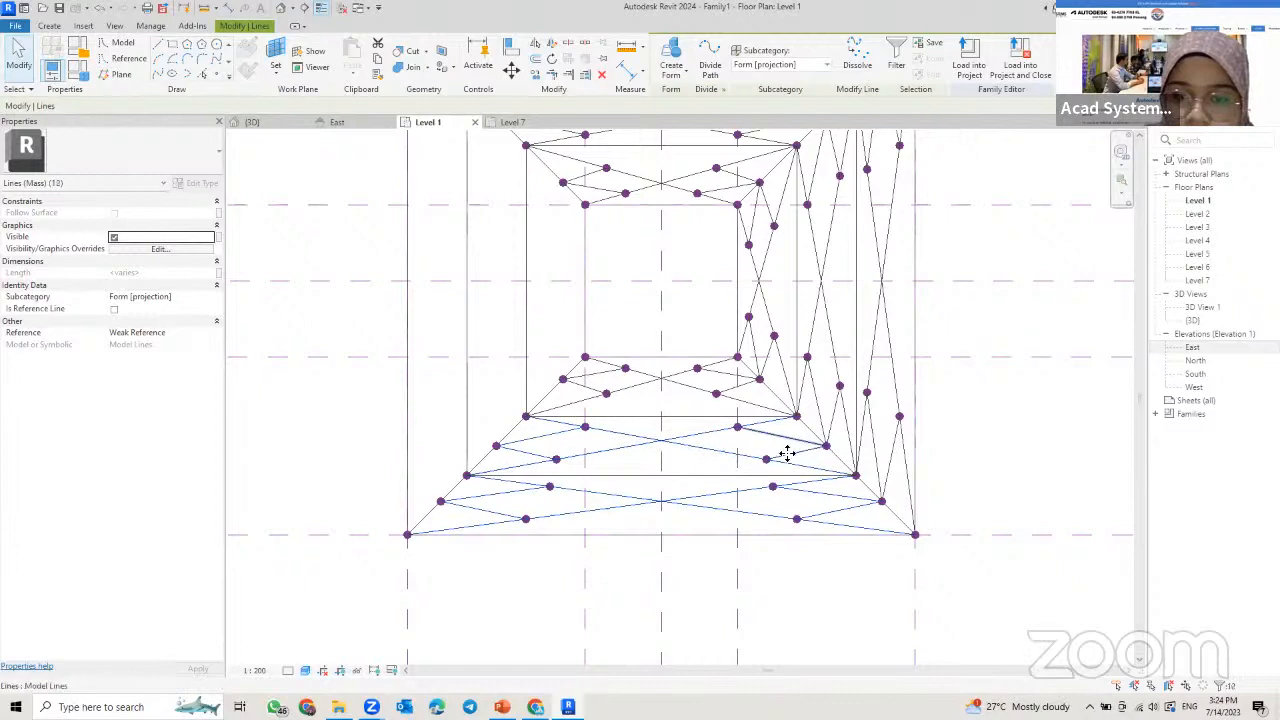
pyautogui.keyDown('ctrl'); pyautogui.click(765, 408); pyautogui.keyUp('ctrl')
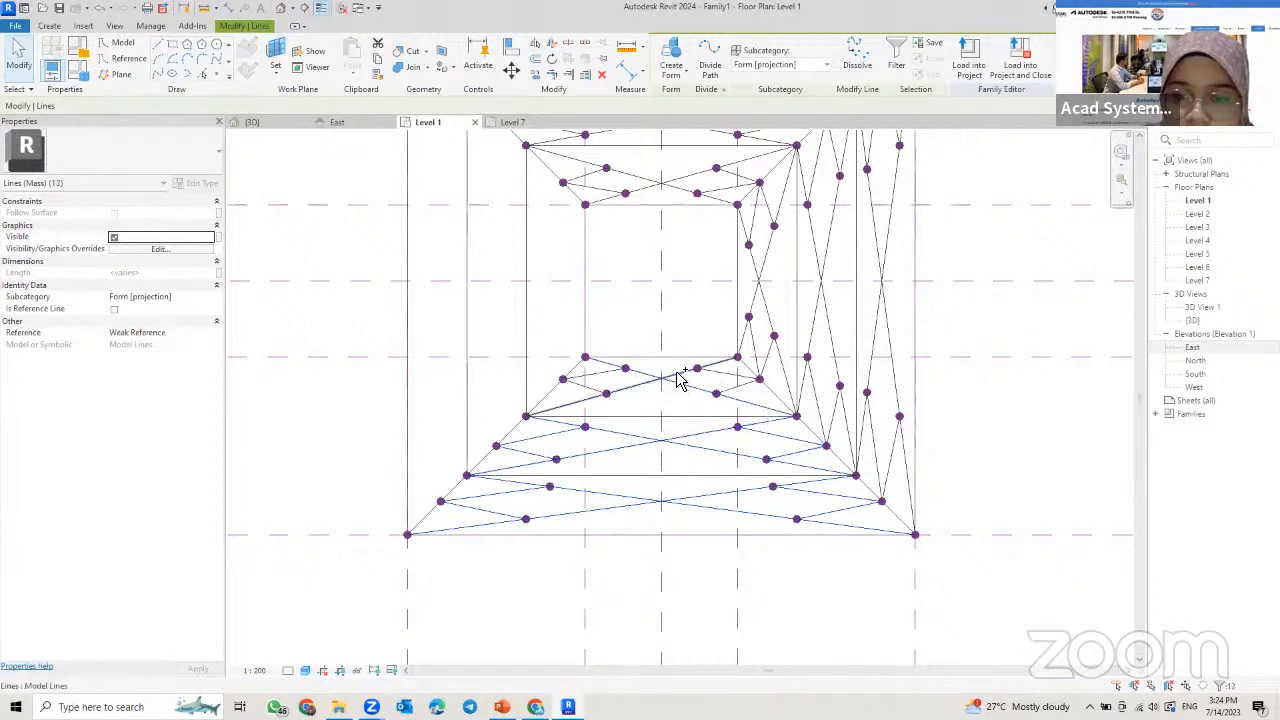
pyautogui.keyDown('ctrl'); pyautogui.click(677, 373); pyautogui.keyUp('ctrl')
pyautogui.keyDown('ctrl'); pyautogui.click(595, 375); pyautogui.keyUp('ctrl')
pyautogui.keyDown('ctrl'); pyautogui.click(592, 387); pyautogui.keyUp('ctrl')
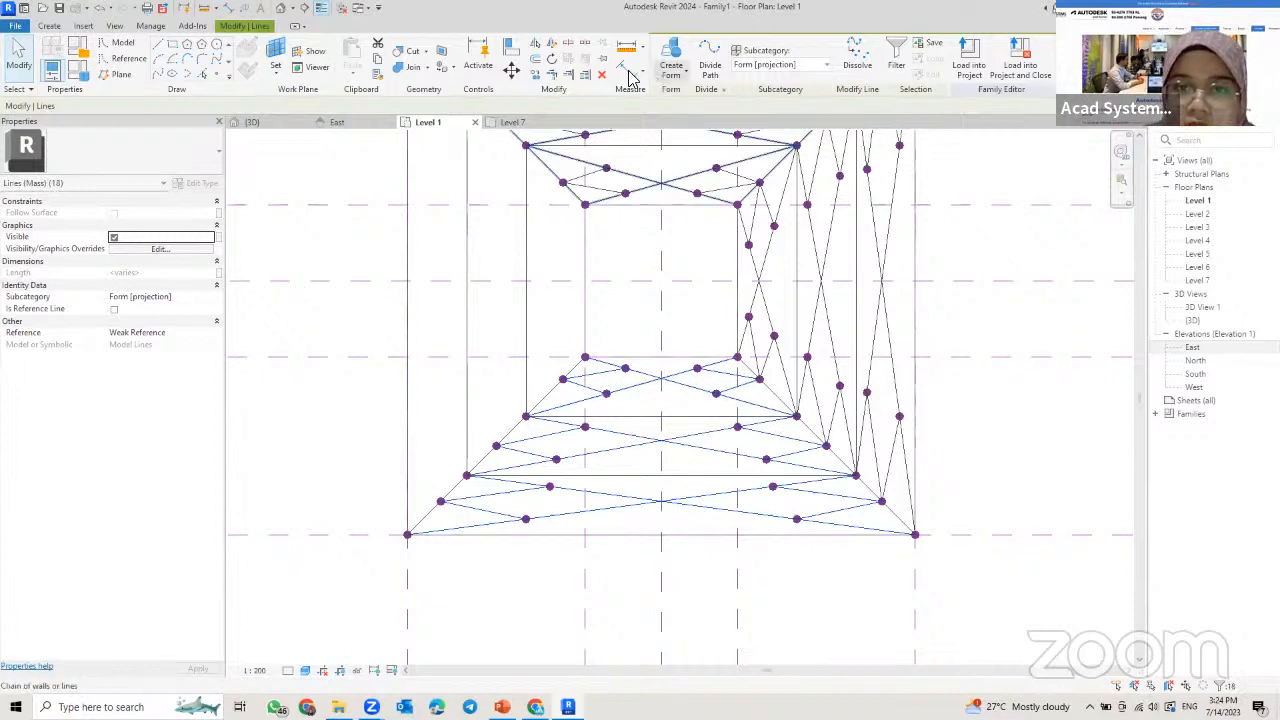
pyautogui.click(553, 52)
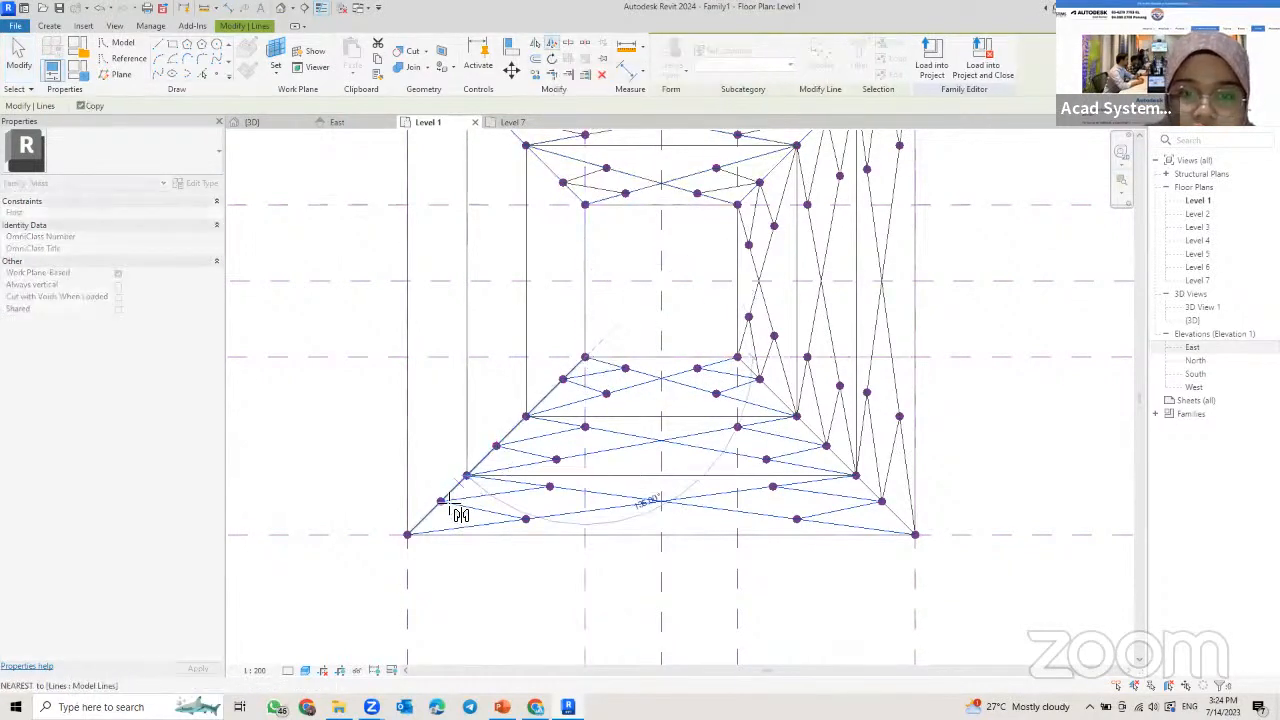
pyautogui.click(408, 535)
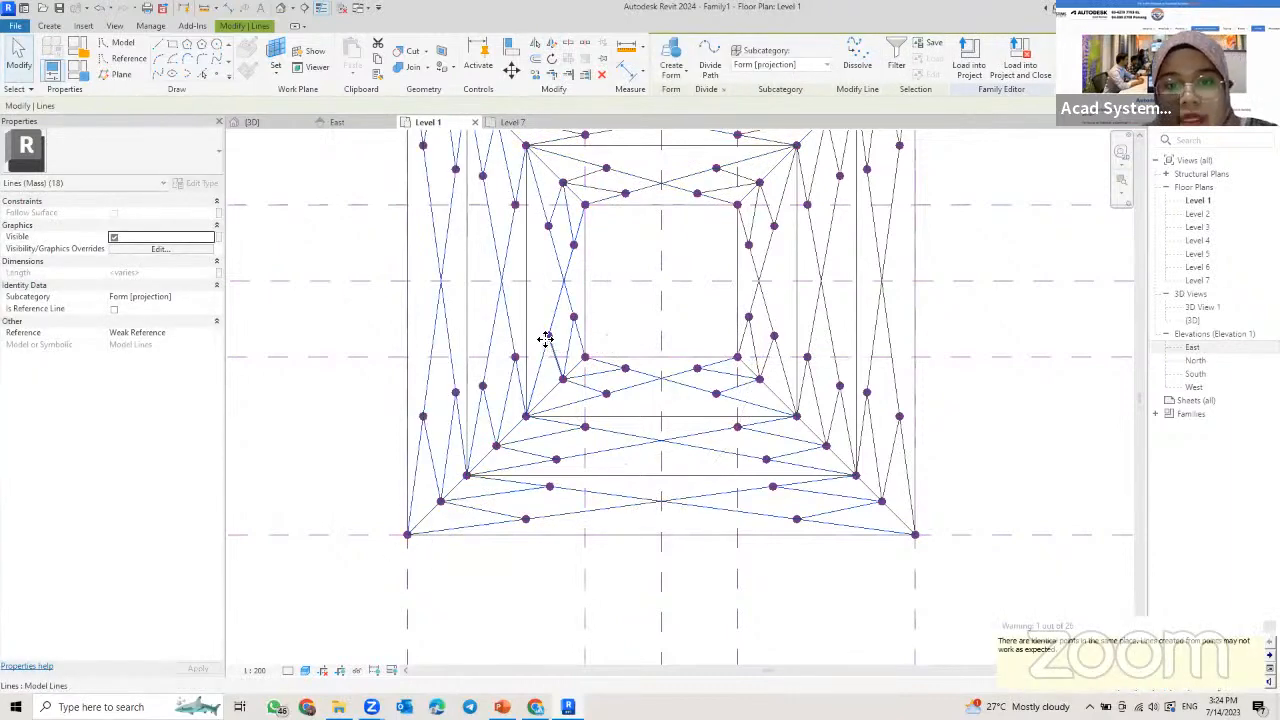
# - Deselect the mass lines and inspect the complete tower frame in the family's 3D view
pyautogui.press('Escape')
pyautogui.scroll(-1, 540, 332)
pyautogui.moveTo(526, 341); pyautogui.dragTo(477, 410, button='middle')
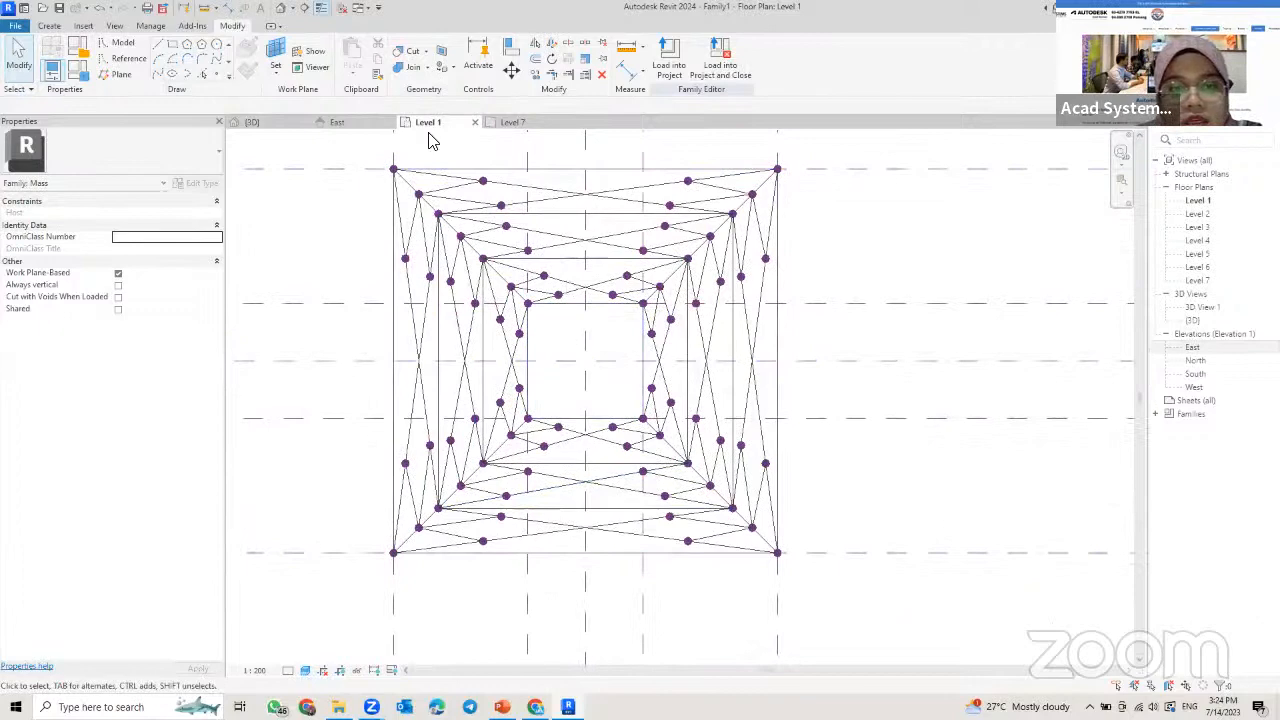
pyautogui.click(268, 125)
pyautogui.keyDown('shift'); pyautogui.moveTo(800, 402); pyautogui.dragTo(695, 448, button='middle'); pyautogui.keyUp('shift')
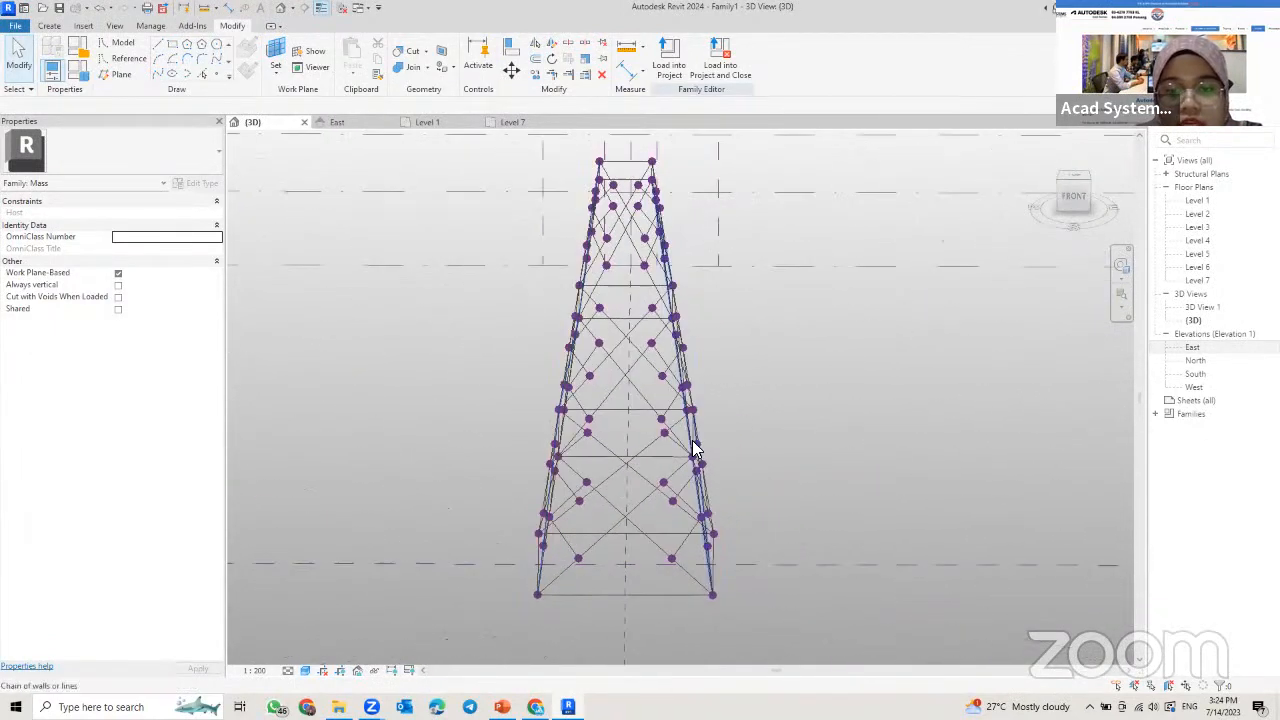
pyautogui.keyDown('shift'); pyautogui.moveTo(652, 396); pyautogui.dragTo(590, 400, button='middle'); pyautogui.keyUp('shift')
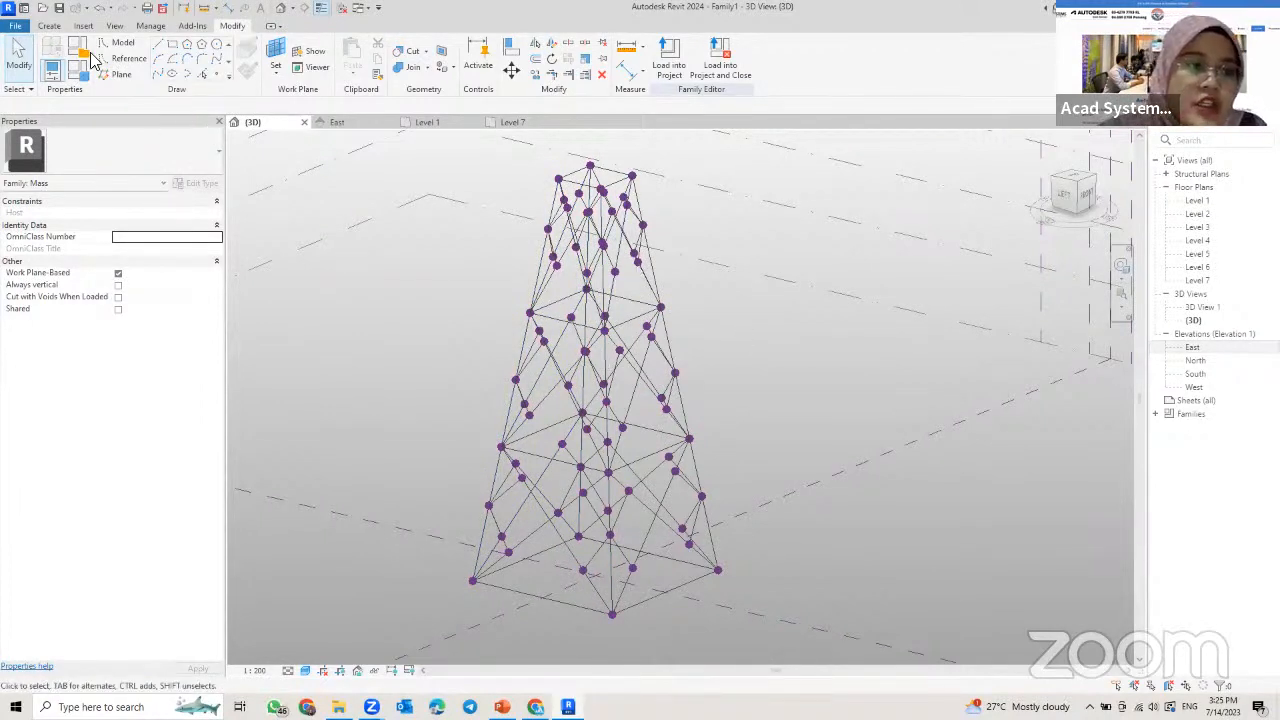
# - Create a new project from the Metric Multi-discipline template
pyautogui.click(24, 9)
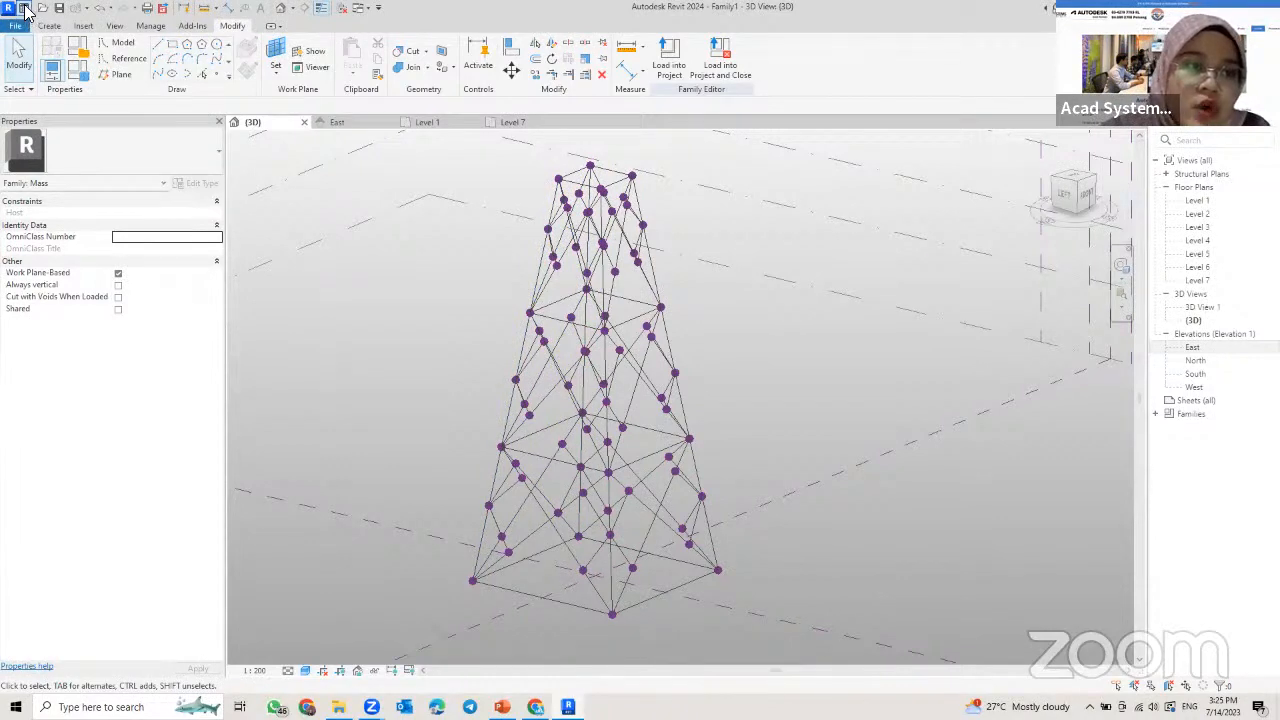
pyautogui.click(64, 90)
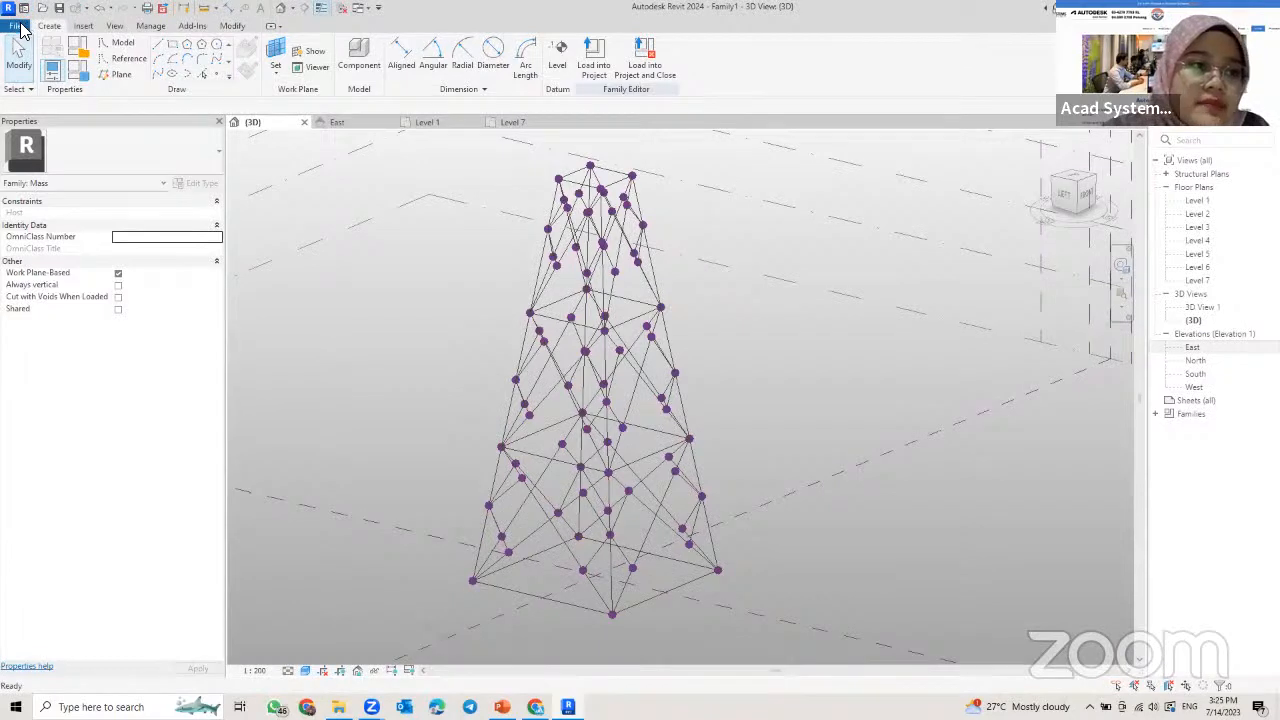
pyautogui.click(18, 26)
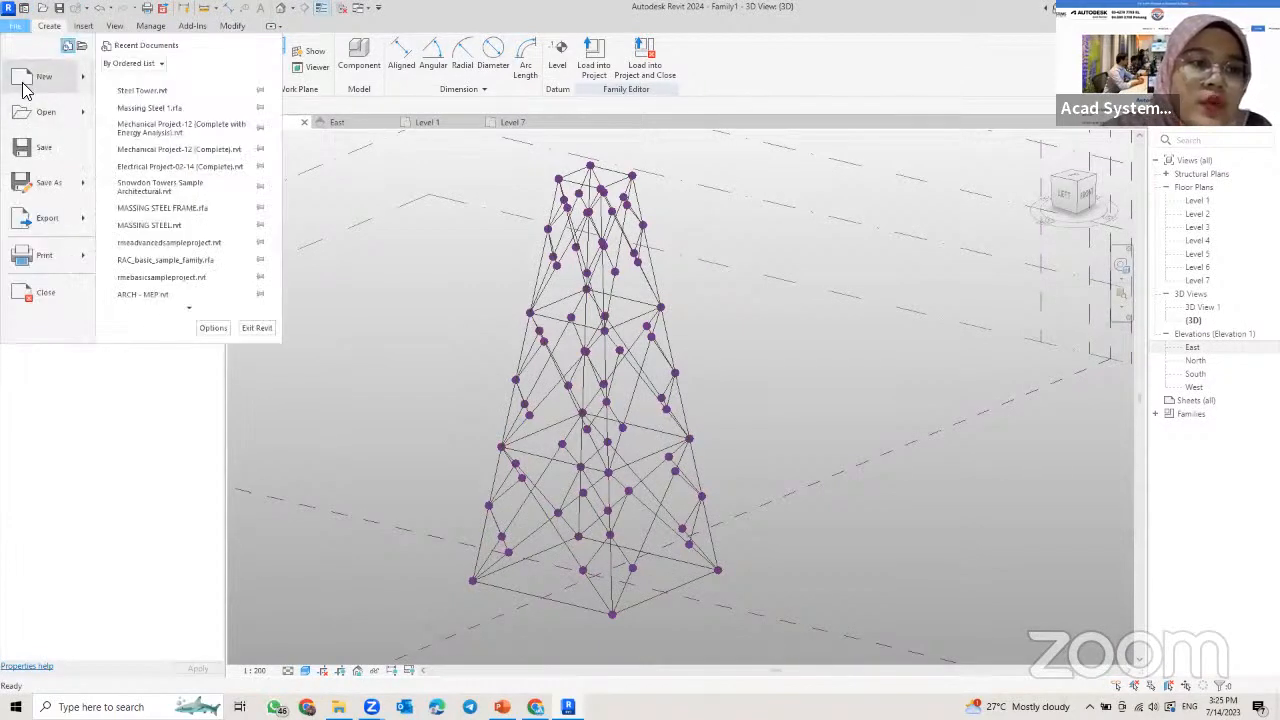
pyautogui.click(83, 80)
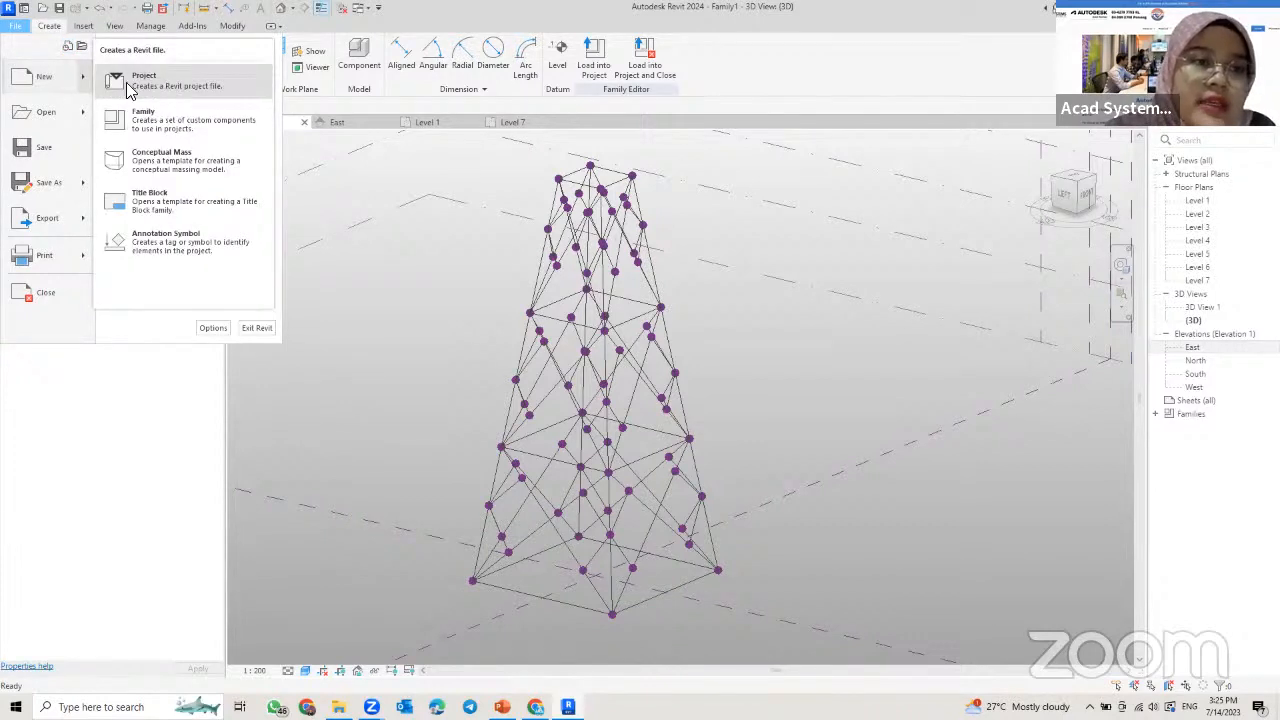
pyautogui.click(128, 90)
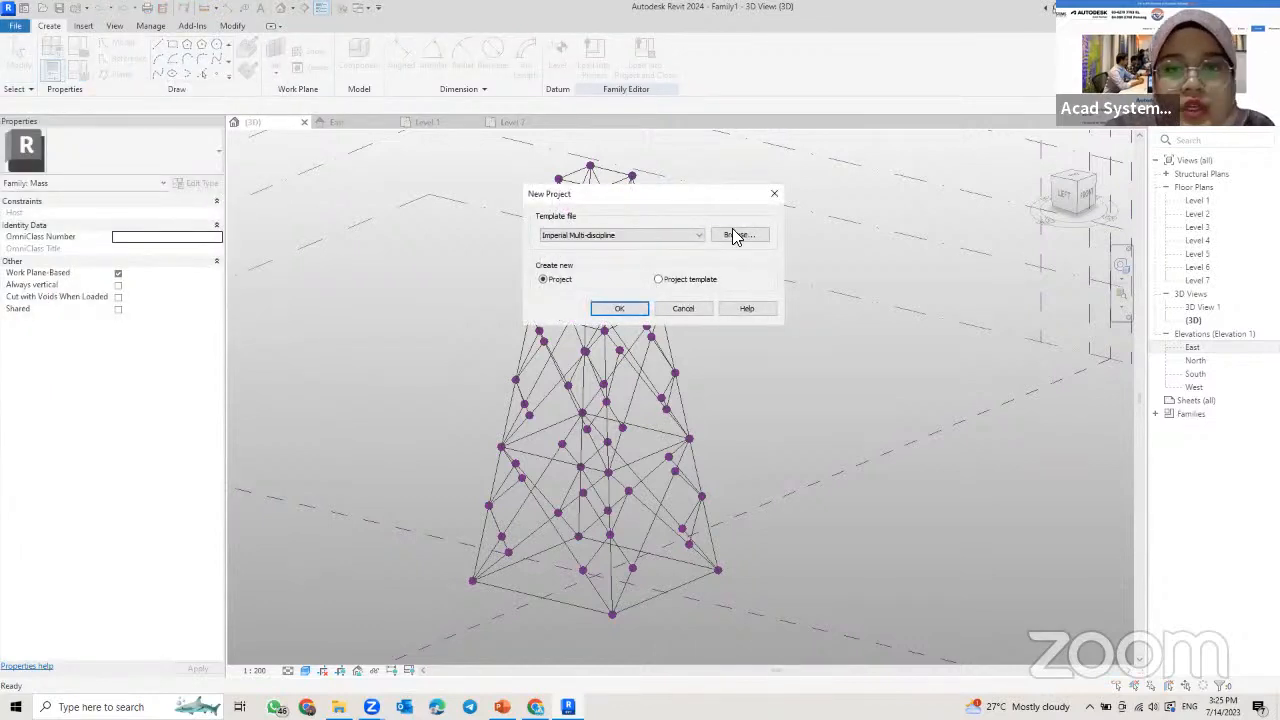
pyautogui.click(603, 238)
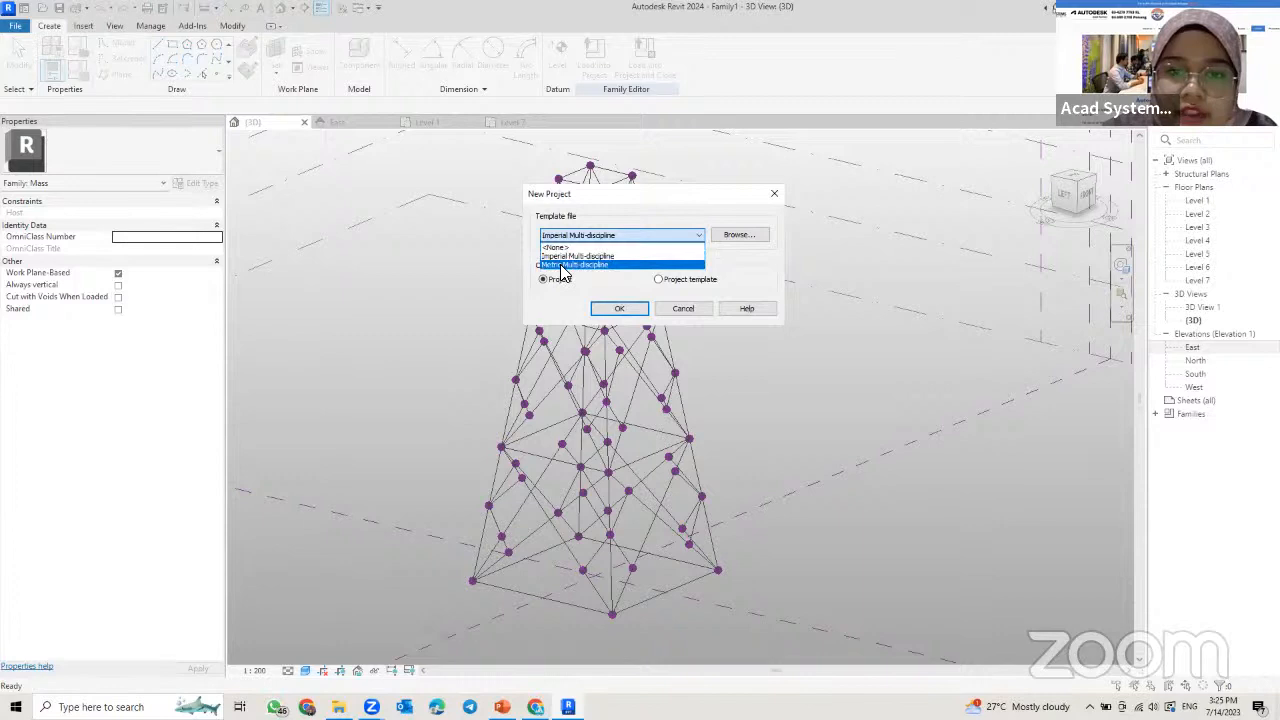
pyautogui.click(562, 266)
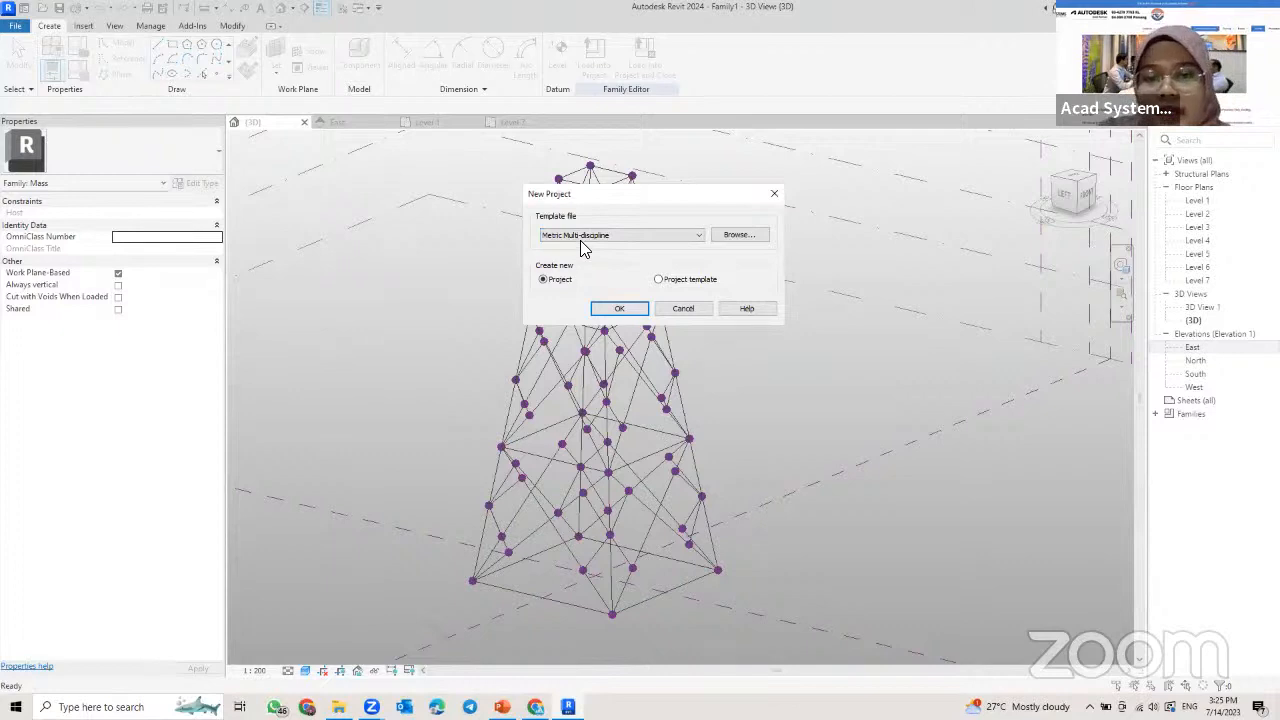
pyautogui.click(617, 310)
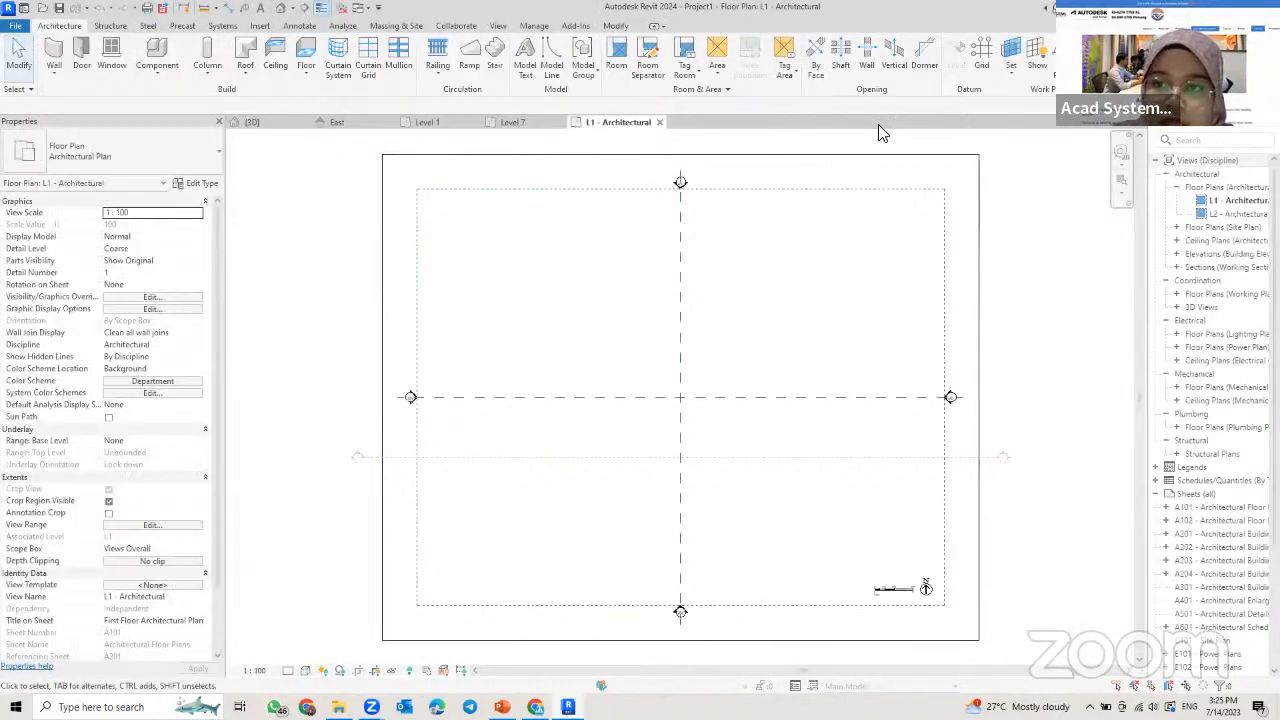
# - Open the L1 - Structural plan and close the L1 - Architectural view
pyautogui.click(1166, 176)
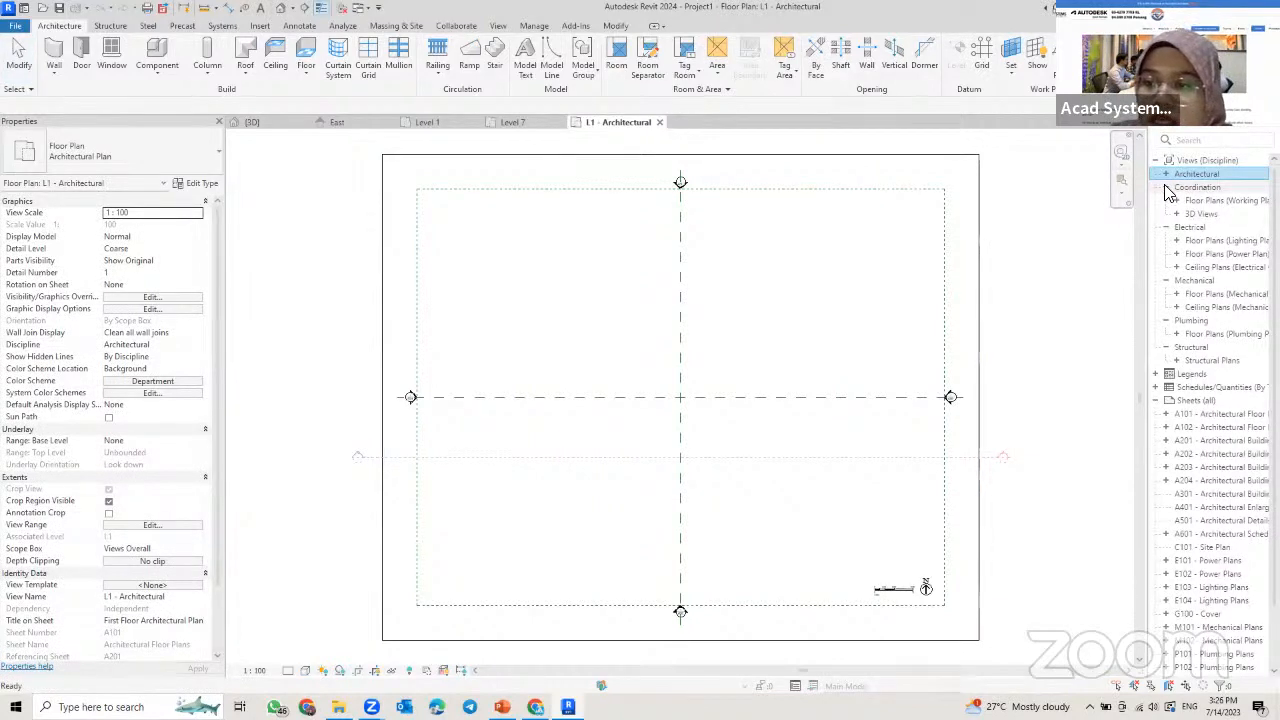
pyautogui.click(1166, 188)
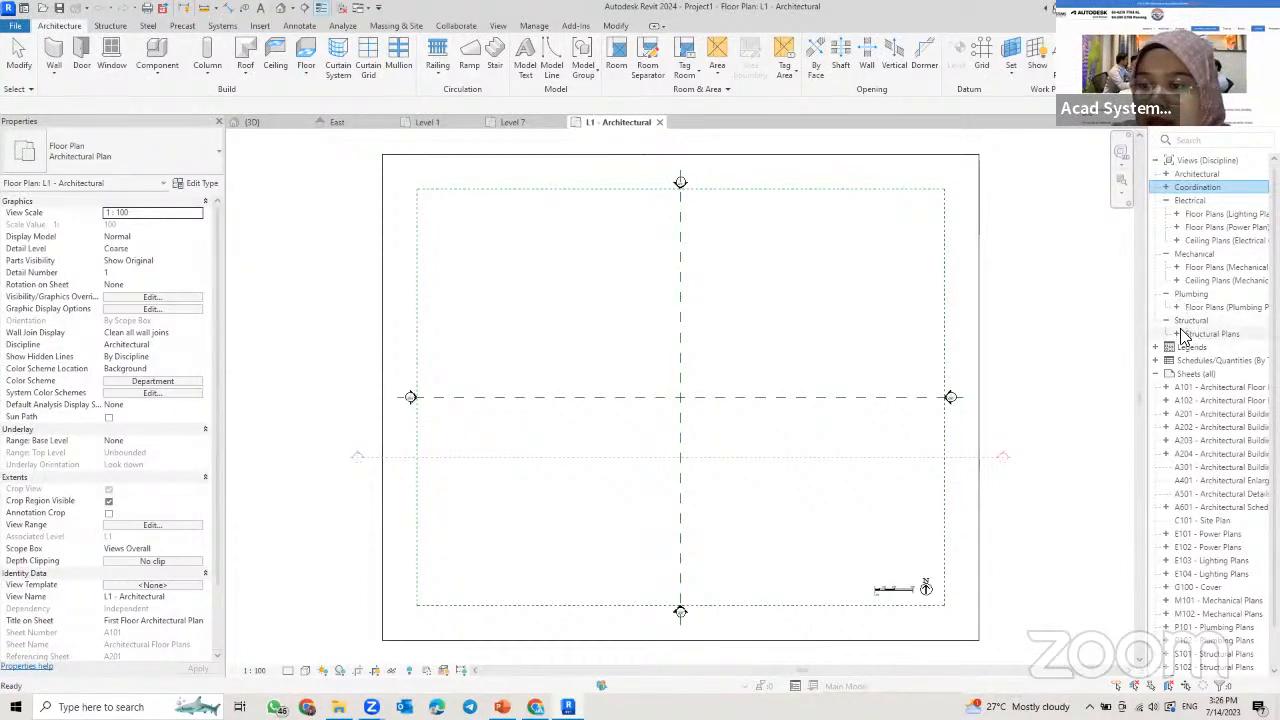
pyautogui.click(1177, 337)
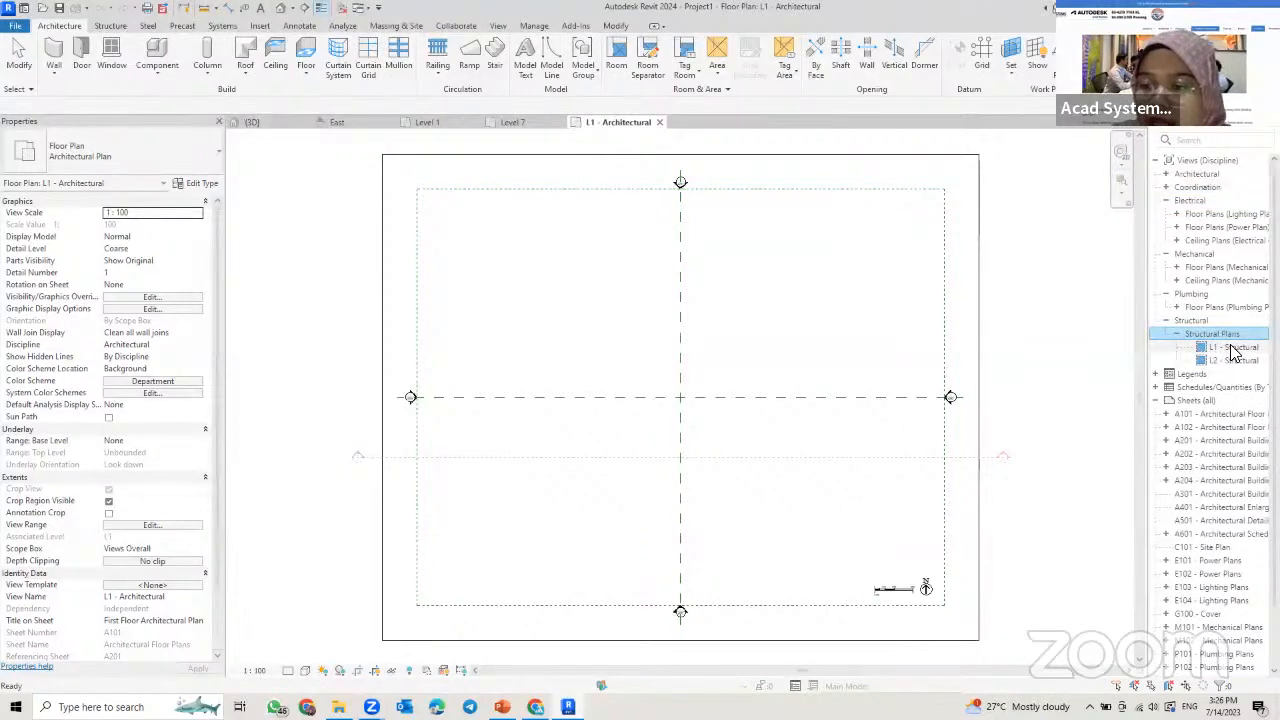
pyautogui.doubleClick(1232, 348)
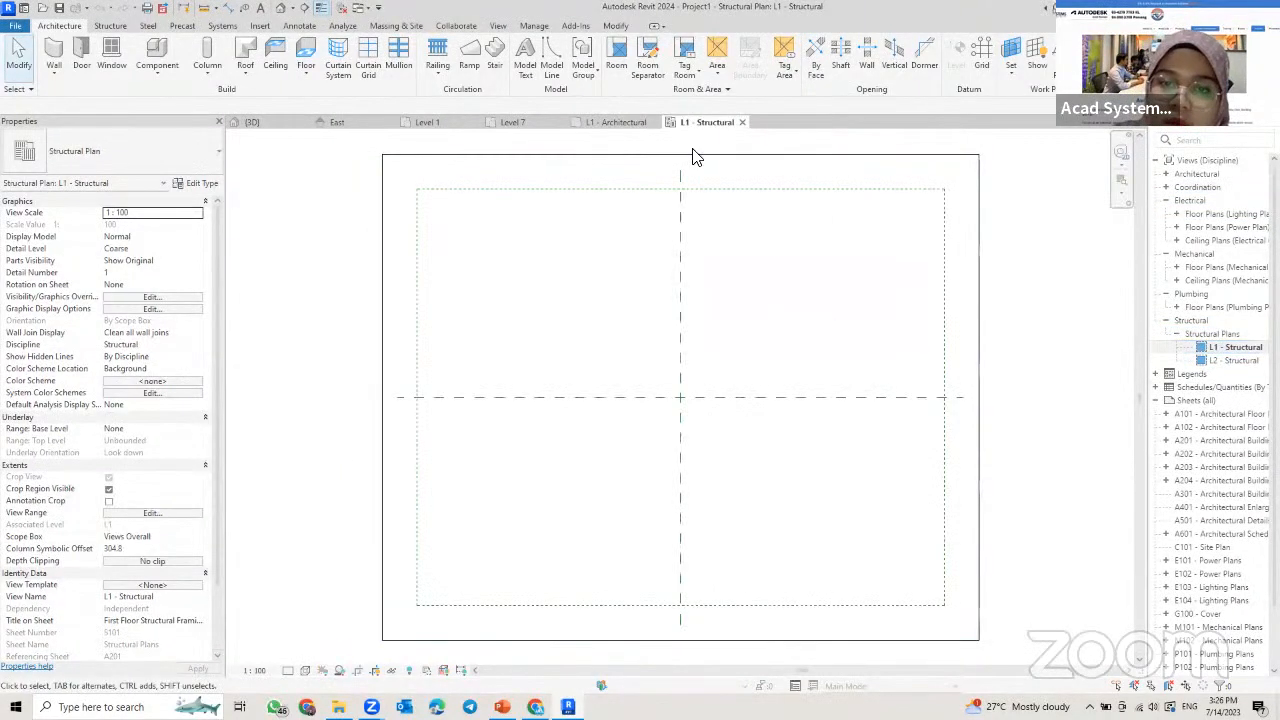
pyautogui.click(656, 124)
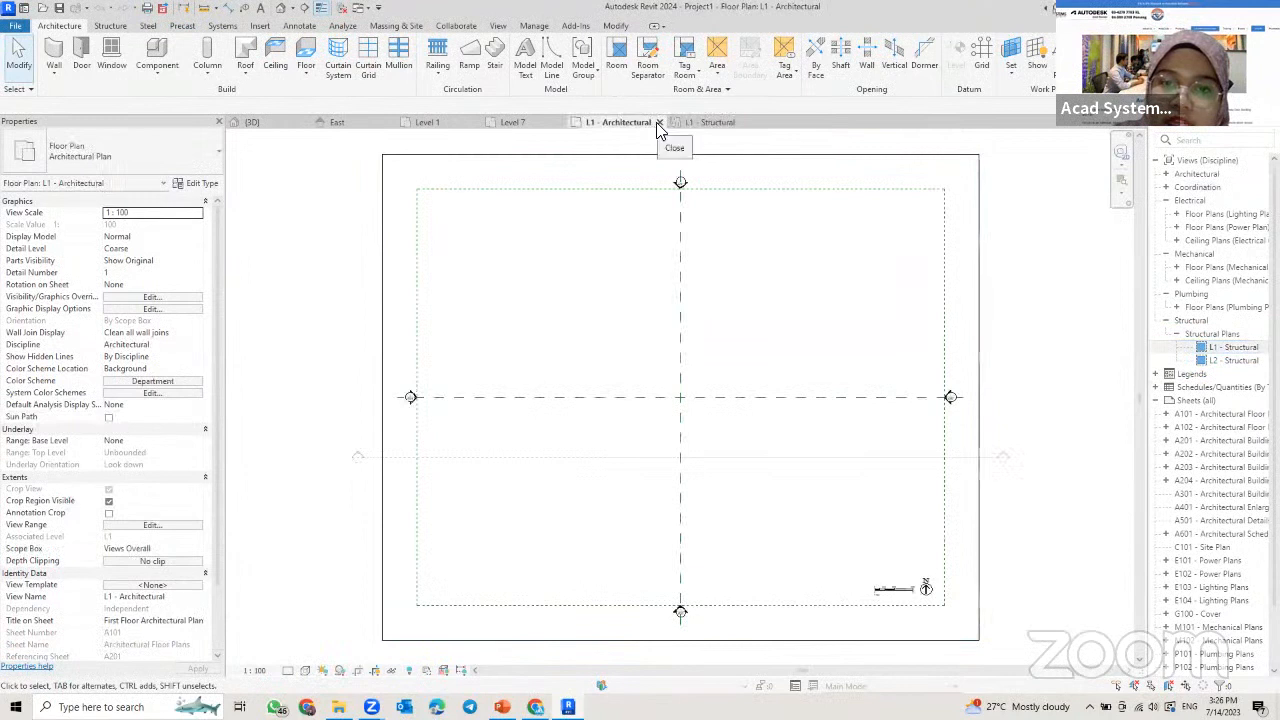
pyautogui.click(659, 123)
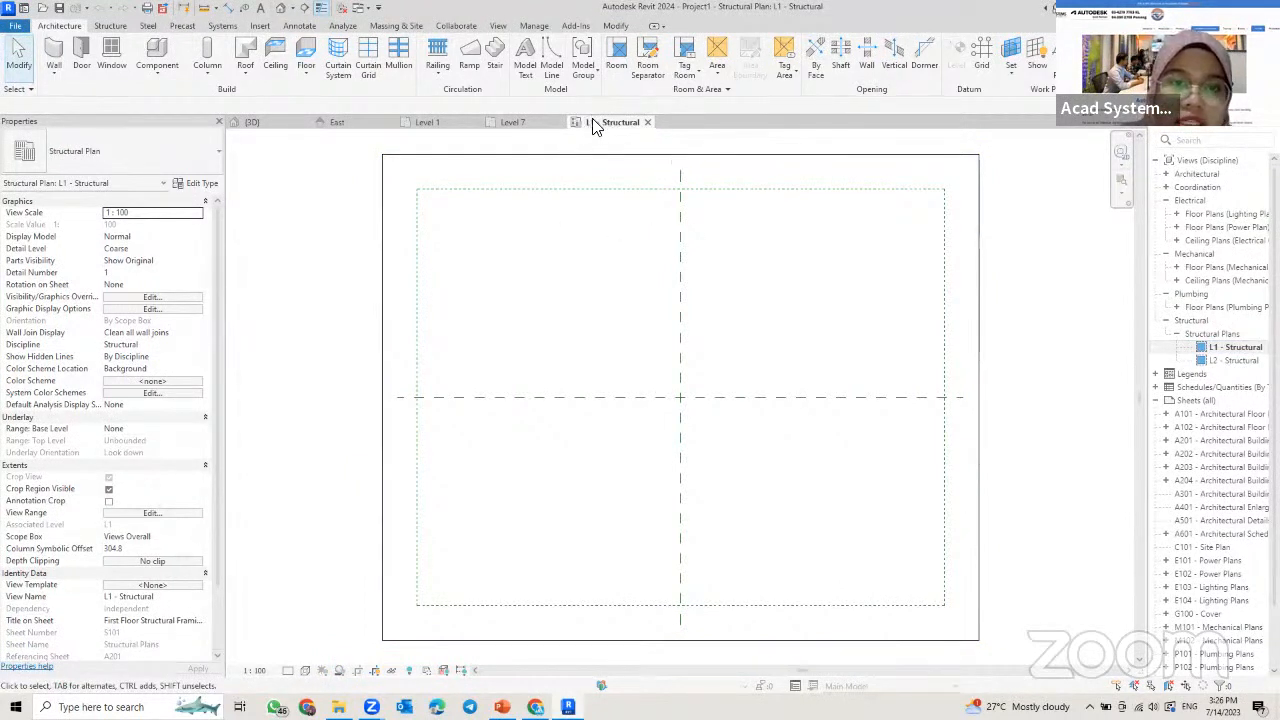
# - Load the tower mass family into the new project and place it on L1, centred on the reference plane intersection
pyautogui.click(520, 124)
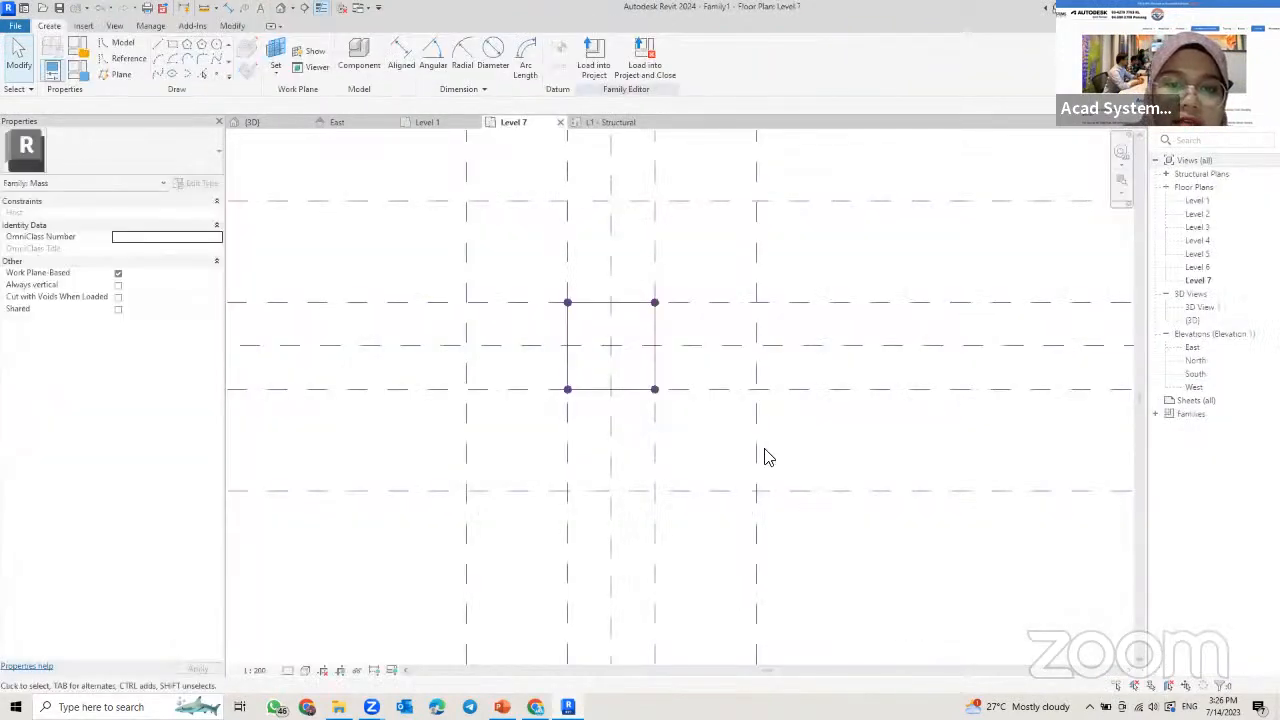
pyautogui.click(449, 125)
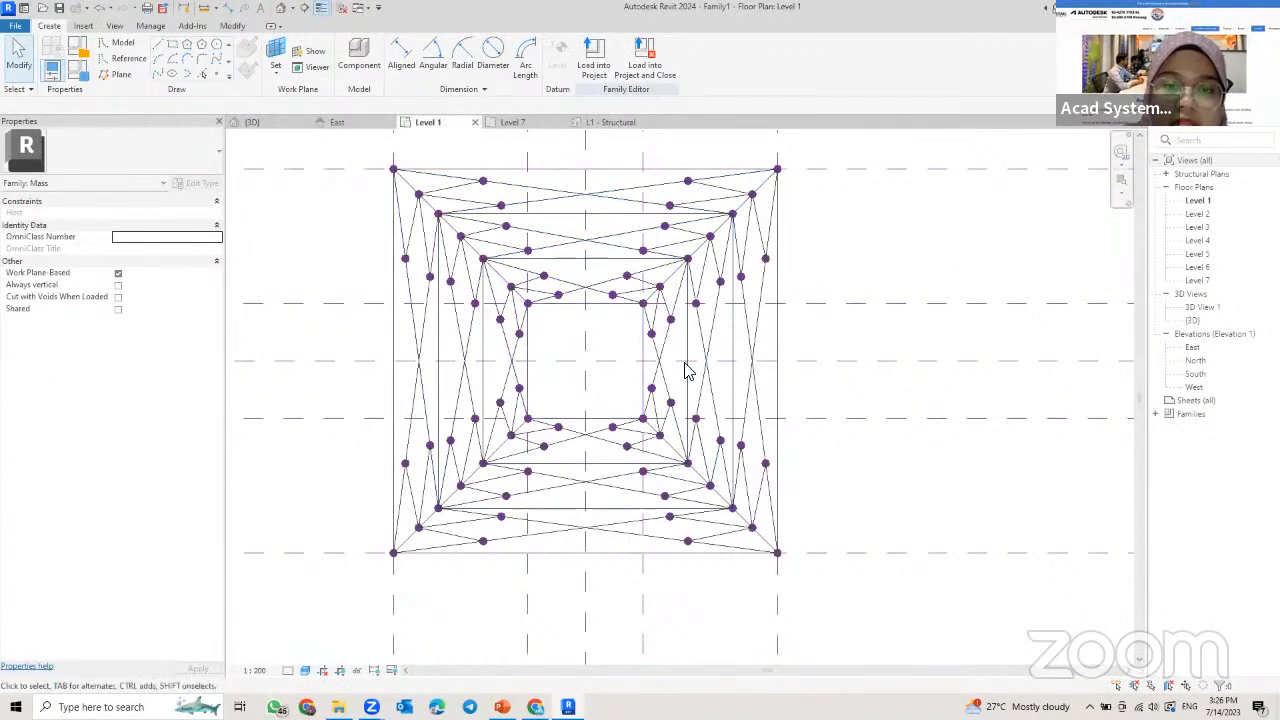
pyautogui.click(590, 66)
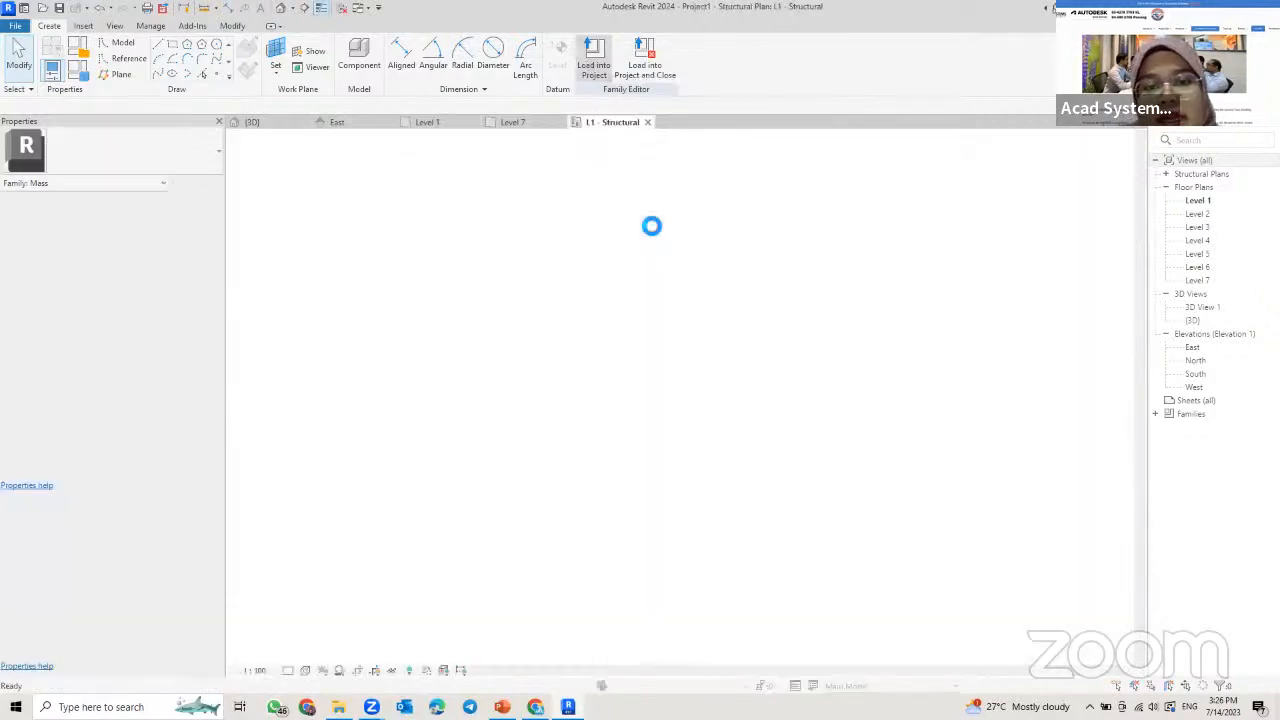
pyautogui.click(725, 403)
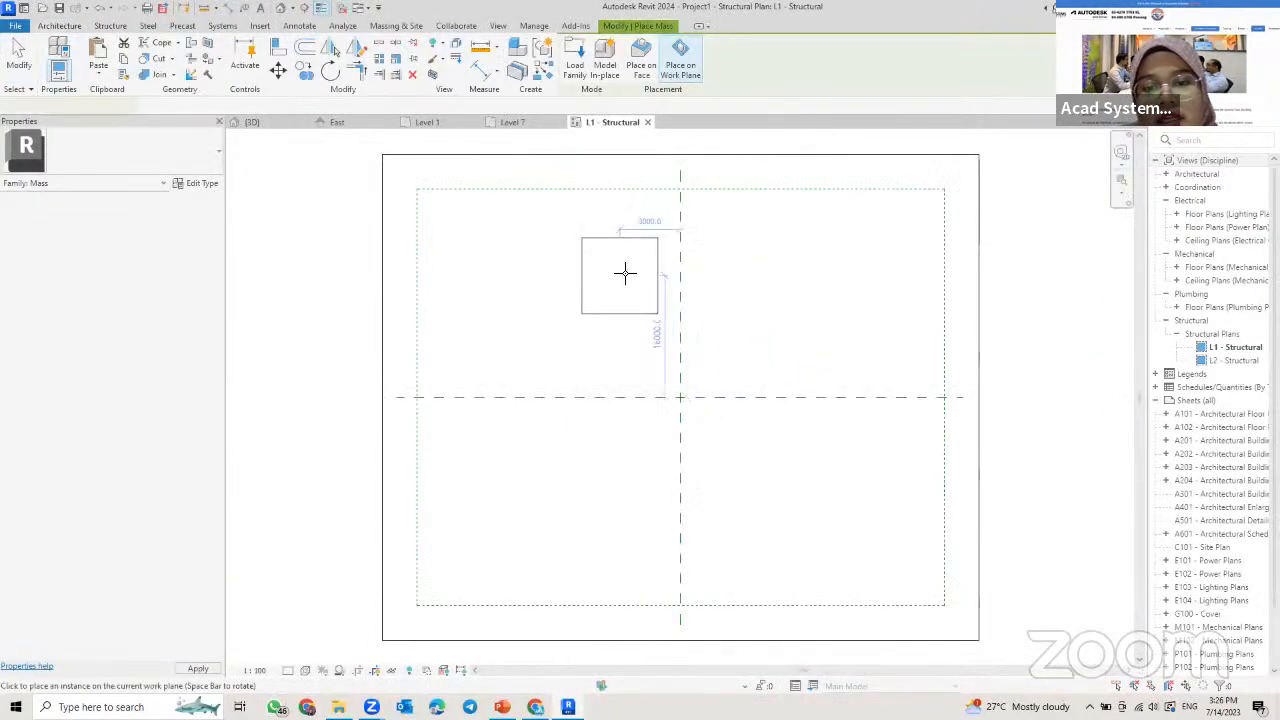
pyautogui.click(801, 343)
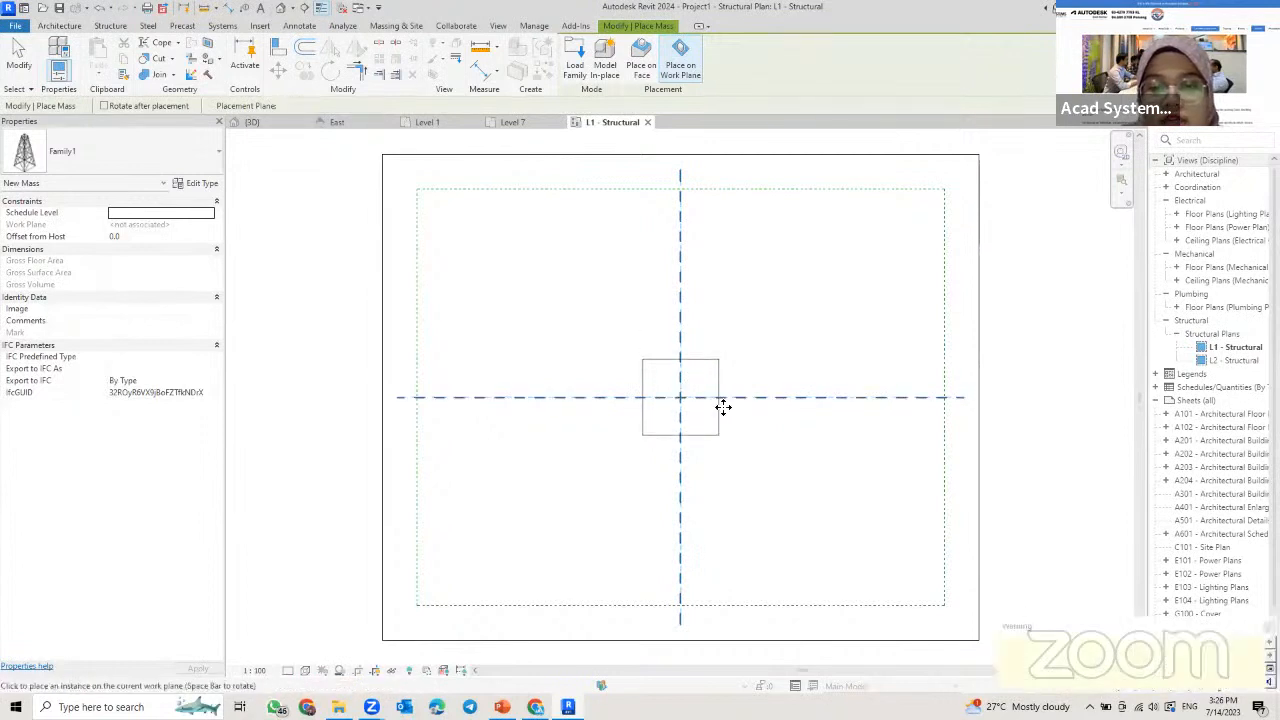
pyautogui.click(721, 404)
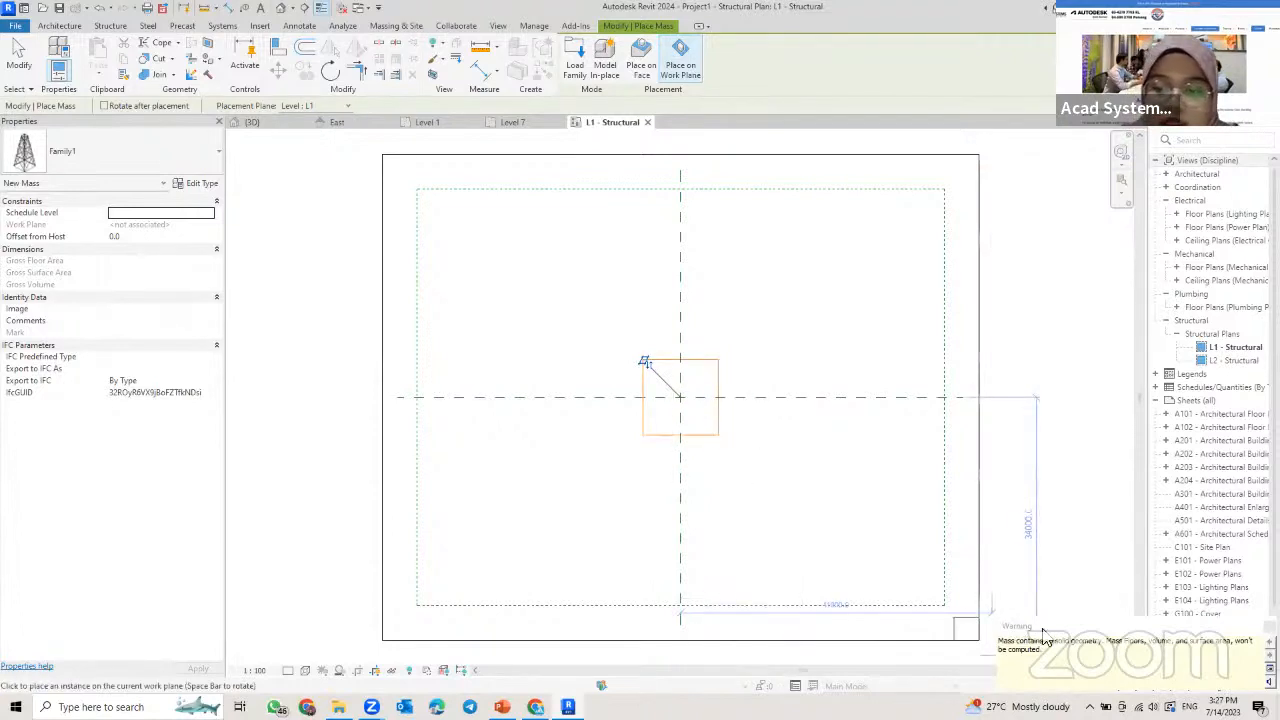
pyautogui.press('Escape')
pyautogui.press('Escape')
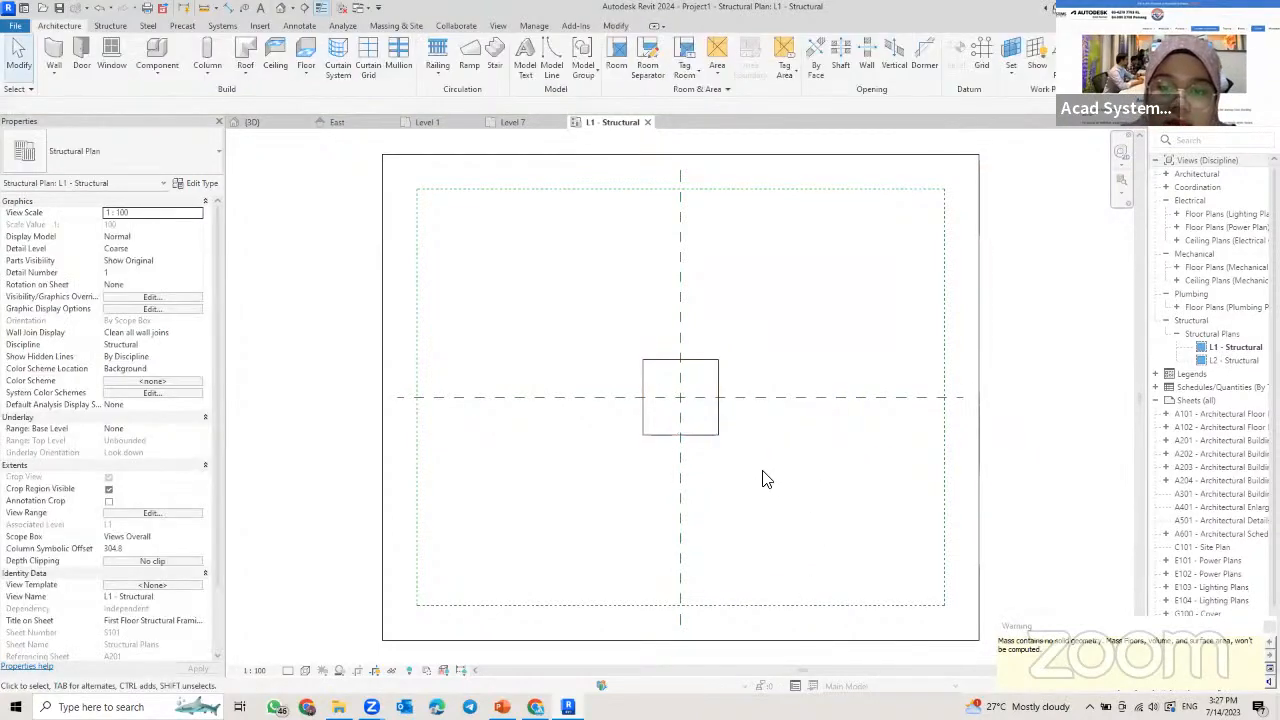
# - Open the project's default 3D view and examine the placed tower mass from several sides
pyautogui.click(300, 8)
pyautogui.scroll(4, 712, 452)
pyautogui.keyDown('shift'); pyautogui.moveTo(712, 452); pyautogui.dragTo(617, 325, button='middle'); pyautogui.keyUp('shift')
pyautogui.keyDown('shift'); pyautogui.moveTo(738, 340); pyautogui.dragTo(801, 383, button='middle'); pyautogui.keyUp('shift')
pyautogui.scroll(2, 668, 324)
pyautogui.keyDown('shift'); pyautogui.moveTo(712, 393); pyautogui.dragTo(726, 274, button='middle'); pyautogui.keyUp('shift')
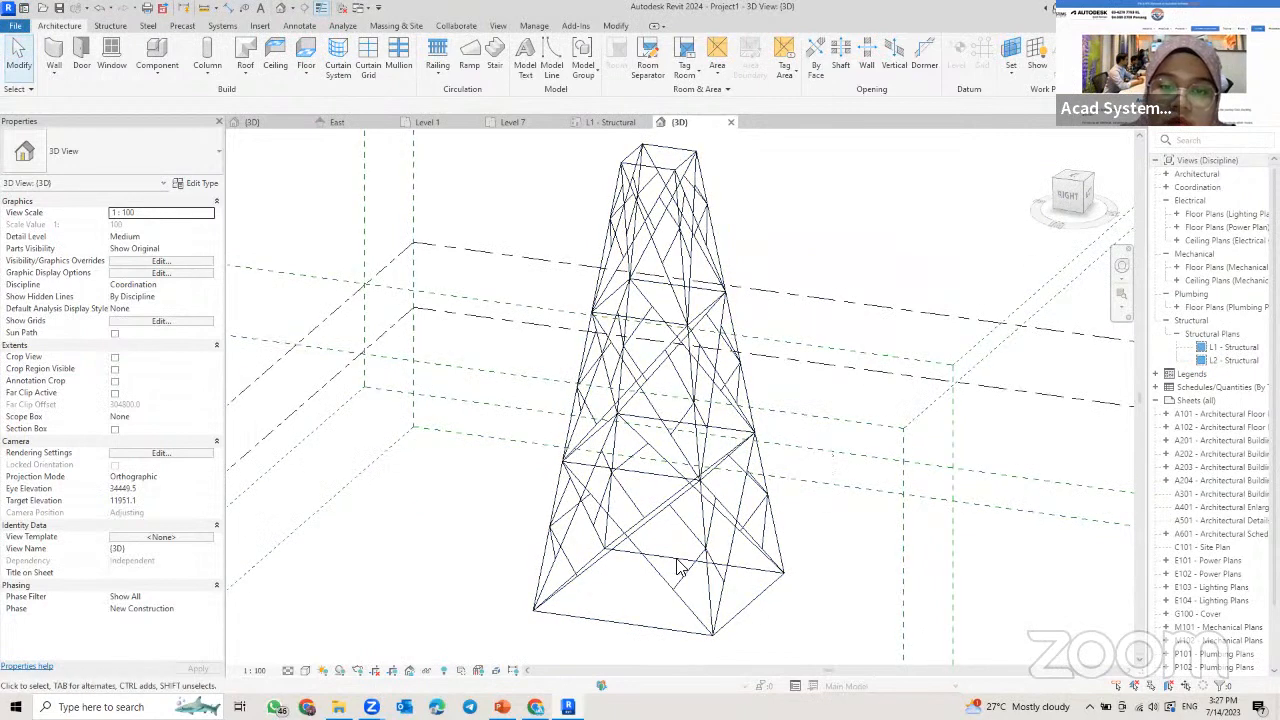
pyautogui.keyDown('shift'); pyautogui.moveTo(688, 542); pyautogui.dragTo(648, 500, button='middle'); pyautogui.keyUp('shift')
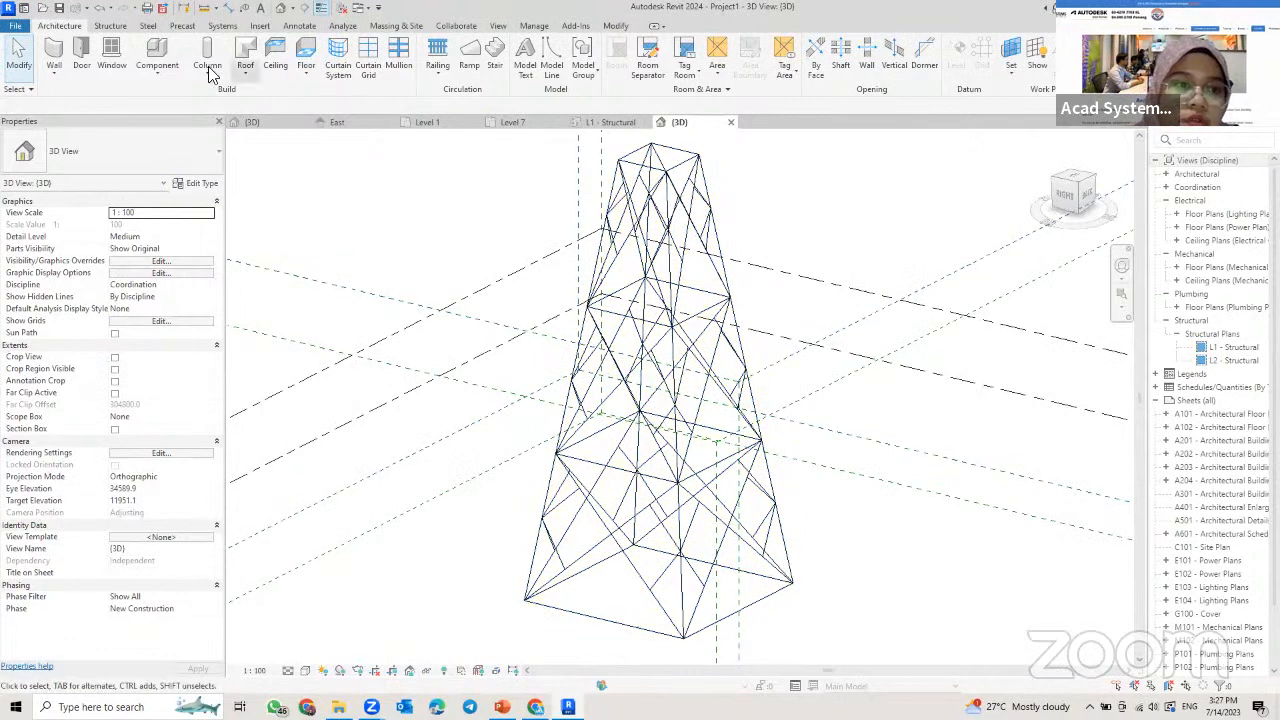
# - Start the structural Beam command and review the framing types available in the project
pyautogui.click(104, 26)
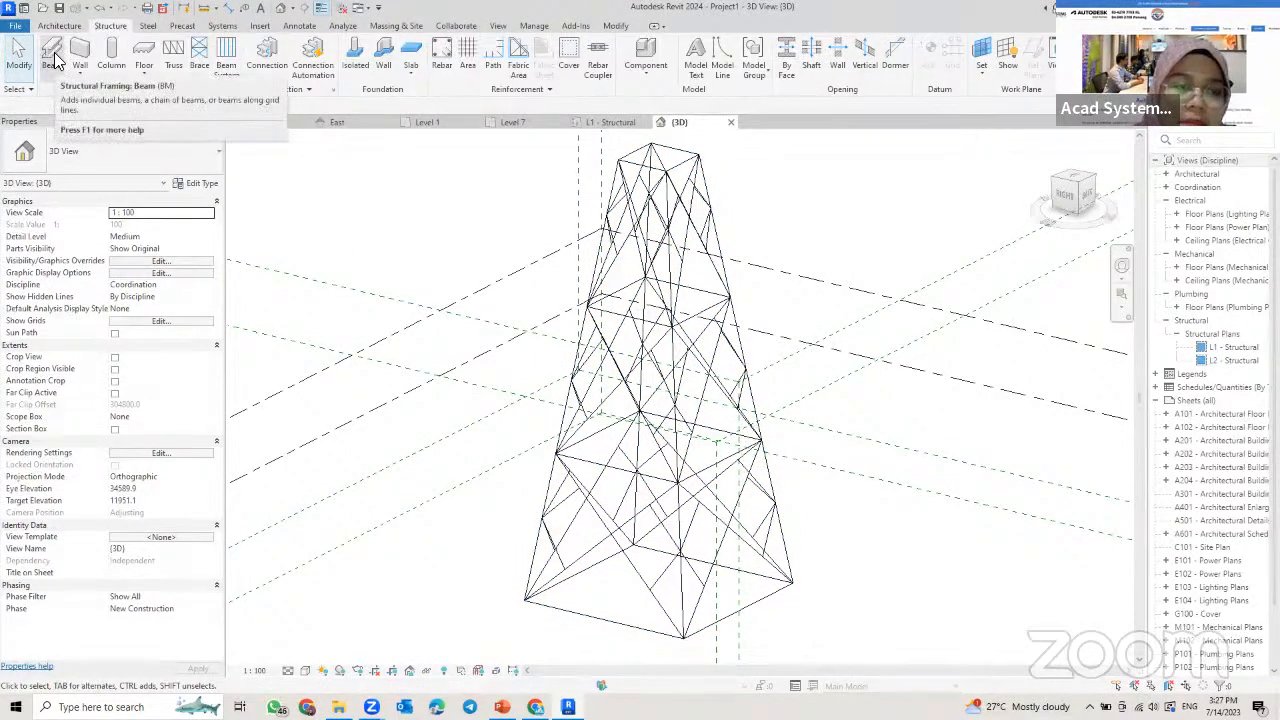
pyautogui.click(53, 55)
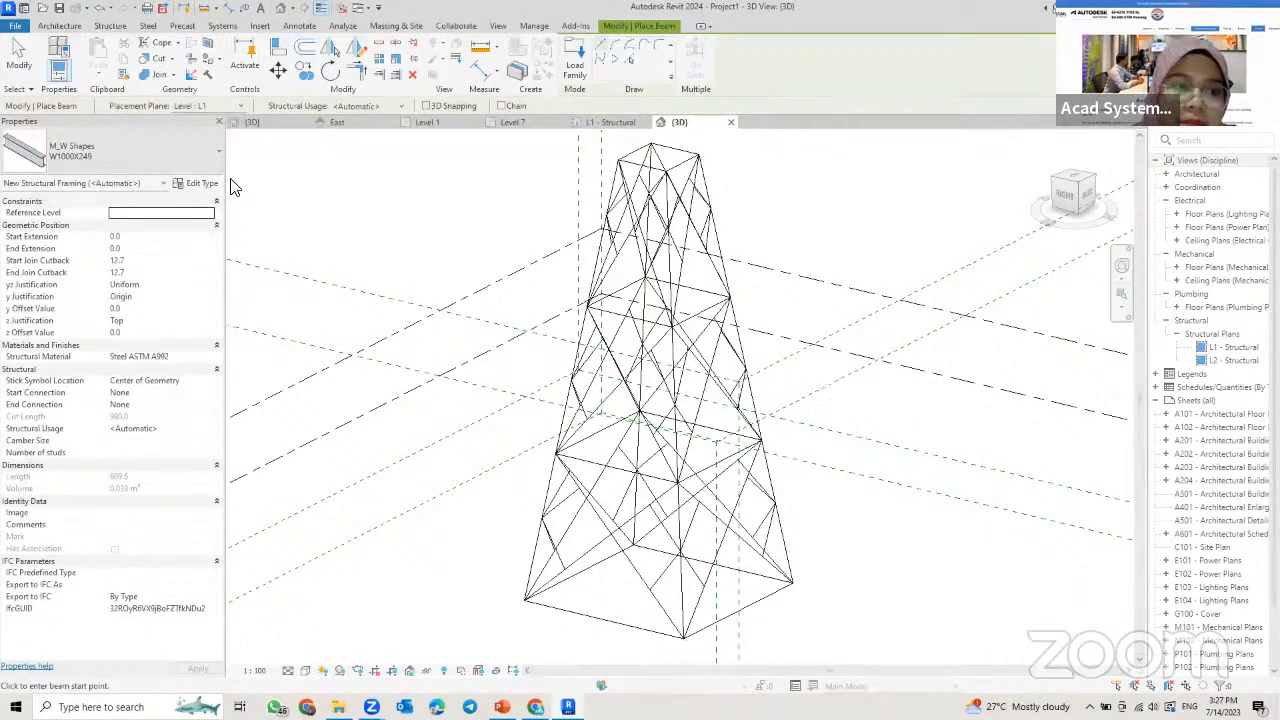
pyautogui.click(140, 155)
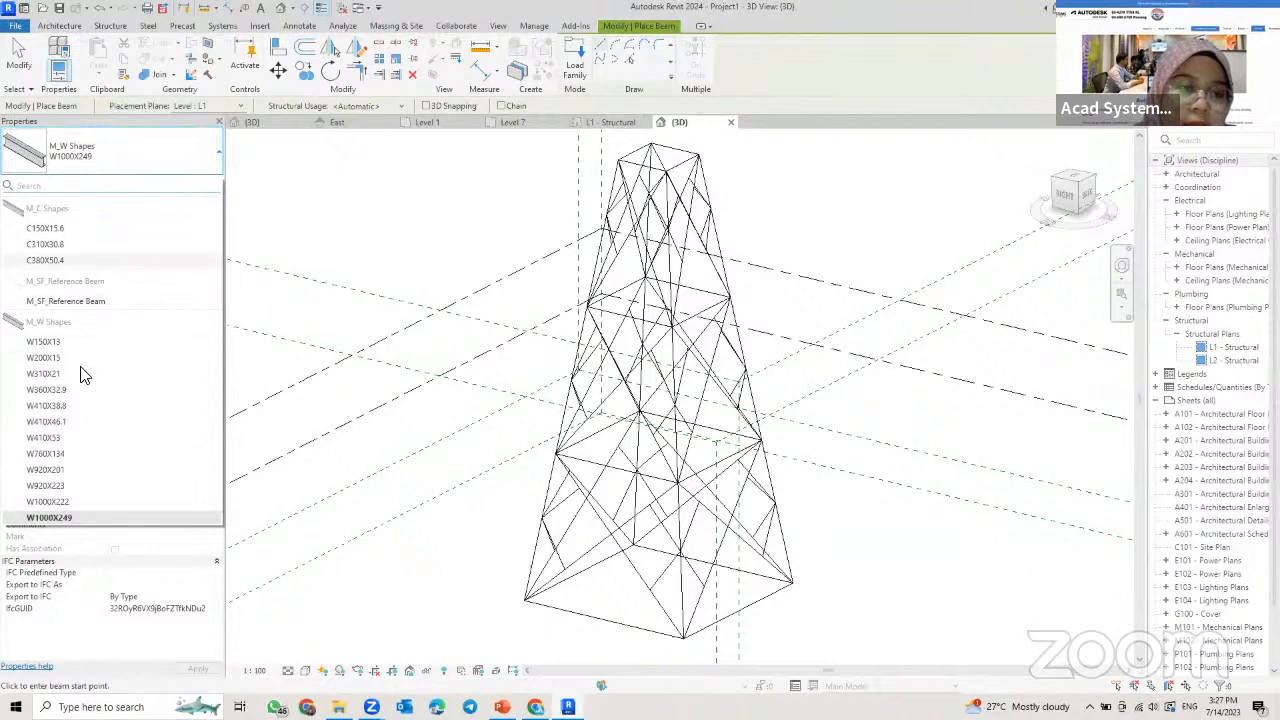
pyautogui.click(32, 155)
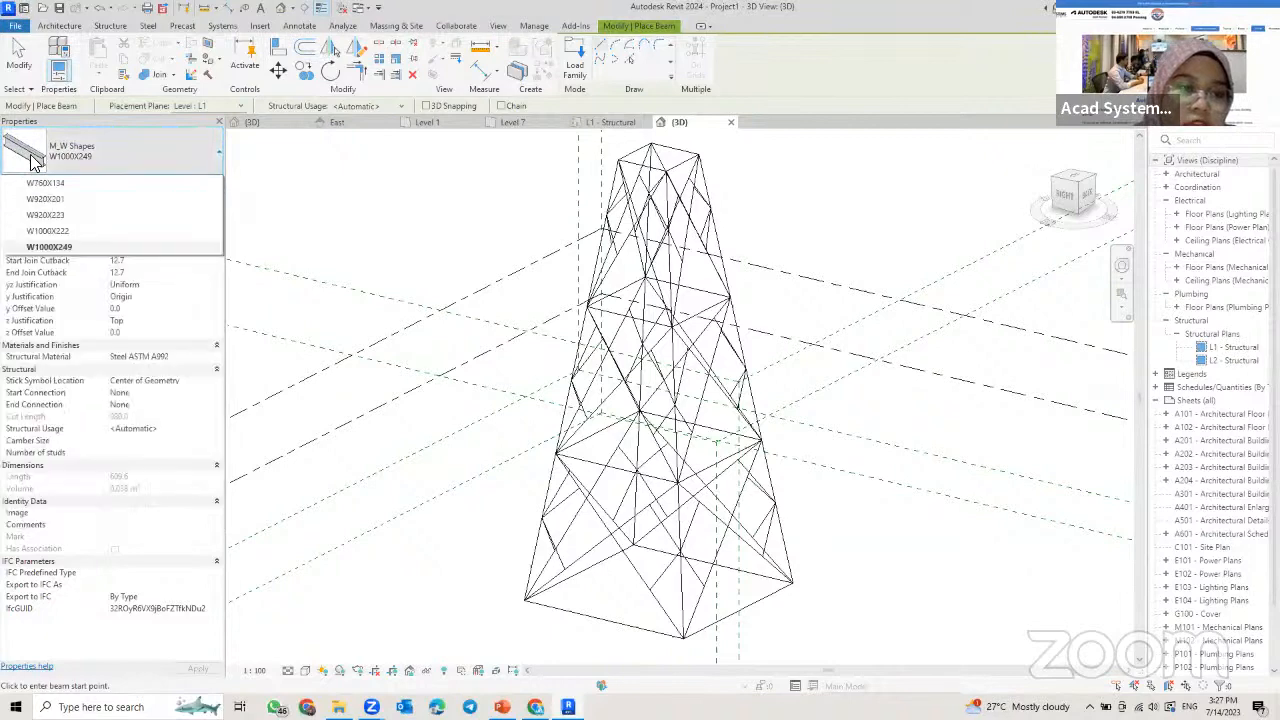
# - Start loading a family and browse the library to Malaysia, Structural Framing, Steel, Malaysia Specific
pyautogui.click(576, 62)
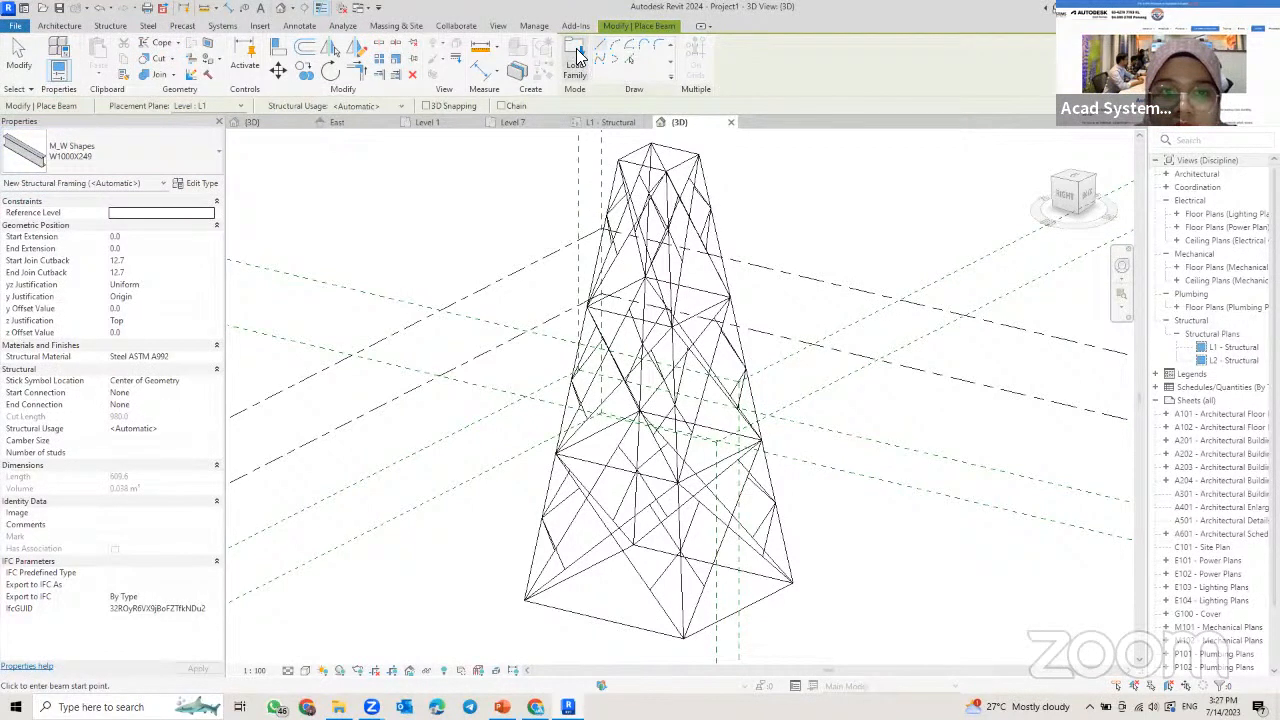
pyautogui.click(576, 62)
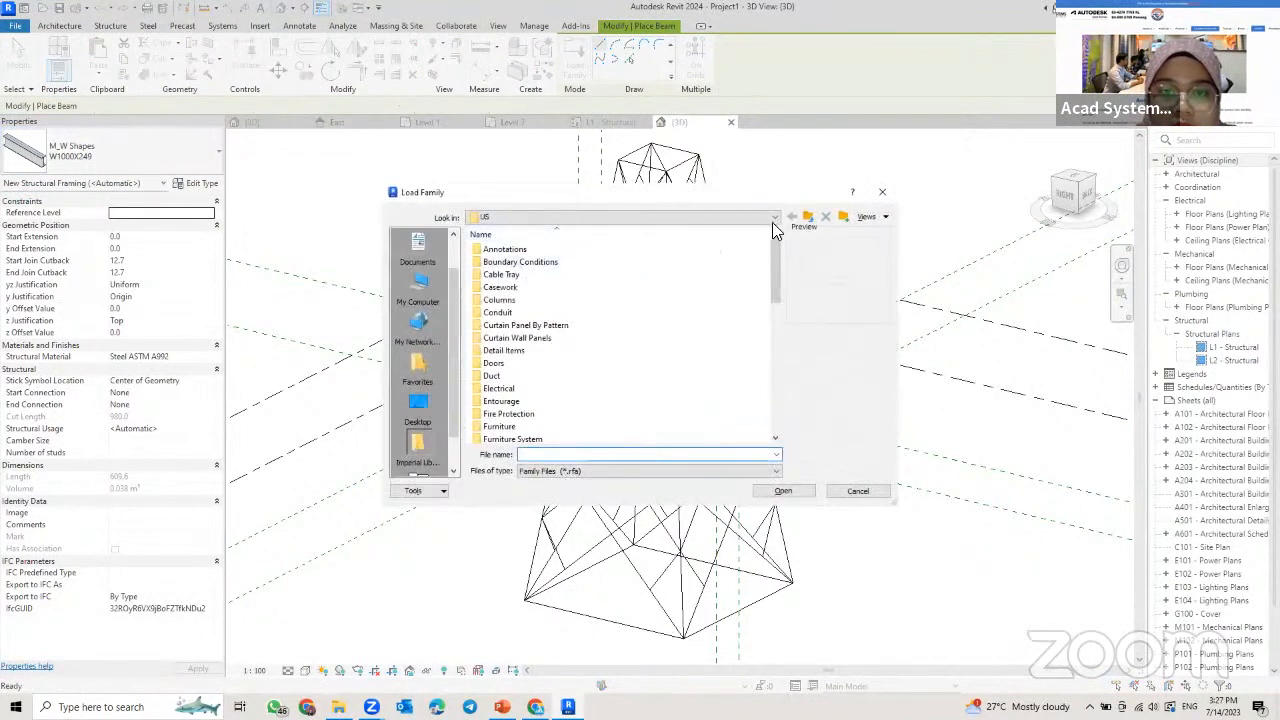
pyautogui.moveTo(533, 193); pyautogui.dragTo(511, 154)
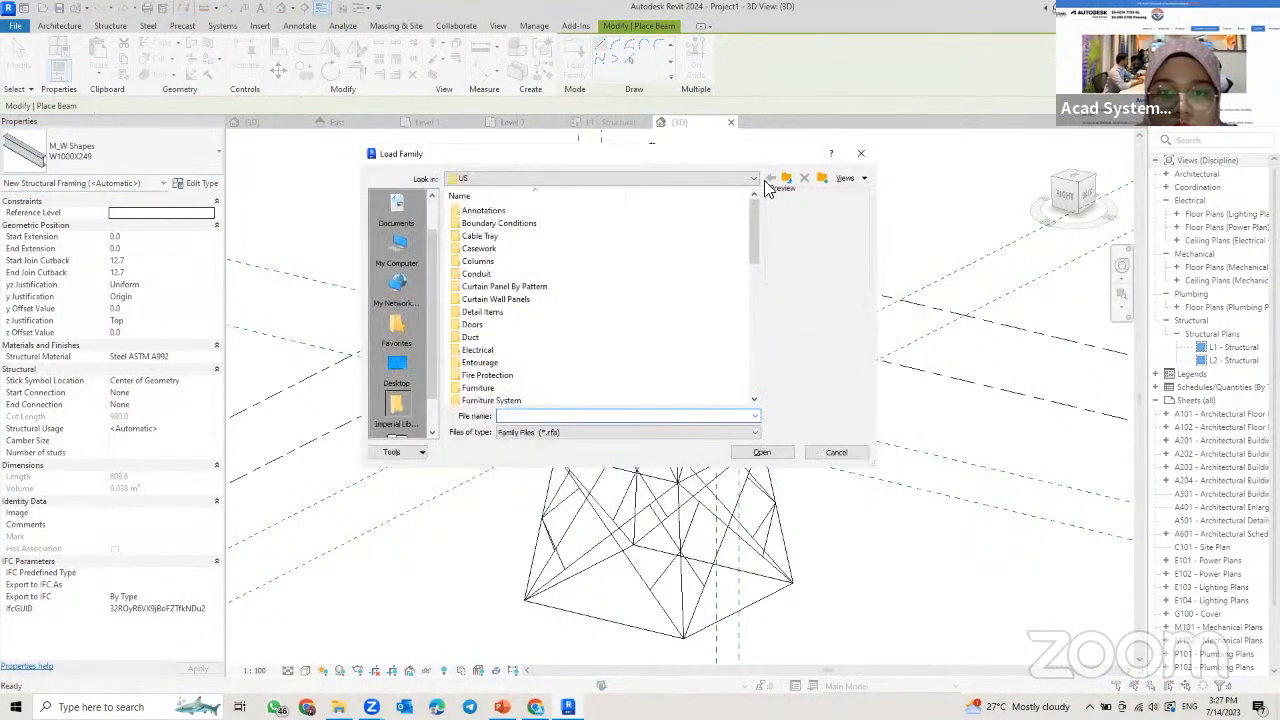
pyautogui.click(786, 184)
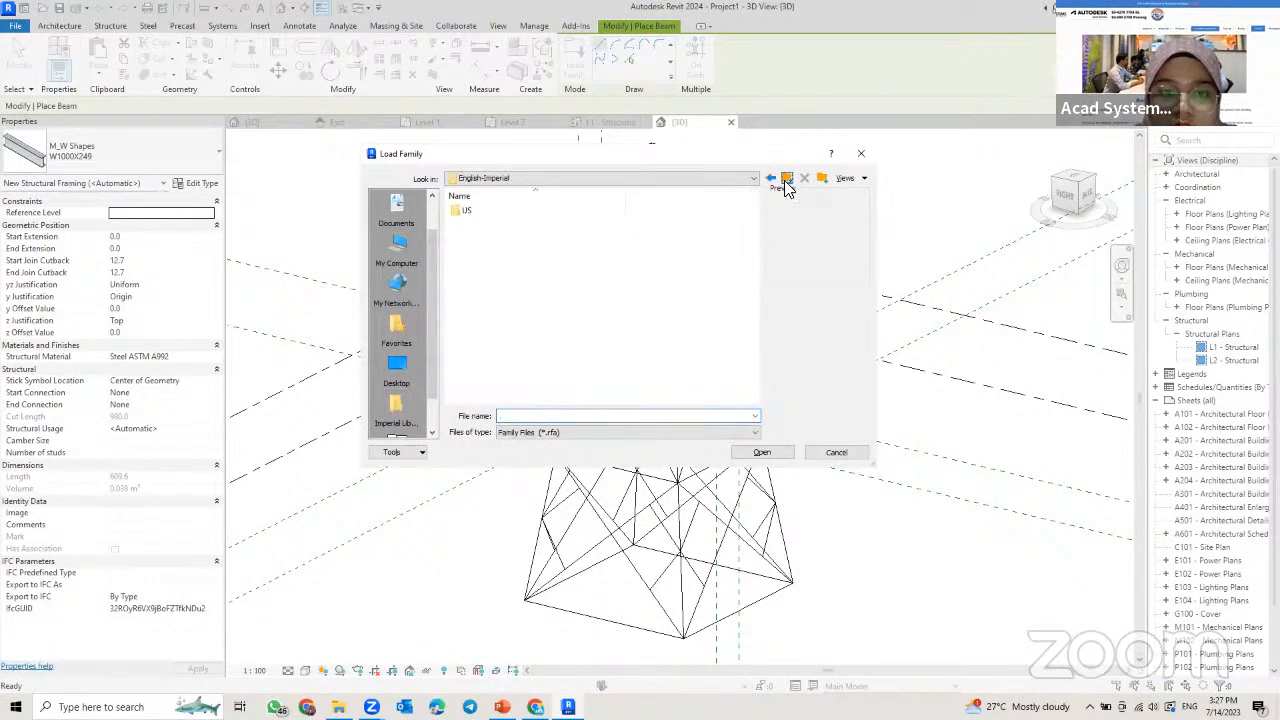
pyautogui.click(786, 184)
pyautogui.doubleClick(466, 237)
pyautogui.doubleClick(486, 211)
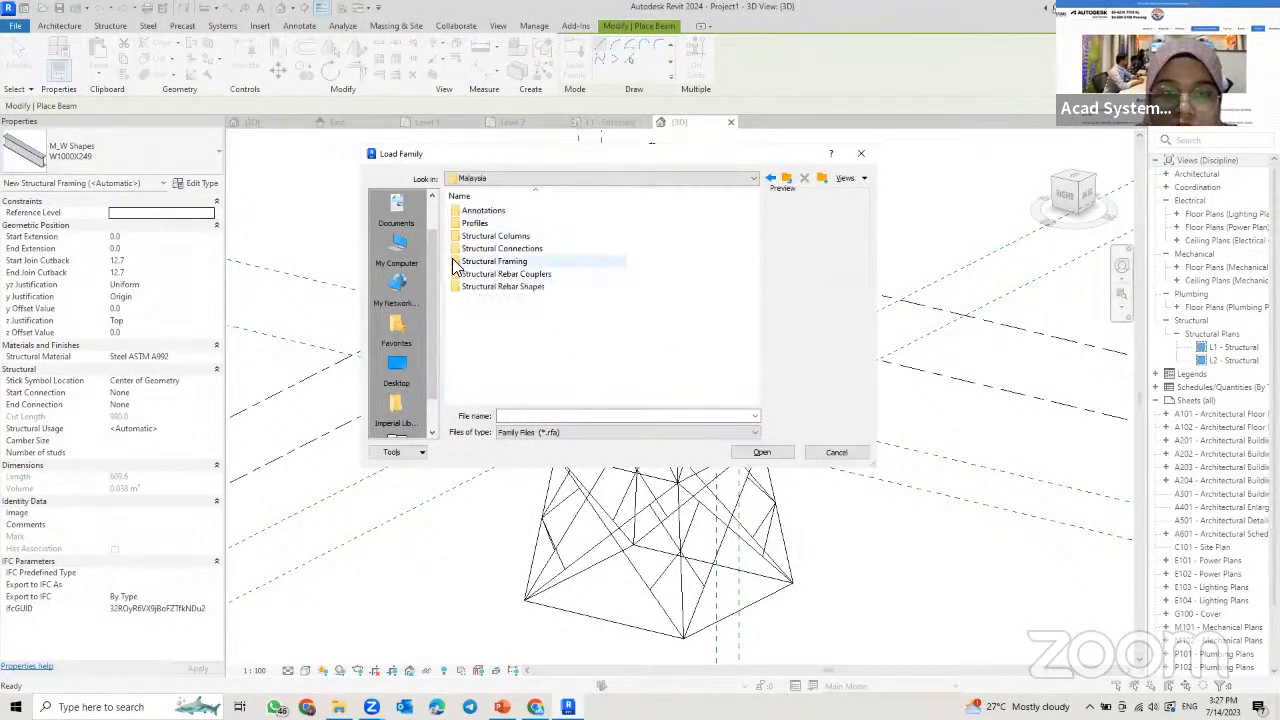
pyautogui.doubleClick(520, 262)
pyautogui.doubleClick(474, 210)
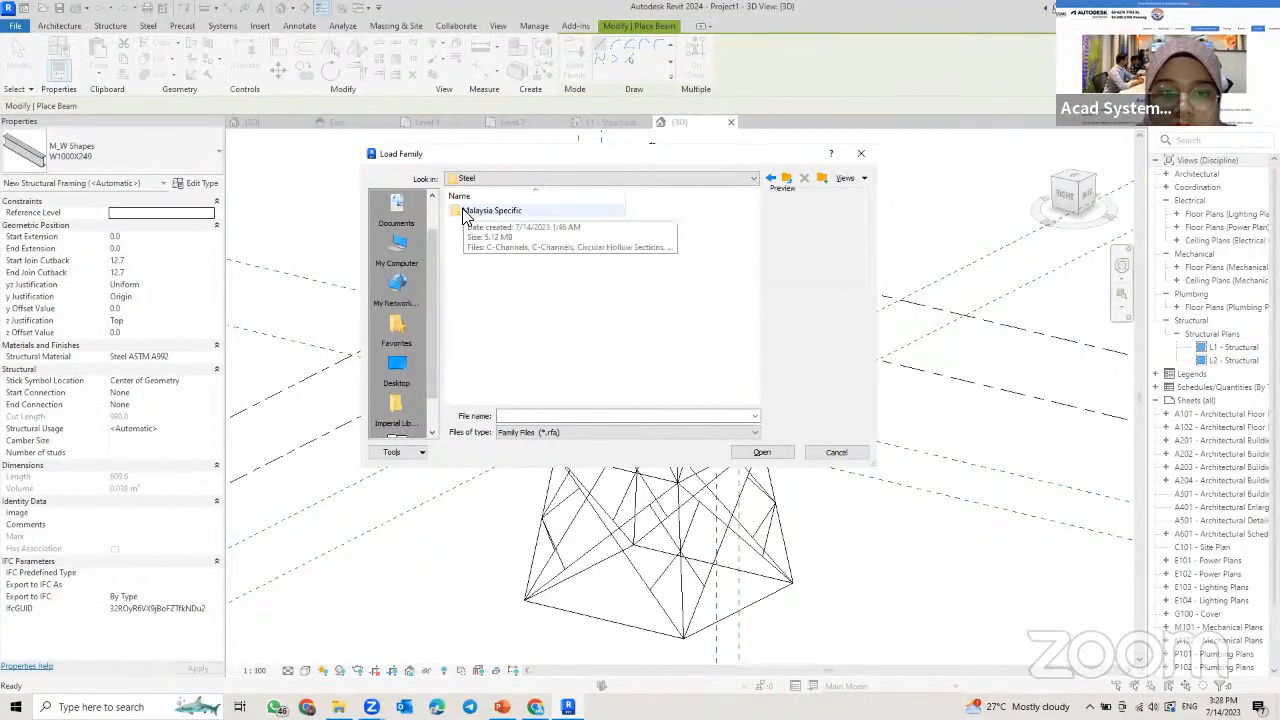
pyautogui.doubleClick(470, 212)
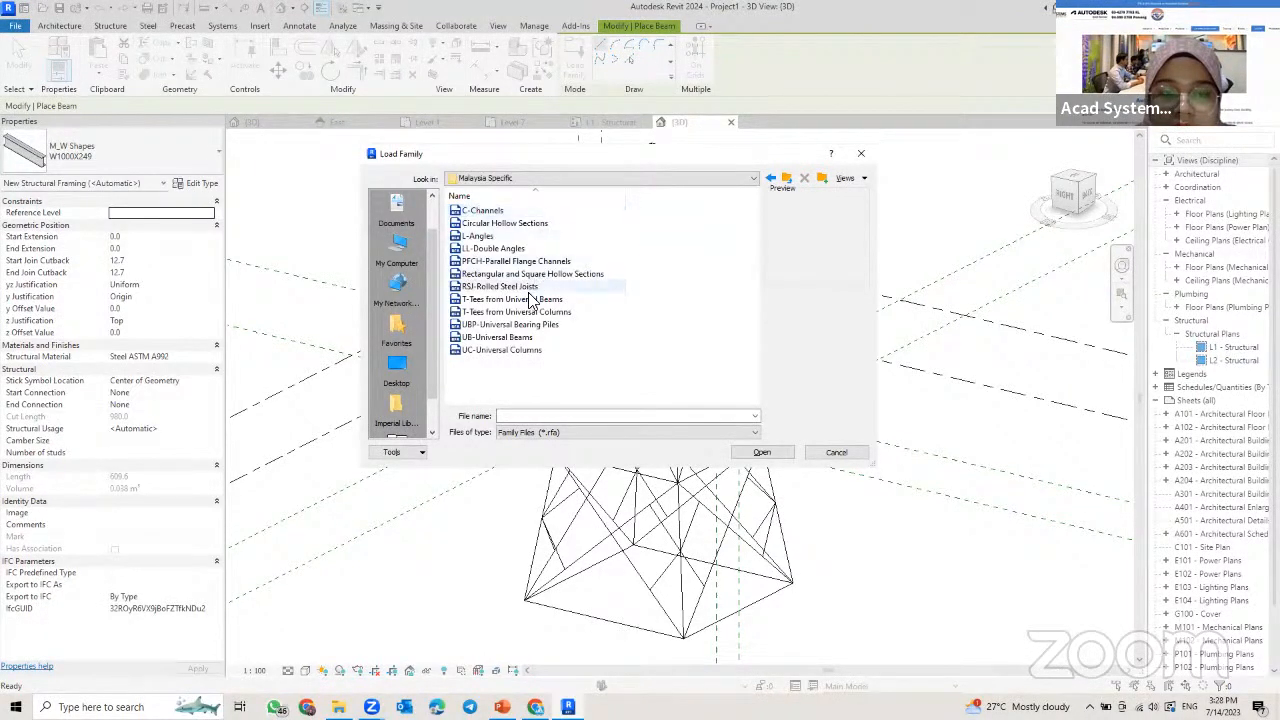
# - Select the L-Angles and UB-Universal Beams families together and open them for type selection
pyautogui.click(510, 238)
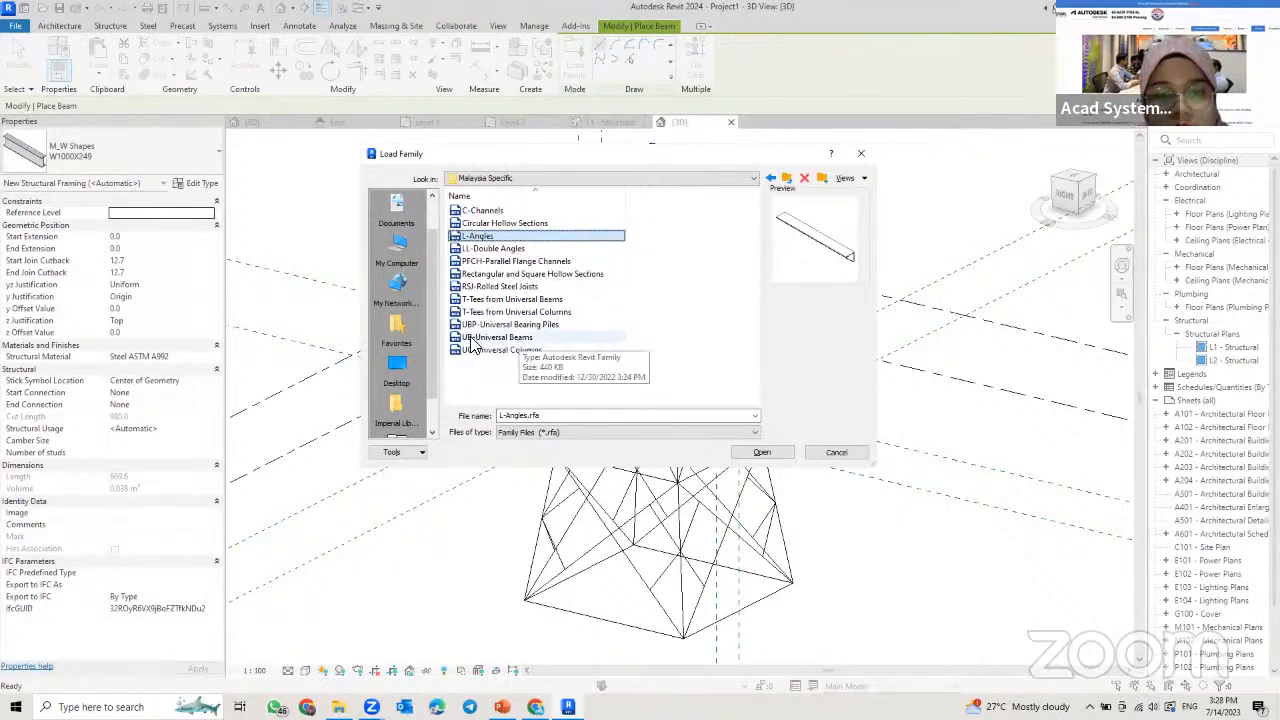
pyautogui.click(560, 340)
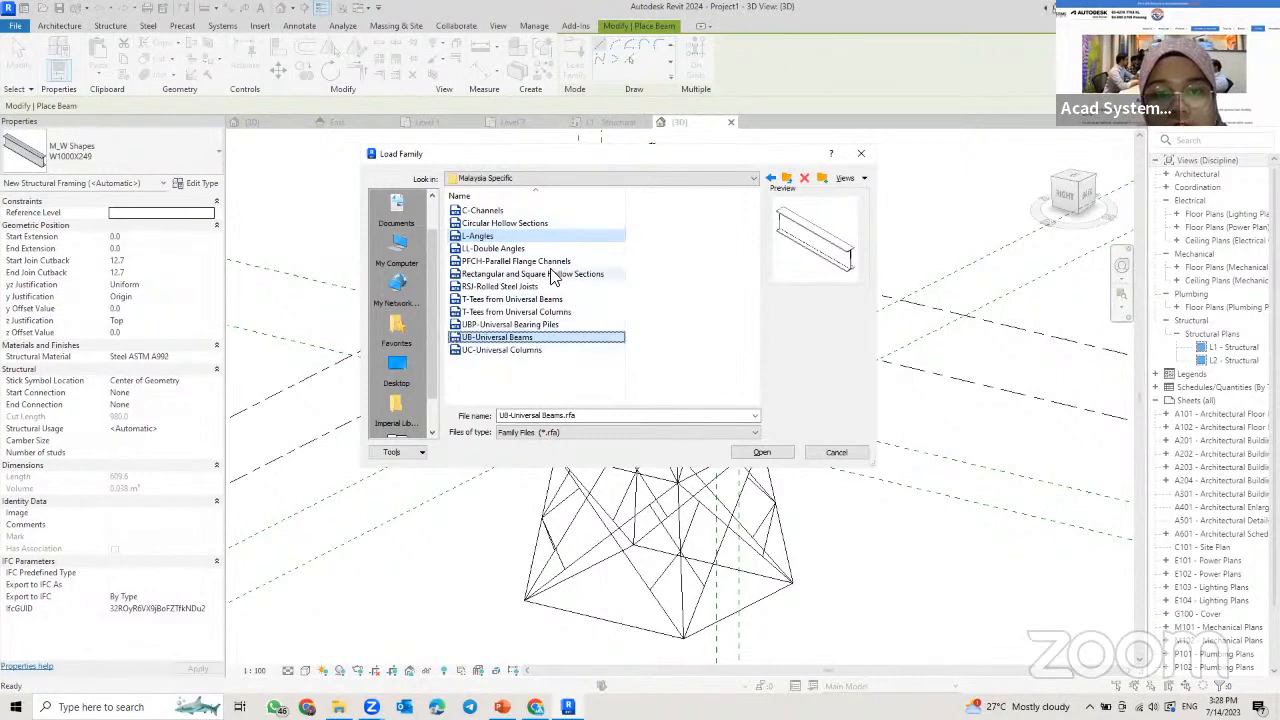
pyautogui.click(760, 455)
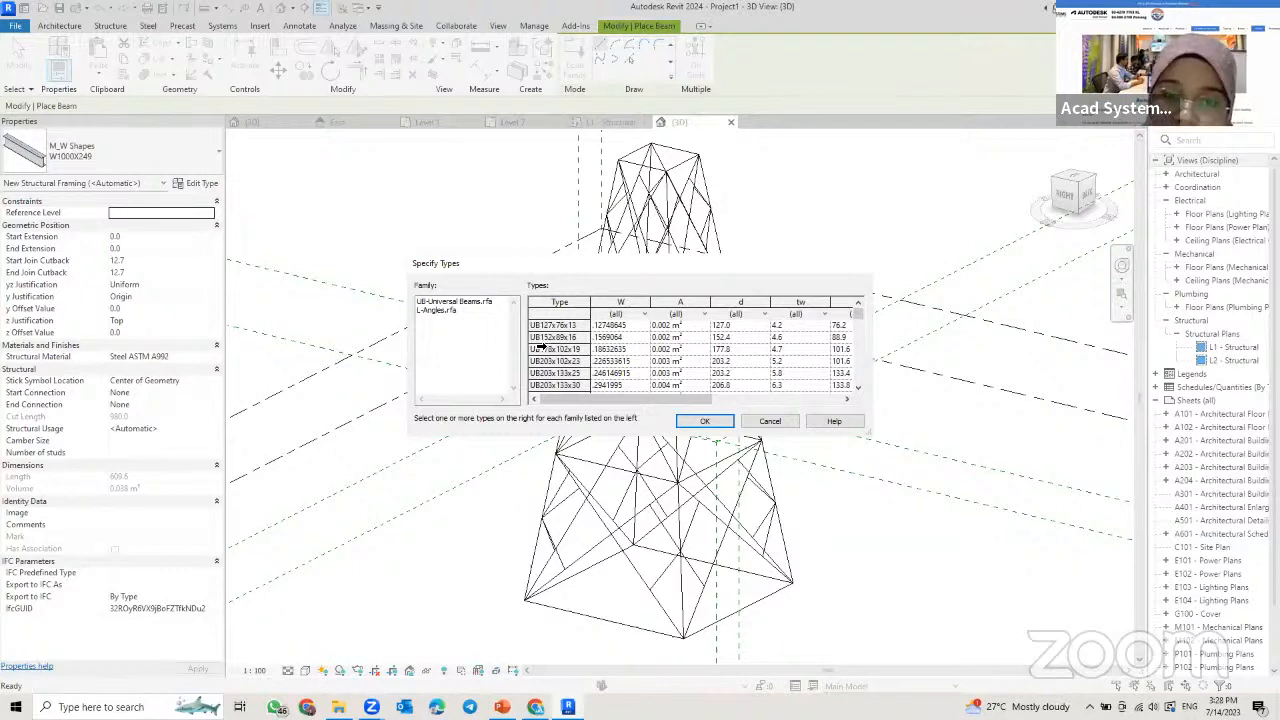
# - Choose type UB178x102x19 for the UB-Universal Beams family
pyautogui.click(560, 338)
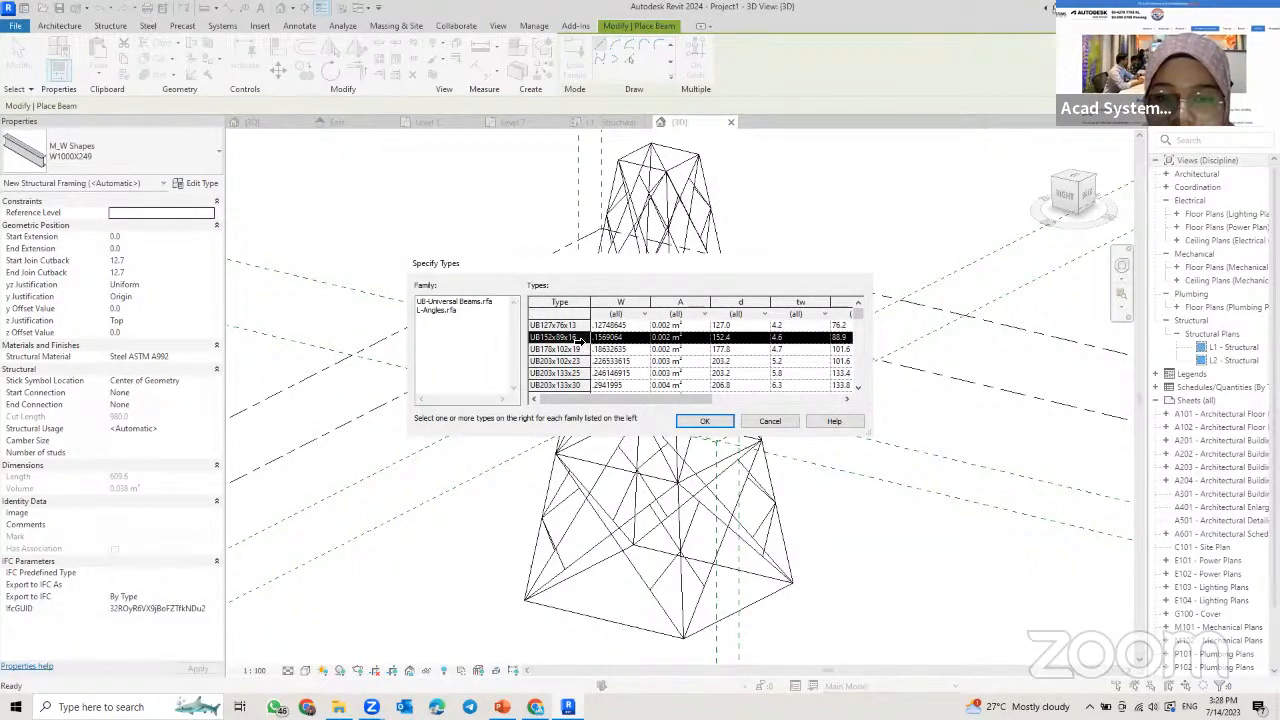
pyautogui.scroll(-1, 575, 345)
pyautogui.scroll(1, 567, 358)
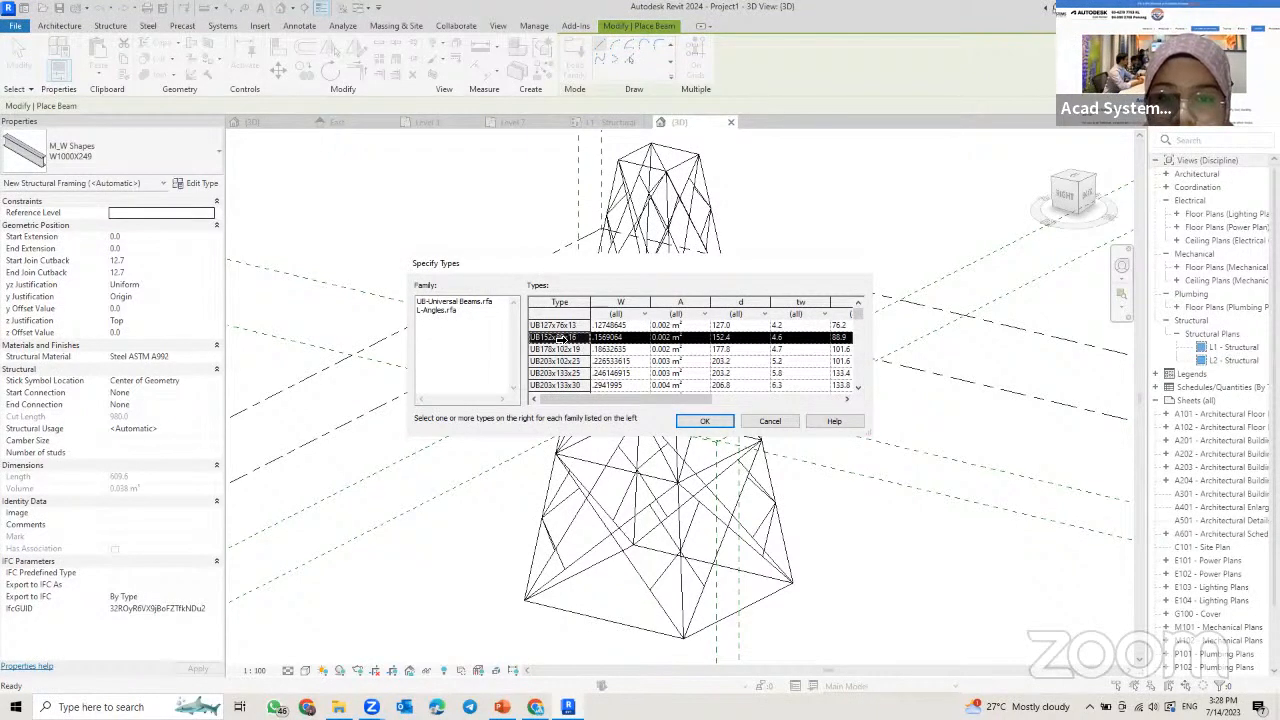
pyautogui.click(555, 349)
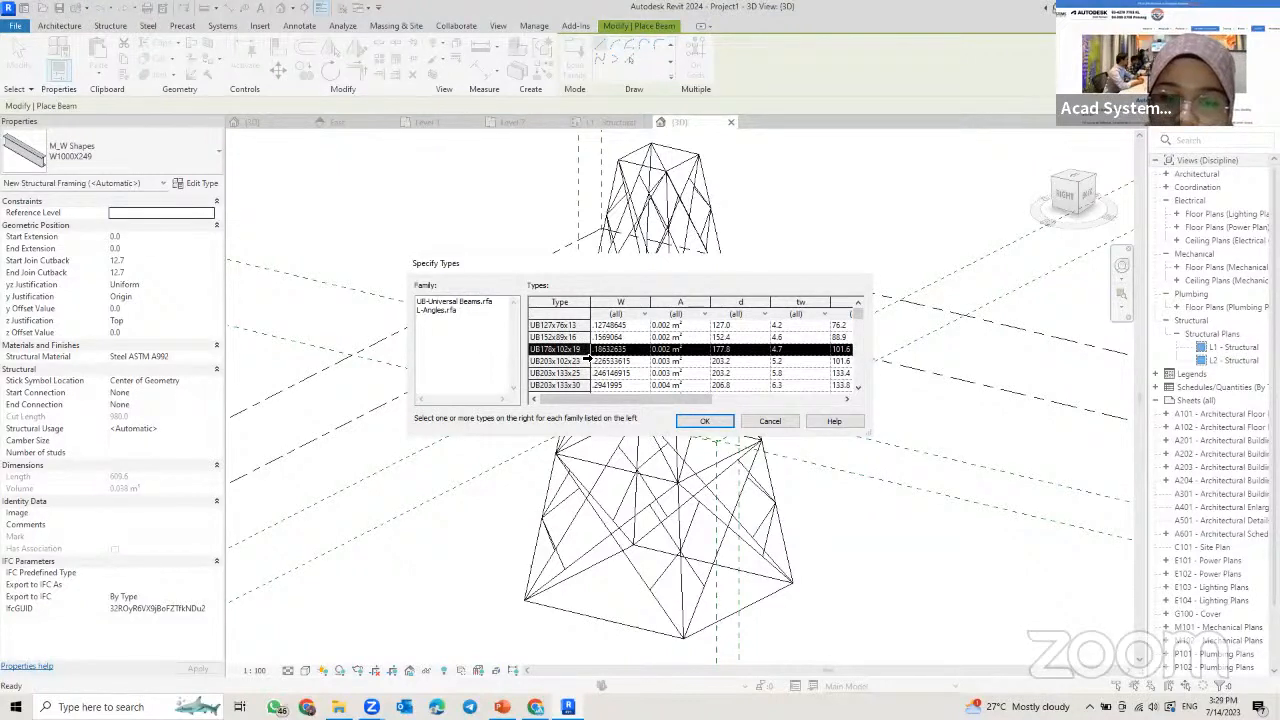
# - Examine the larger section sizes offered for the UB-Universal Beams family
pyautogui.click(857, 388)
pyautogui.click(857, 388)
pyautogui.click(857, 388)
pyautogui.click(857, 388)
pyautogui.click(857, 388)
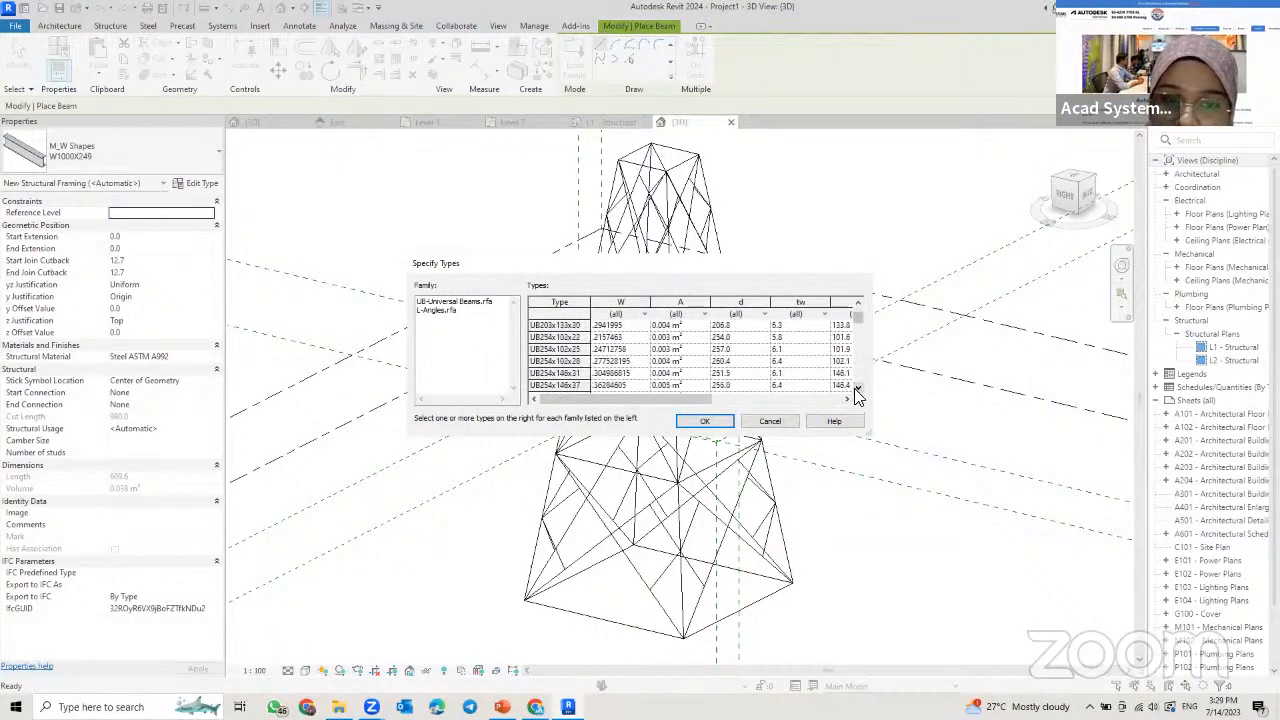
pyautogui.click(857, 388)
pyautogui.click(857, 388)
pyautogui.click(857, 388)
pyautogui.click(857, 388)
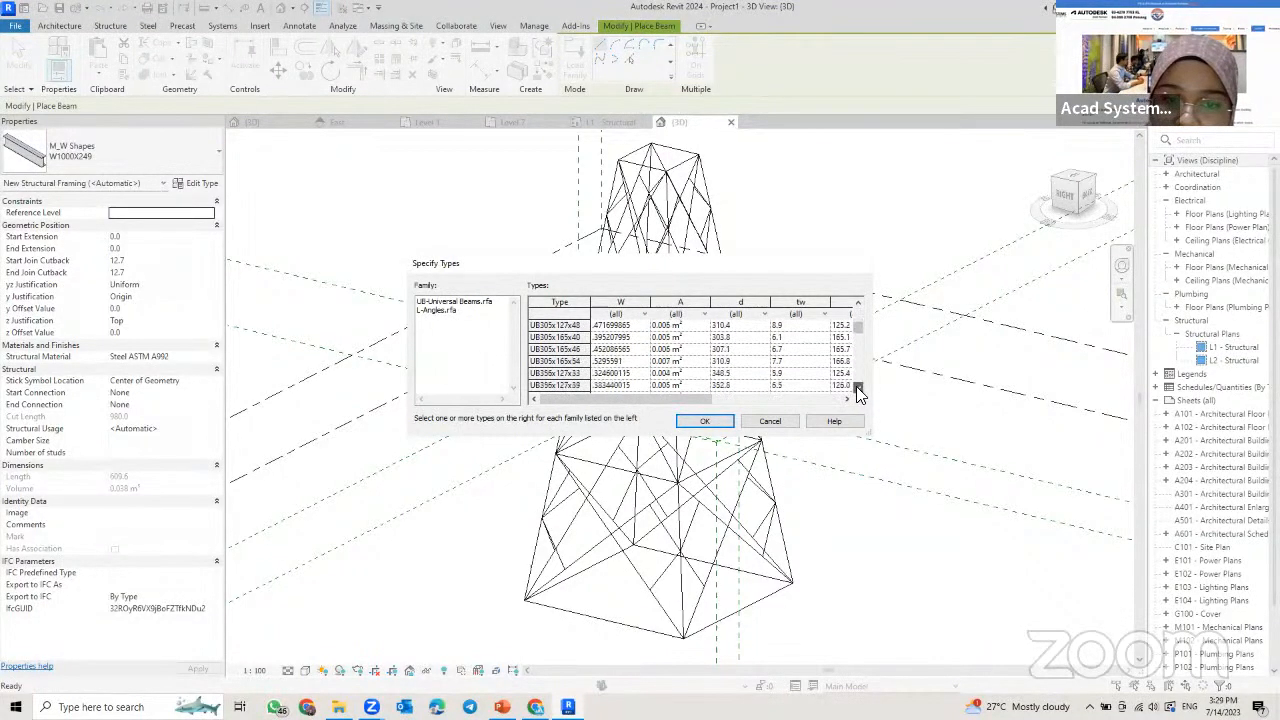
pyautogui.moveTo(856, 329); pyautogui.dragTo(855, 355)
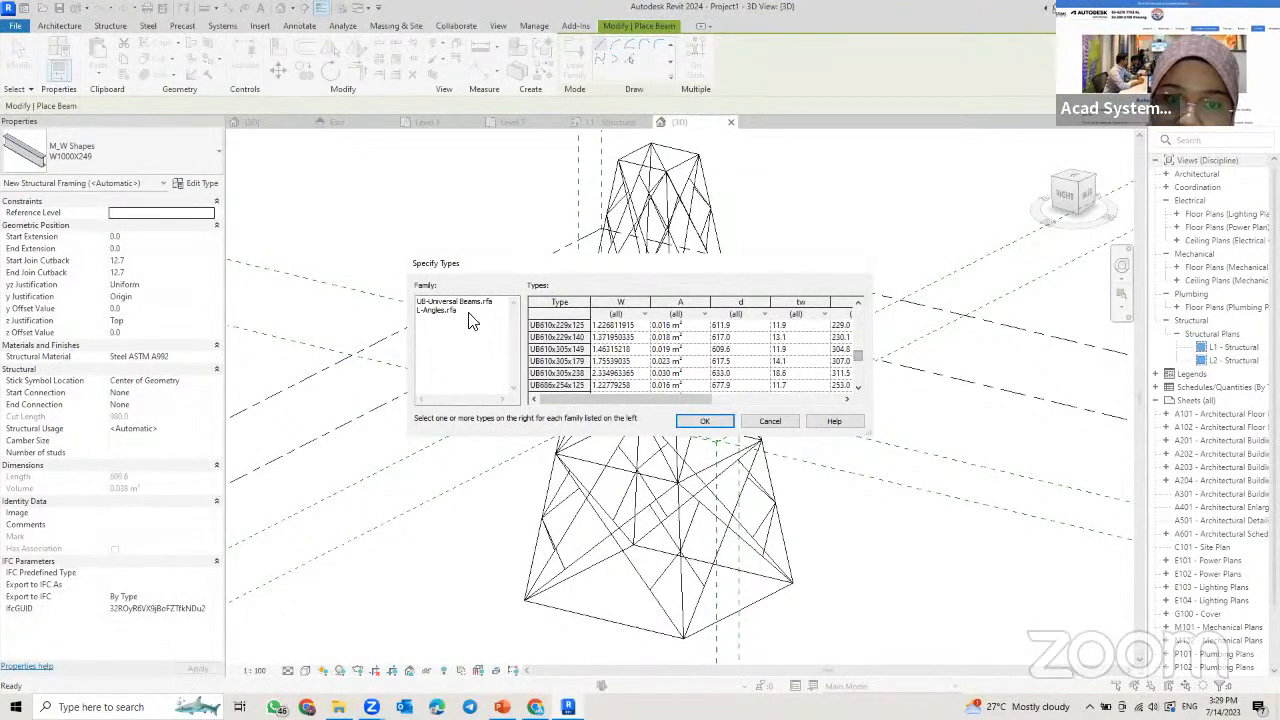
# - Choose type L200x200x18 for the L-Angles family
pyautogui.click(466, 311)
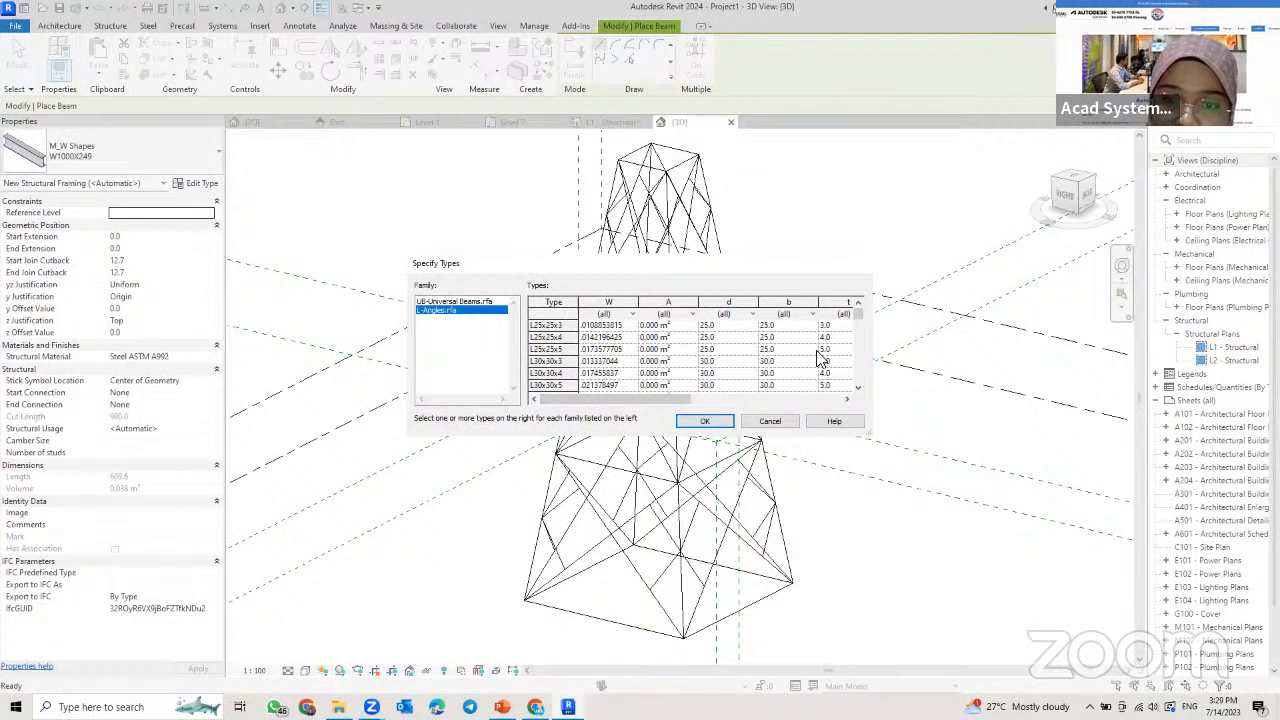
pyautogui.scroll(-3, 550, 372)
pyautogui.scroll(-8, 550, 372)
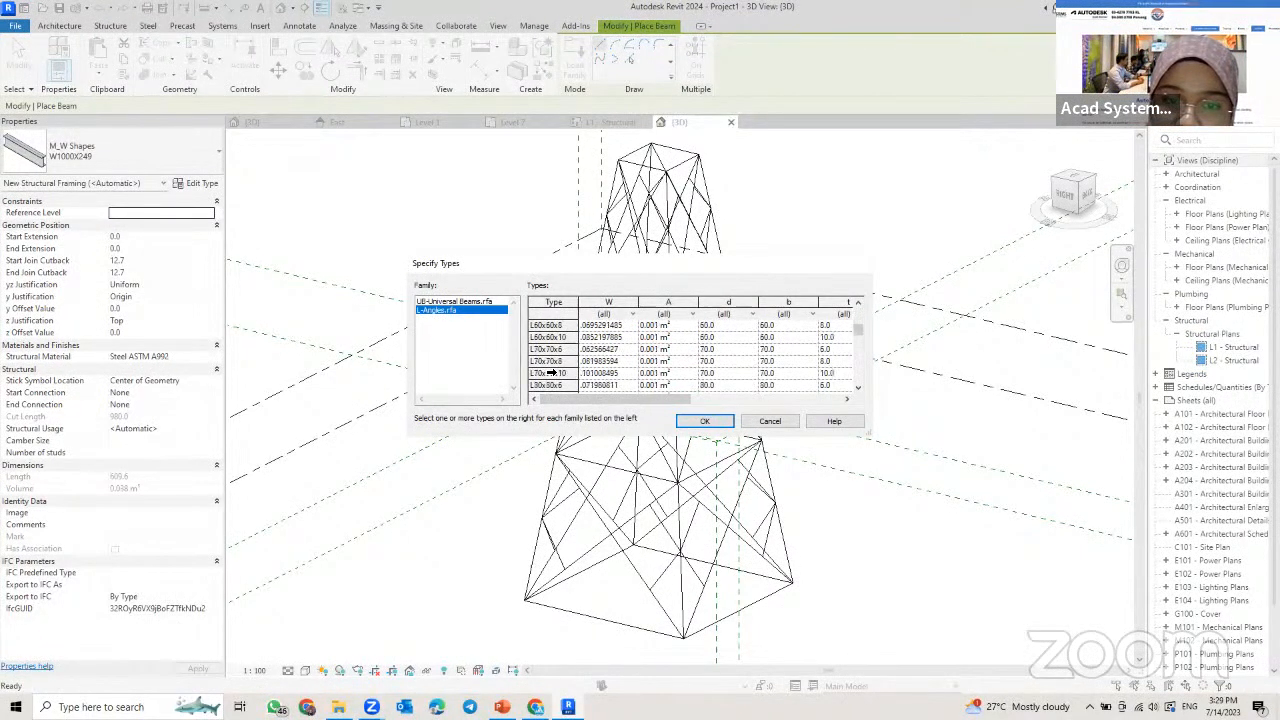
pyautogui.scroll(-2, 550, 372)
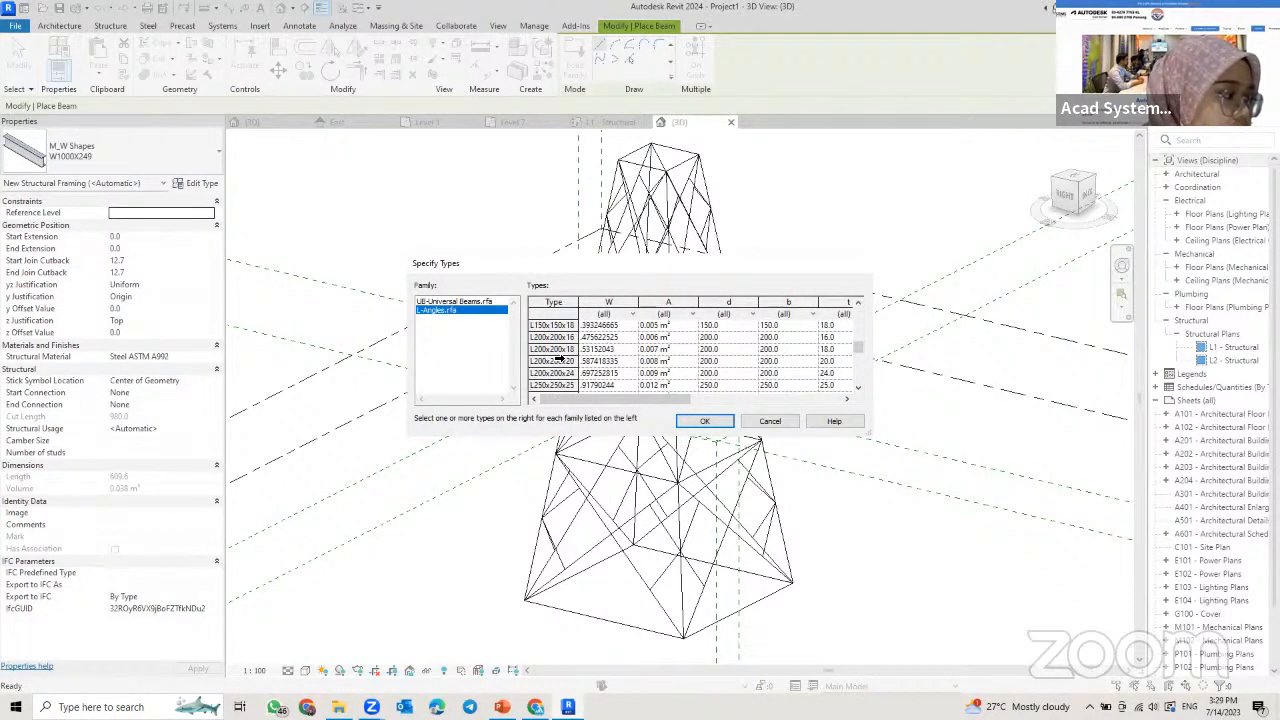
pyautogui.click(541, 350)
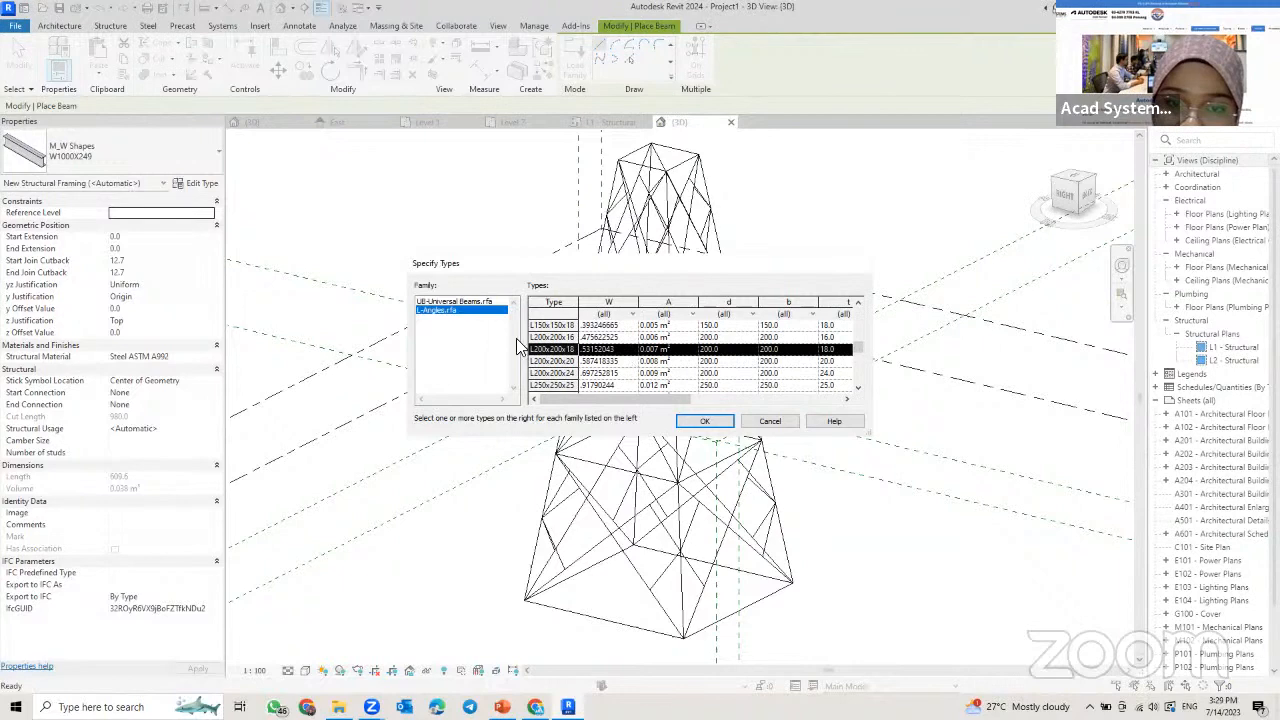
# - Recheck the UB178x102x19 and L200x200x18 selections and load both family types into the project
pyautogui.click(472, 301)
pyautogui.click(541, 351)
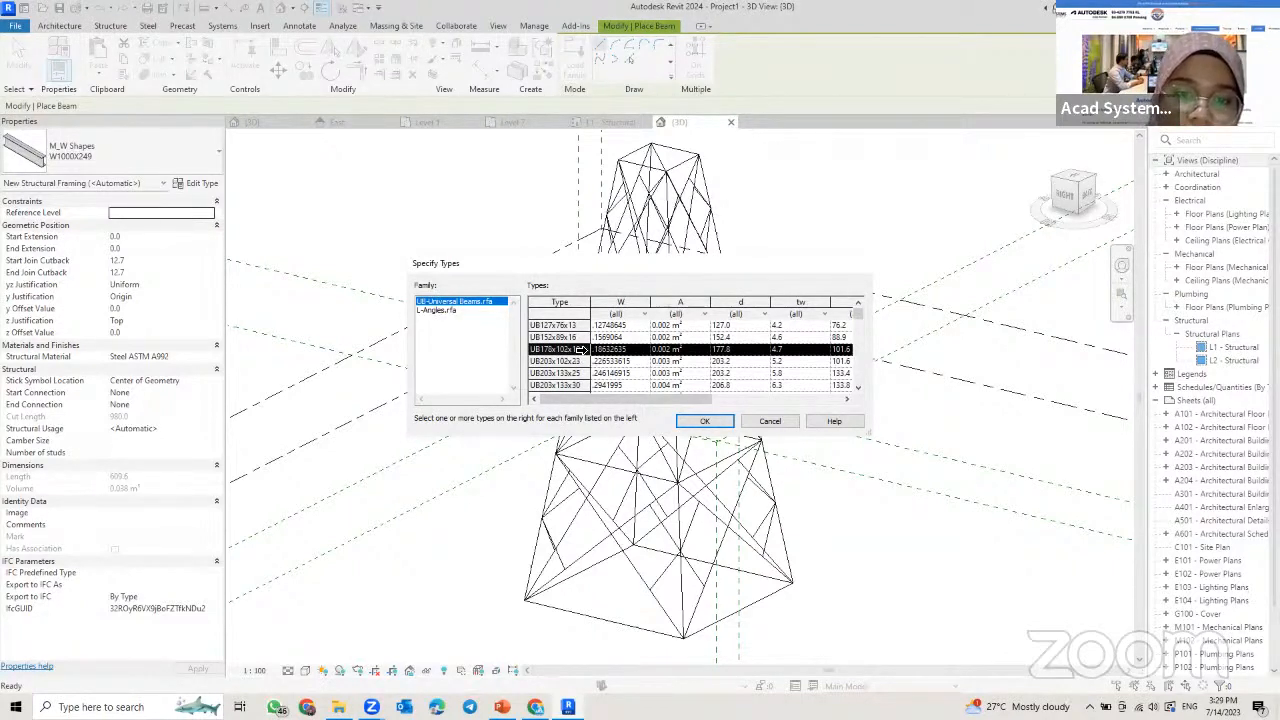
pyautogui.click(441, 311)
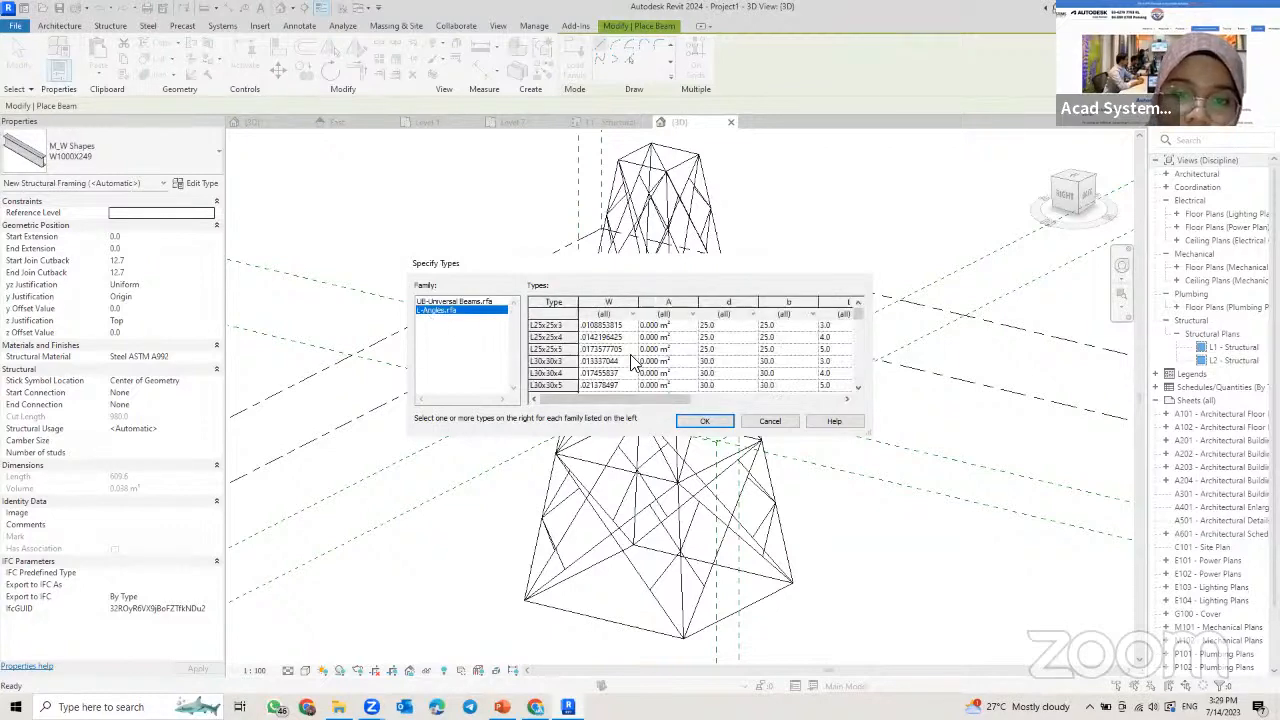
pyautogui.moveTo(855, 312); pyautogui.dragTo(856, 350)
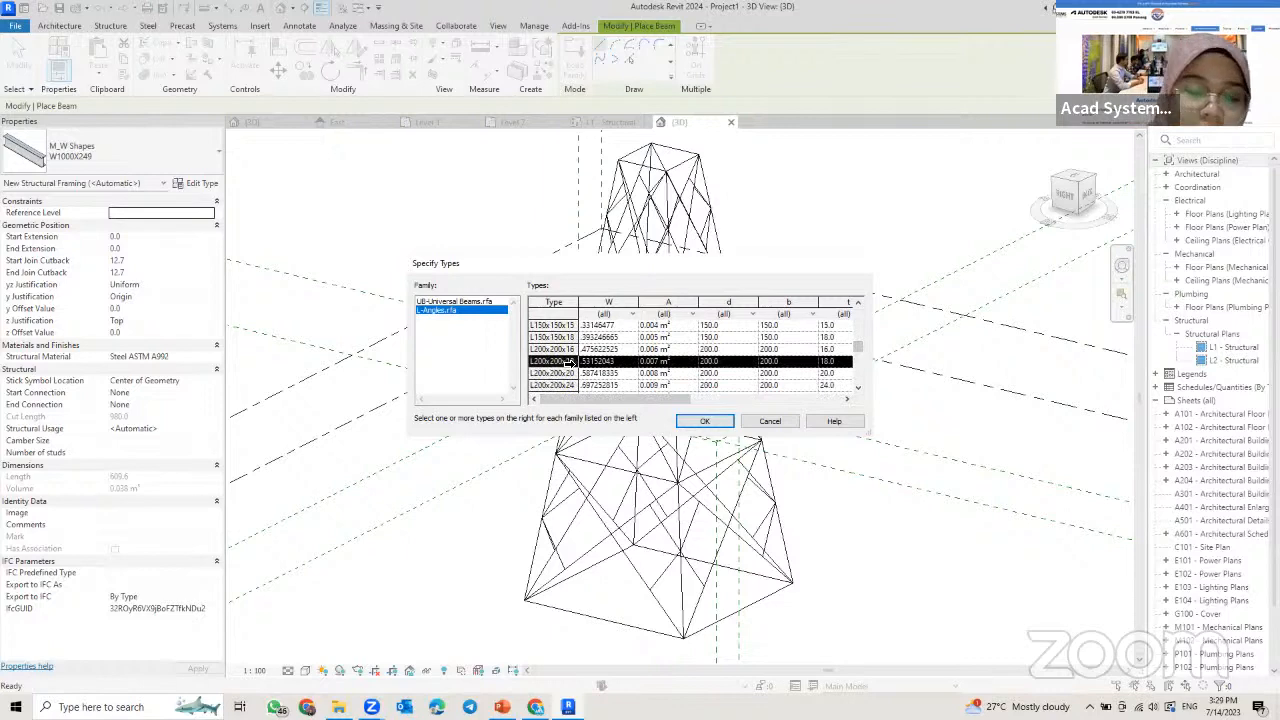
pyautogui.click(722, 424)
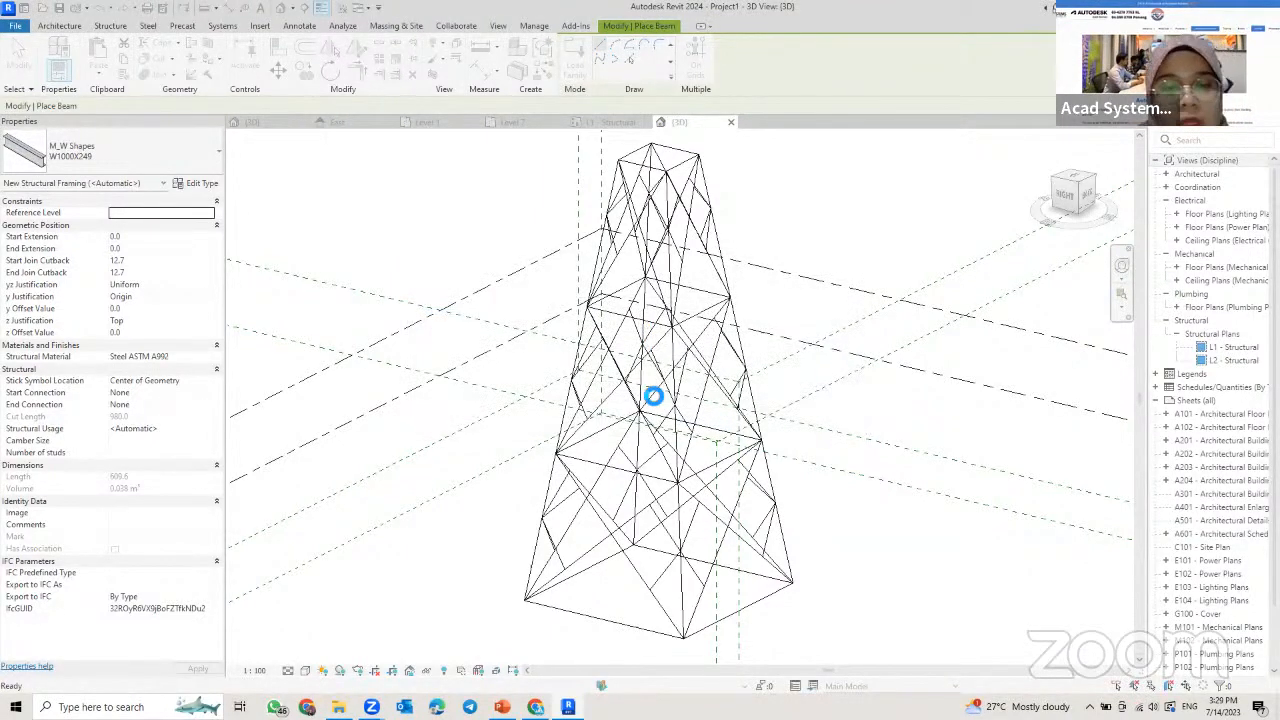
# - Review the loaded framing types and set L-Angles L200x200x18 as the beam type for placement
pyautogui.click(122, 154)
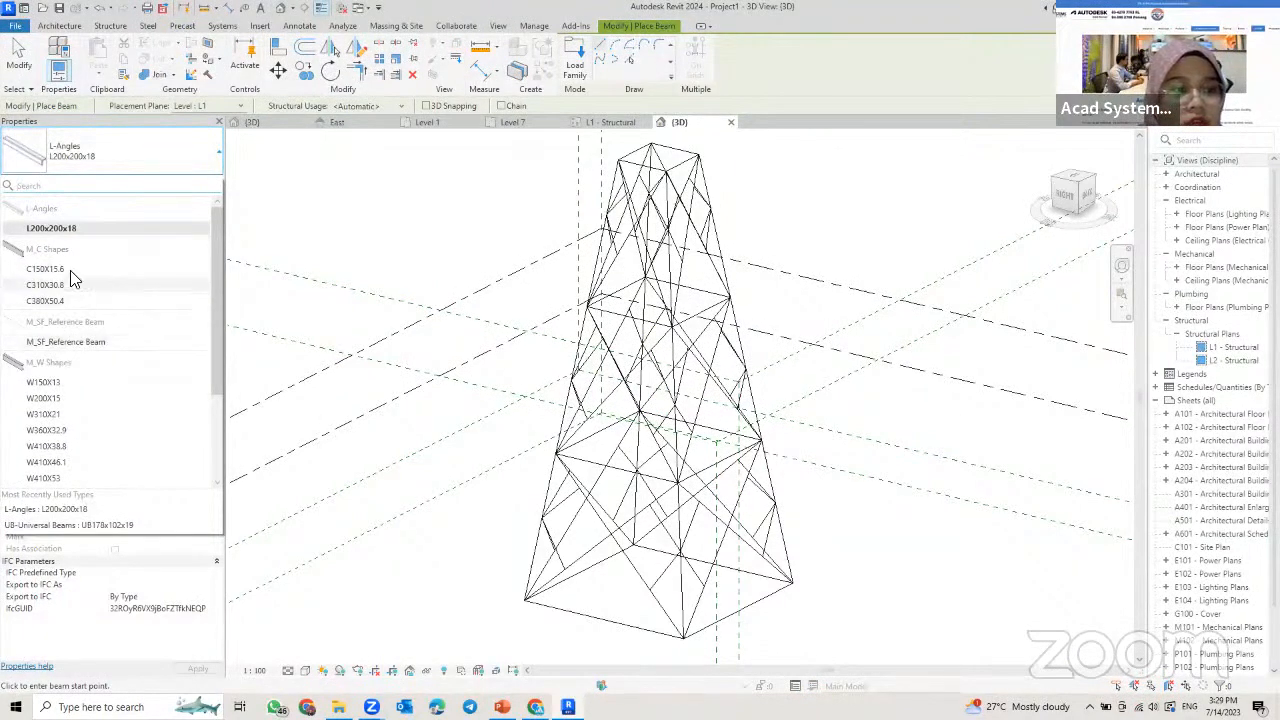
pyautogui.scroll(-3, 70, 330)
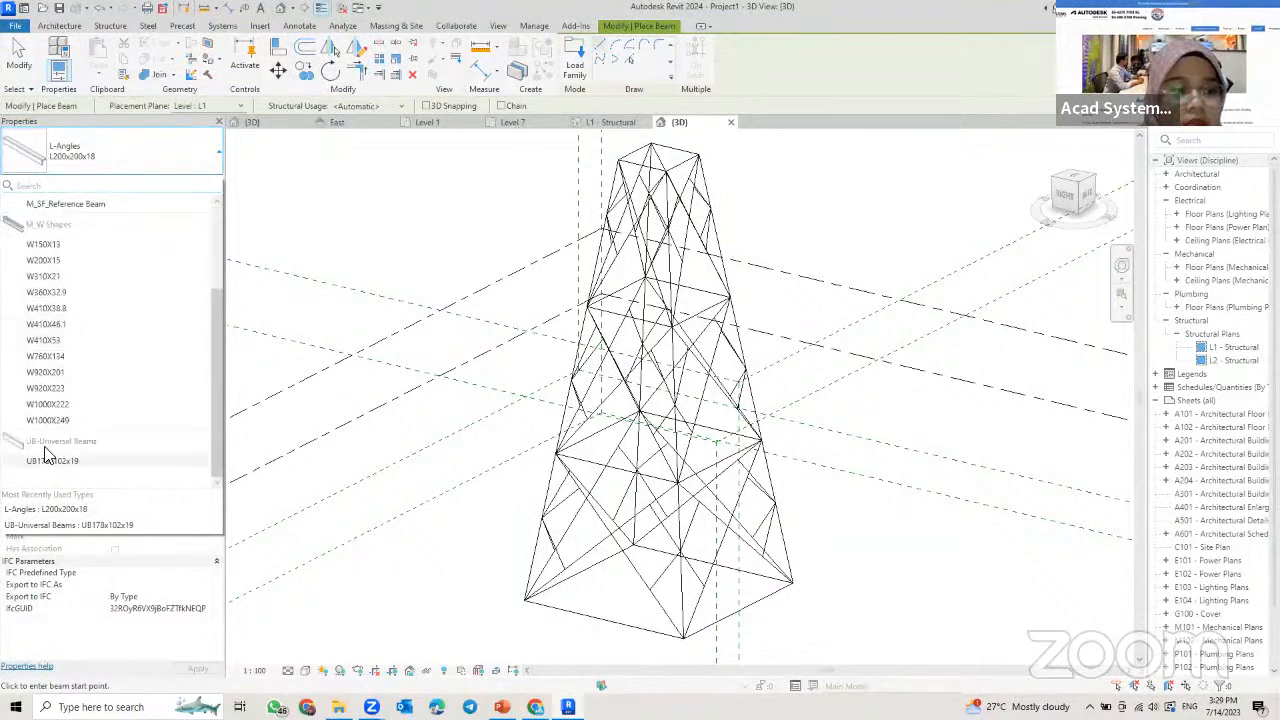
pyautogui.scroll(3, 45, 440)
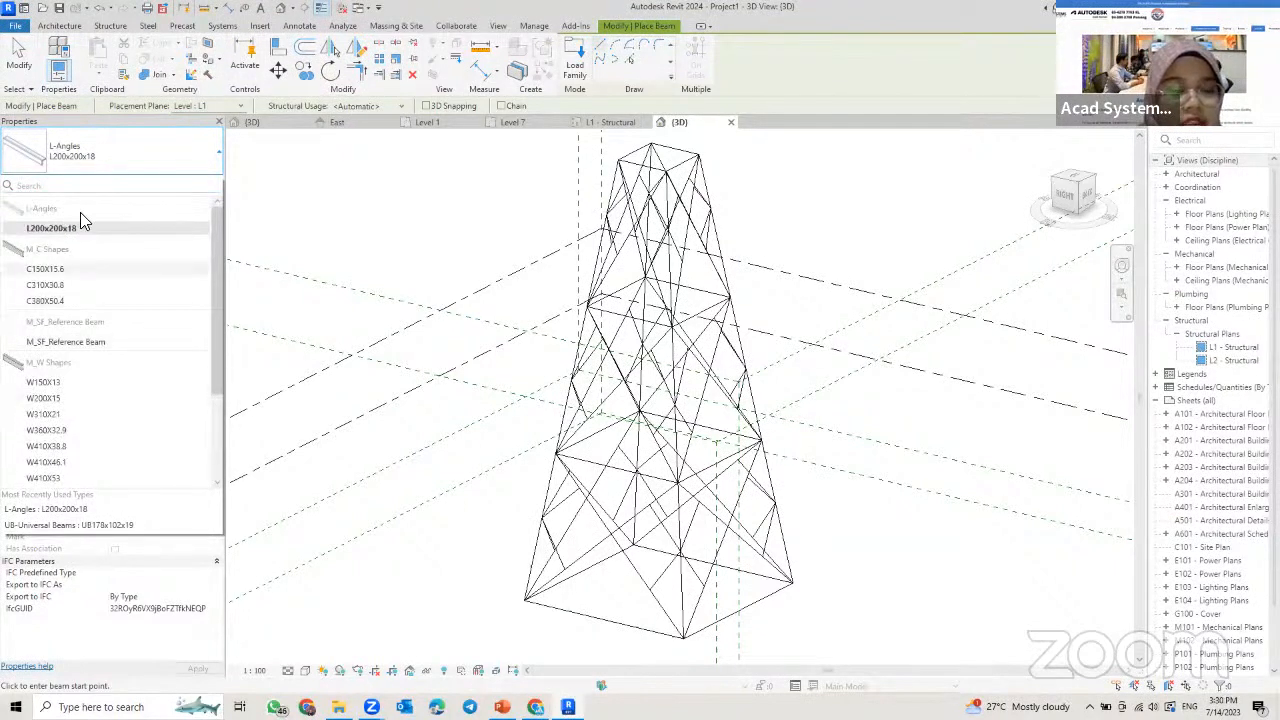
pyautogui.click(697, 443)
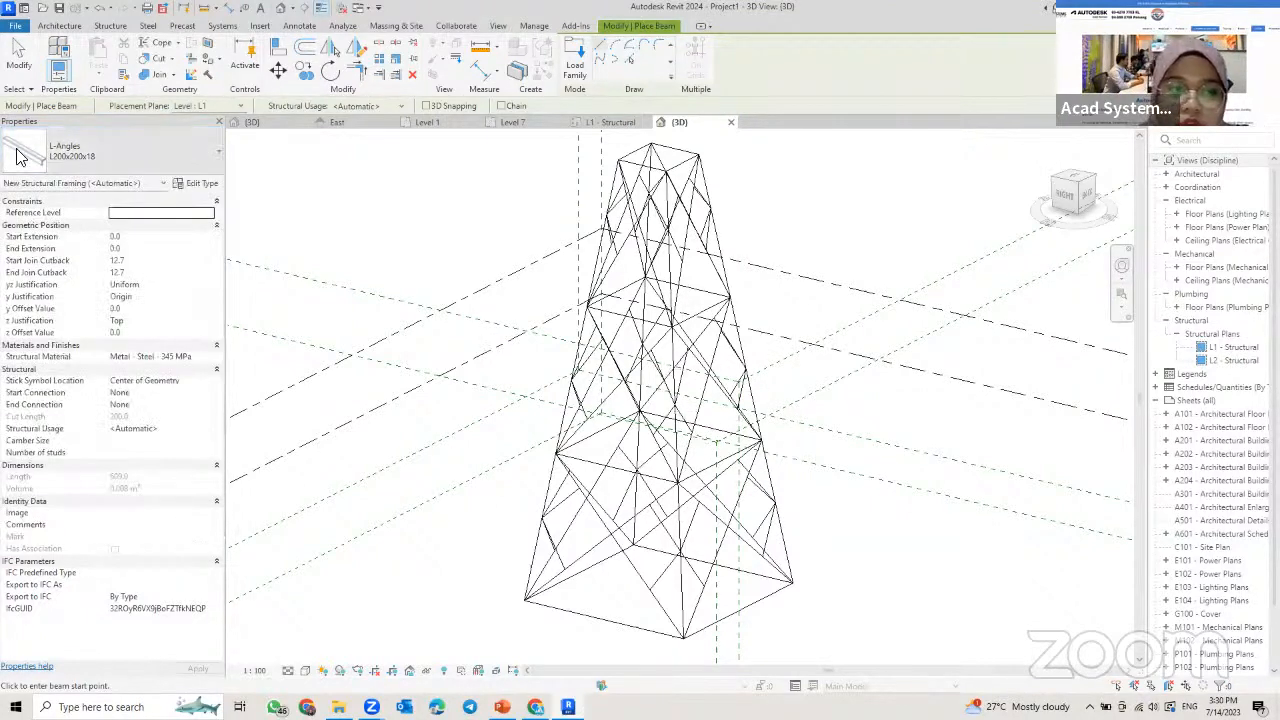
pyautogui.click(93, 174)
pyautogui.click(71, 229)
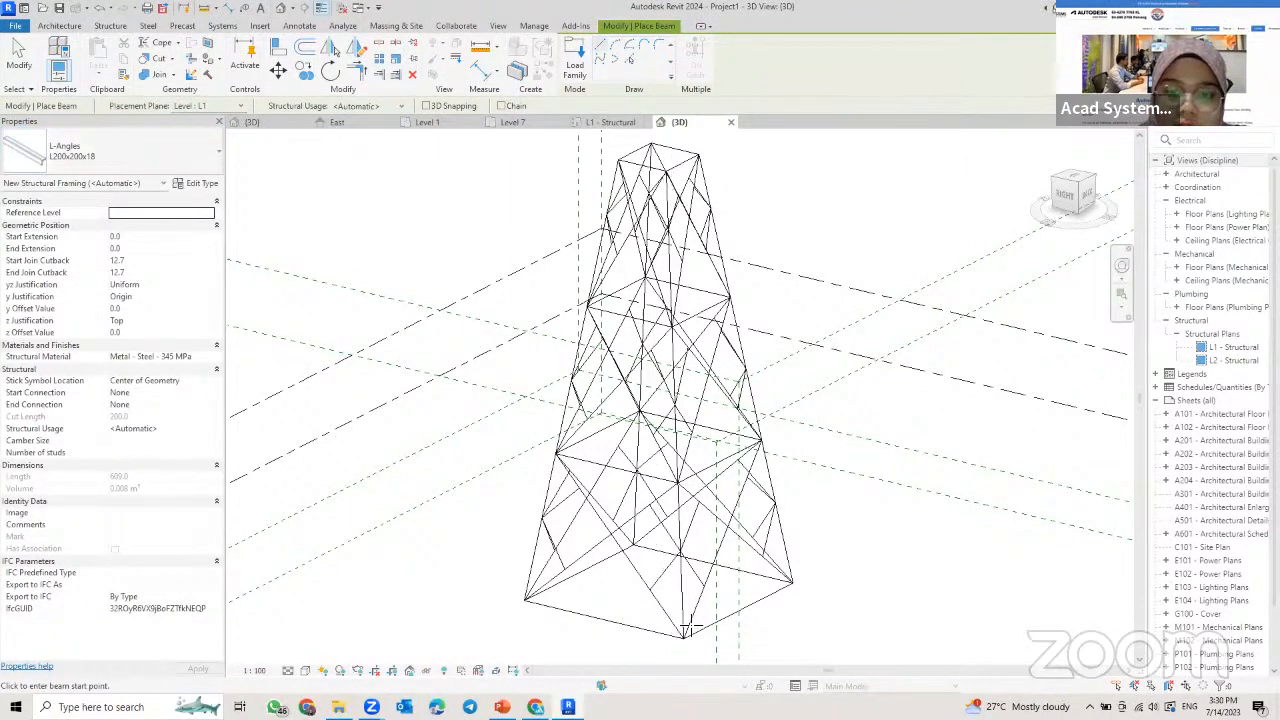
# - Enable 3D Snapping and use Pick Lines to place an L200x200x18 beam along the tower mass's full-height front leg
pyautogui.keyDown('shift'); pyautogui.moveTo(688, 448); pyautogui.dragTo(659, 169, button='middle'); pyautogui.keyUp('shift')
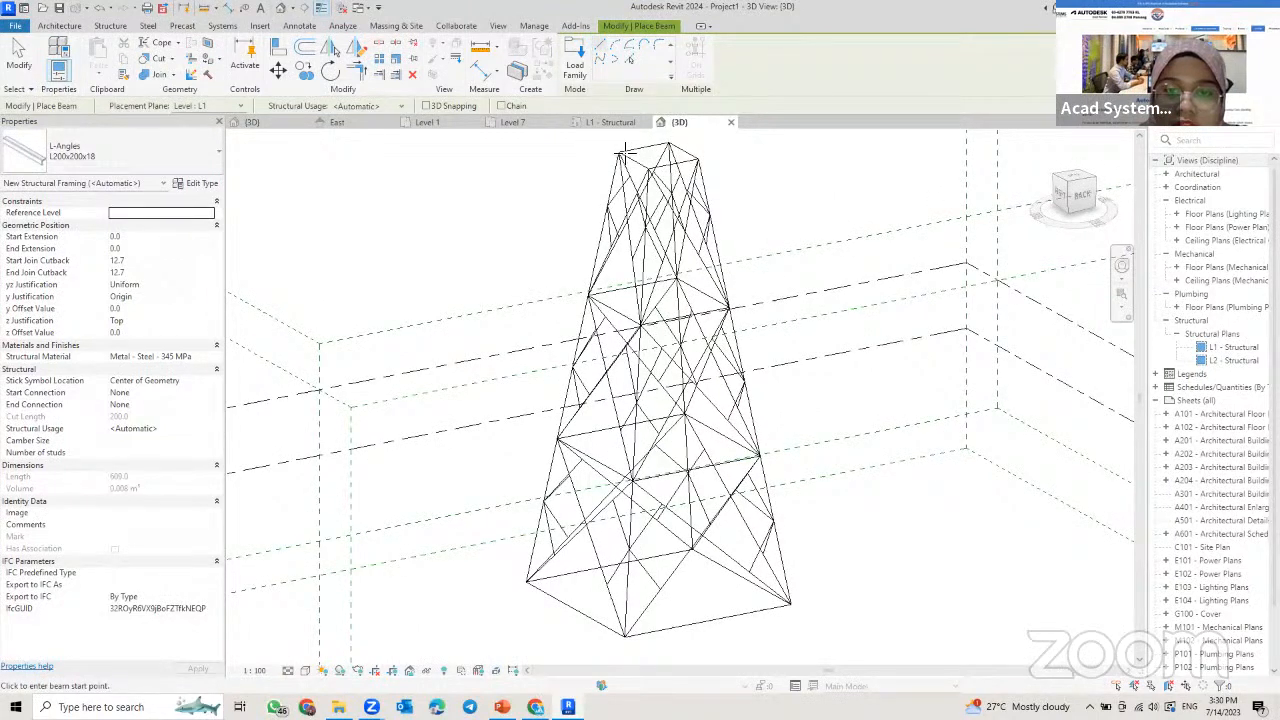
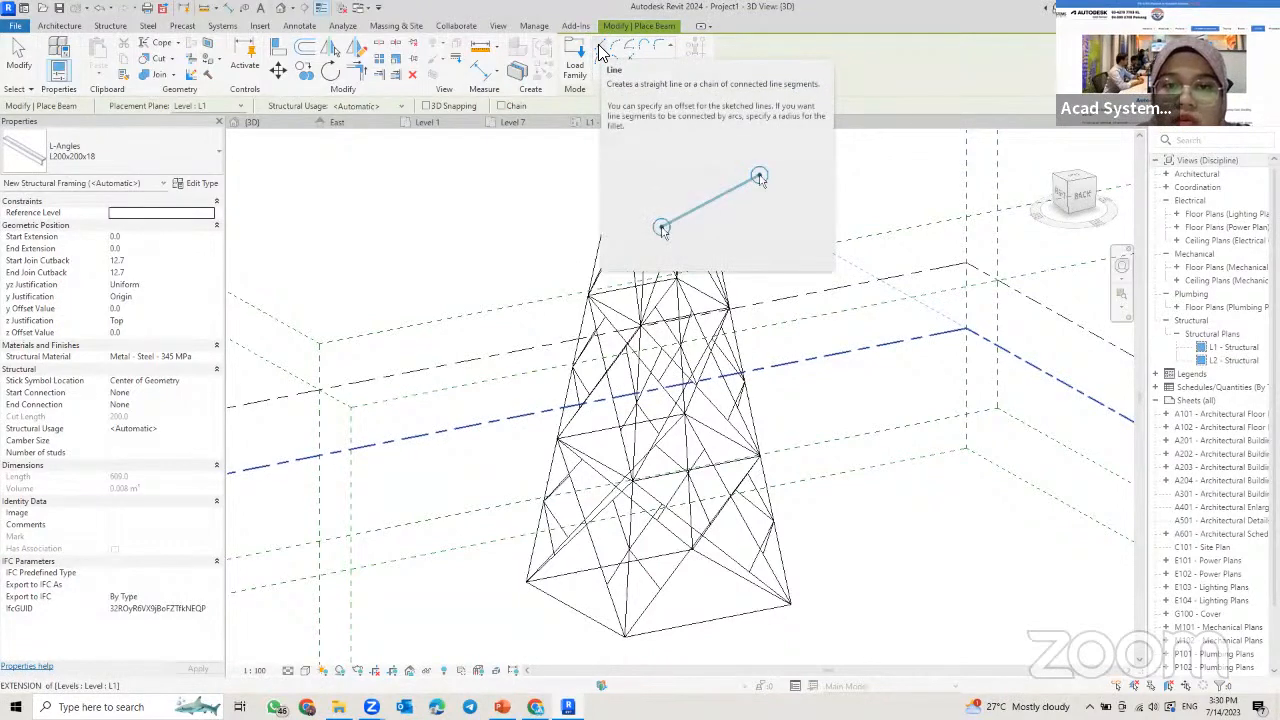
pyautogui.click(631, 61)
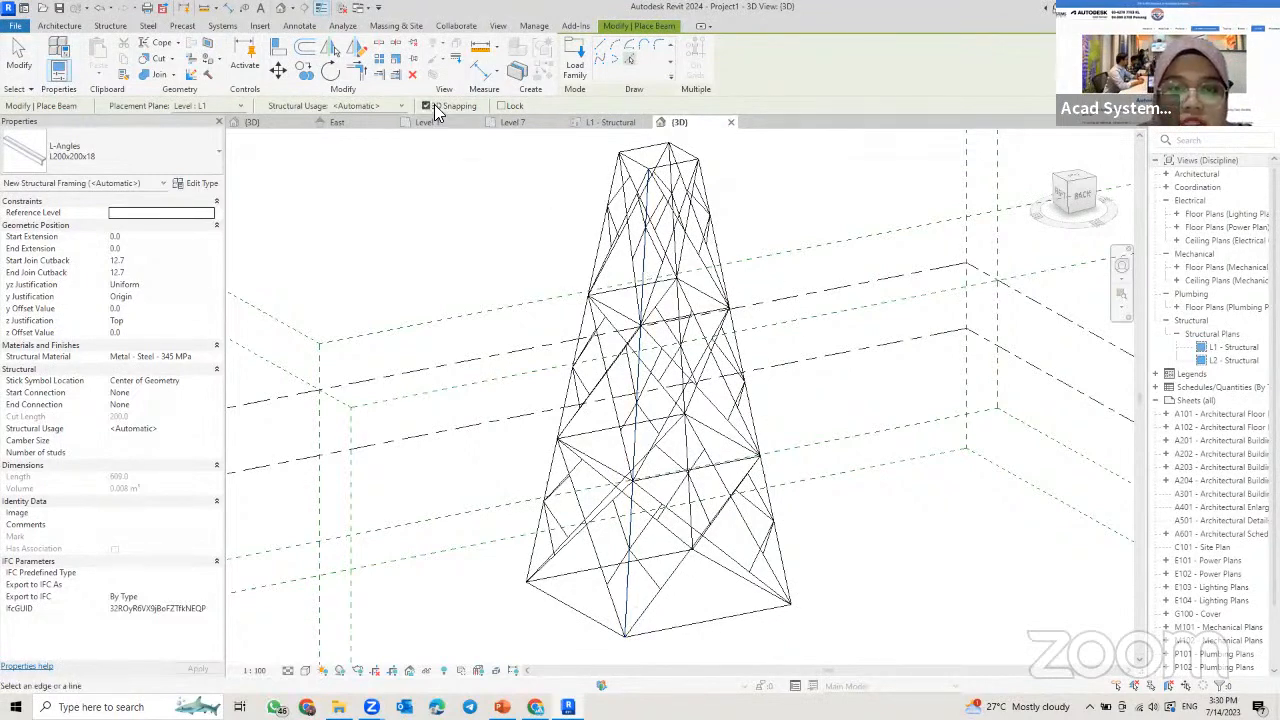
pyautogui.scroll(2, 651, 330)
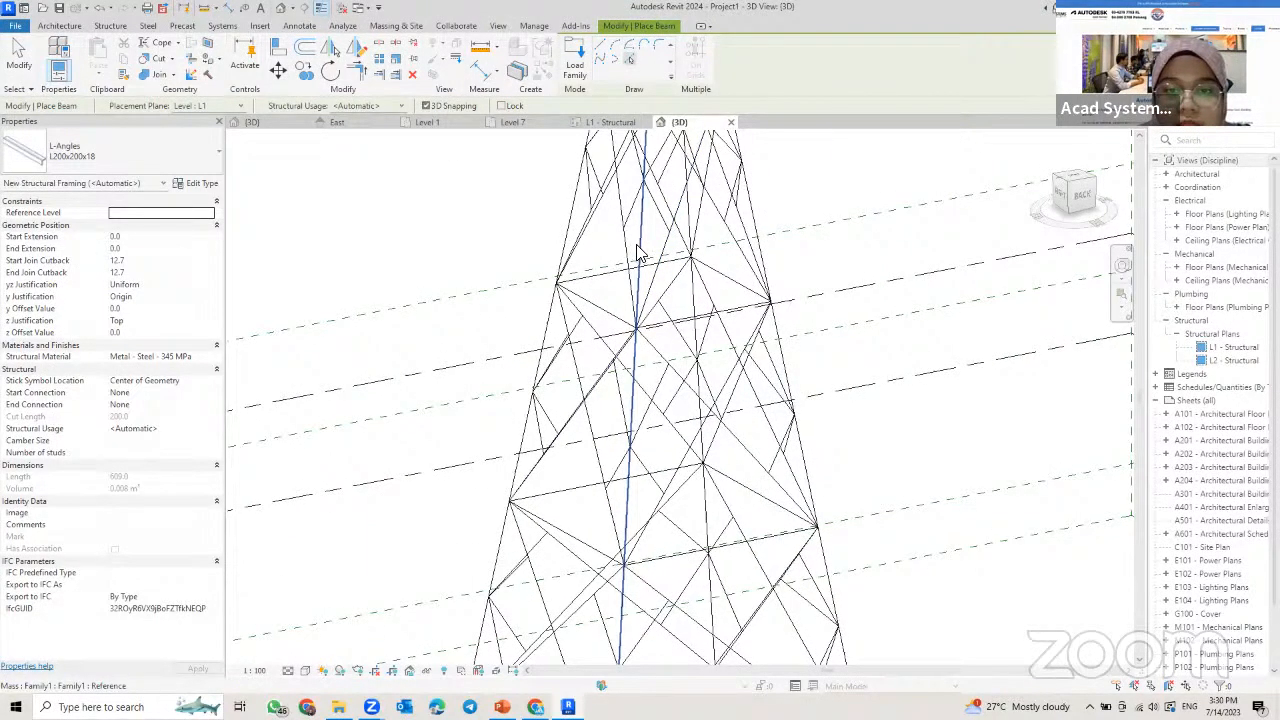
pyautogui.scroll(-4, 660, 265)
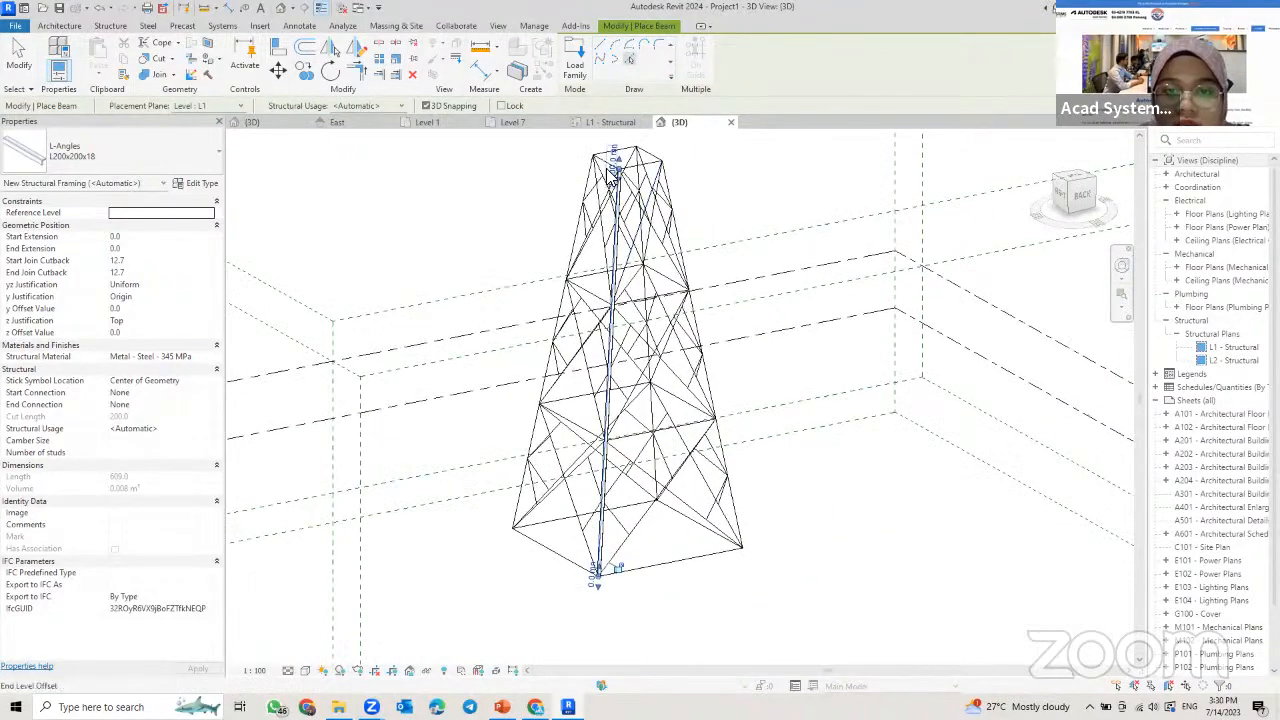
pyautogui.scroll(3, 612, 175)
pyautogui.scroll(-3, 585, 541)
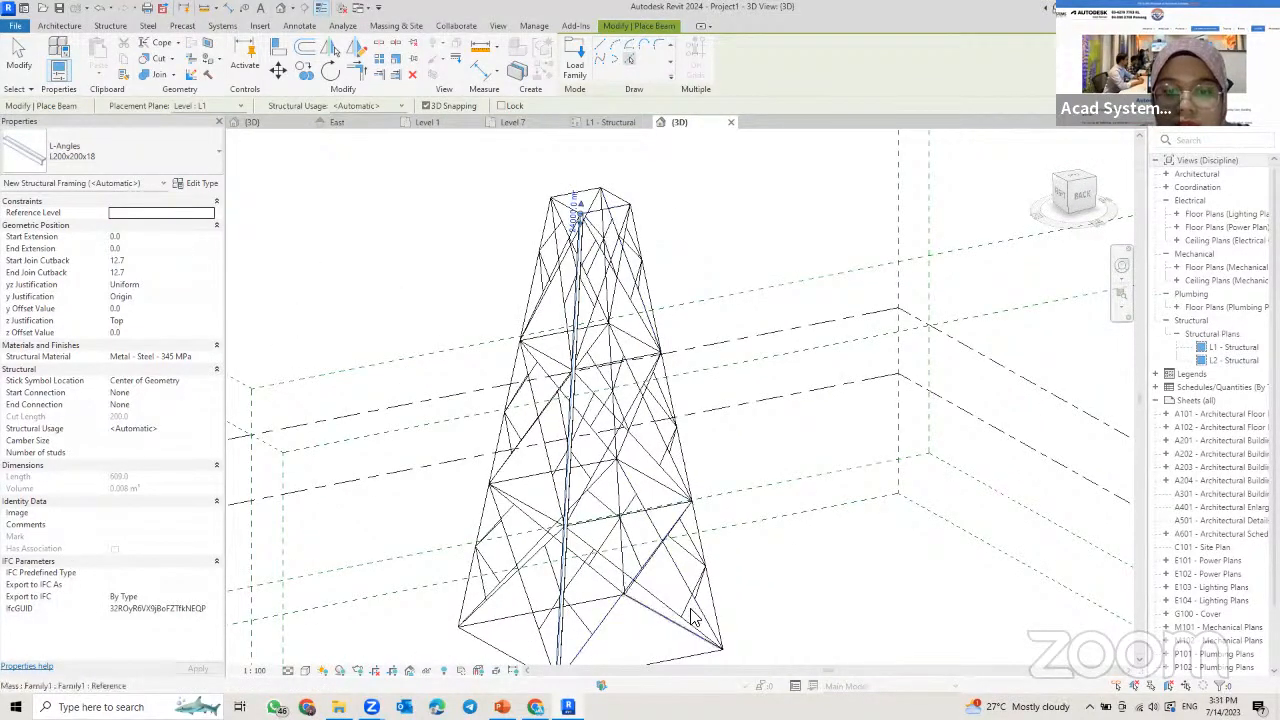
# - Place L200x200x18 beams along the remaining full-height legs of the tower mass
pyautogui.click(706, 540)
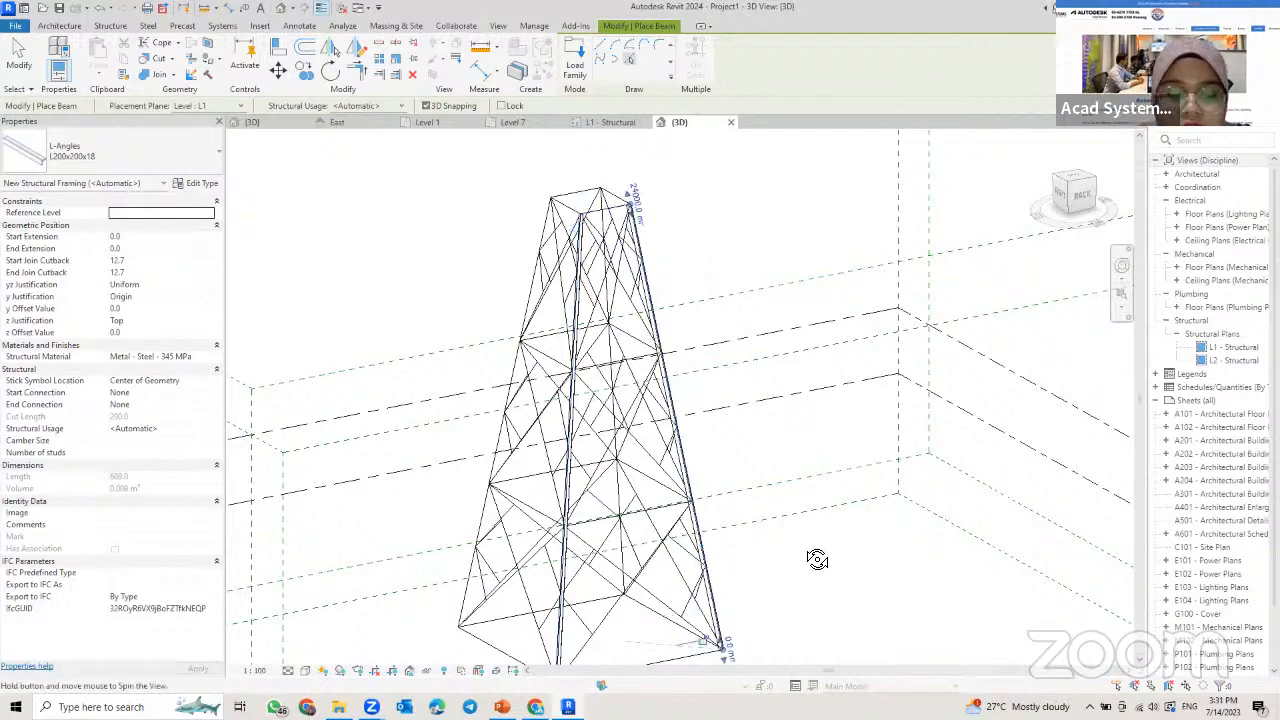
pyautogui.keyDown('shift'); pyautogui.moveTo(817, 559); pyautogui.dragTo(600, 485, button='middle'); pyautogui.keyUp('shift')
pyautogui.click(877, 422)
pyautogui.moveTo(877, 422); pyautogui.dragTo(762, 408, button='middle')
pyautogui.scroll(3, 668, 170)
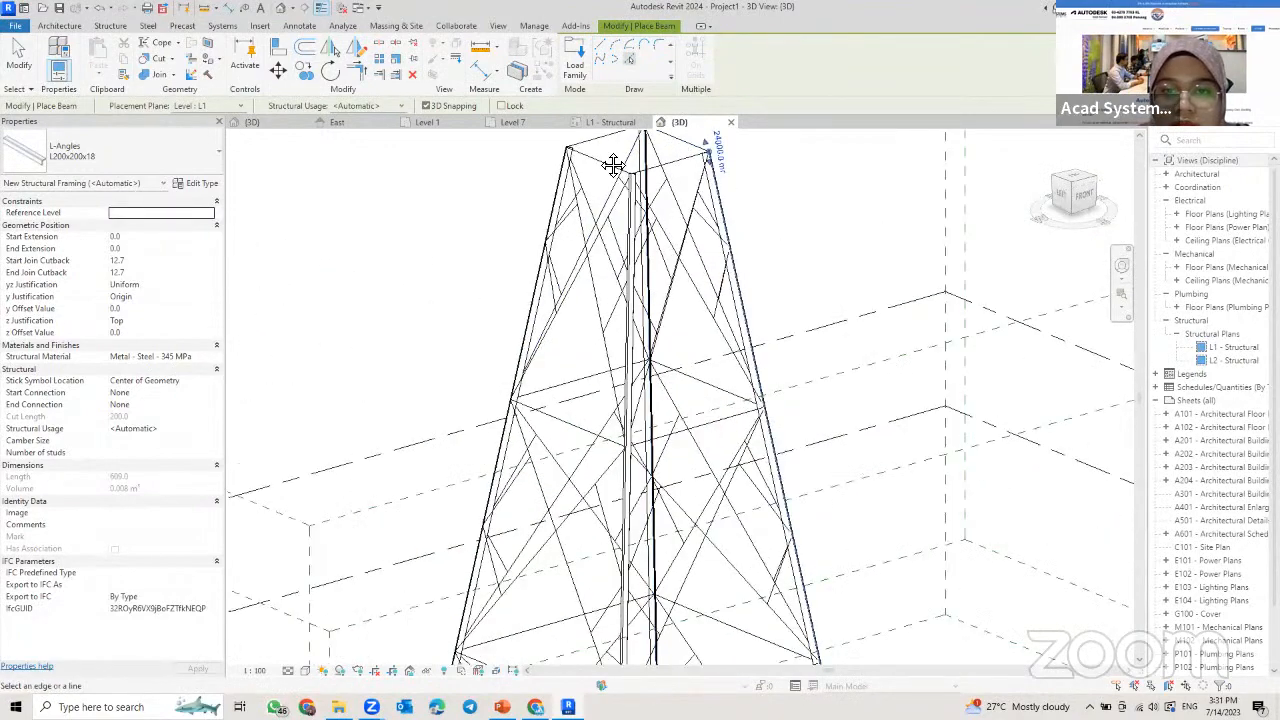
# - End beam placement and examine how the L-angle profiles sit against the mass lines at the tops of the legs
pyautogui.moveTo(613, 165); pyautogui.dragTo(617, 267, button='middle')
pyautogui.scroll(4, 672, 219)
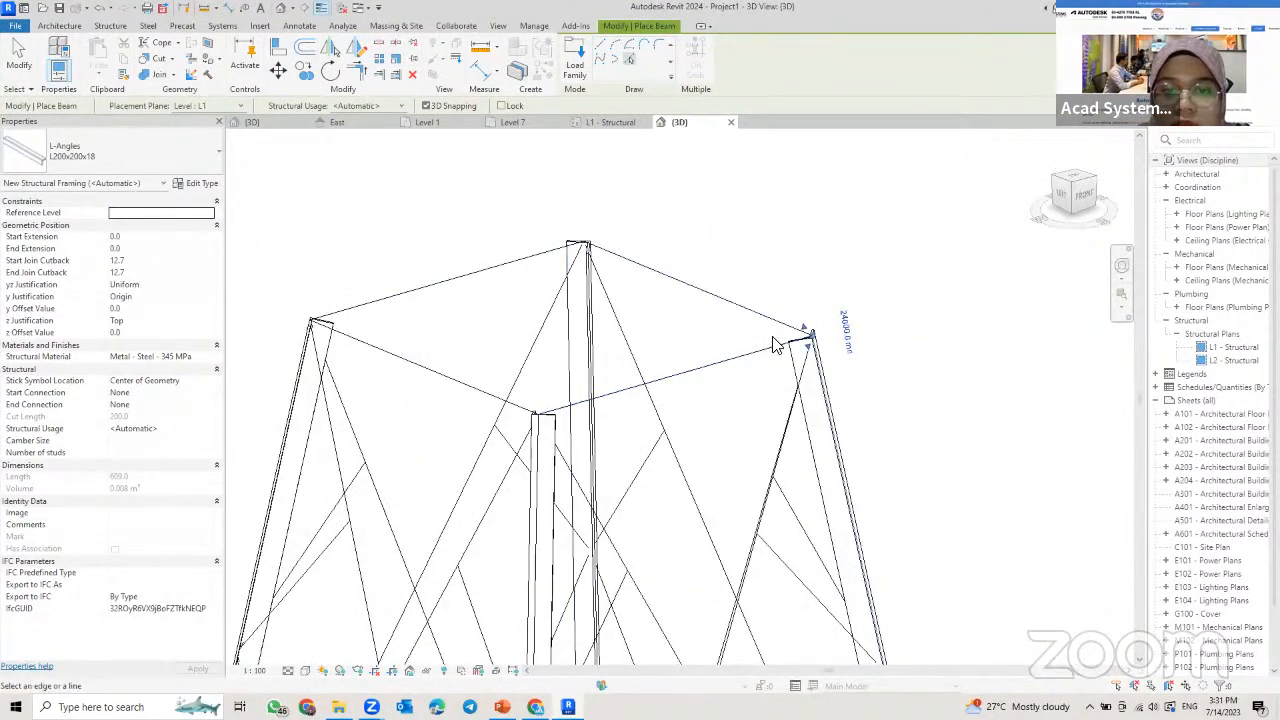
pyautogui.scroll(-3, 545, 370)
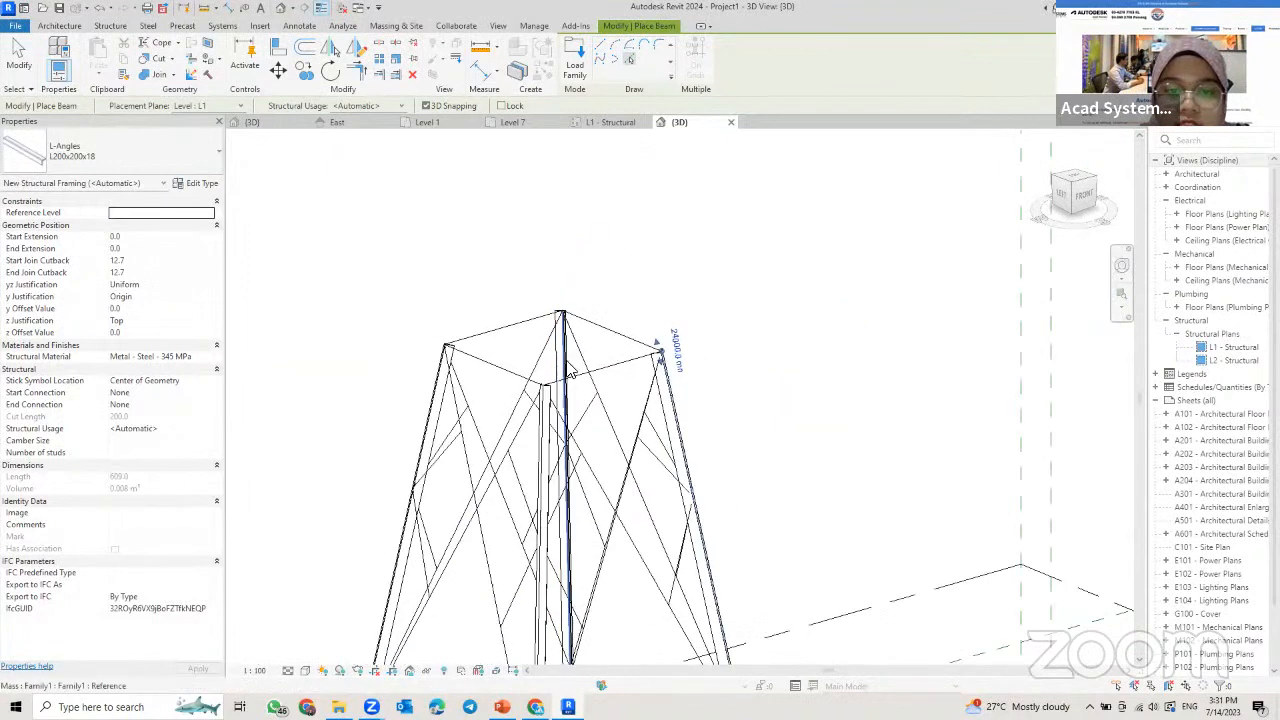
pyautogui.moveTo(563, 364); pyautogui.dragTo(587, 228, button='middle')
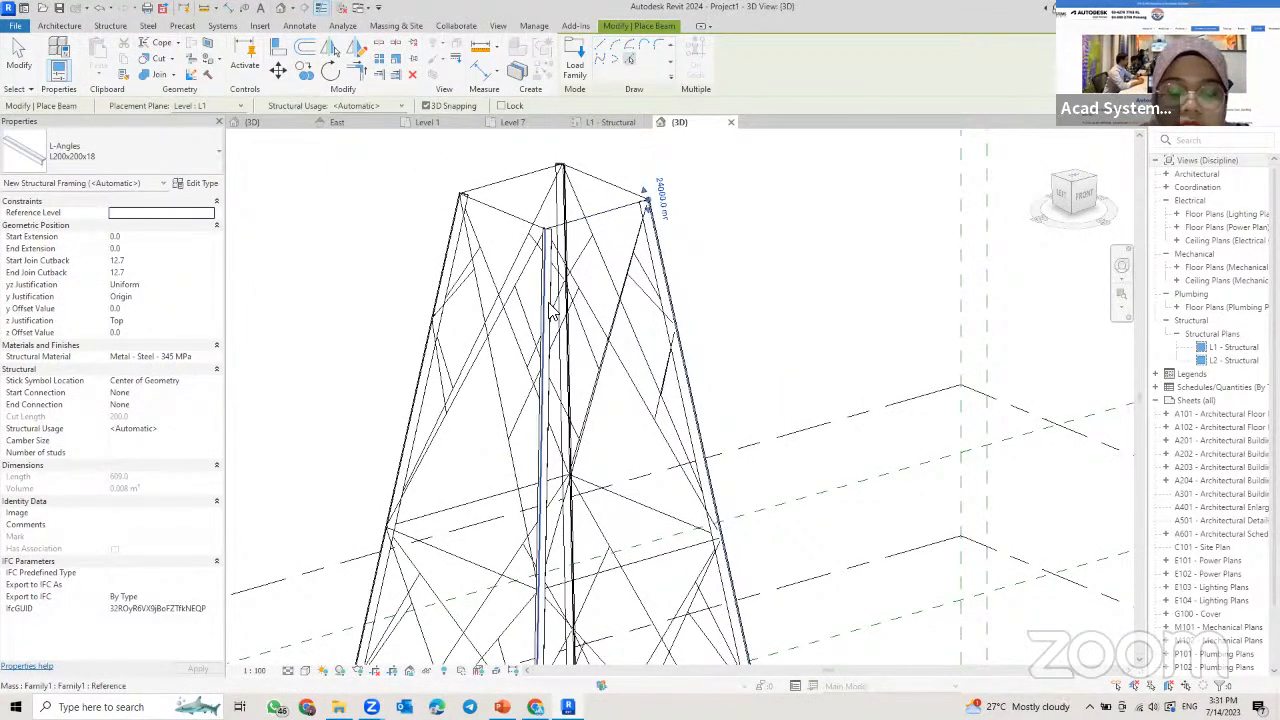
pyautogui.press('Escape')
pyautogui.press('Escape')
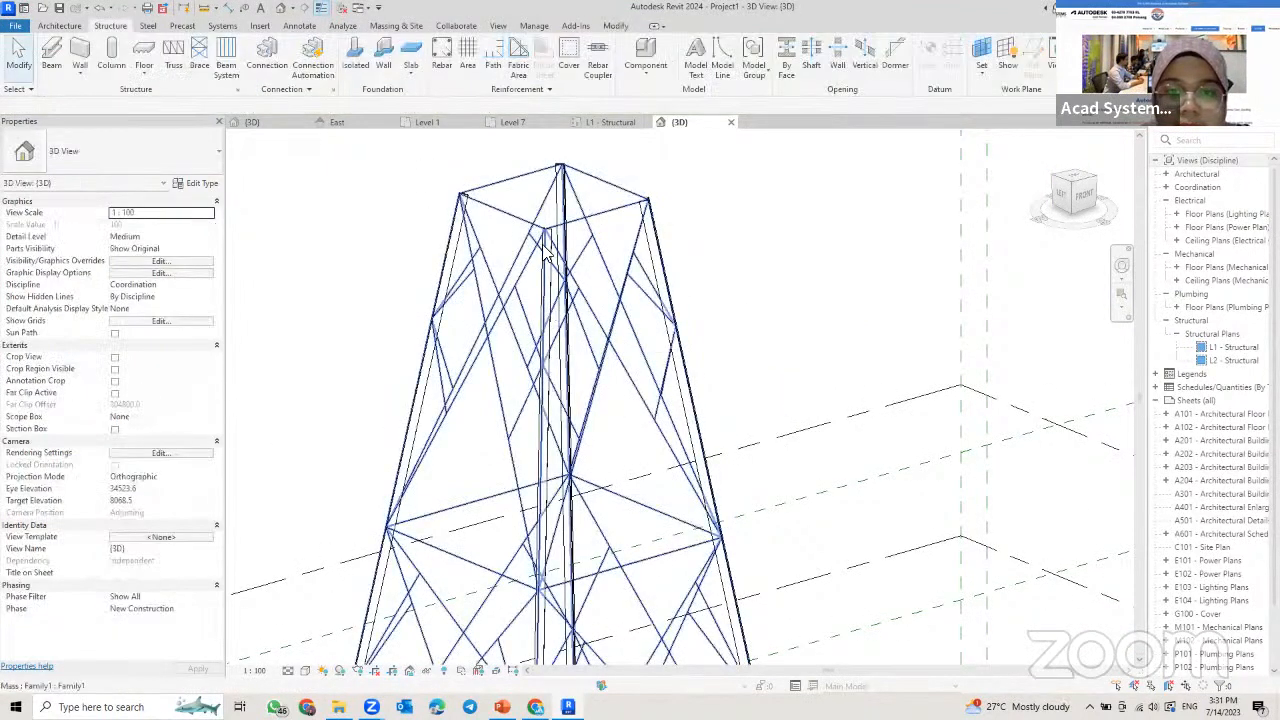
pyautogui.keyDown('shift'); pyautogui.moveTo(560, 325); pyautogui.dragTo(527, 289, button='middle'); pyautogui.keyUp('shift')
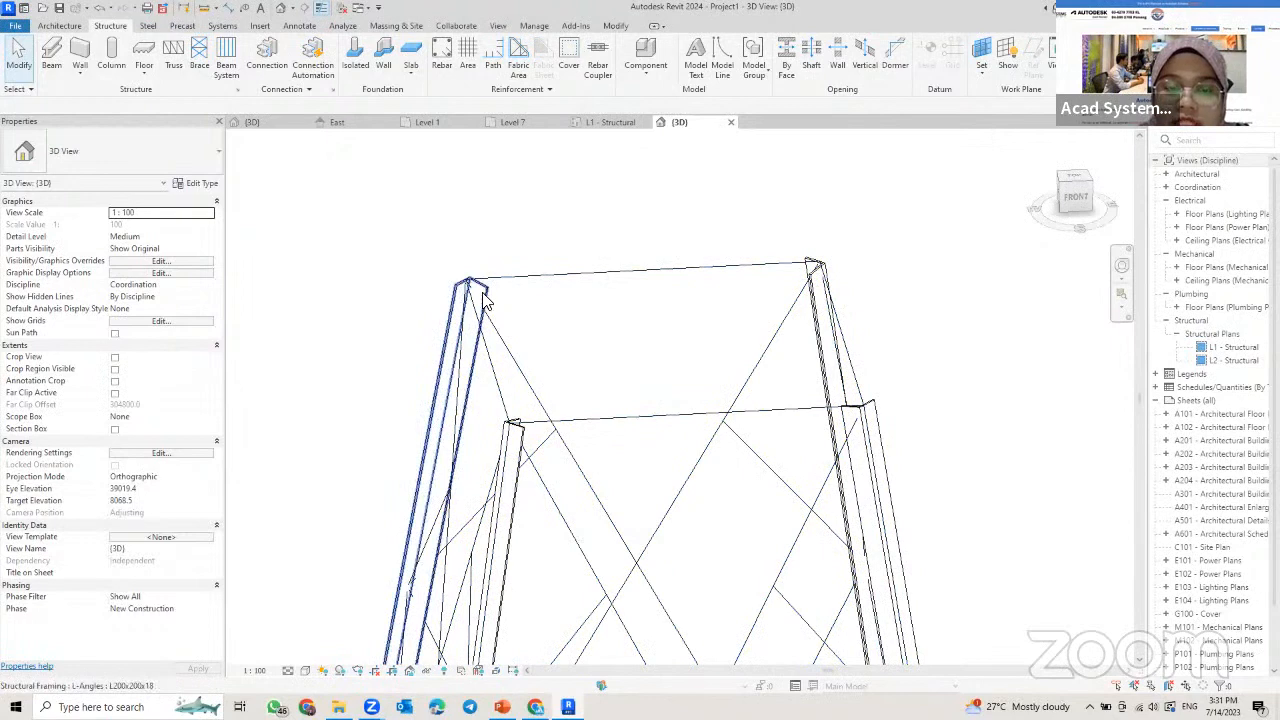
pyautogui.scroll(3, 478, 290)
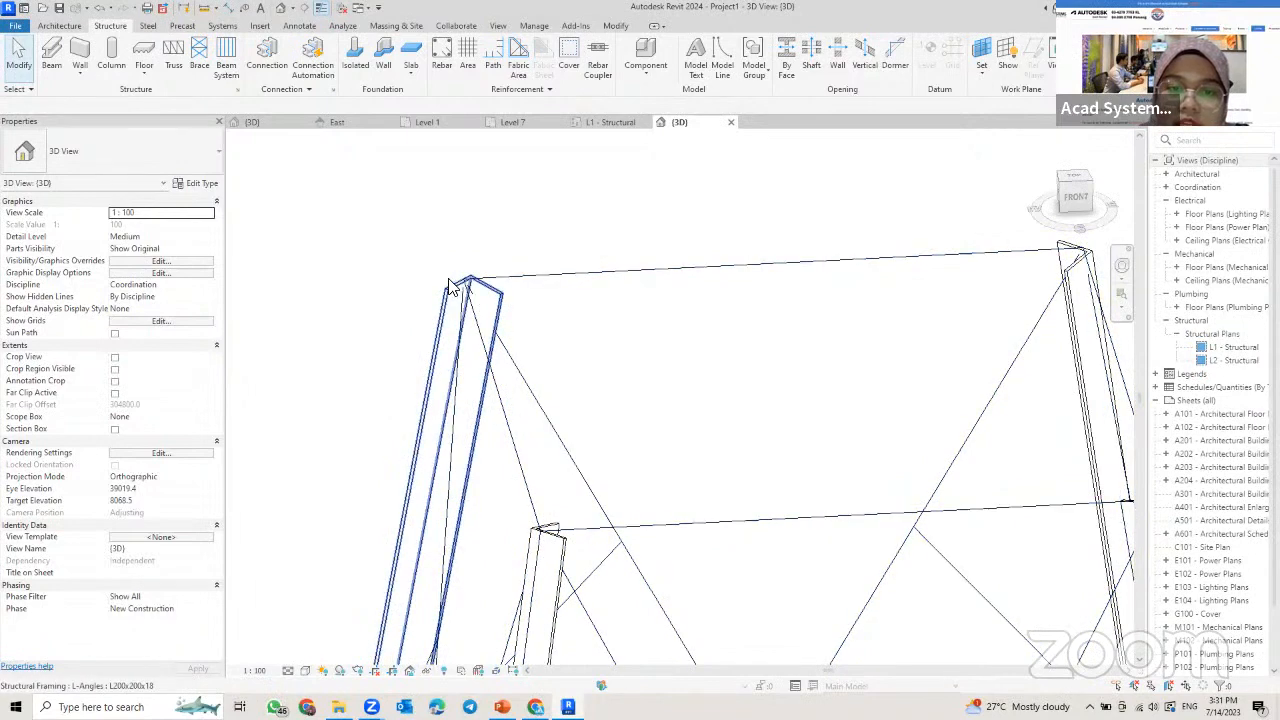
pyautogui.keyDown('shift'); pyautogui.moveTo(511, 314); pyautogui.dragTo(512, 343, button='middle'); pyautogui.keyUp('shift')
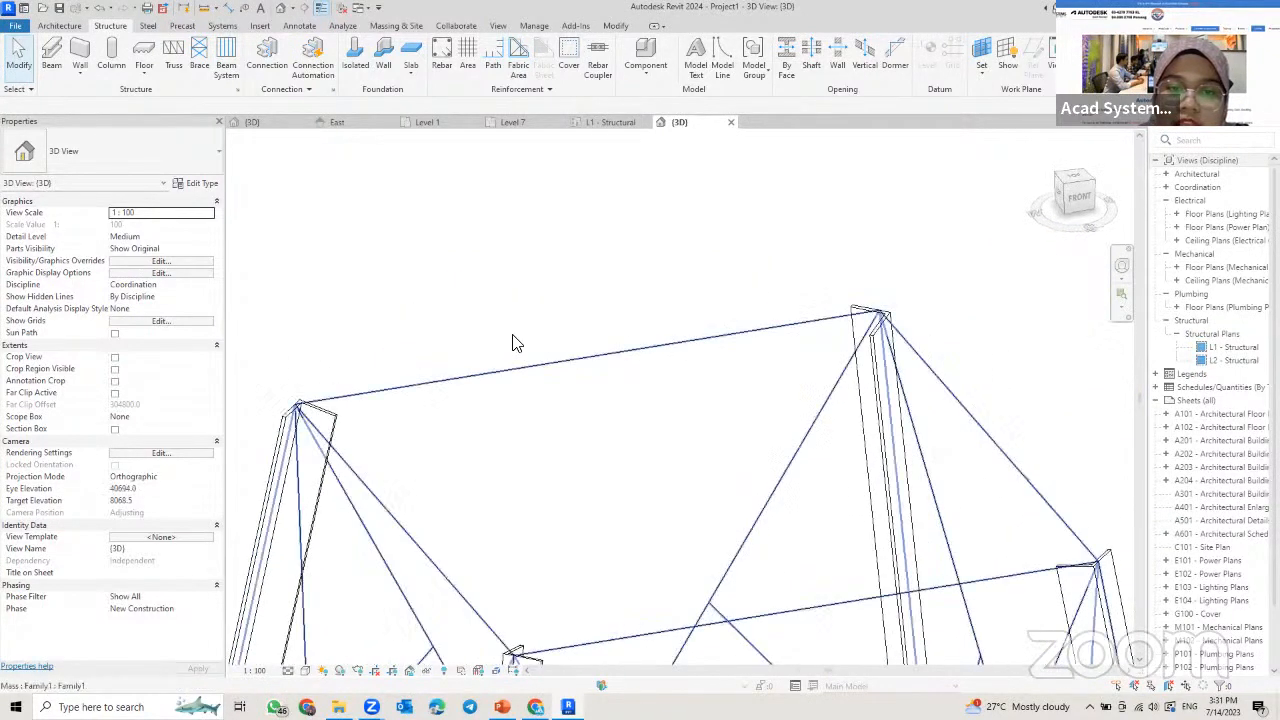
pyautogui.scroll(2, 809, 371)
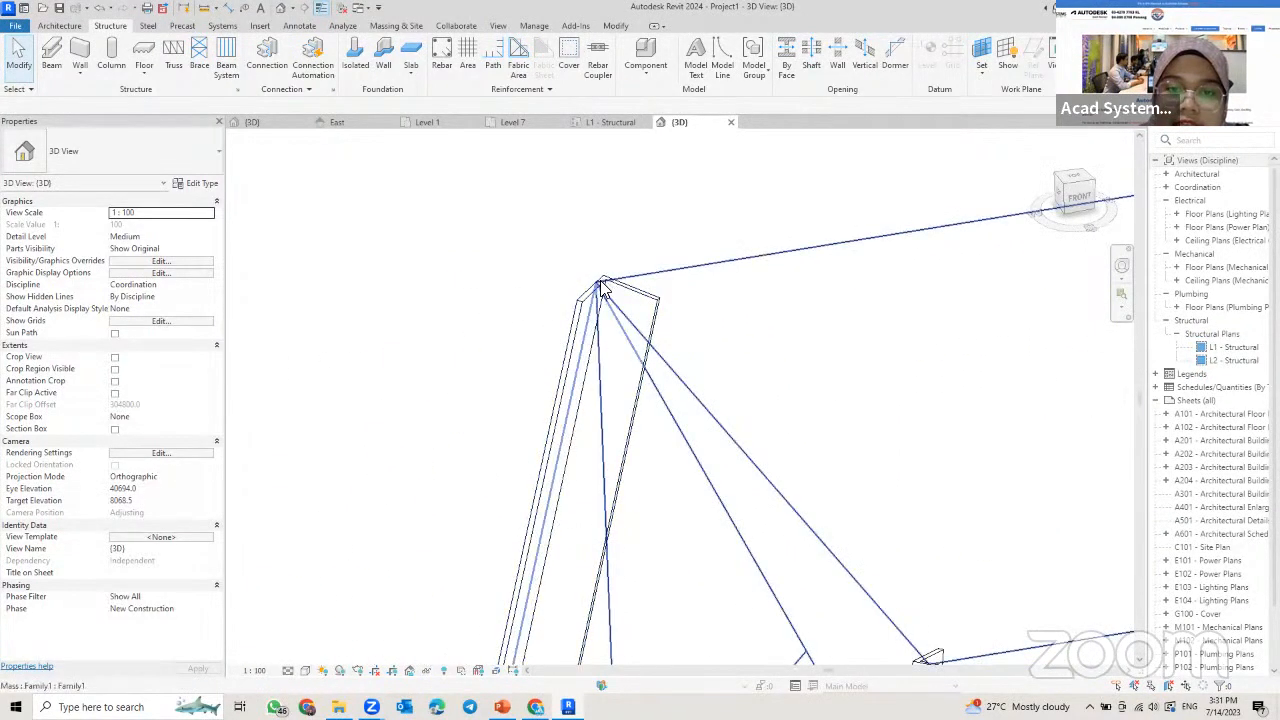
pyautogui.moveTo(599, 284)
pyautogui.keyDown('shift'); pyautogui.mouseDown(button='middle')
pyautogui.moveTo(592, 305)
pyautogui.moveTo(580, 300)
pyautogui.moveTo(598, 289)
pyautogui.mouseUp(button='middle'); pyautogui.keyUp('shift')
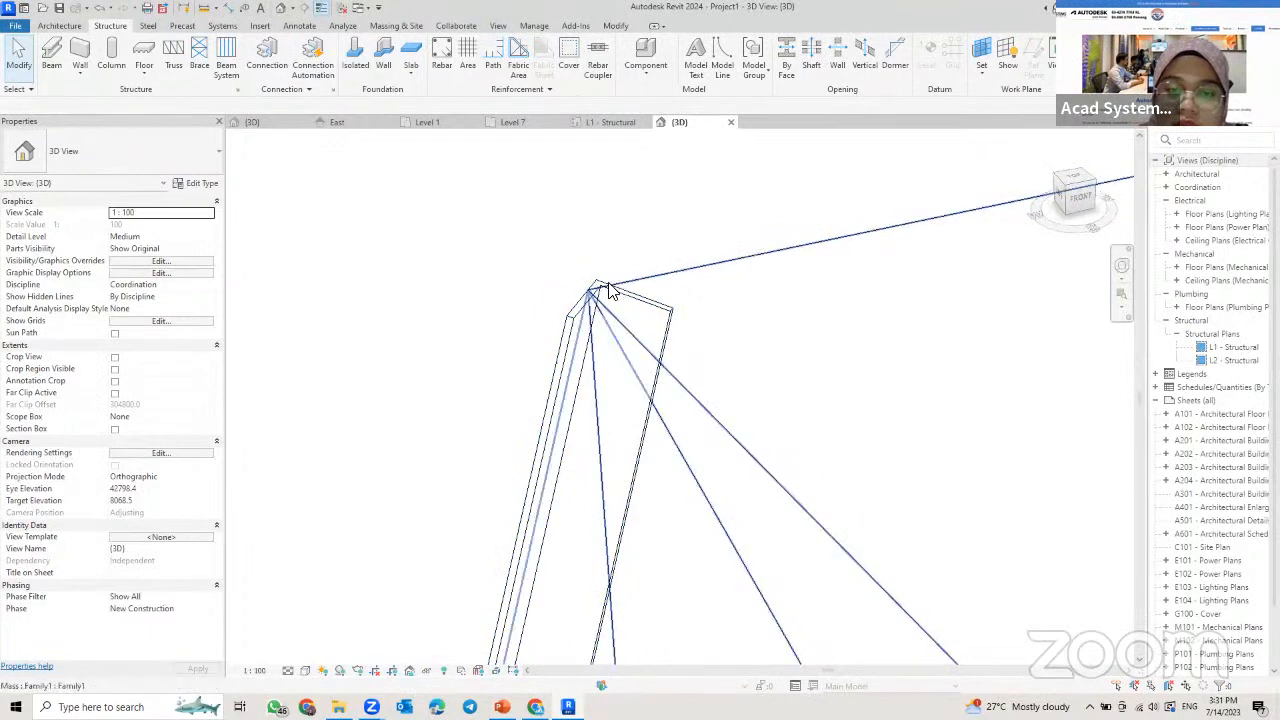
pyautogui.keyDown('shift'); pyautogui.moveTo(608, 290); pyautogui.dragTo(656, 307, button='middle'); pyautogui.keyUp('shift')
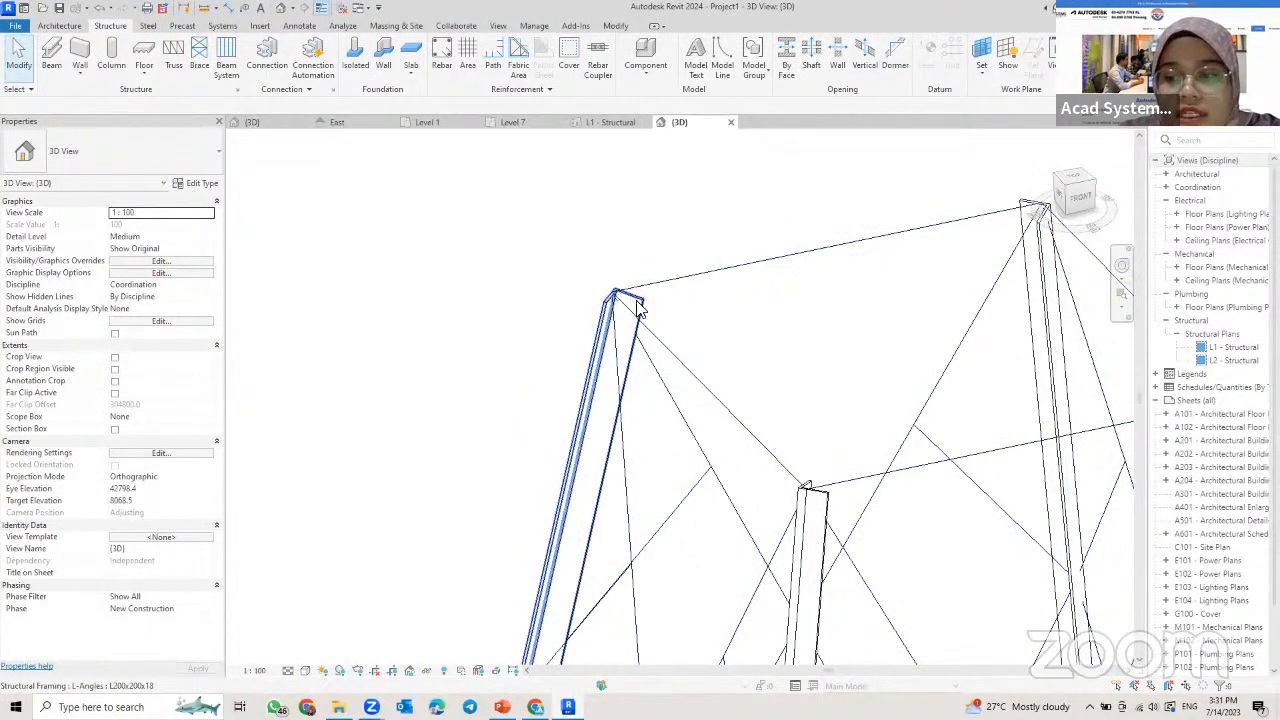
# - Use Justification Points to set the back-left leg beam's justification to Left and Top, at the angle's outer corner
pyautogui.click(637, 299)
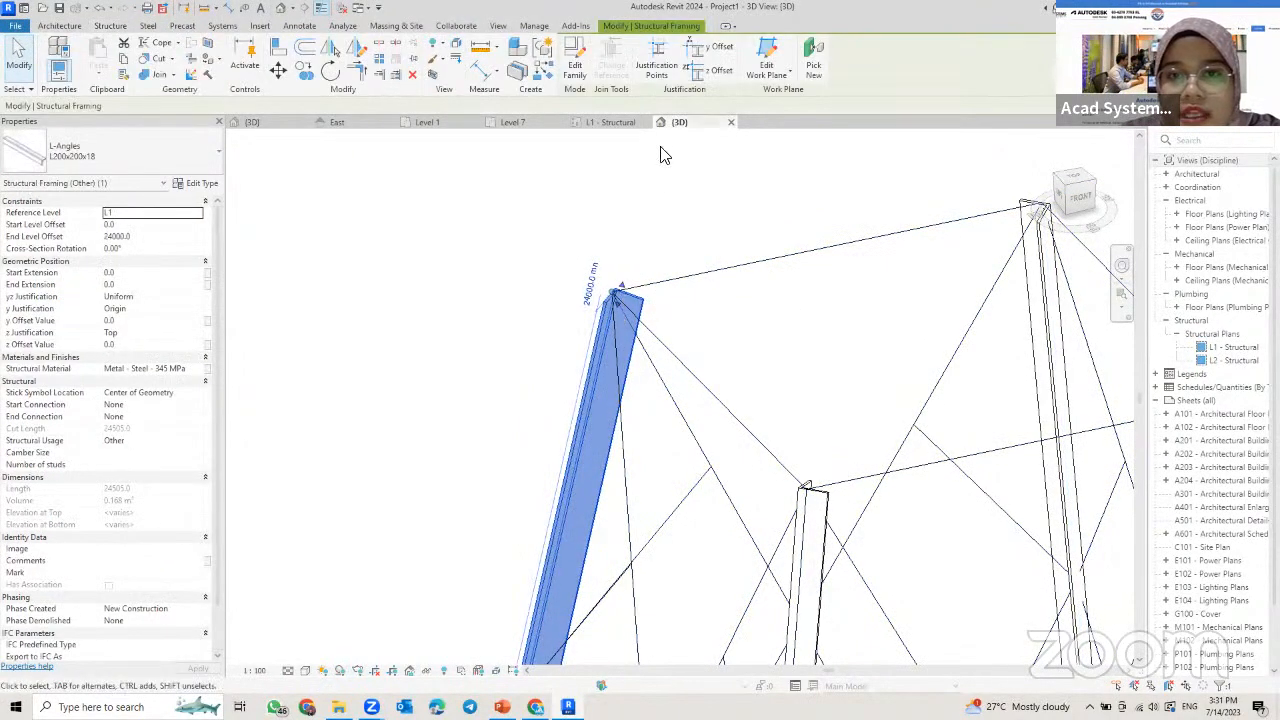
pyautogui.click(652, 58)
pyautogui.keyDown('shift'); pyautogui.moveTo(556, 242); pyautogui.dragTo(588, 274, button='middle'); pyautogui.keyUp('shift')
pyautogui.moveTo(567, 572); pyautogui.dragTo(574, 351, button='middle')
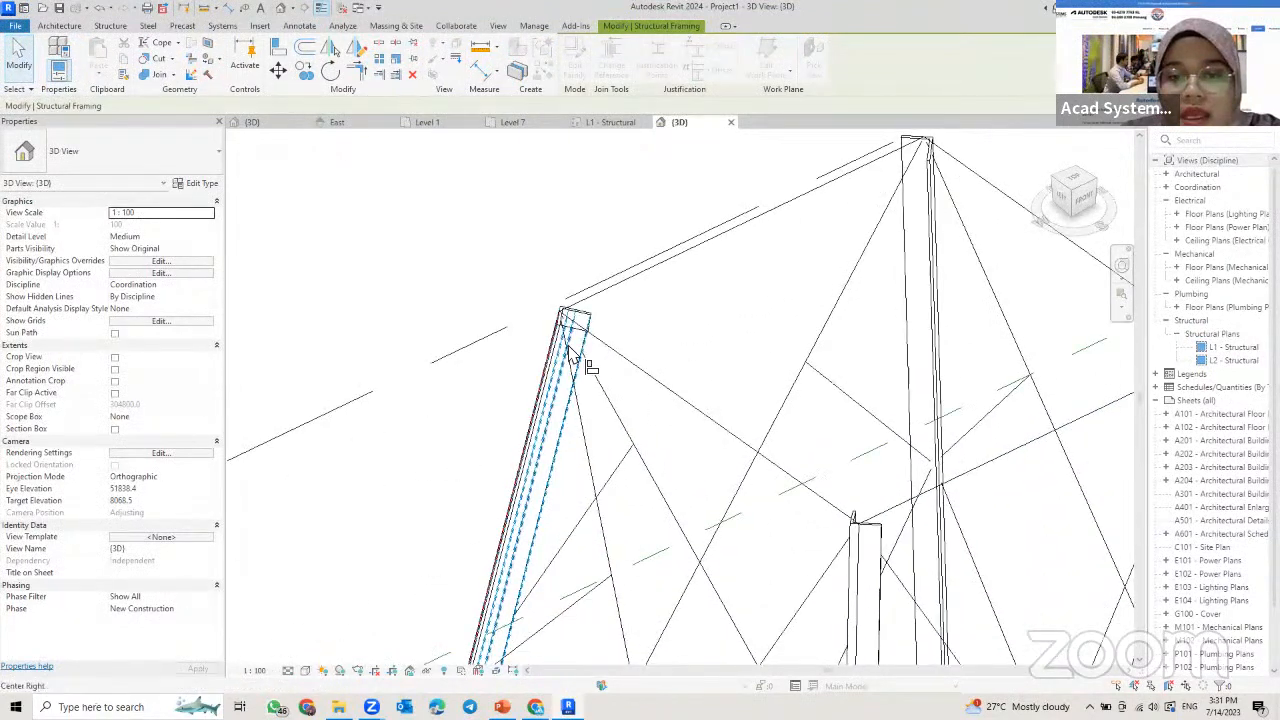
pyautogui.scroll(2, 574, 351)
pyautogui.scroll(2, 518, 372)
pyautogui.keyDown('shift'); pyautogui.moveTo(552, 283); pyautogui.dragTo(584, 316, button='middle'); pyautogui.keyUp('shift')
pyautogui.moveTo(532, 262); pyautogui.dragTo(603, 34, button='middle')
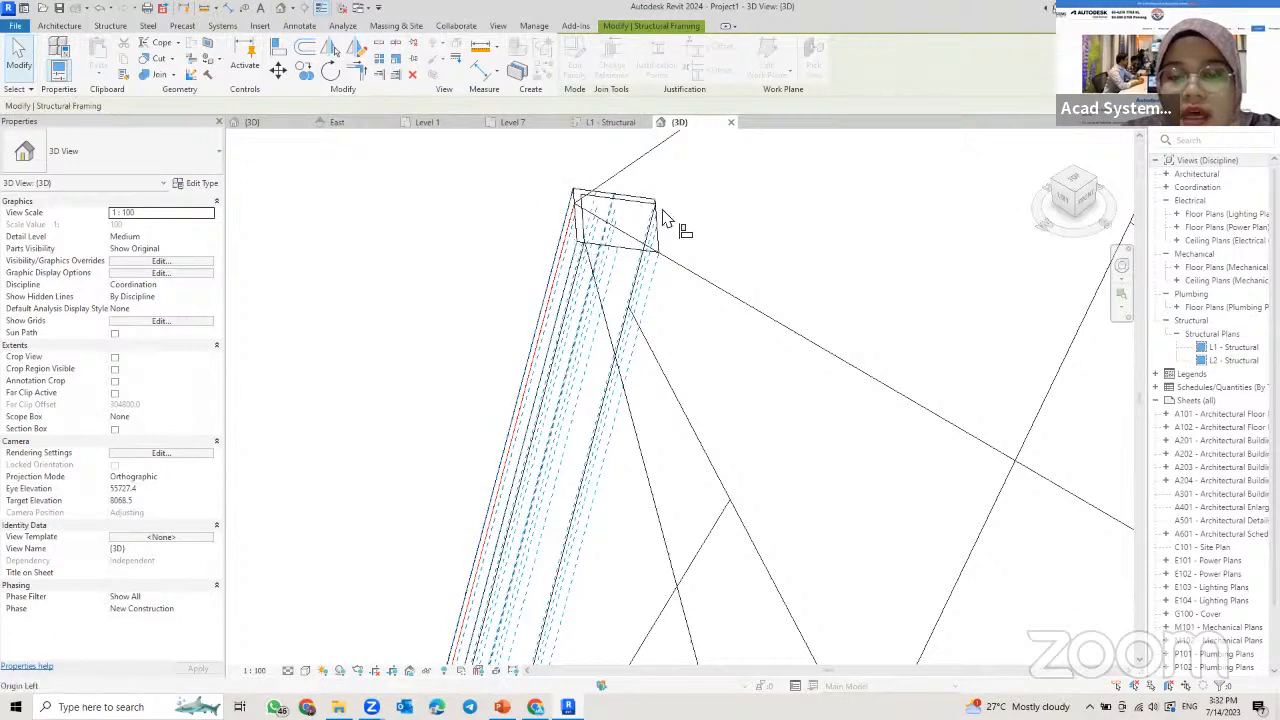
pyautogui.click(569, 200)
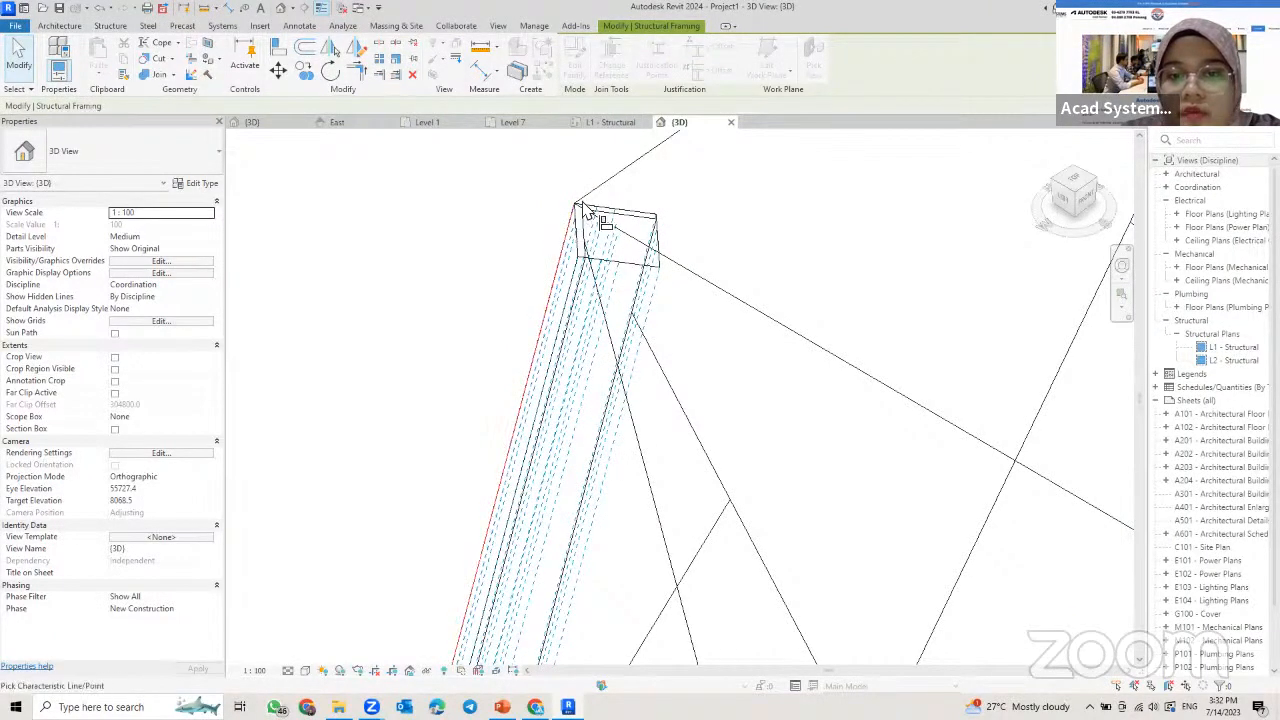
pyautogui.scroll(-5, 656, 248)
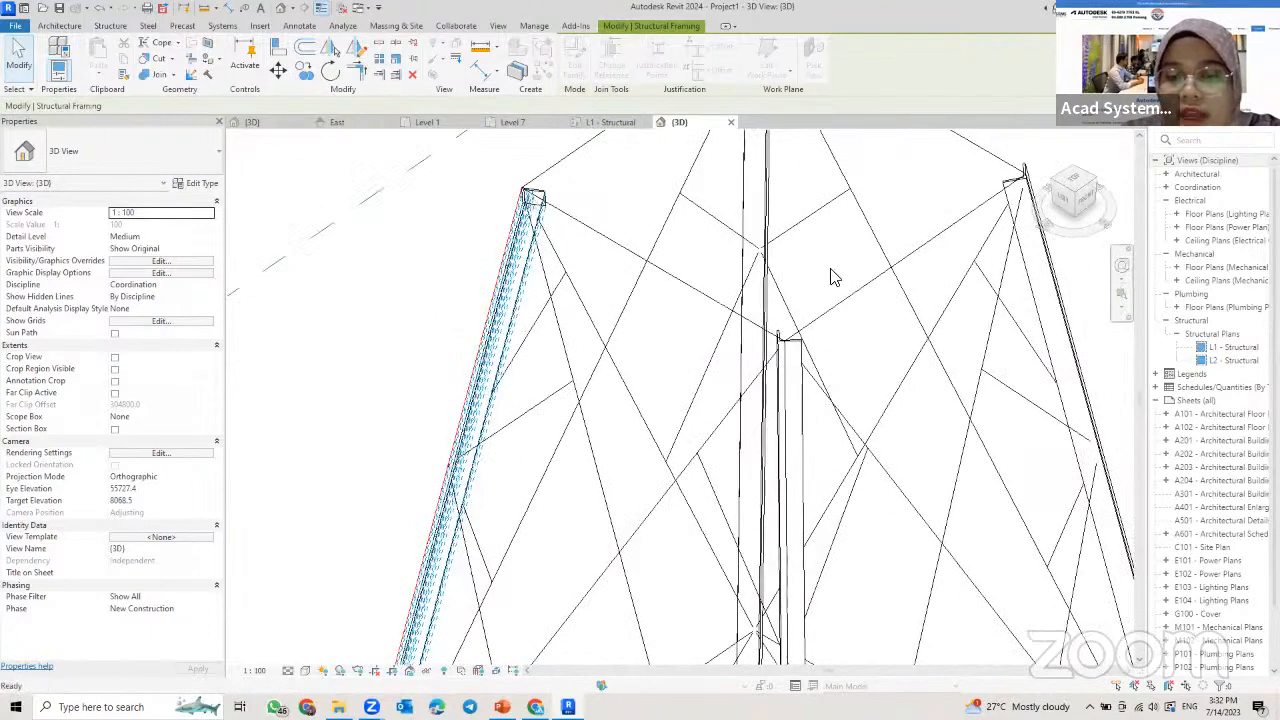
pyautogui.press('Escape')
pyautogui.press('Escape')
# - Use Justification Points to set the front-left leg beam's justification to Left and Top, at the angle's outer corner
pyautogui.click(795, 347)
pyautogui.scroll(-4, 860, 290)
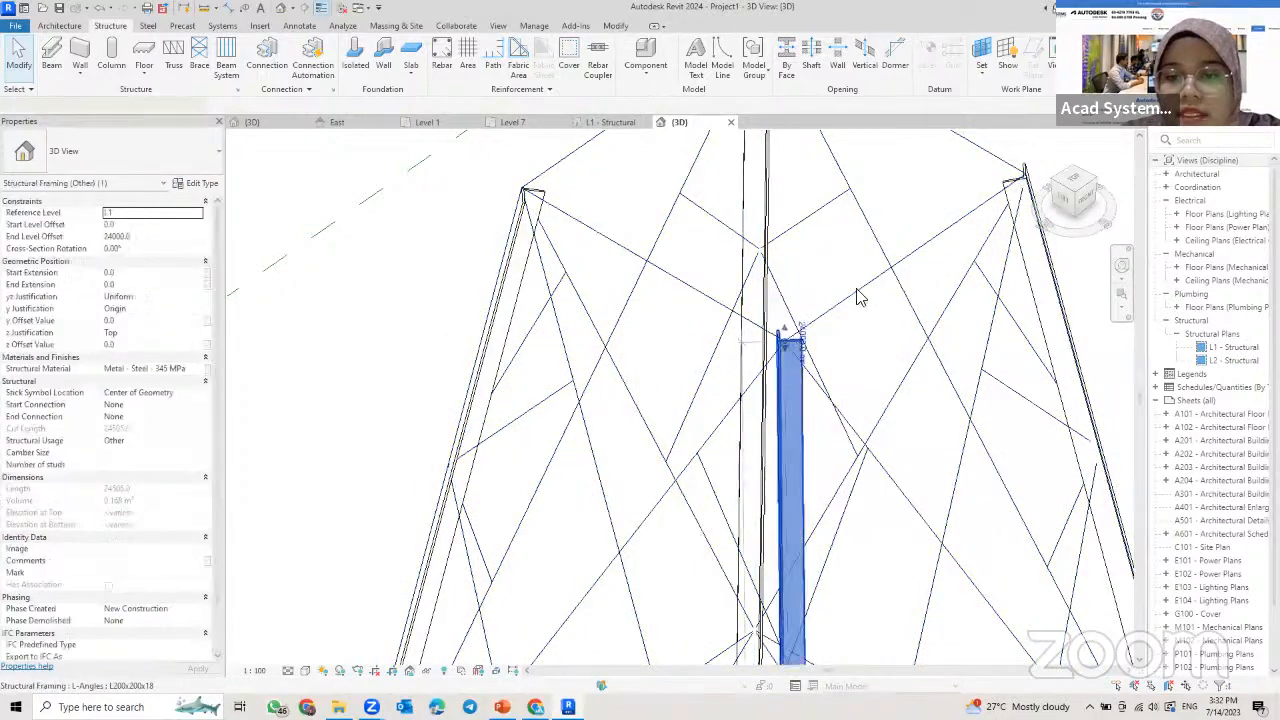
pyautogui.click(655, 55)
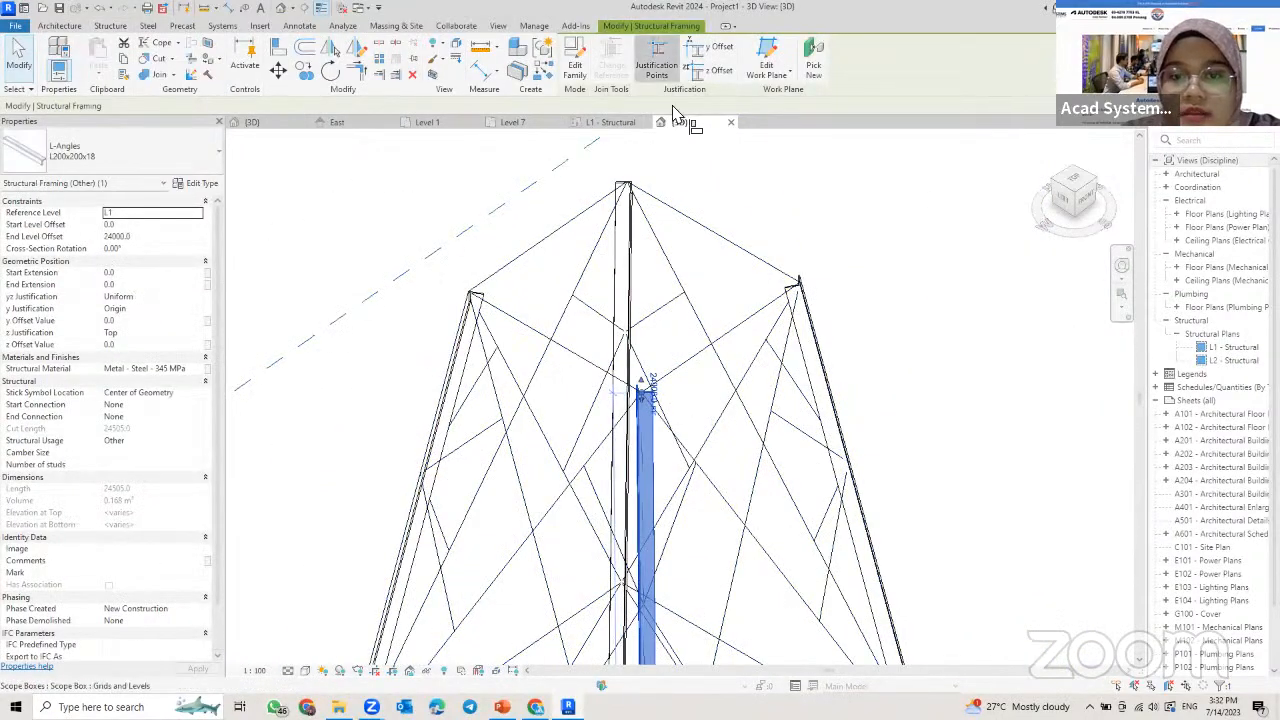
pyautogui.scroll(4, 640, 430)
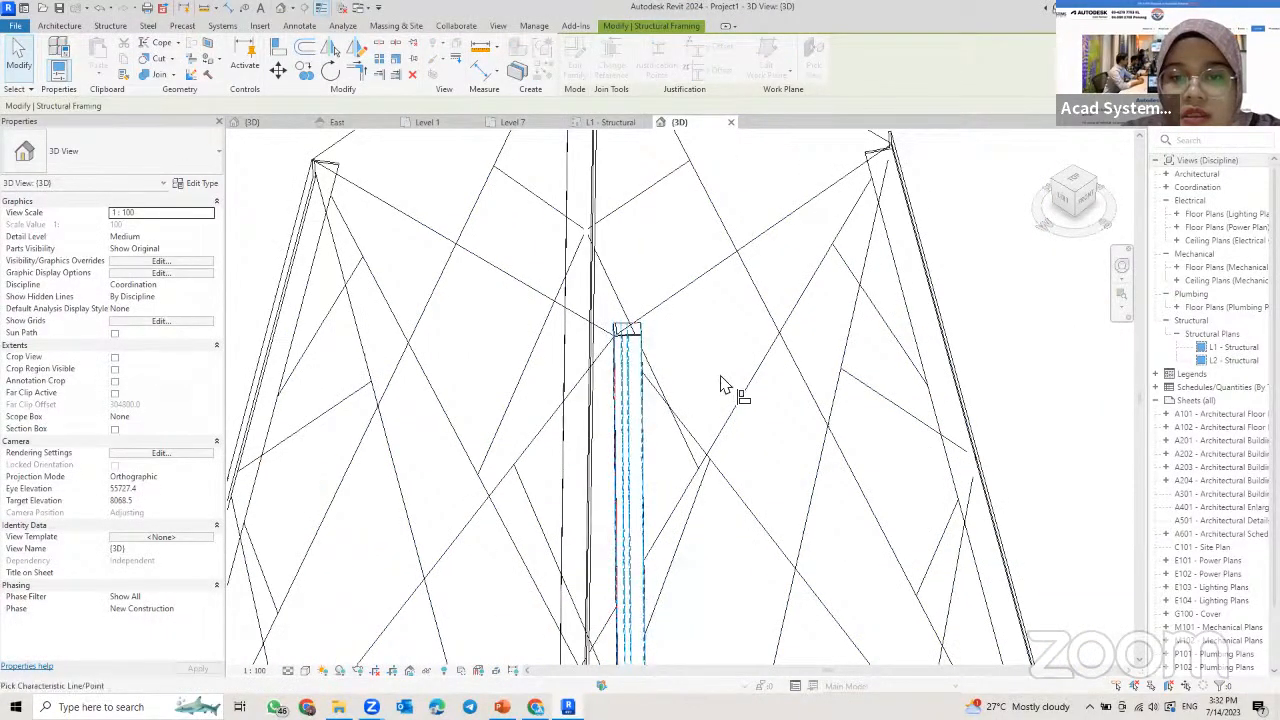
pyautogui.scroll(-1, 728, 384)
pyautogui.keyDown('shift'); pyautogui.moveTo(851, 343); pyautogui.dragTo(785, 350, button='middle'); pyautogui.keyUp('shift')
pyautogui.moveTo(785, 350); pyautogui.dragTo(545, 570, button='middle')
pyautogui.press('Escape')
pyautogui.press('Escape')
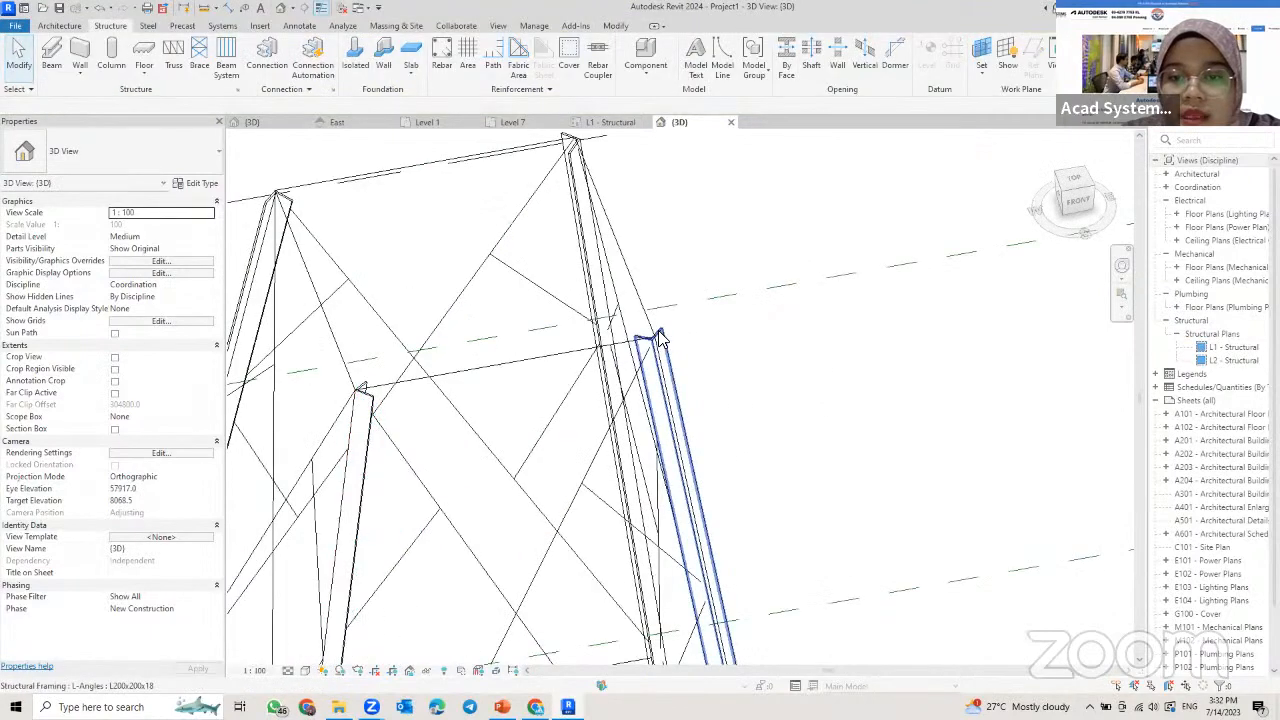
# - Use Justification Points to align the front-right leg beam to the mass line at the angle's outer corner
pyautogui.click(665, 340)
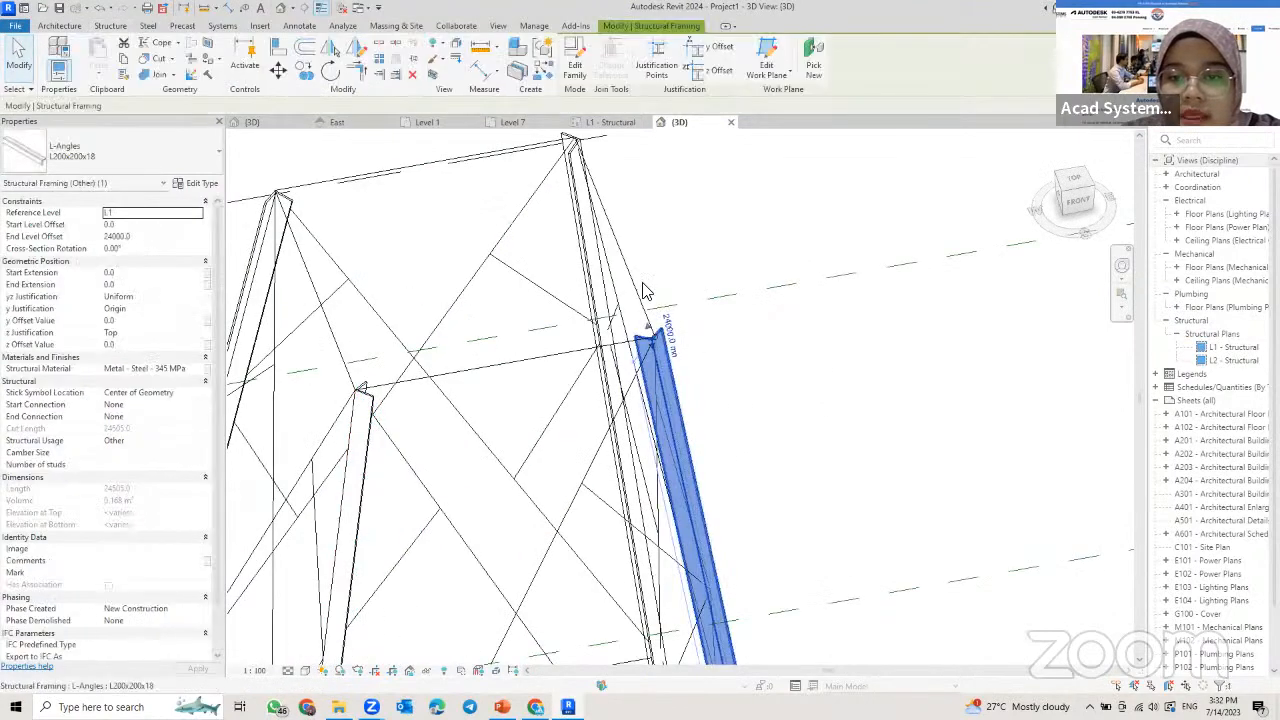
pyautogui.click(655, 55)
pyautogui.scroll(2, 686, 400)
pyautogui.keyDown('shift'); pyautogui.moveTo(695, 378); pyautogui.dragTo(843, 307, button='middle'); pyautogui.keyUp('shift')
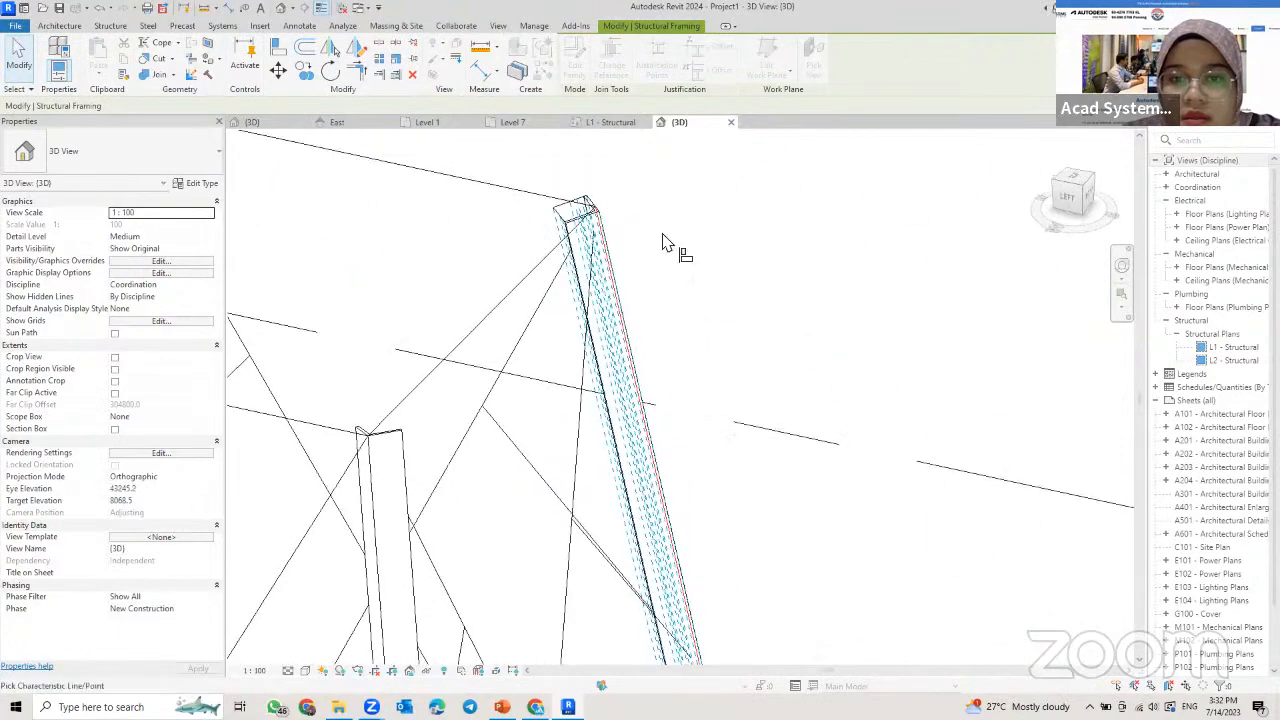
pyautogui.scroll(2, 665, 245)
pyautogui.scroll(-6, 570, 225)
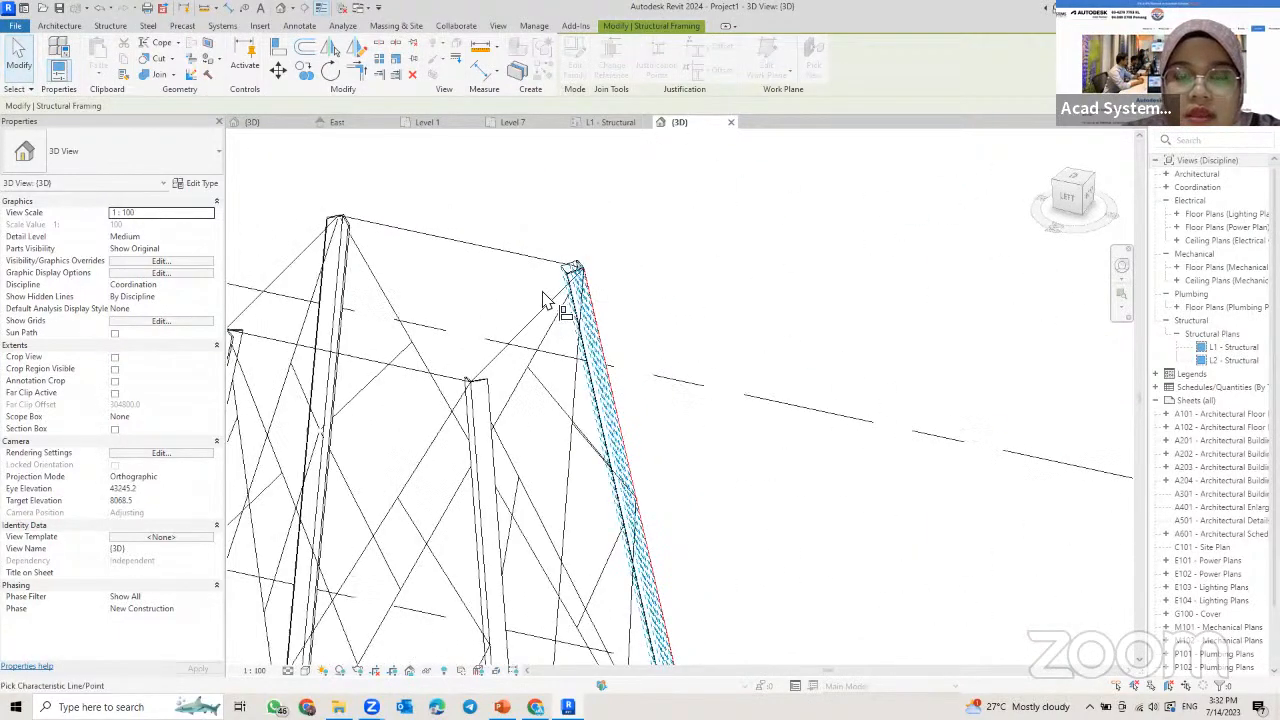
pyautogui.keyDown('shift'); pyautogui.moveTo(457, 281); pyautogui.dragTo(618, 343, button='middle'); pyautogui.keyUp('shift')
pyautogui.scroll(4, 588, 333)
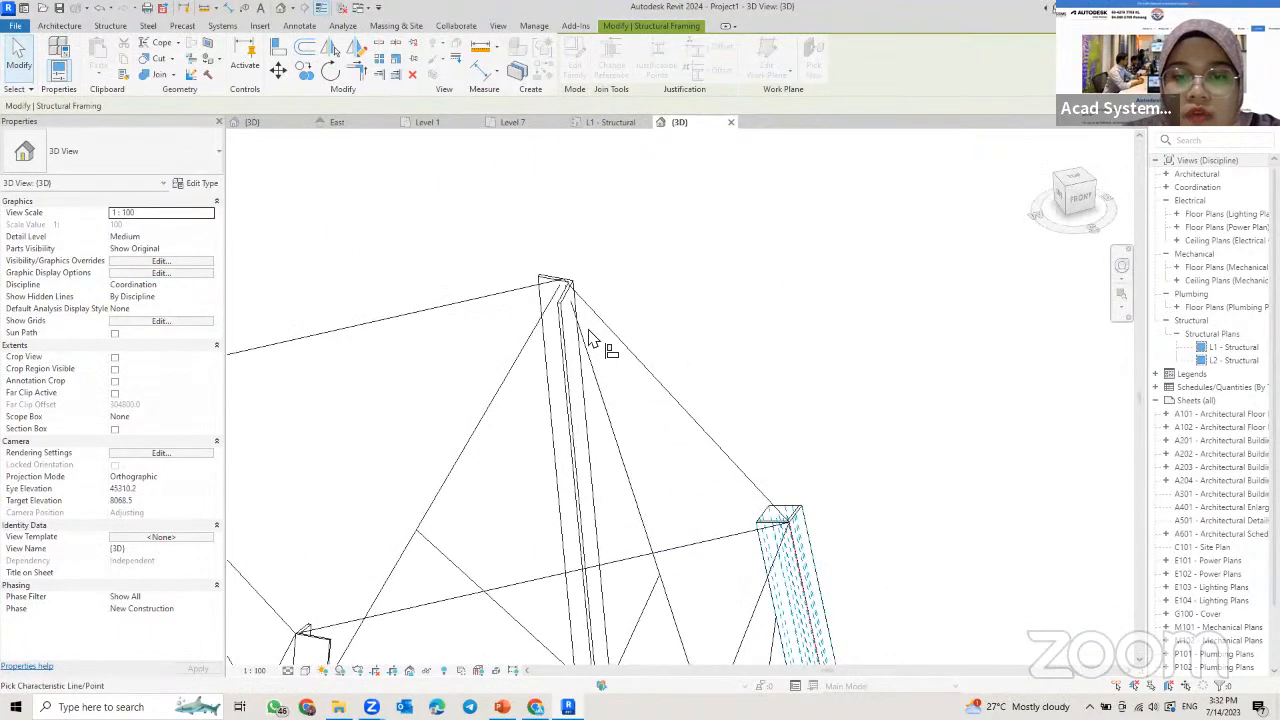
pyautogui.press('Escape')
pyautogui.press('Escape')
# - Use Justification Points to align the back-right leg beam to the mass line at the angle's outer corner
pyautogui.click(564, 295)
pyautogui.click(655, 62)
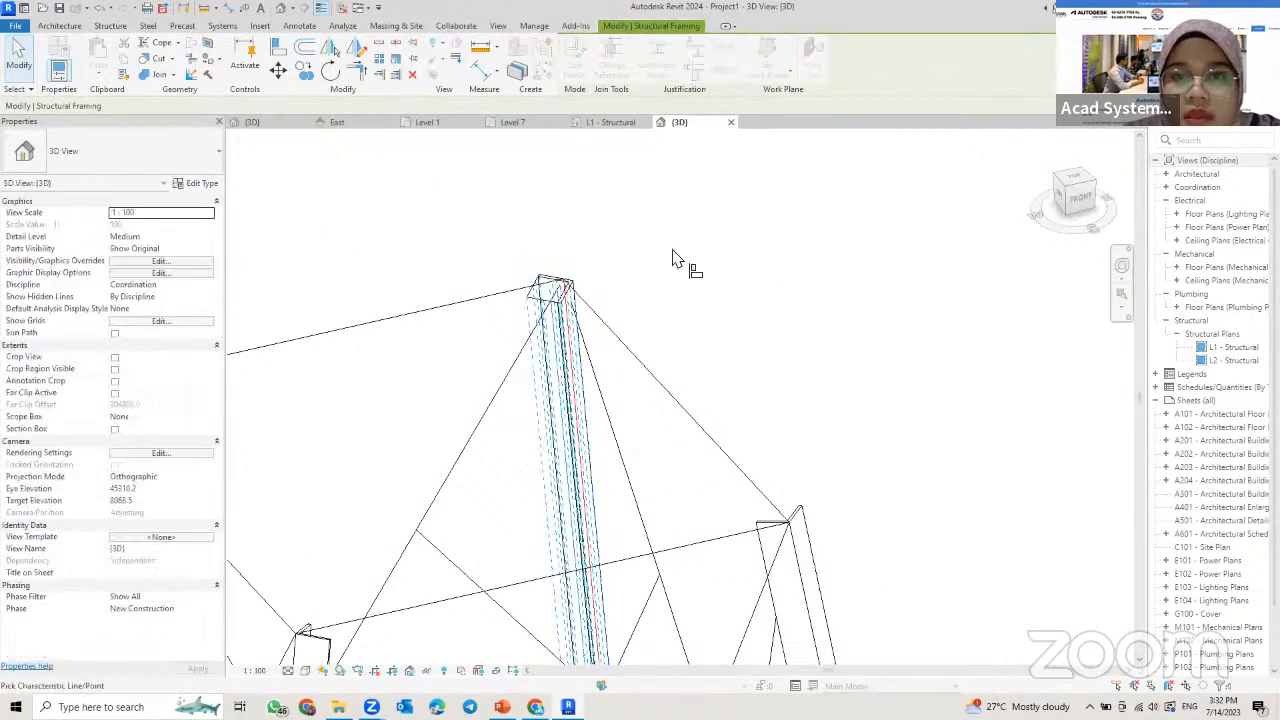
pyautogui.moveTo(677, 257)
pyautogui.keyDown('shift'); pyautogui.mouseDown(button='middle')
pyautogui.moveTo(677, 306)
pyautogui.moveTo(891, 251)
pyautogui.moveTo(718, 303)
pyautogui.moveTo(684, 278)
pyautogui.mouseUp(button='middle'); pyautogui.keyUp('shift')
pyautogui.press('Escape')
pyautogui.scroll(-5, 703, 344)
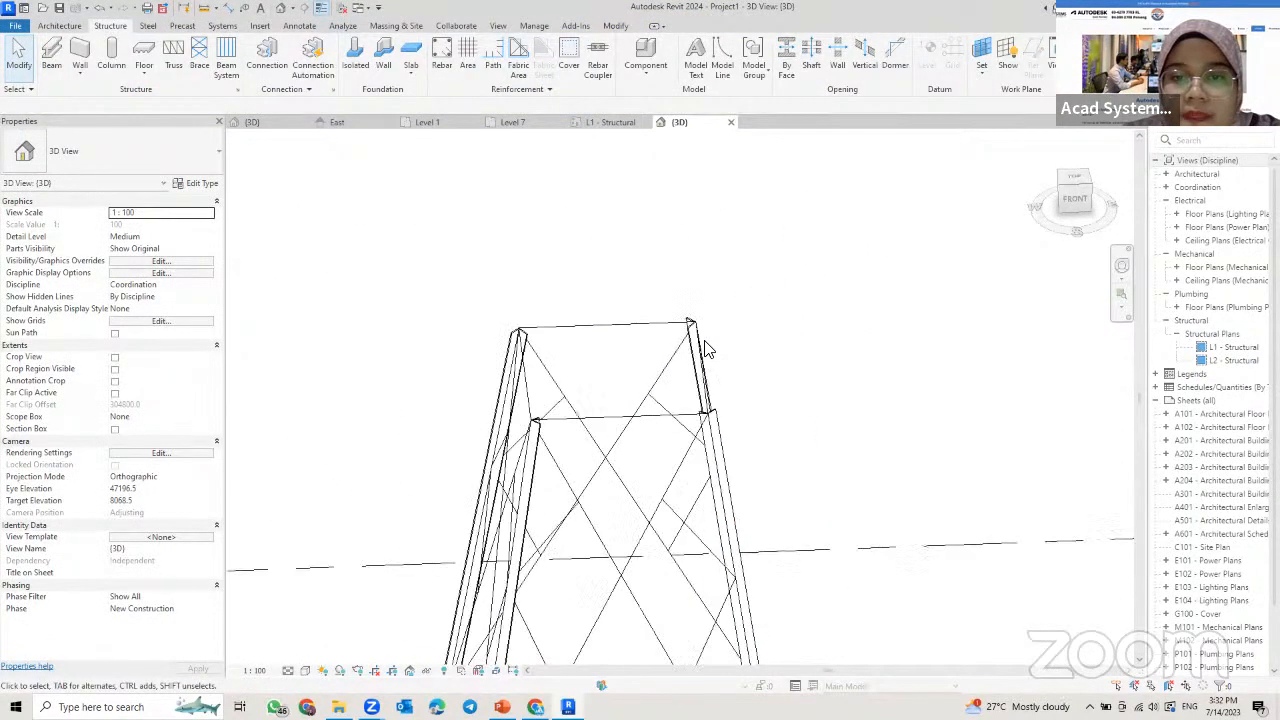
# - Set the cross-section rotation of the back-left and front-left leg beams to -45°
pyautogui.scroll(3, 486, 330)
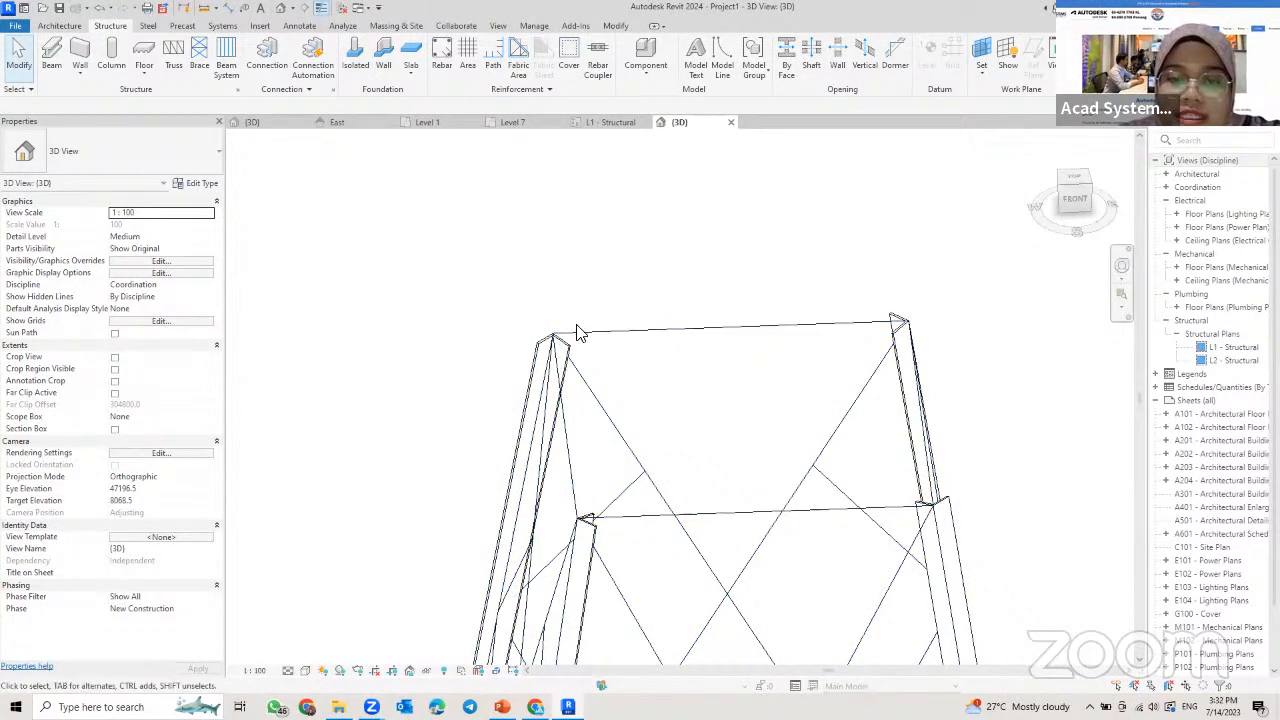
pyautogui.scroll(-4, 683, 421)
pyautogui.moveTo(683, 421); pyautogui.dragTo(646, 417, button='middle')
pyautogui.scroll(3, 644, 418)
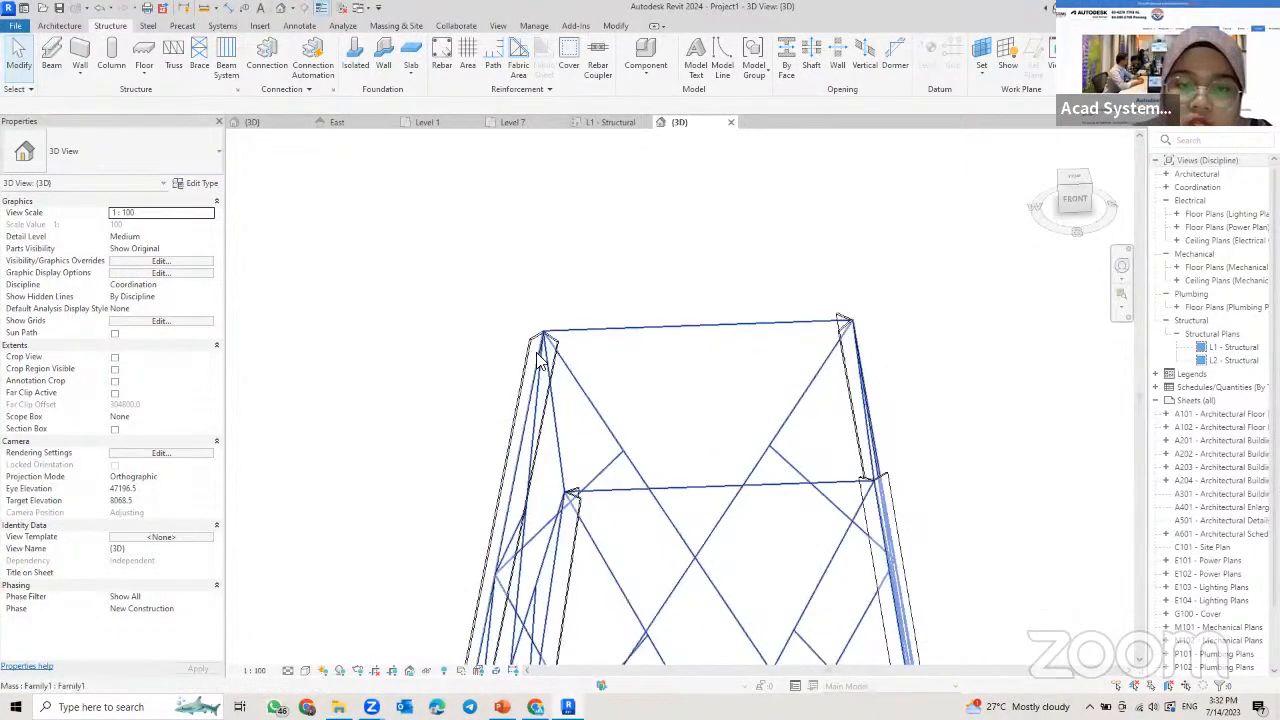
pyautogui.click(530, 343)
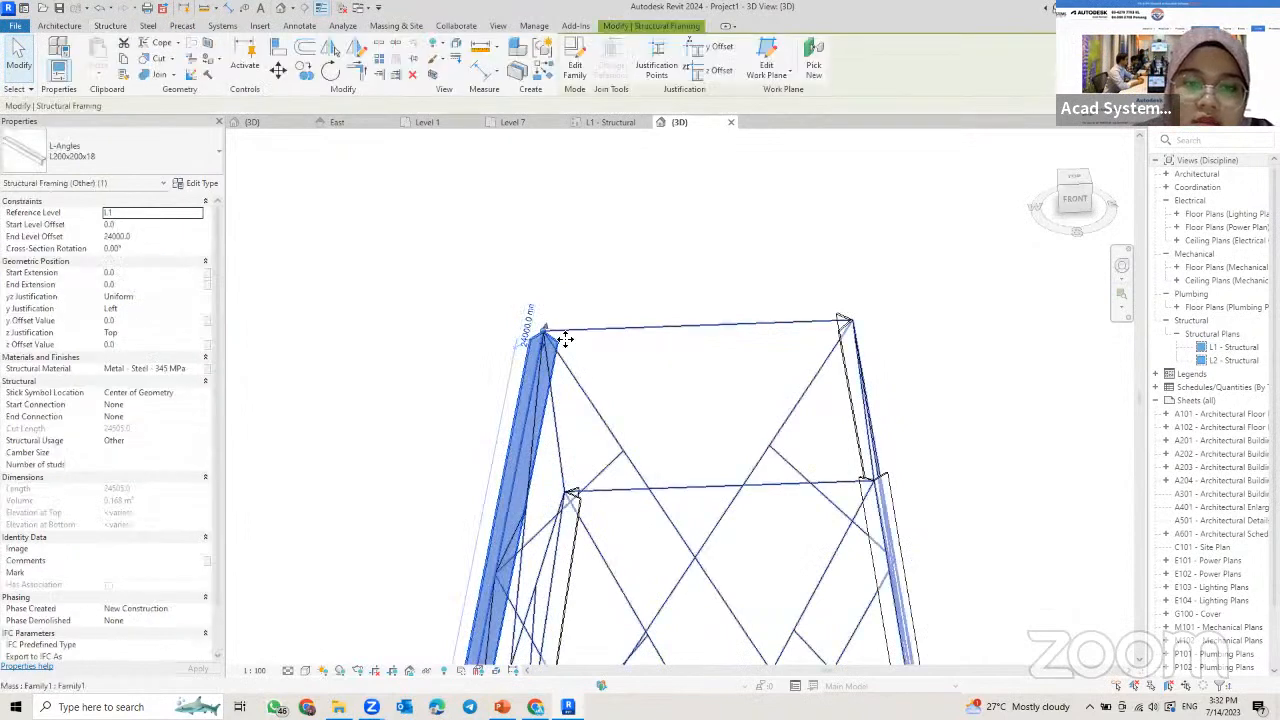
pyautogui.press('Escape')
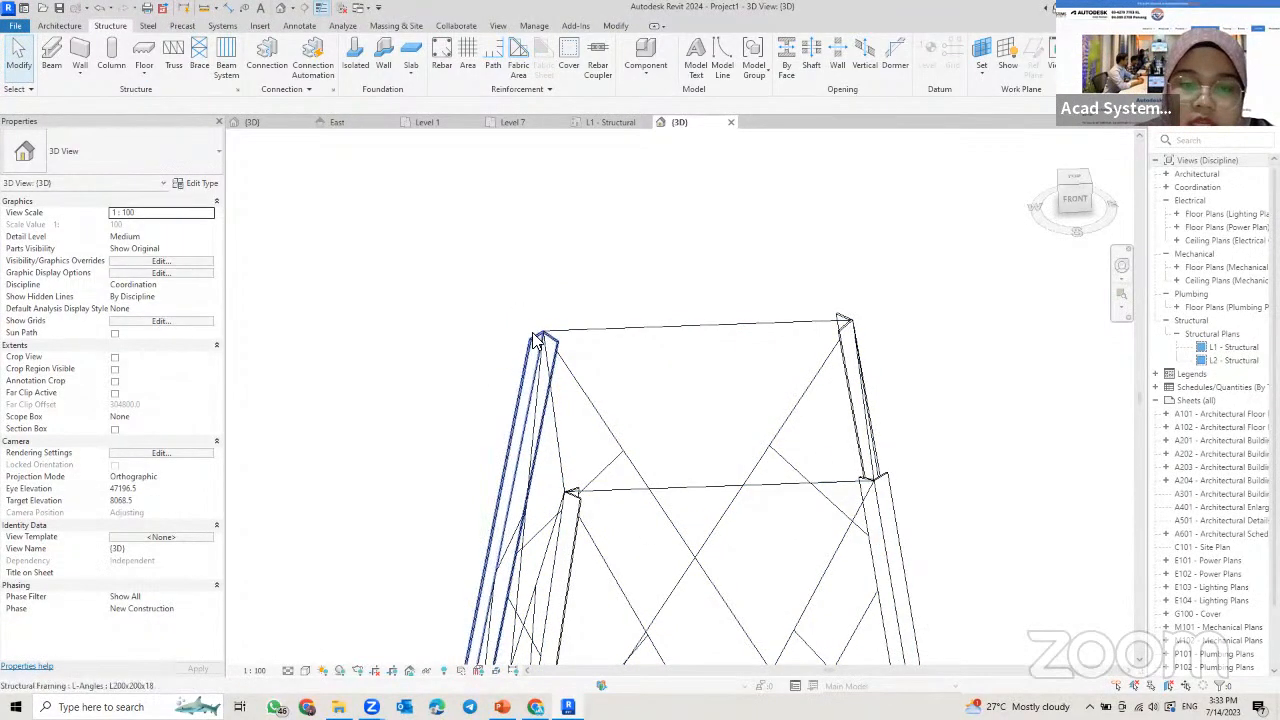
pyautogui.click(533, 345)
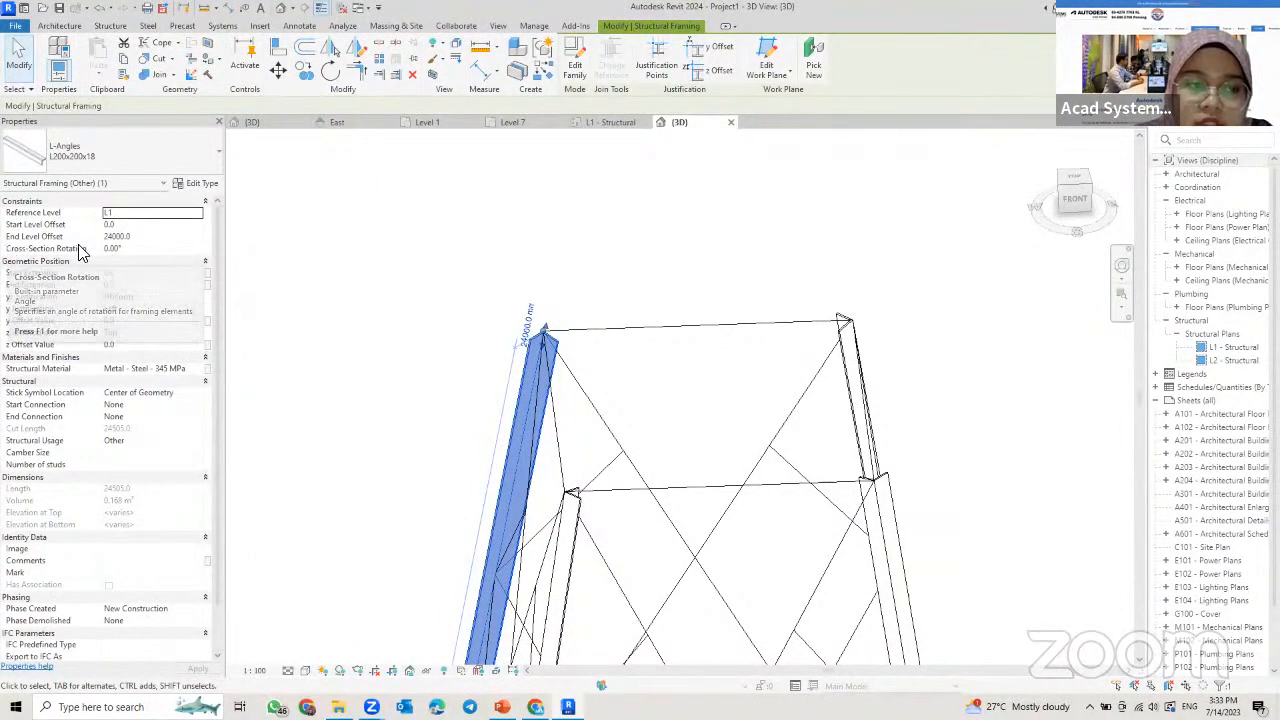
pyautogui.click(131, 249)
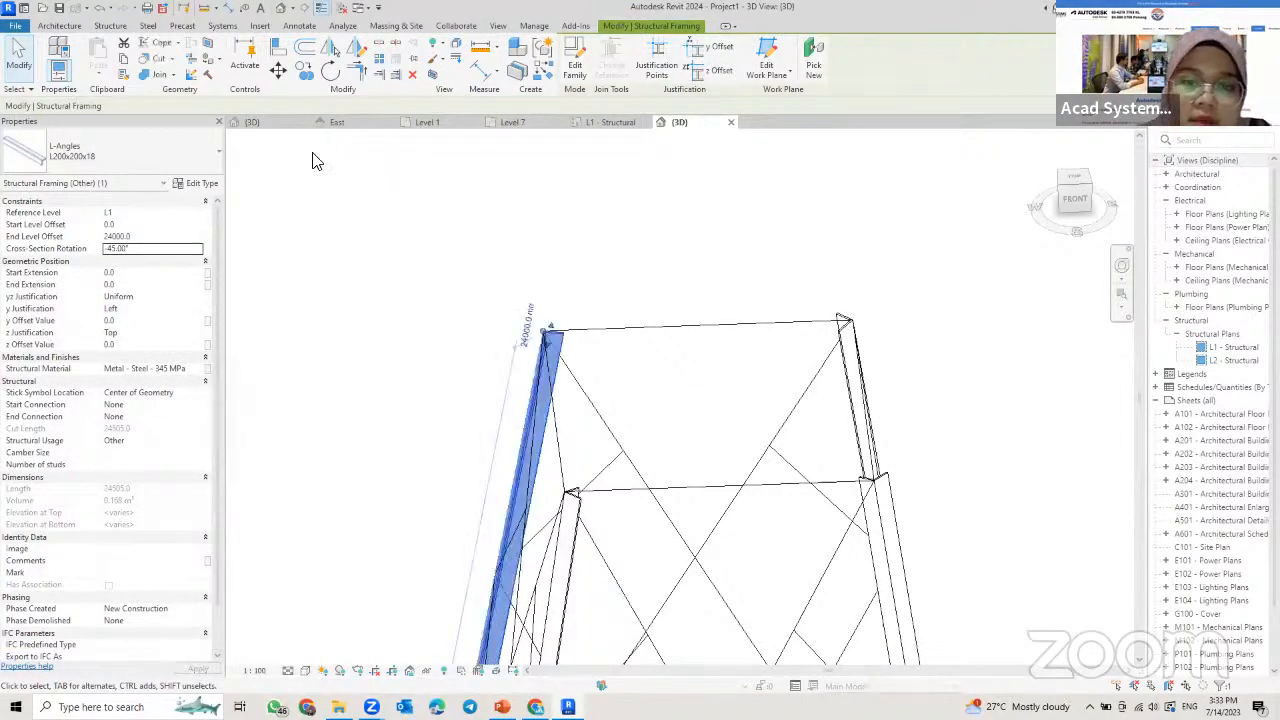
pyautogui.click(545, 262)
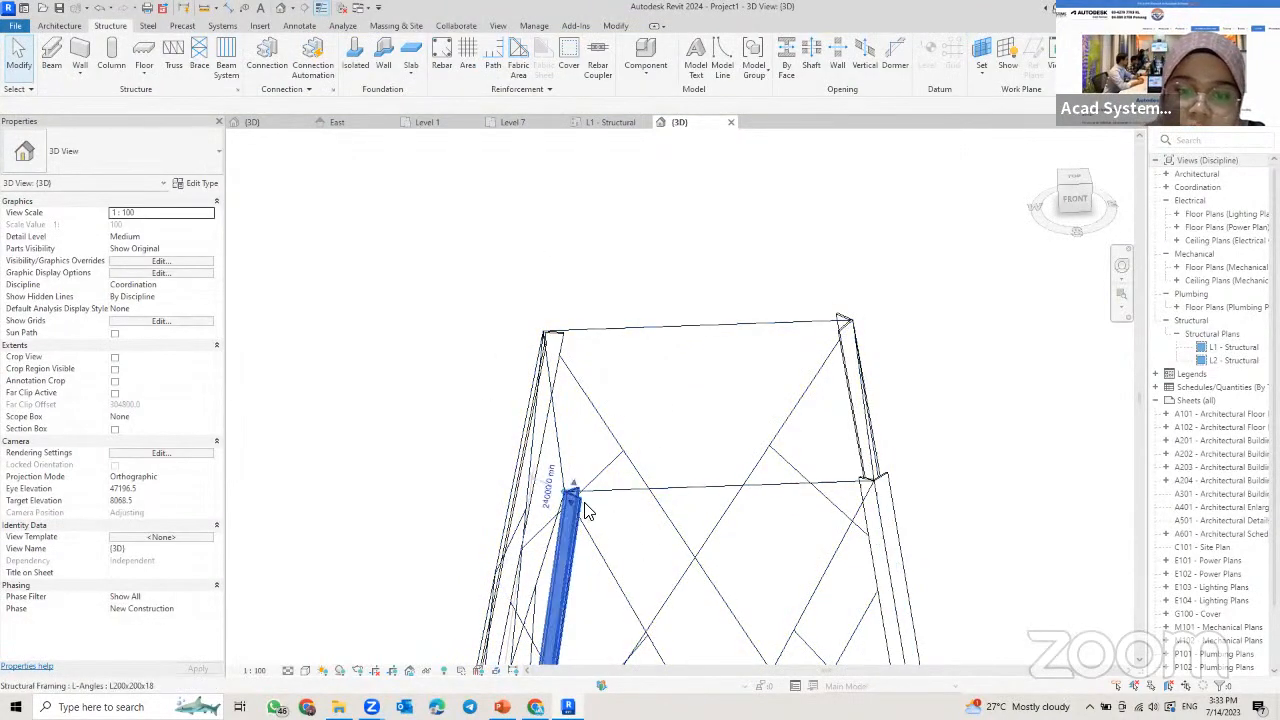
pyautogui.click(566, 540)
pyautogui.click(142, 249)
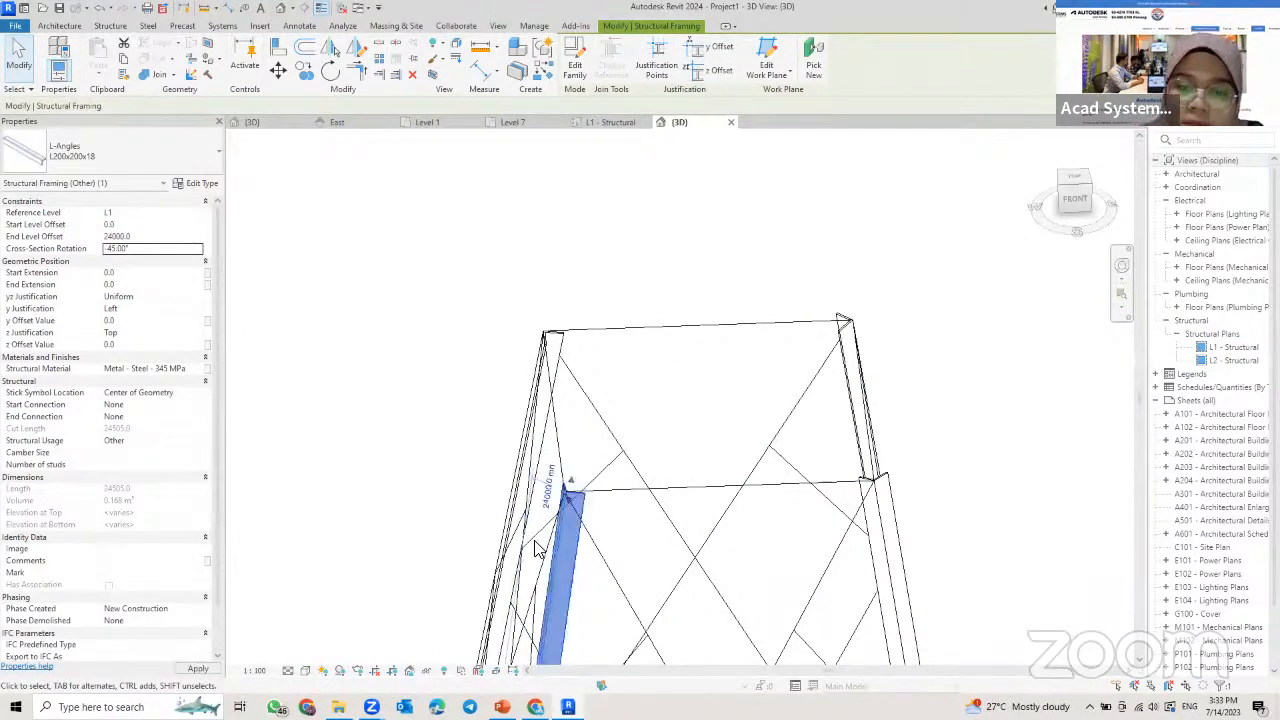
# - Set the cross-section rotation of the front-right and back-right leg beams to -45°
pyautogui.click(849, 509)
pyautogui.click(875, 540)
pyautogui.click(139, 237)
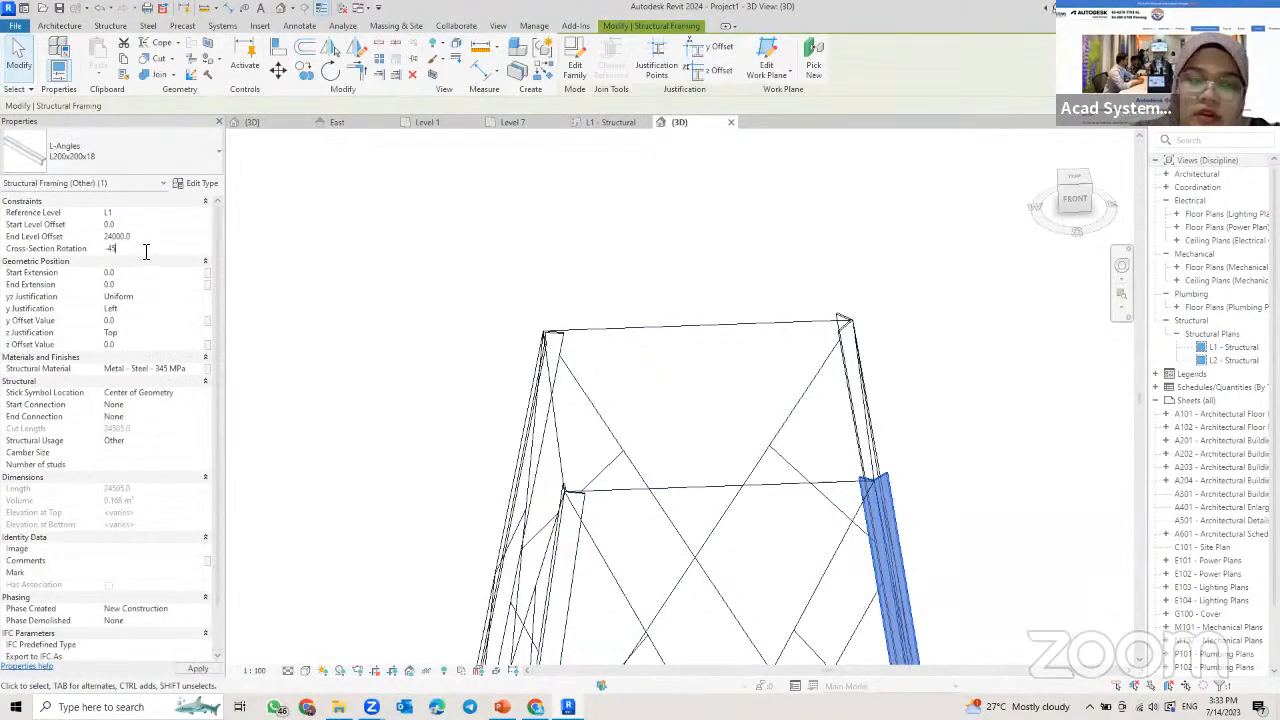
pyautogui.click(642, 351)
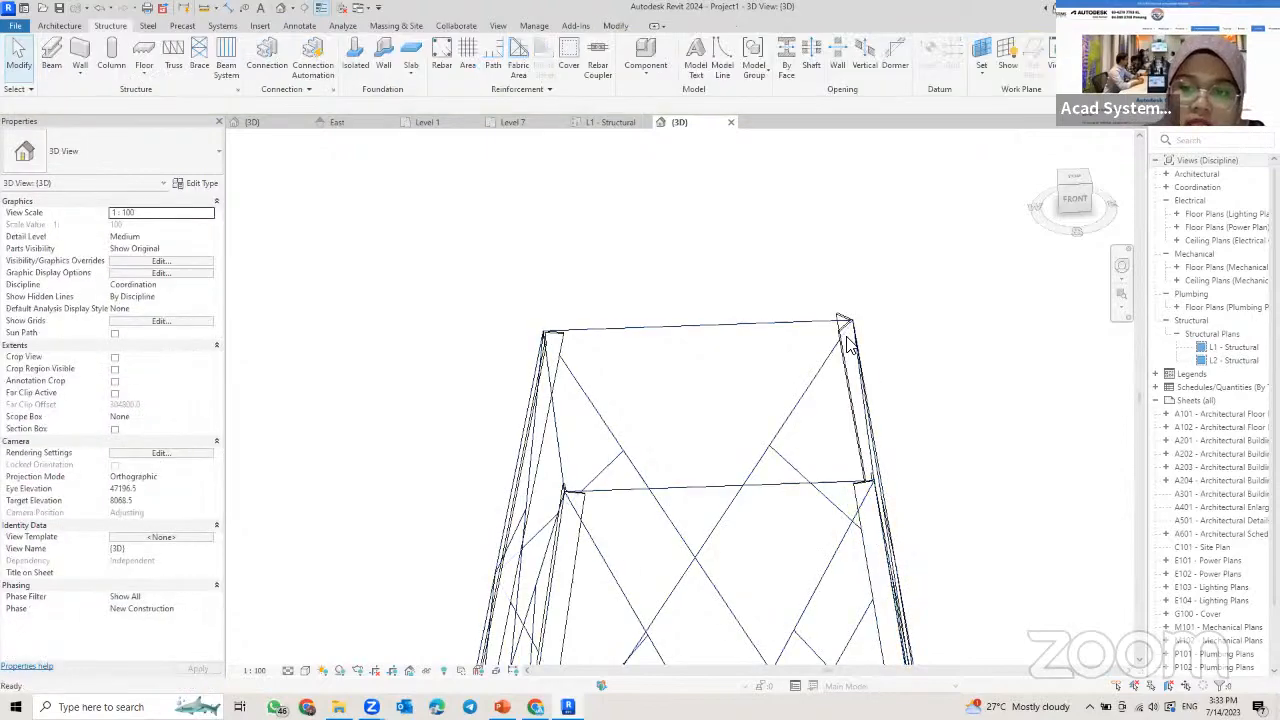
pyautogui.click(849, 337)
pyautogui.click(148, 249)
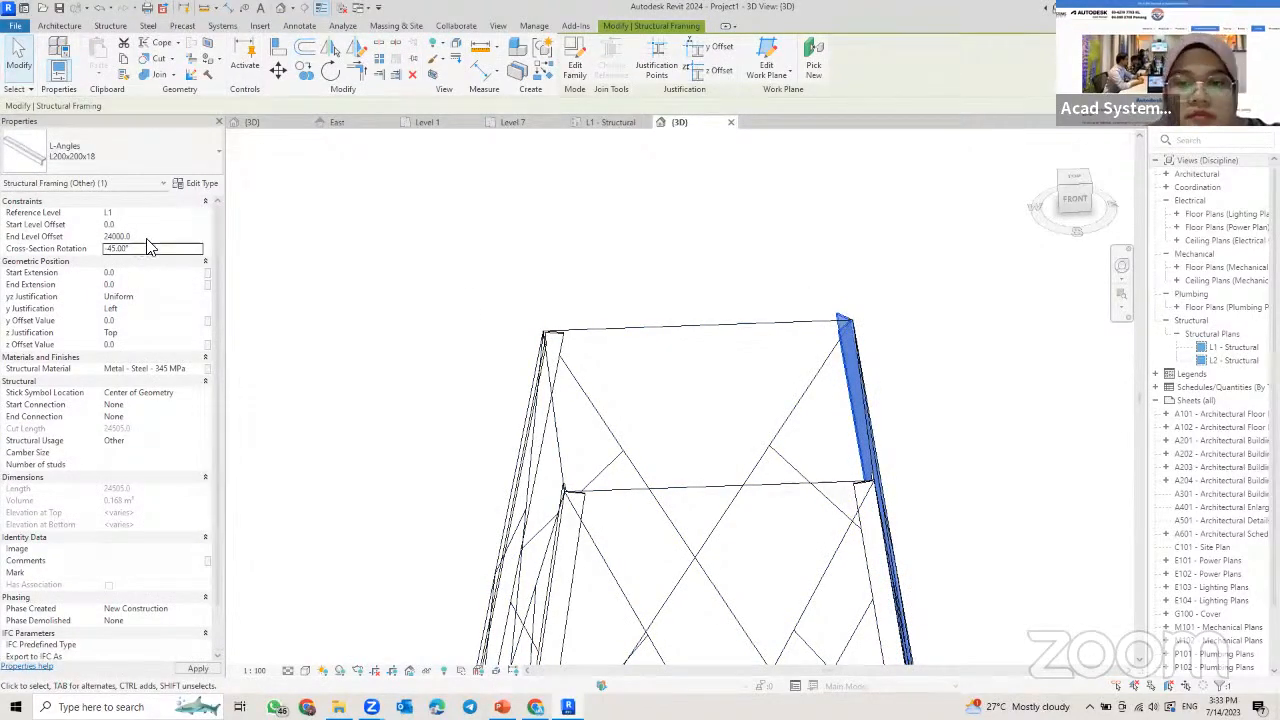
pyautogui.click(743, 357)
# - Examine the orientation of the leg angles along the whole tower from several directions
pyautogui.scroll(-5, 857, 463)
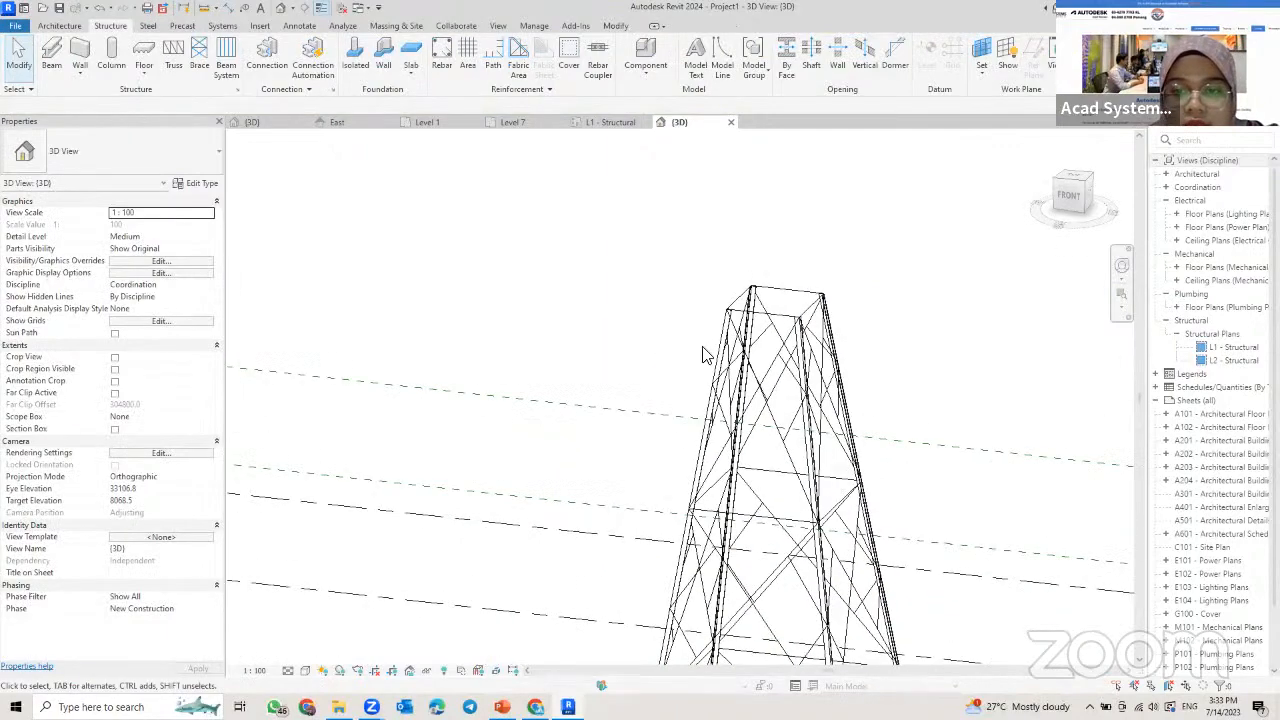
pyautogui.scroll(-3, 702, 346)
pyautogui.keyDown('shift'); pyautogui.moveTo(676, 410); pyautogui.dragTo(826, 438, button='middle'); pyautogui.keyUp('shift')
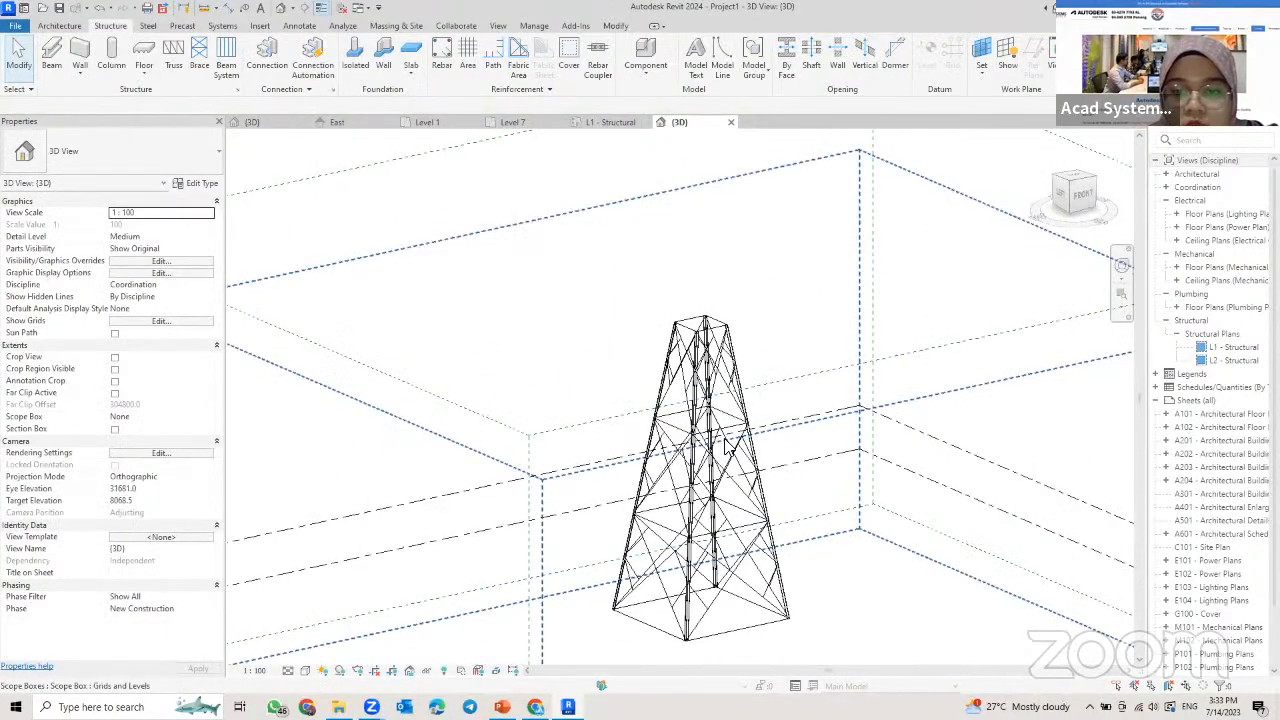
pyautogui.scroll(2, 695, 395)
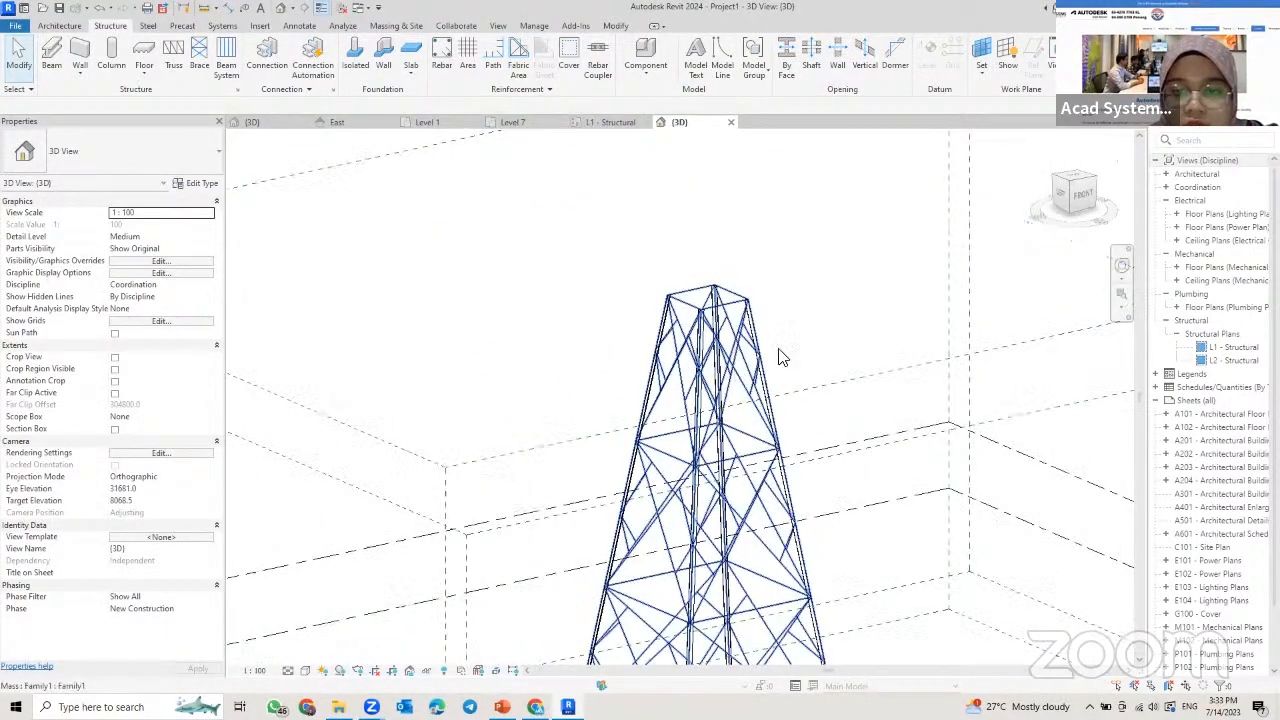
pyautogui.scroll(3, 700, 410)
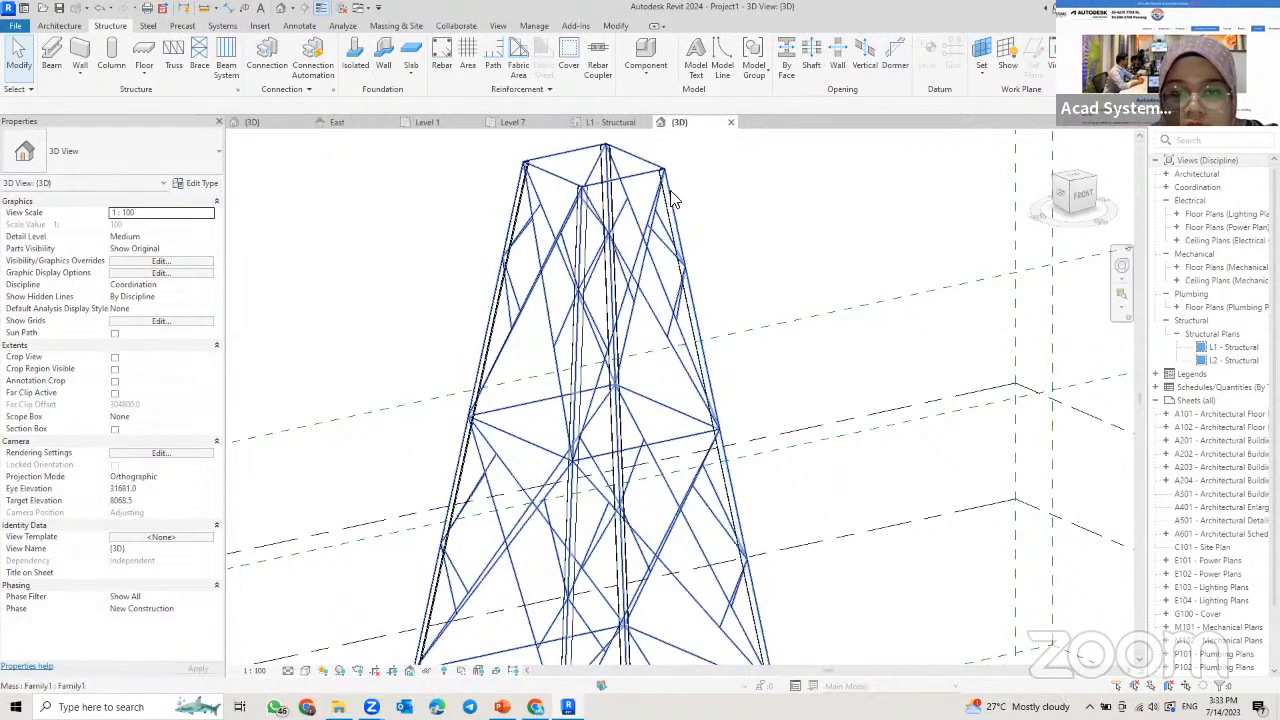
pyautogui.keyDown('shift'); pyautogui.moveTo(680, 394); pyautogui.dragTo(666, 394, button='middle'); pyautogui.keyUp('shift')
pyautogui.scroll(-3, 666, 420)
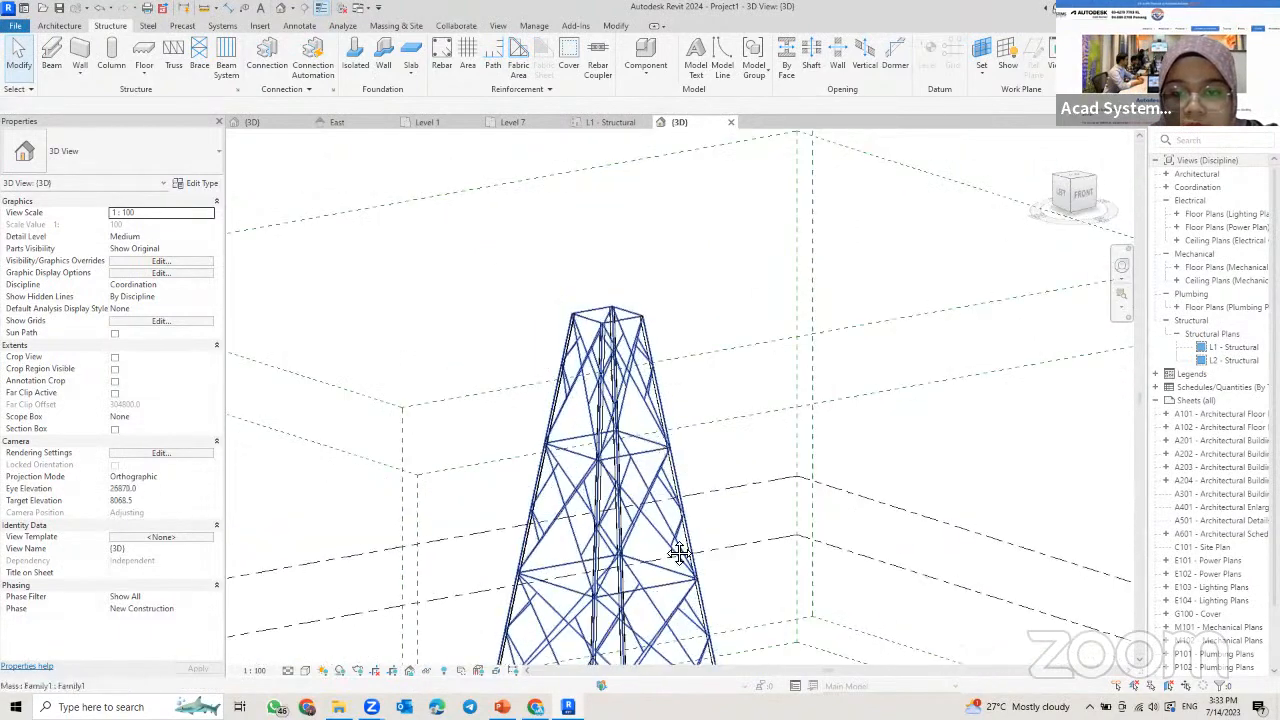
pyautogui.moveTo(680, 554); pyautogui.dragTo(654, 483, button='middle')
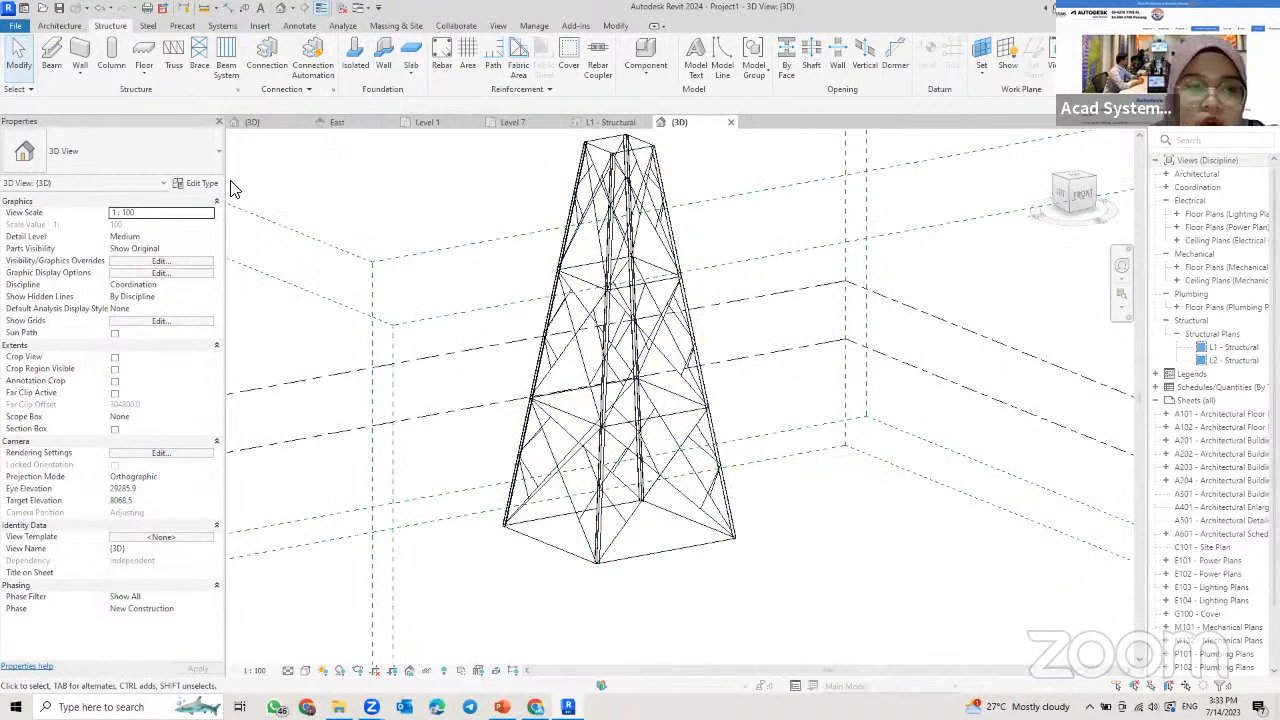
# - Place UB178x102x19 universal beams on the two crossing diagonals of the front face's bottom bay by picking the mass lines
pyautogui.click(56, 58)
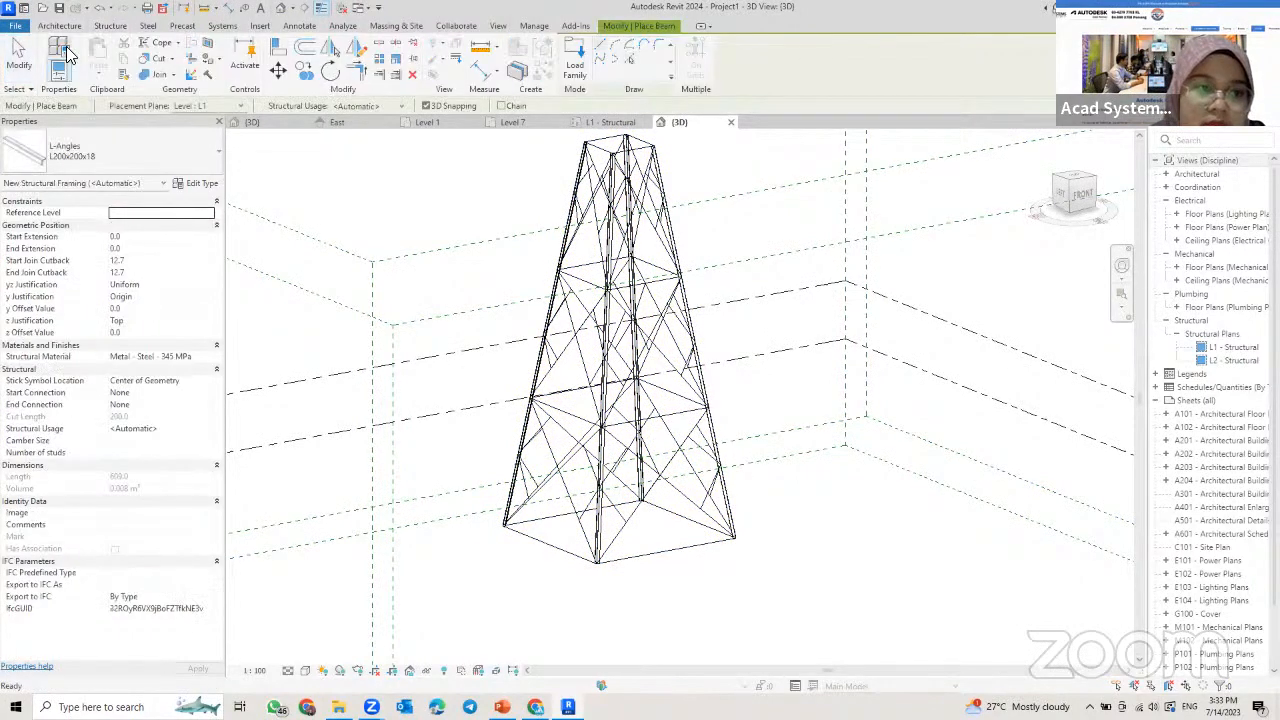
pyautogui.click(96, 168)
pyautogui.scroll(-3, 66, 378)
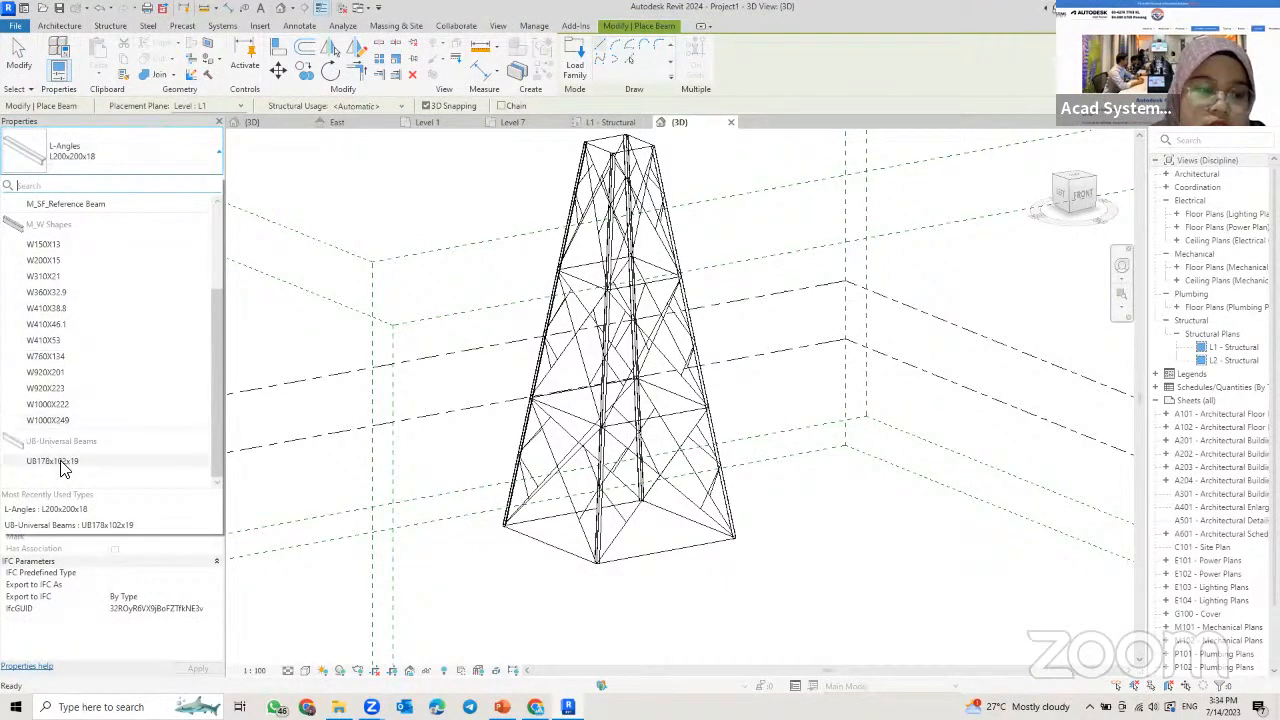
pyautogui.click(45, 462)
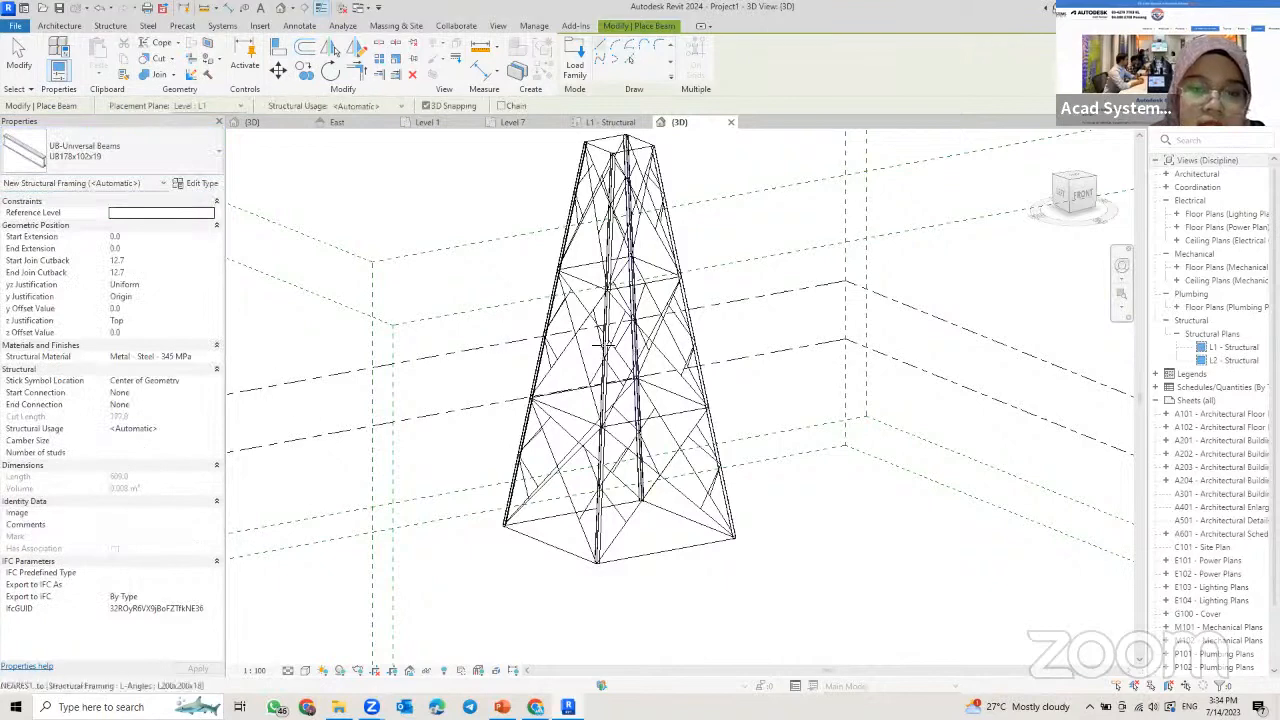
pyautogui.scroll(2, 680, 438)
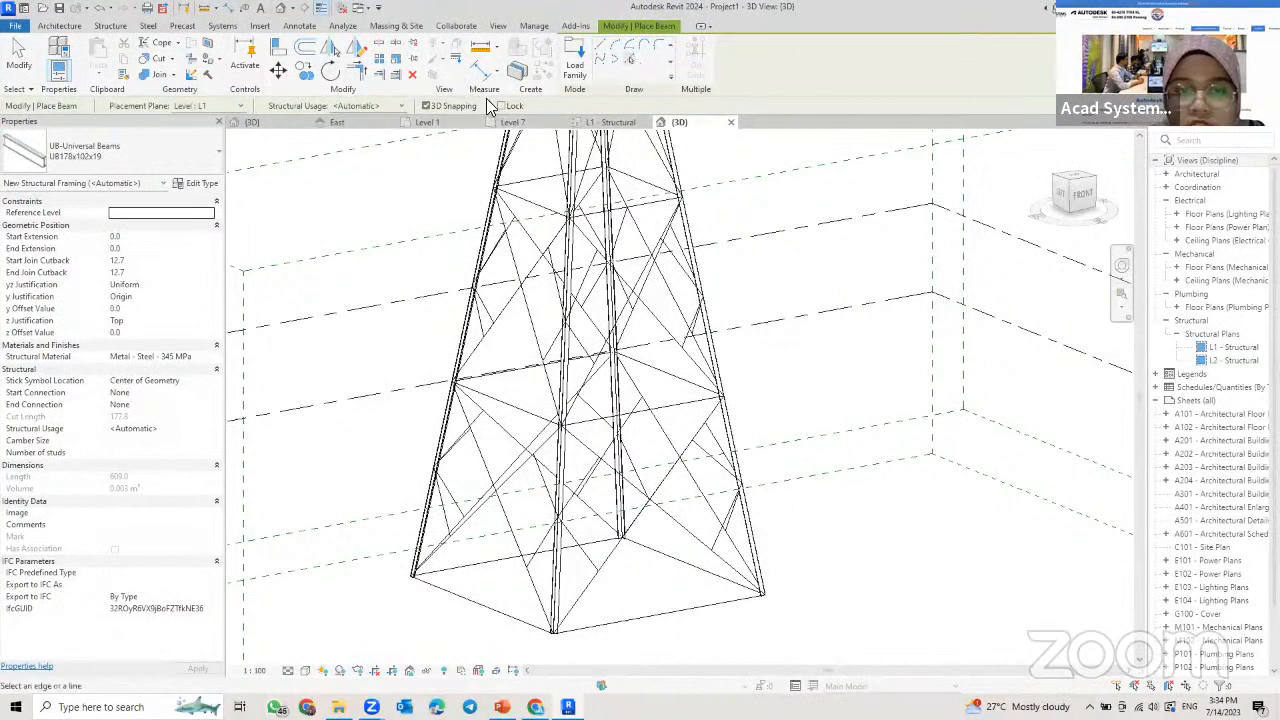
pyautogui.click(672, 487)
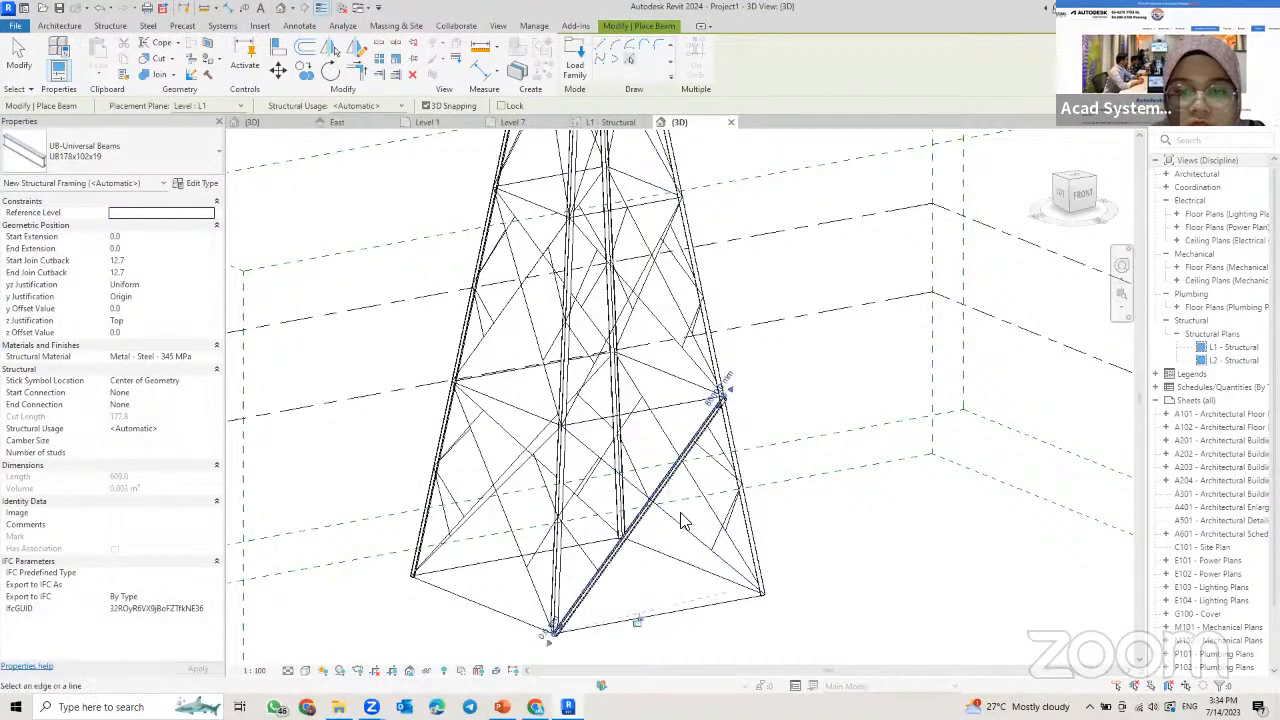
pyautogui.click(680, 522)
pyautogui.scroll(3, 725, 520)
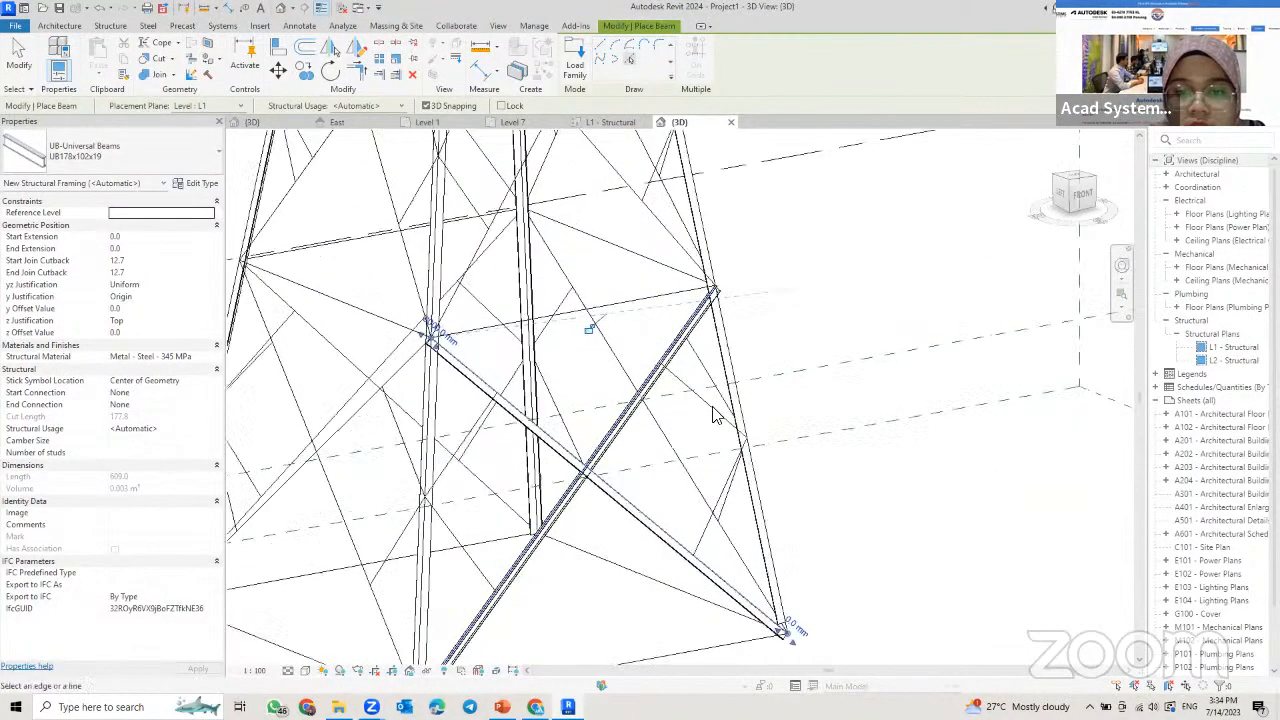
# - Place UB178x102x19 beams on the short braces of the front face's bottom bay
pyautogui.click(714, 500)
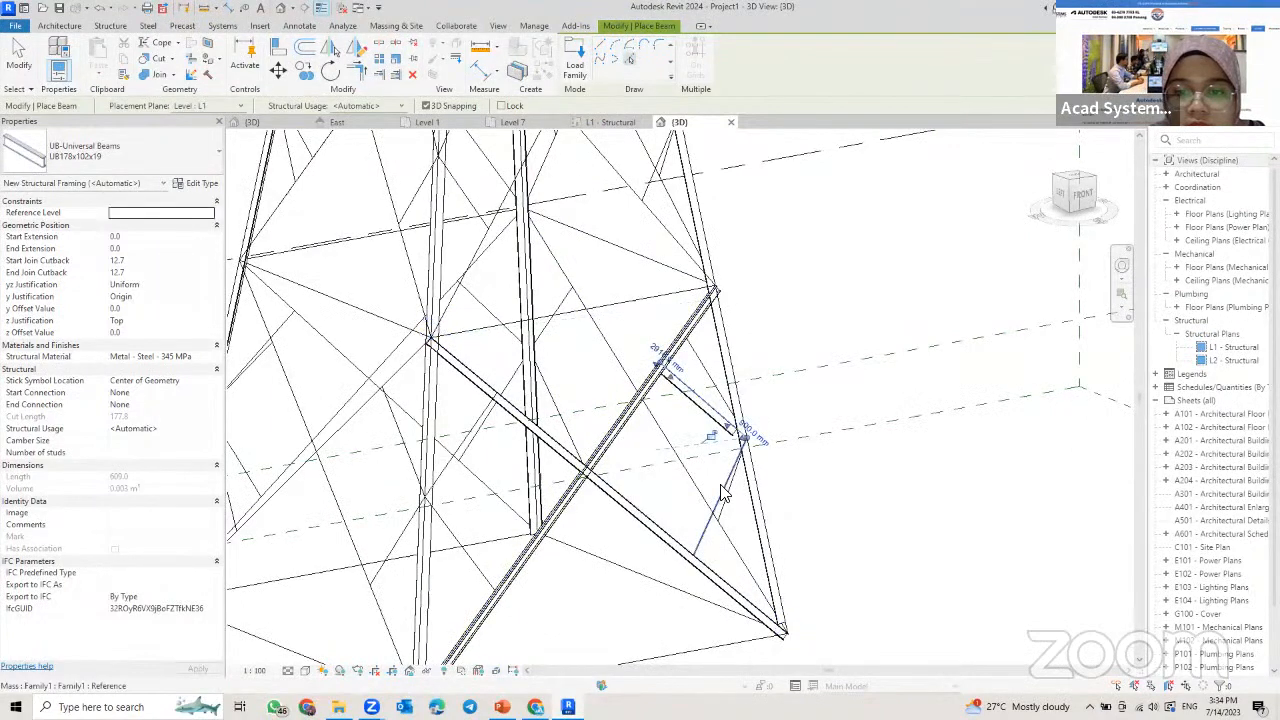
pyautogui.click(455, 546)
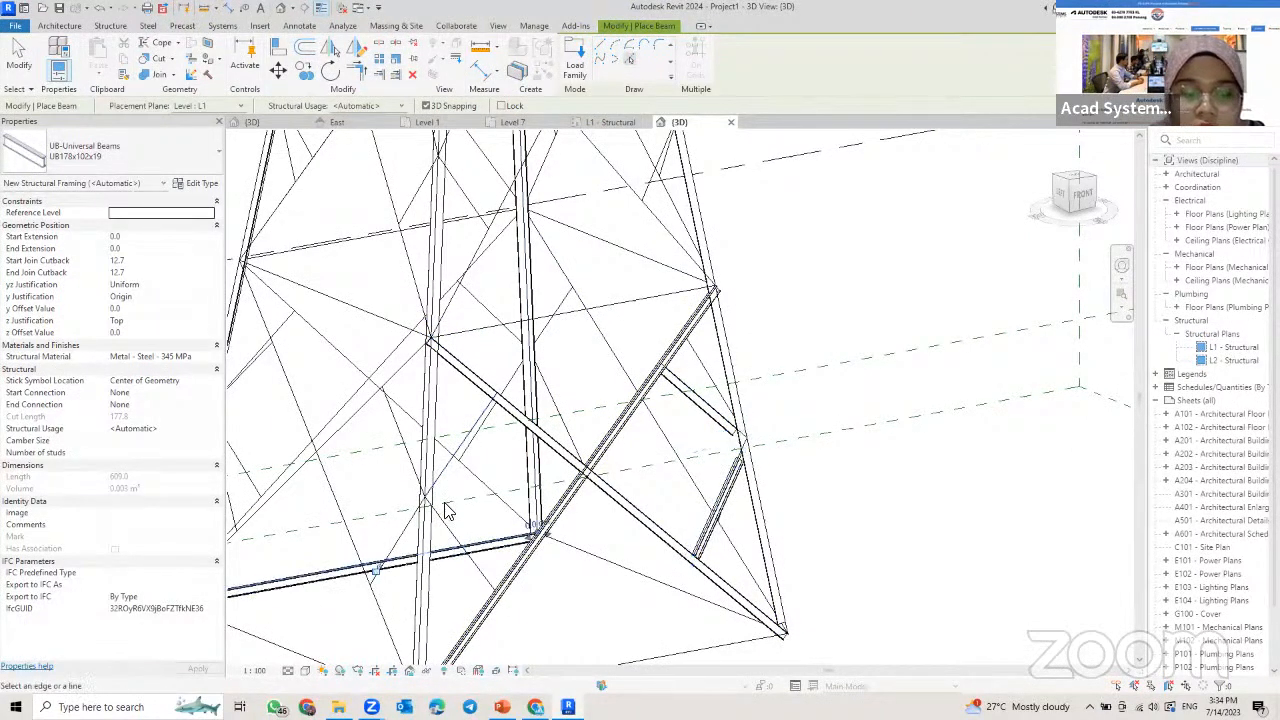
pyautogui.click(462, 455)
pyautogui.scroll(-3, 567, 420)
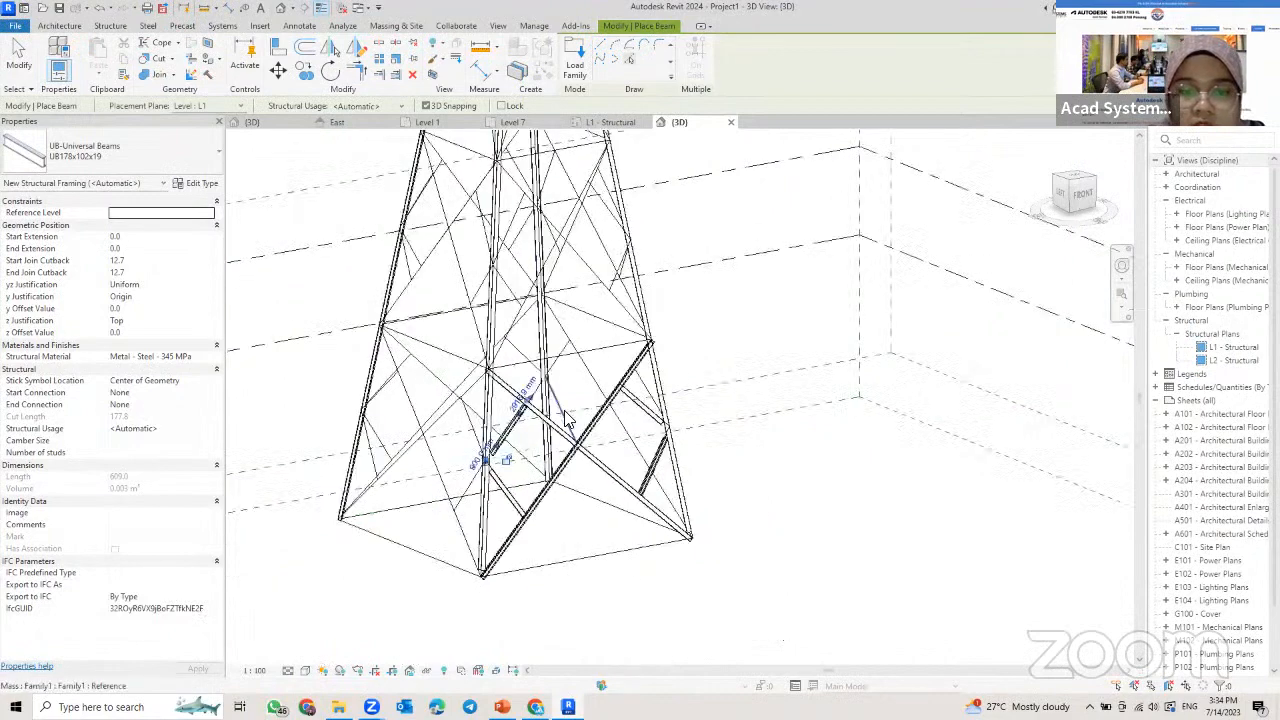
pyautogui.scroll(4, 530, 400)
# - Place UB178x102x19 beams on the crossing diagonals and short braces of the front face's middle bay
pyautogui.click(500, 375)
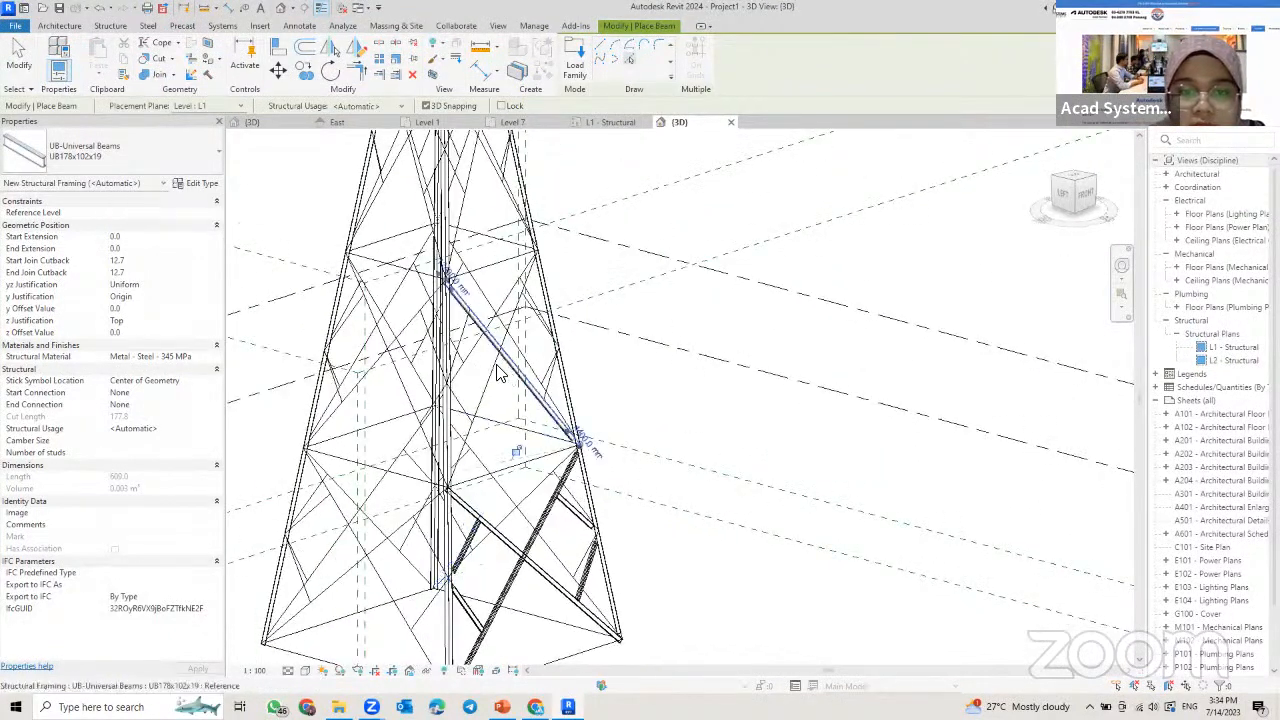
pyautogui.keyDown('shift'); pyautogui.moveTo(500, 375); pyautogui.dragTo(550, 378, button='middle'); pyautogui.keyUp('shift')
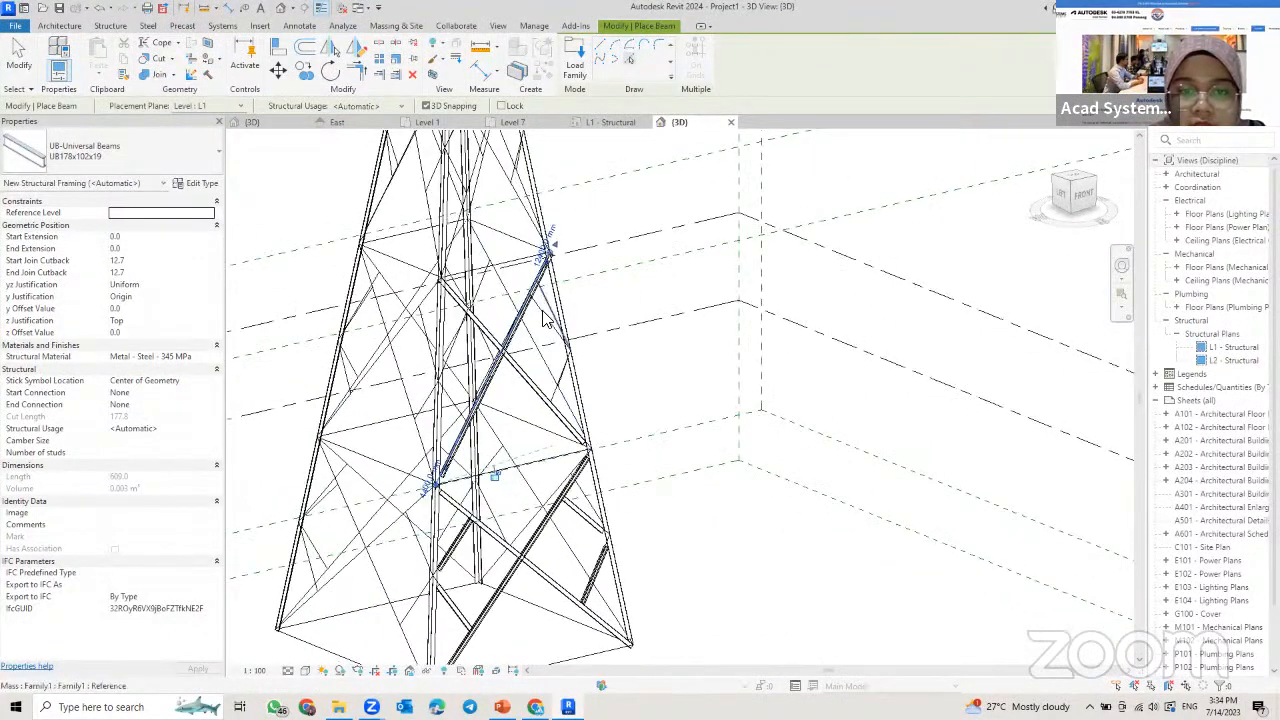
pyautogui.click(566, 371)
pyautogui.keyDown('shift'); pyautogui.moveTo(473, 362); pyautogui.dragTo(495, 333, button='middle'); pyautogui.keyUp('shift')
pyautogui.click(467, 343)
# - Place UB178x102x19 beams on the crossing diagonals and short braces of the front face's top bay
pyautogui.scroll(1, 494, 322)
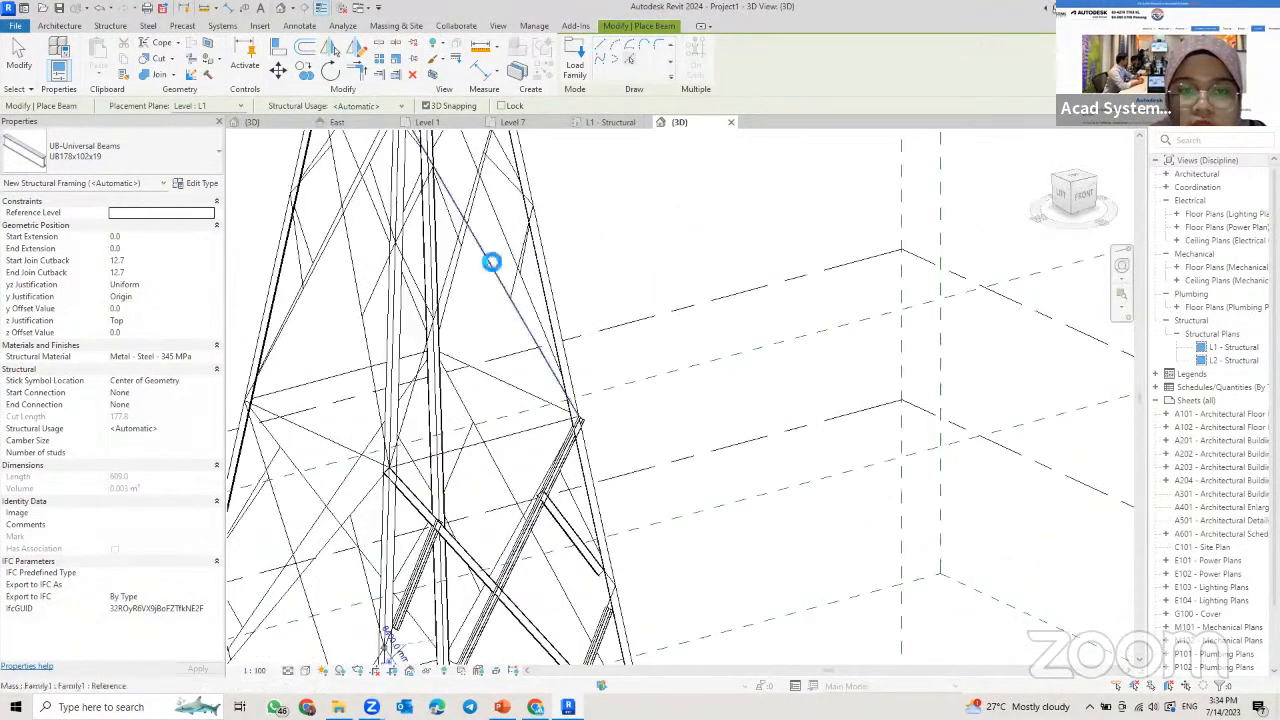
pyautogui.click(471, 264)
pyautogui.scroll(-1, 468, 272)
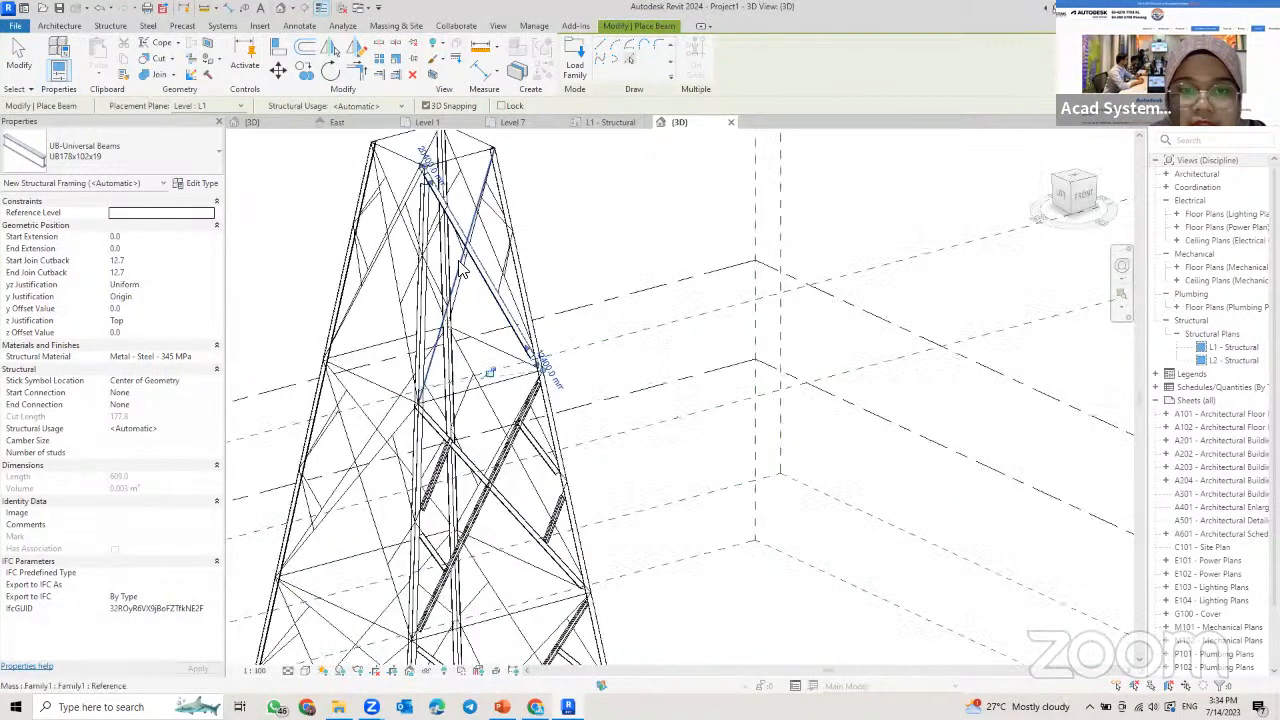
pyautogui.scroll(1, 468, 272)
pyautogui.click(462, 270)
pyautogui.click(534, 254)
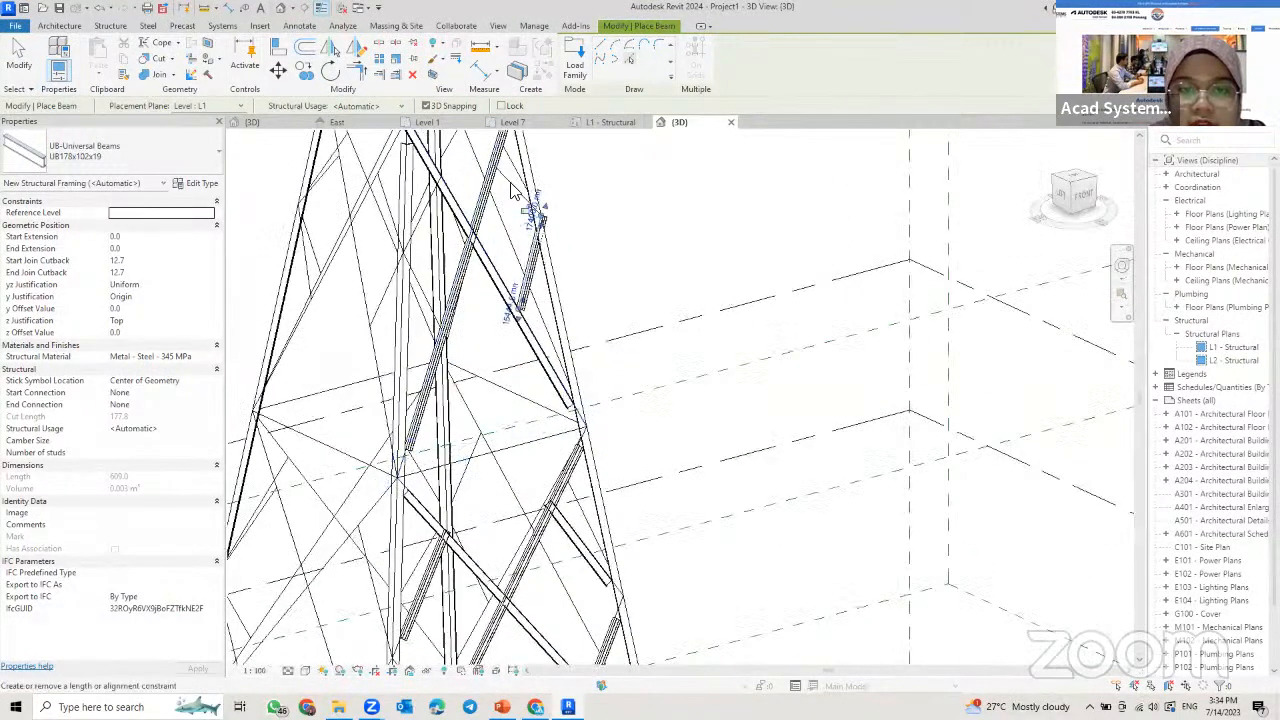
pyautogui.click(512, 186)
pyautogui.keyDown('shift'); pyautogui.moveTo(460, 243); pyautogui.dragTo(418, 236, button='middle'); pyautogui.keyUp('shift')
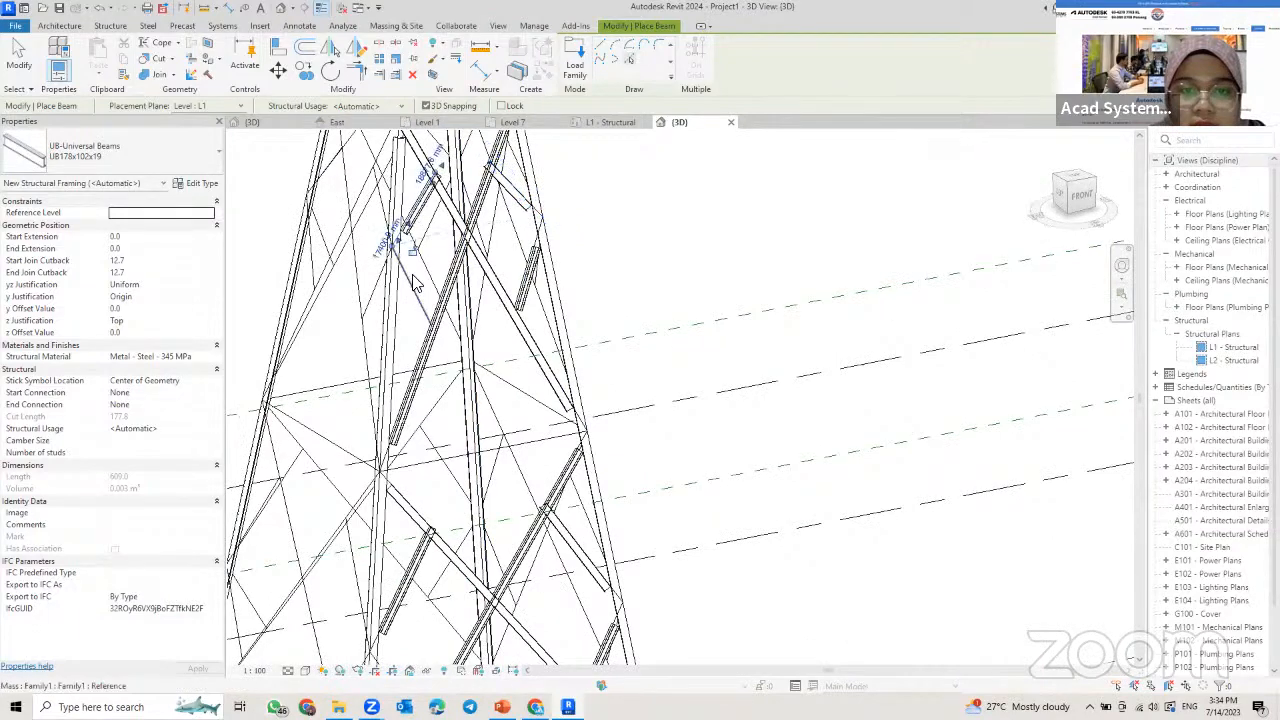
# - Place UB178x102x19 beams on the diagonals and short braces of the right face's top bay
pyautogui.scroll(-3, 600, 275)
pyautogui.keyDown('shift'); pyautogui.moveTo(663, 277); pyautogui.dragTo(592, 284, button='middle'); pyautogui.keyUp('shift')
pyautogui.scroll(2, 600, 290)
pyautogui.click(610, 297)
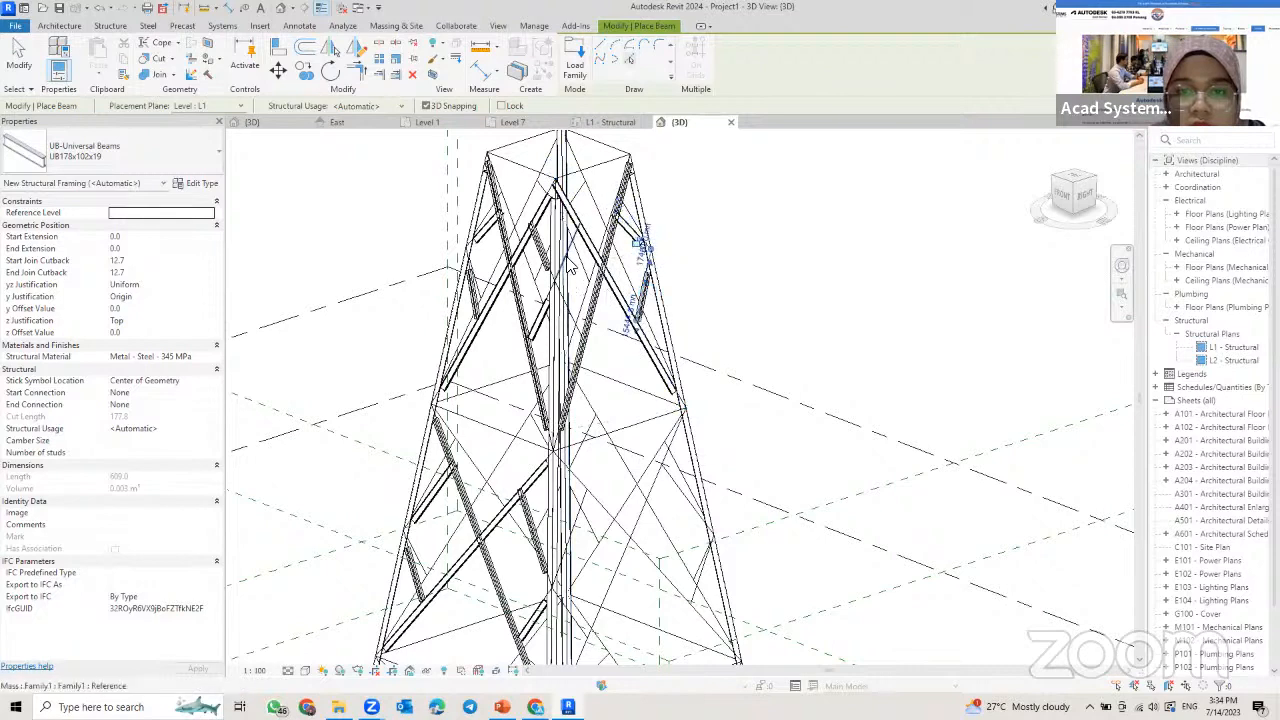
# - Place UB178x102x19 beams on the diagonals and short braces of the right face's middle bay
pyautogui.moveTo(572, 298); pyautogui.dragTo(505, 248, button='middle')
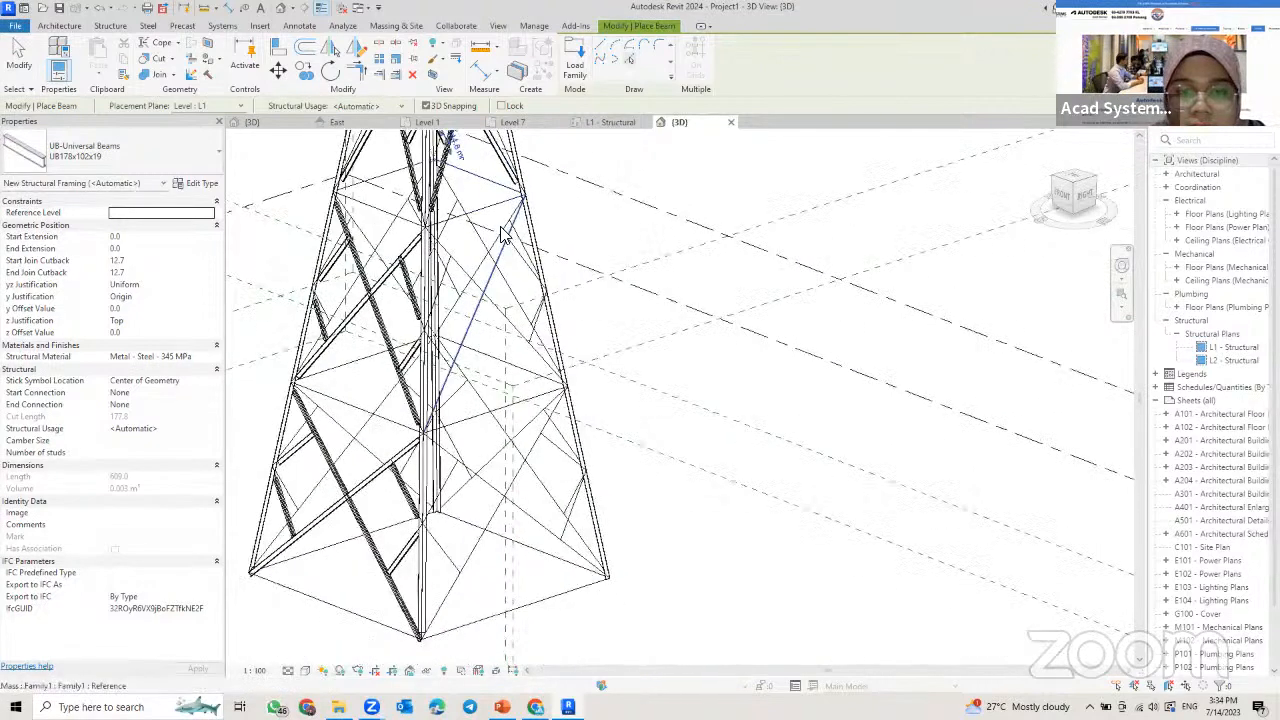
pyautogui.click(500, 315)
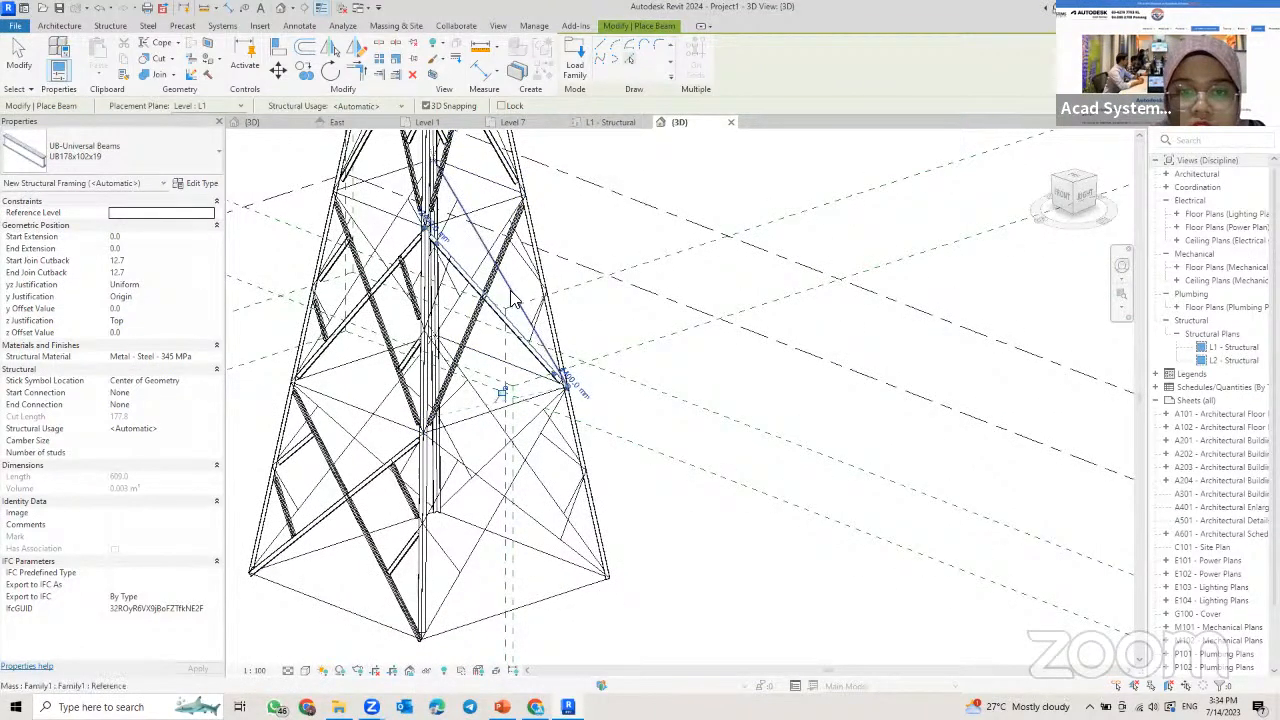
pyautogui.click(516, 300)
pyautogui.click(463, 295)
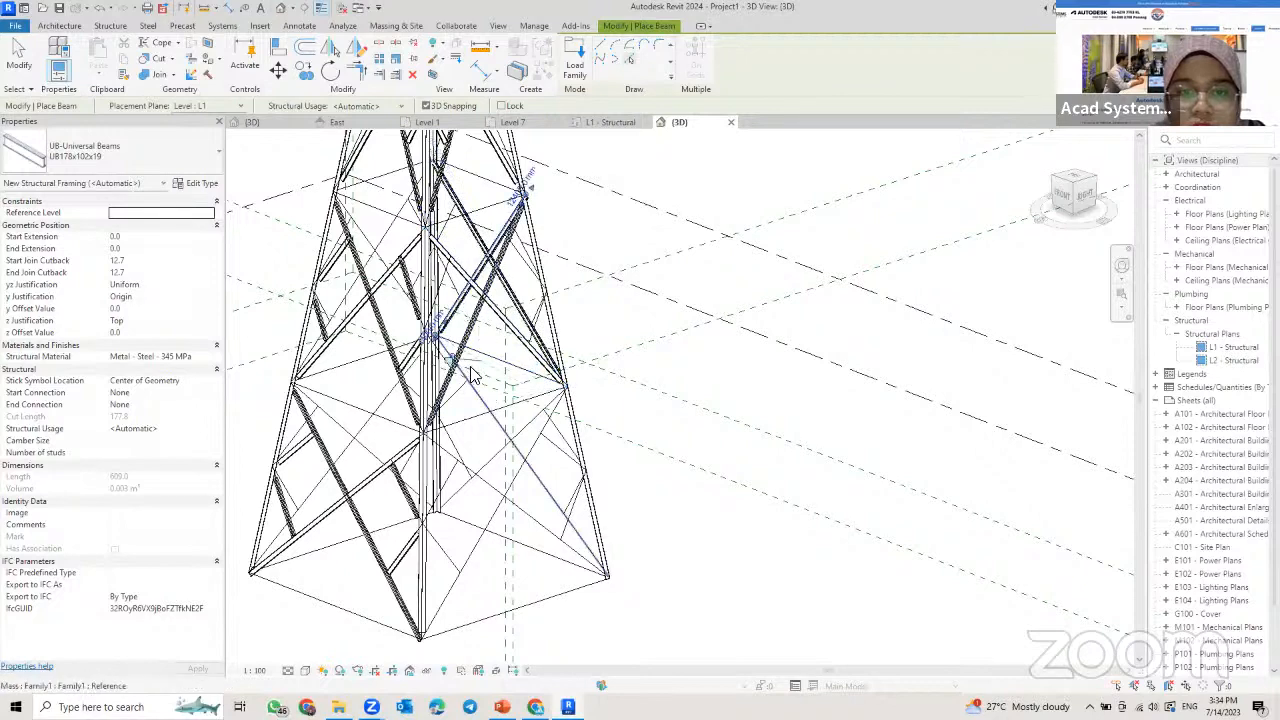
pyautogui.scroll(2, 448, 316)
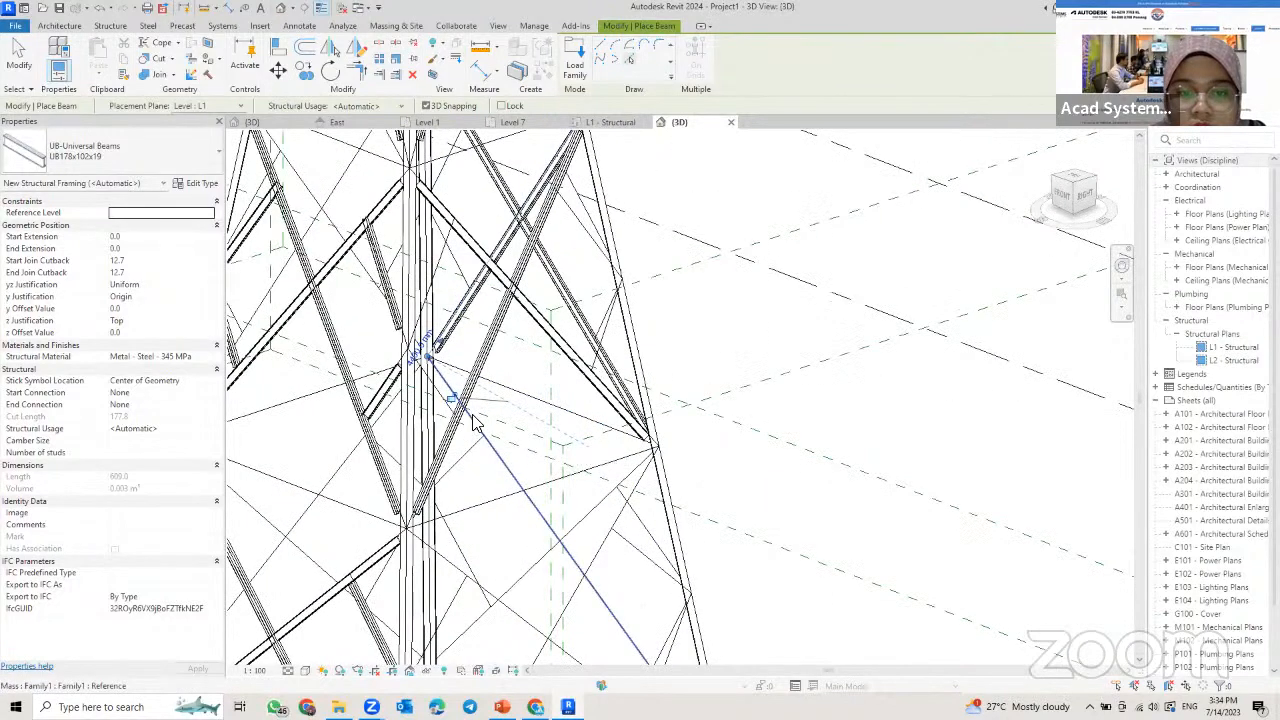
pyautogui.scroll(-3, 478, 430)
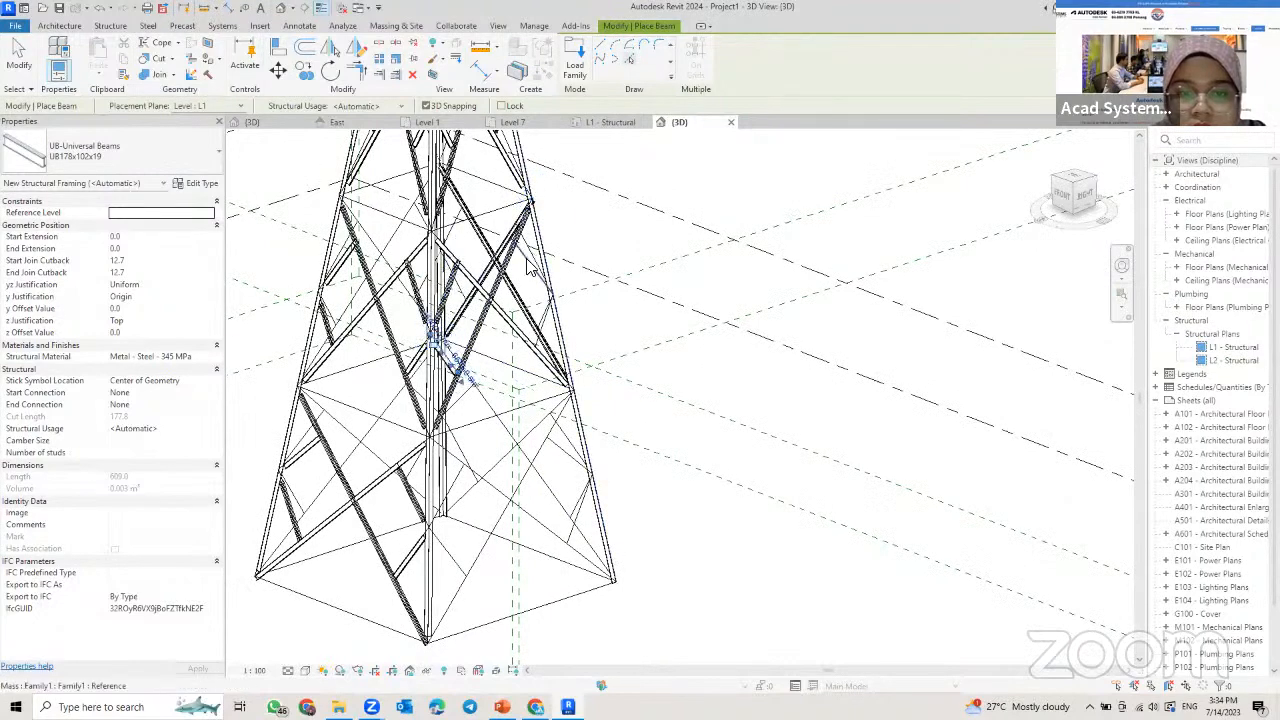
# - Place UB178x102x19 beams on the diagonals and short braces of the right face's bottom bay
pyautogui.keyDown('shift'); pyautogui.moveTo(600, 350); pyautogui.dragTo(457, 480, button='middle'); pyautogui.keyUp('shift')
pyautogui.click(486, 500)
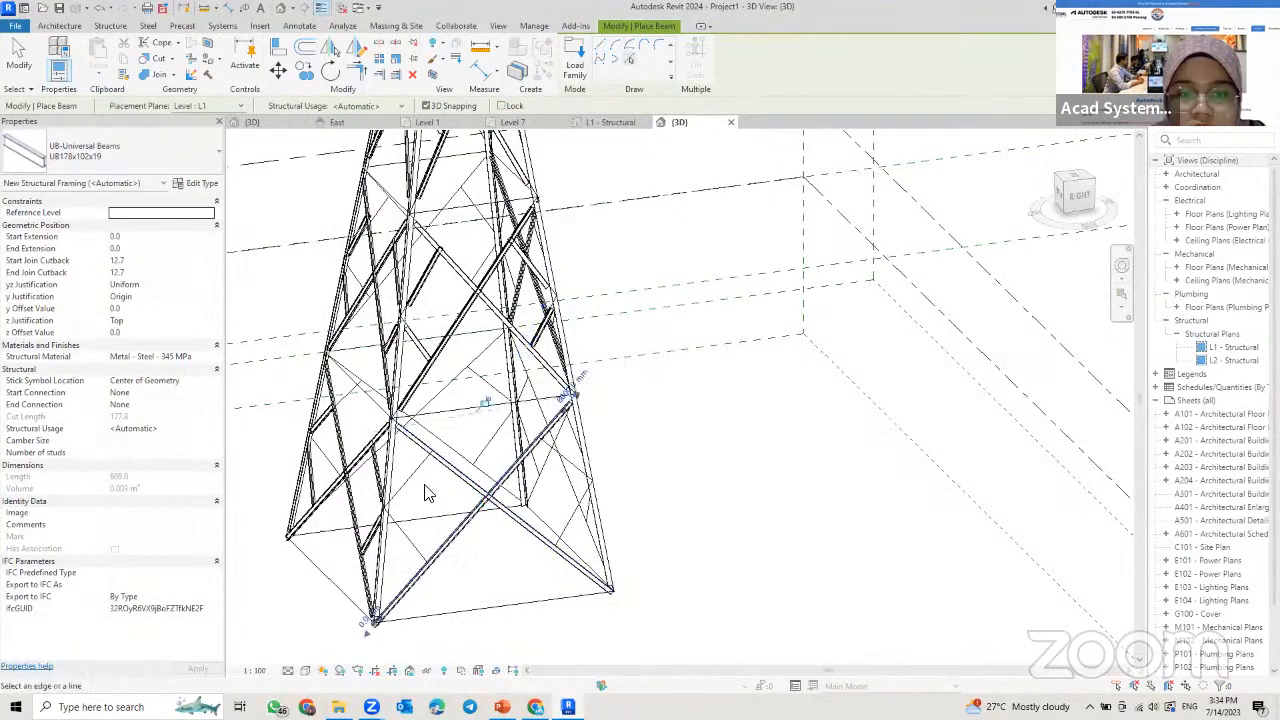
pyautogui.click(411, 481)
pyautogui.click(413, 545)
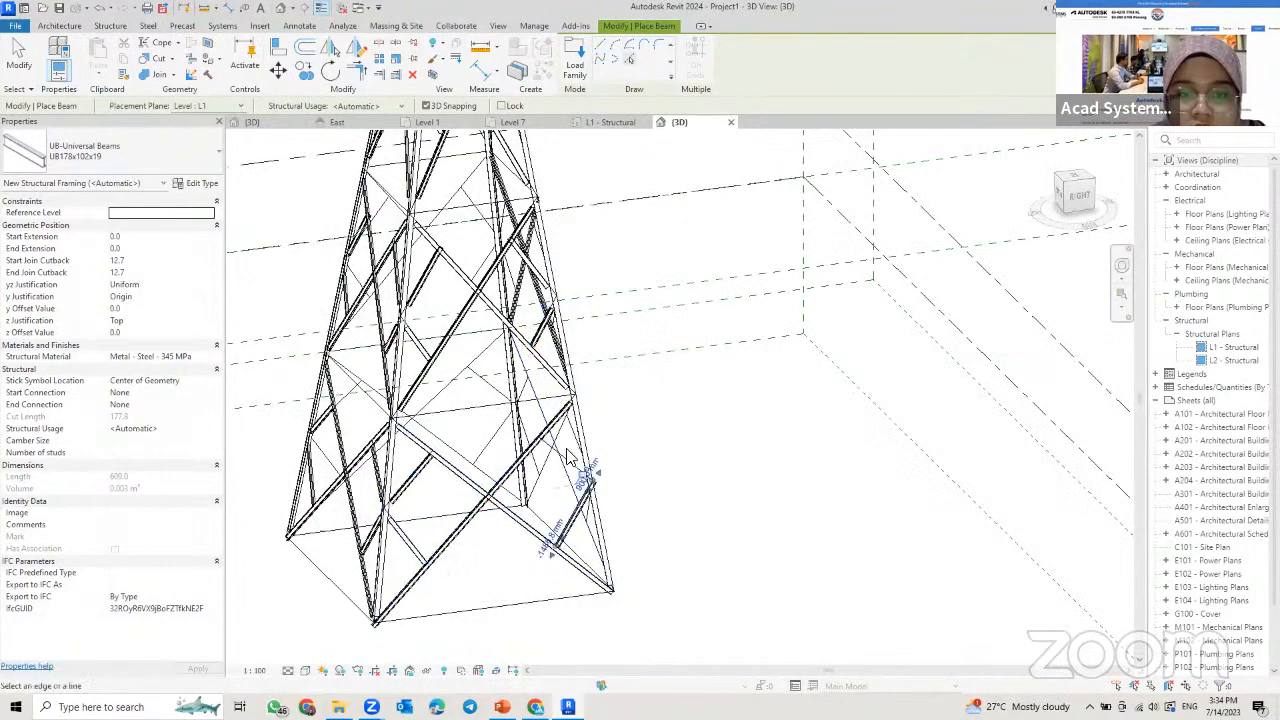
# - Place UB178x102x19 beams on the remaining diagonals and short braces of the back face's middle and bottom bays
pyautogui.keyDown('shift'); pyautogui.moveTo(671, 451); pyautogui.dragTo(655, 320, button='middle'); pyautogui.keyUp('shift')
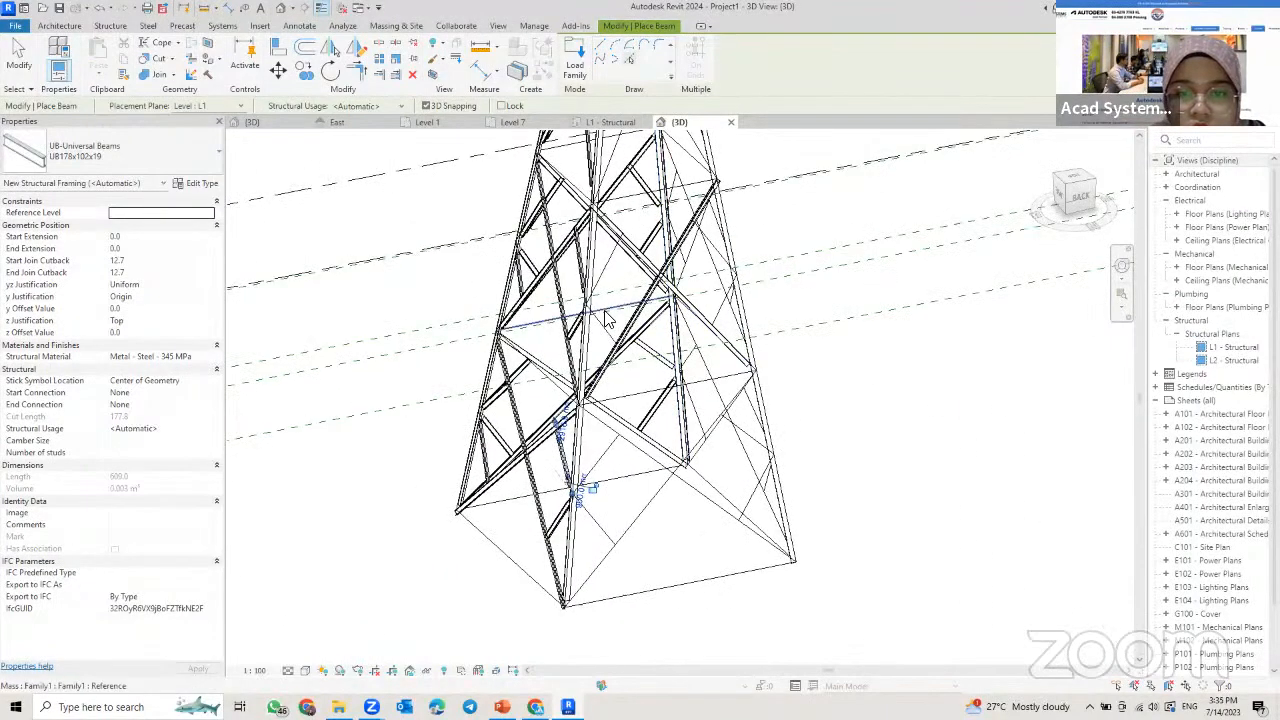
pyautogui.click(598, 268)
pyautogui.click(716, 270)
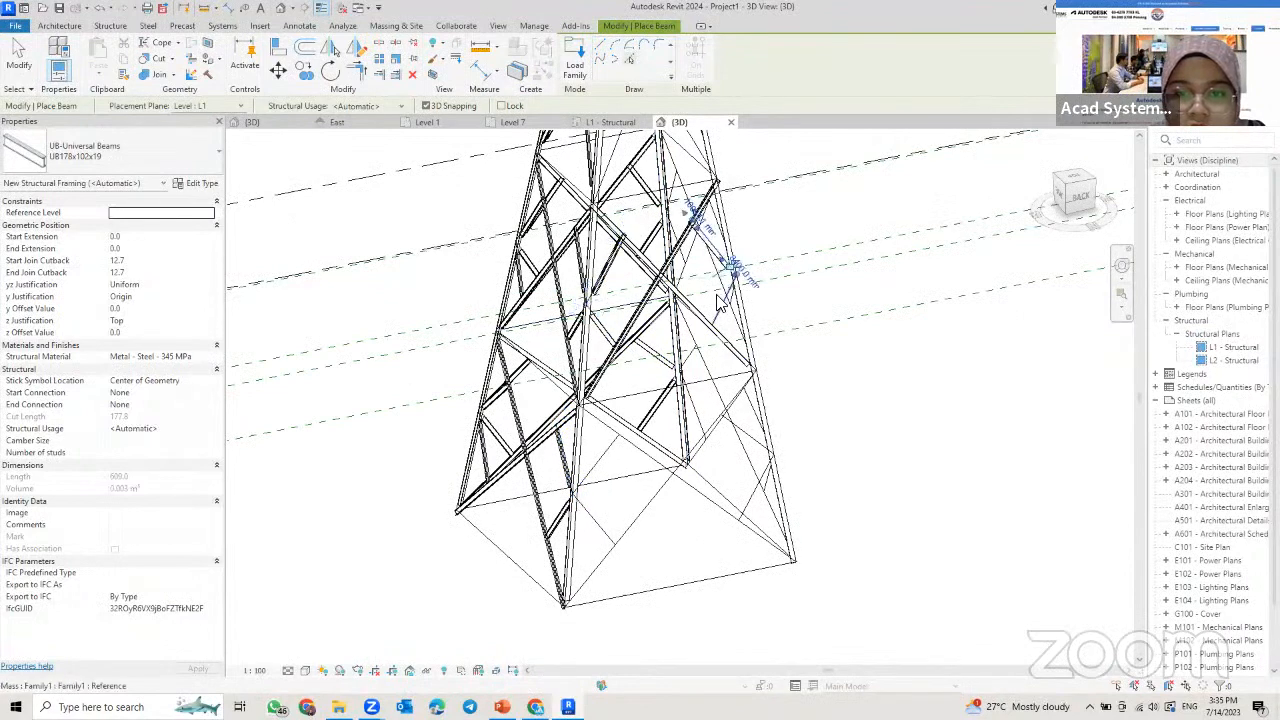
pyautogui.click(718, 425)
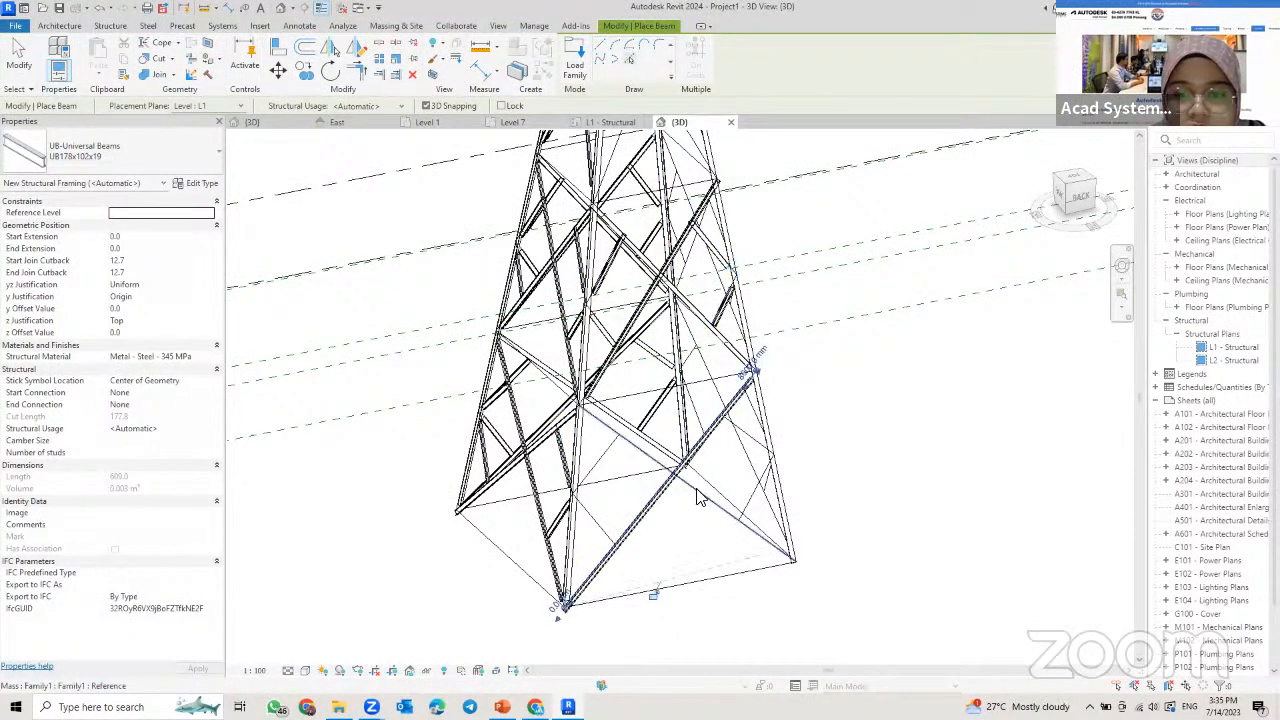
pyautogui.click(598, 452)
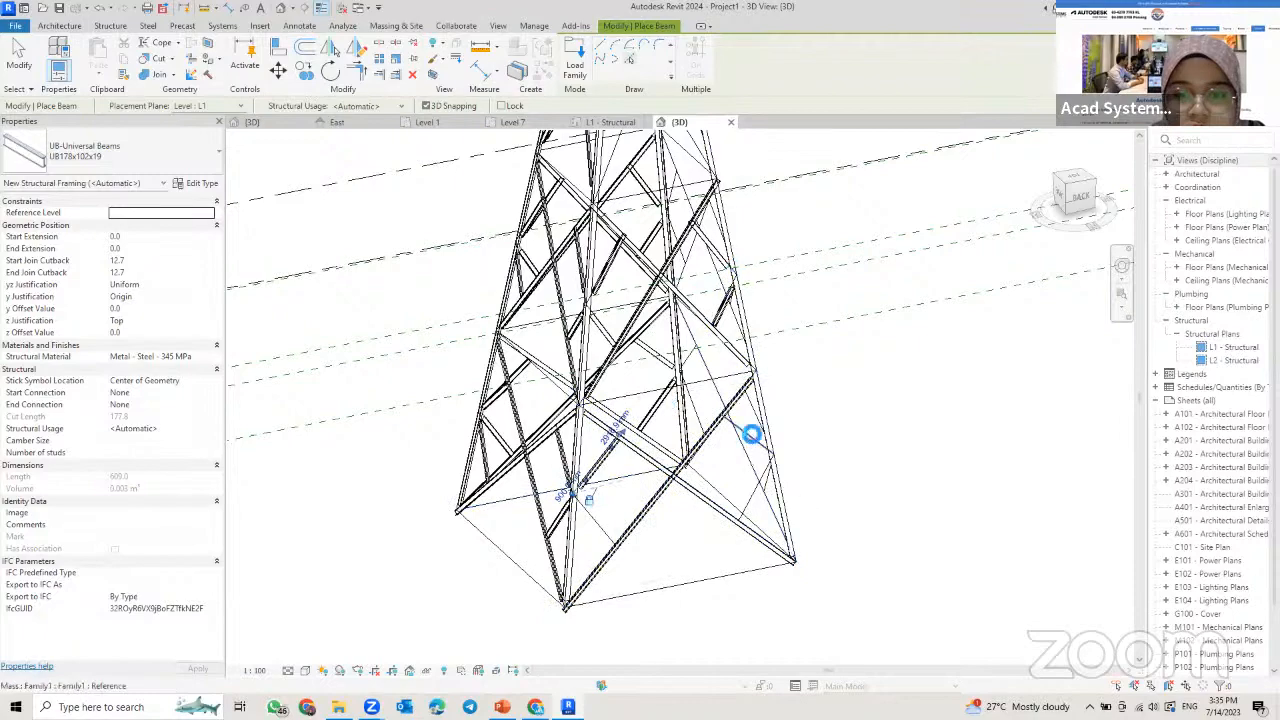
pyautogui.click(751, 434)
pyautogui.click(572, 512)
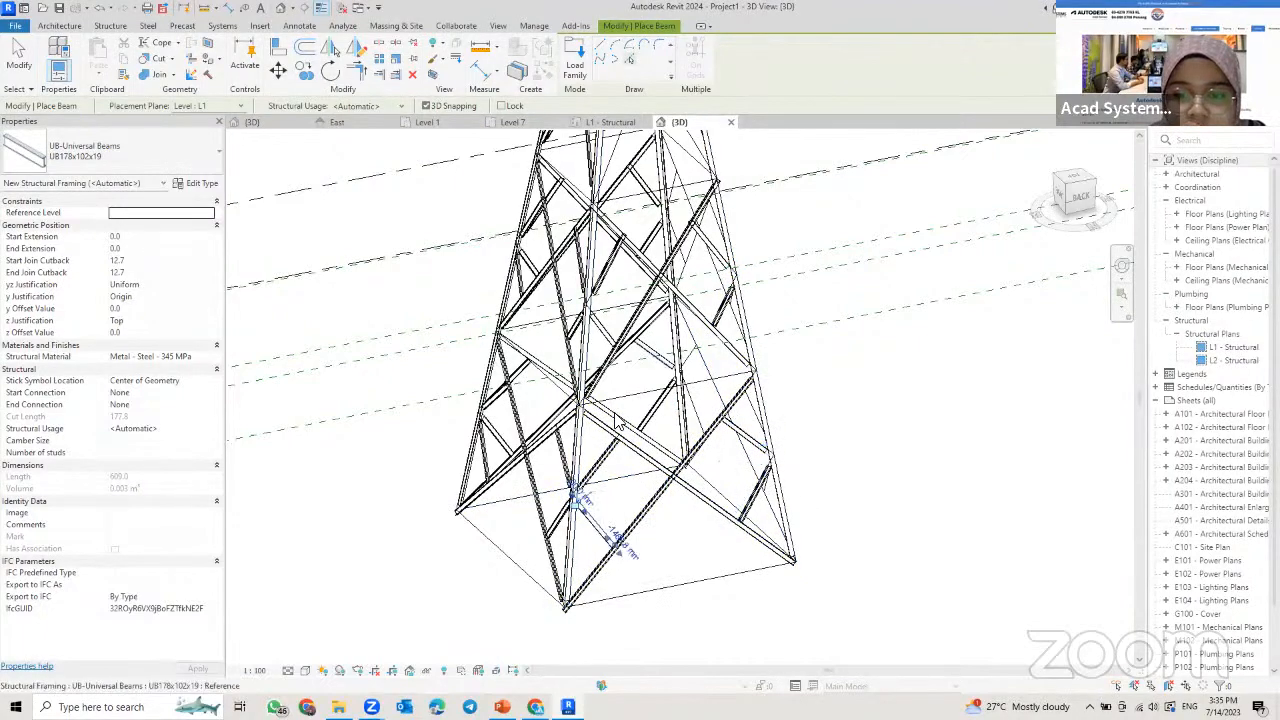
# - Place UB178x102x19 beams on the diagonals and short braces of the back face's top bay
pyautogui.keyDown('shift'); pyautogui.moveTo(572, 512); pyautogui.dragTo(690, 460, button='middle'); pyautogui.keyUp('shift')
pyautogui.click(637, 443)
pyautogui.click(686, 462)
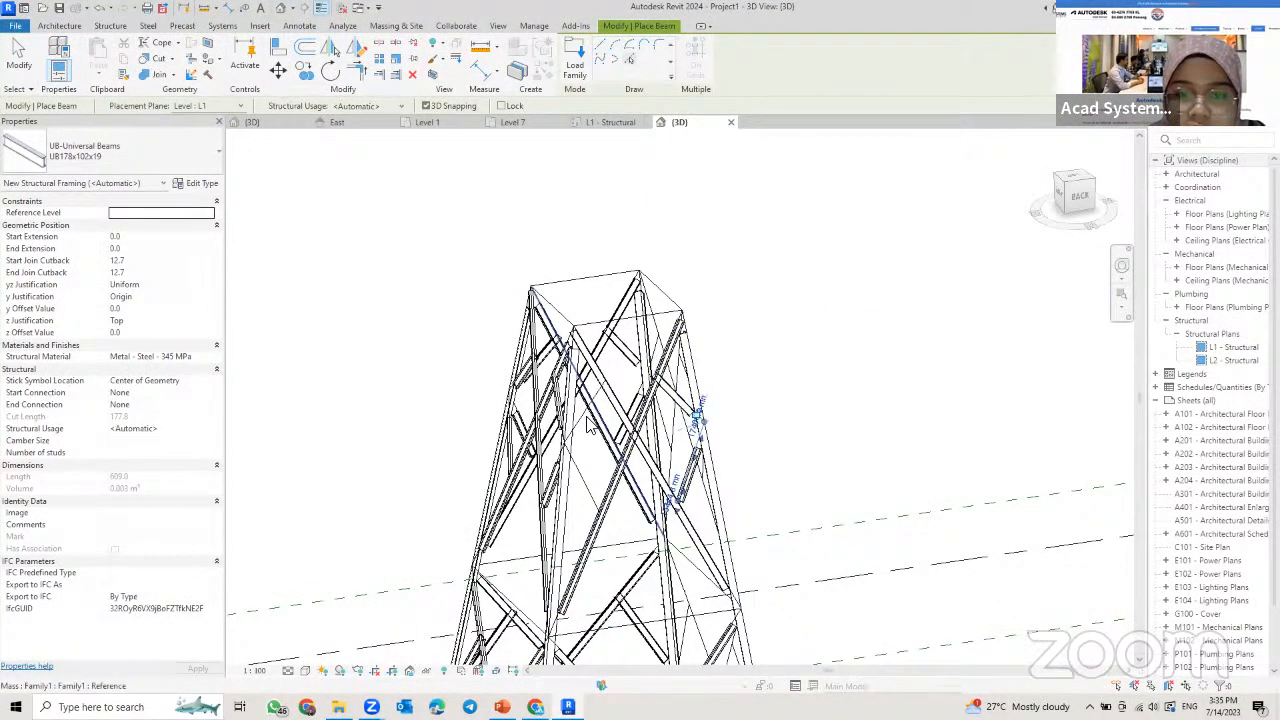
pyautogui.click(584, 436)
pyautogui.click(586, 442)
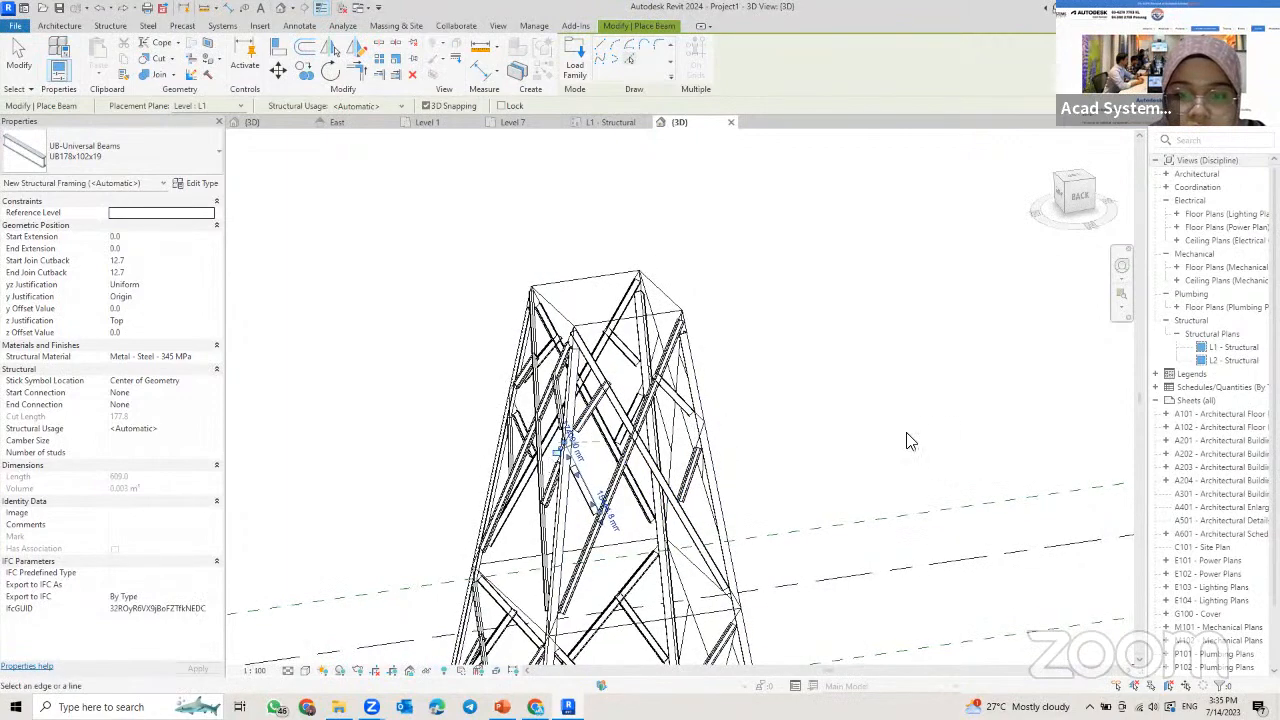
# - Place UB178x102x19 beams on the crossing diagonals and short braces of the left face's top bay
pyautogui.keyDown('shift'); pyautogui.moveTo(908, 440); pyautogui.dragTo(532, 150, button='middle'); pyautogui.keyUp('shift')
pyautogui.keyDown('shift'); pyautogui.moveTo(549, 277); pyautogui.dragTo(371, 246, button='middle'); pyautogui.keyUp('shift')
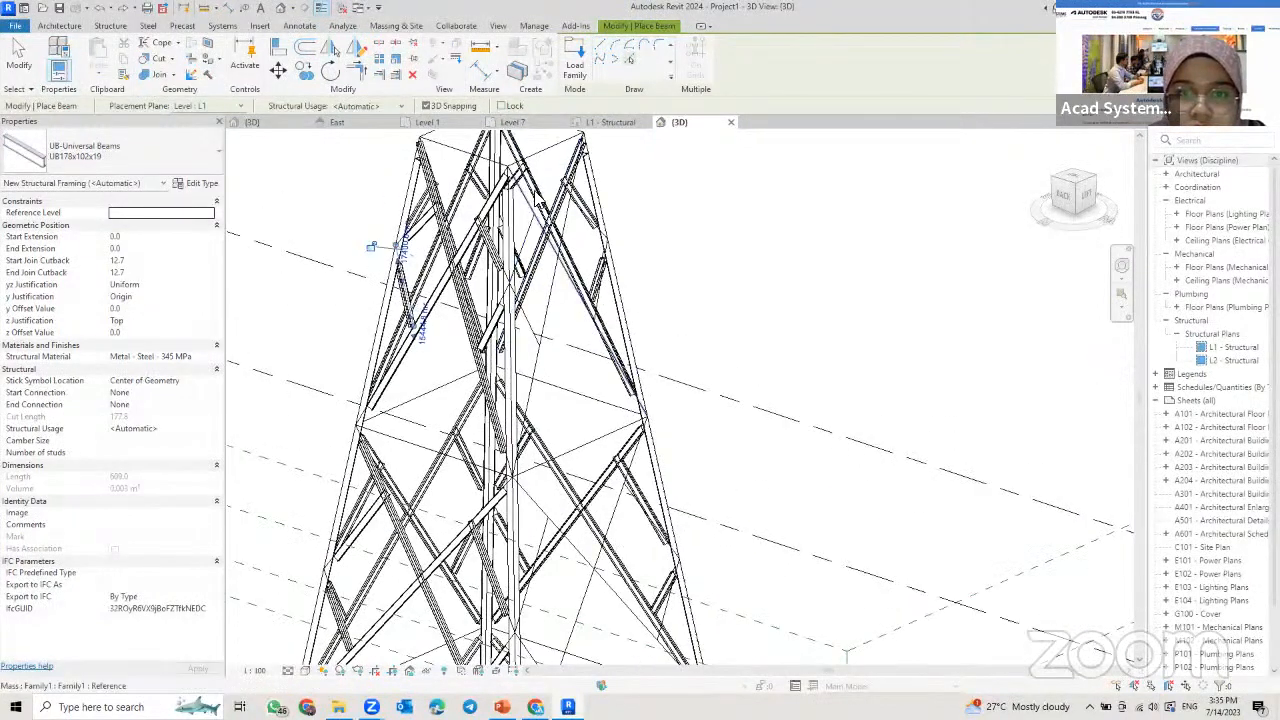
pyautogui.click(527, 200)
pyautogui.click(566, 220)
pyautogui.click(534, 341)
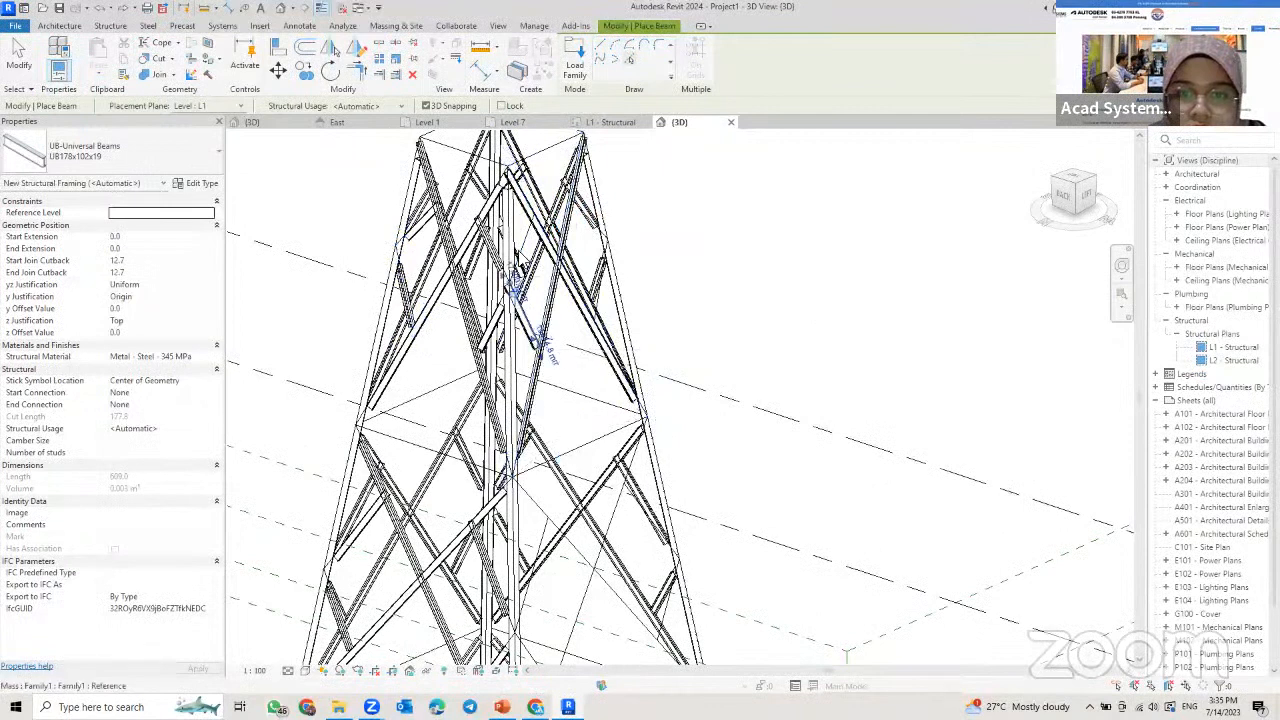
pyautogui.click(521, 252)
pyautogui.click(587, 219)
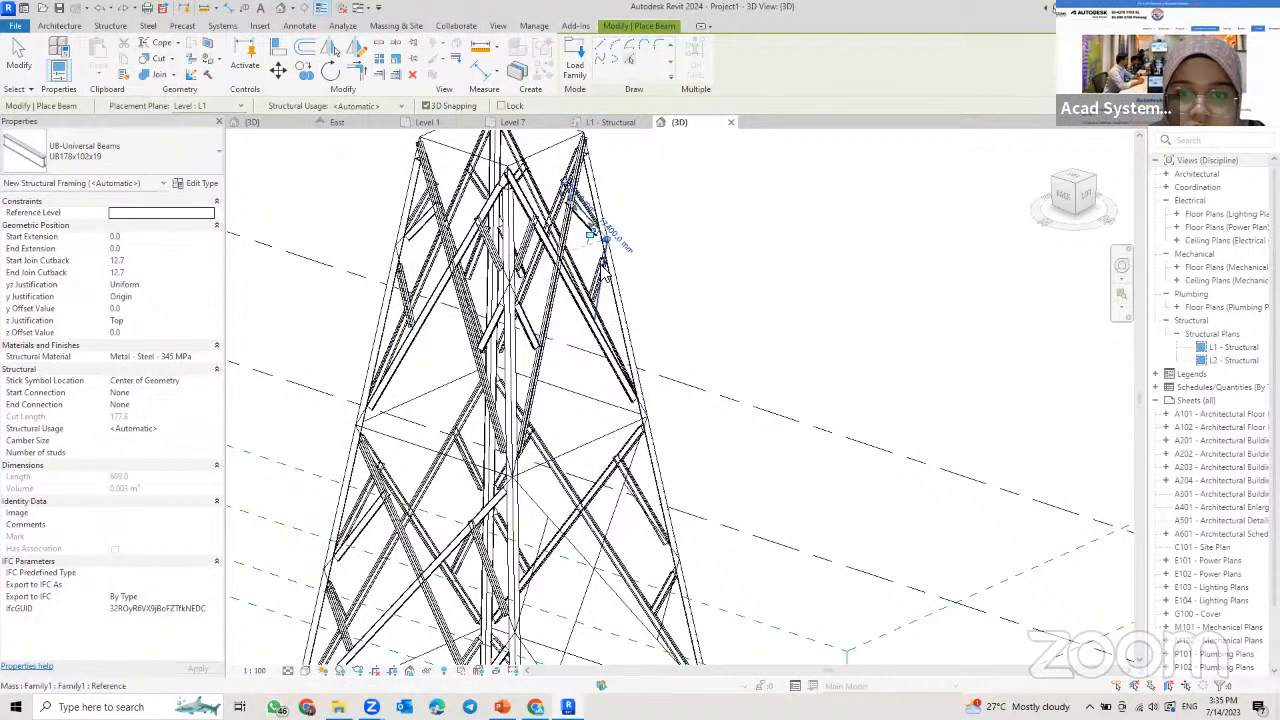
pyautogui.click(603, 262)
# - Place UB178x102x19 beams on the crossing diagonals and short braces of the left face's middle bay
pyautogui.scroll(-1, 603, 270)
pyautogui.moveTo(598, 562); pyautogui.dragTo(591, 357, button='middle')
pyautogui.scroll(-2, 591, 357)
pyautogui.click(585, 345)
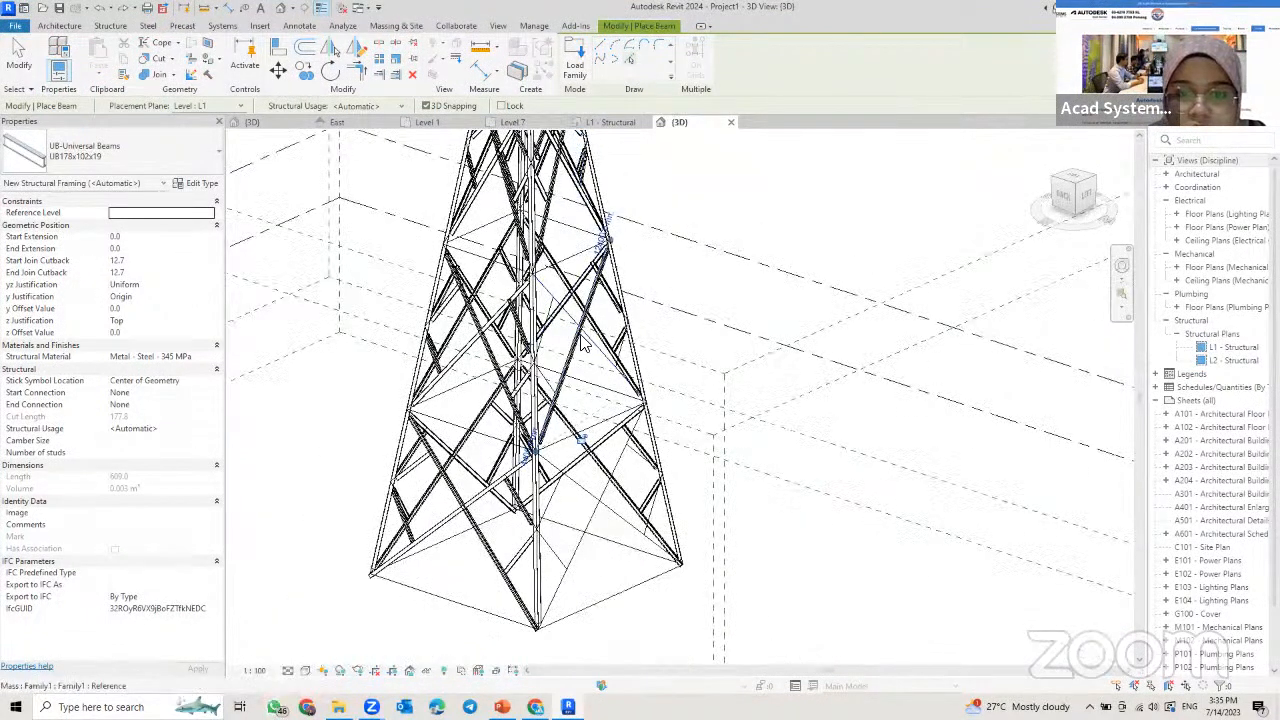
pyautogui.click(547, 300)
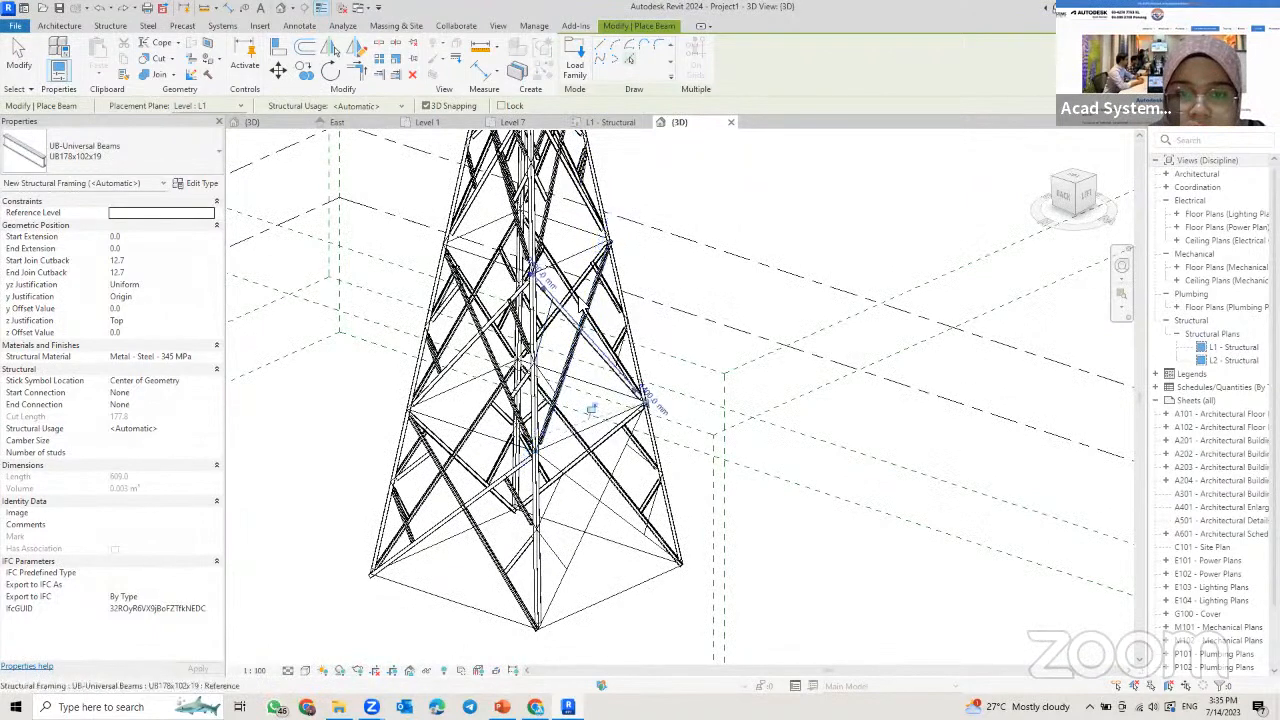
pyautogui.click(546, 325)
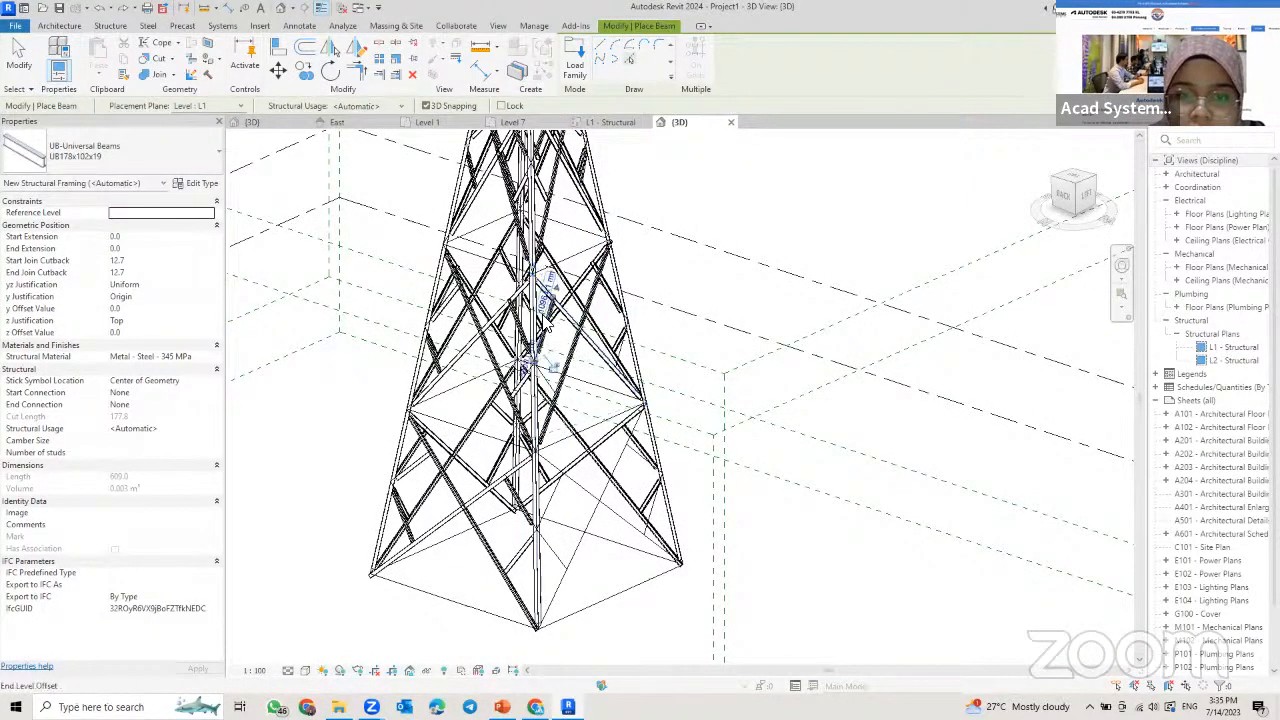
pyautogui.click(556, 380)
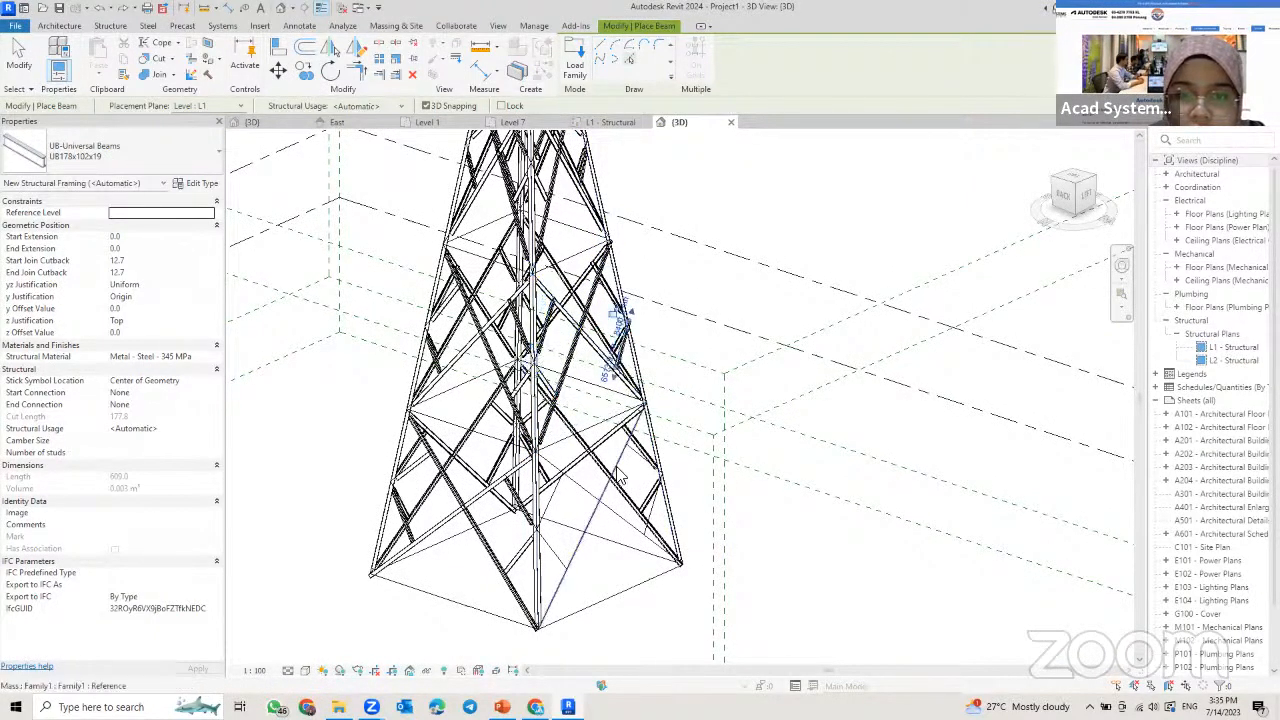
# - Place UB178x102x19 beams on the diagonals and short braces of the left face's bottom bay and end beam placement
pyautogui.click(610, 510)
pyautogui.click(556, 506)
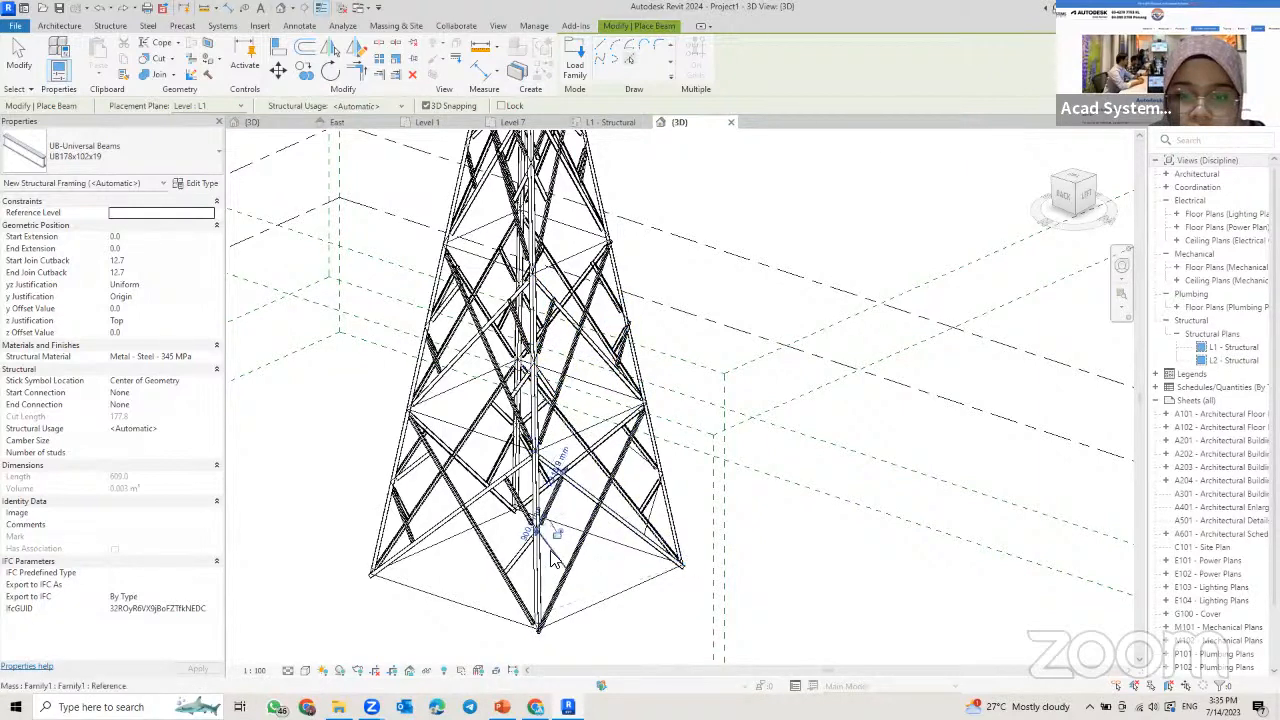
pyautogui.click(657, 508)
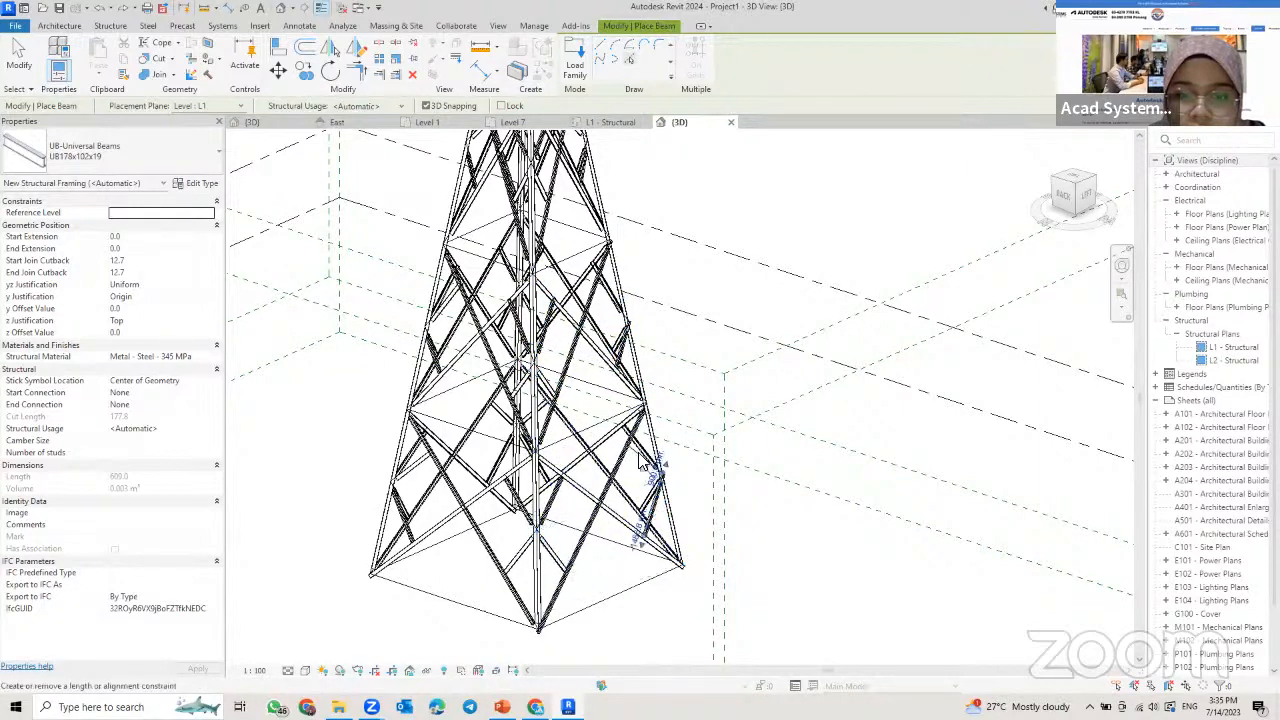
pyautogui.press('Escape')
pyautogui.press('Escape')
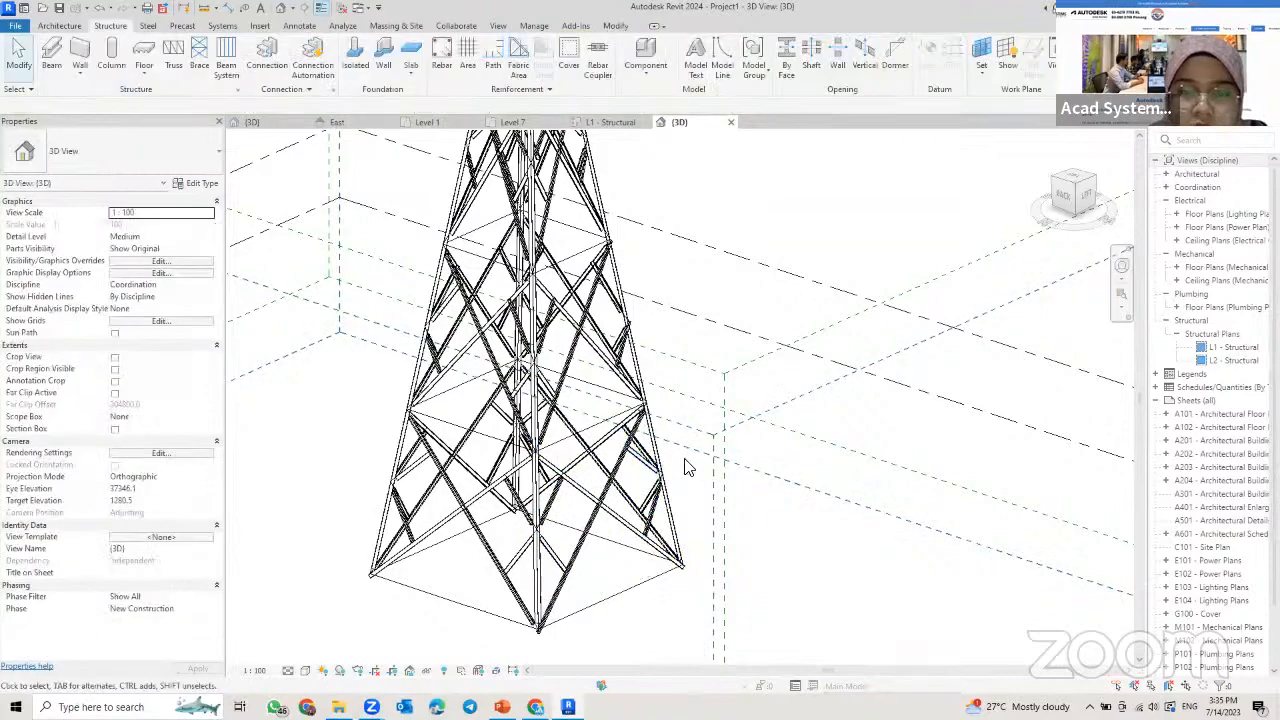
# - Restart the Beam tool with placement by picking existing lines and edges of the tower mass
pyautogui.scroll(-3, 676, 453)
pyautogui.keyDown('shift'); pyautogui.moveTo(676, 453); pyautogui.dragTo(755, 365, button='middle'); pyautogui.keyUp('shift')
pyautogui.scroll(5, 690, 400)
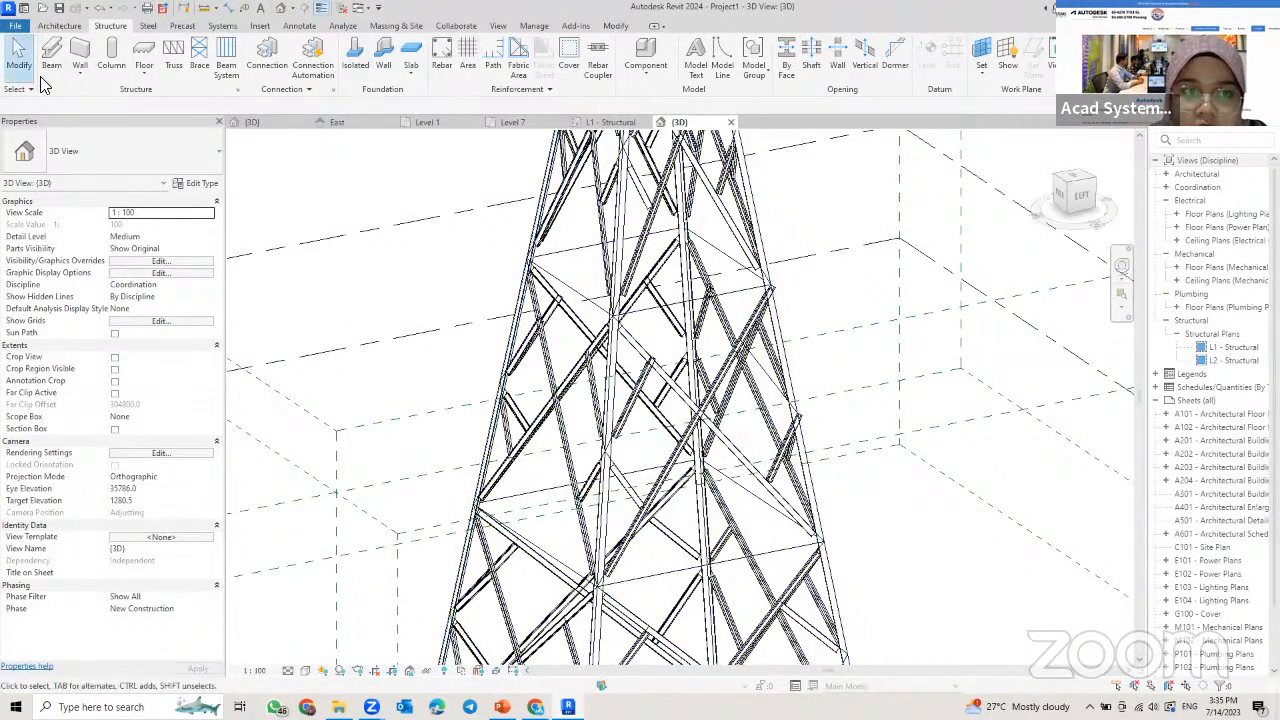
pyautogui.click(51, 62)
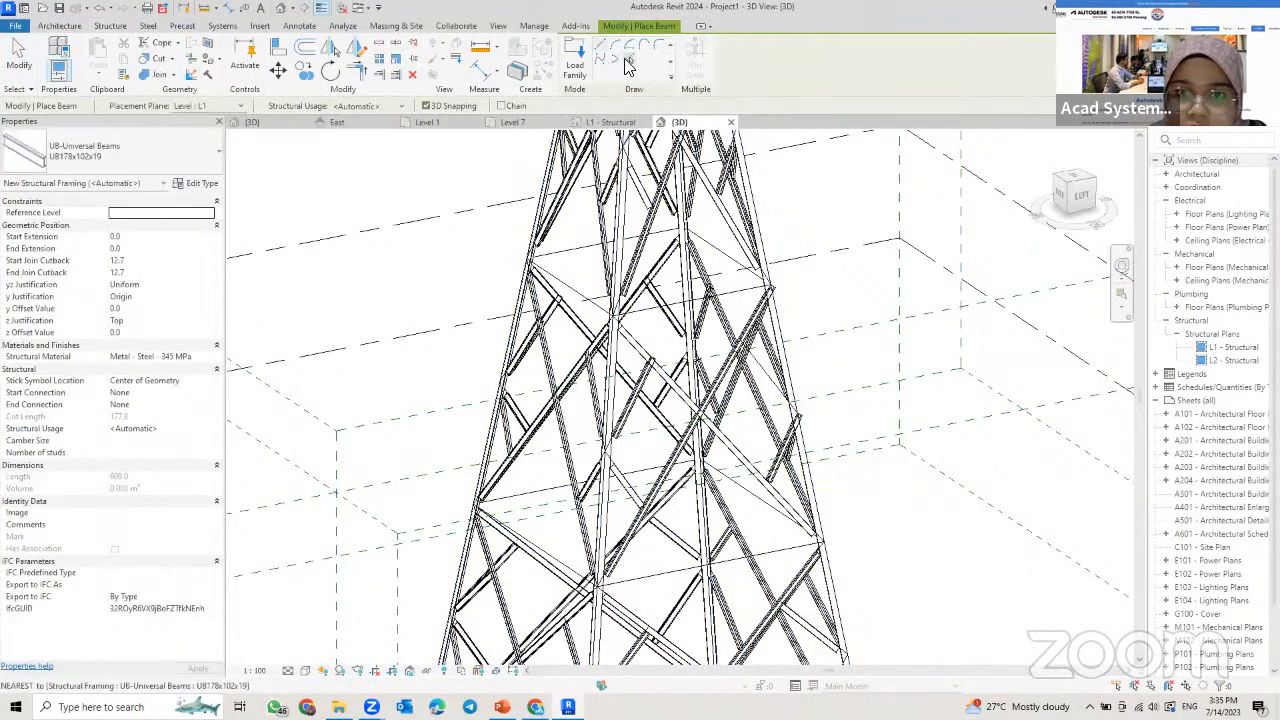
pyautogui.click(626, 60)
# - Examine the tower from all sides for mass edges that still lack a steel member
pyautogui.scroll(-3, 845, 453)
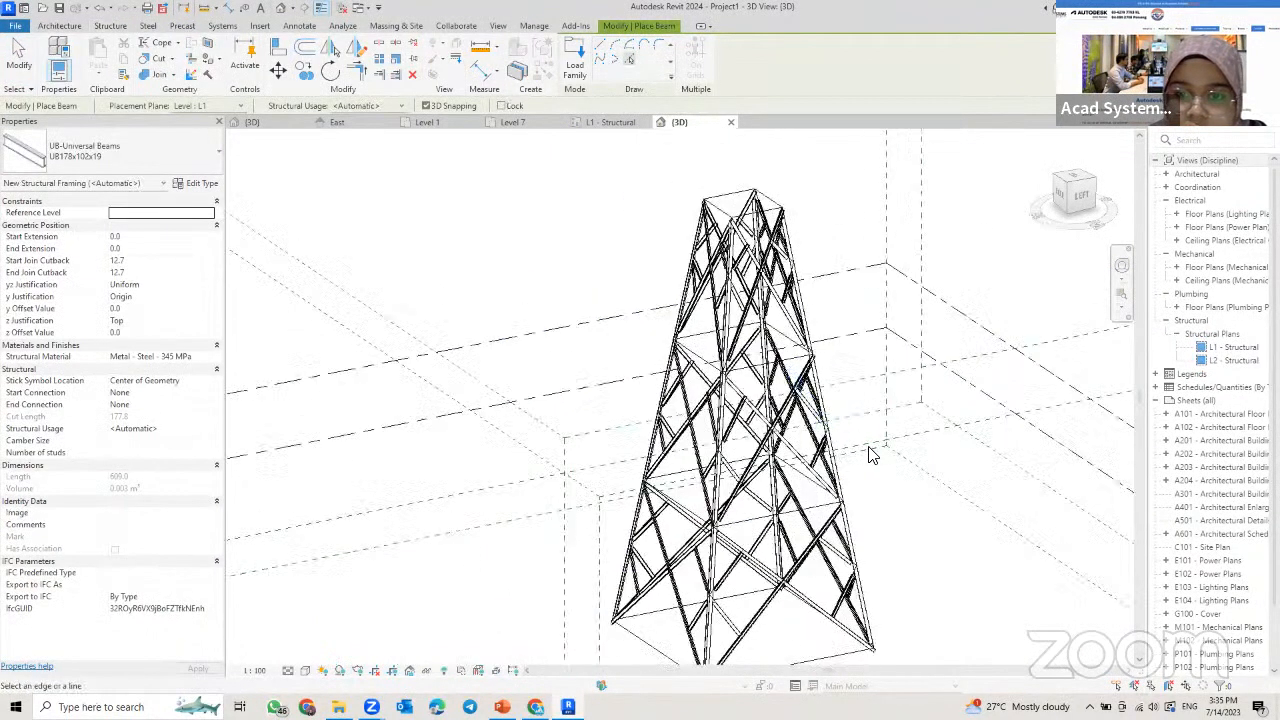
pyautogui.keyDown('shift'); pyautogui.moveTo(853, 467); pyautogui.dragTo(672, 462, button='middle'); pyautogui.keyUp('shift')
pyautogui.keyDown('shift'); pyautogui.moveTo(790, 438); pyautogui.dragTo(546, 362, button='middle'); pyautogui.keyUp('shift')
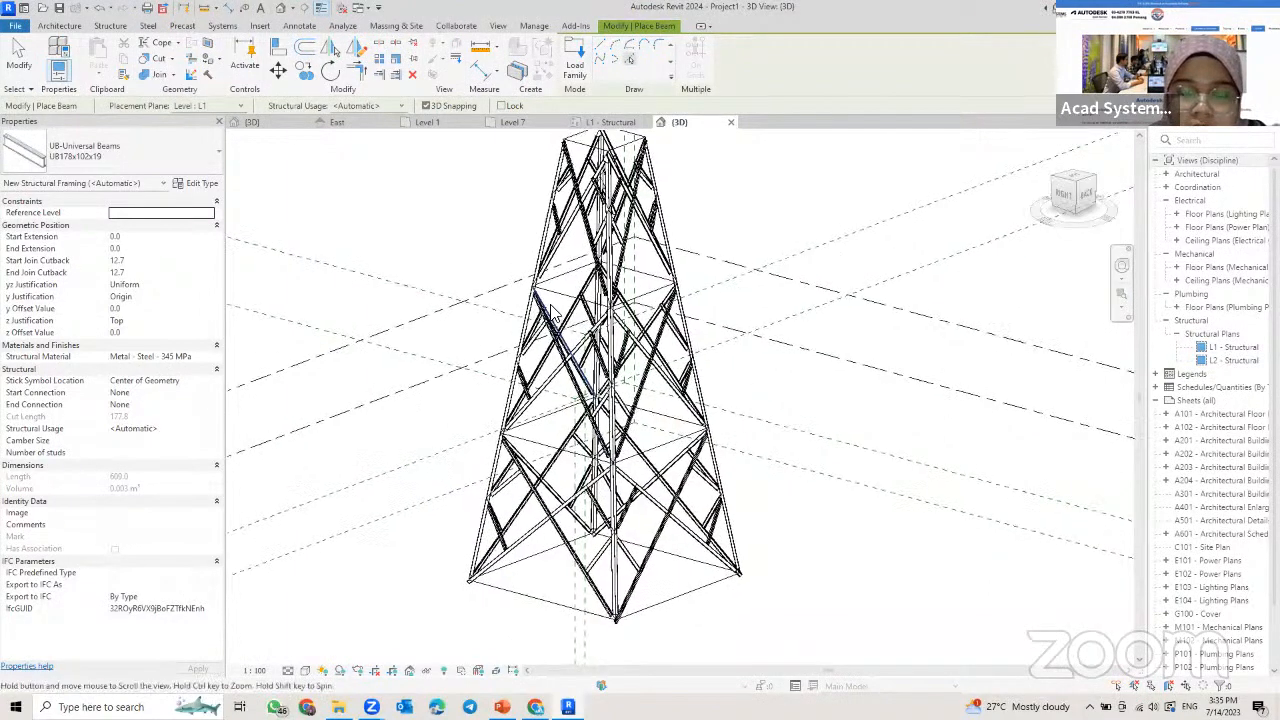
pyautogui.scroll(2, 575, 350)
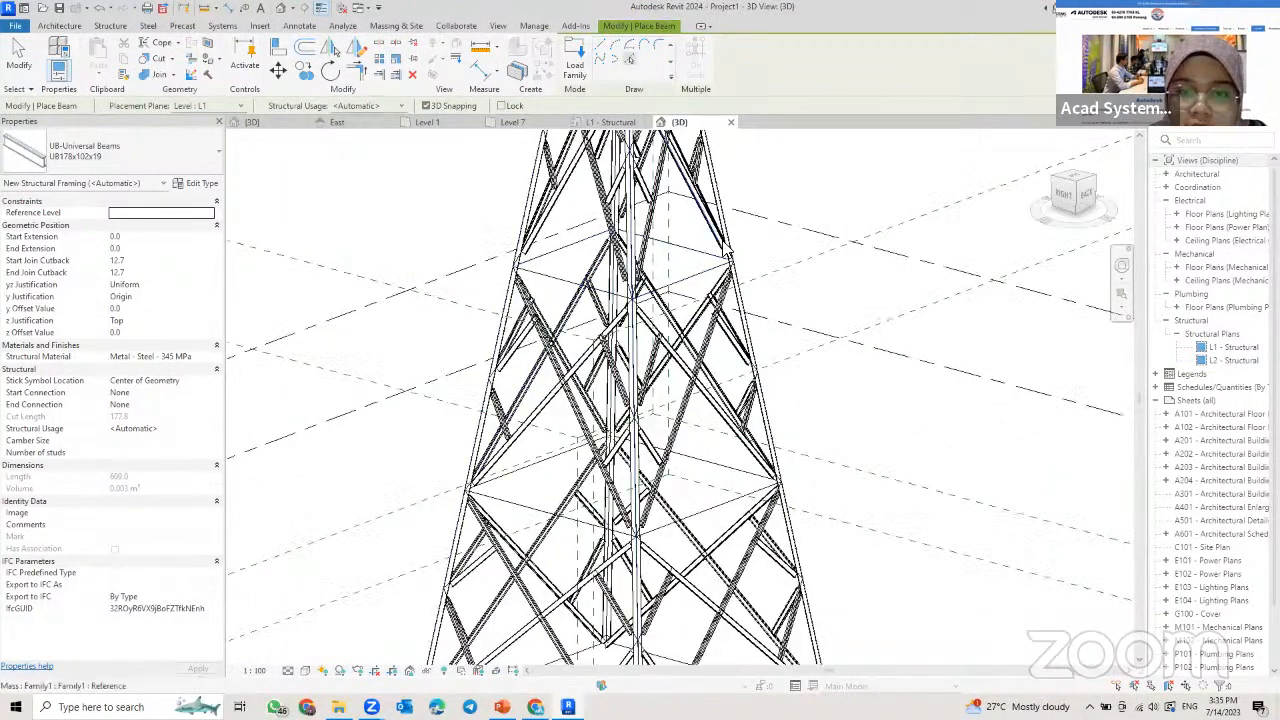
pyautogui.moveTo(655, 292); pyautogui.dragTo(655, 331, button='middle')
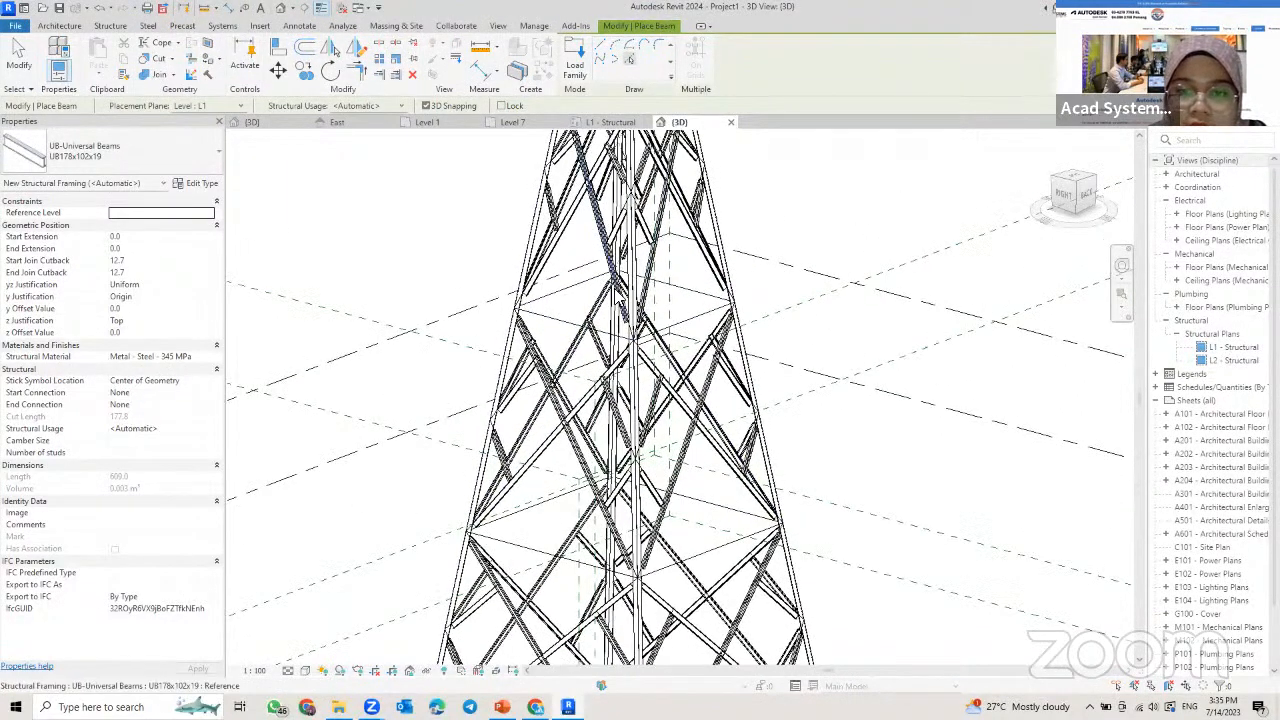
pyautogui.moveTo(632, 266); pyautogui.dragTo(634, 290, button='middle')
pyautogui.scroll(3, 634, 287)
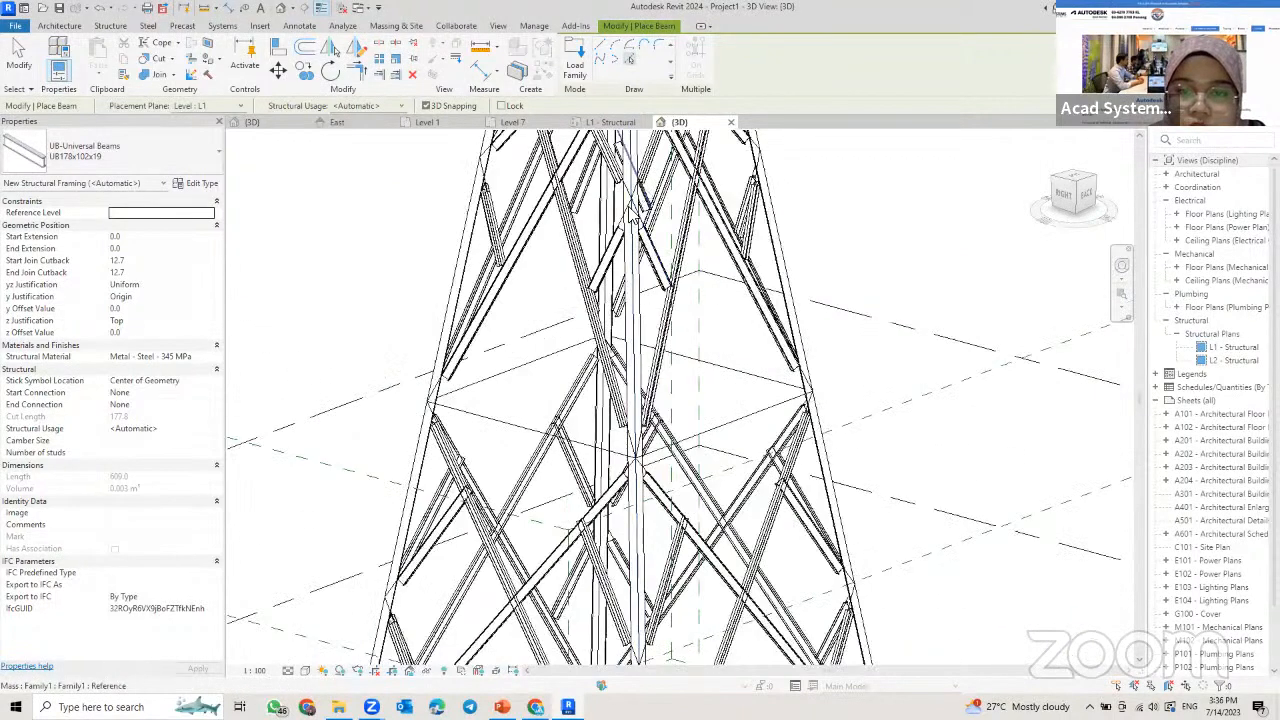
pyautogui.scroll(-3, 641, 268)
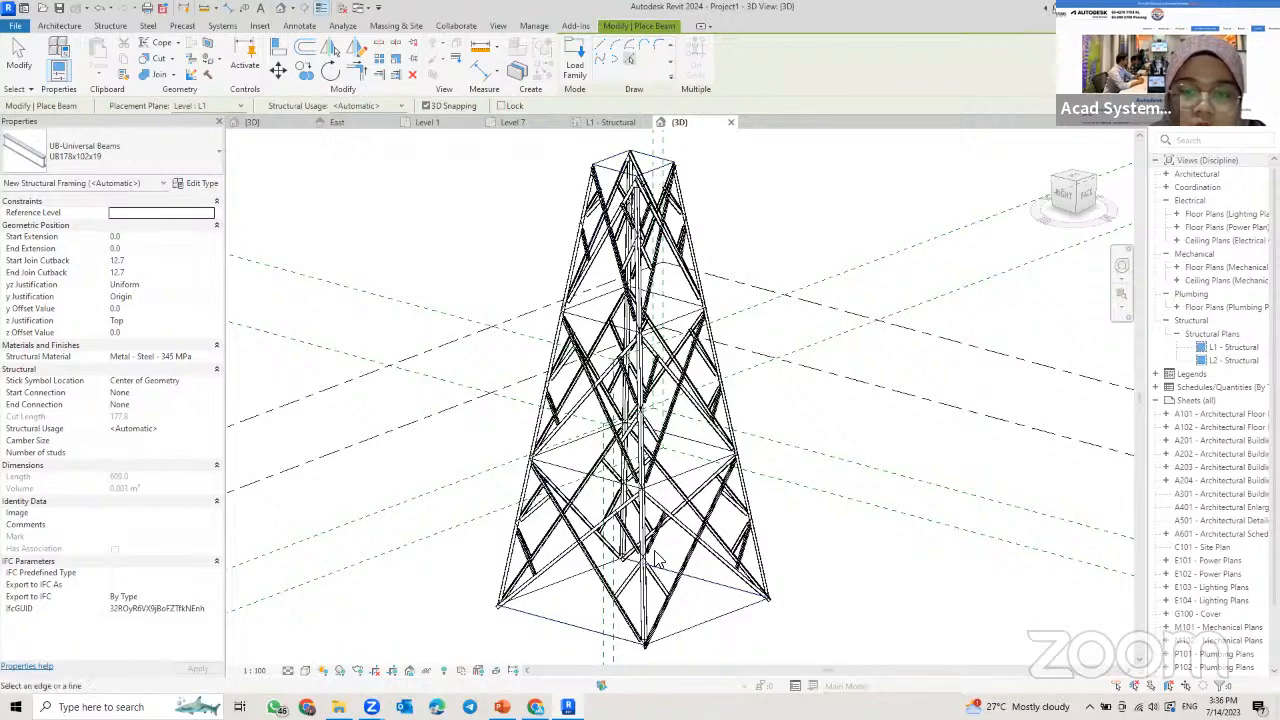
# - Switch the beam type to L-Angles L200x200x18 and place it on the four horizontal edges between the bottom and middle bays
pyautogui.click(132, 156)
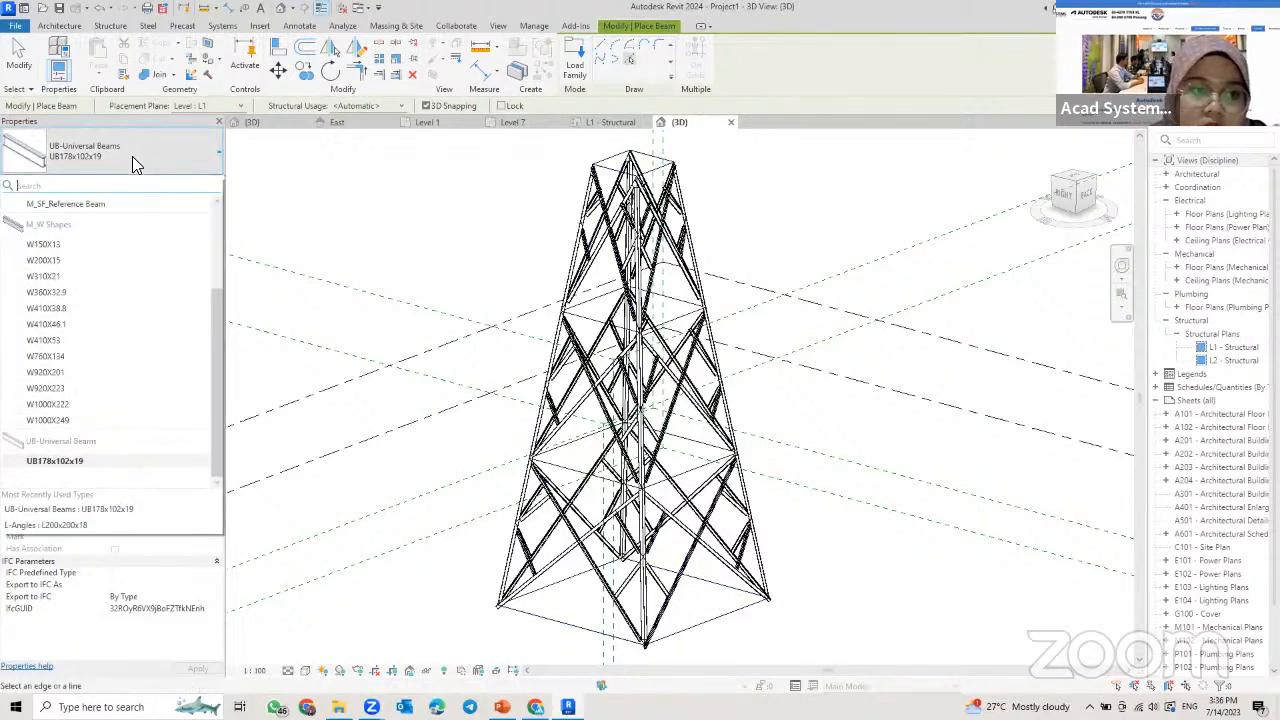
pyautogui.click(134, 150)
pyautogui.click(138, 150)
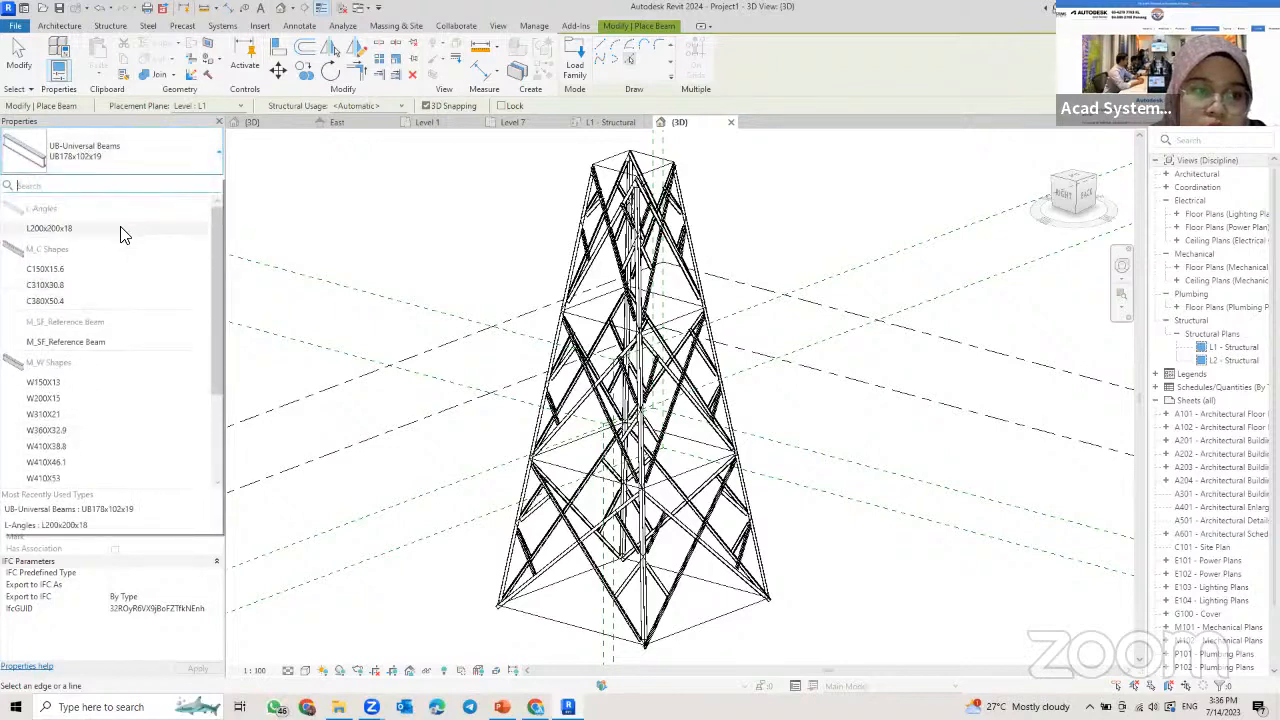
pyautogui.click(120, 230)
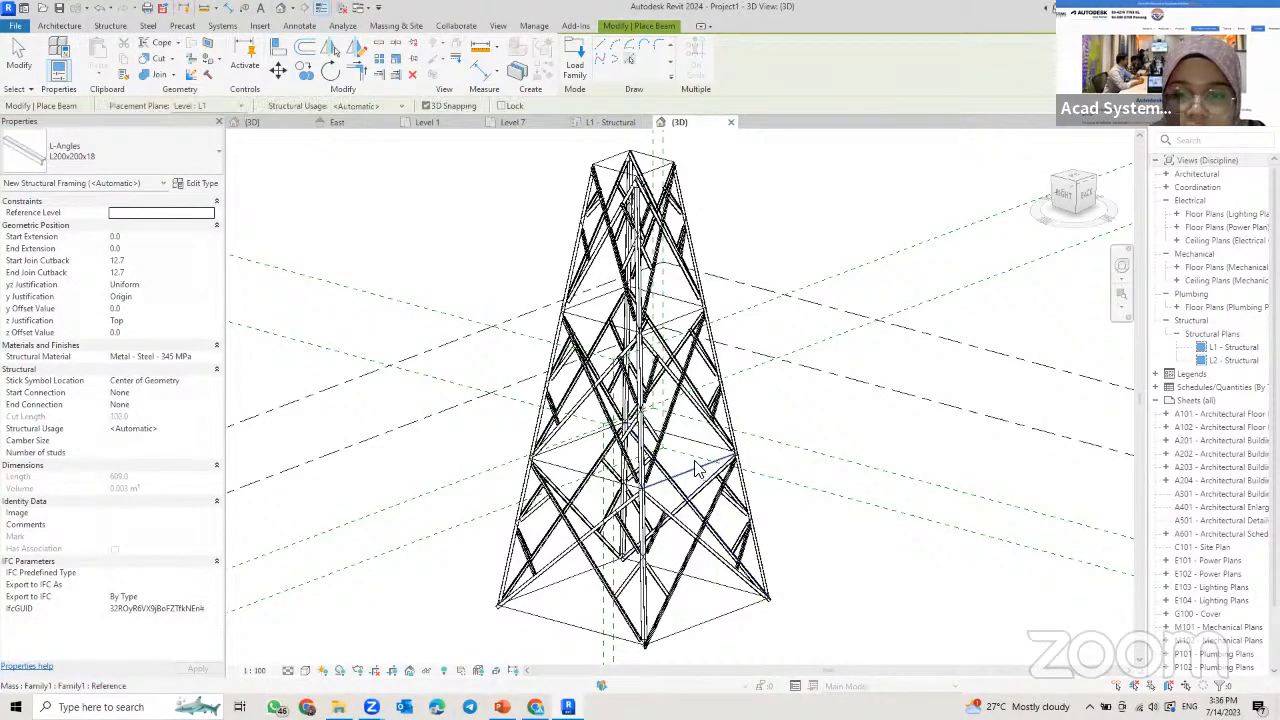
pyautogui.scroll(2, 696, 512)
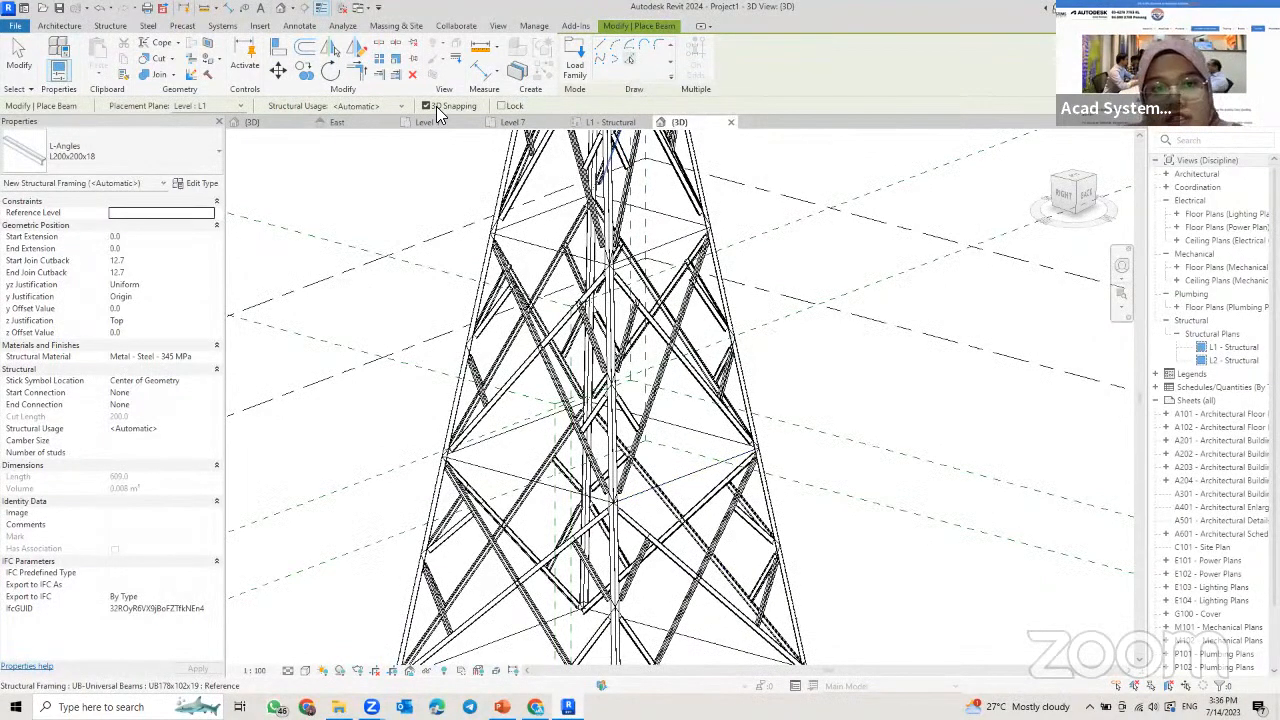
pyautogui.click(692, 459)
pyautogui.click(698, 430)
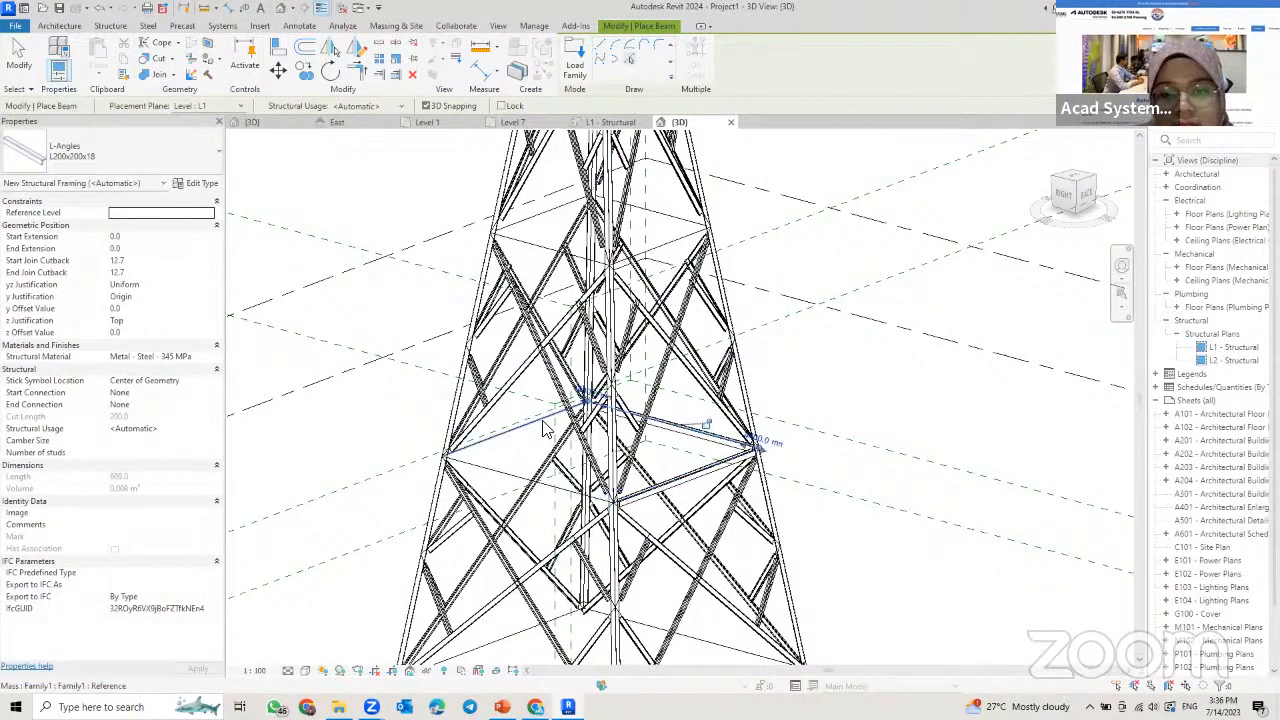
pyautogui.click(521, 430)
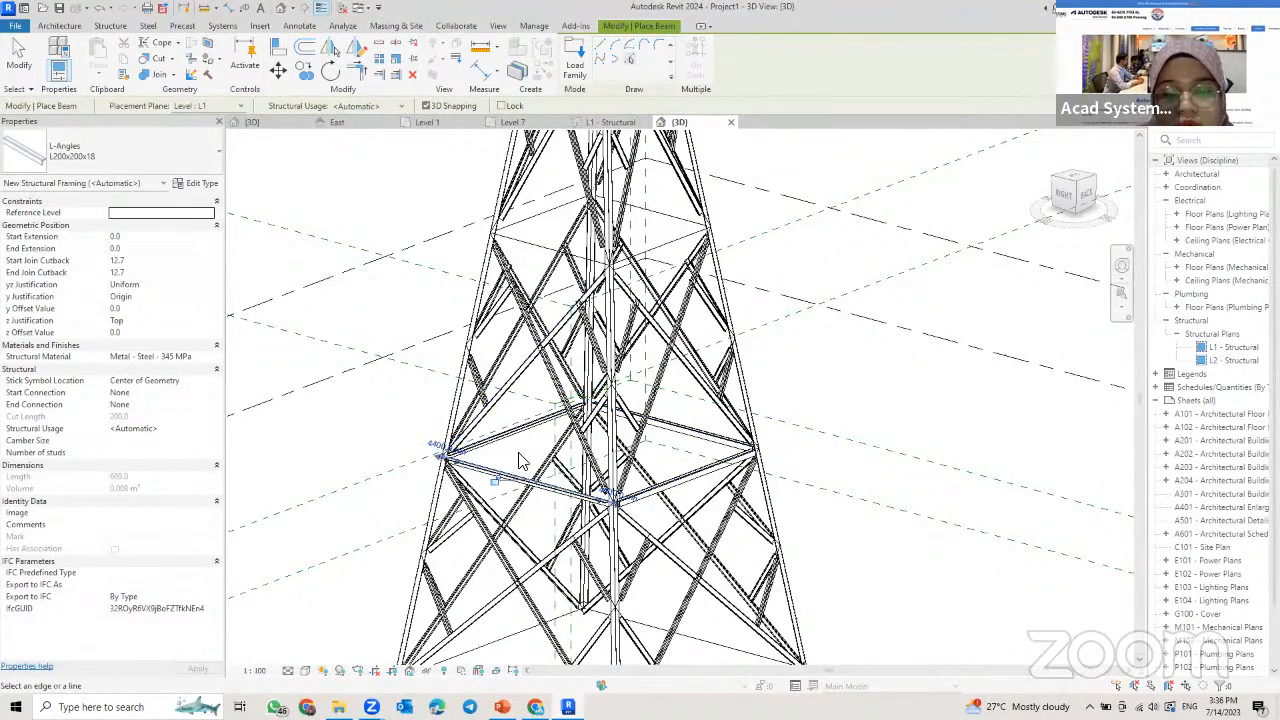
# - Place L200x200x18 angles on the four horizontal edges between the tower's middle and top bays
pyautogui.click(523, 241)
pyautogui.click(528, 220)
pyautogui.click(661, 248)
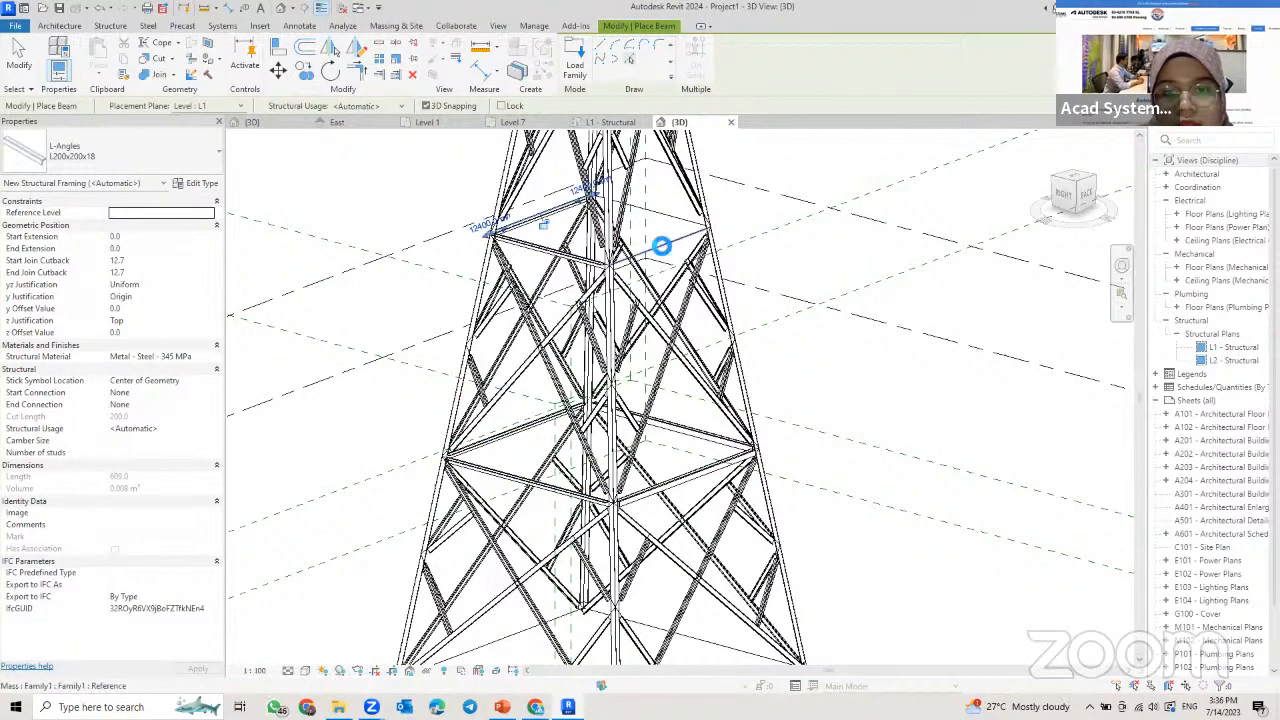
pyautogui.click(668, 226)
# - Place L200x200x18 angles on the horizontal edges around the very top of the tower
pyautogui.scroll(-2, 685, 315)
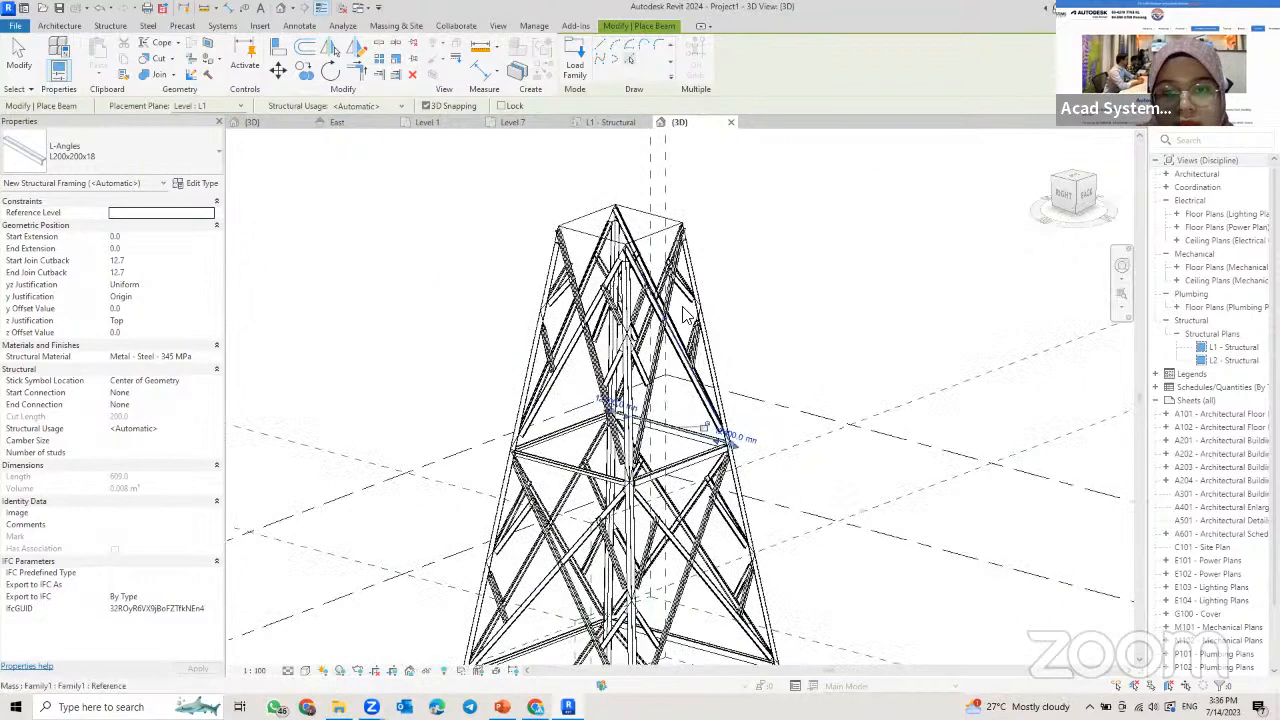
pyautogui.click(665, 220)
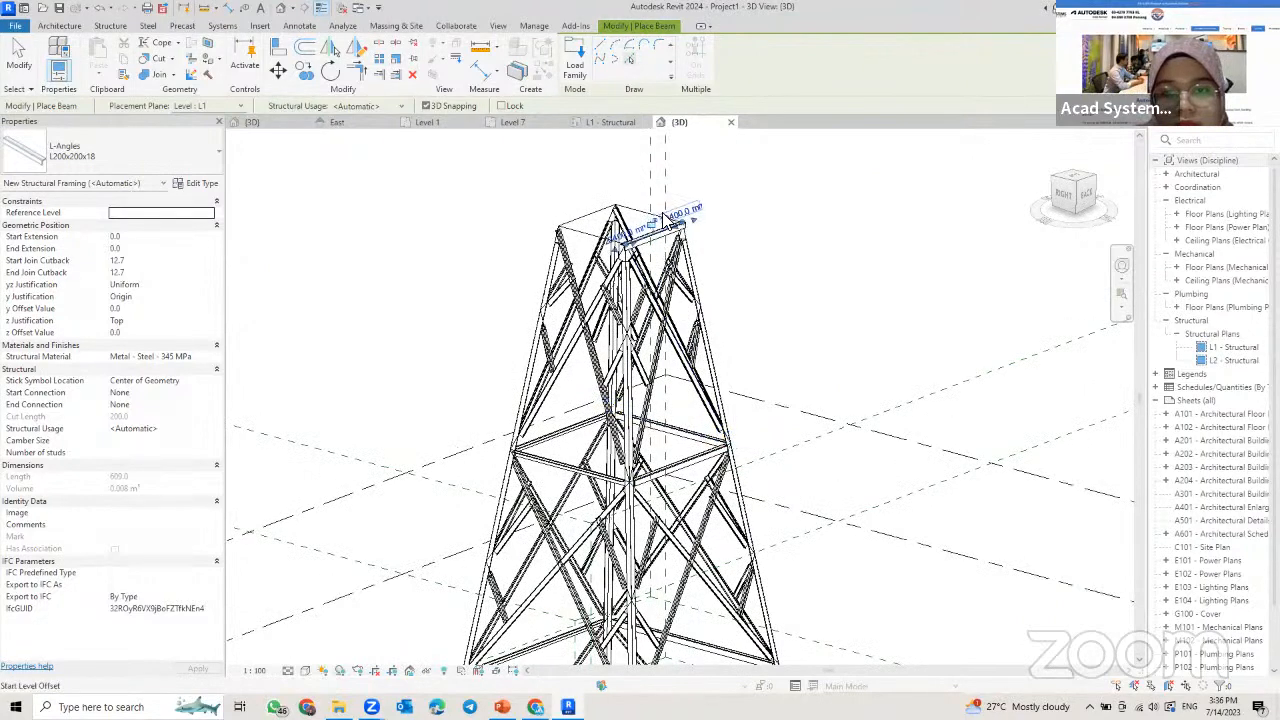
pyautogui.click(601, 216)
pyautogui.click(587, 244)
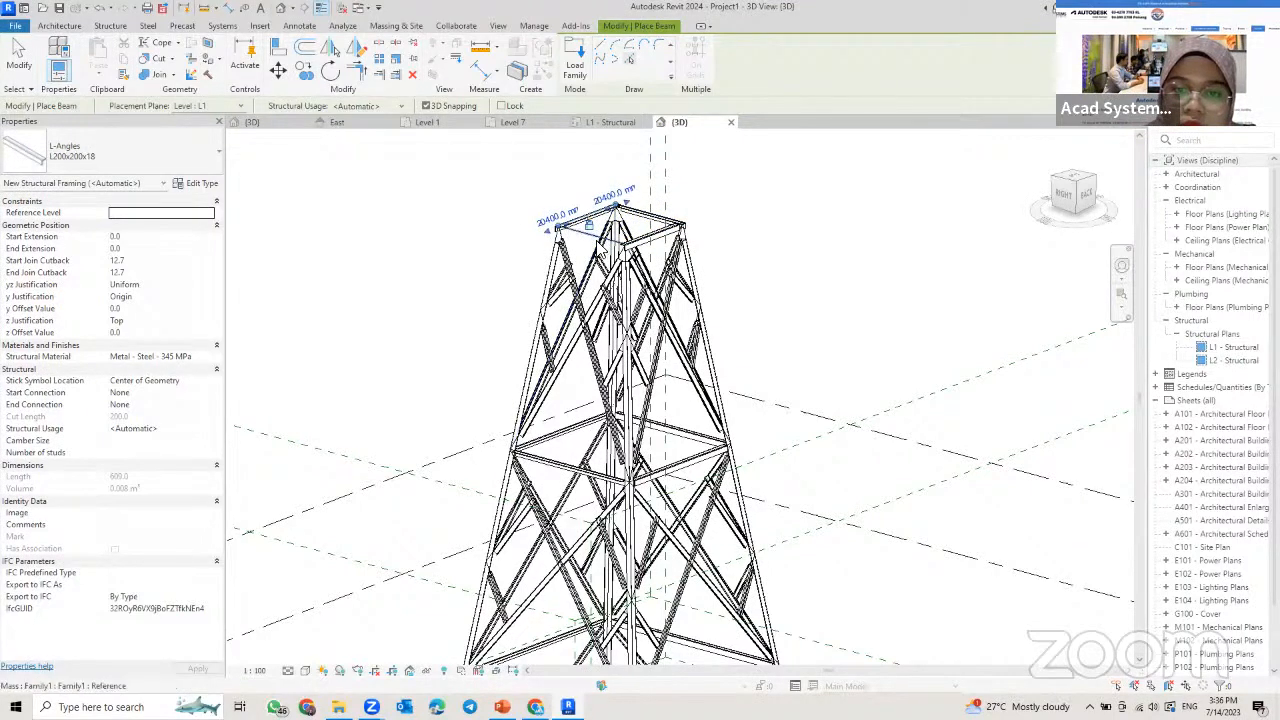
# - End beam placement and inspect the corner joint where the horizontal L200x200x18 angle between the bottom and middle bays meets the tower leg
pyautogui.scroll(-5, 635, 308)
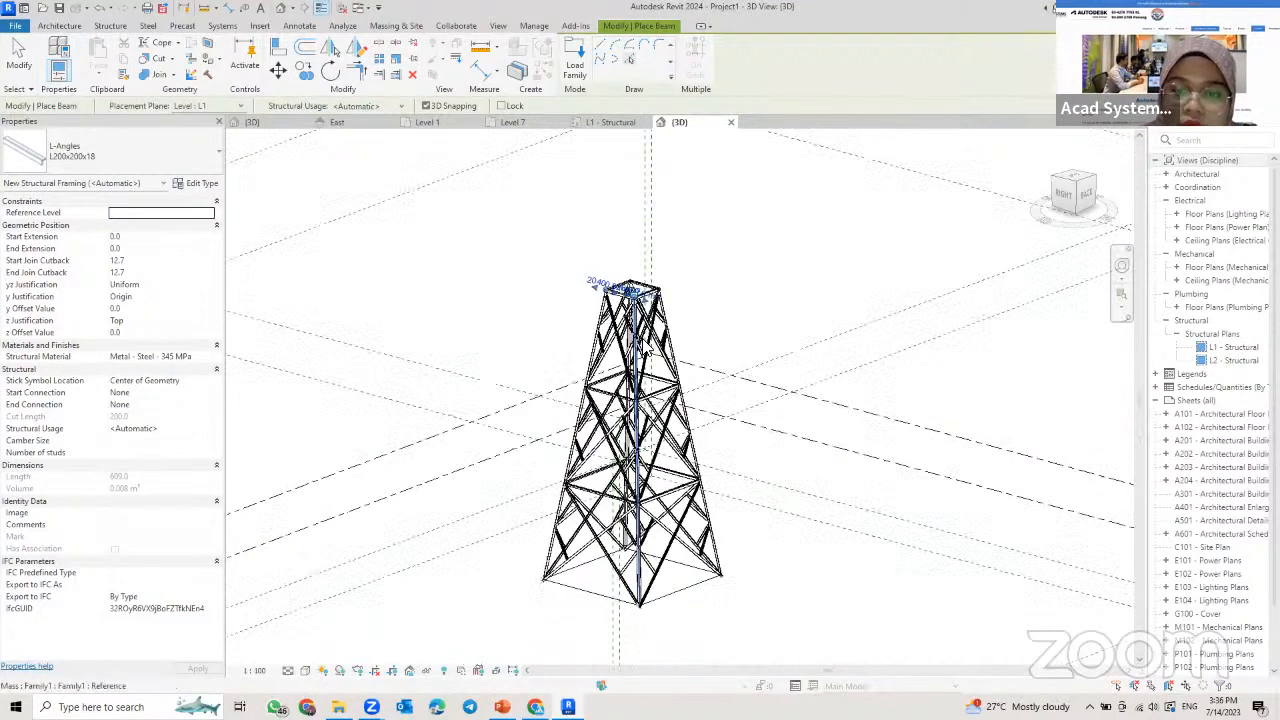
pyautogui.moveTo(643, 512); pyautogui.dragTo(636, 397, button='middle')
pyautogui.scroll(2, 614, 324)
pyautogui.press('Escape')
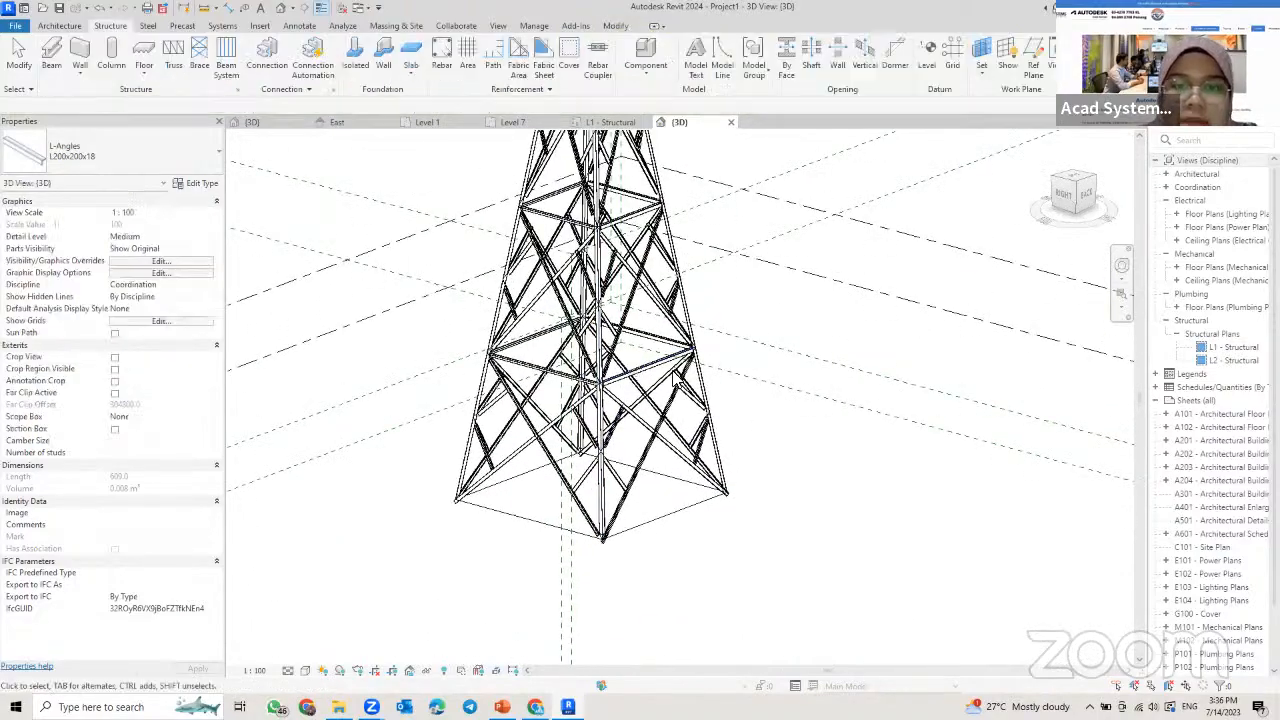
pyautogui.keyDown('shift'); pyautogui.moveTo(748, 402); pyautogui.dragTo(628, 318, button='middle'); pyautogui.keyUp('shift')
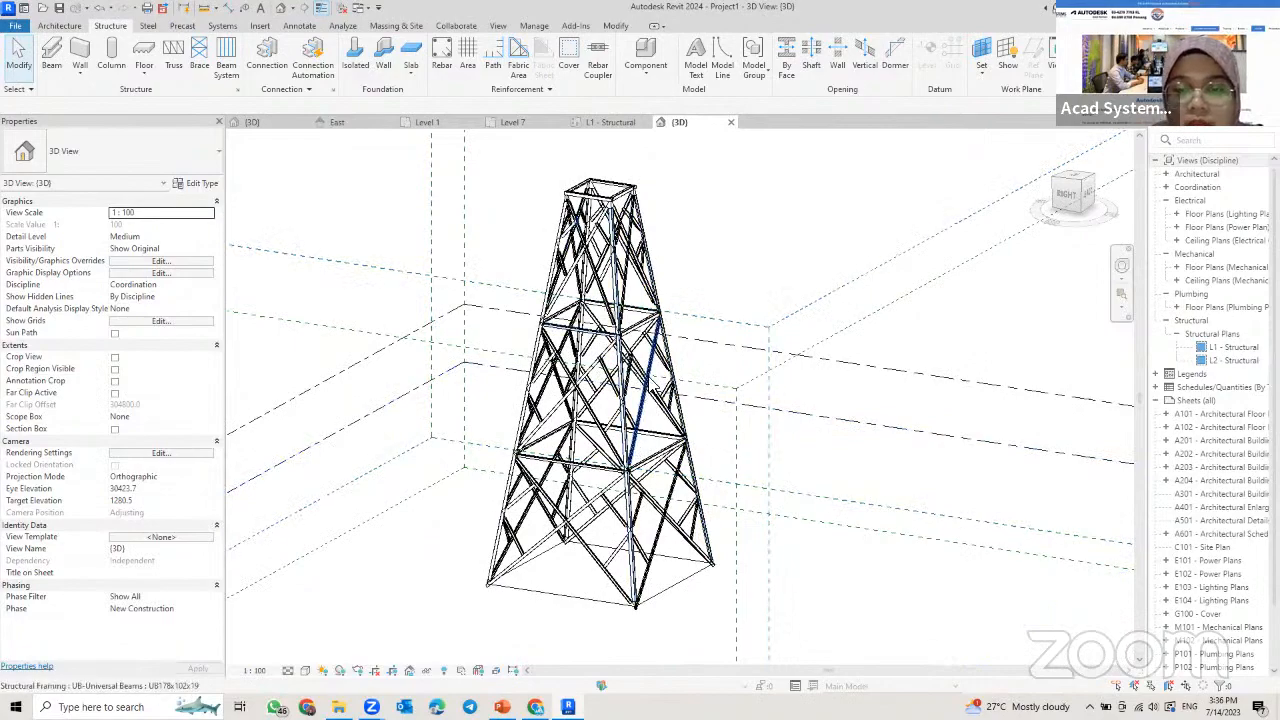
pyautogui.scroll(6, 627, 478)
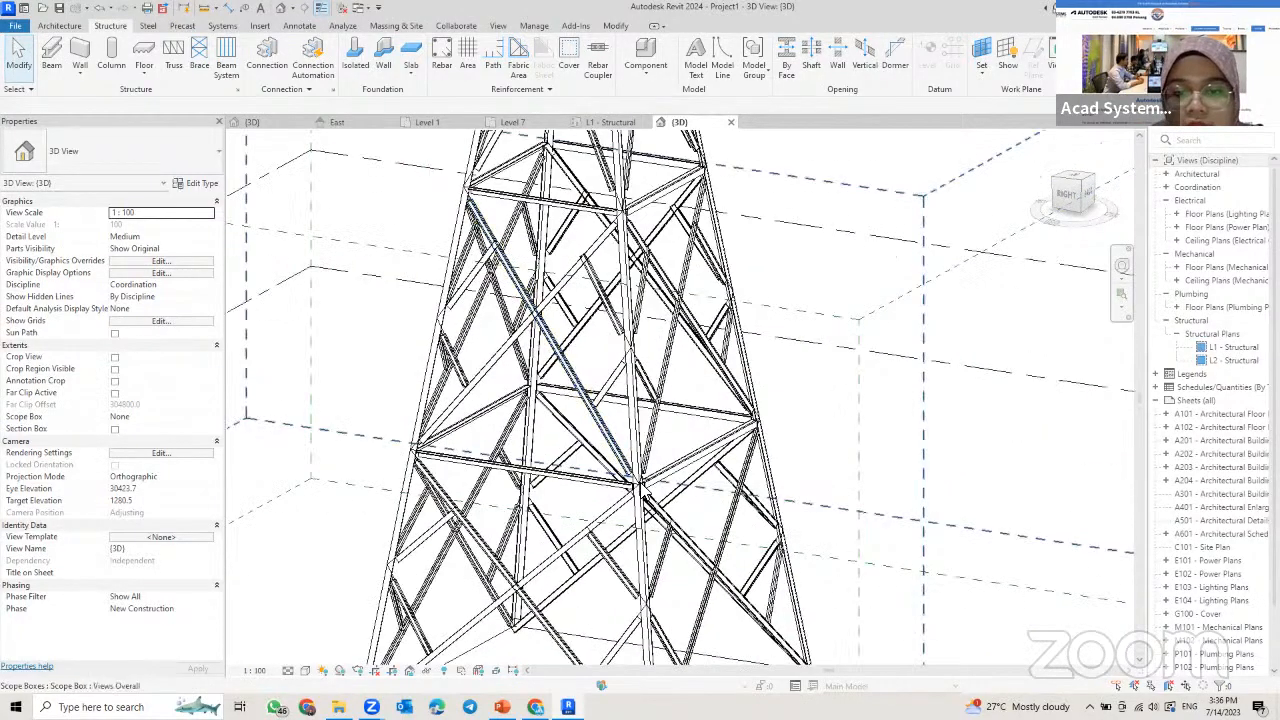
pyautogui.scroll(5, 627, 478)
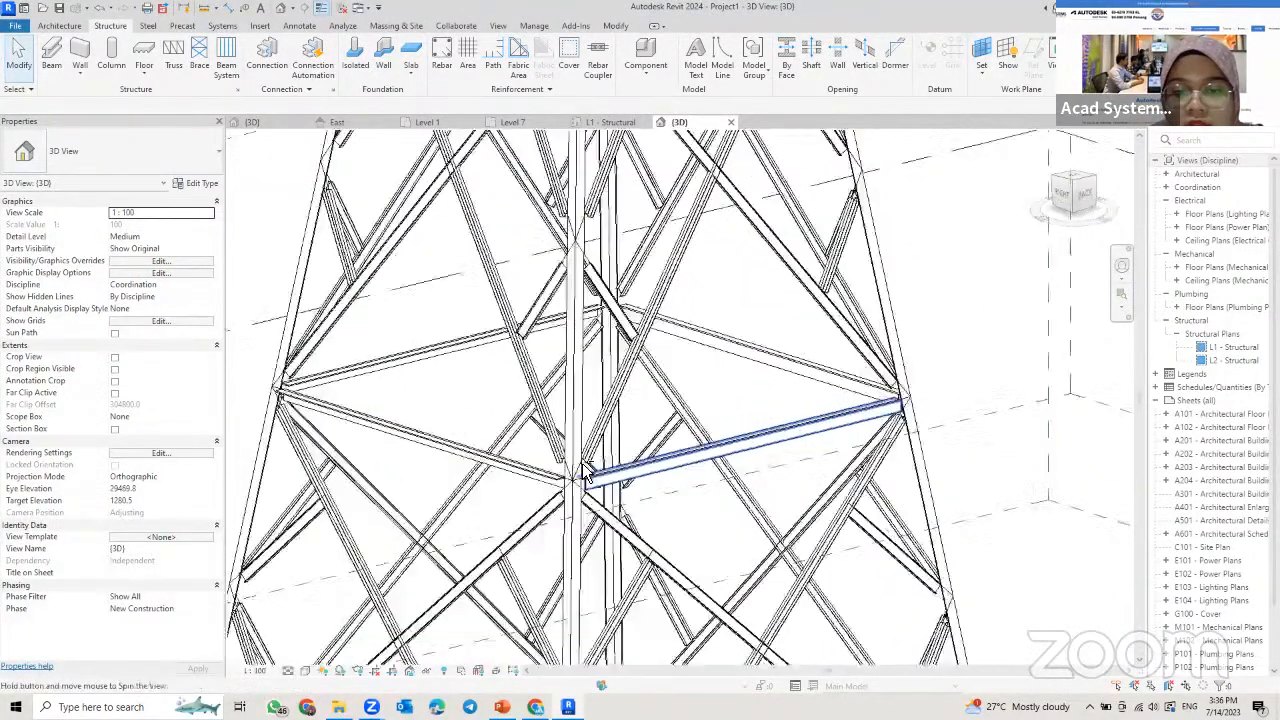
pyautogui.moveTo(627, 478); pyautogui.dragTo(588, 413, button='middle')
pyautogui.scroll(-1, 588, 413)
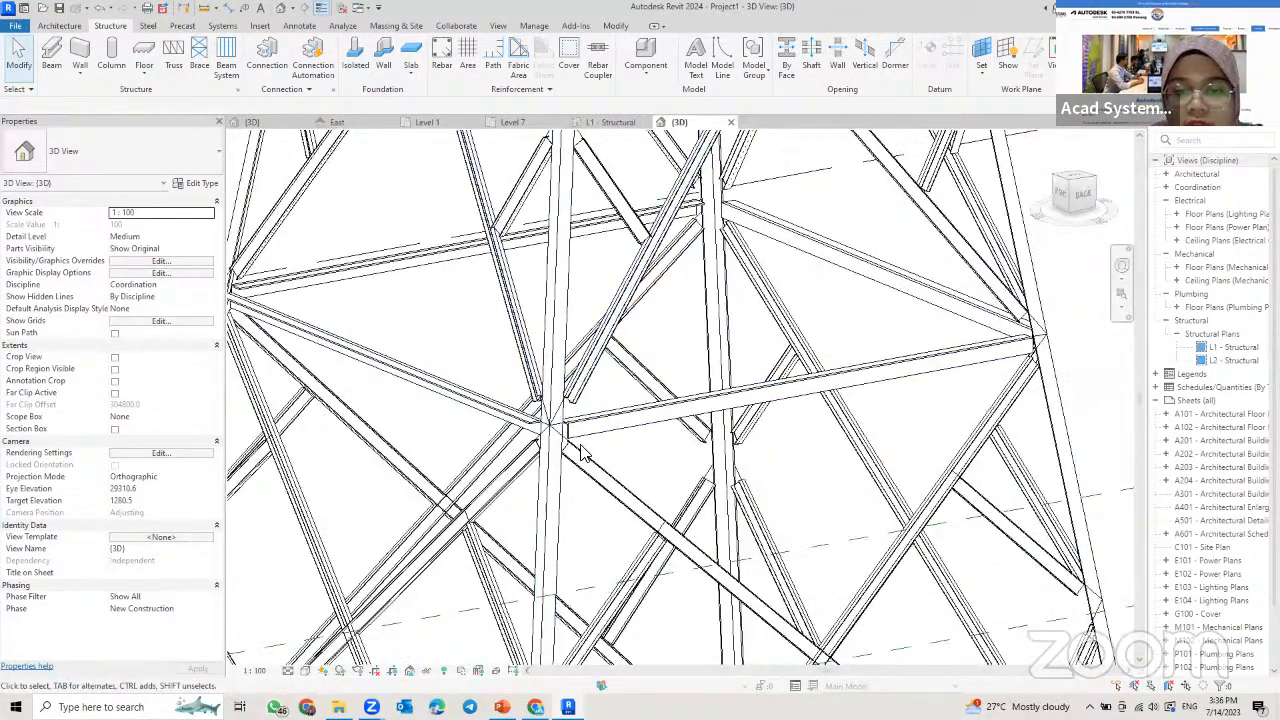
pyautogui.click(592, 433)
pyautogui.scroll(4, 592, 433)
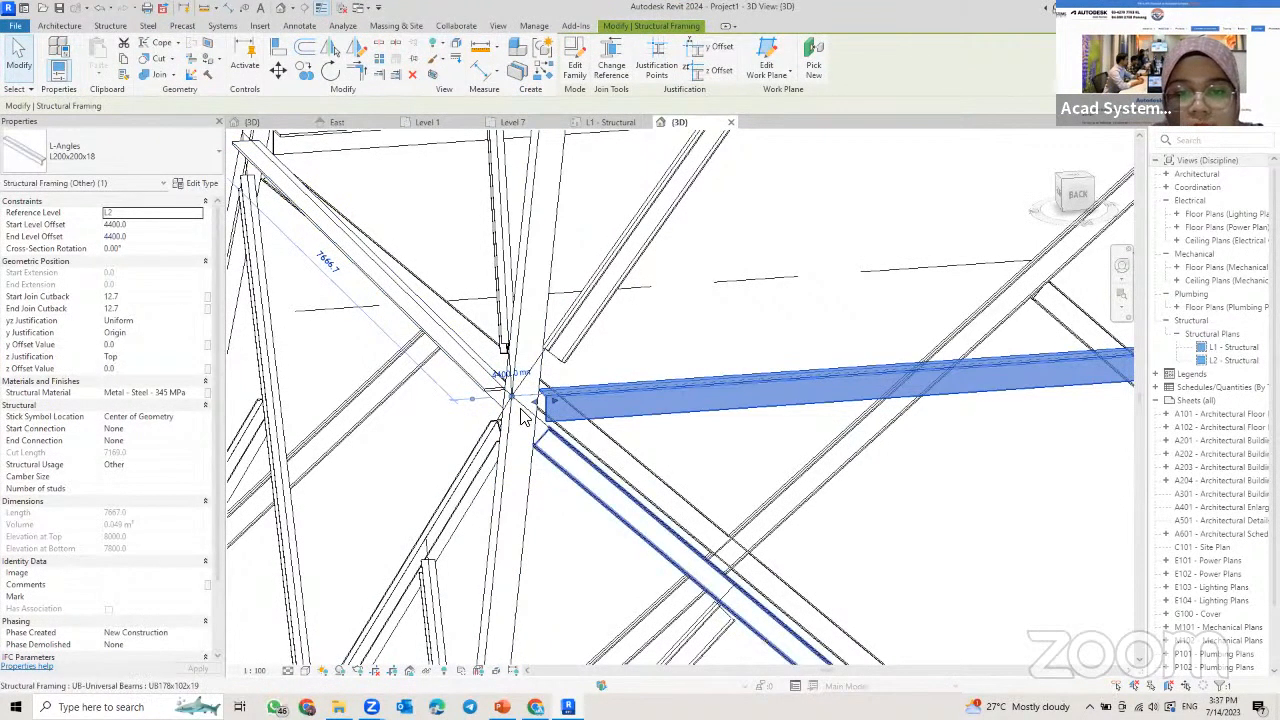
pyautogui.scroll(3, 515, 428)
pyautogui.press('Escape')
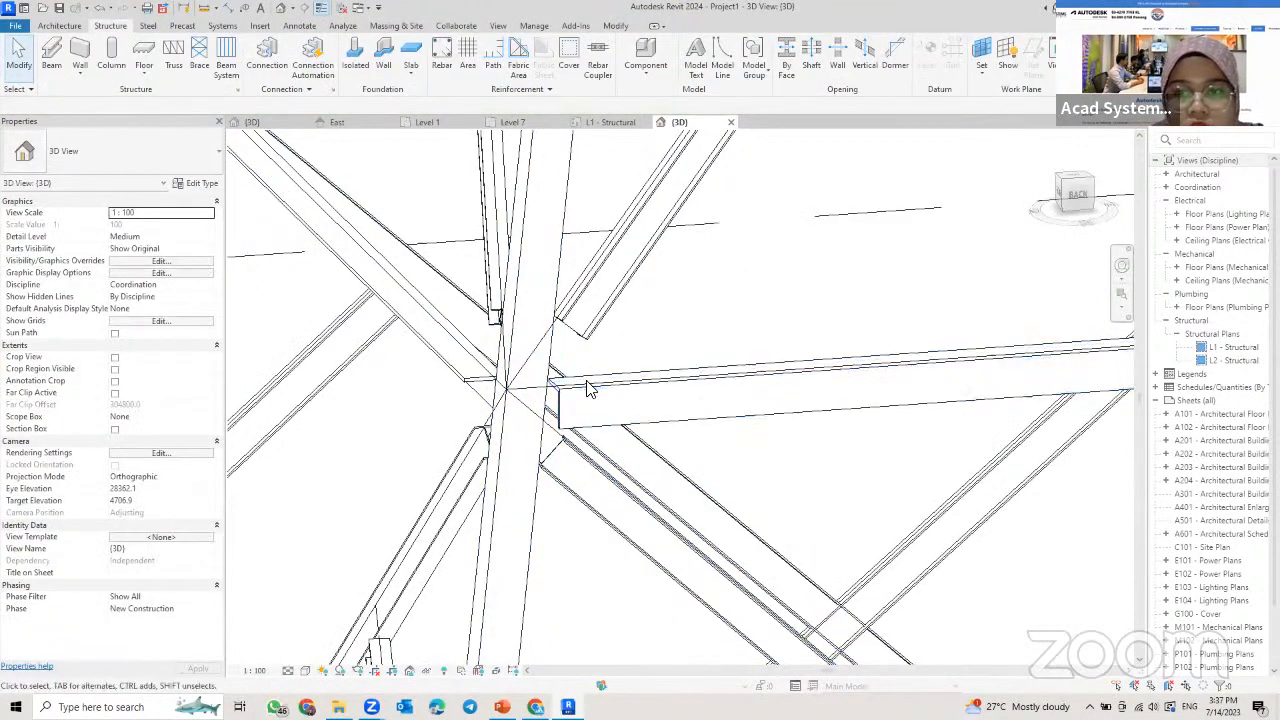
# - From the back view, extend the end of the horizontal L200x200x18 angle between the bottom and middle bays to the leg's outer edge
pyautogui.click(1074, 196)
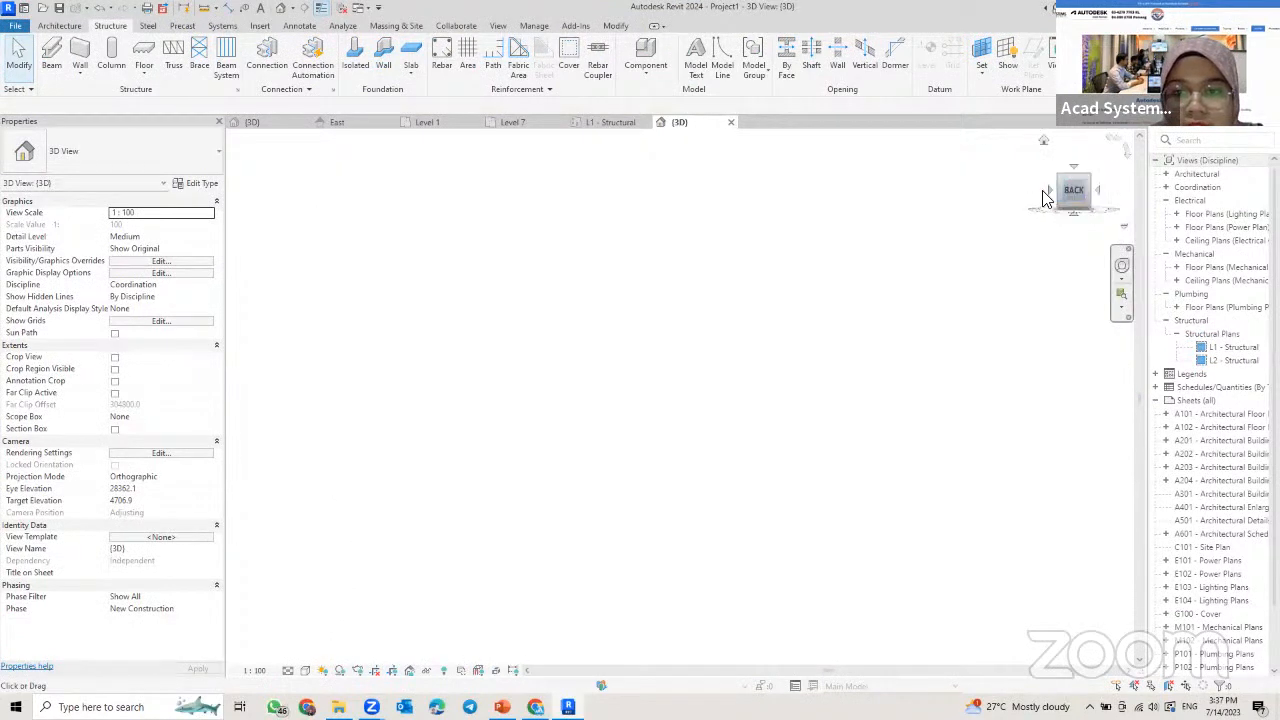
pyautogui.scroll(5, 686, 407)
pyautogui.scroll(6, 565, 458)
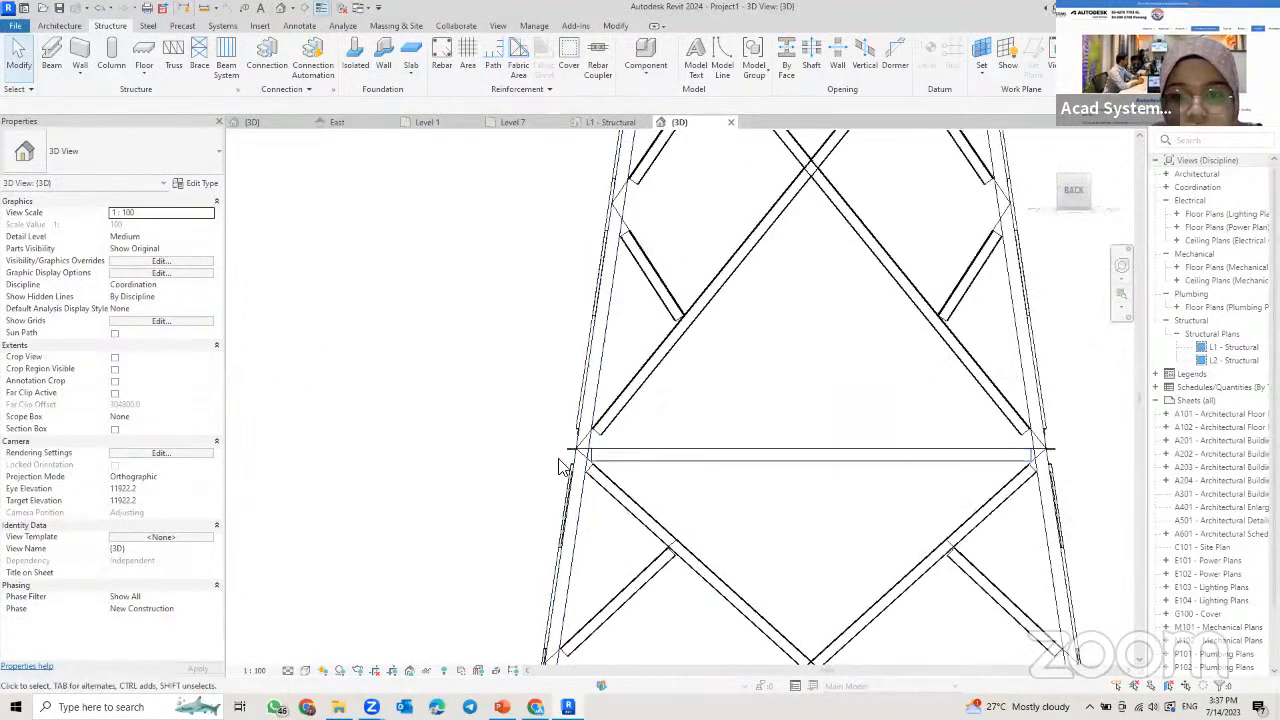
pyautogui.scroll(2, 581, 462)
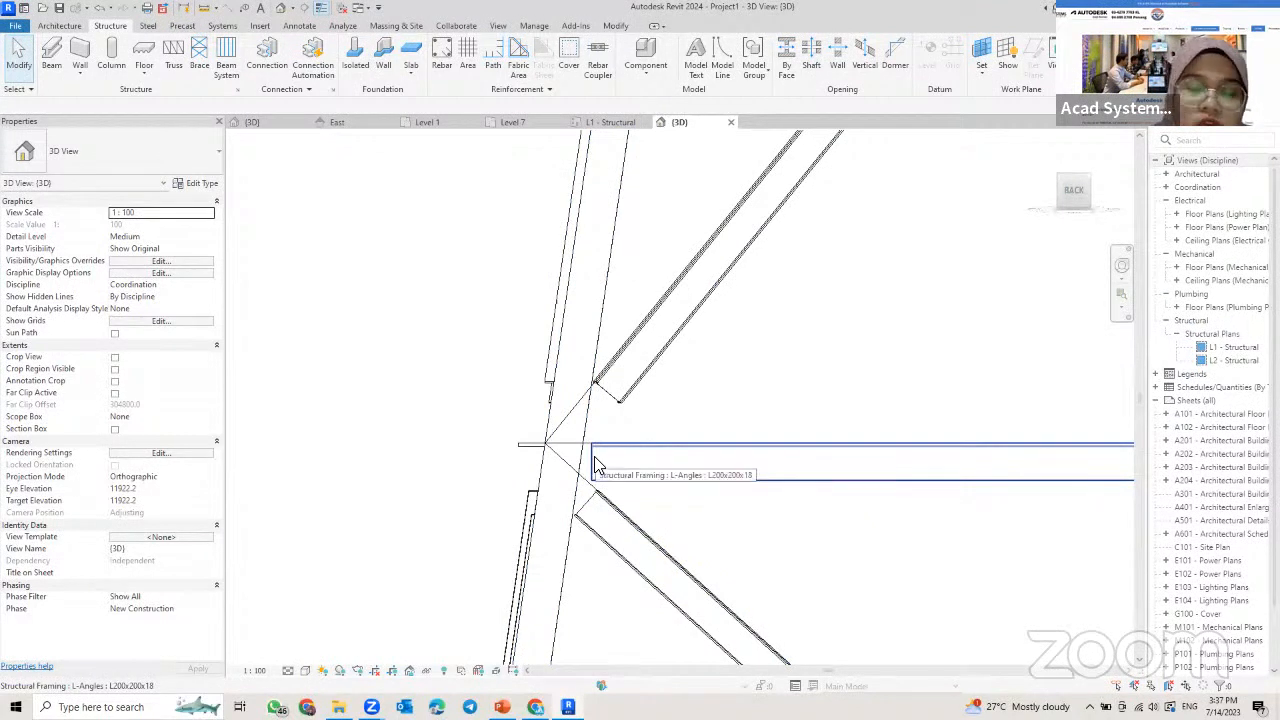
pyautogui.click(150, 26)
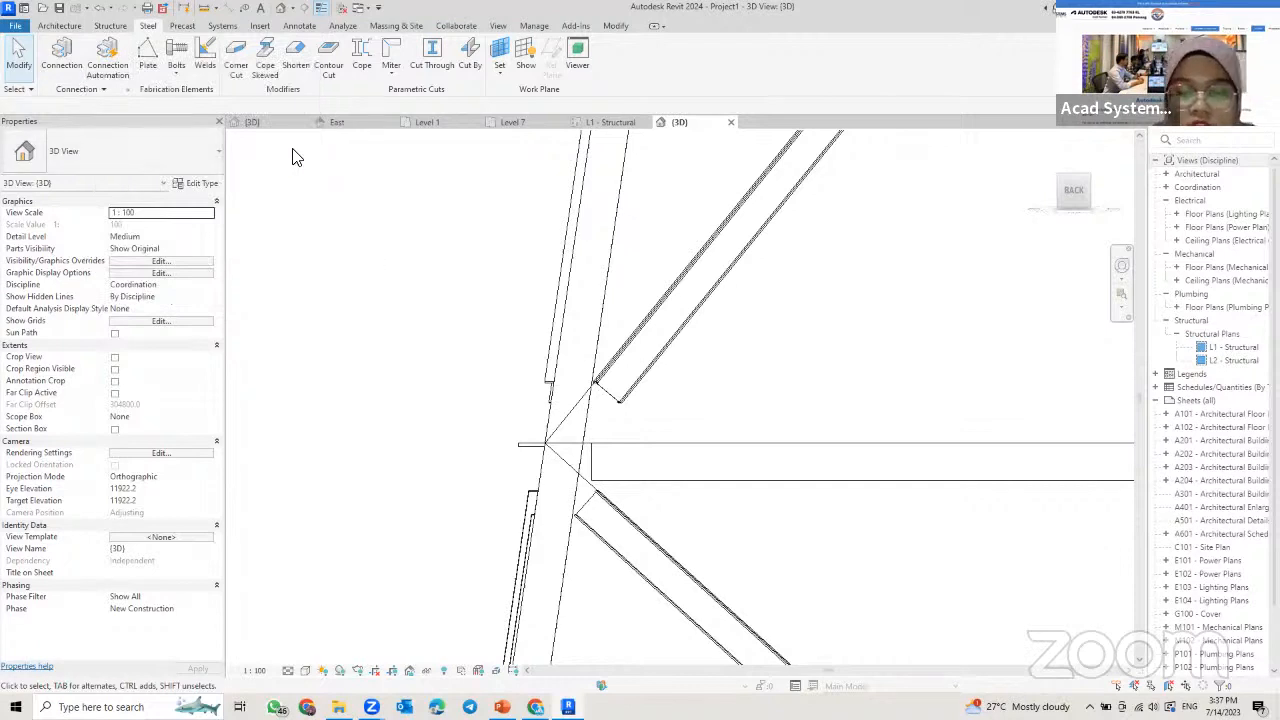
pyautogui.click(600, 465)
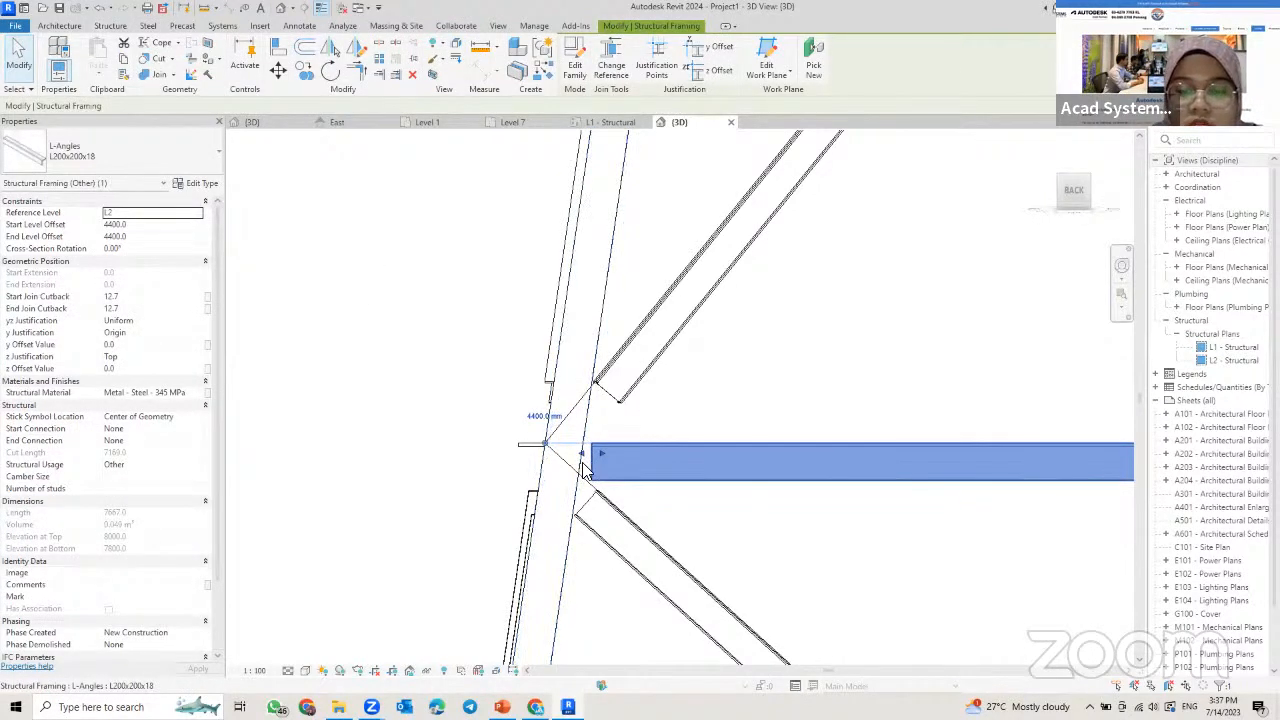
pyautogui.press('Escape')
pyautogui.click(603, 484)
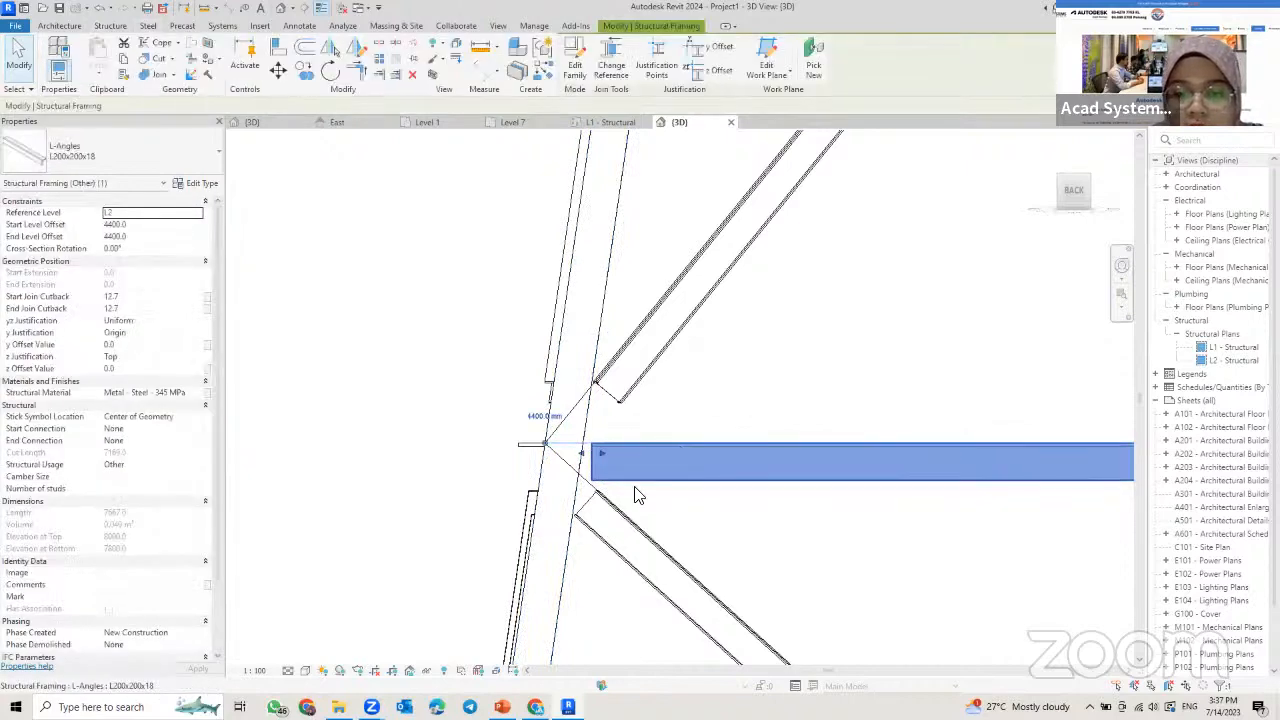
pyautogui.scroll(2, 595, 455)
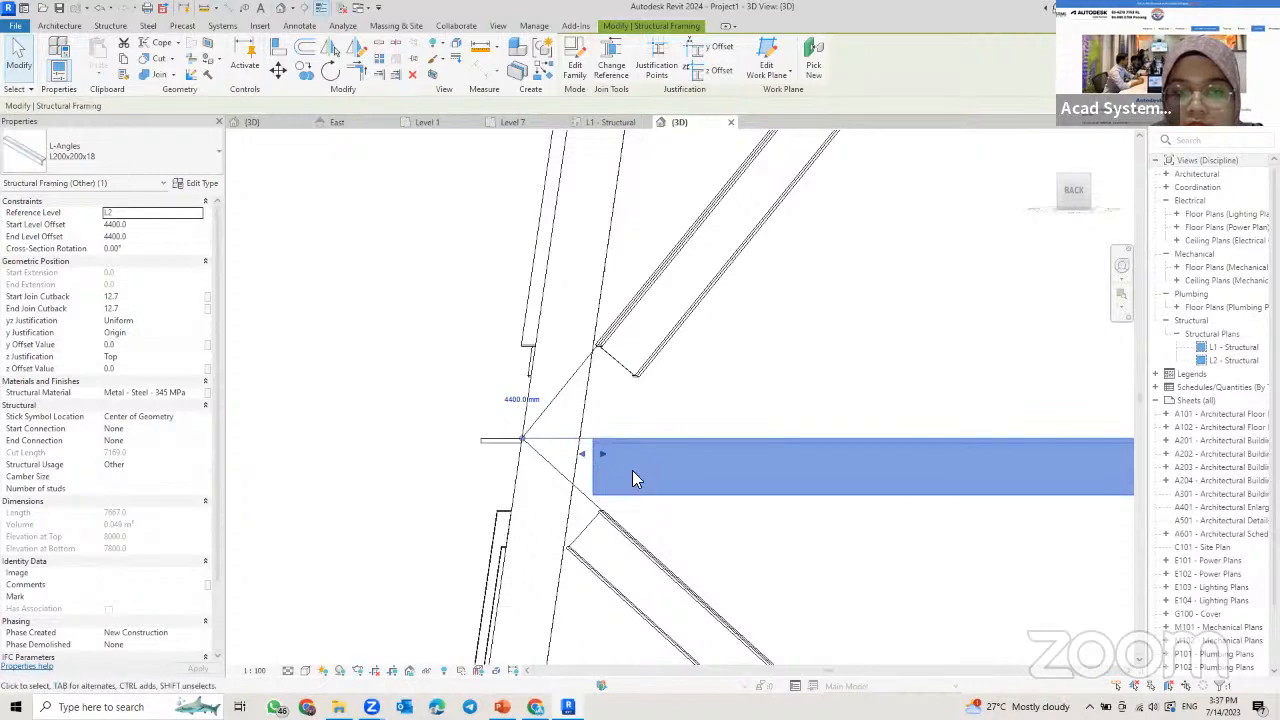
pyautogui.moveTo(584, 458)
pyautogui.mouseDown()
pyautogui.moveTo(524, 457)
pyautogui.moveTo(560, 456)
pyautogui.mouseUp()
pyautogui.click(588, 459)
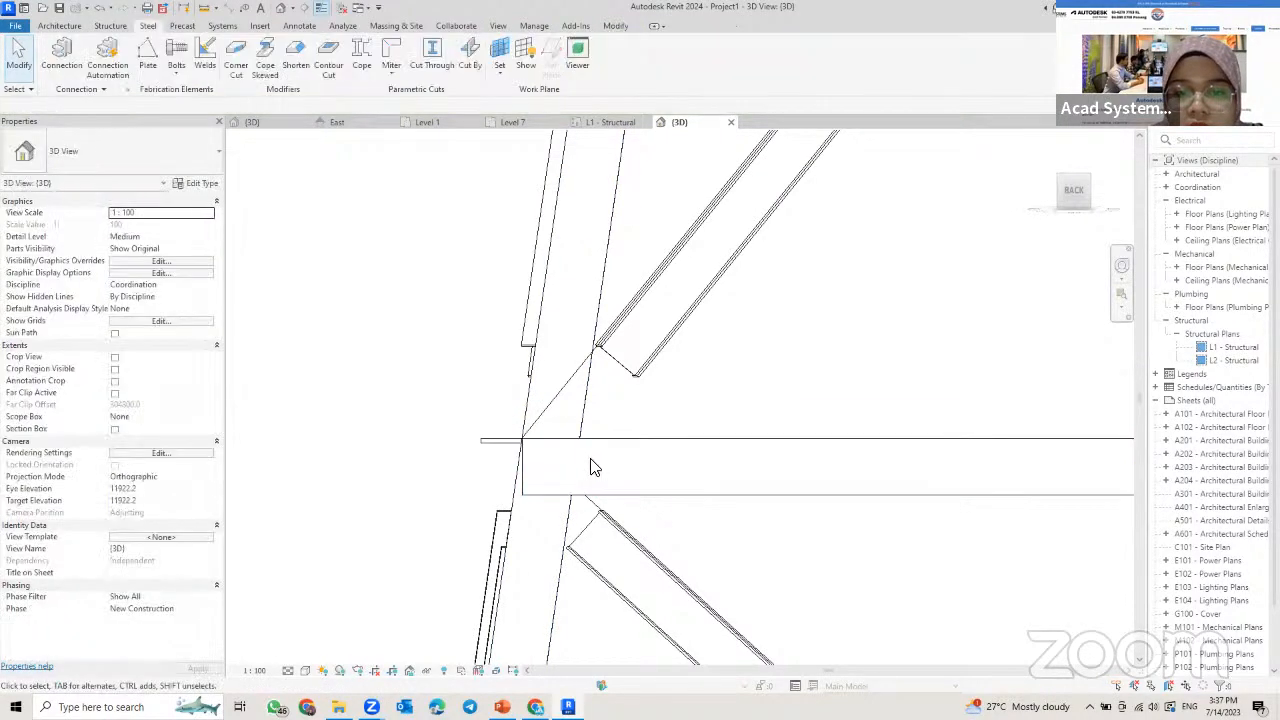
# - Start a steel bolt connection with the extended horizontal angle and the adjoining tower leg as the elements to connect
pyautogui.scroll(-2, 558, 421)
pyautogui.keyDown('shift'); pyautogui.moveTo(563, 424); pyautogui.dragTo(610, 338, button='middle'); pyautogui.keyUp('shift')
pyautogui.scroll(2, 574, 472)
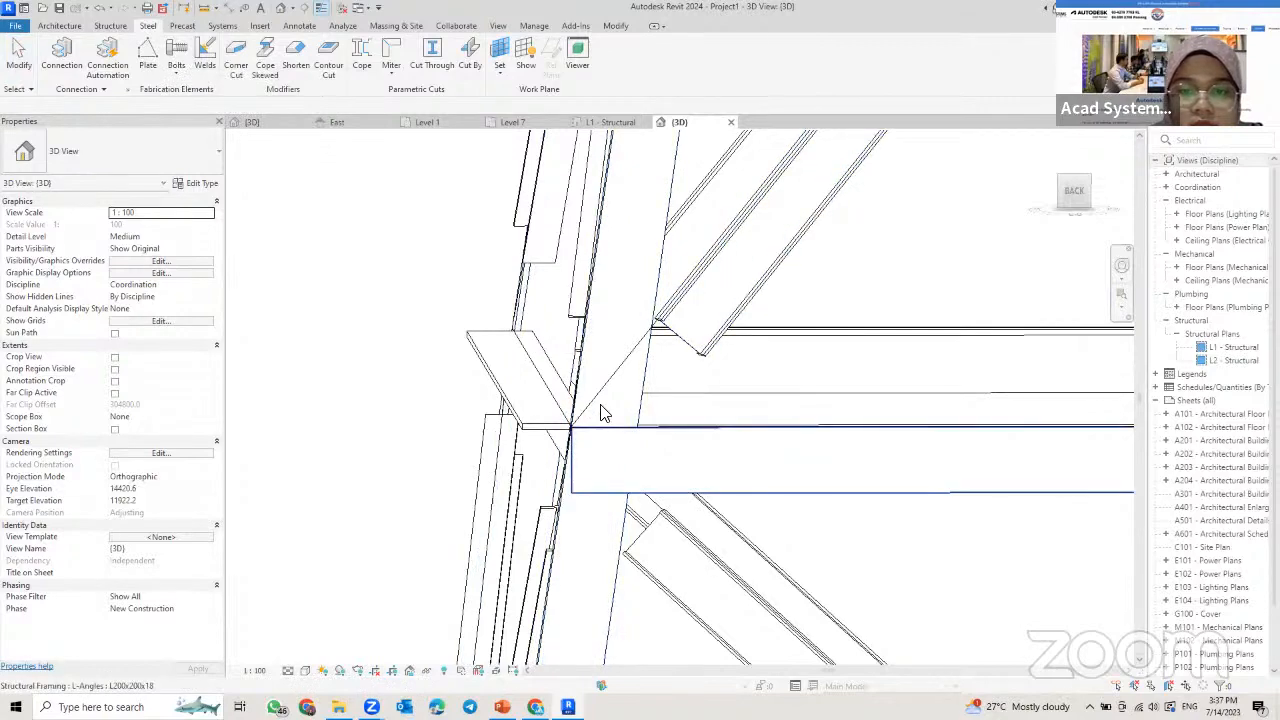
pyautogui.click(661, 428)
pyautogui.click(646, 382)
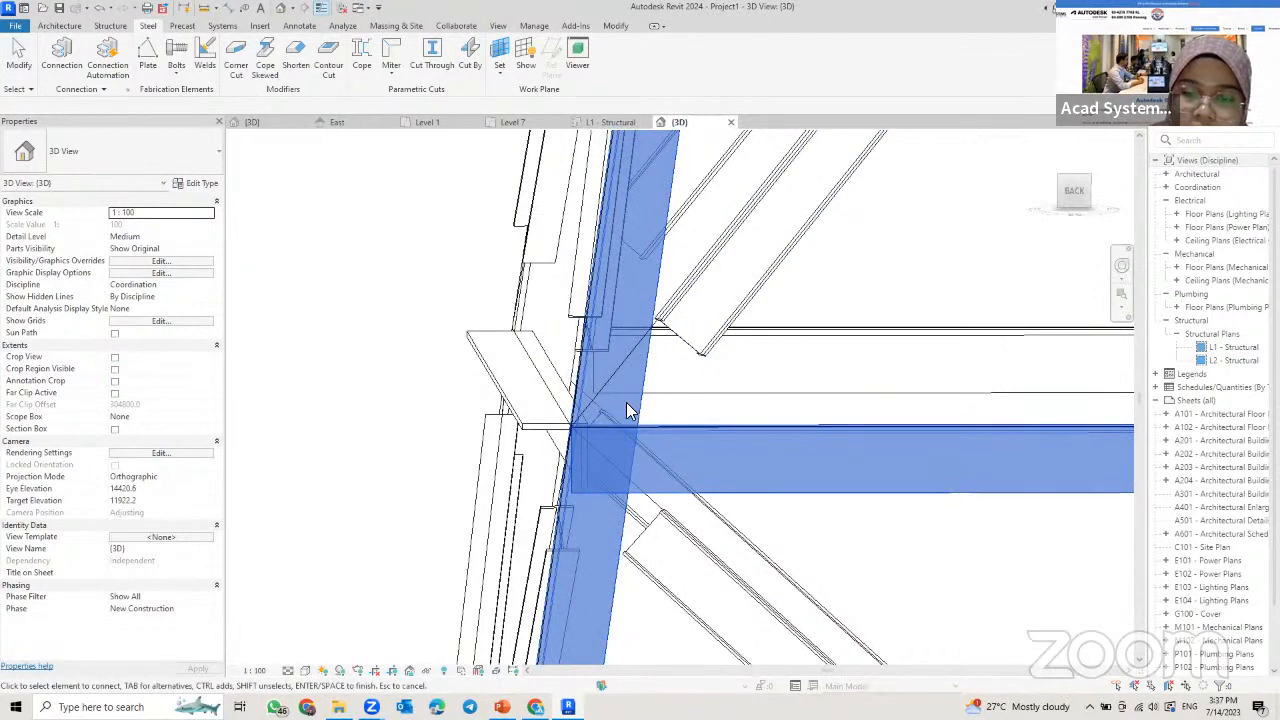
pyautogui.press('Return')
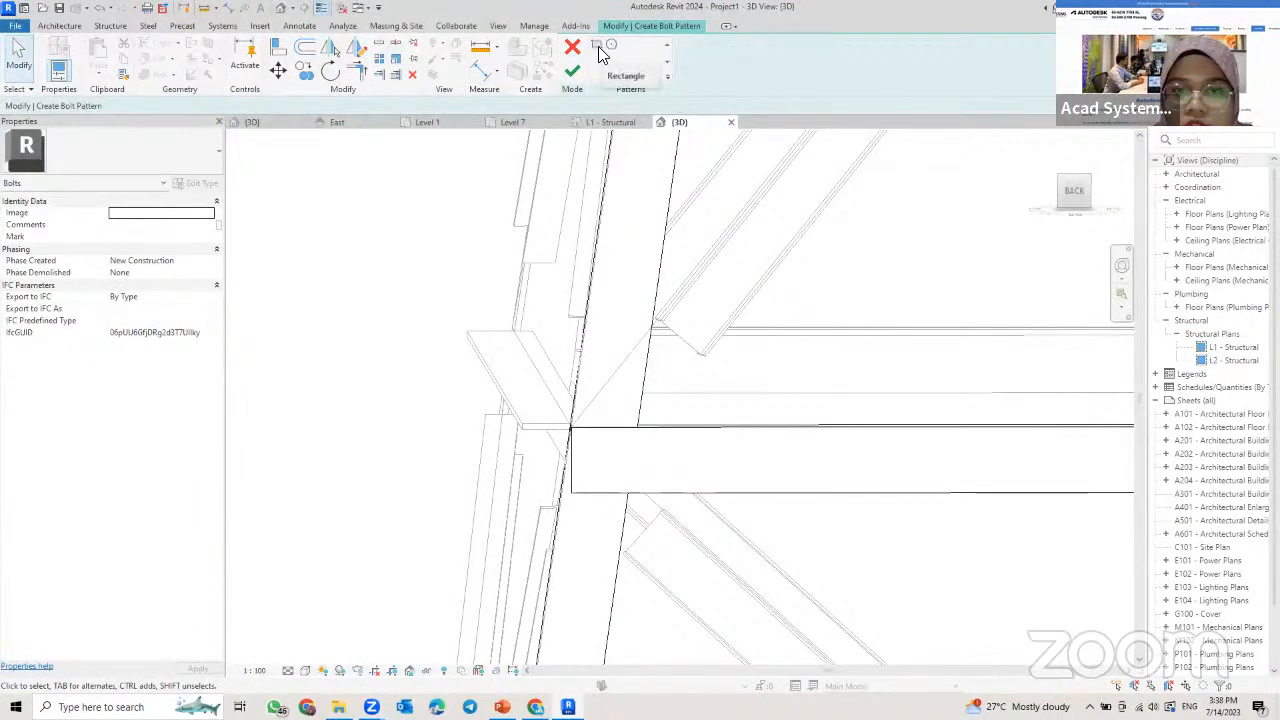
# - Sketch a rectangular bolt pattern about 140 by 160 mm on the angle's end, finish it, and set the view's detail level to Fine
pyautogui.click(600, 52)
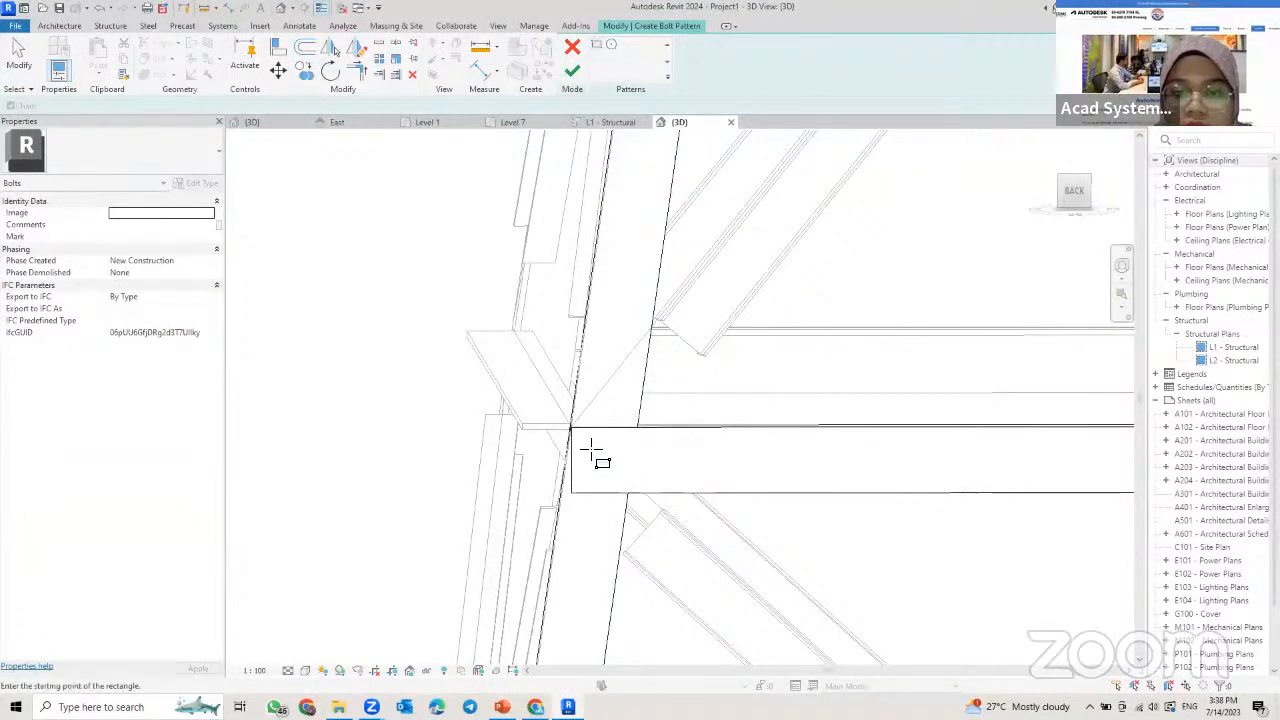
pyautogui.scroll(1, 582, 443)
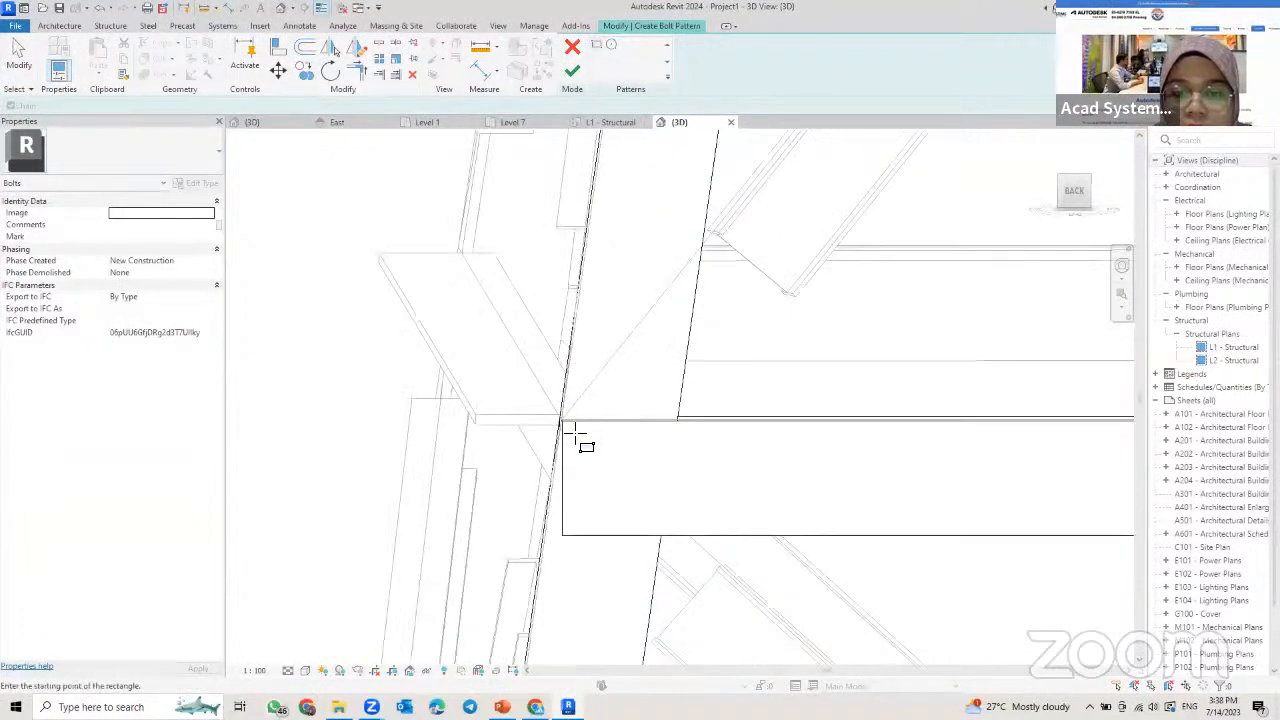
pyautogui.click(572, 432)
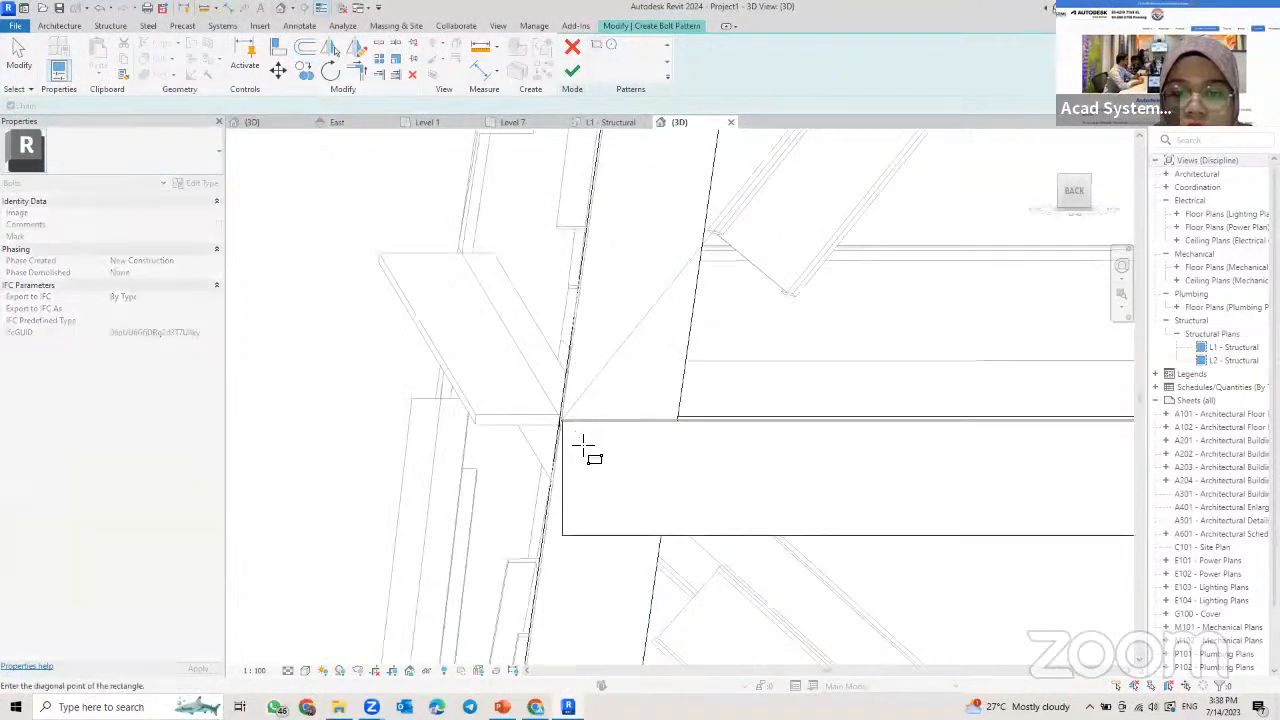
pyautogui.click(655, 522)
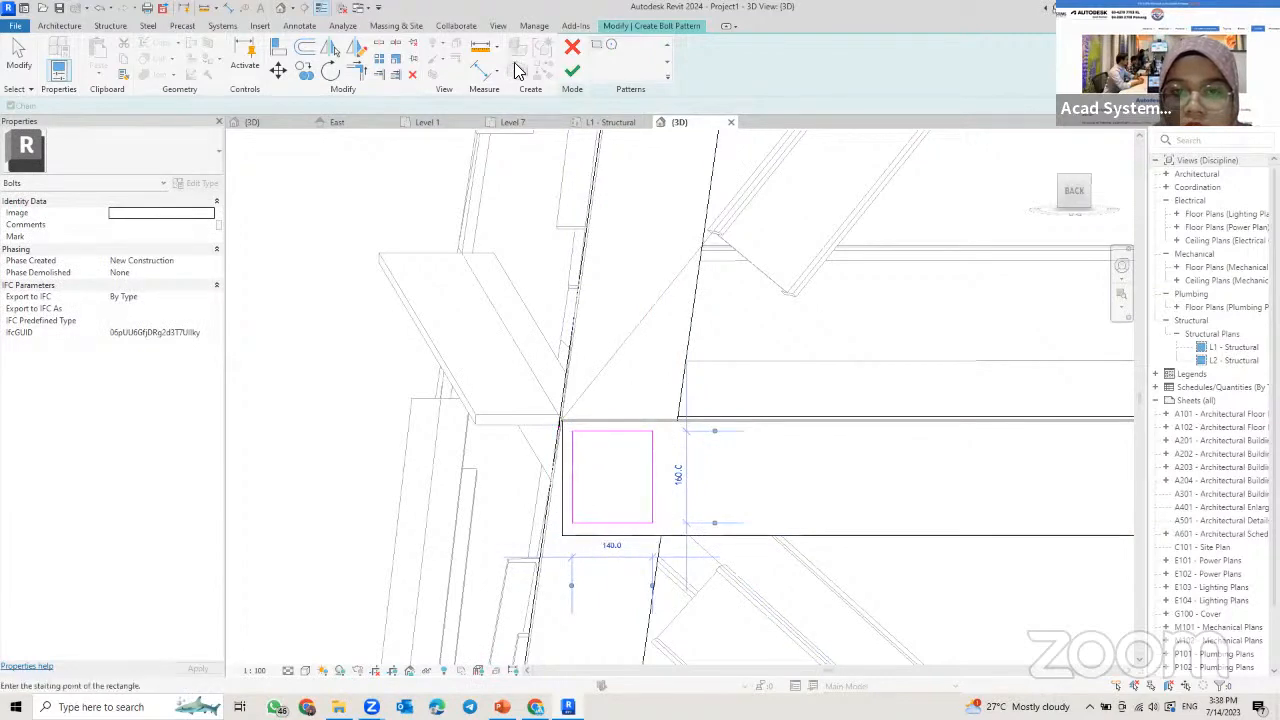
pyautogui.click(572, 70)
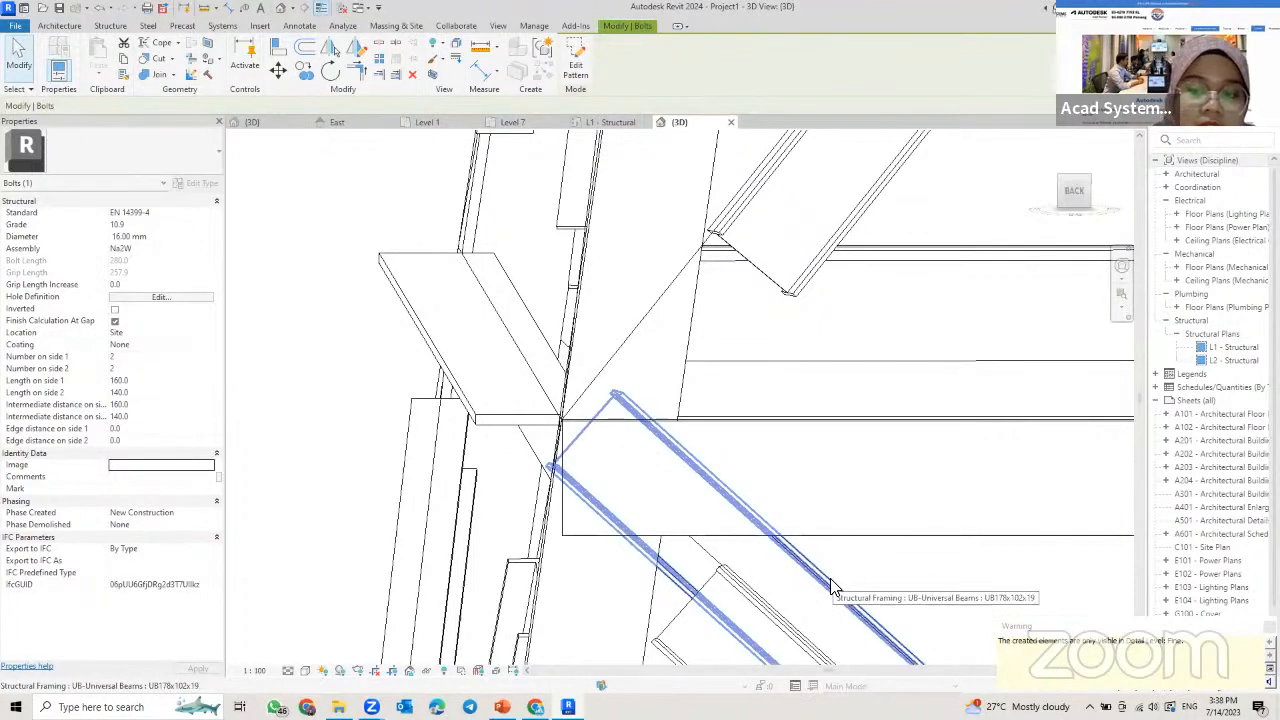
pyautogui.click(288, 675)
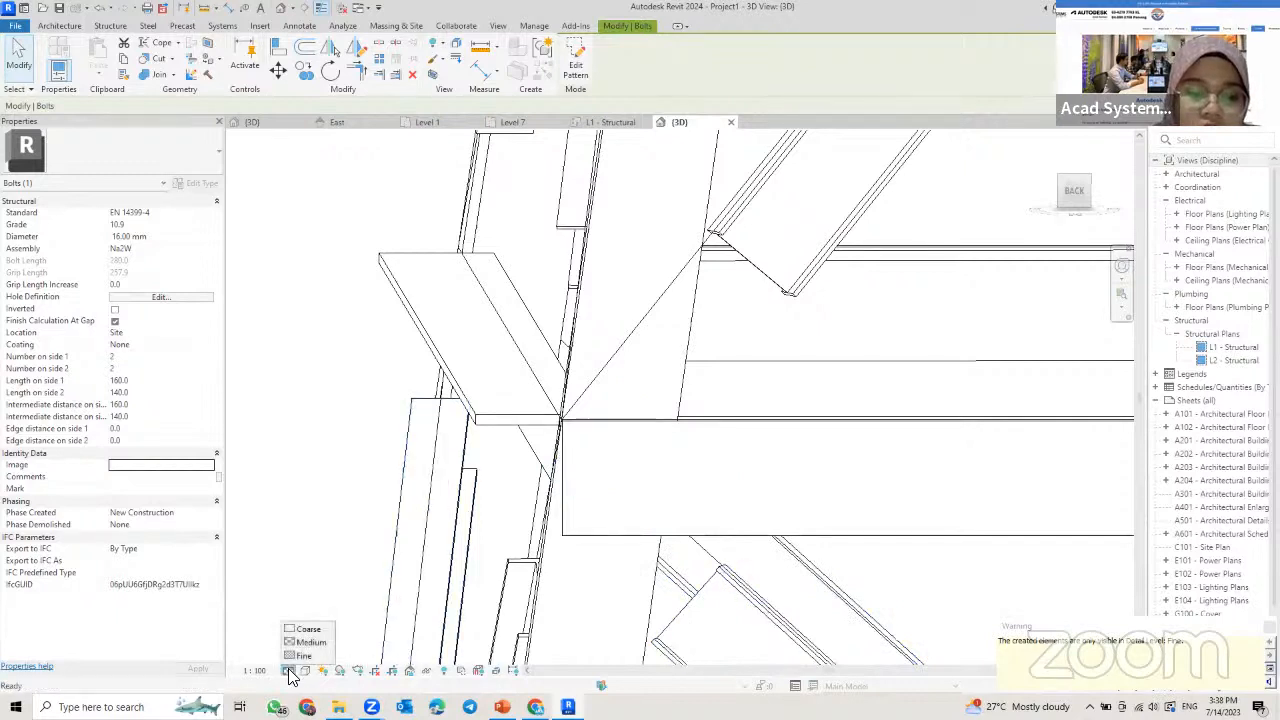
pyautogui.click(291, 666)
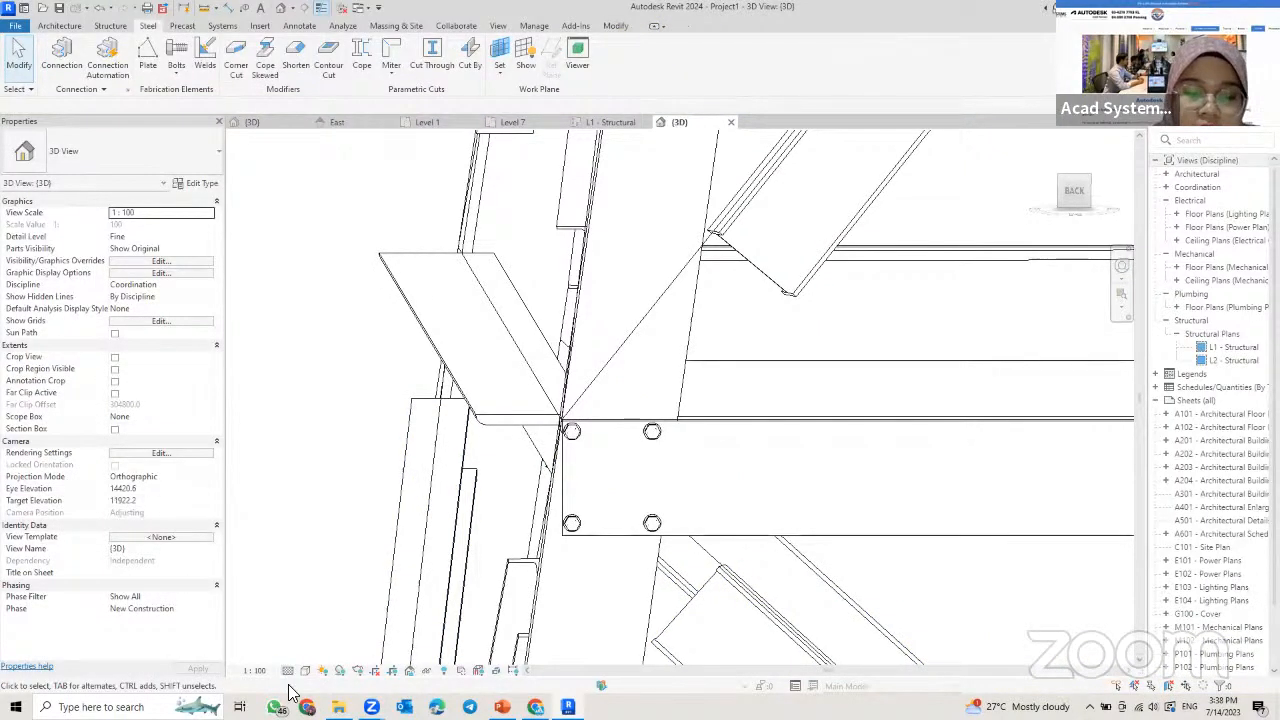
# - Inspect the four bolts joining the horizontal angle to the tower leg and the members around that joint
pyautogui.scroll(2, 596, 442)
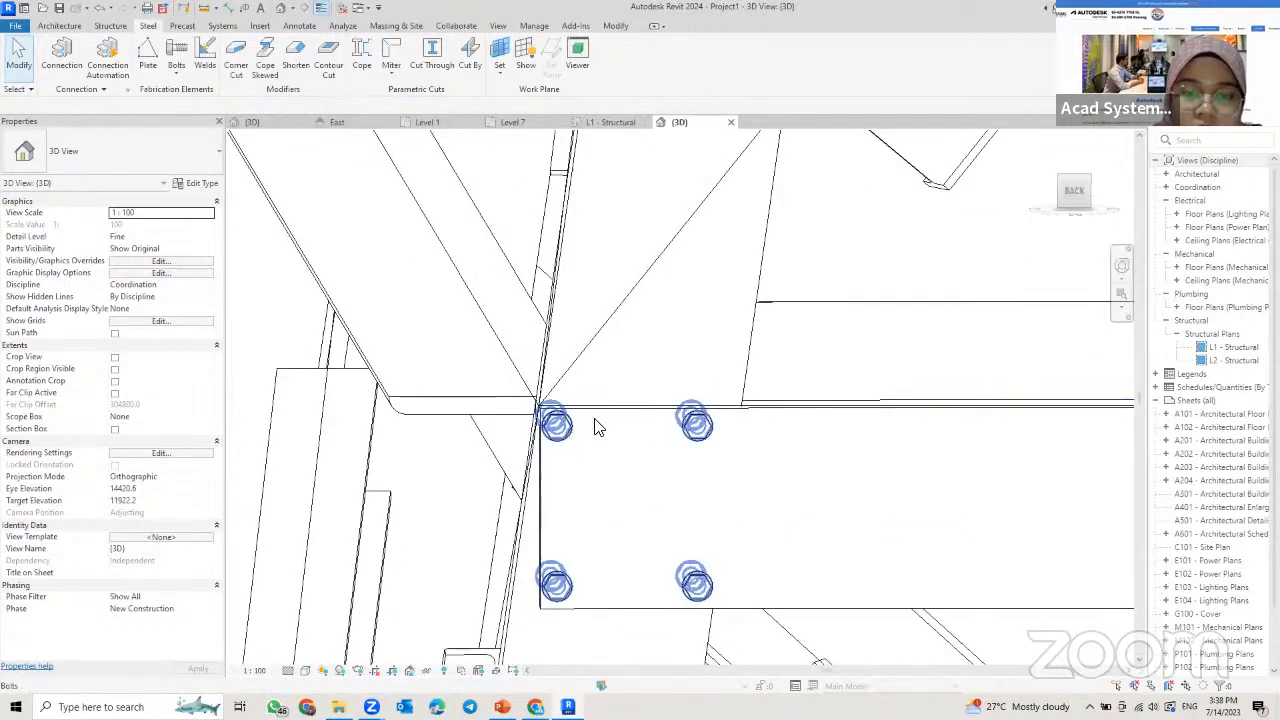
pyautogui.keyDown('shift'); pyautogui.moveTo(597, 426); pyautogui.dragTo(600, 430, button='middle'); pyautogui.keyUp('shift')
pyautogui.moveTo(535, 405); pyautogui.dragTo(683, 380, button='middle')
pyautogui.scroll(-2, 400, 415)
pyautogui.scroll(-3, 595, 387)
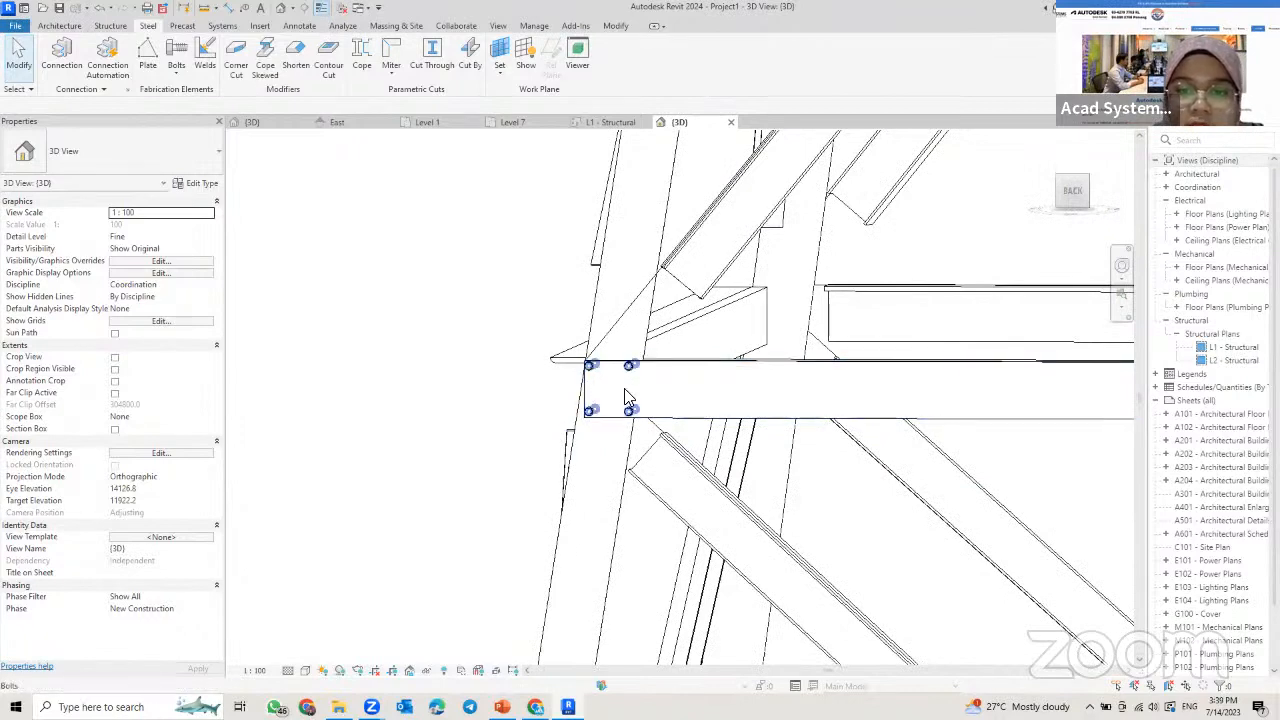
pyautogui.scroll(-2, 634, 374)
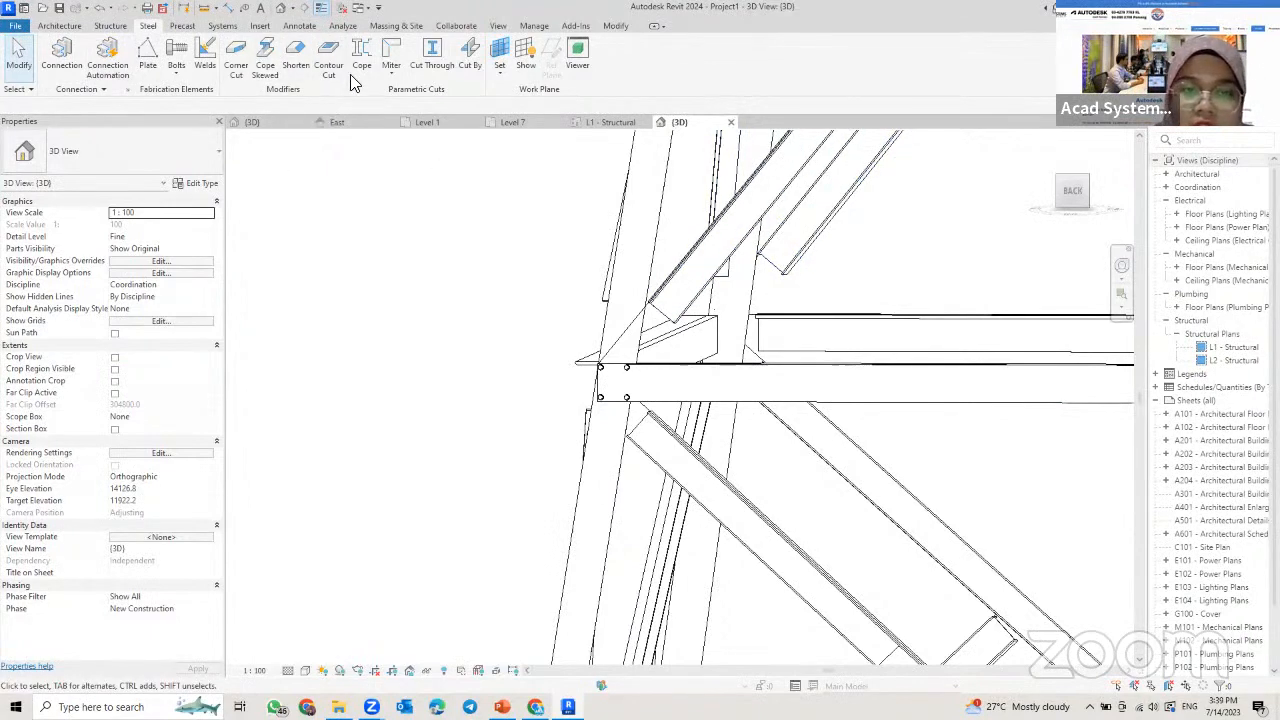
pyautogui.scroll(-5, 600, 400)
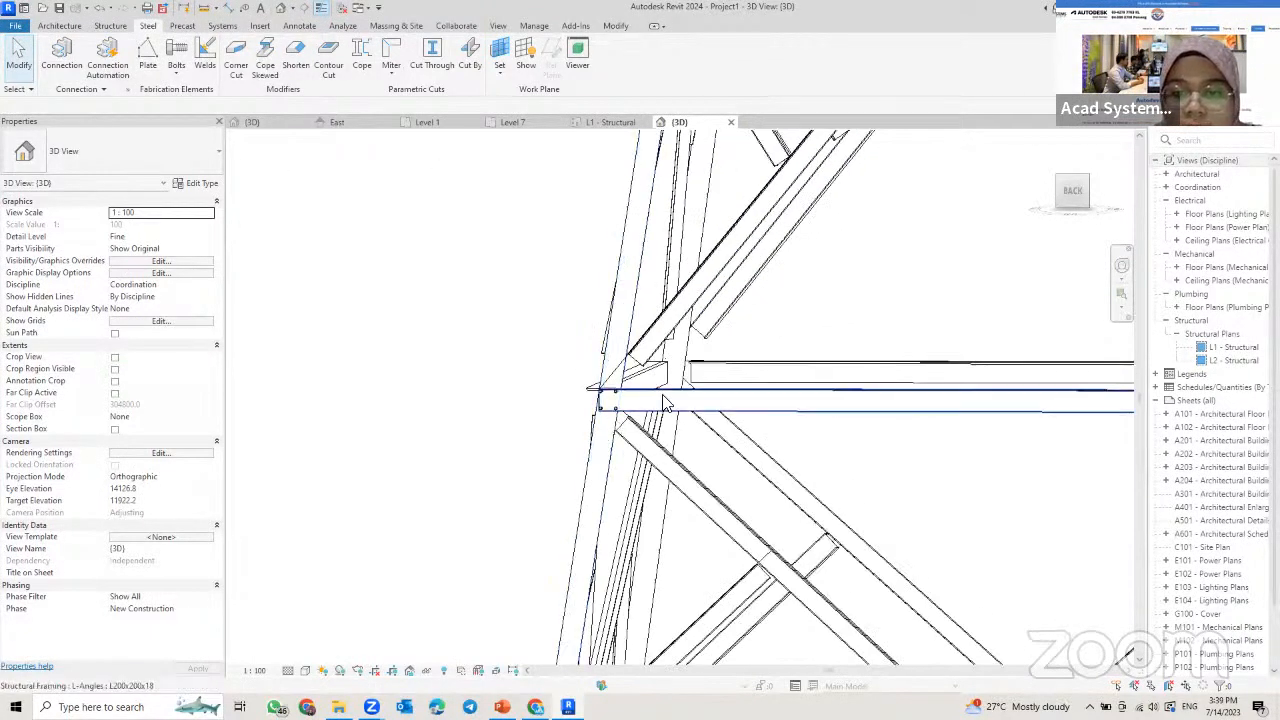
pyautogui.scroll(3, 495, 398)
pyautogui.scroll(-1, 495, 398)
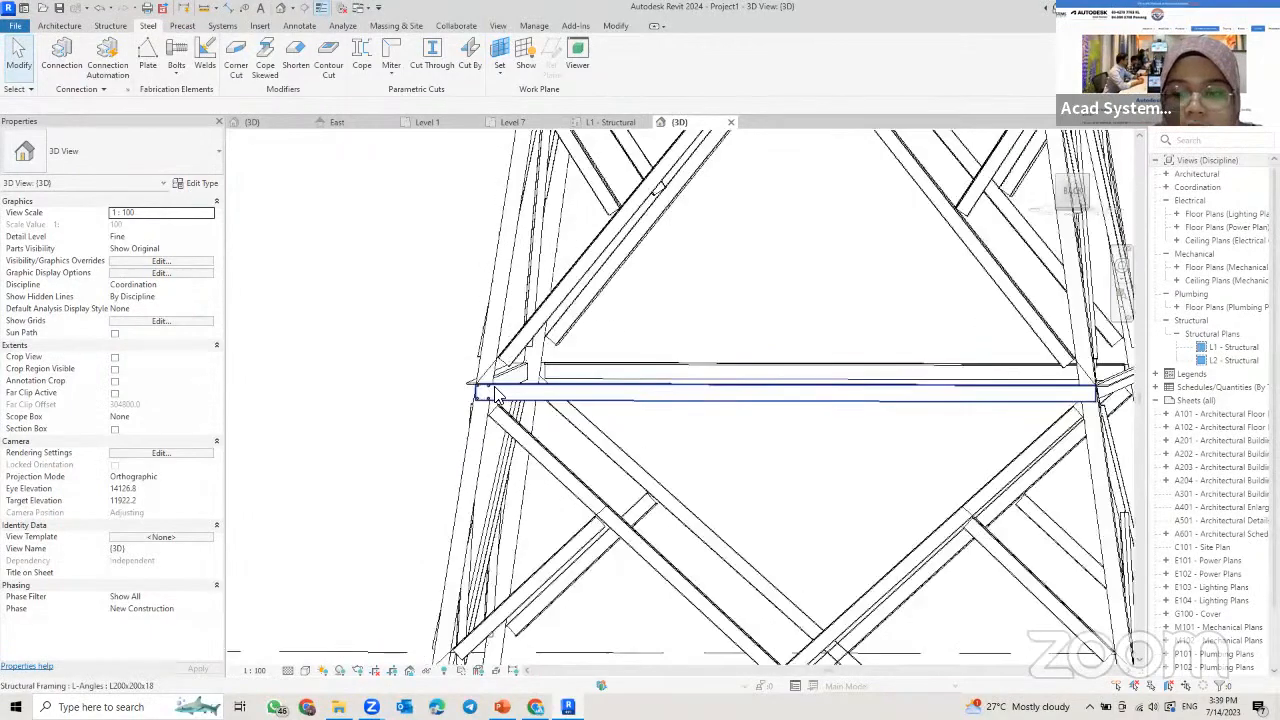
# - Examine the whole tower and its bracing from several angles at Fine detail
pyautogui.scroll(-3, 611, 411)
pyautogui.scroll(-3, 693, 411)
pyautogui.moveTo(749, 336); pyautogui.dragTo(703, 377, button='middle')
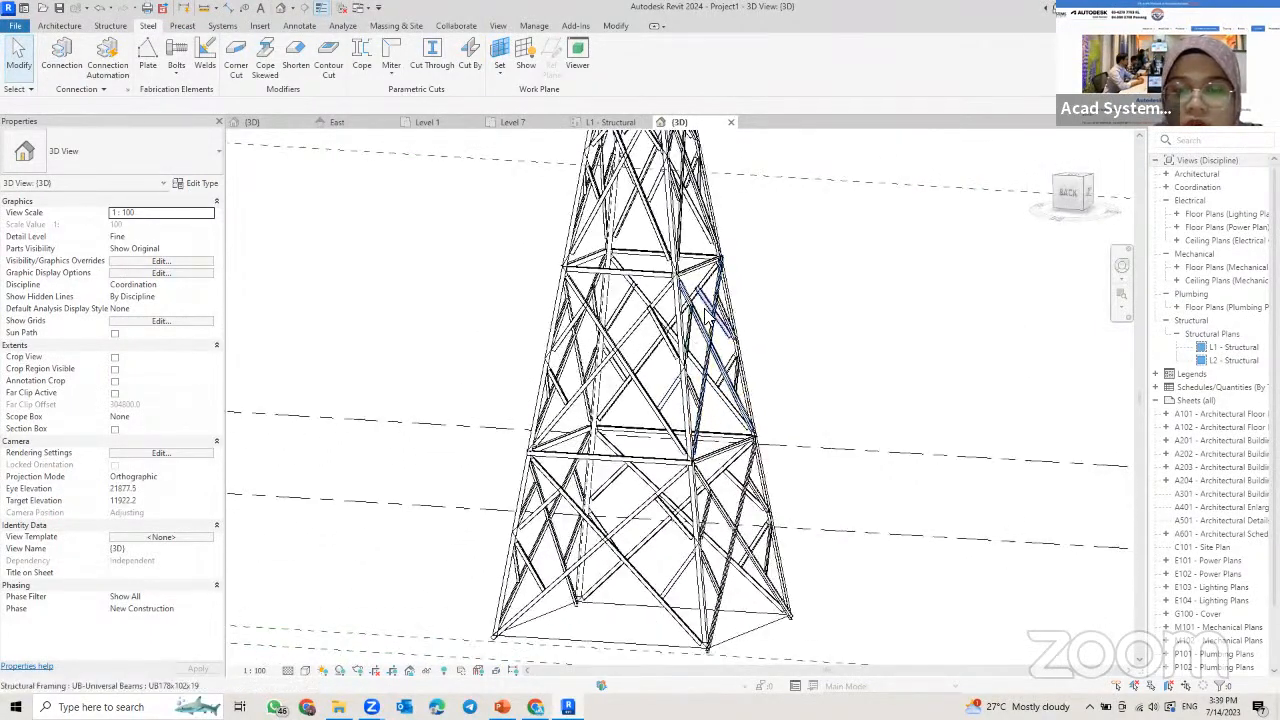
pyautogui.moveTo(714, 302); pyautogui.dragTo(680, 341, button='middle')
pyautogui.scroll(-1, 643, 270)
pyautogui.scroll(-1, 645, 297)
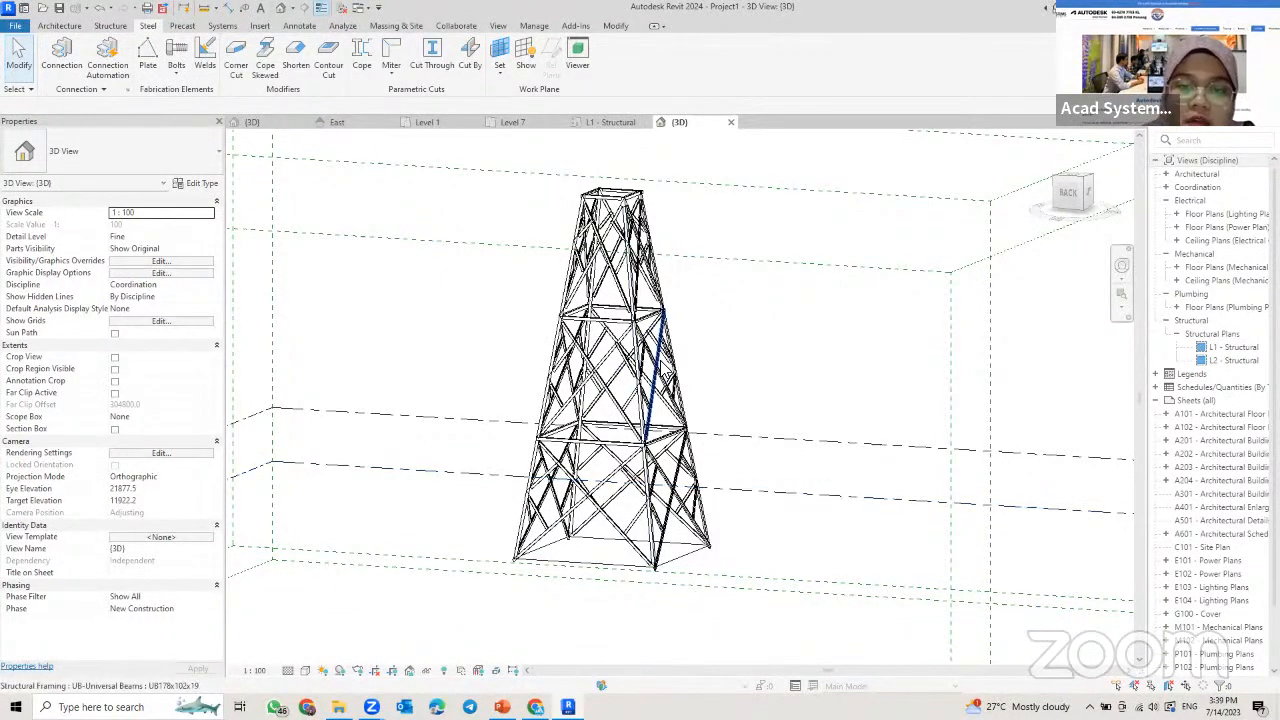
pyautogui.keyDown('shift'); pyautogui.moveTo(662, 345); pyautogui.dragTo(648, 358, button='middle'); pyautogui.keyUp('shift')
pyautogui.scroll(2, 648, 352)
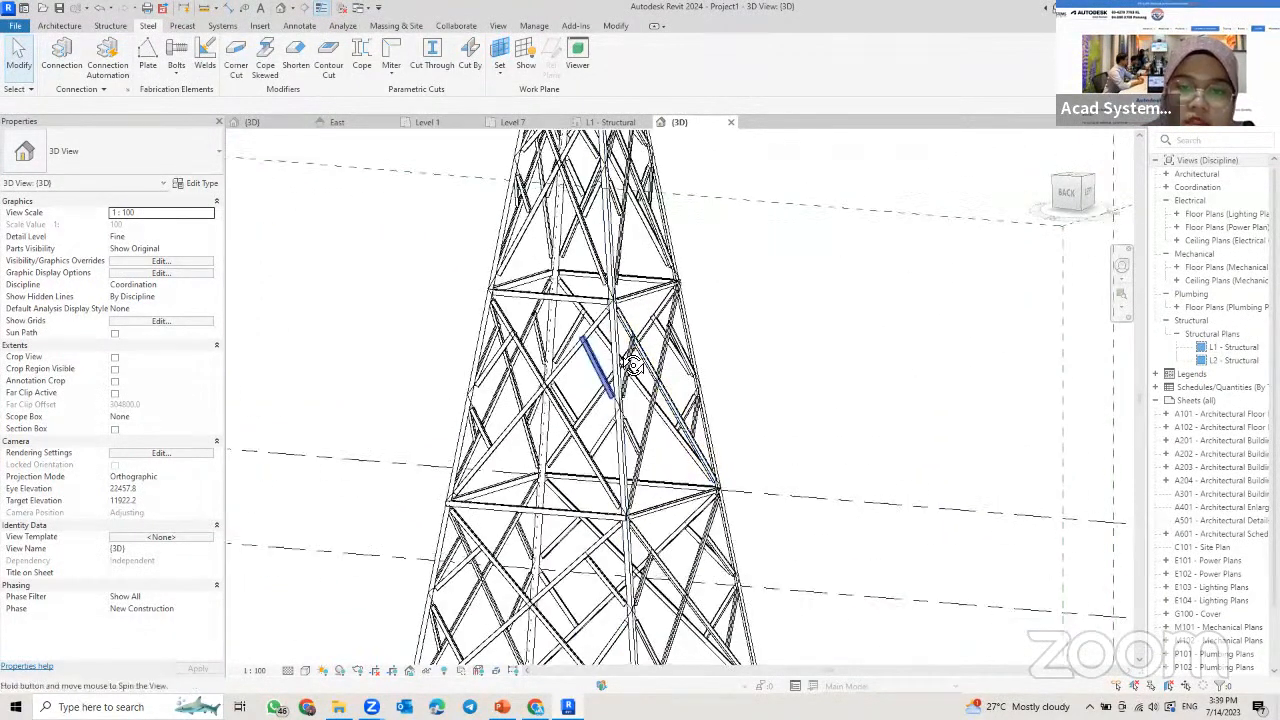
pyautogui.scroll(2, 648, 355)
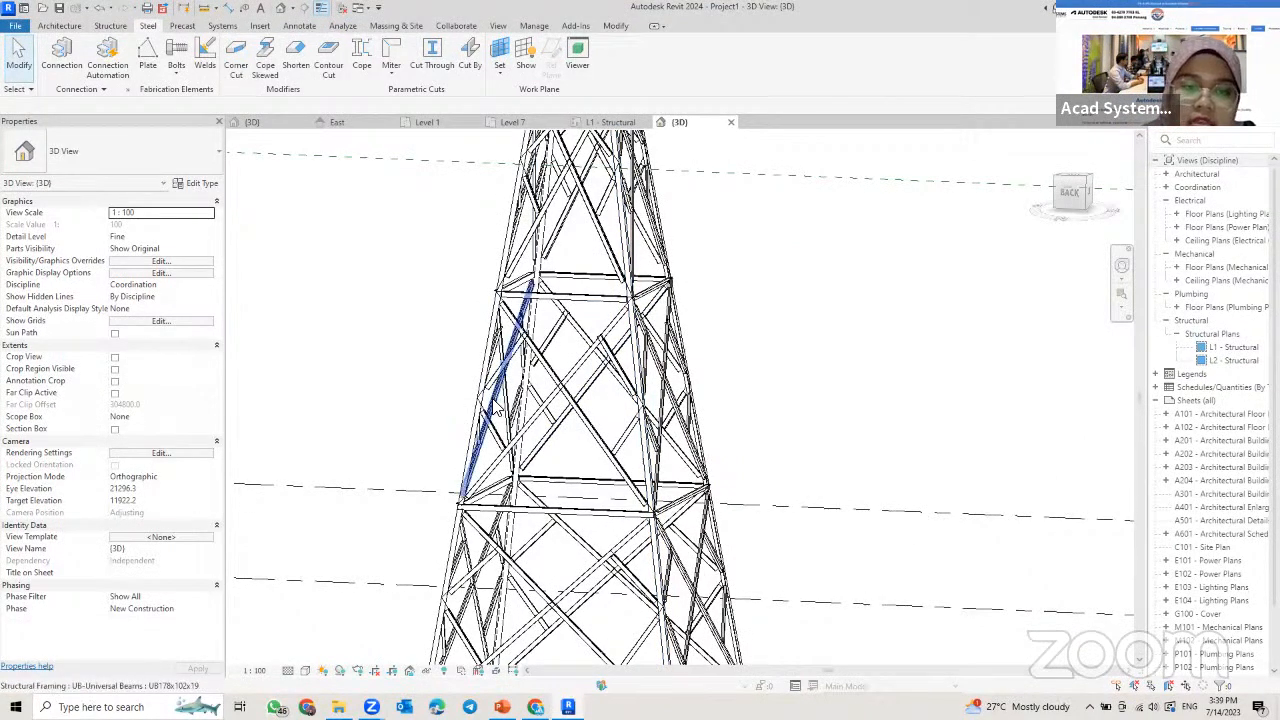
# - Look over the tower's bracing from its upper section down to the base
pyautogui.scroll(-1, 682, 315)
pyautogui.moveTo(677, 309); pyautogui.dragTo(650, 382, button='middle')
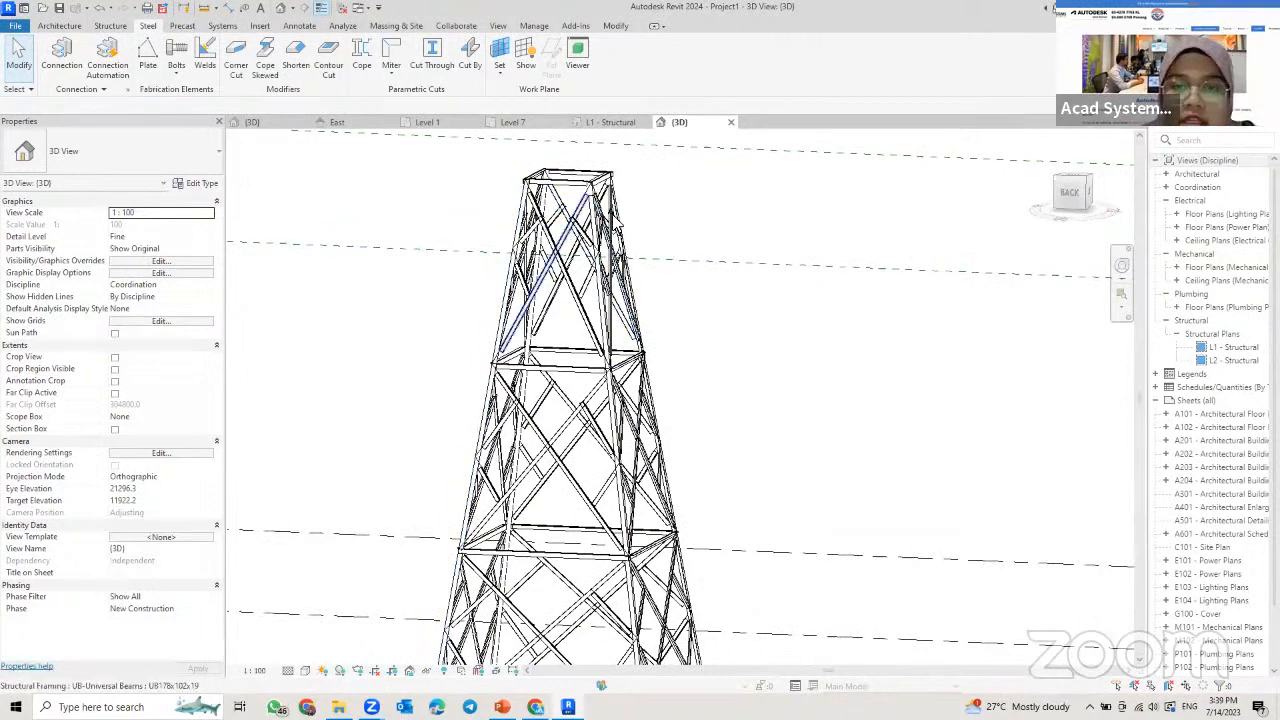
pyautogui.moveTo(566, 608); pyautogui.dragTo(669, 527, button='middle')
pyautogui.scroll(-1, 668, 525)
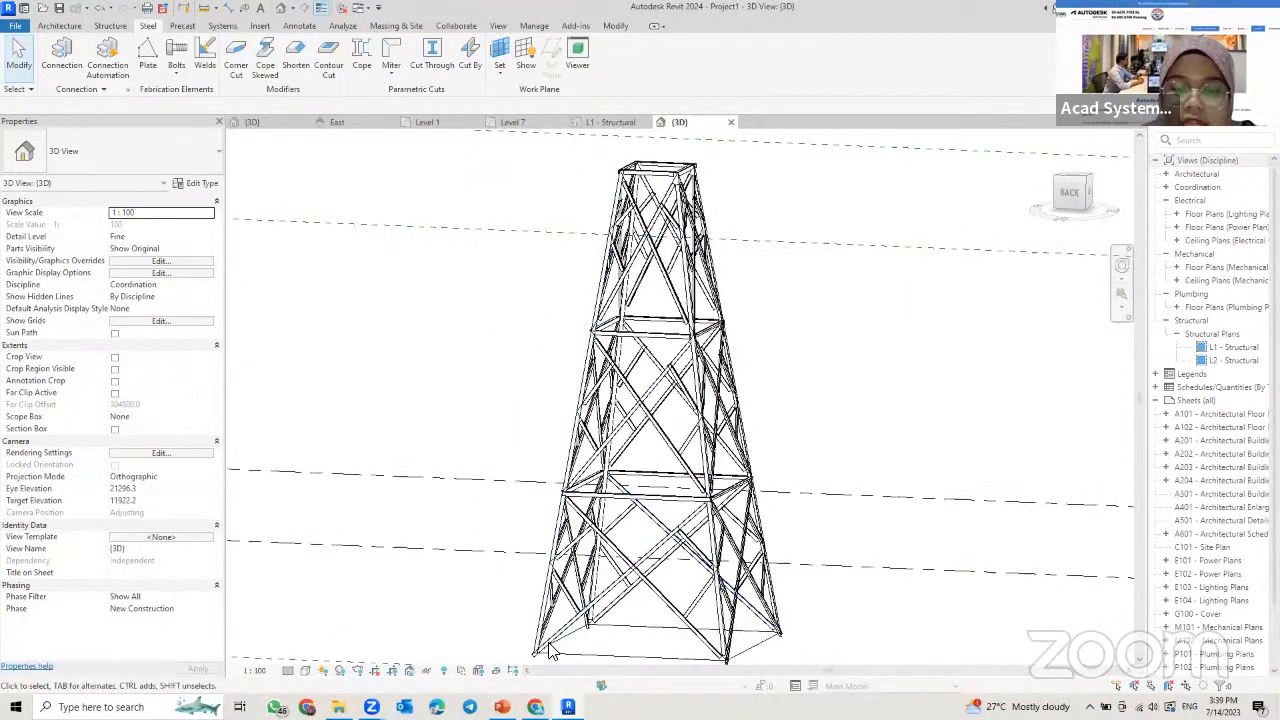
# - Switch to Chrome, bring up the acadsystems.com home page and dismiss the customer review pop-up
pyautogui.moveTo(536, 707)
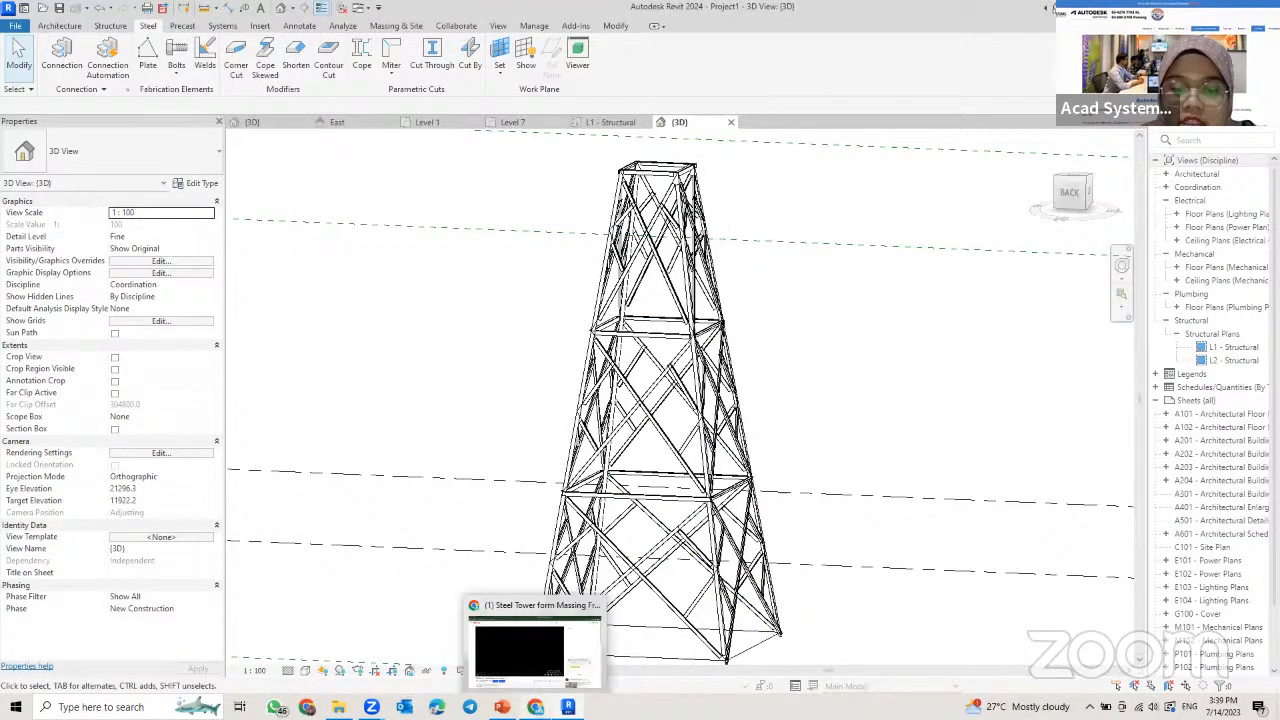
pyautogui.click(538, 655)
pyautogui.click(328, 6)
pyautogui.click(194, 5)
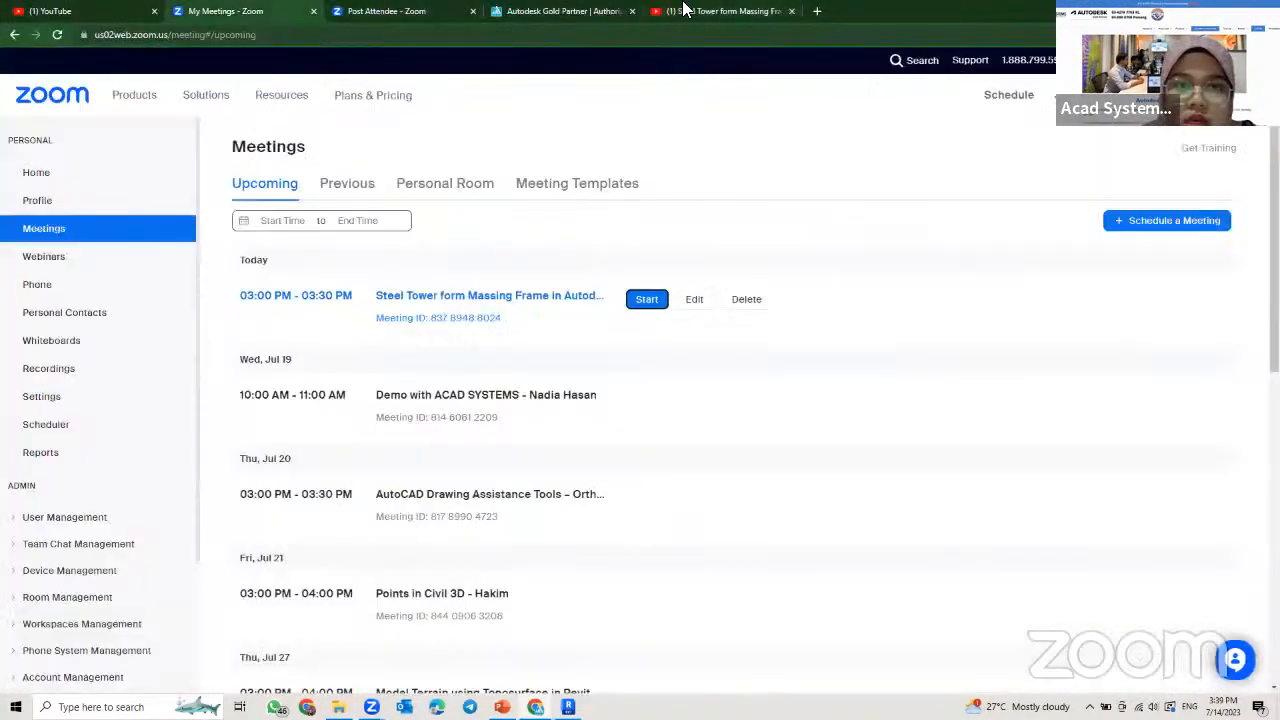
pyautogui.click(586, 5)
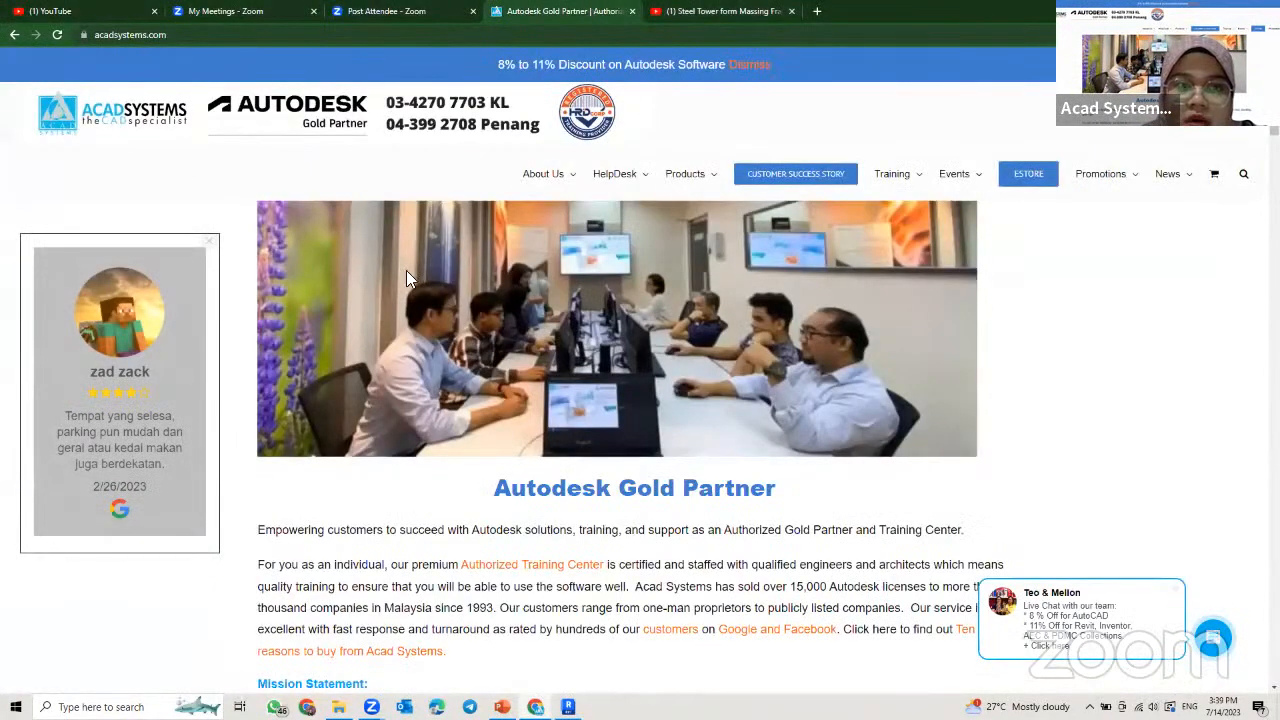
pyautogui.click(212, 246)
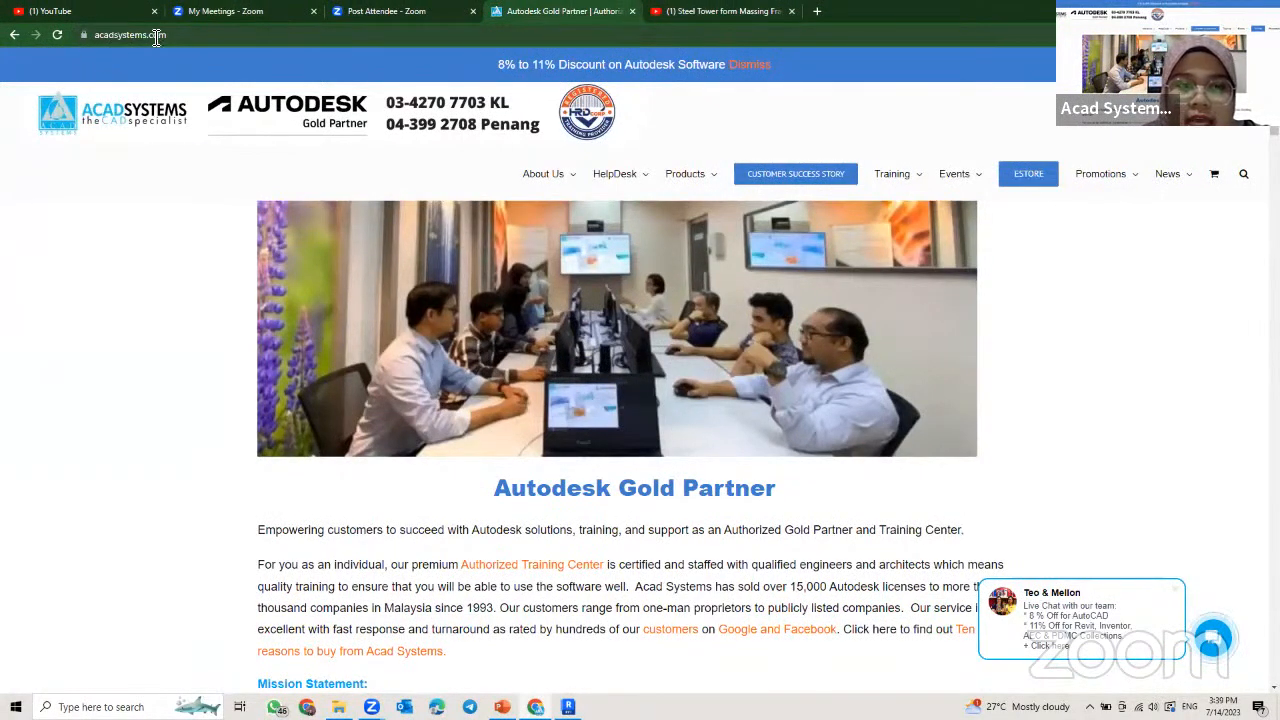
# - Find the Latest Autodesk Free Online Courses and Lessons section on the Acad Systems home page
pyautogui.scroll(-4, 832, 440)
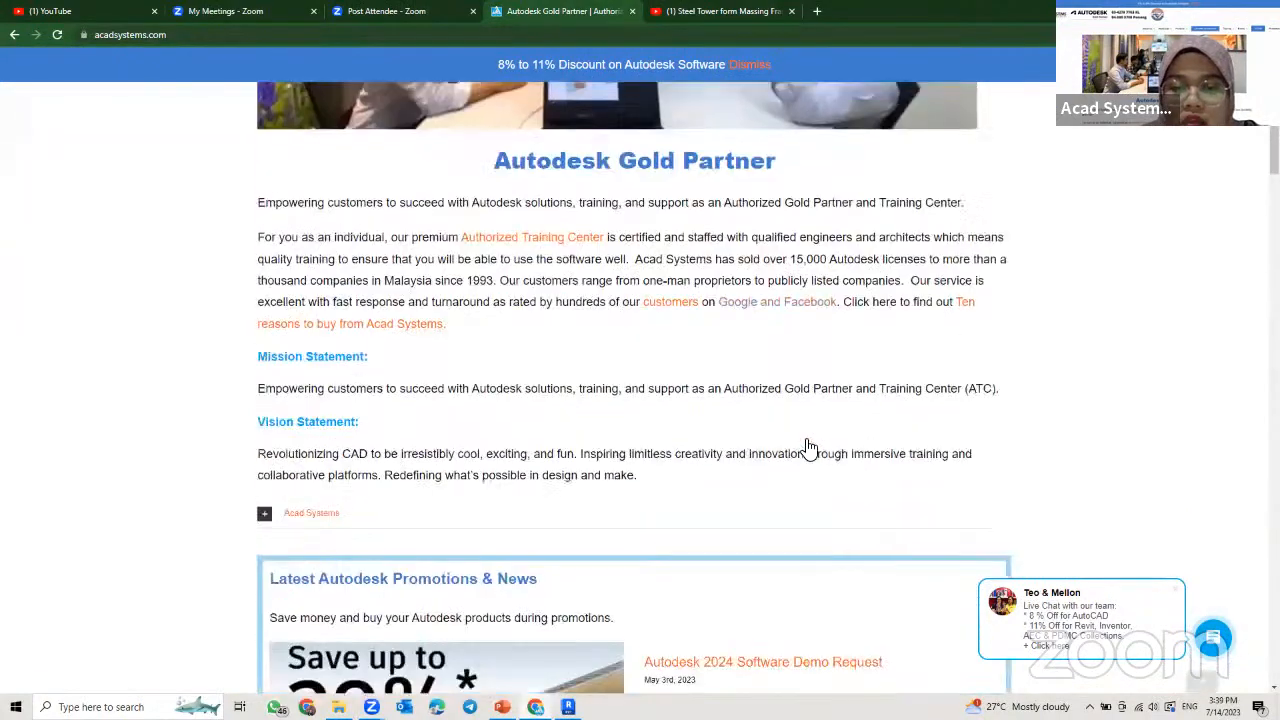
pyautogui.scroll(3, 810, 449)
pyautogui.scroll(-6, 655, 405)
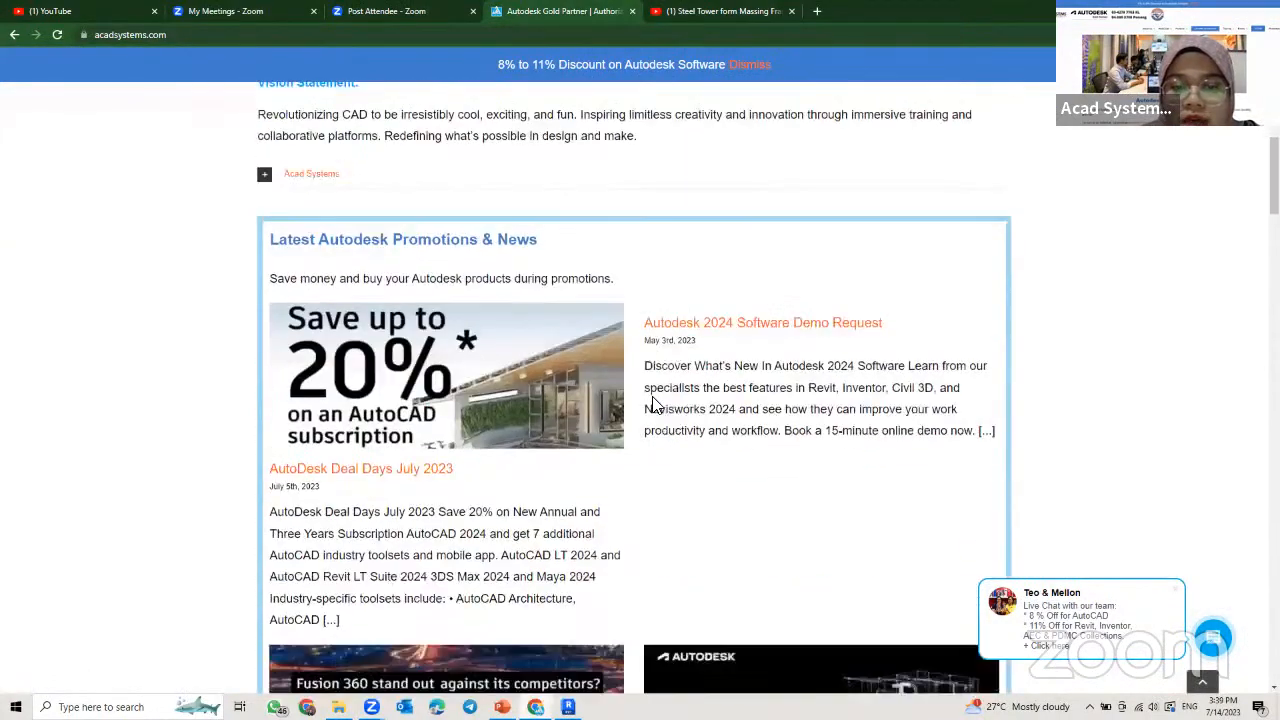
pyautogui.scroll(-16, 655, 405)
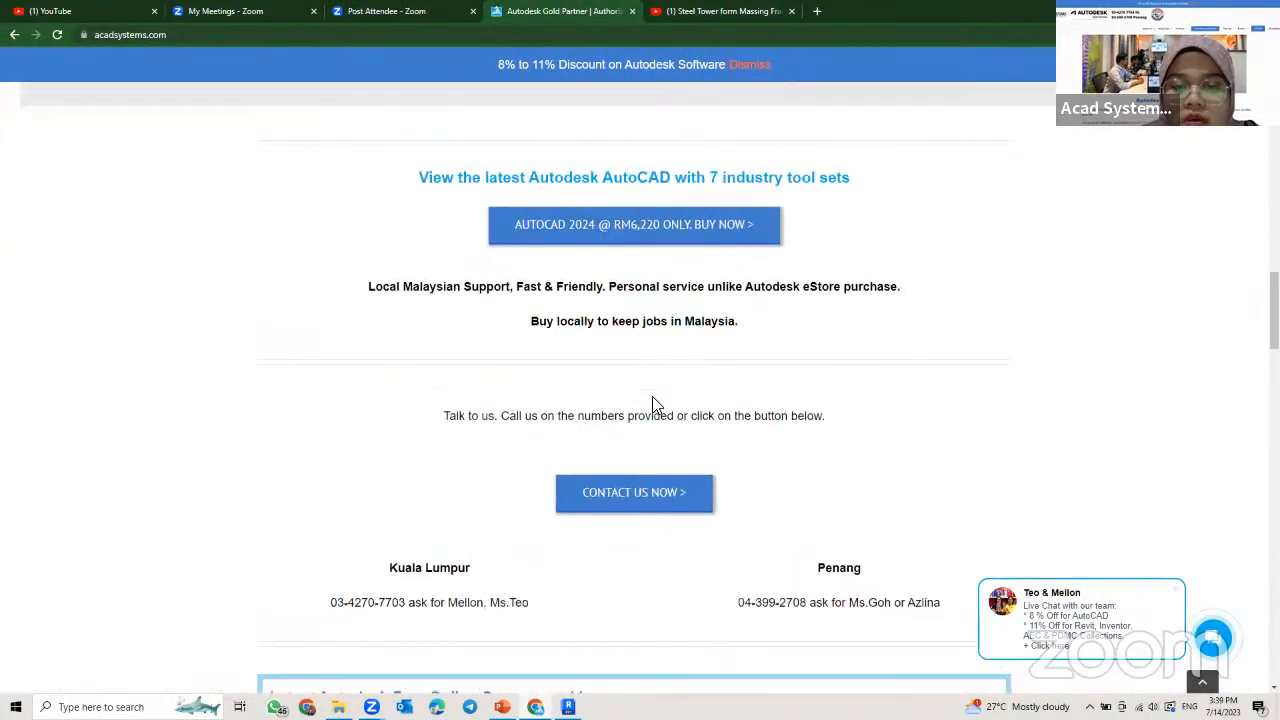
pyautogui.scroll(-3, 655, 420)
pyautogui.scroll(3, 654, 417)
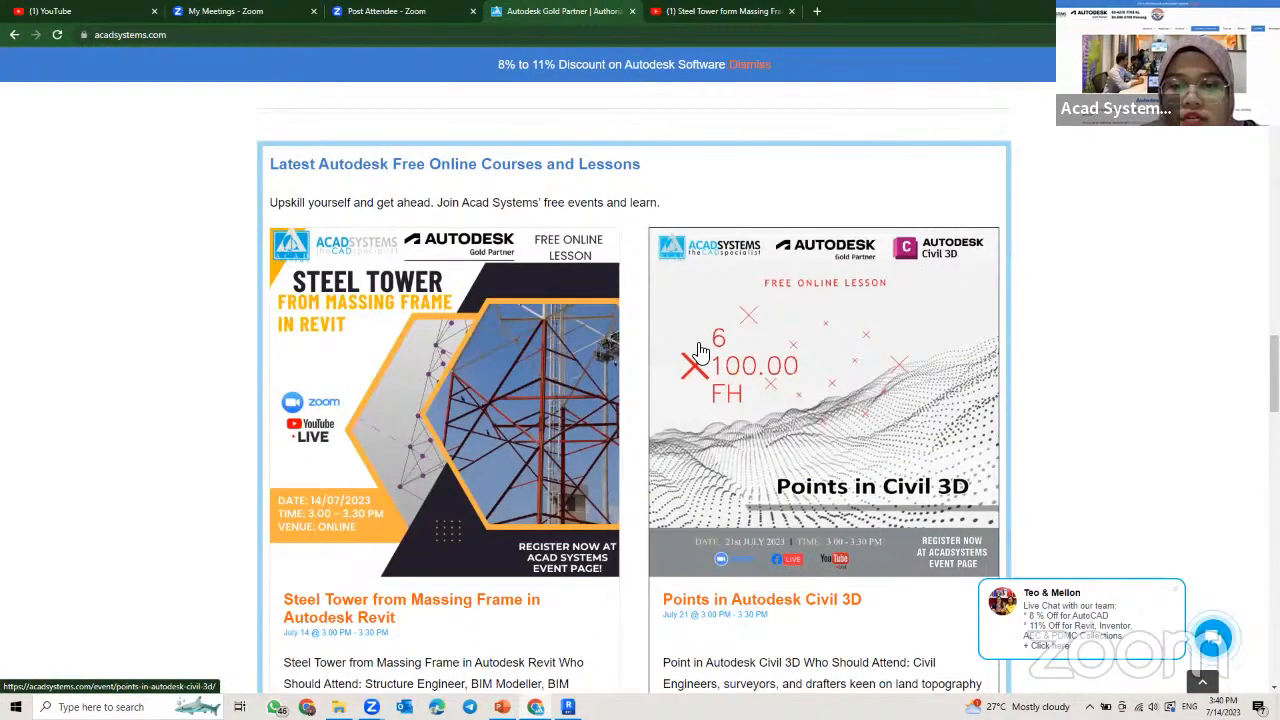
pyautogui.scroll(-1, 700, 352)
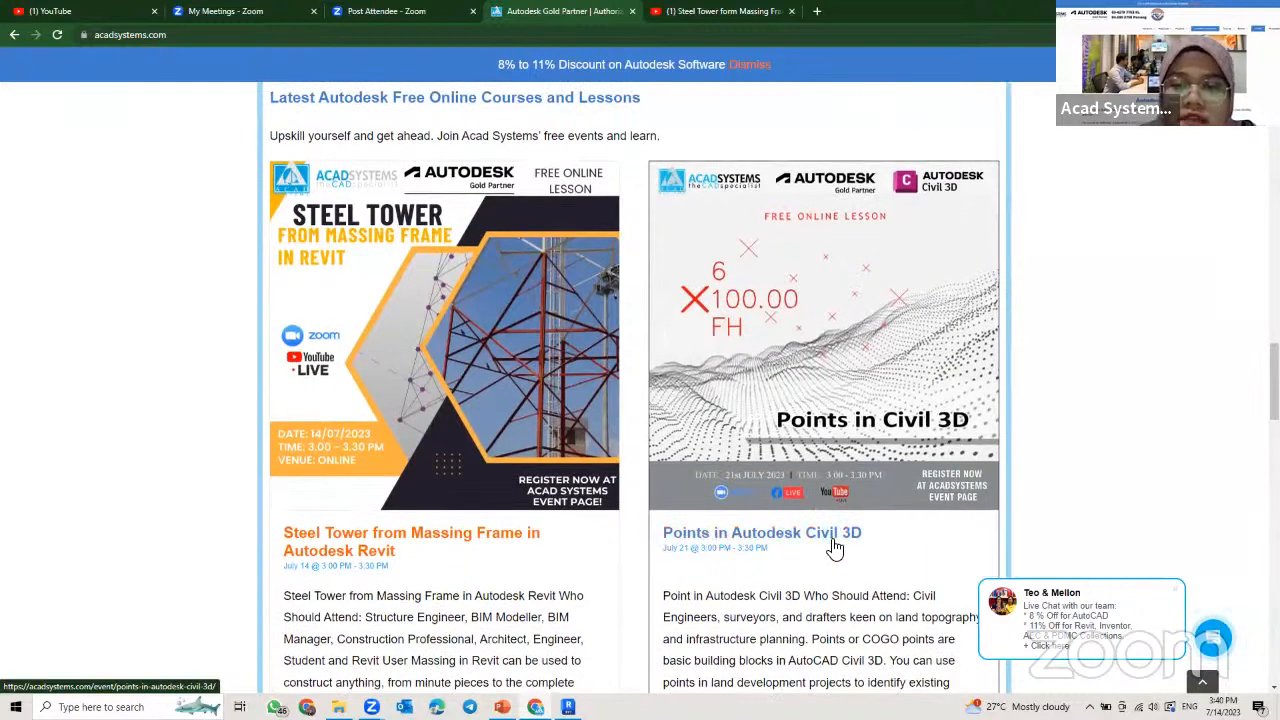
# - Open the Points in Autodesk Civil 3D event and review its RSVP form, lesson details and training schedule down to the footer
pyautogui.click(867, 333)
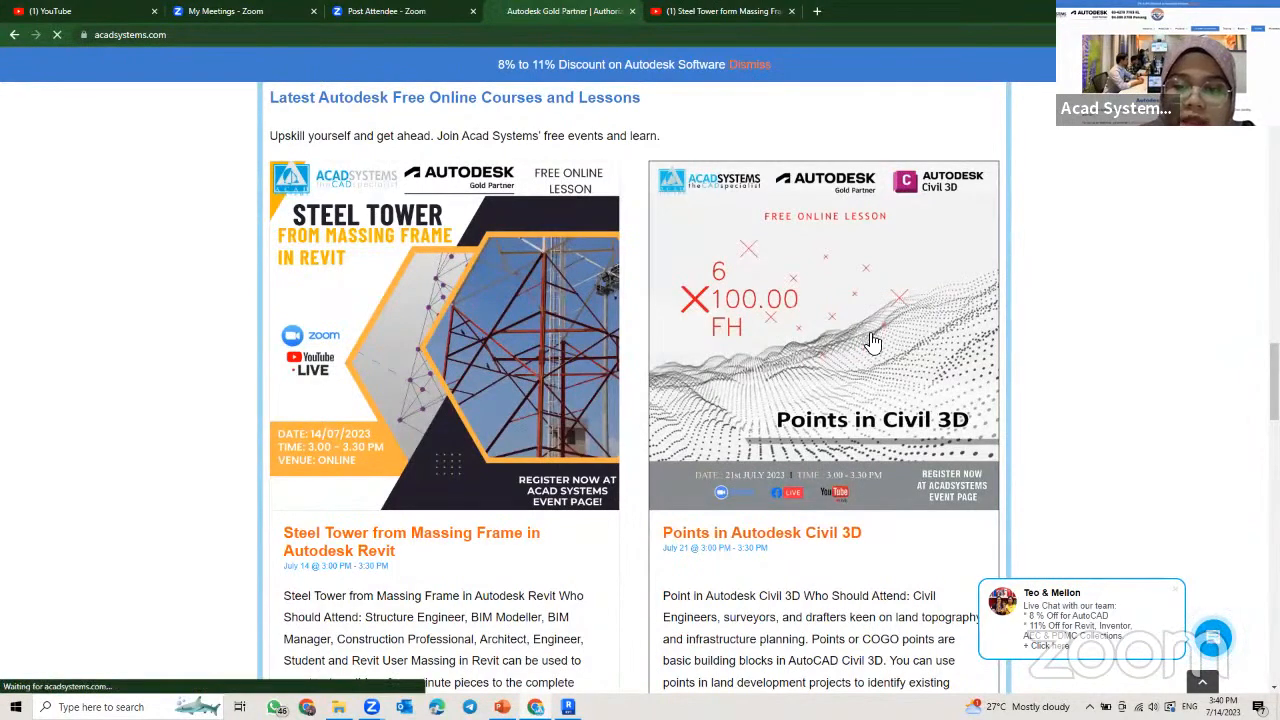
pyautogui.scroll(-10, 550, 364)
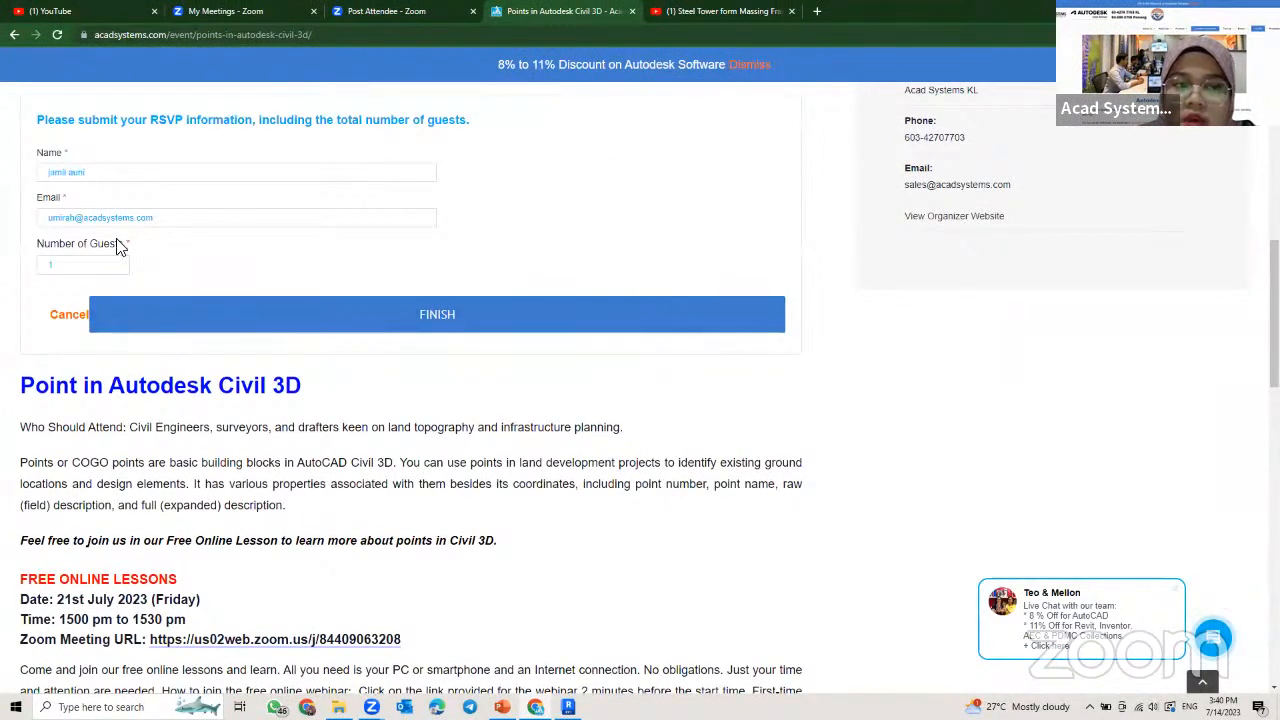
pyautogui.scroll(-3, 330, 357)
pyautogui.scroll(2, 356, 352)
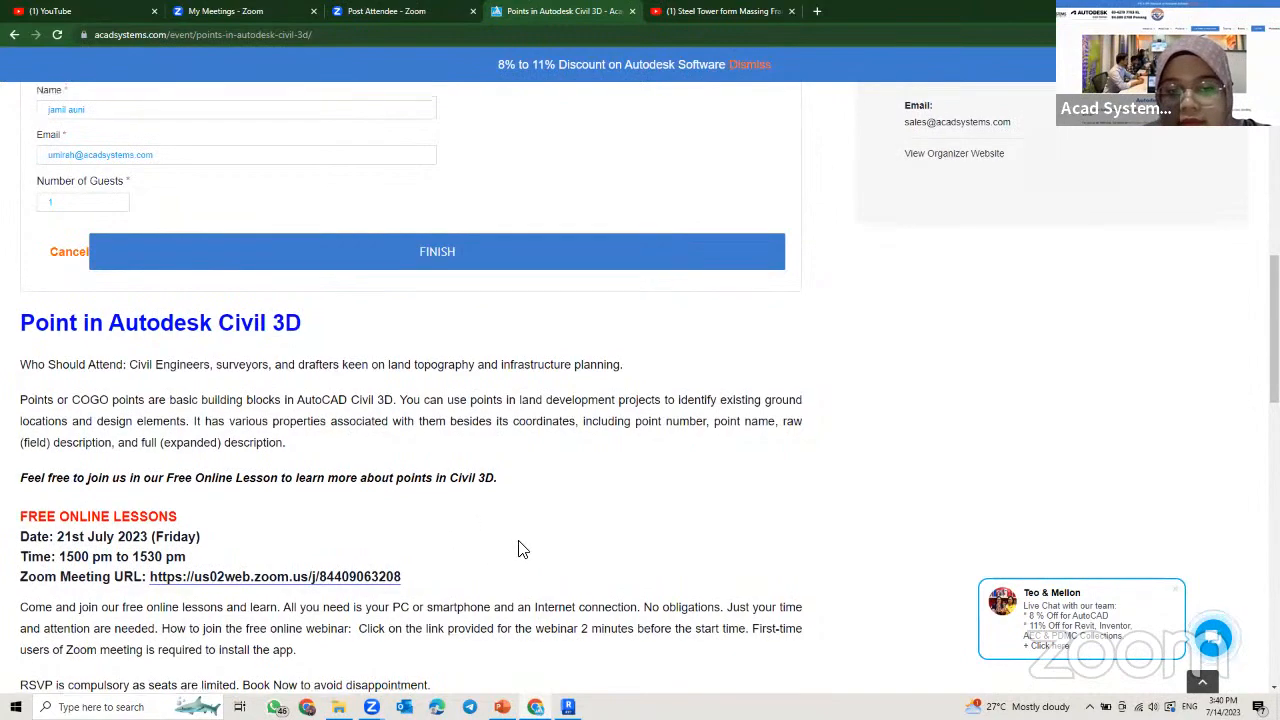
pyautogui.scroll(-9, 515, 550)
pyautogui.scroll(-3, 560, 518)
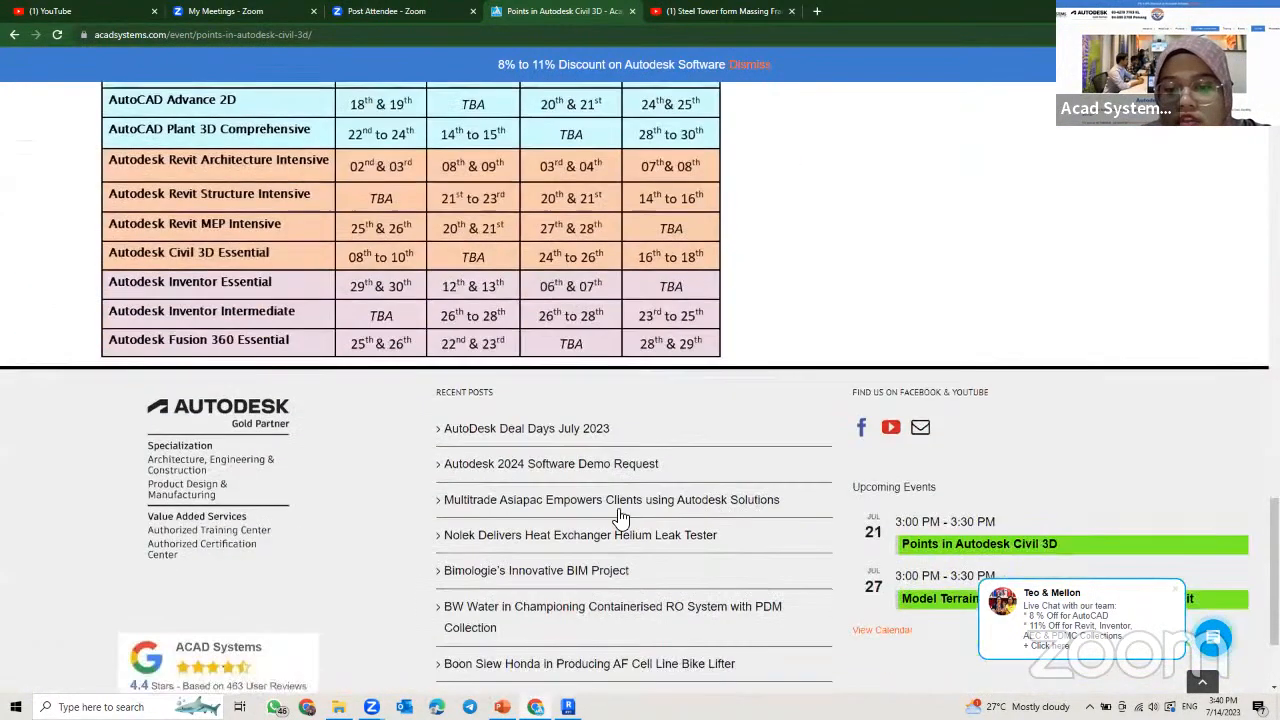
# - Open the Acad Systems YouTube channel from the site's footer and browse its list of latest videos
pyautogui.click(891, 428)
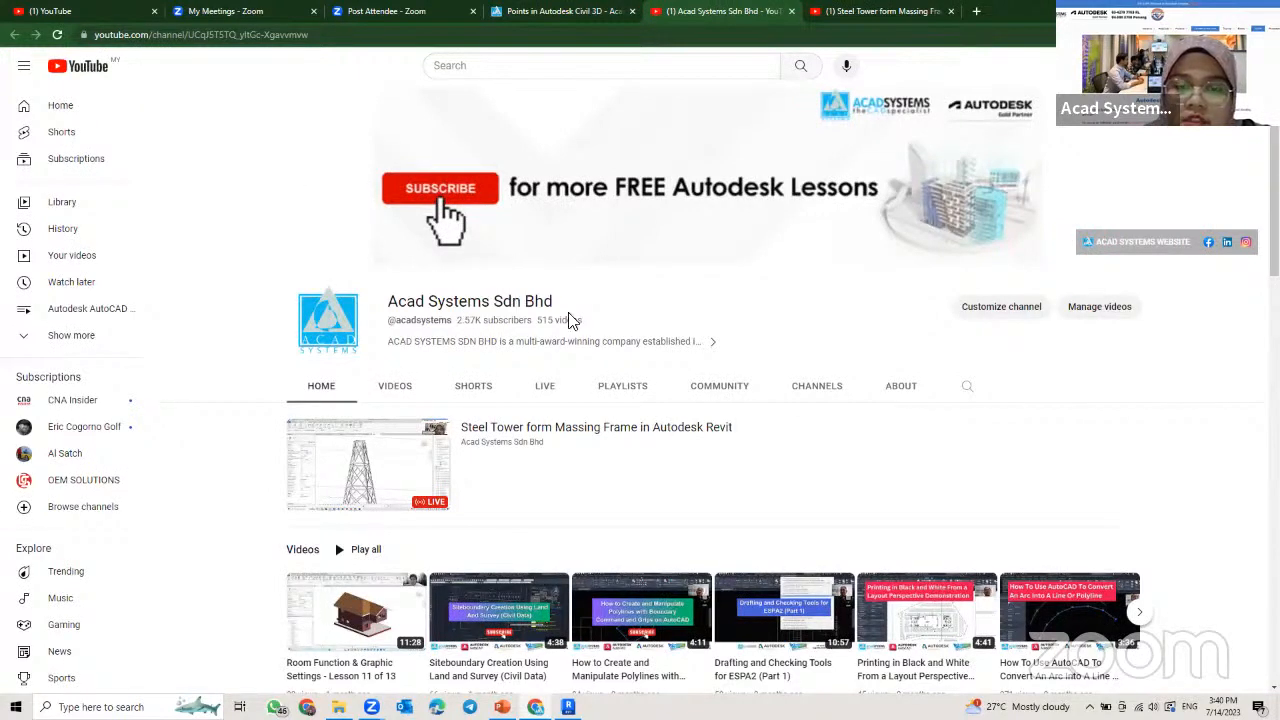
pyautogui.click(408, 398)
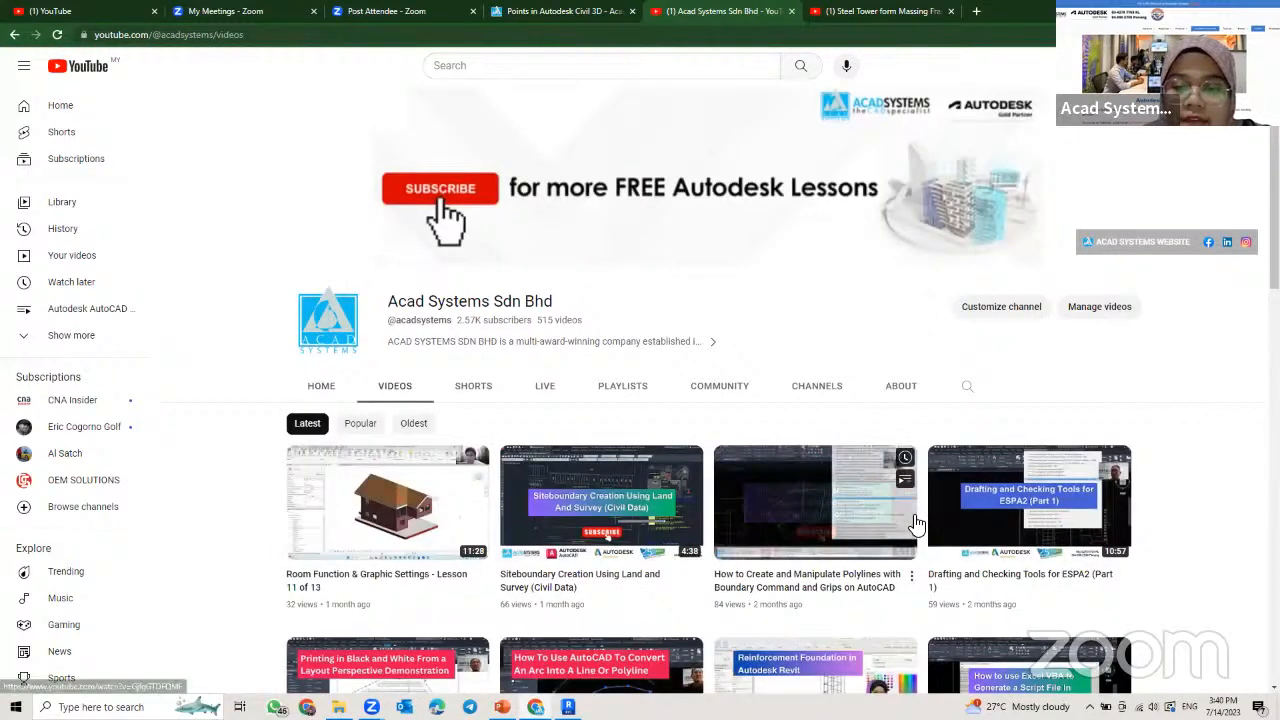
pyautogui.scroll(-3, 910, 500)
pyautogui.scroll(-2, 917, 523)
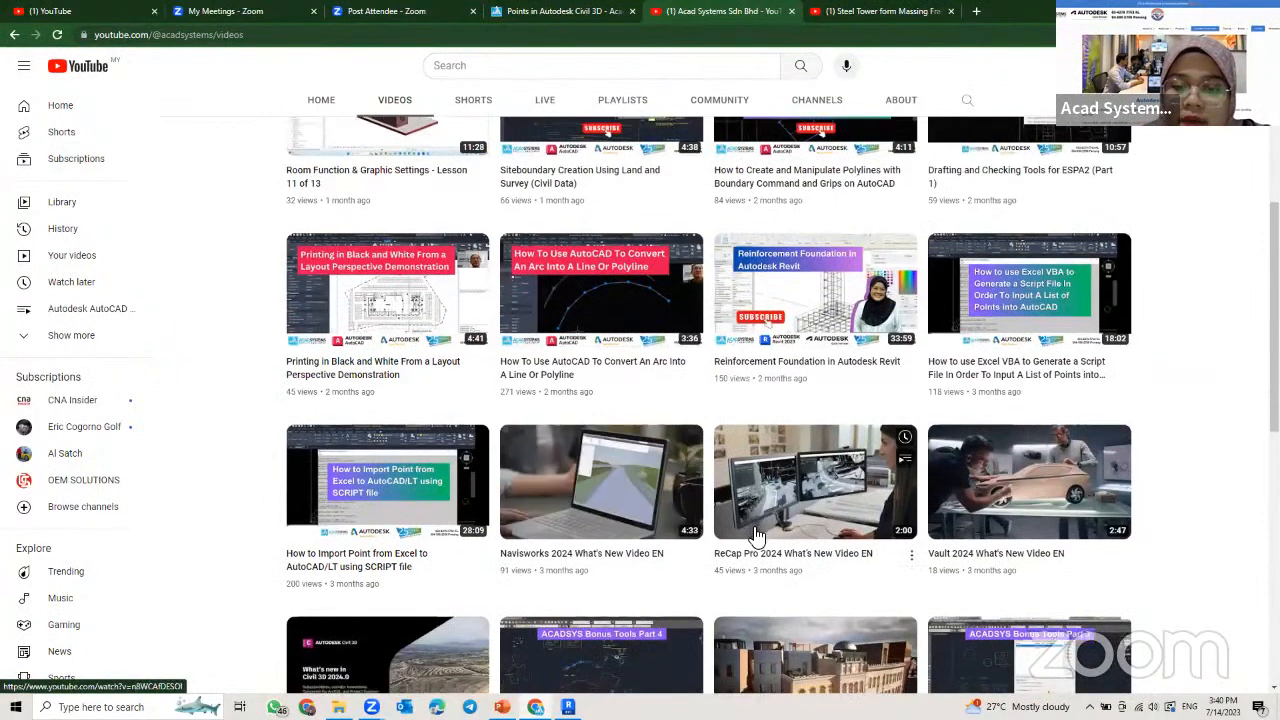
pyautogui.scroll(-3, 758, 528)
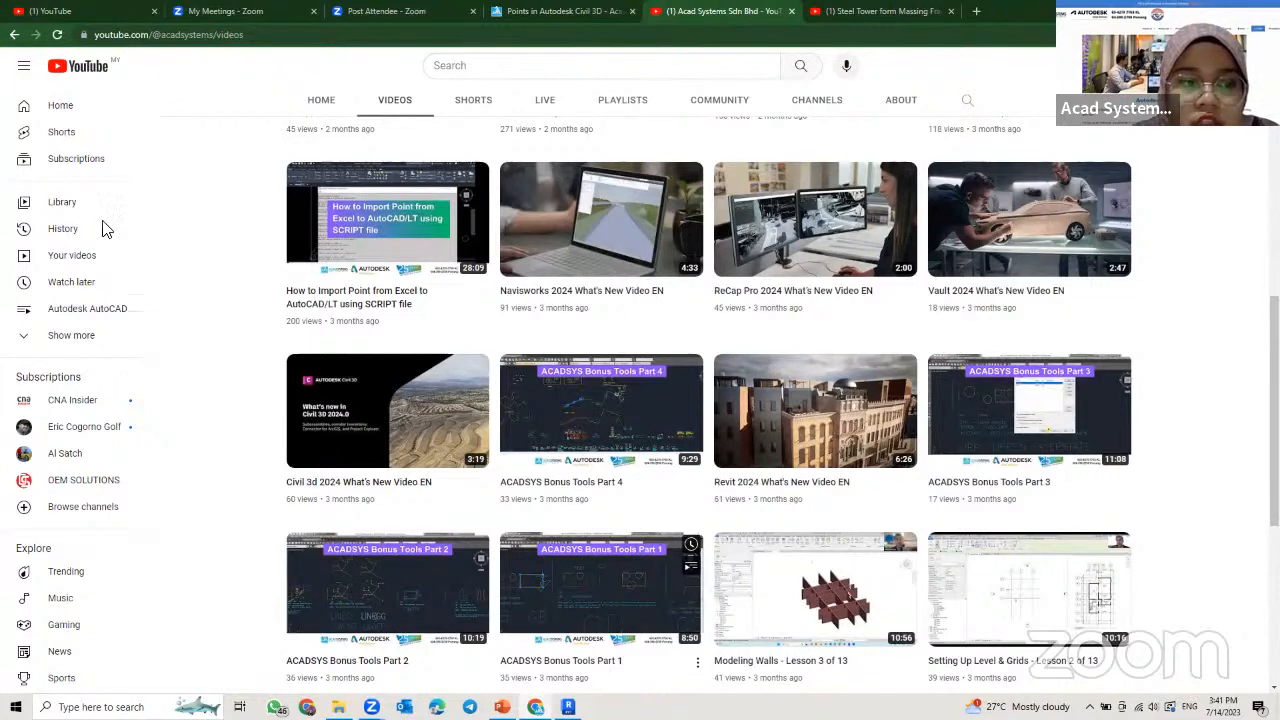
# - Switch to the PowerPoint presentation "Steel tower from massing frame in Revit"
pyautogui.hotkey('alt', 'Tab')
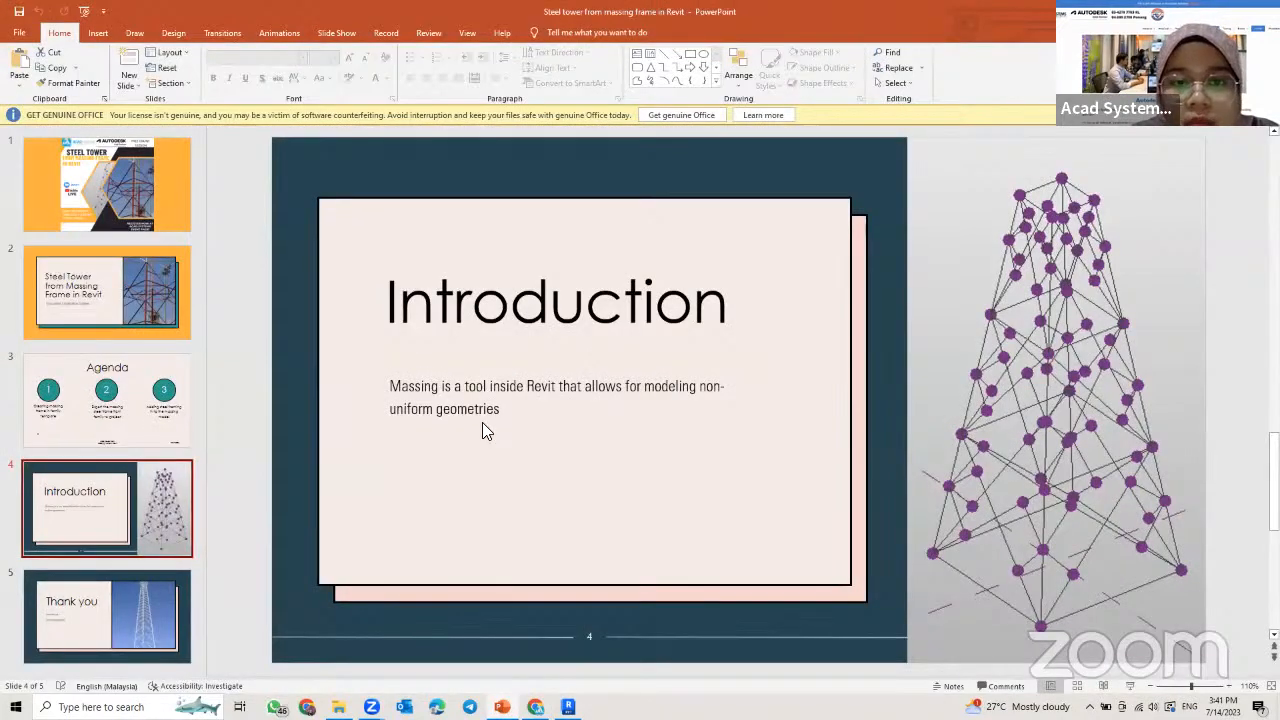